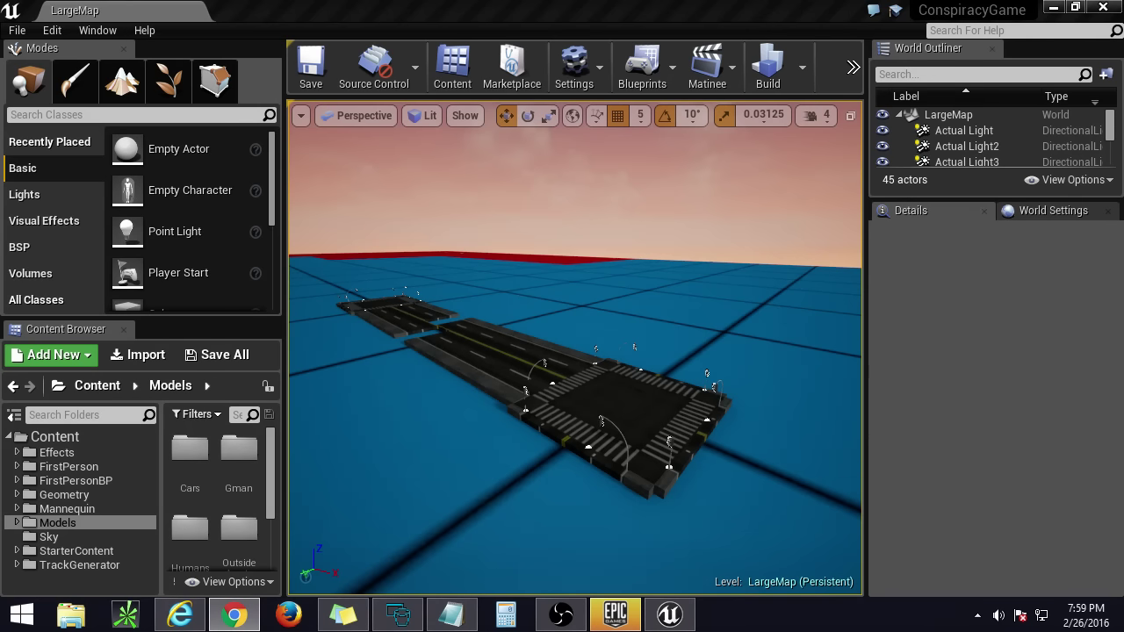
Step: Examine the road segments and the traffic-light intersections in the level, widening the viewport slightly
mouse_move(778, 381)
right_down()
mouse_move(639, 398)
mouse_move(708, 378)
mouse_move(781, 393)
mouse_move(842, 456)
mouse_move(778, 381)
right_up()
key(w)
key(alt+Tab)
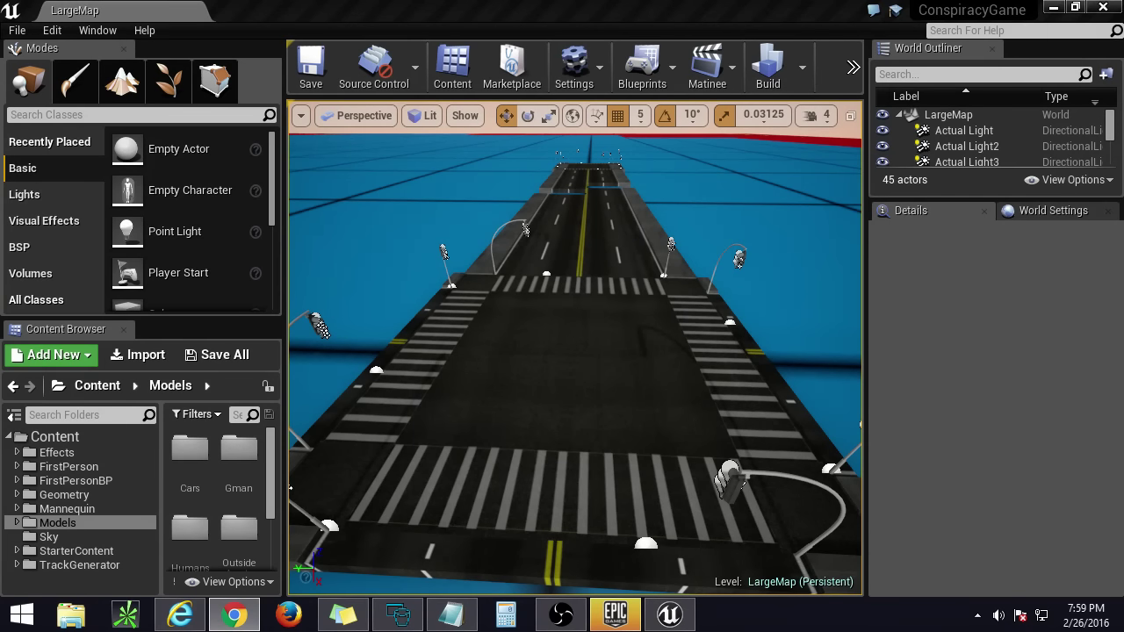
key(w)
right_drag(672, 367, 790, 323)
key(a)
right_drag(636, 348, 636, 348)
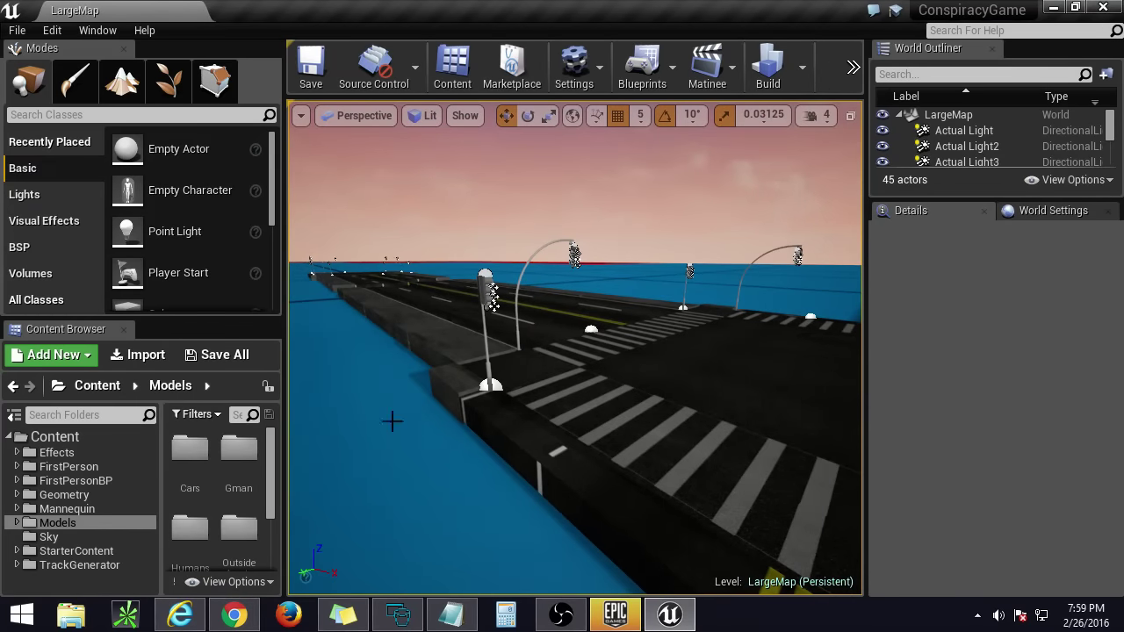
drag(281, 404, 261, 404)
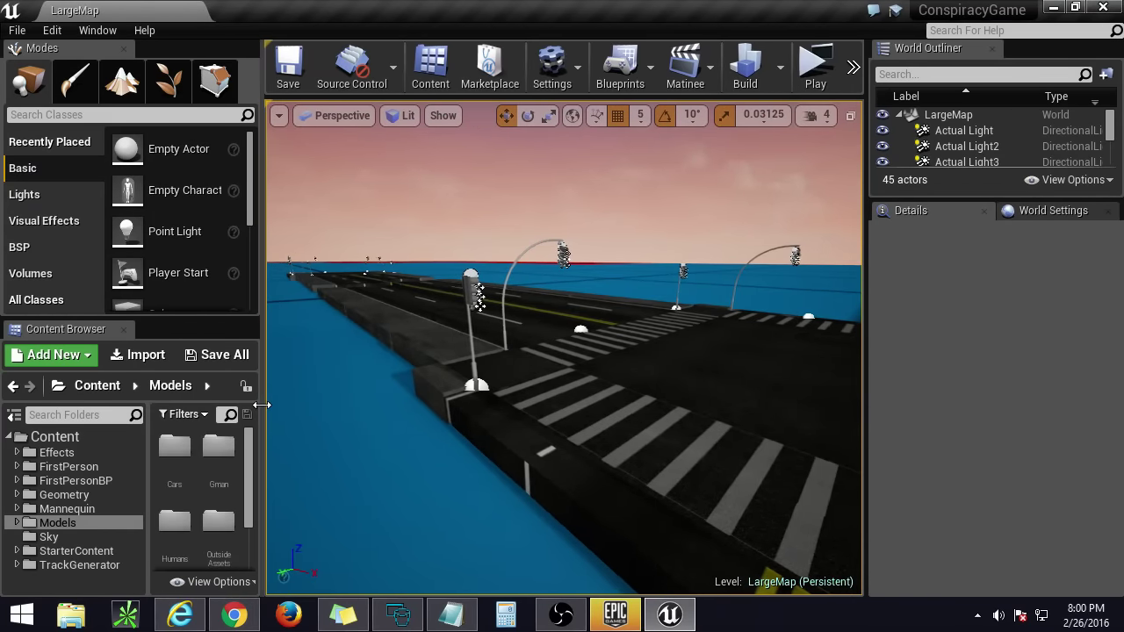
right_drag(536, 400, 536, 400)
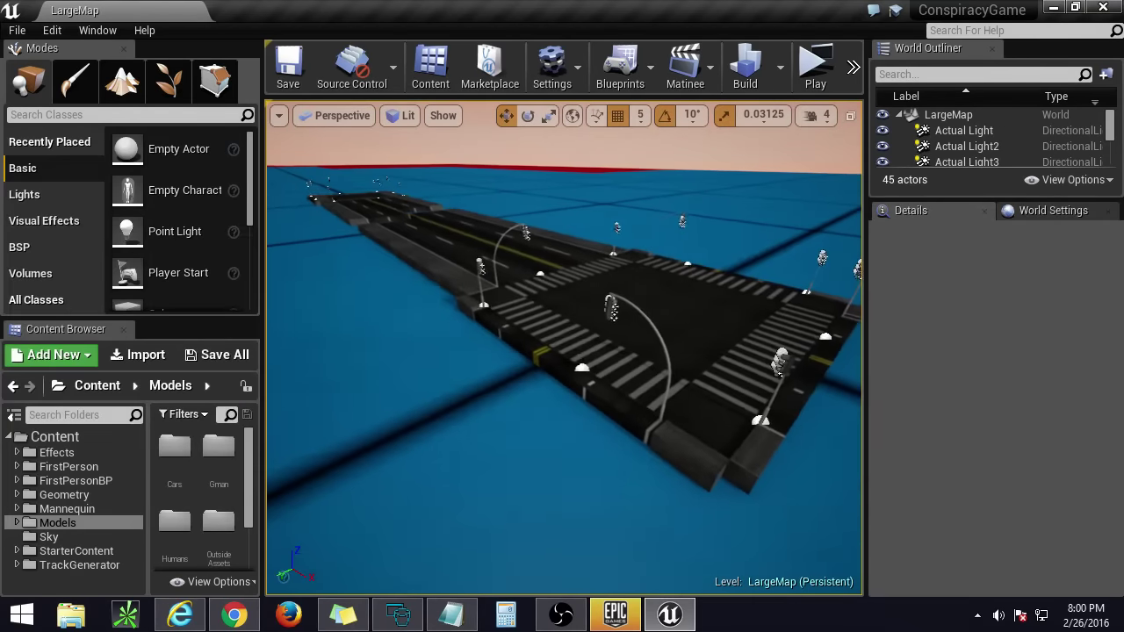
Step: Select the nearer intersection actor, open its Intersections blueprint for editing, and dock it alongside the LargeMap level
click(585, 346)
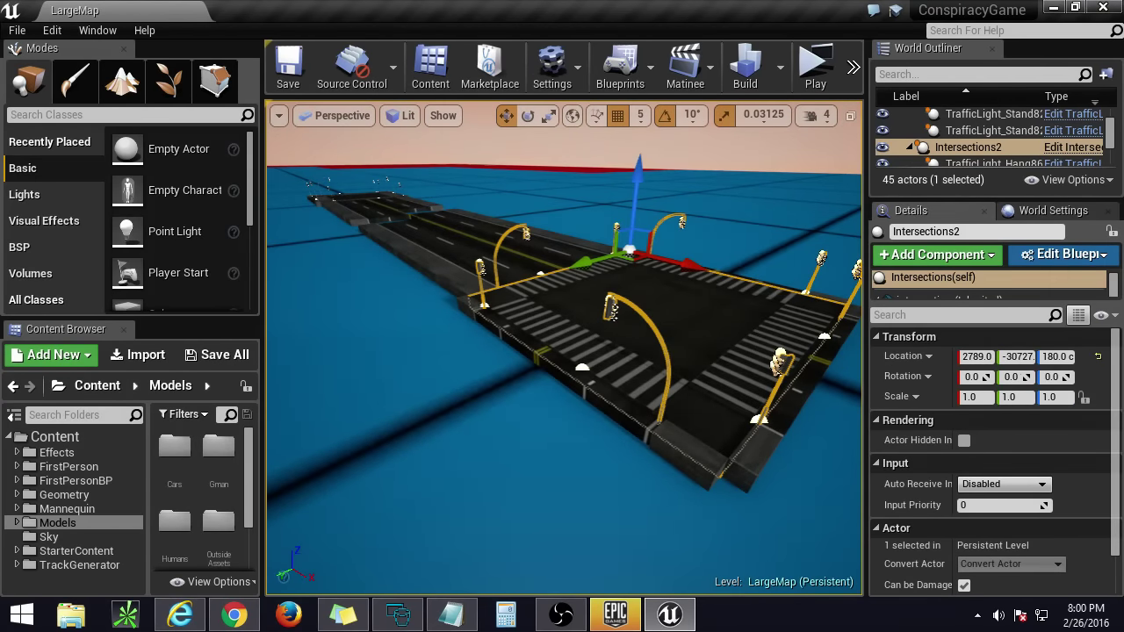
key(alt+Tab)
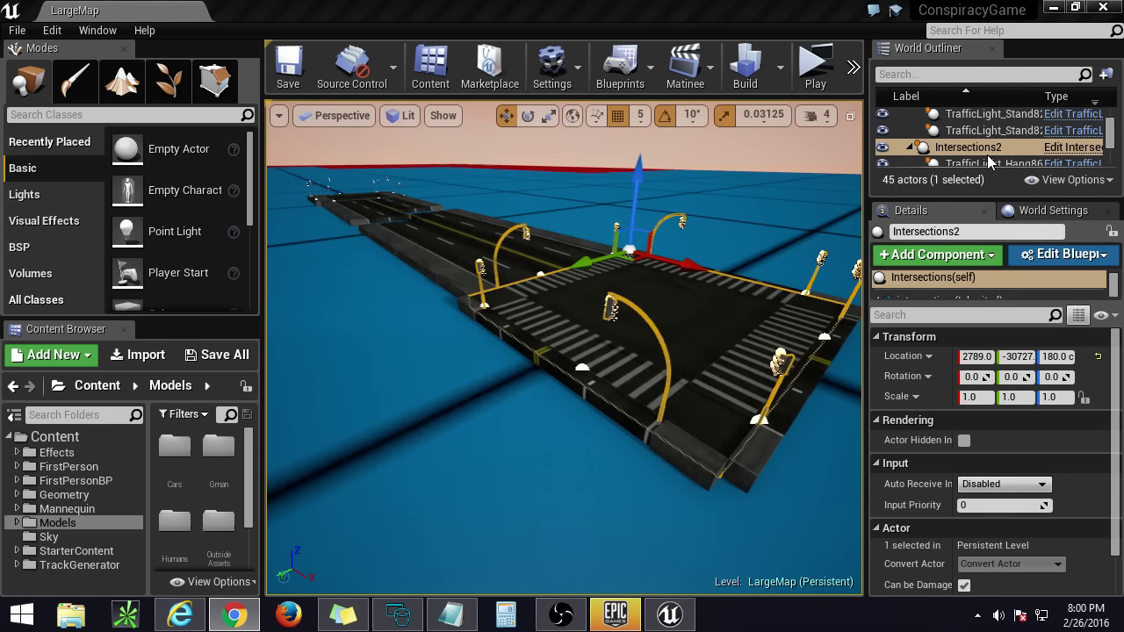
click(1079, 157)
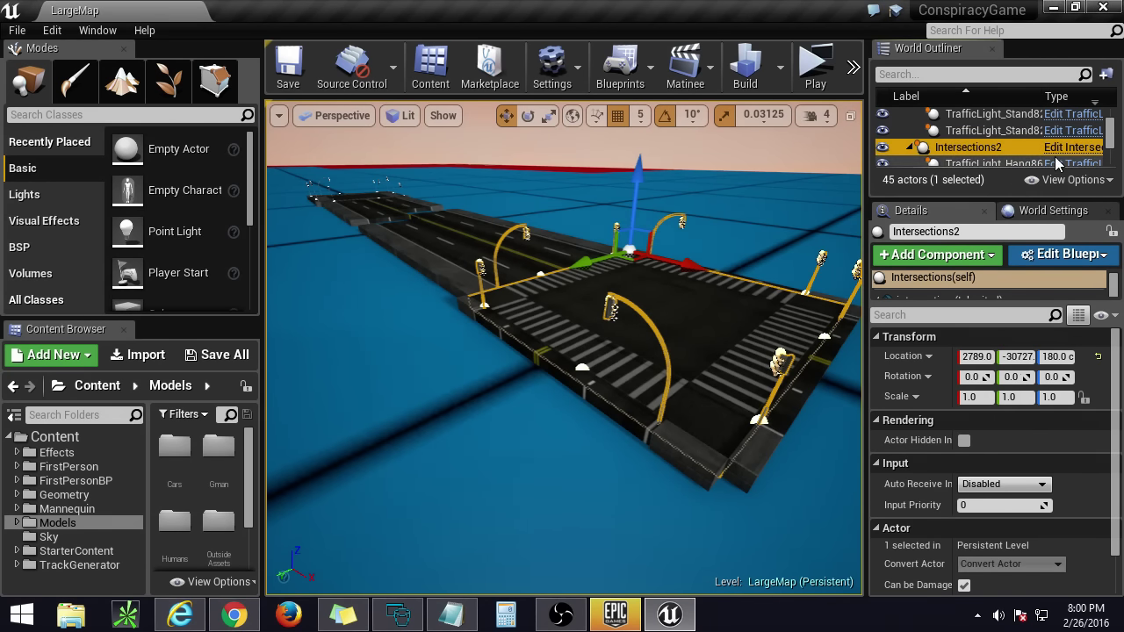
click(1070, 147)
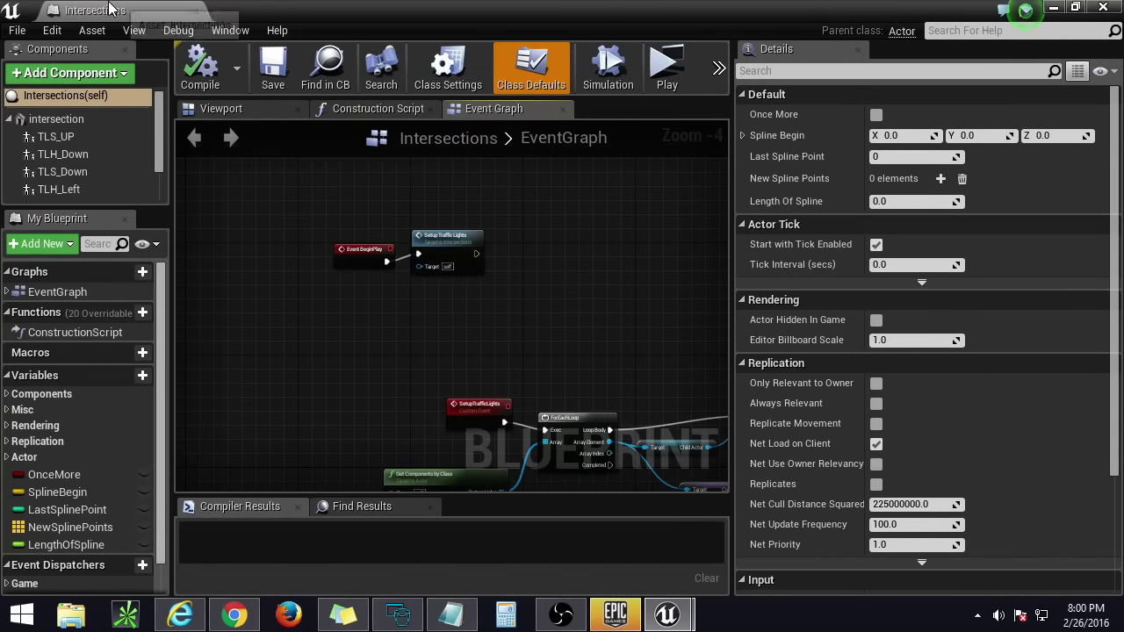
drag(110, 5, 241, 4)
Step: Examine the Intersections event graph from Event BeginPlay through the SetupTrafficLights loop and its traffic-light nodes
right_drag(365, 300, 365, 335)
scroll(502, 334, up, 4)
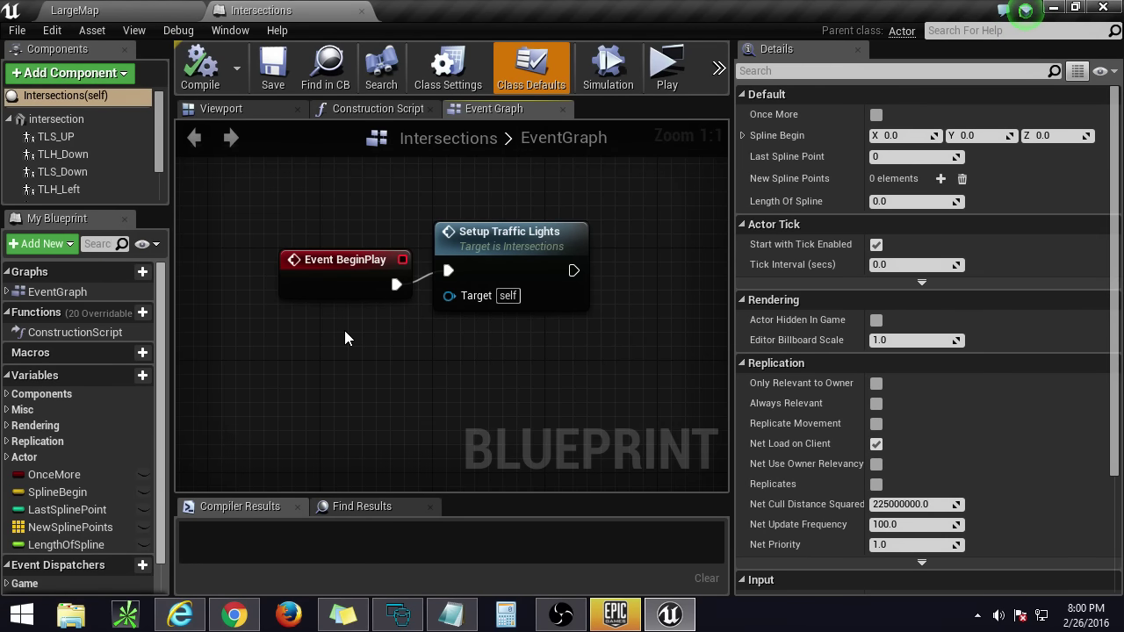
scroll(360, 342, down, 5)
right_drag(347, 378, 182, 215)
right_drag(571, 246, 266, 219)
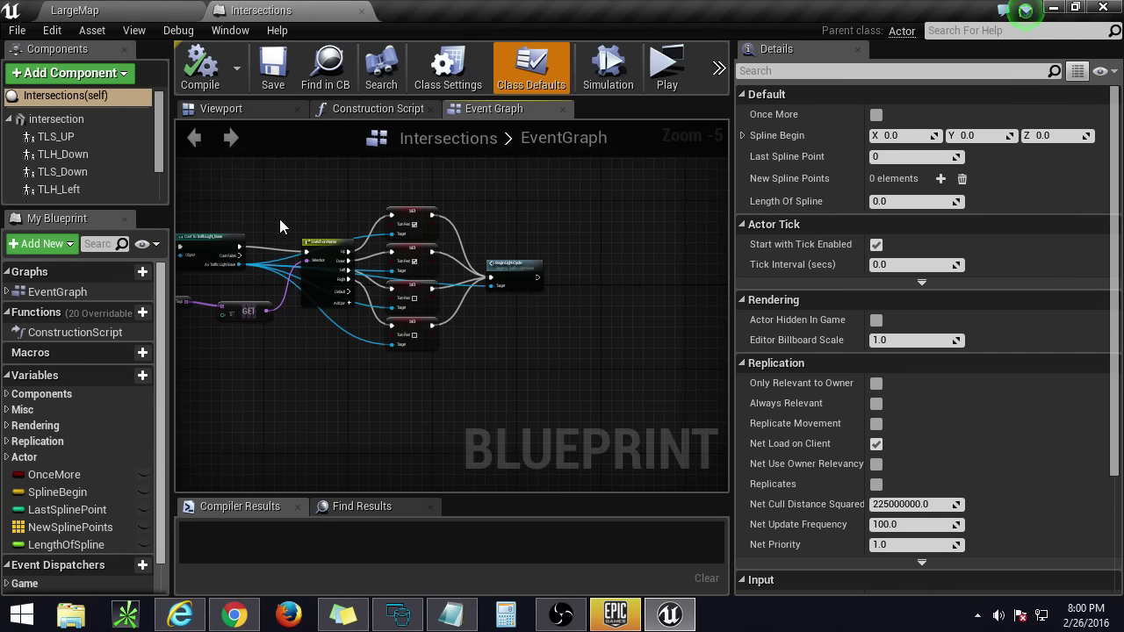
right_drag(548, 332, 410, 289)
scroll(492, 318, up, 4)
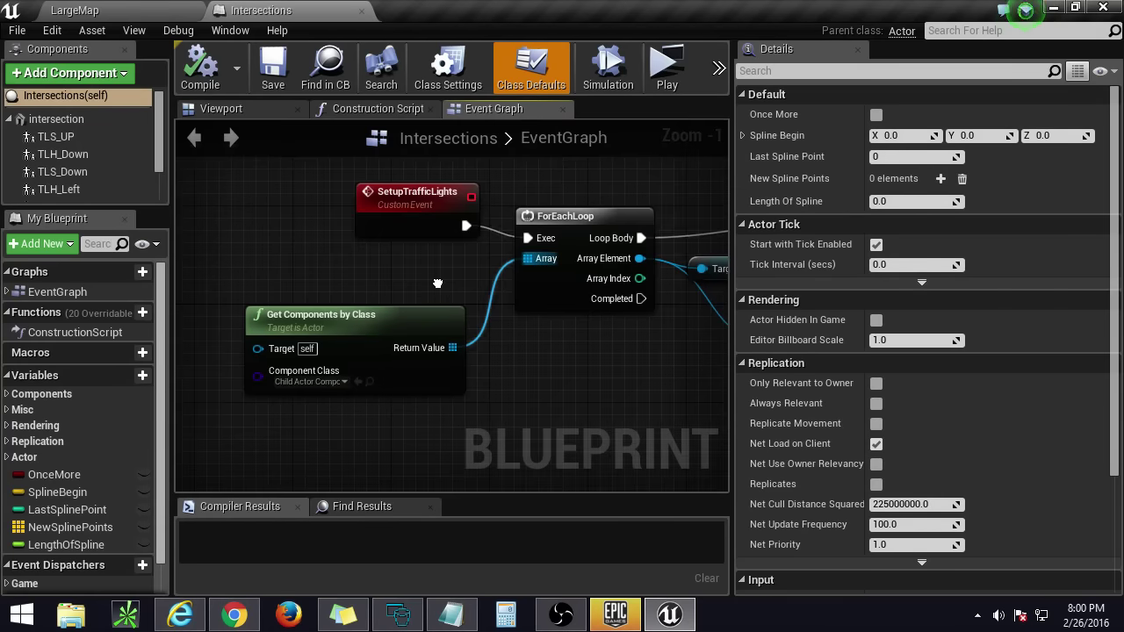
right_drag(570, 370, 390, 360)
scroll(390, 360, down, 4)
Step: Return to the LargeMap level and examine the intersection and the road leading to the other intersection
click(115, 10)
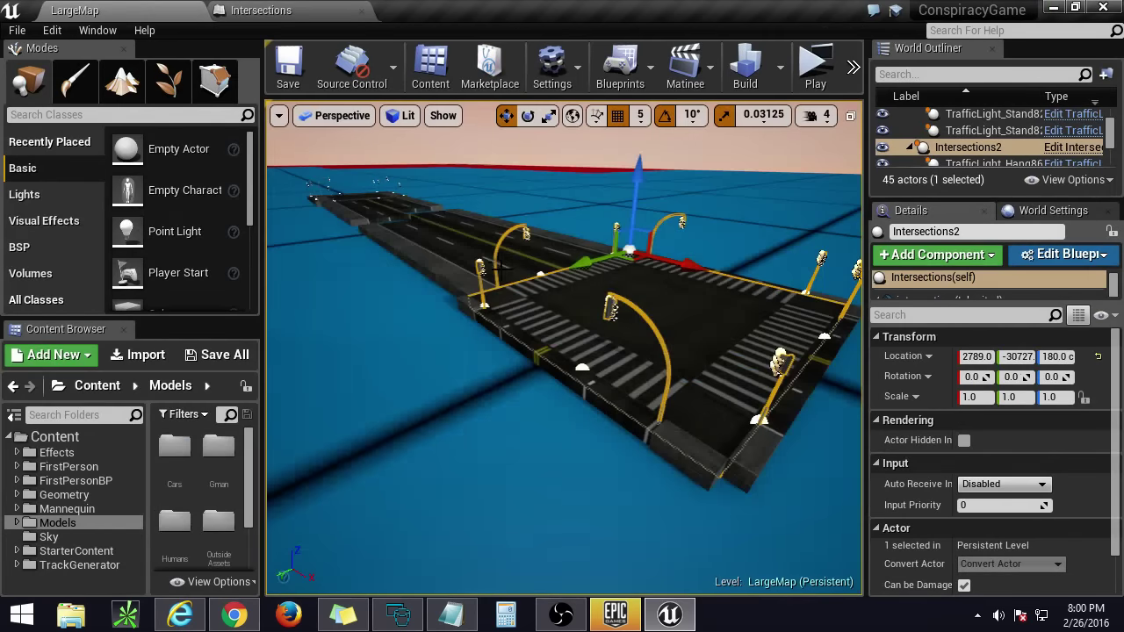
right_drag(501, 269, 578, 386)
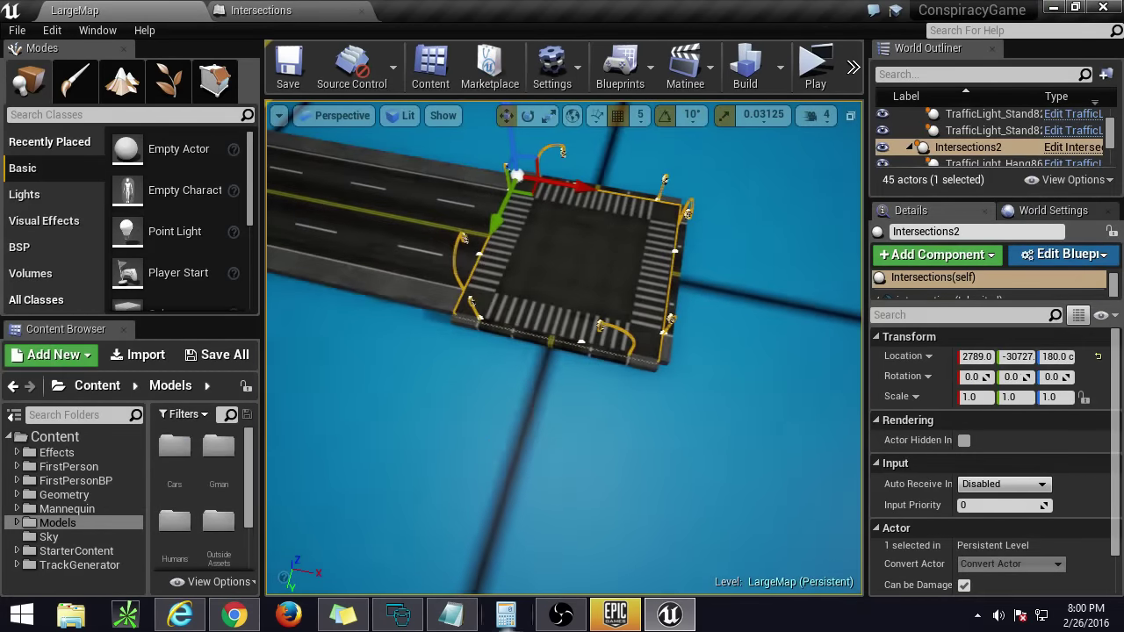
scroll(552, 439, down, 3)
right_drag(571, 515, 553, 372)
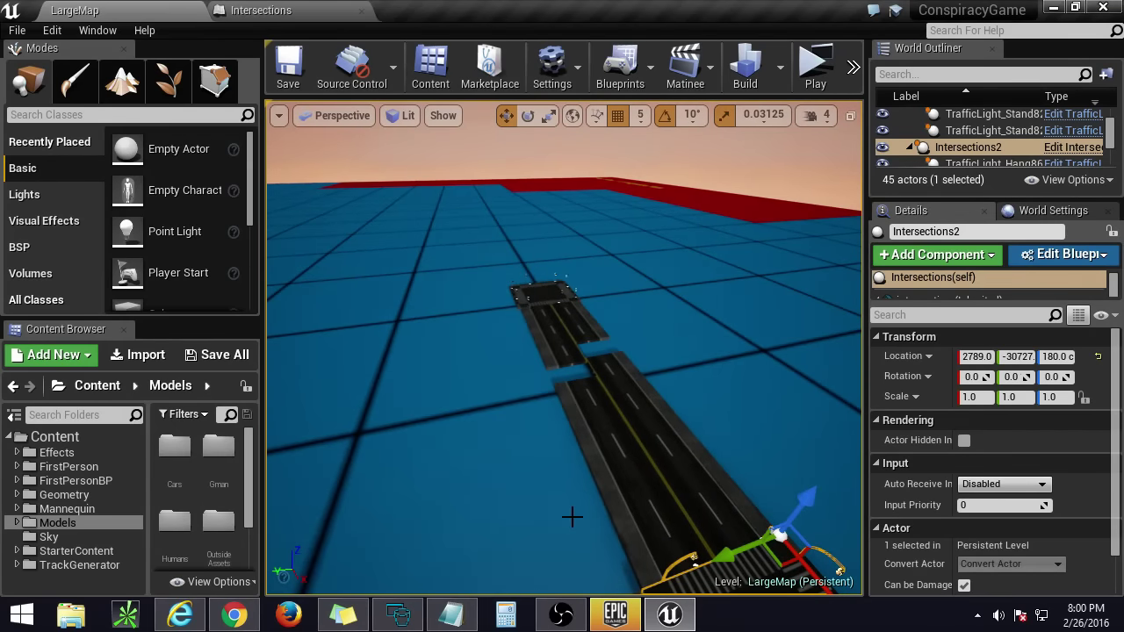
scroll(583, 532, up, 1)
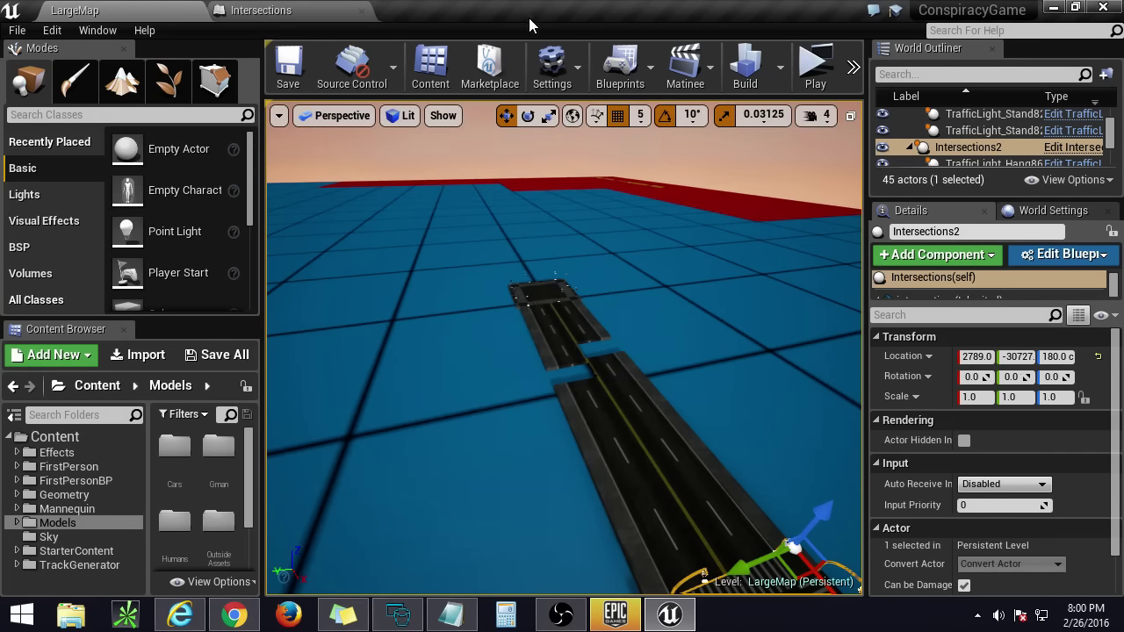
Step: Close the Epic Games Launcher and switch back to the Unreal Editor
click(1052, 8)
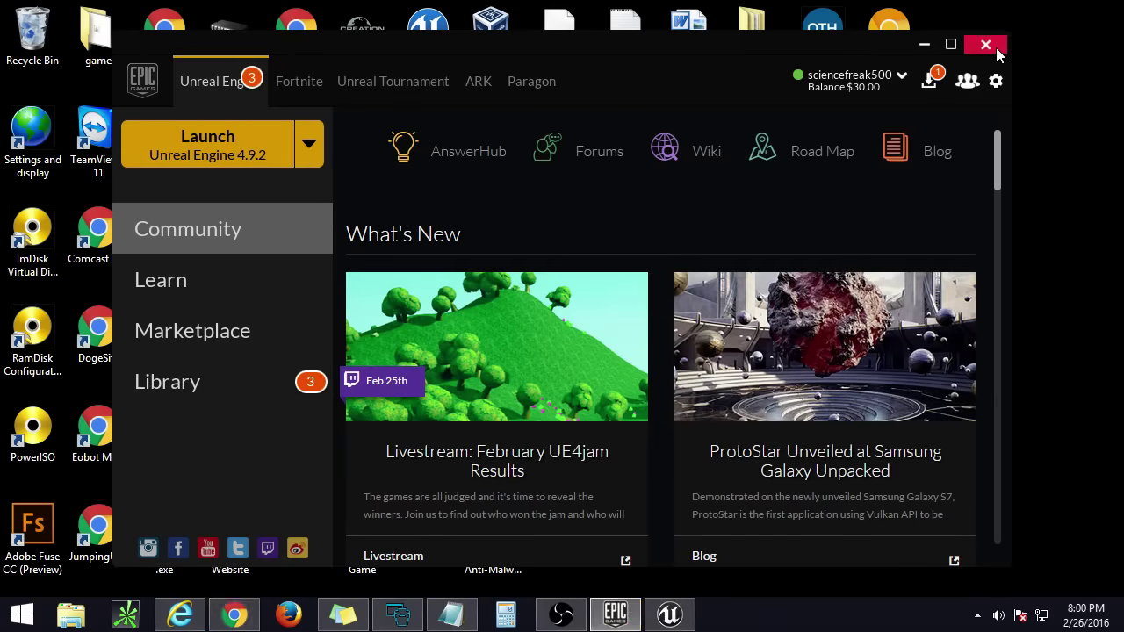
click(986, 45)
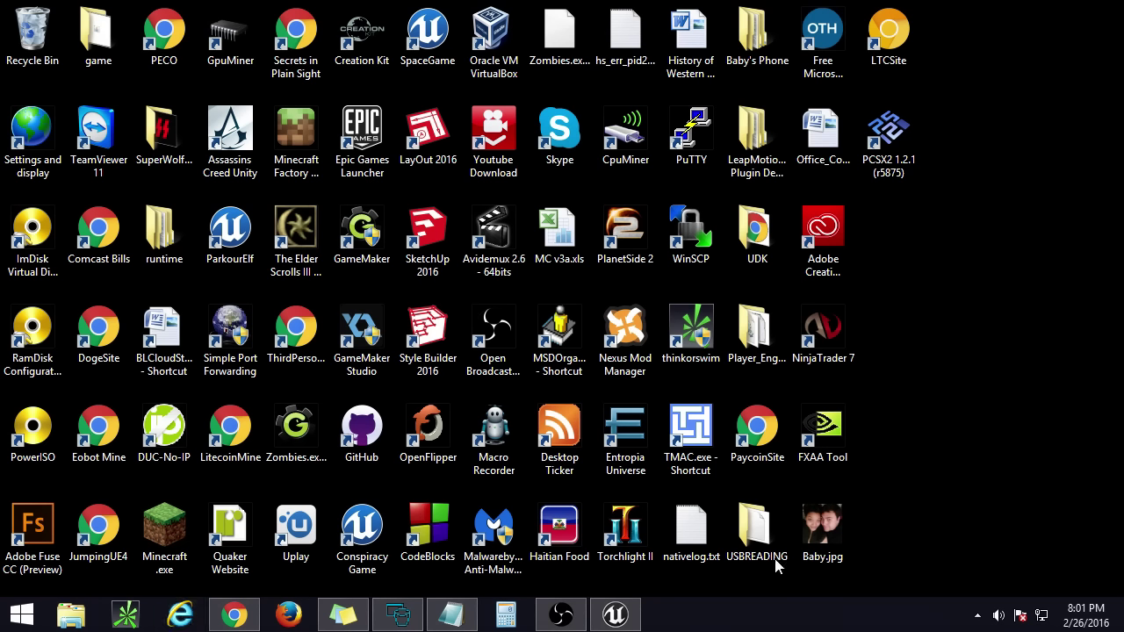
click(635, 617)
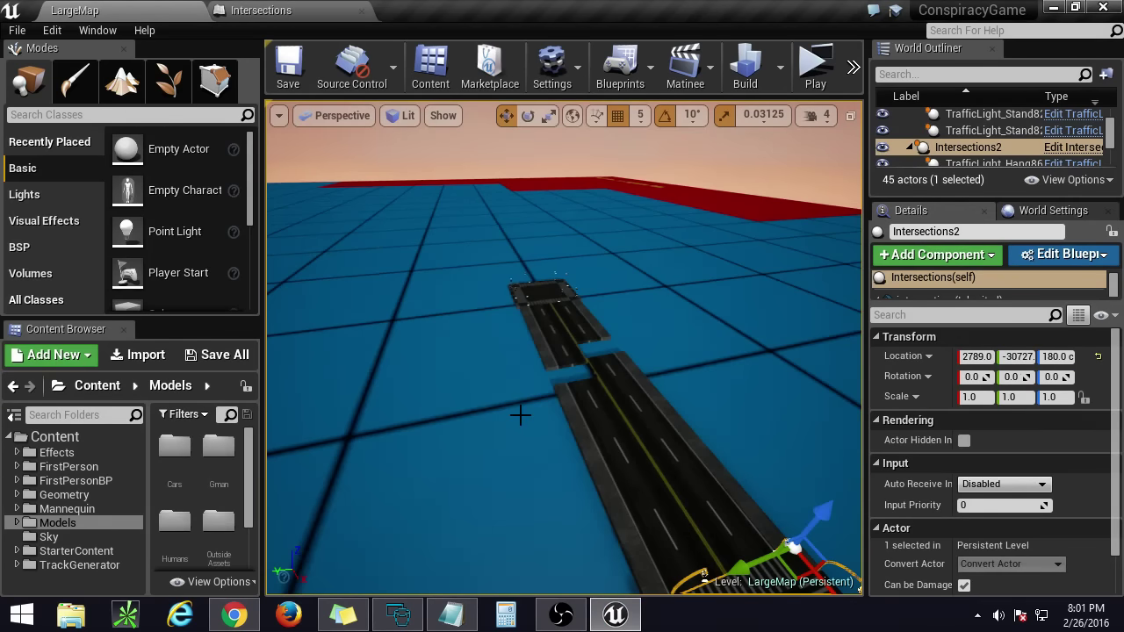
Step: Move the end spline point of the far intersection's road along the X axis so its lanes reach the adjoining road segment
right_drag(520, 414, 457, 396)
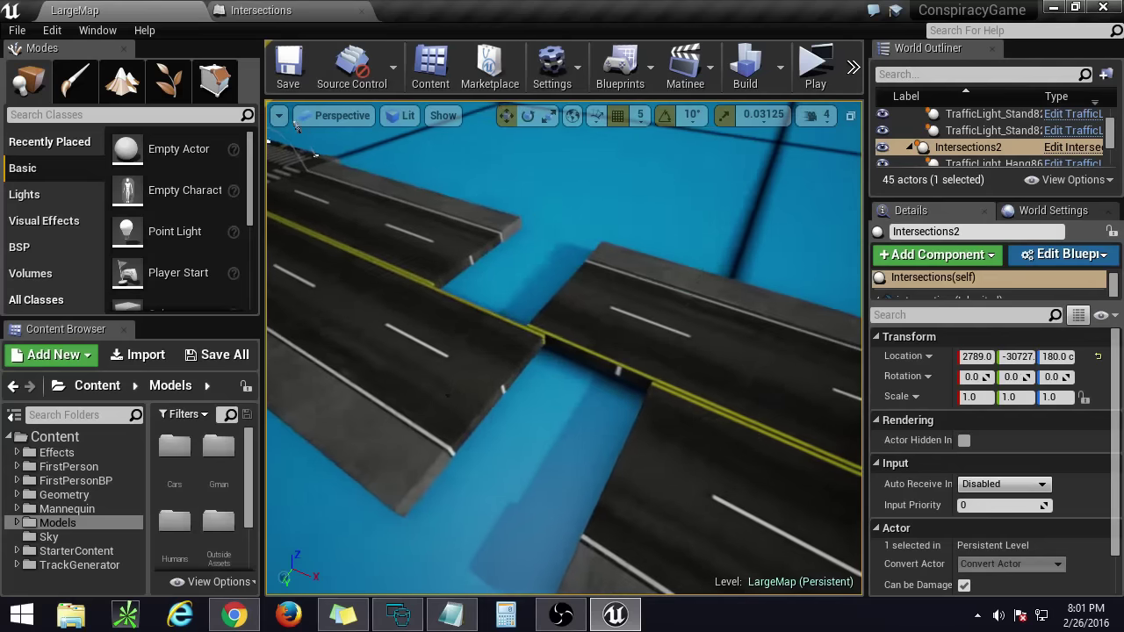
click(457, 396)
right_drag(582, 413, 606, 408)
click(622, 354)
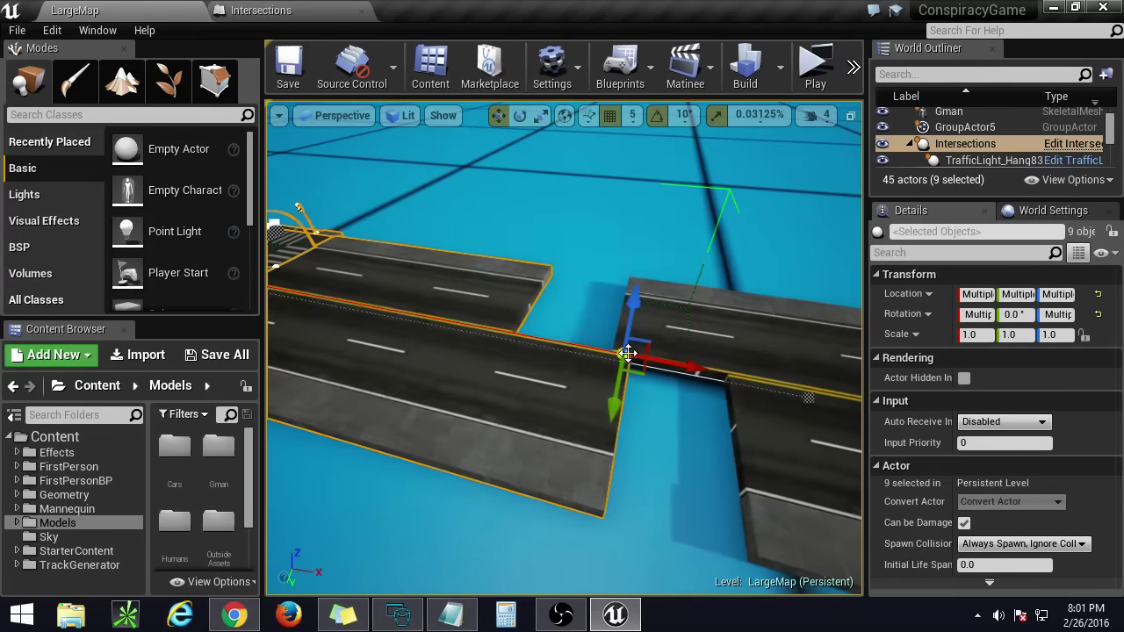
right_drag(623, 355, 562, 369)
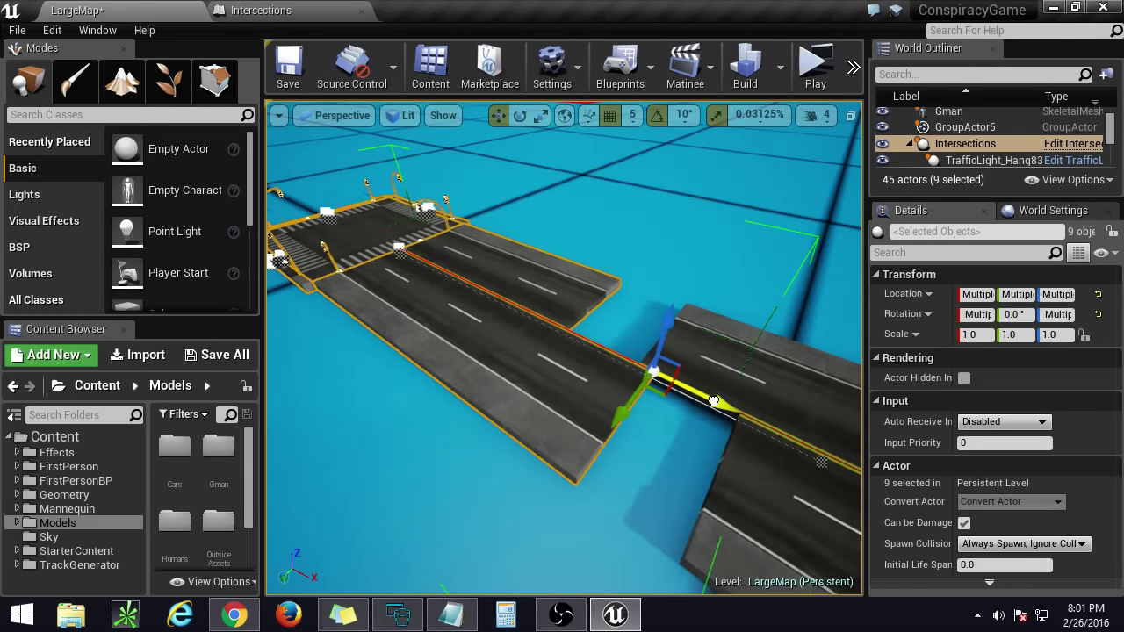
drag(762, 429, 856, 474)
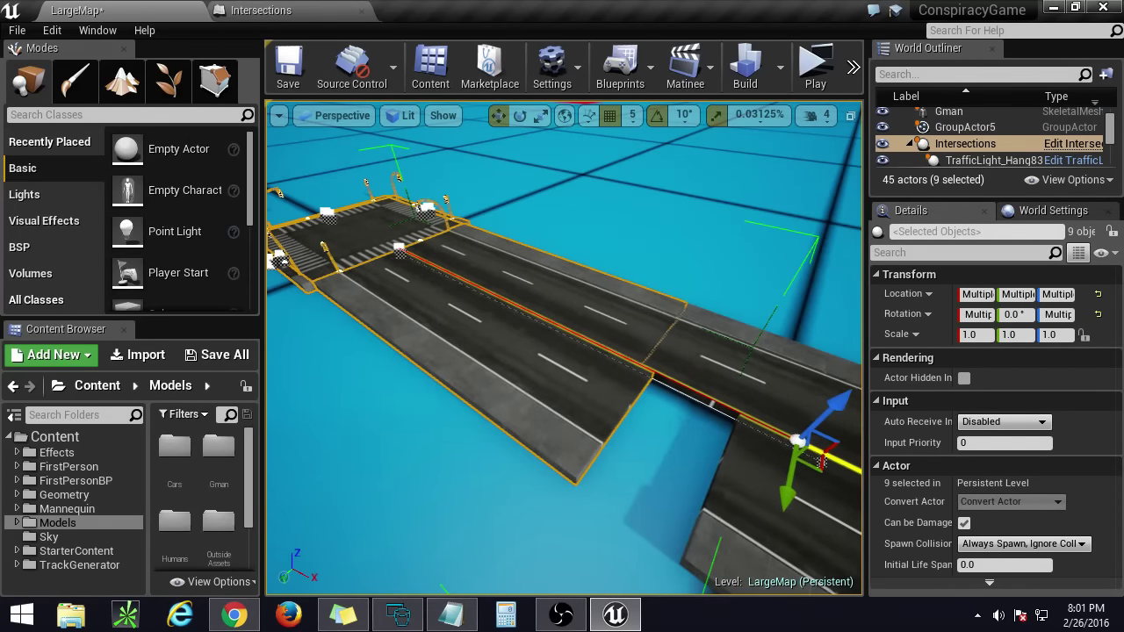
Step: Play the level and examine the extended road from the sidewalk
right_drag(561, 368, 544, 307)
key(w)
key(s)
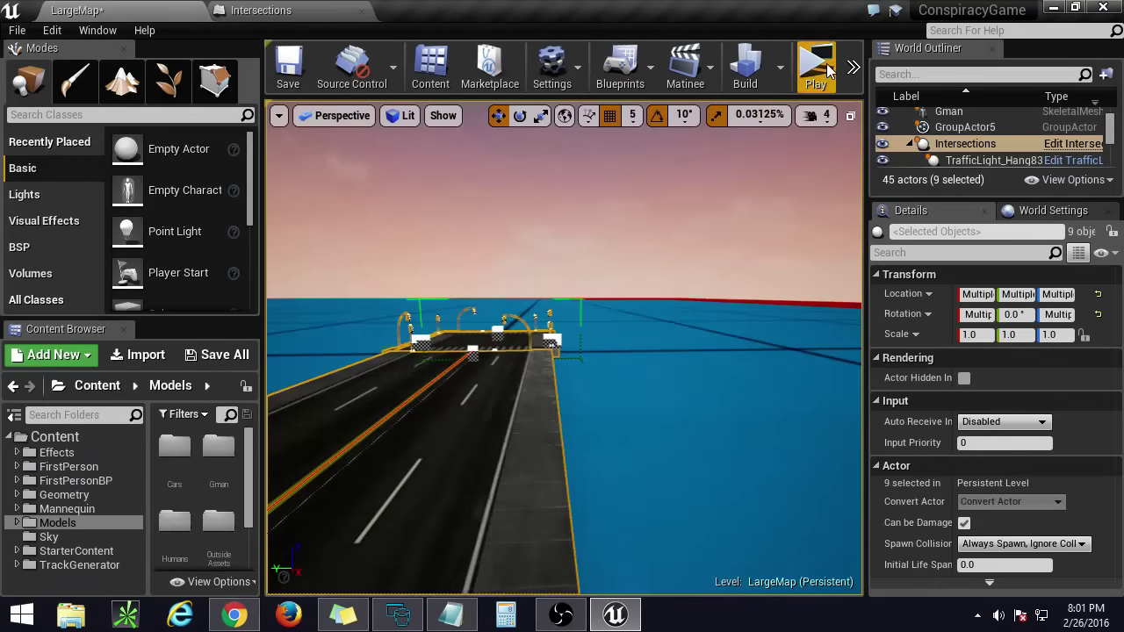
click(814, 66)
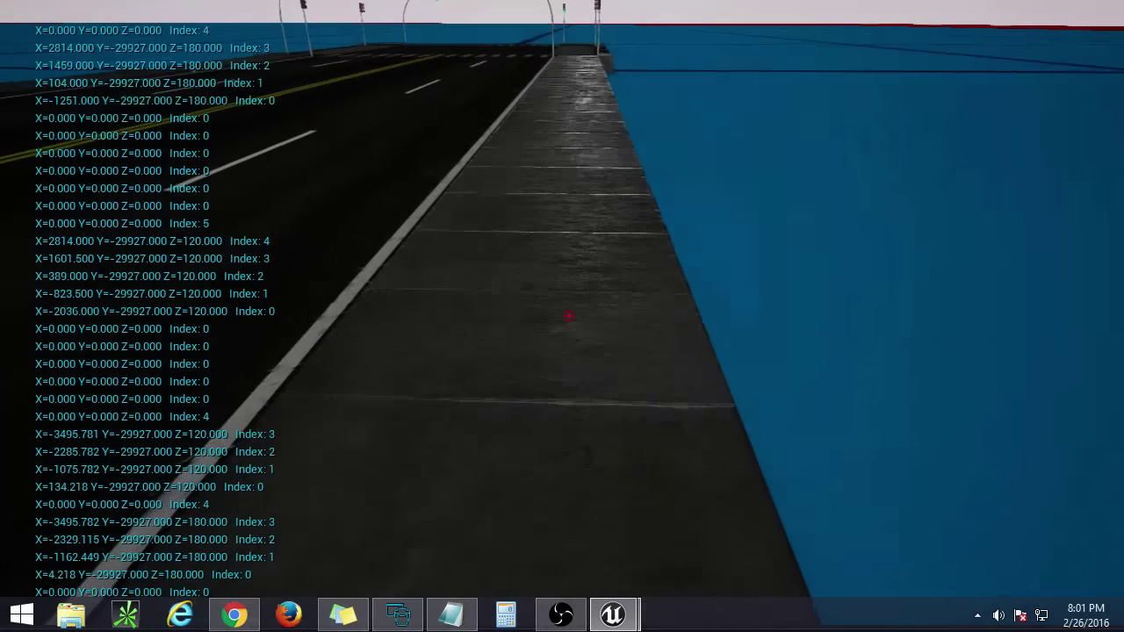
key(w)
key(d)
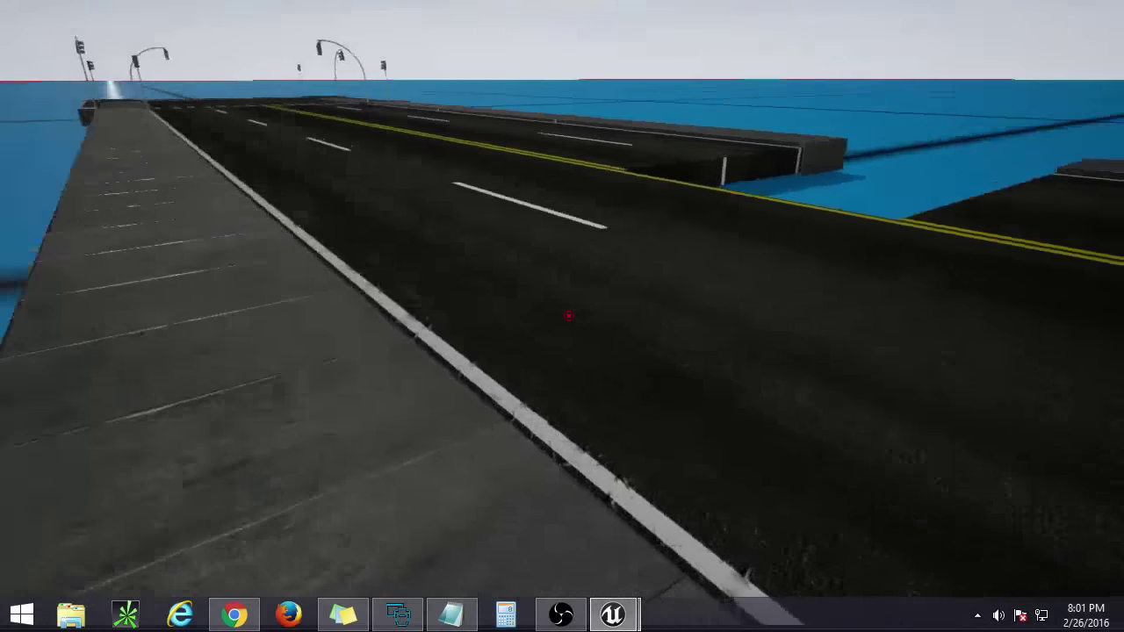
key(s)
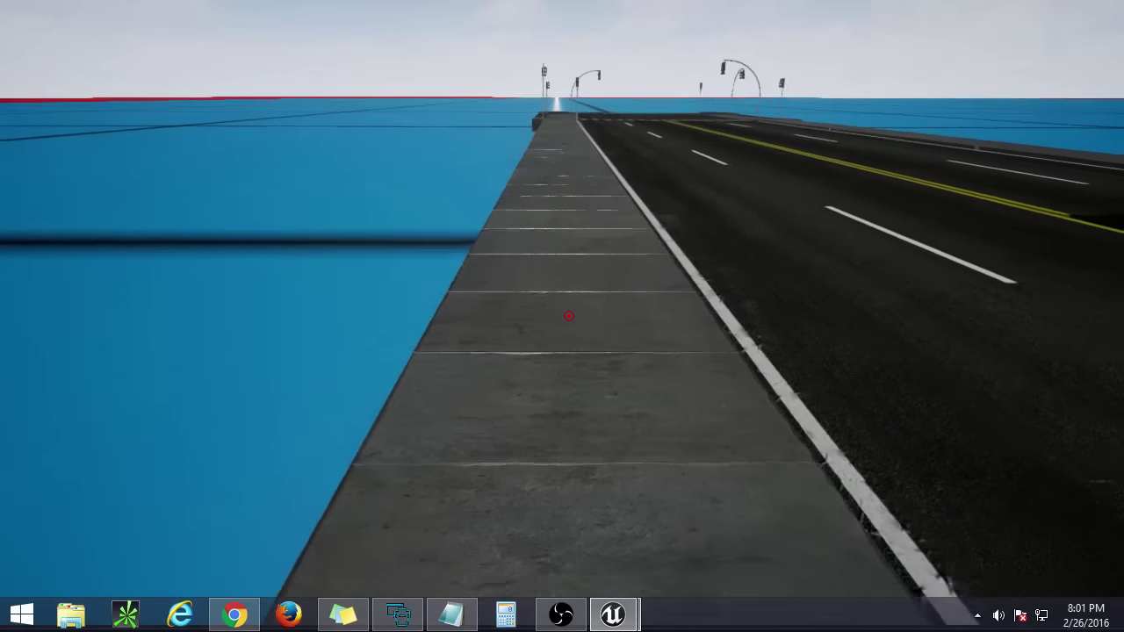
Step: Walk along the road to the intersection, examine its traffic lights, and end the play session
key(w)
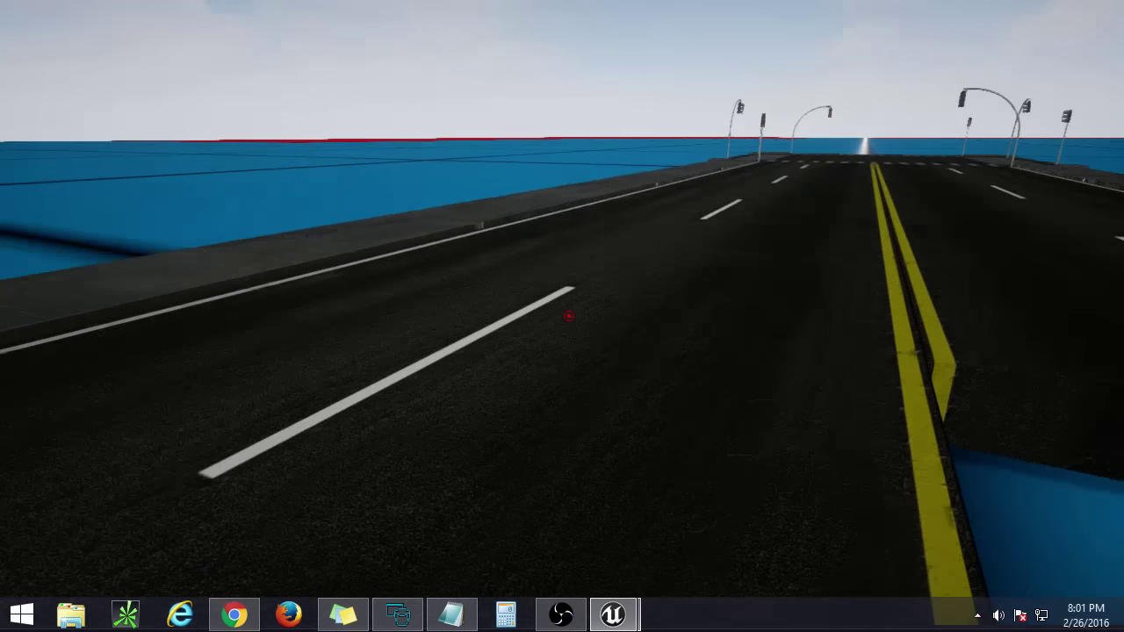
key(a)
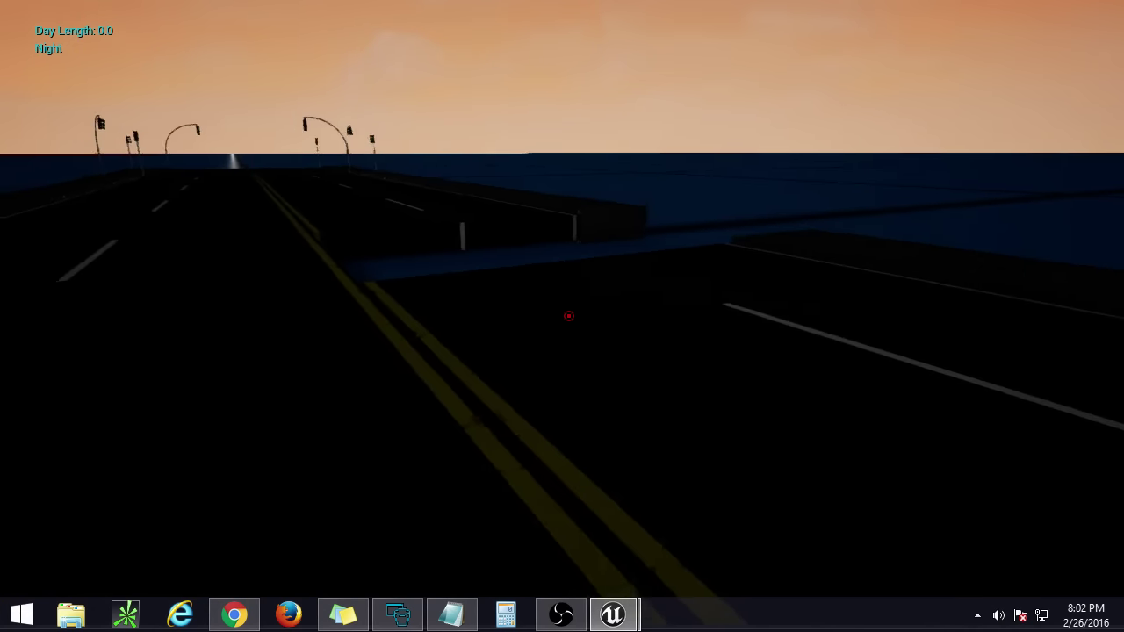
key(w)
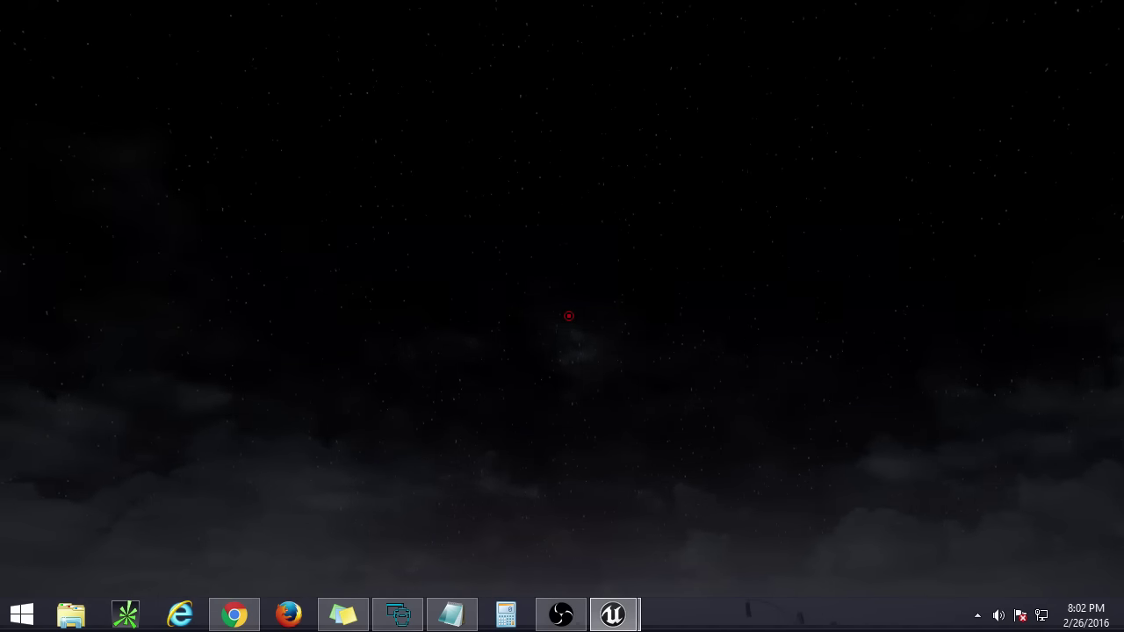
key(w)
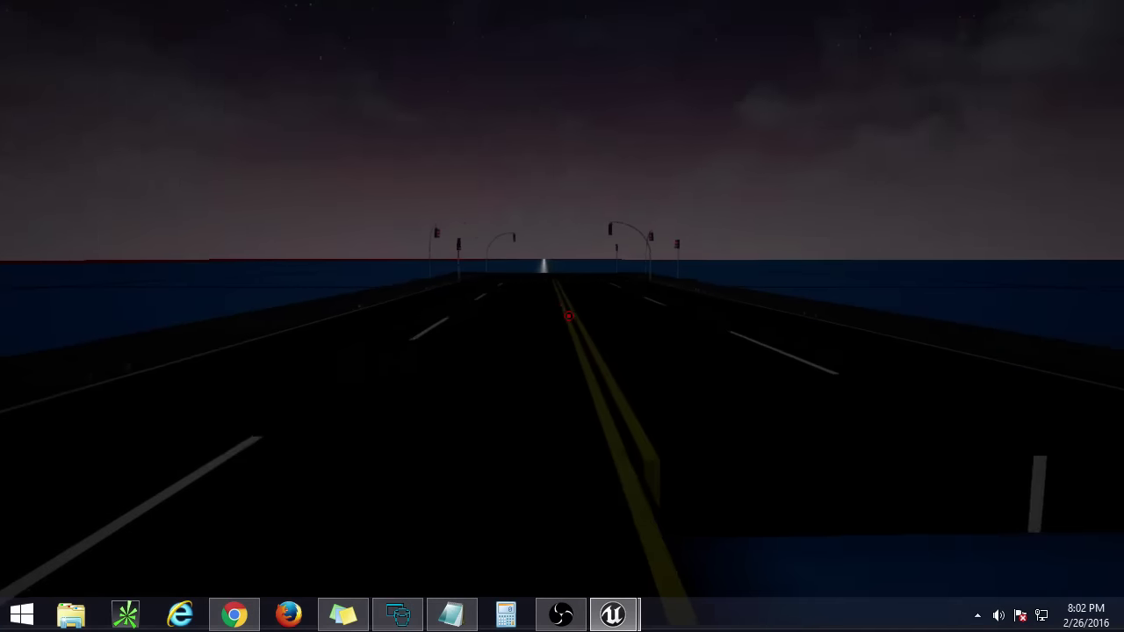
key(w)
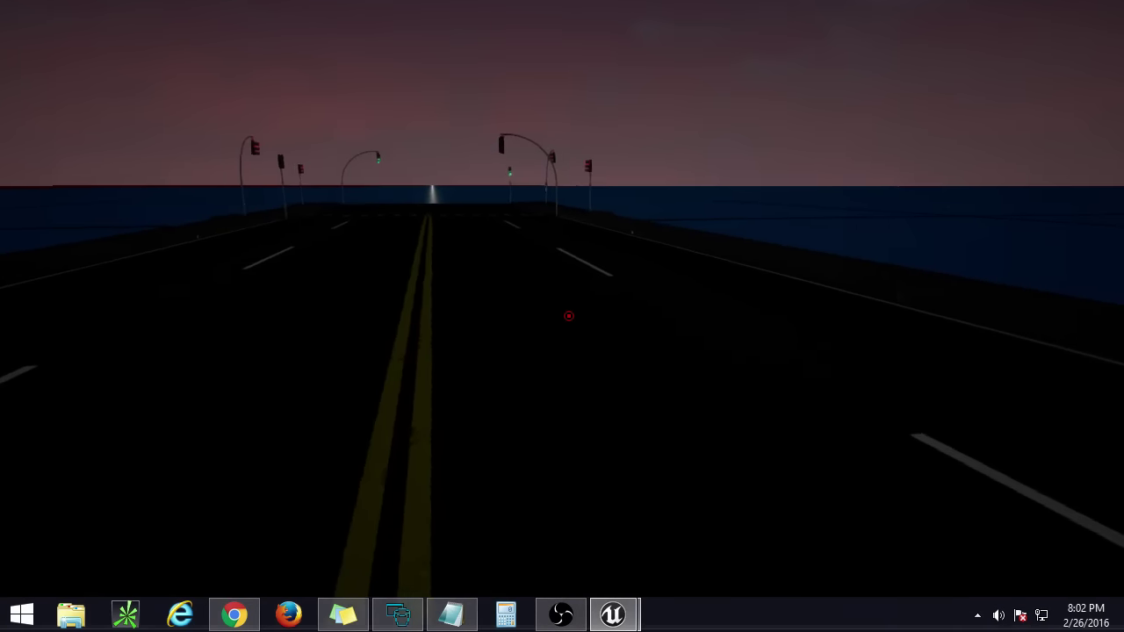
key(w)
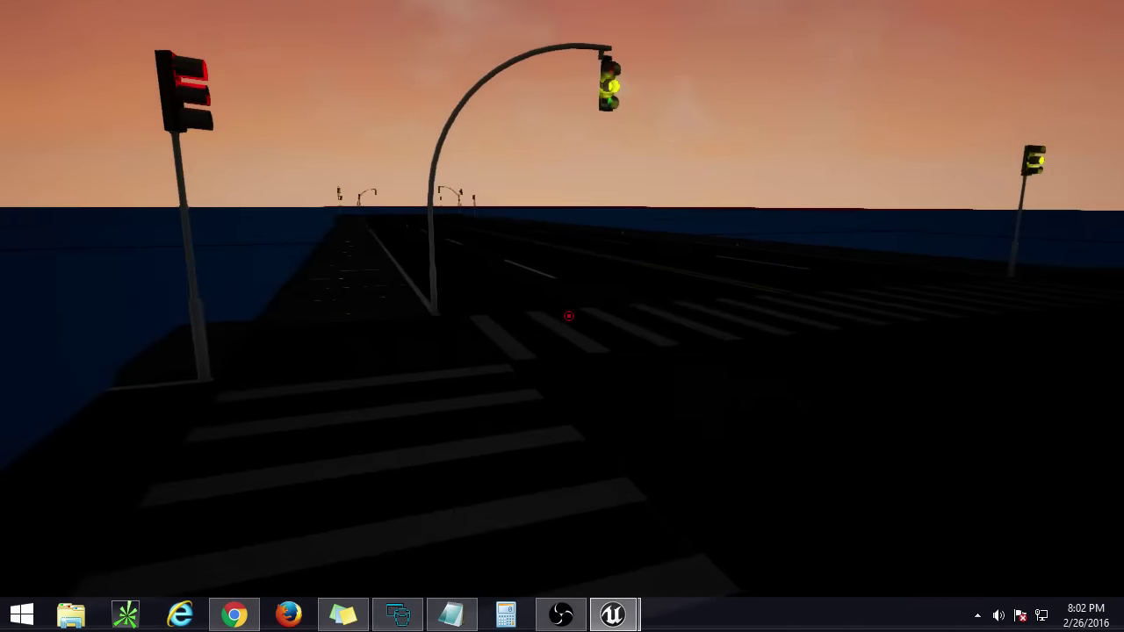
key(Escape)
Step: Move the end spline point of the opposite lanes along the X axis to close the gap to the adjoining road segment
right_drag(659, 328, 531, 308)
right_drag(461, 301, 400, 302)
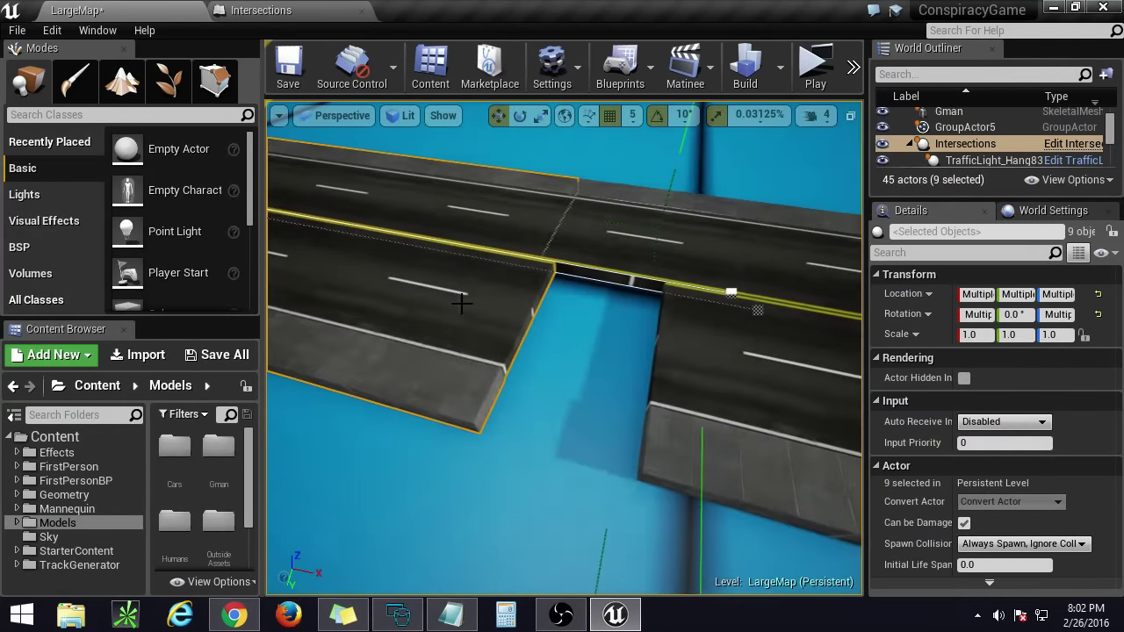
right_drag(468, 398, 632, 378)
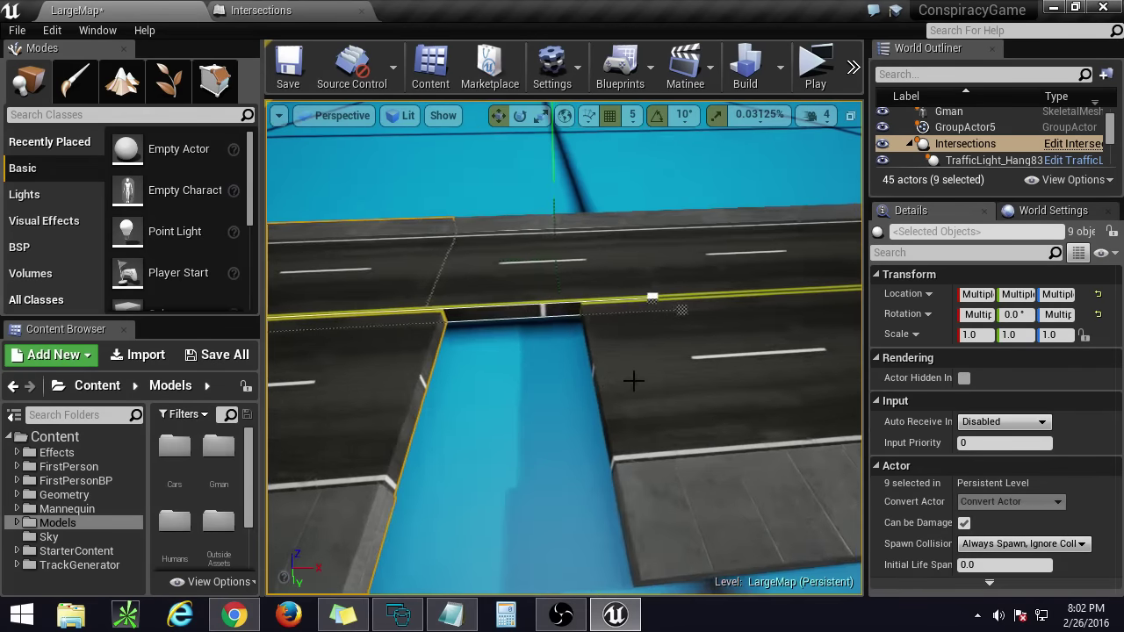
click(630, 376)
click(434, 358)
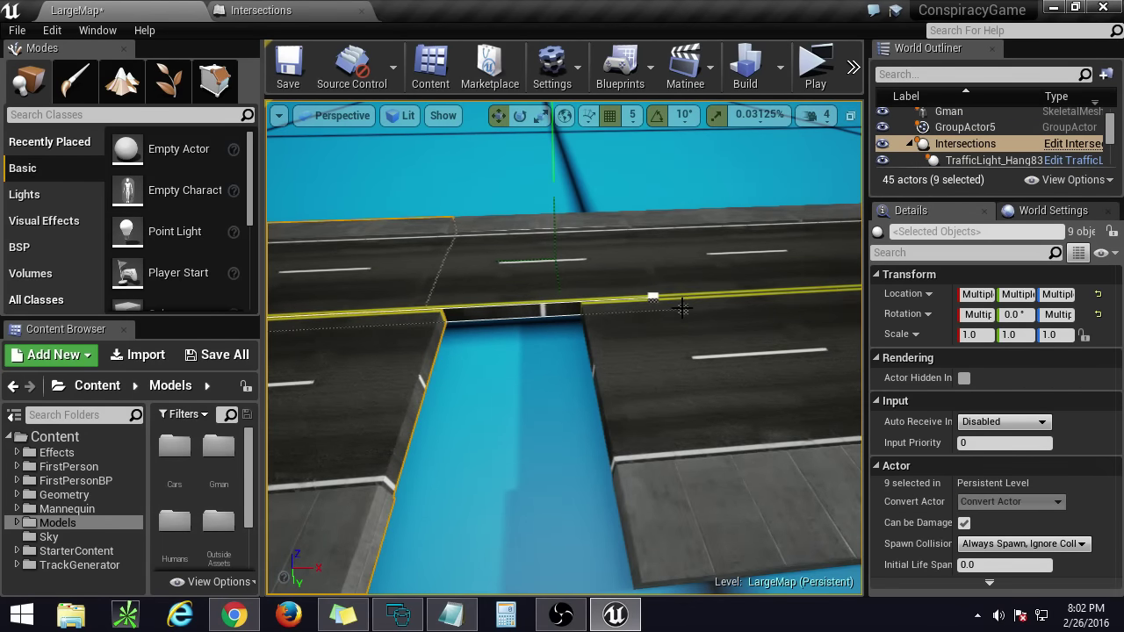
drag(707, 309, 852, 300)
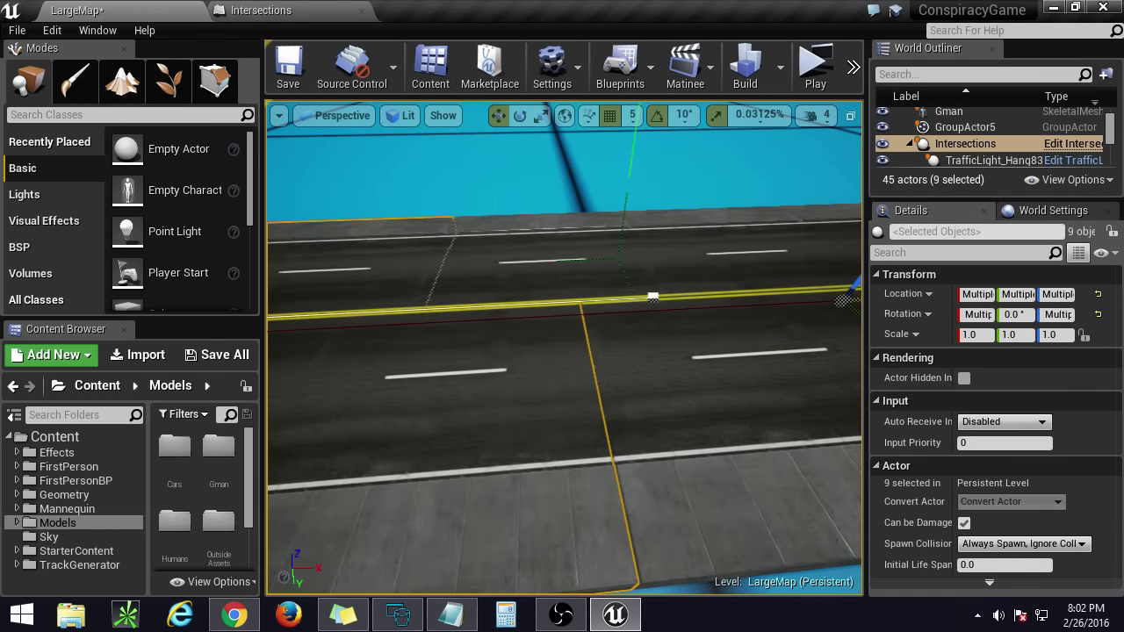
Step: Examine the seam between the joined road segments from both sides, including the lane lines and sidewalks
right_drag(746, 366, 745, 282)
key(w)
key(w)
key(s)
right_drag(492, 363, 493, 363)
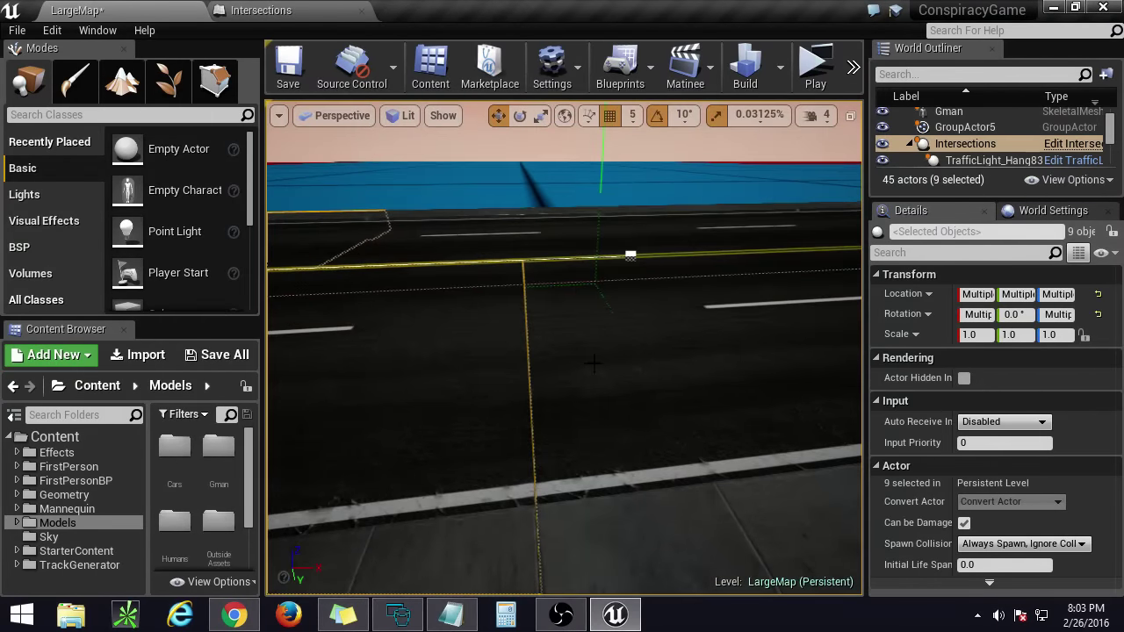
right_drag(593, 362, 593, 363)
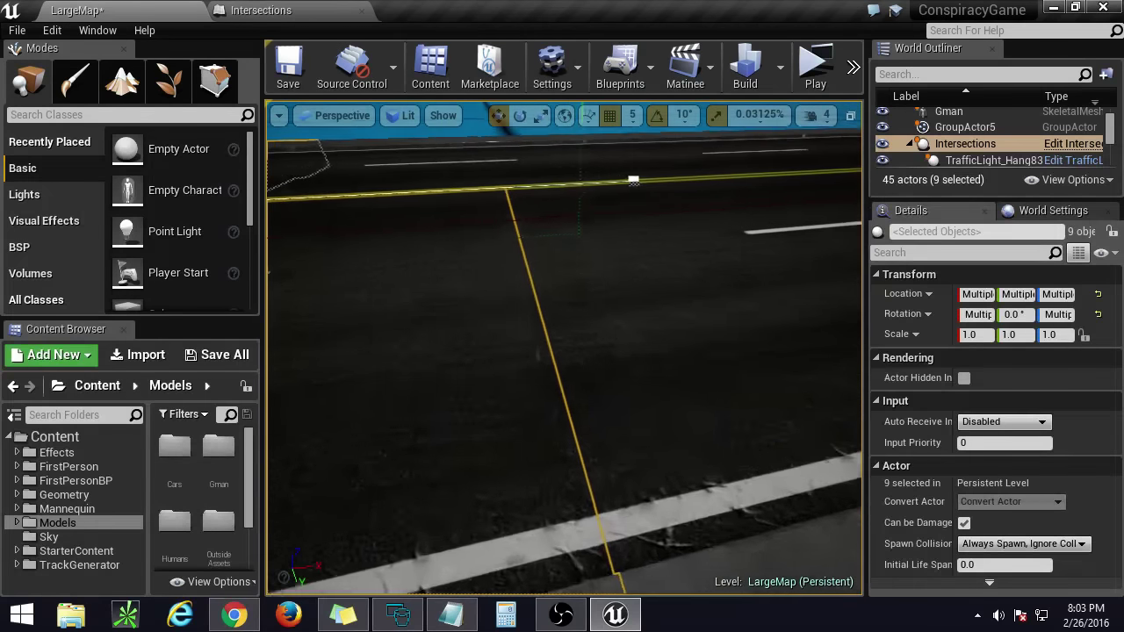
right_drag(633, 180, 635, 405)
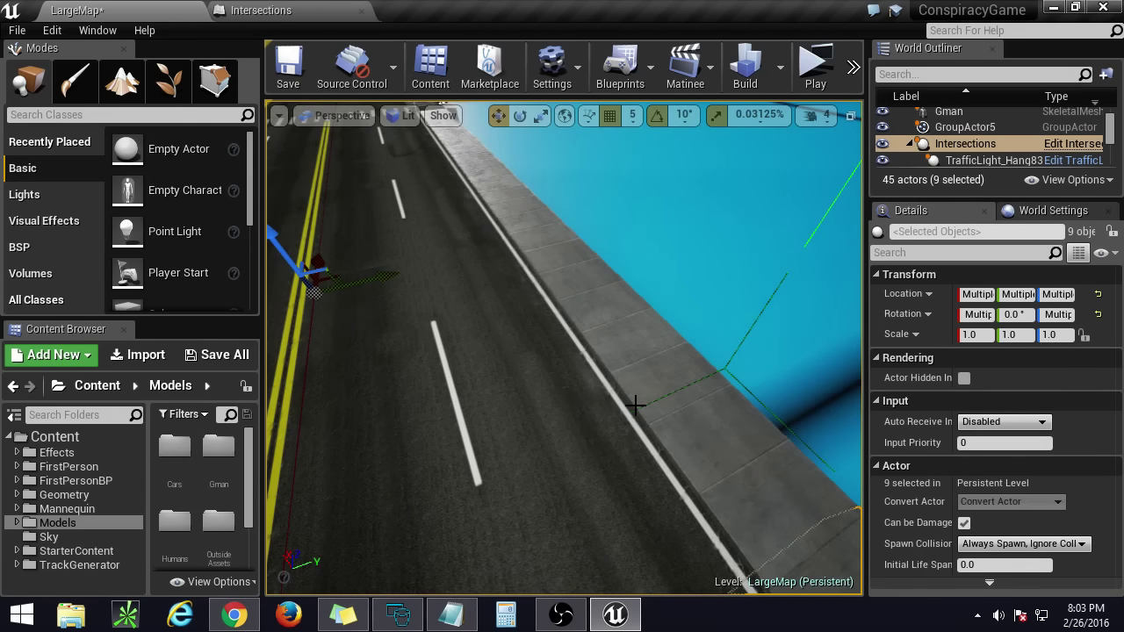
right_drag(619, 407, 604, 398)
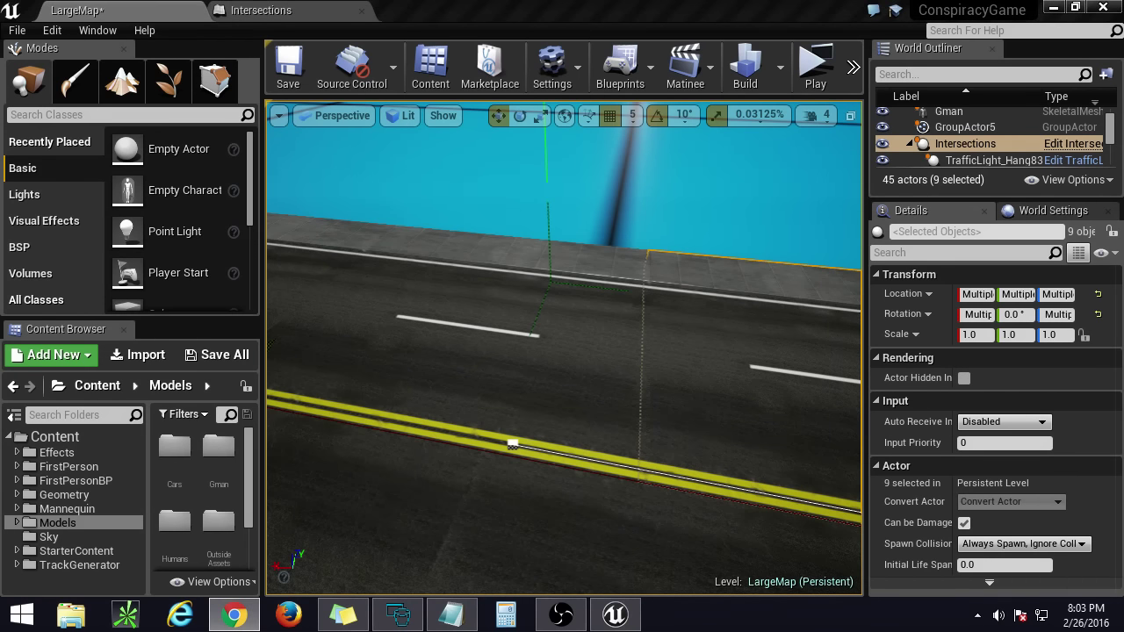
right_drag(522, 368, 473, 253)
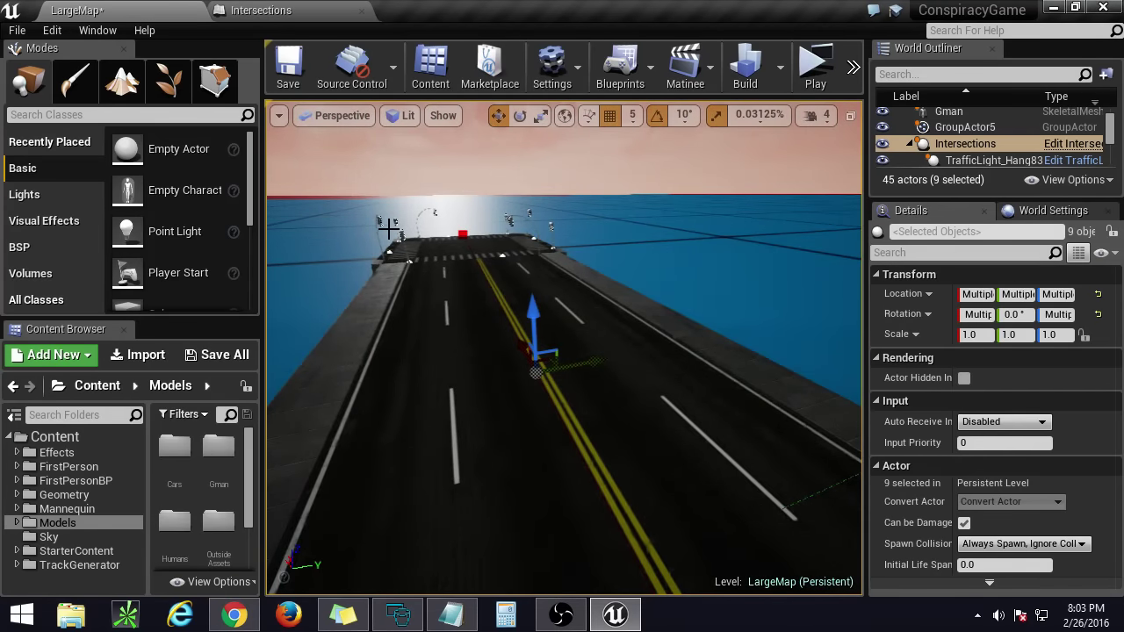
Step: Select the RoadSpline9 segment and examine where it meets the neighbouring road and leads to the intersection
right_drag(556, 219, 589, 311)
key(s)
click(454, 423)
right_drag(454, 423, 505, 356)
right_drag(400, 279, 564, 404)
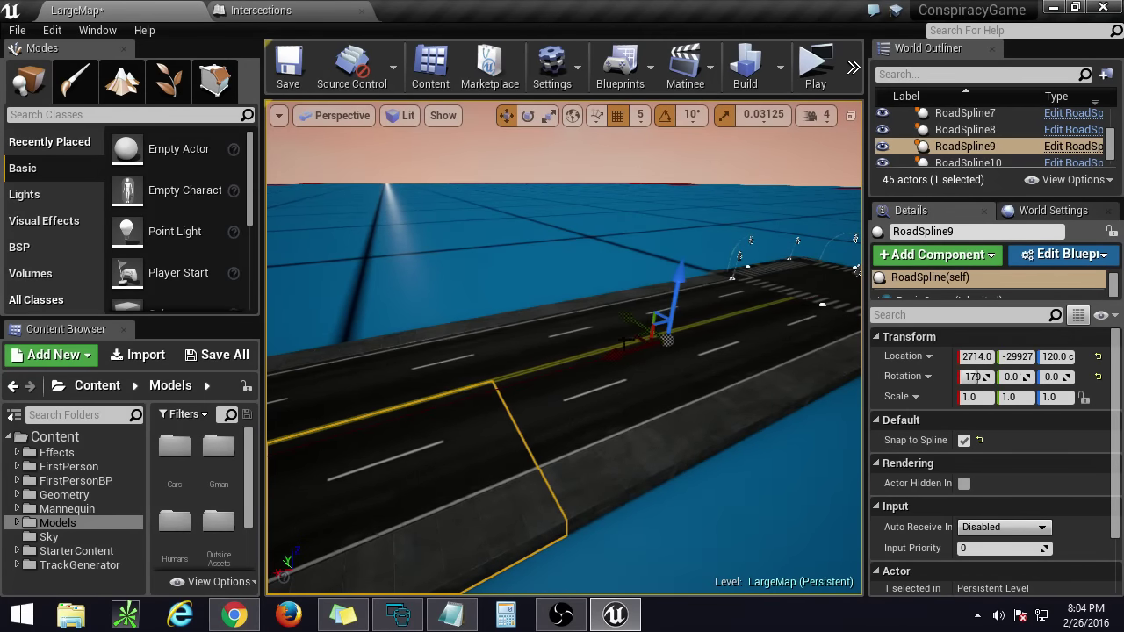
right_drag(622, 353, 479, 358)
Step: Try to move the RoadSpline15 segment at the edge of the intersection
click(445, 381)
drag(519, 311, 541, 322)
key(ctrl+z)
Step: Pull the spline handle of RoadSpline15 outward along the Y axis, away from the crosswalk at the intersection's edge
right_drag(527, 318, 516, 366)
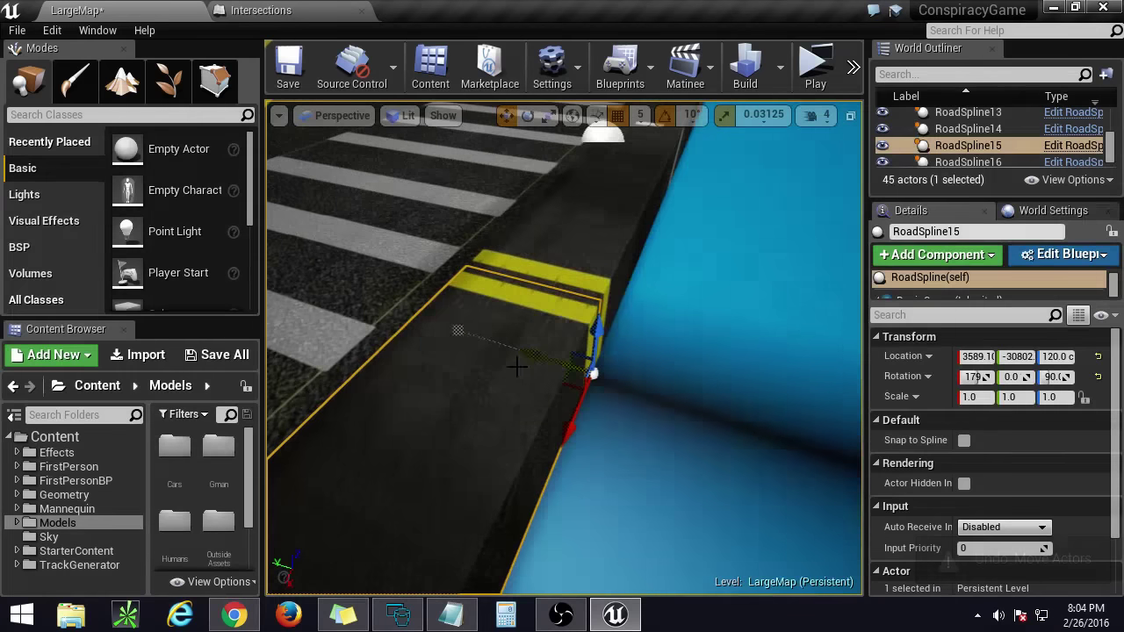
click(551, 363)
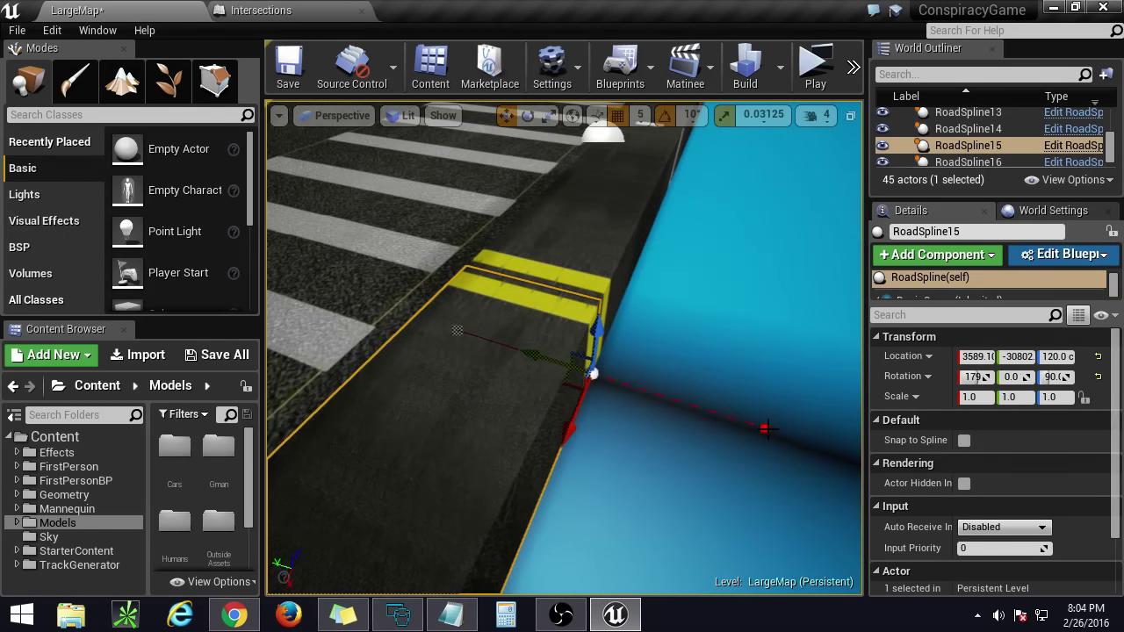
click(764, 429)
key(f)
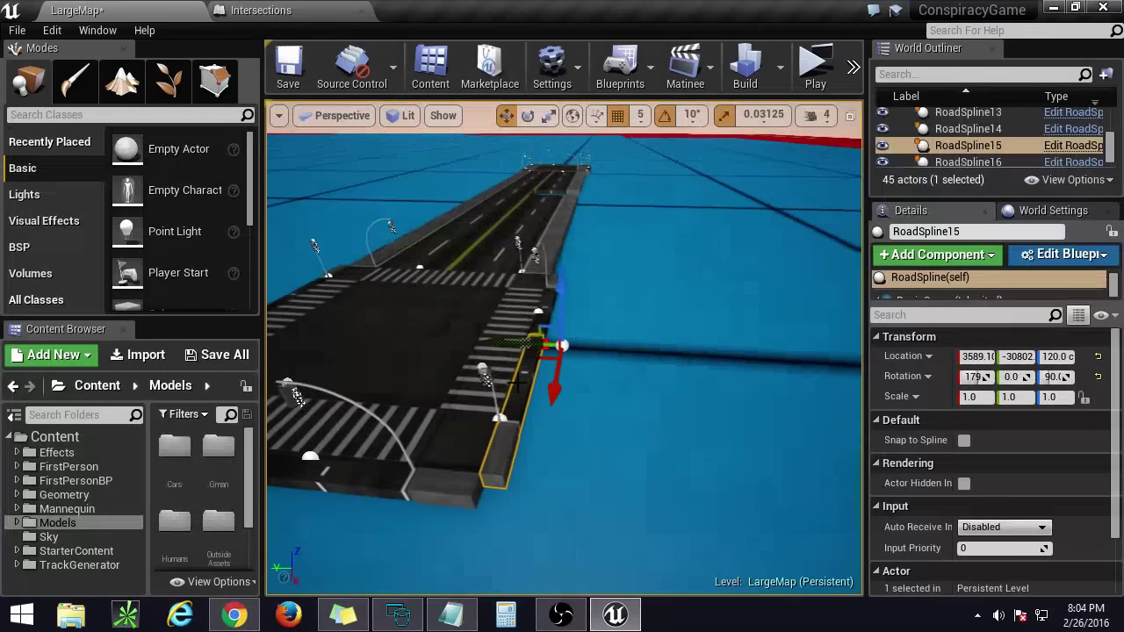
drag(498, 344, 603, 366)
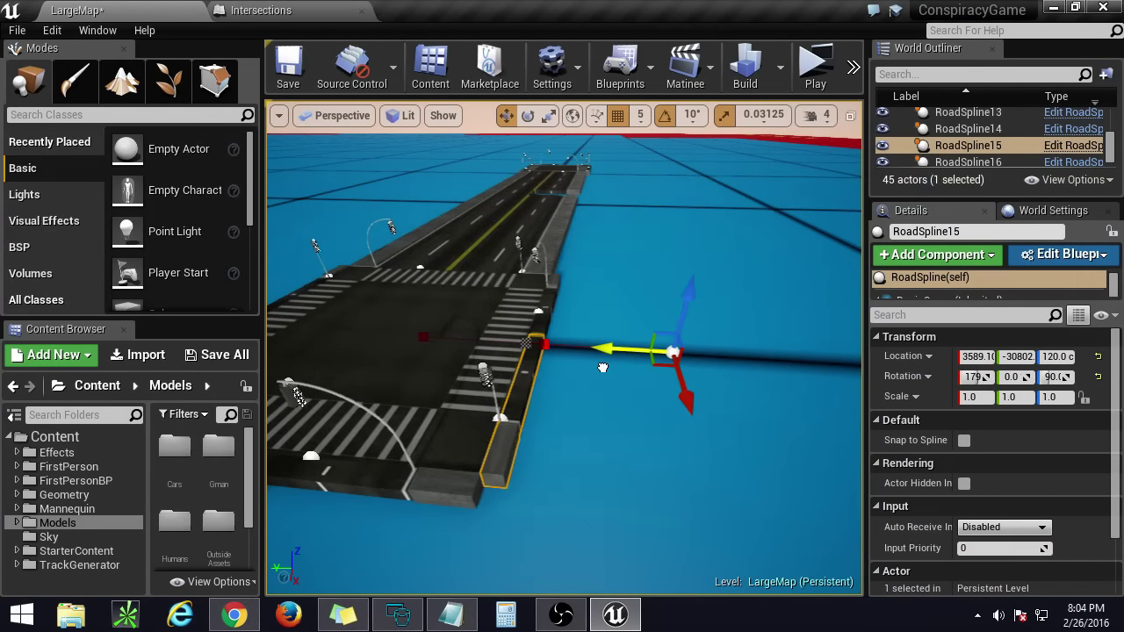
right_drag(602, 366, 562, 395)
key(w)
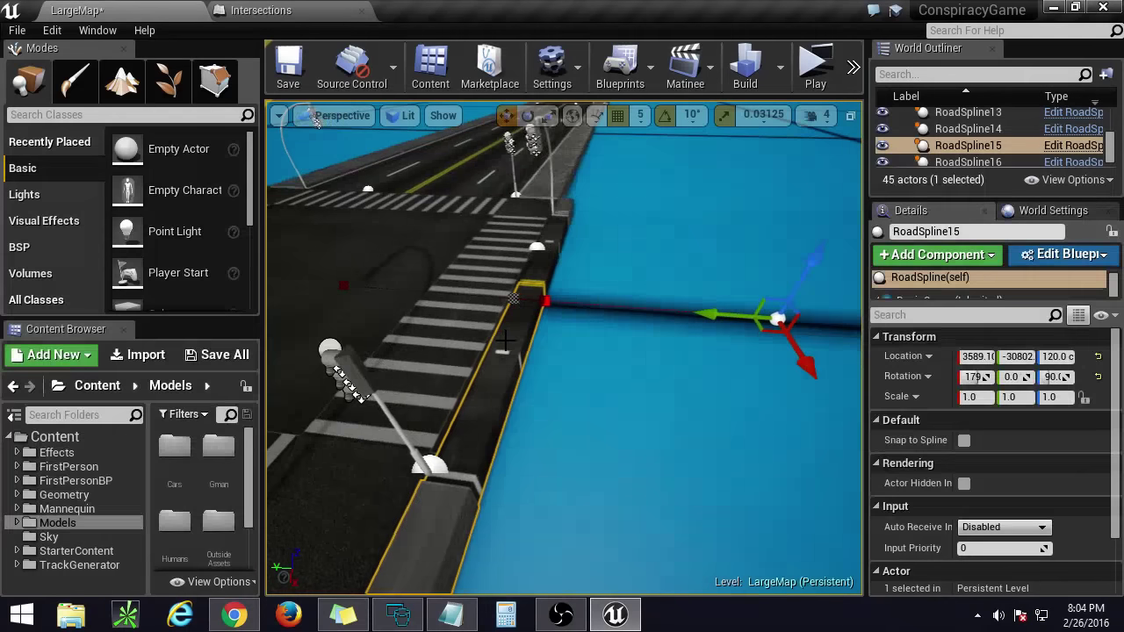
click(507, 341)
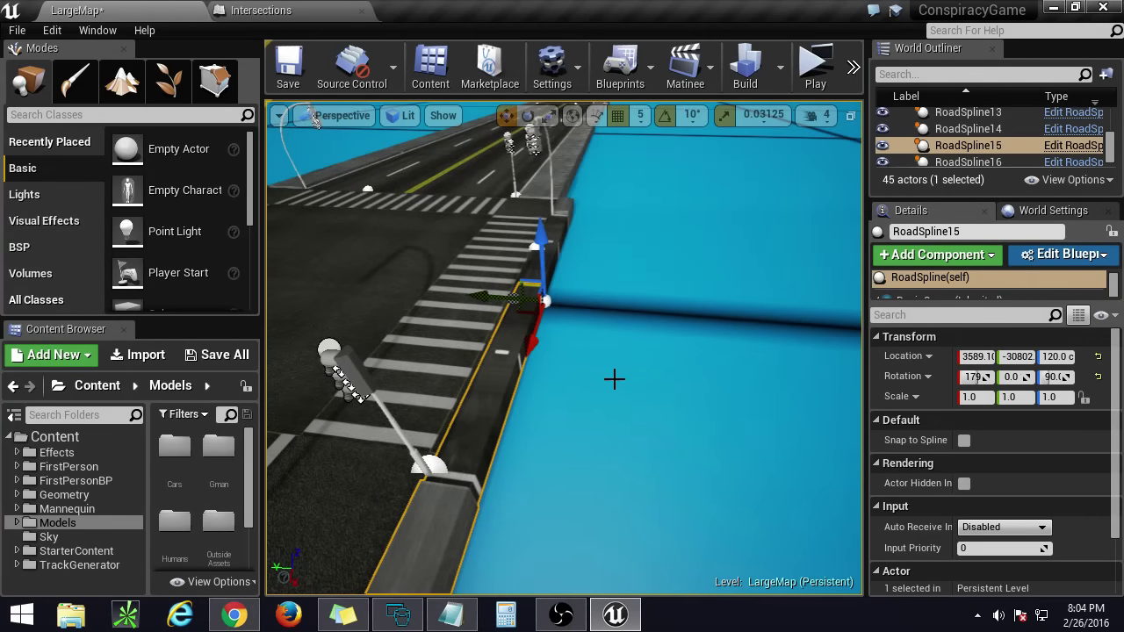
Step: Examine the intersection's outer corner and its unconnected sides from several angles
key(alt+Tab)
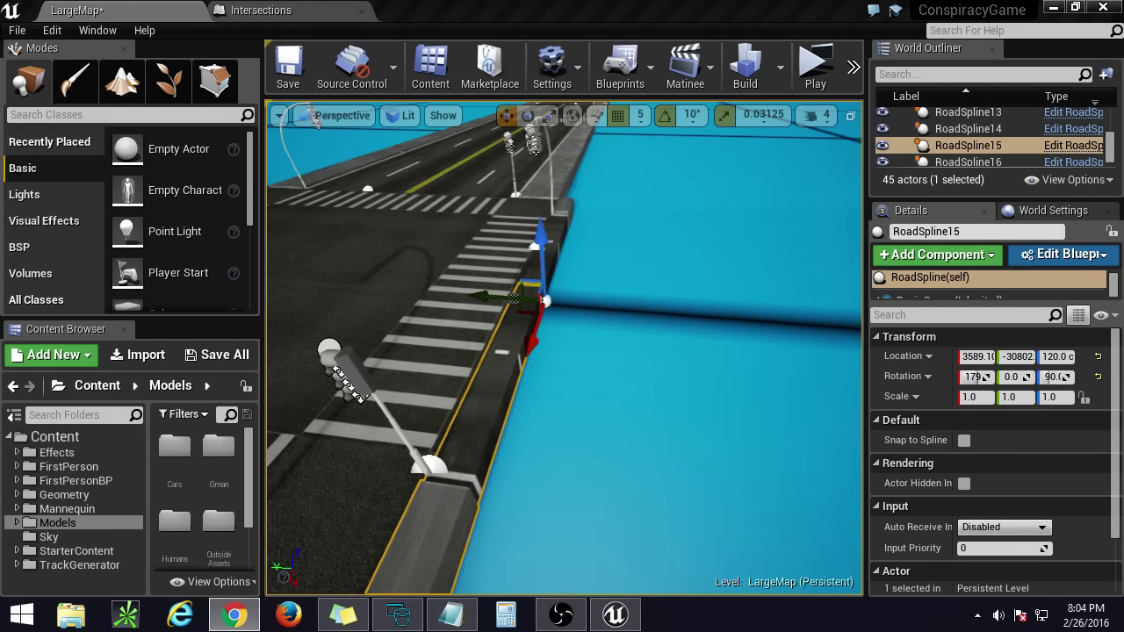
key(alt+Tab)
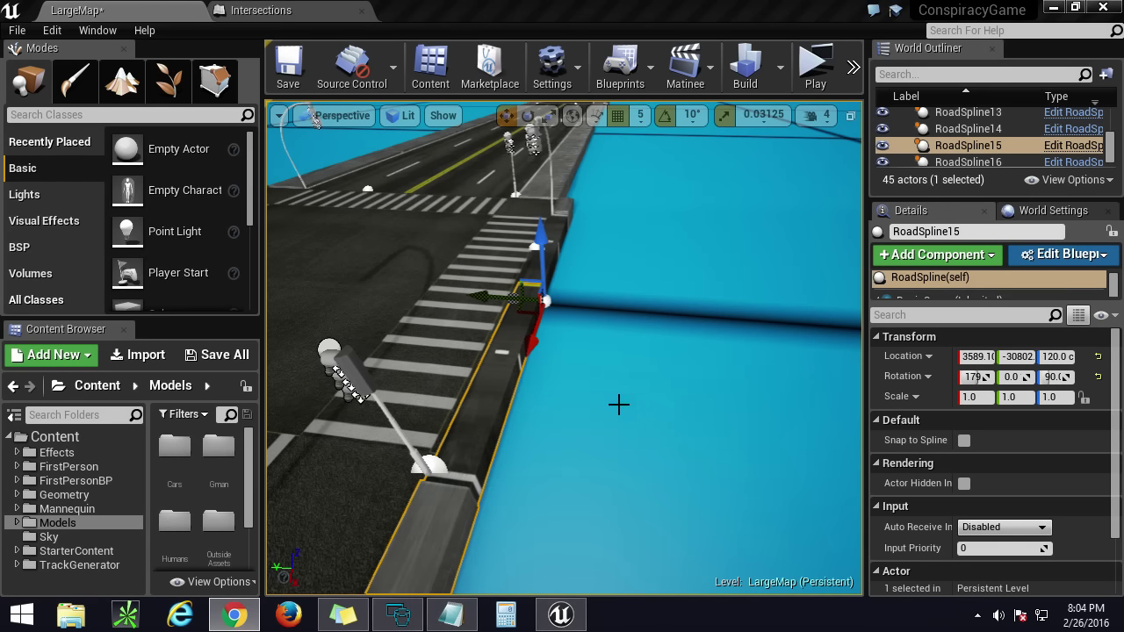
key(w)
right_drag(617, 404, 554, 358)
key(s)
right_drag(568, 404, 569, 404)
right_drag(543, 442, 573, 474)
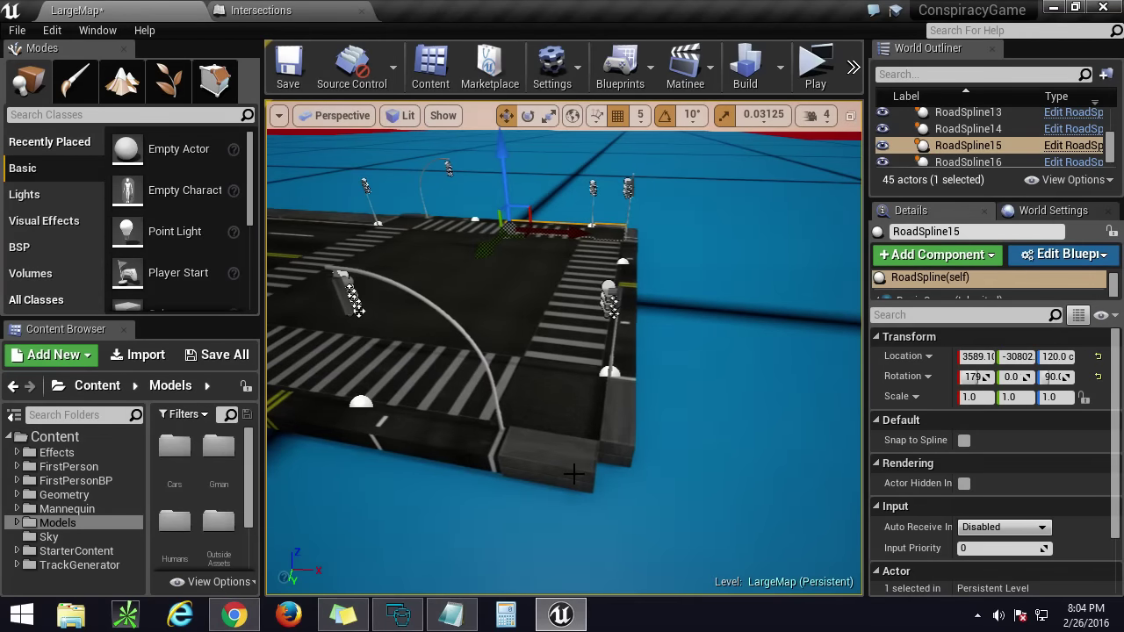
right_drag(644, 496, 644, 496)
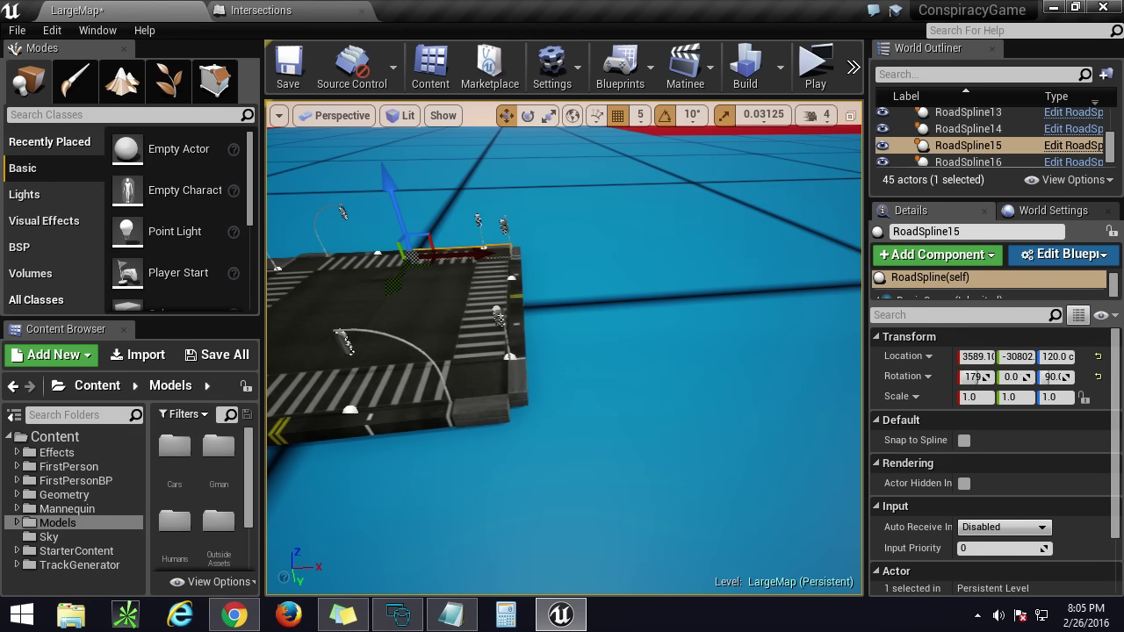
click(976, 614)
click(934, 526)
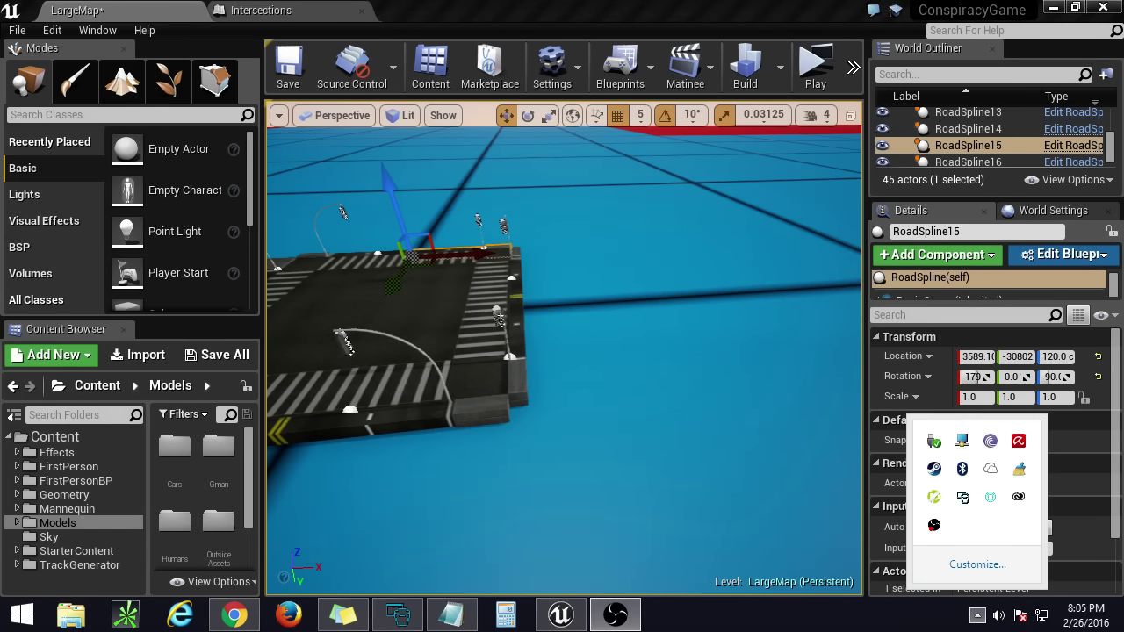
click(797, 519)
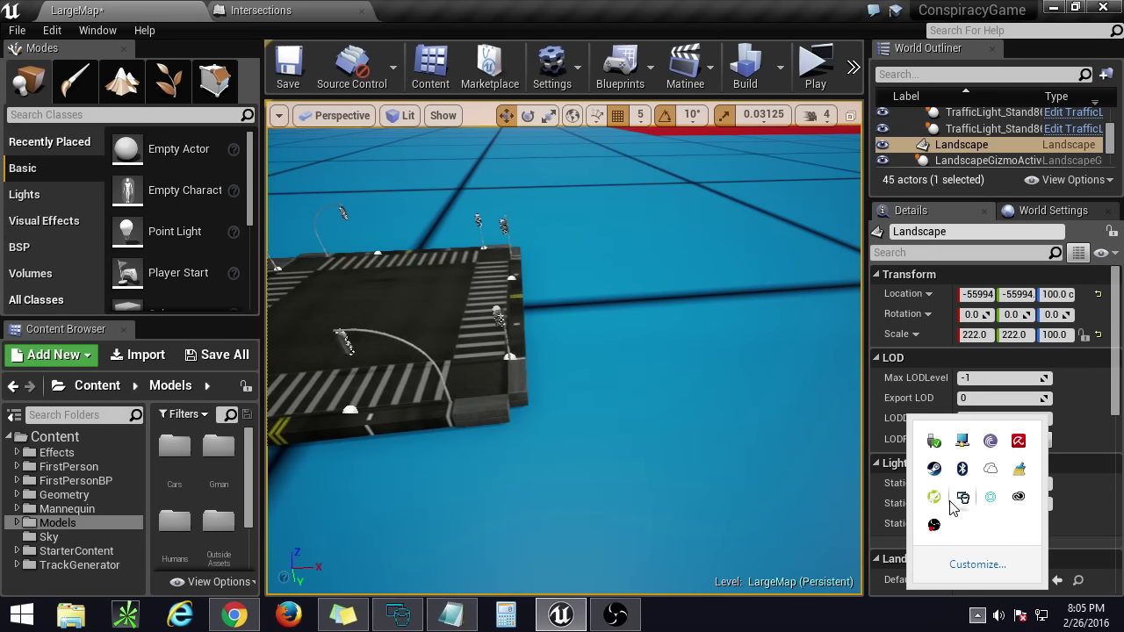
click(977, 615)
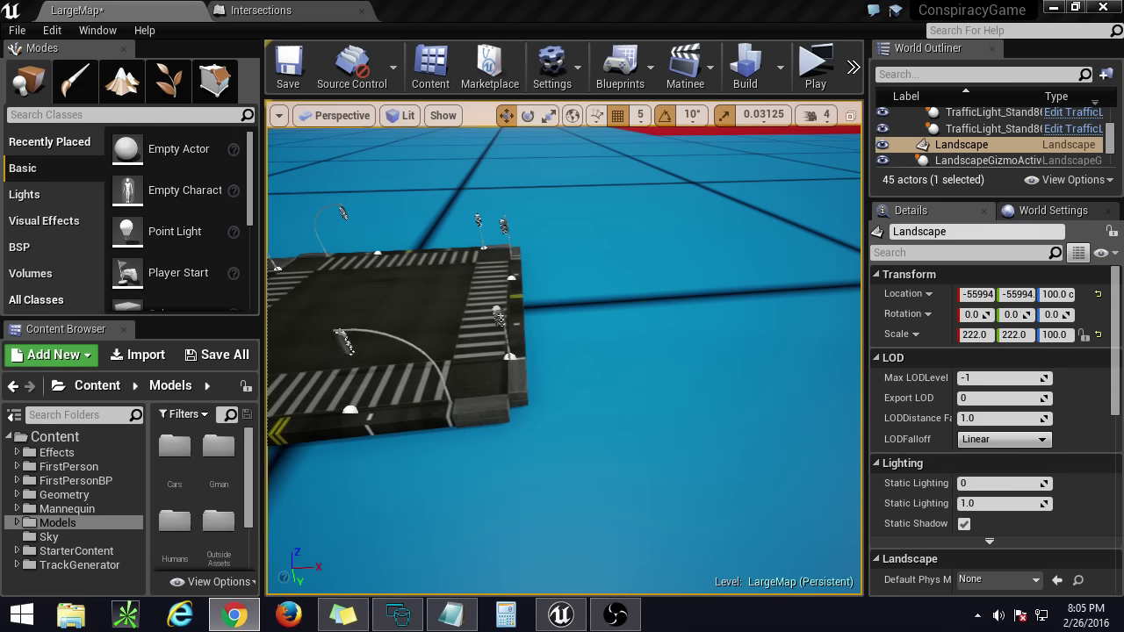
right_drag(648, 339, 474, 342)
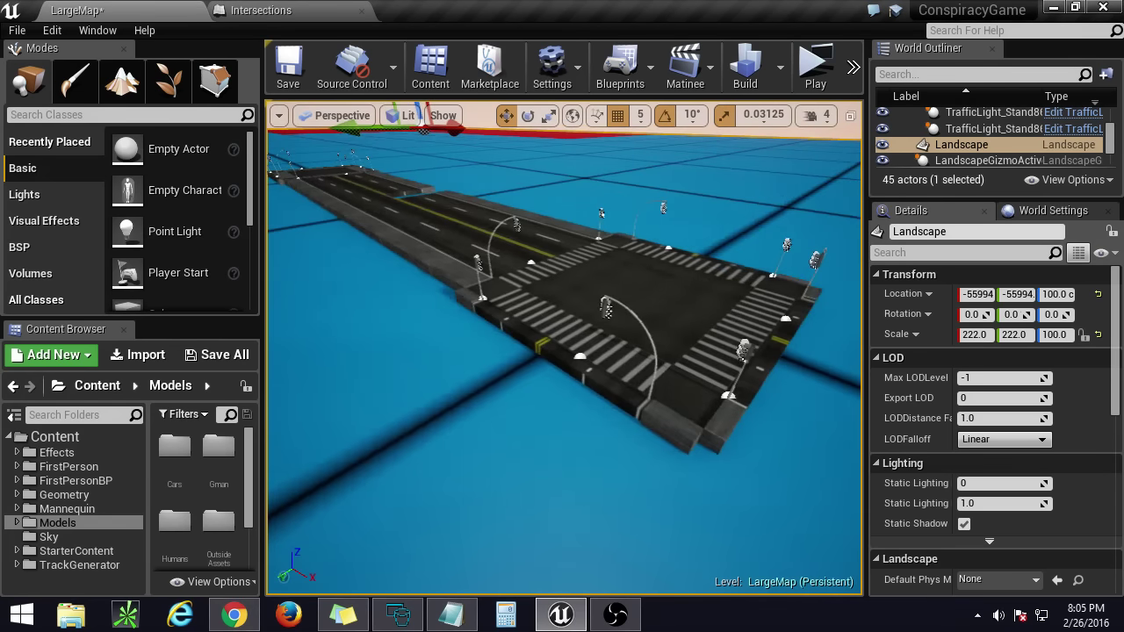
right_drag(694, 453, 746, 384)
key(w)
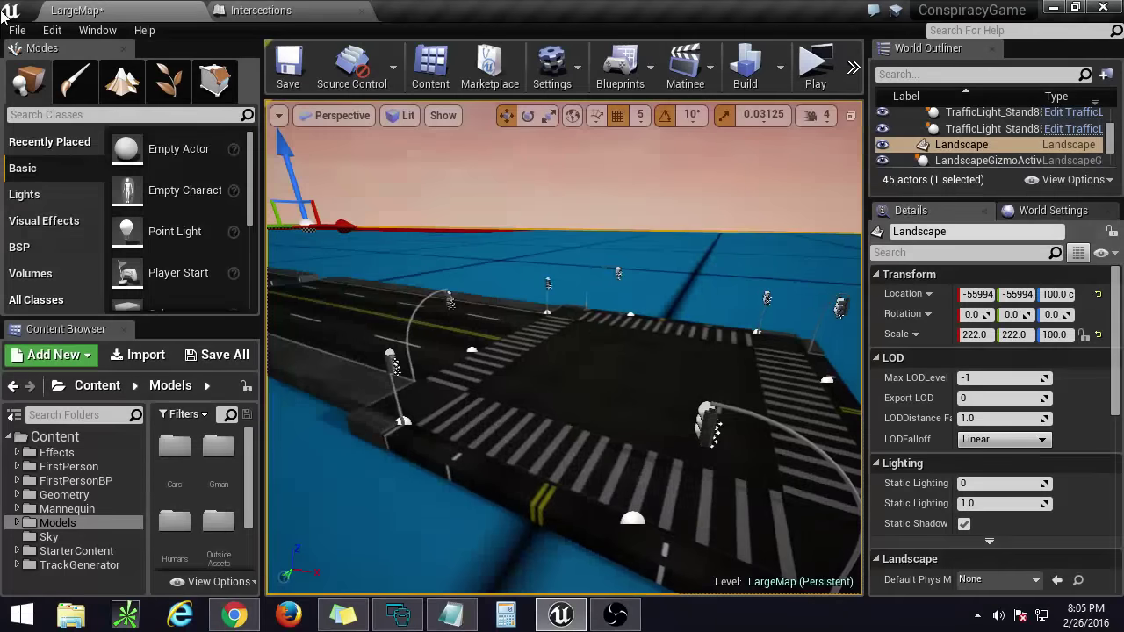
click(17, 30)
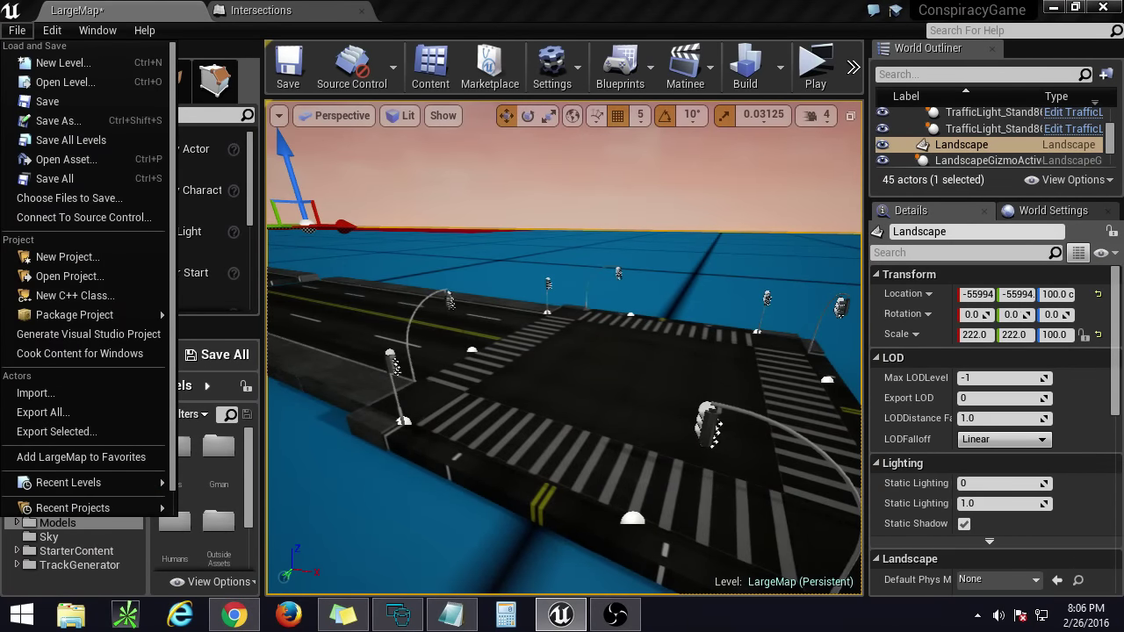
key(alt+Tab)
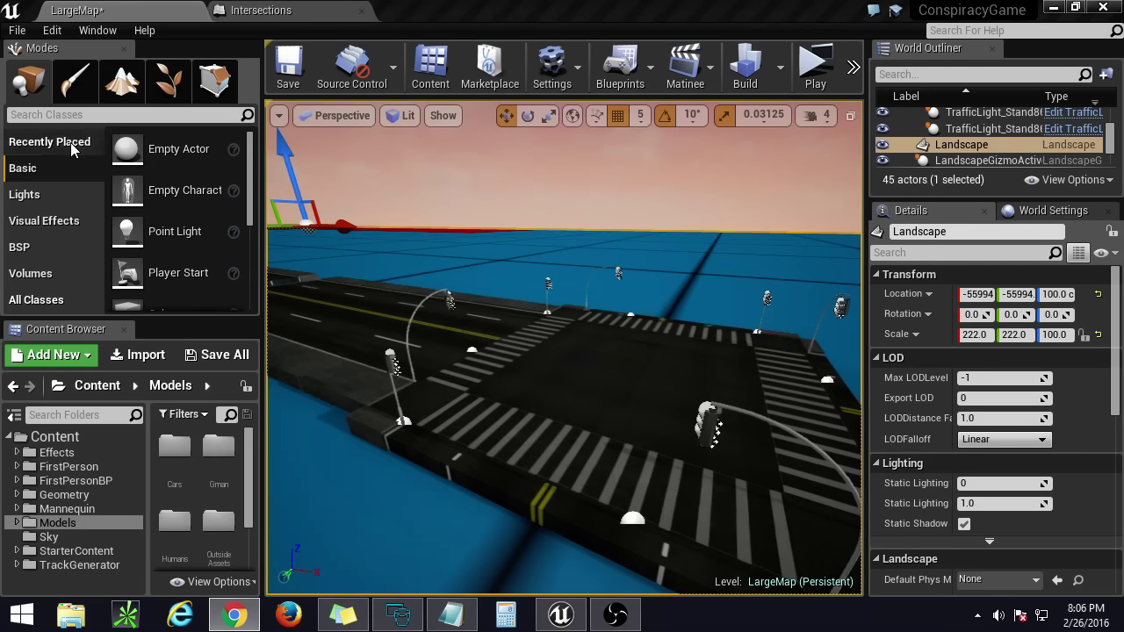
click(19, 30)
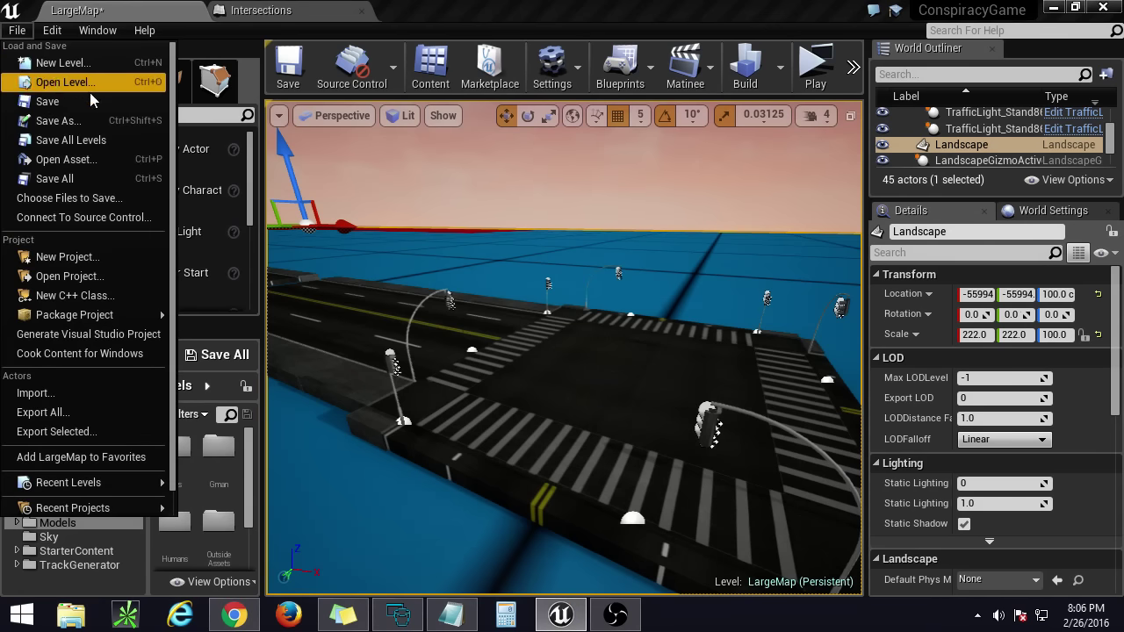
right_drag(346, 293, 411, 236)
Step: Try adding a Flush Level Streaming node to the event graph of the Intersections blueprint
click(260, 11)
scroll(314, 330, up, 5)
right_click(313, 336)
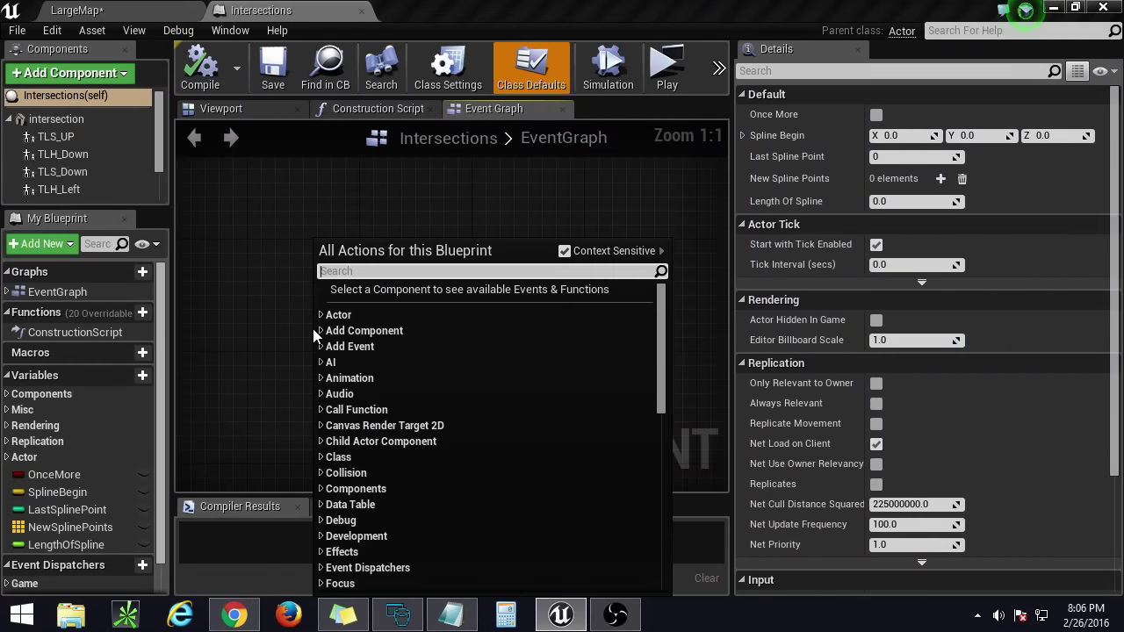
text(LEVELST)
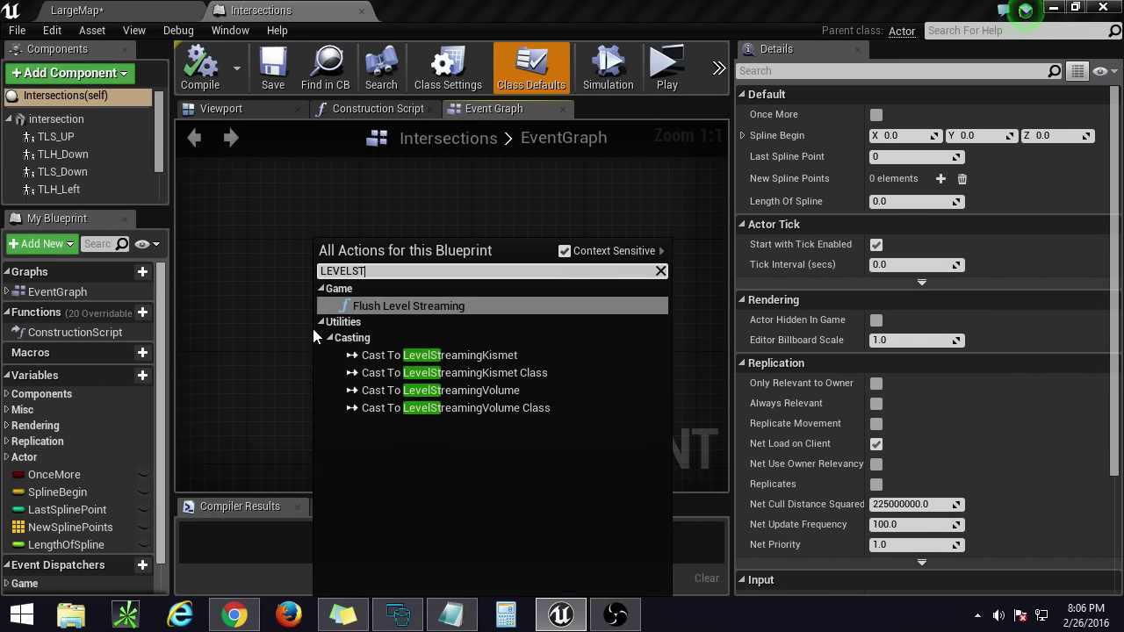
click(407, 307)
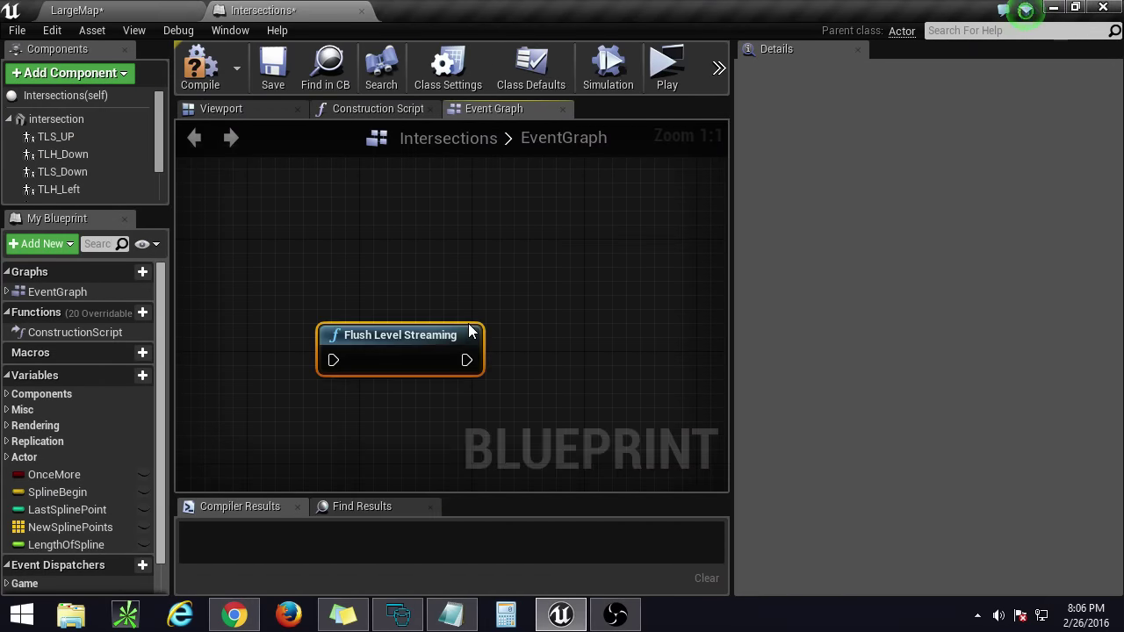
key(Delete)
Step: Open the level blueprint of LargeMap at an empty area of its event graph
click(189, 9)
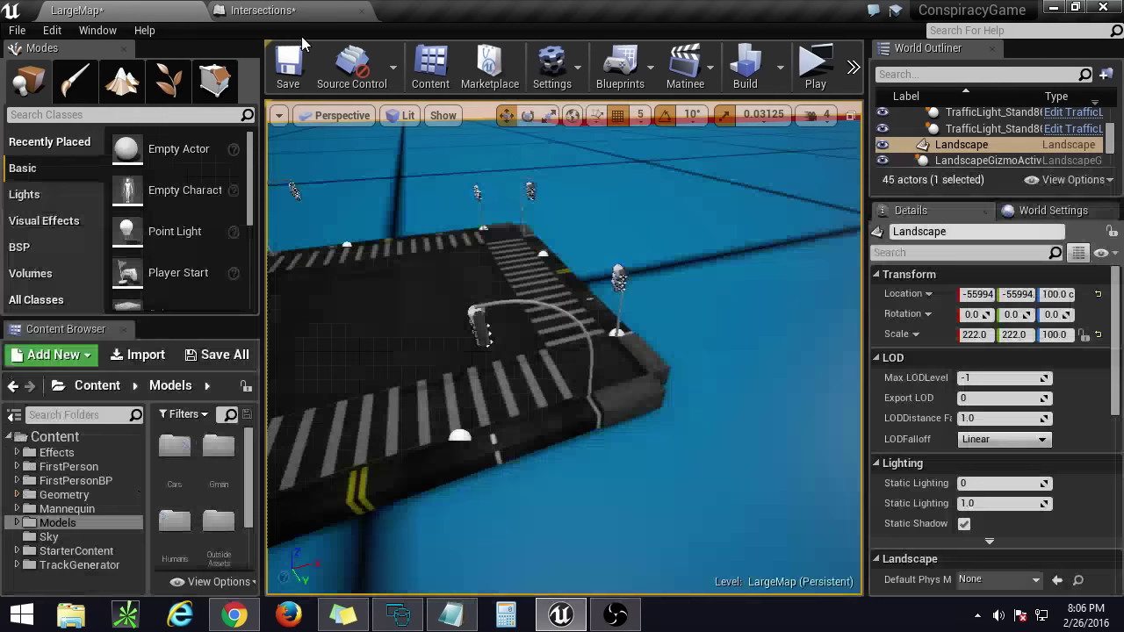
click(632, 70)
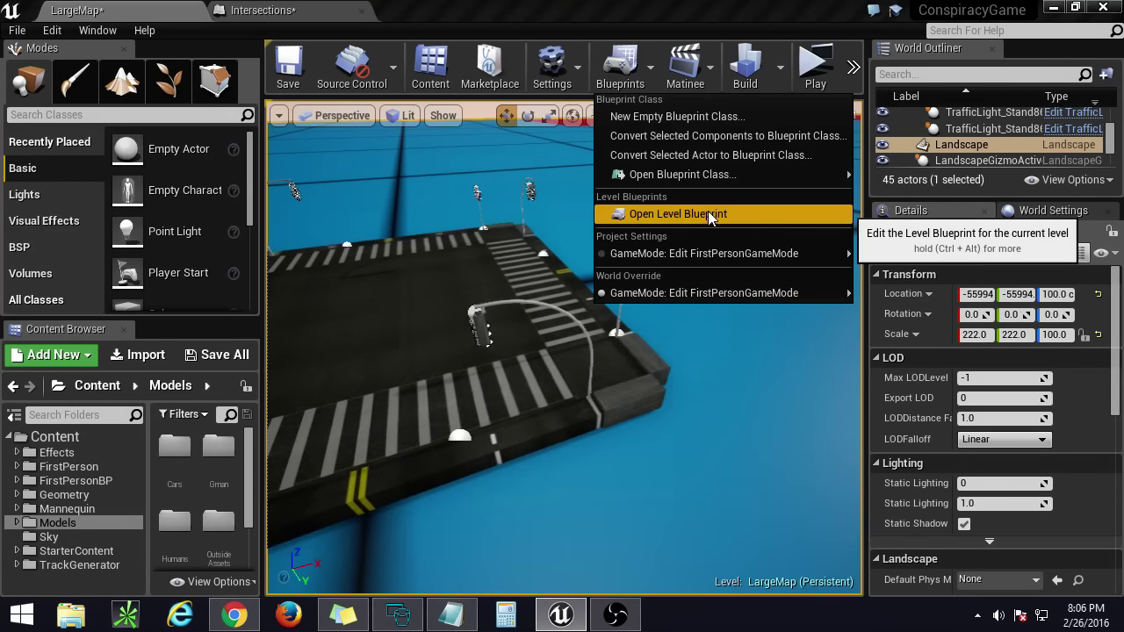
click(678, 213)
scroll(654, 384, down, 4)
right_drag(654, 384, 379, 216)
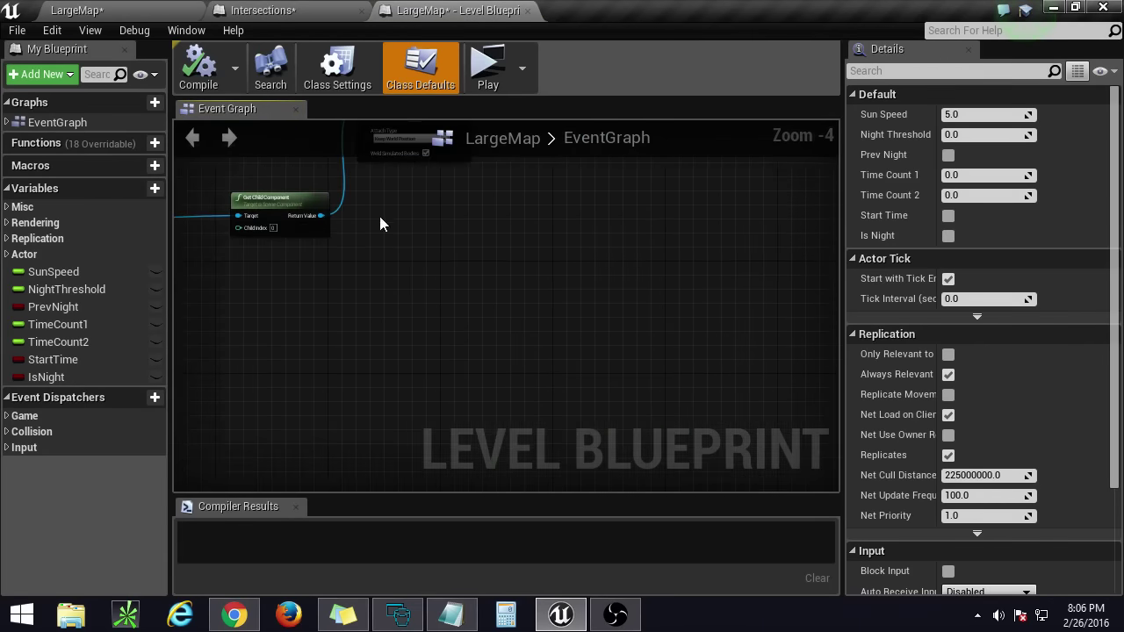
Step: Add a Load Stream Level node to the empty area of the level blueprint's event graph
right_click(418, 246)
text(LEVEL)
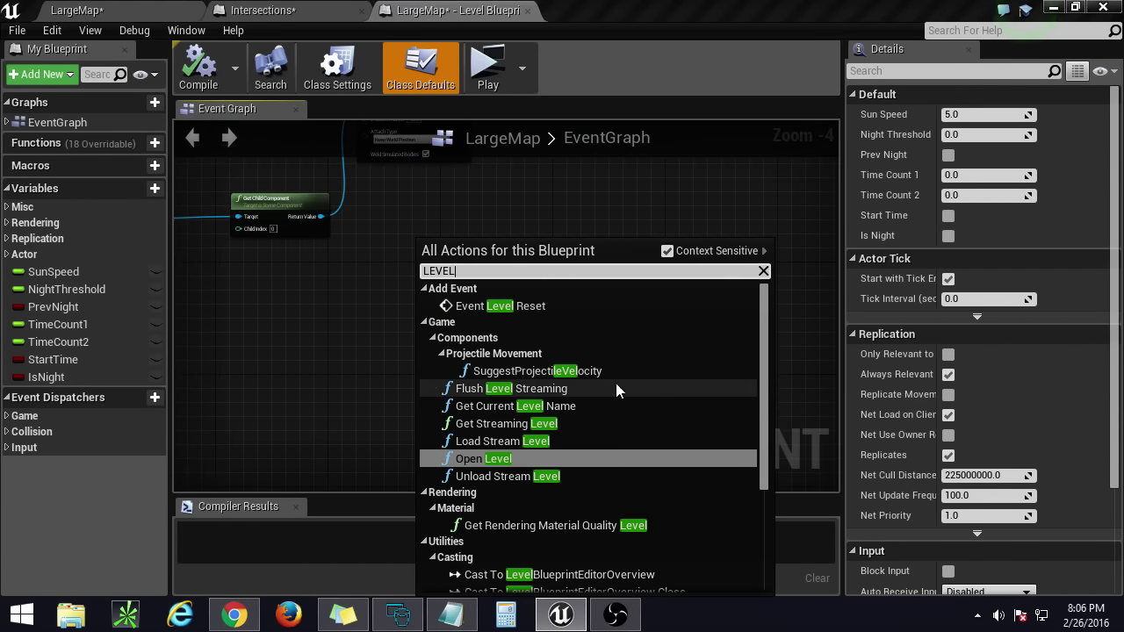
scroll(597, 404, down, 1)
click(575, 421)
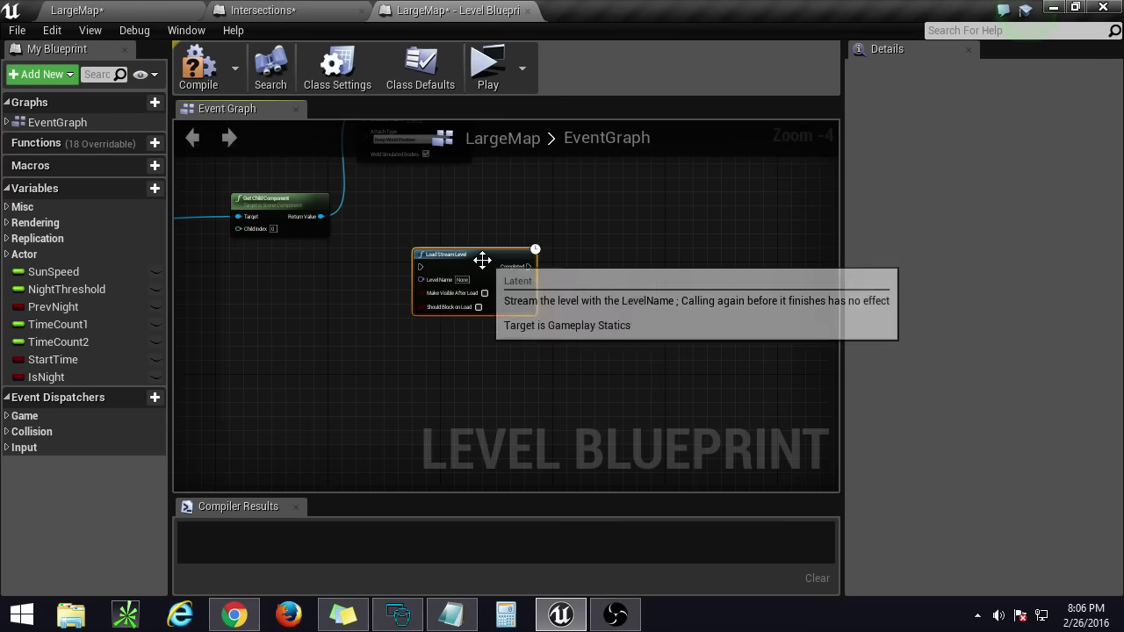
drag(482, 260, 531, 290)
scroll(530, 334, up, 3)
scroll(513, 355, down, 3)
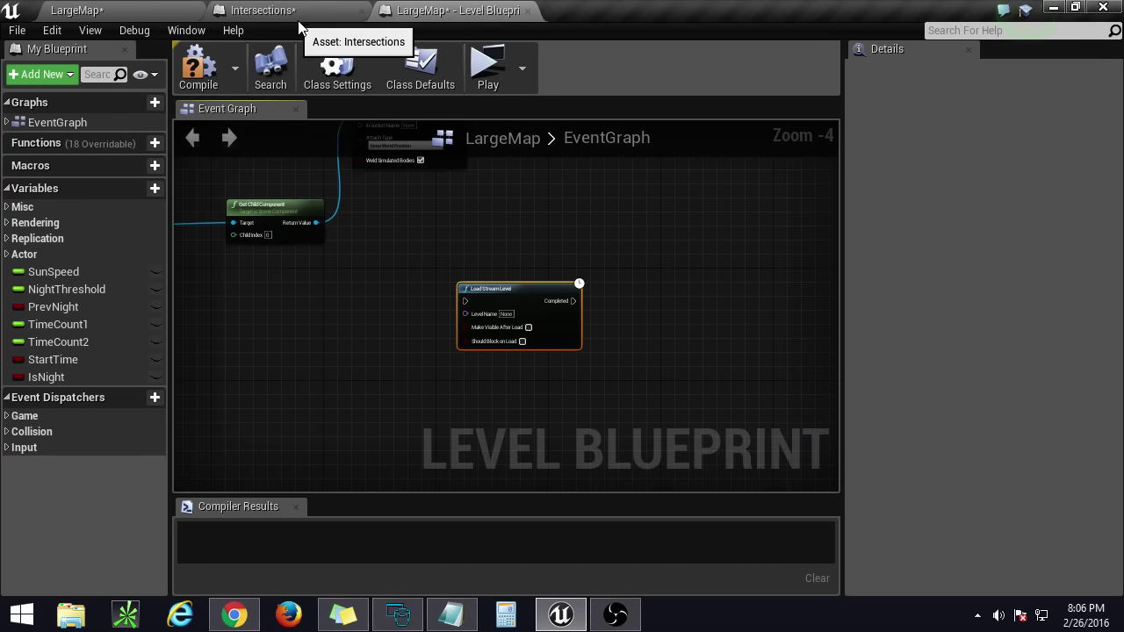
Step: Reopen the LargeMap level blueprint and search its available actions for "level" to review the streaming nodes
click(152, 11)
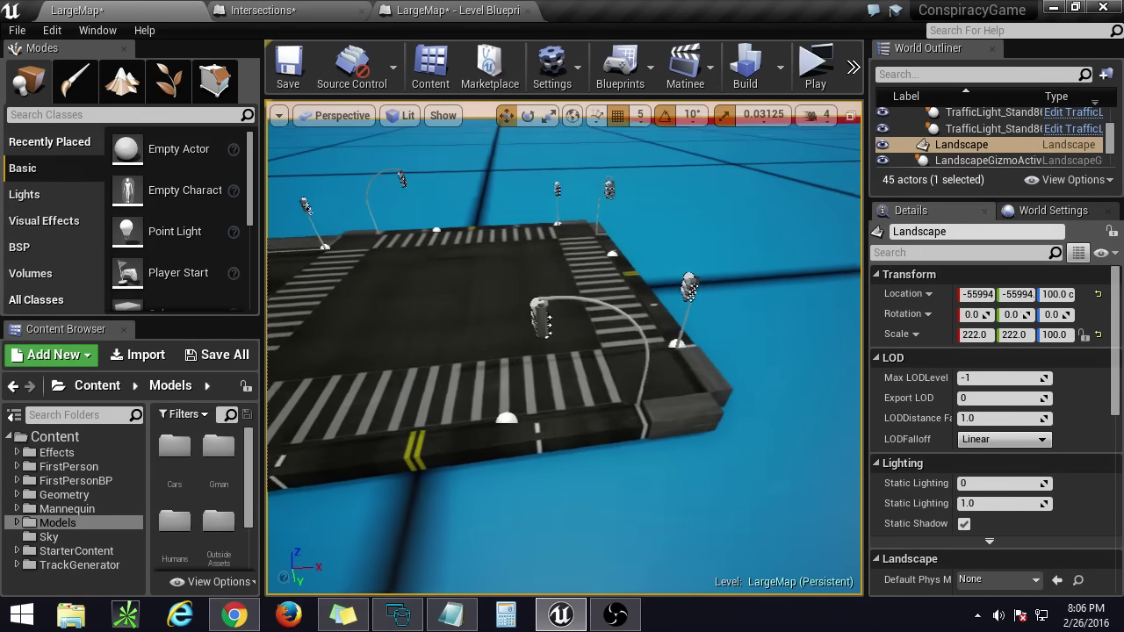
click(649, 81)
click(682, 215)
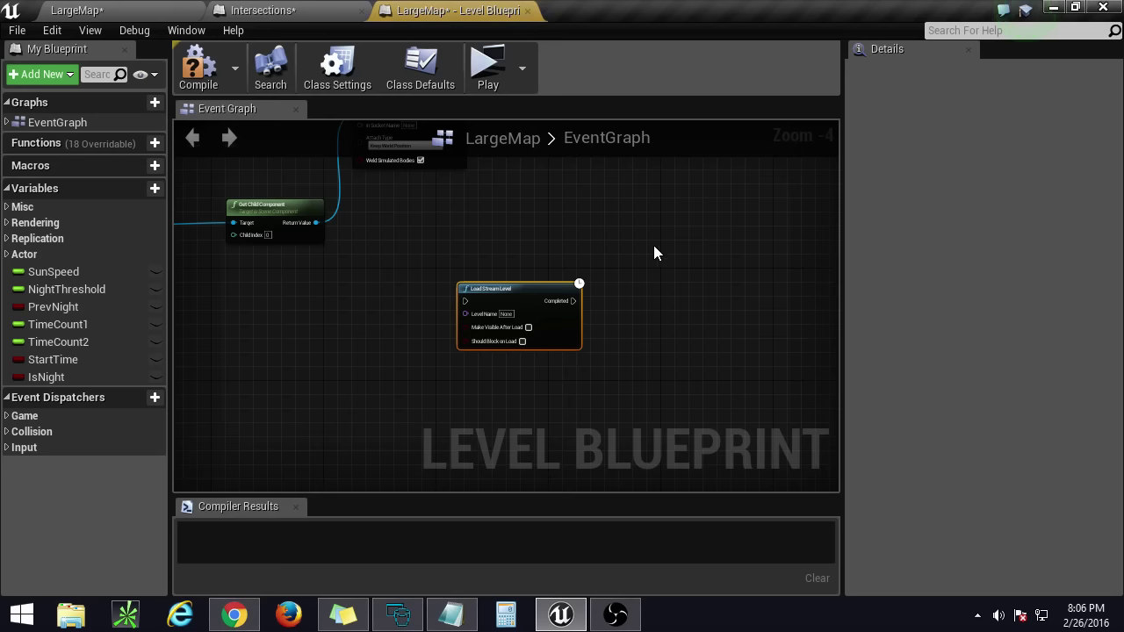
right_click(527, 296)
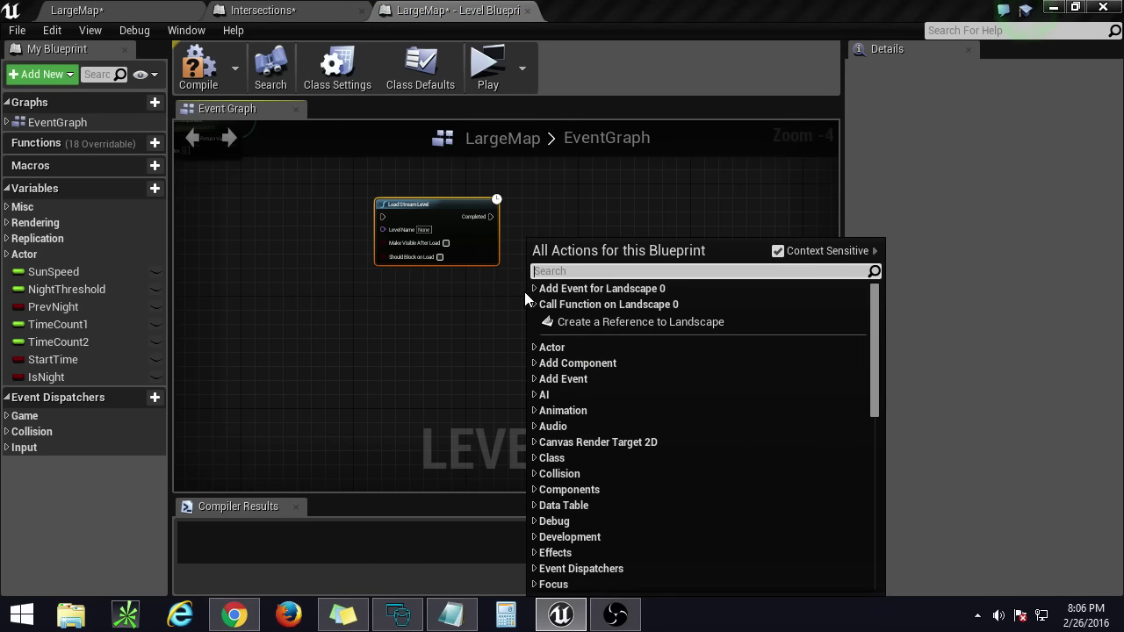
text(lel)
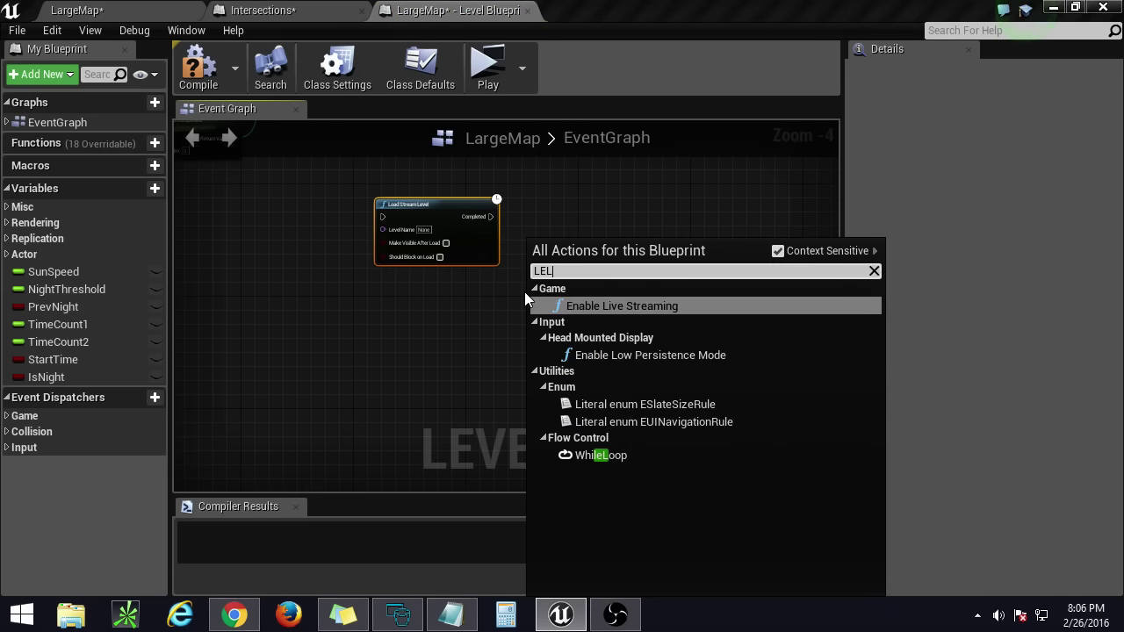
key(BackSpace)
key(BackSpace)
key(BackSpace)
text(levelst)
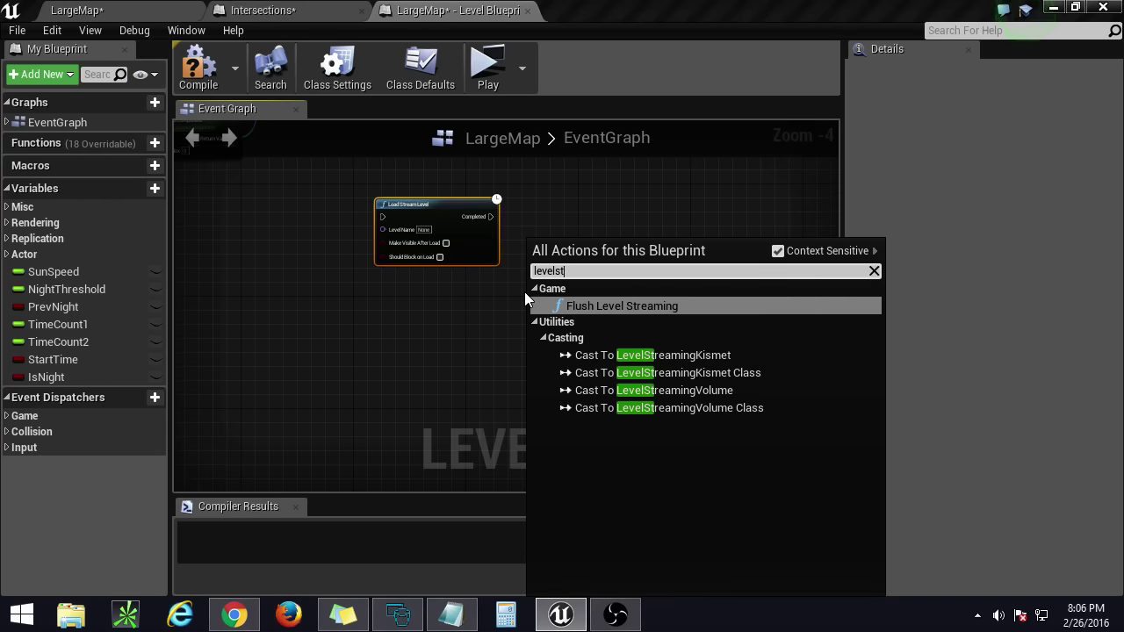
key(BackSpace)
scroll(693, 421, down, 2)
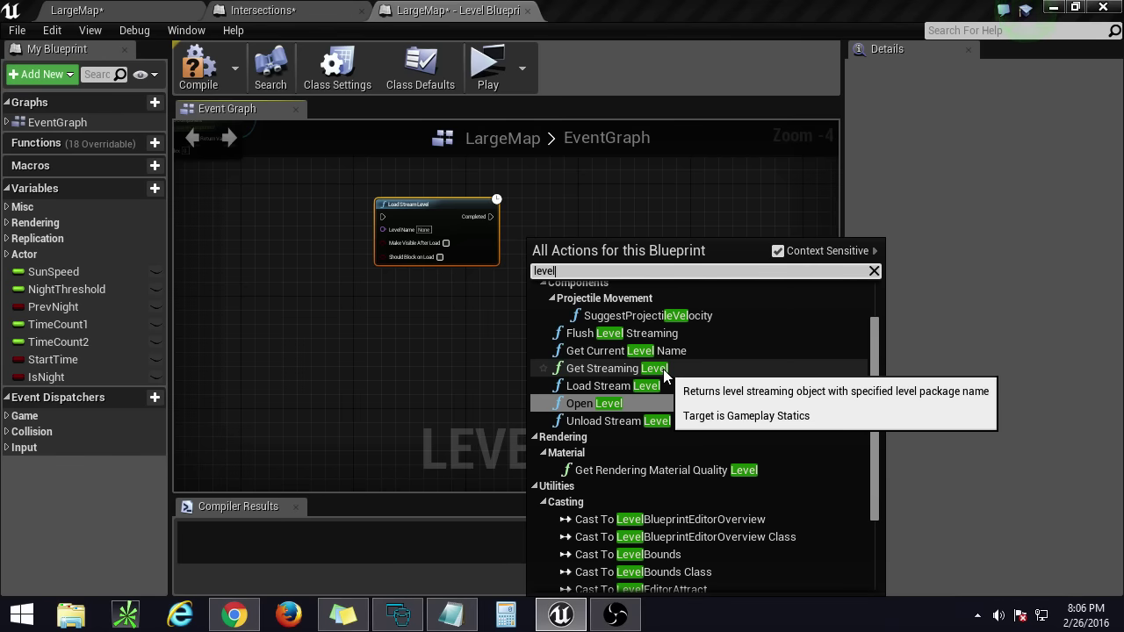
Step: Return to the LargeMap level and examine the full extent of the landscape and its outer edges
click(303, 12)
click(142, 7)
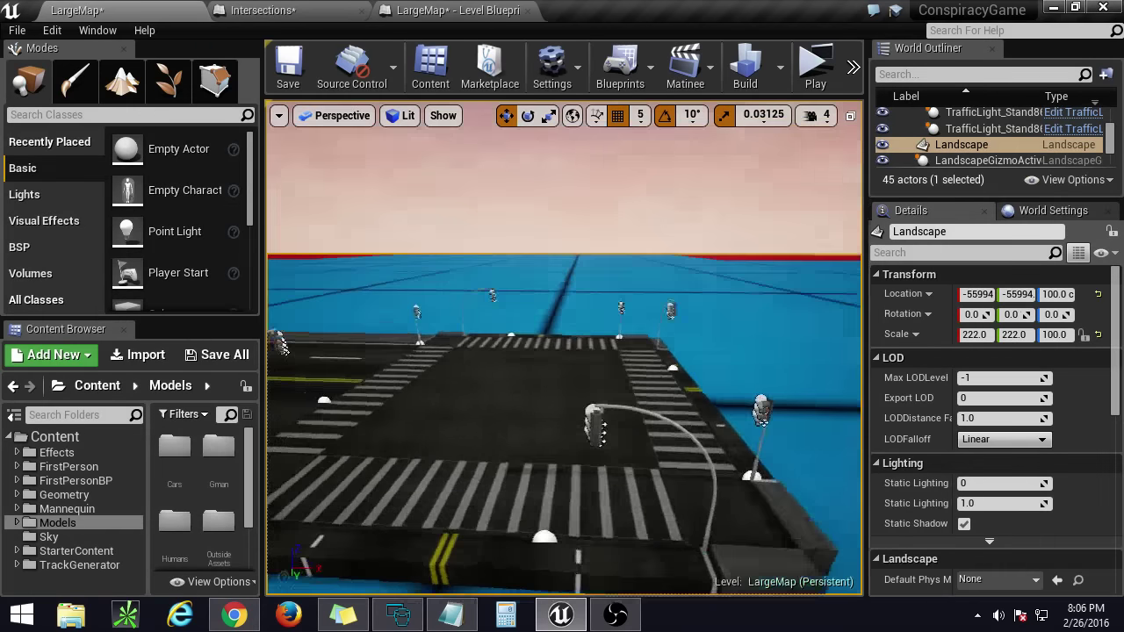
key(s)
right_drag(565, 348, 417, 308)
key(s)
mouse_move(544, 265)
right_down()
mouse_move(604, 277)
mouse_move(566, 265)
right_up()
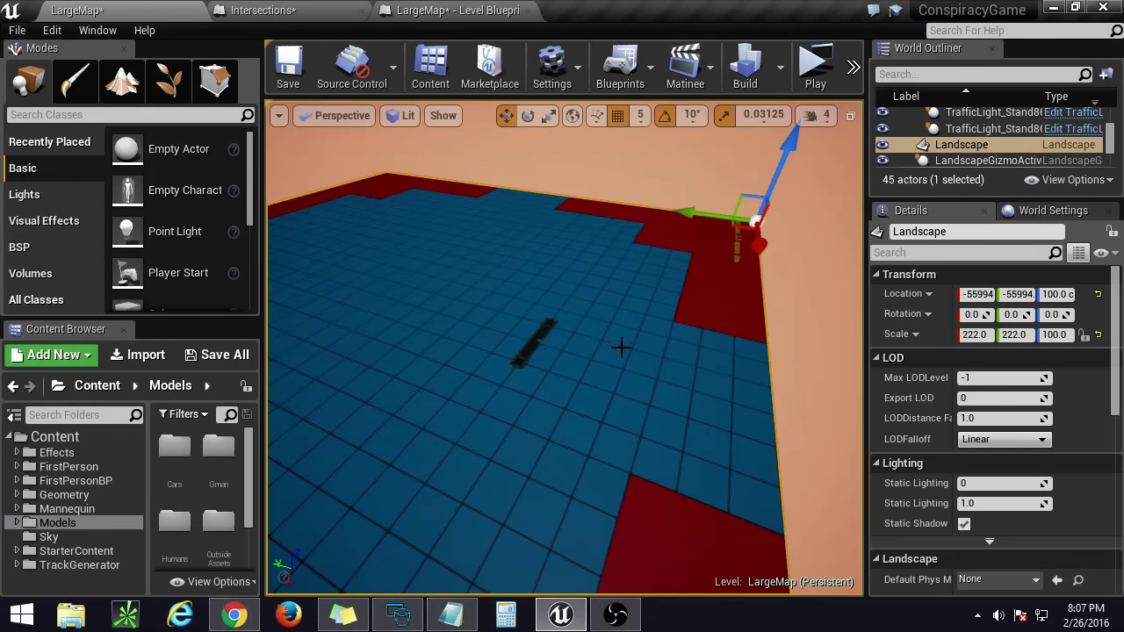
key(w)
right_drag(544, 354, 544, 354)
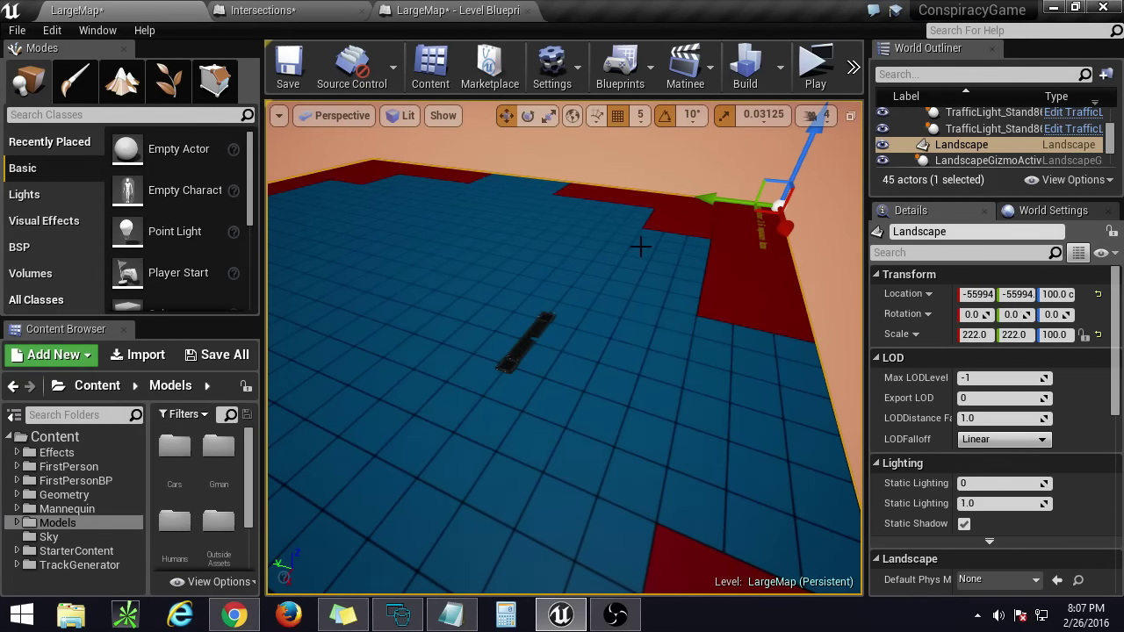
right_drag(736, 298, 518, 365)
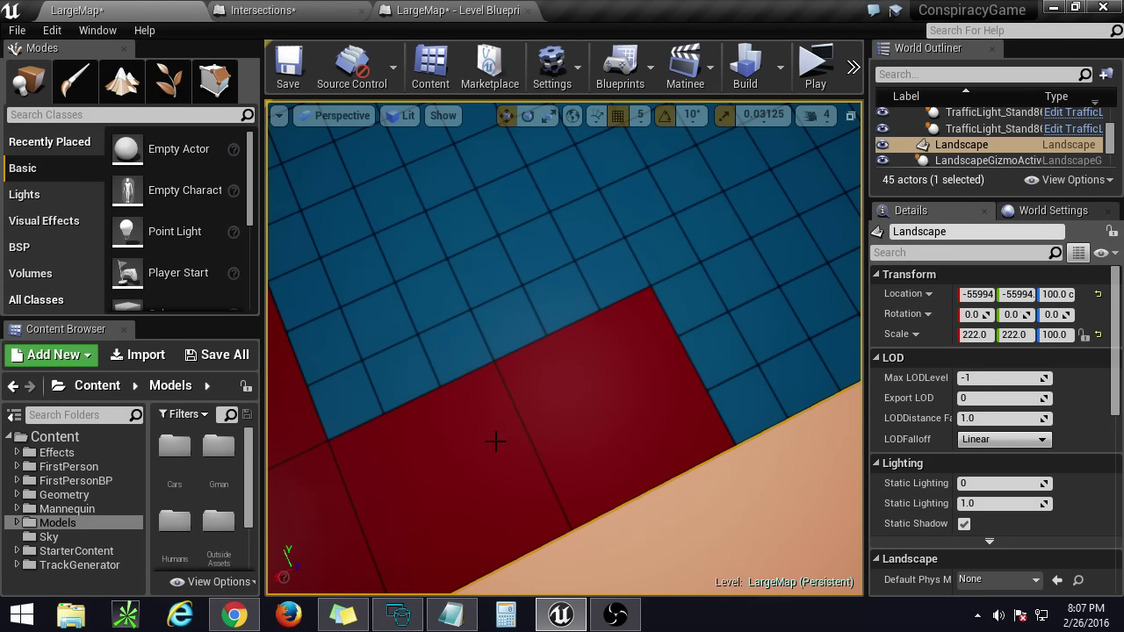
right_drag(564, 426, 543, 409)
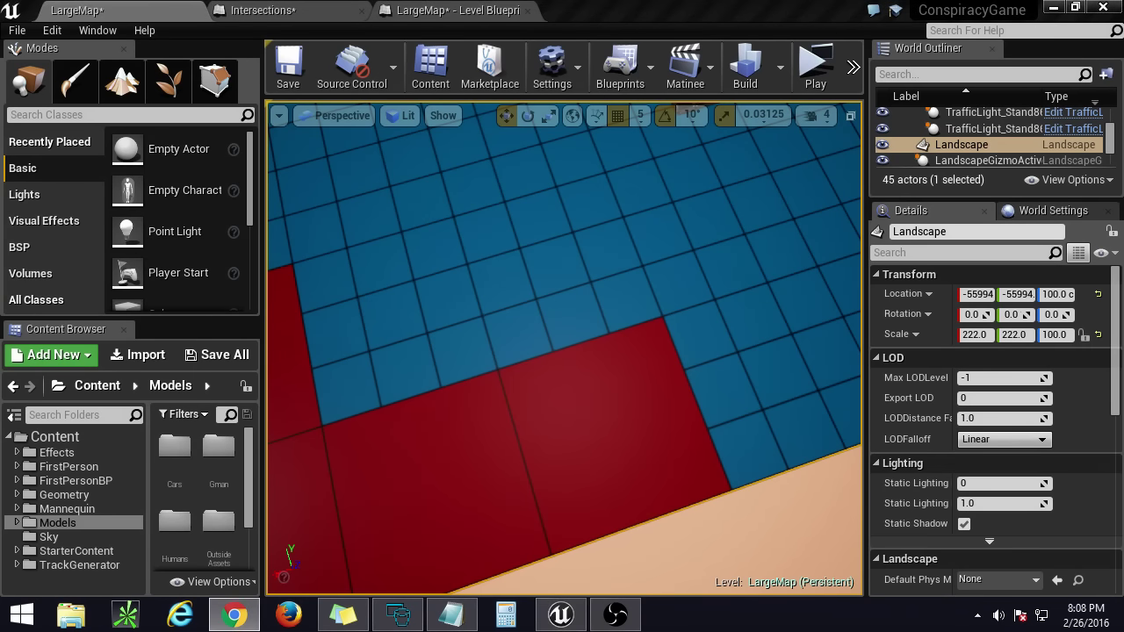
right_drag(607, 363, 746, 272)
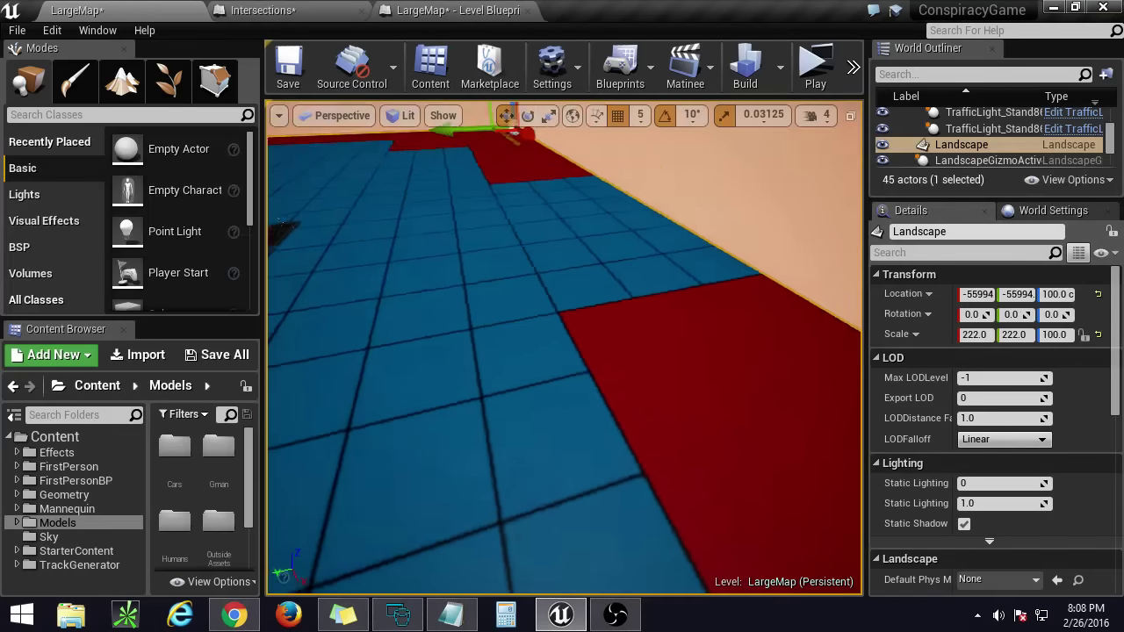
right_drag(570, 267, 583, 251)
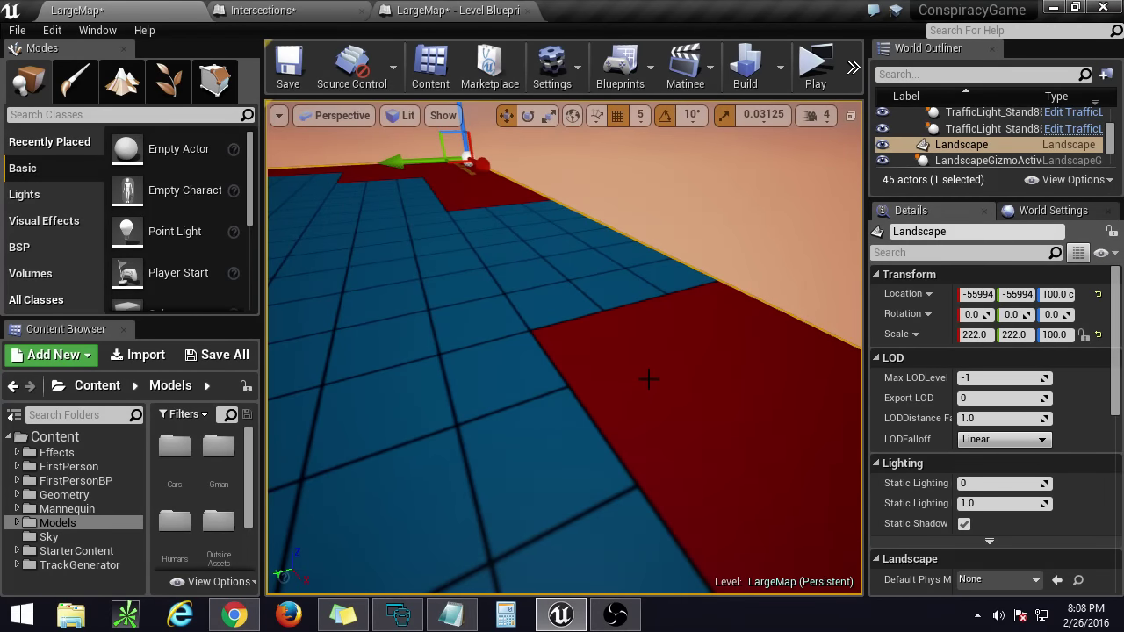
Step: Place the Car blueprint from the Models/Cars folder on the landscape near the road and intersections
right_drag(584, 346, 602, 440)
key(w)
key(a)
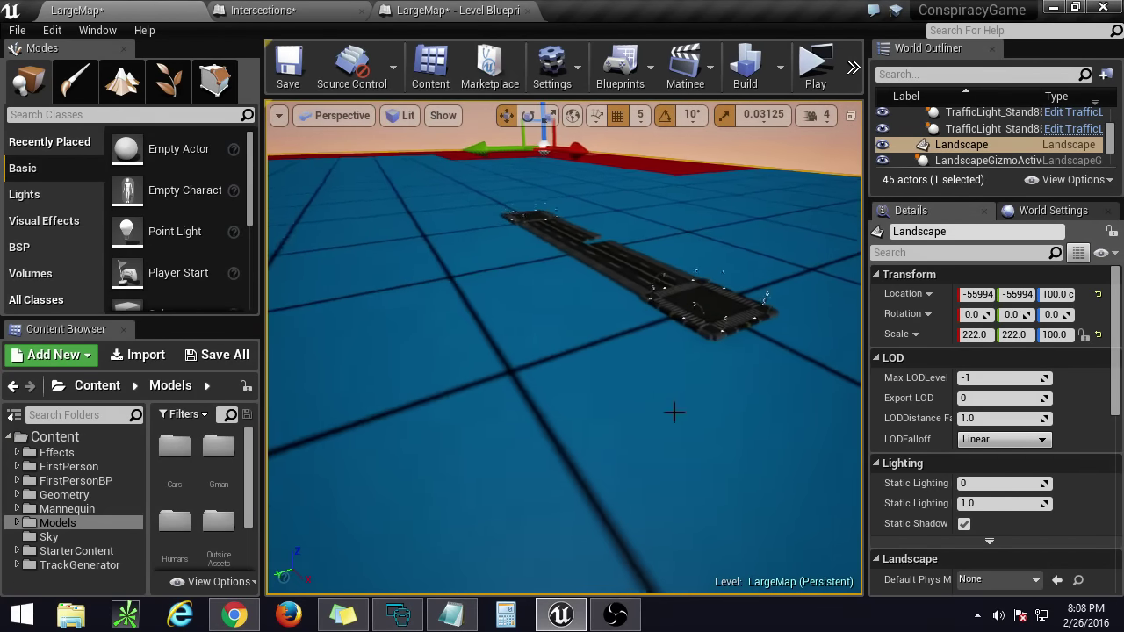
scroll(672, 412, up, 2)
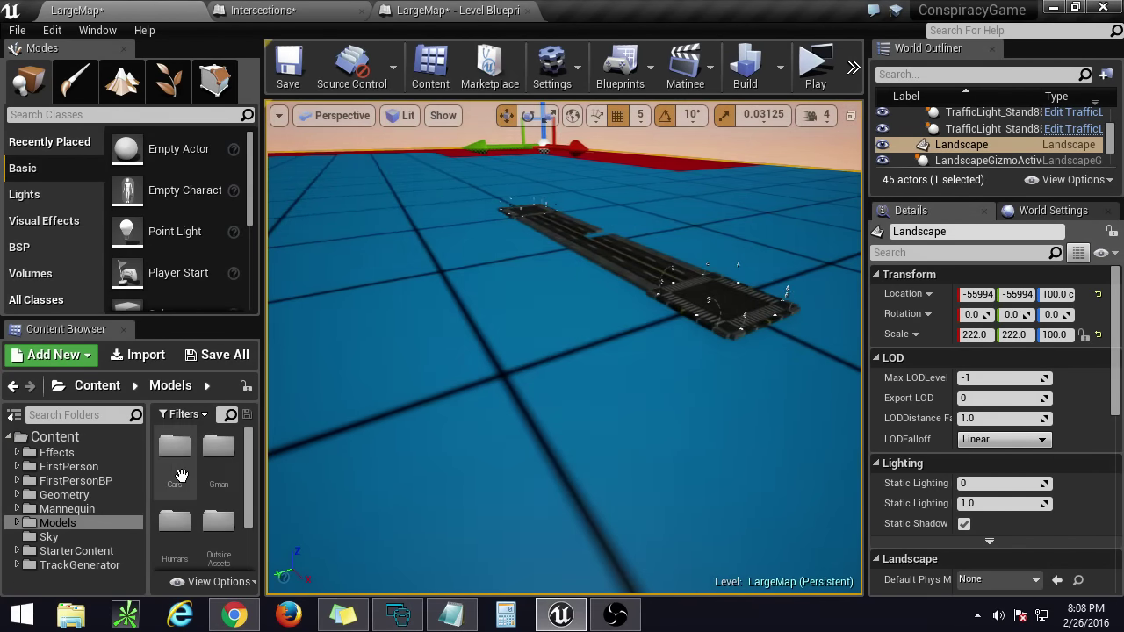
double_click(174, 457)
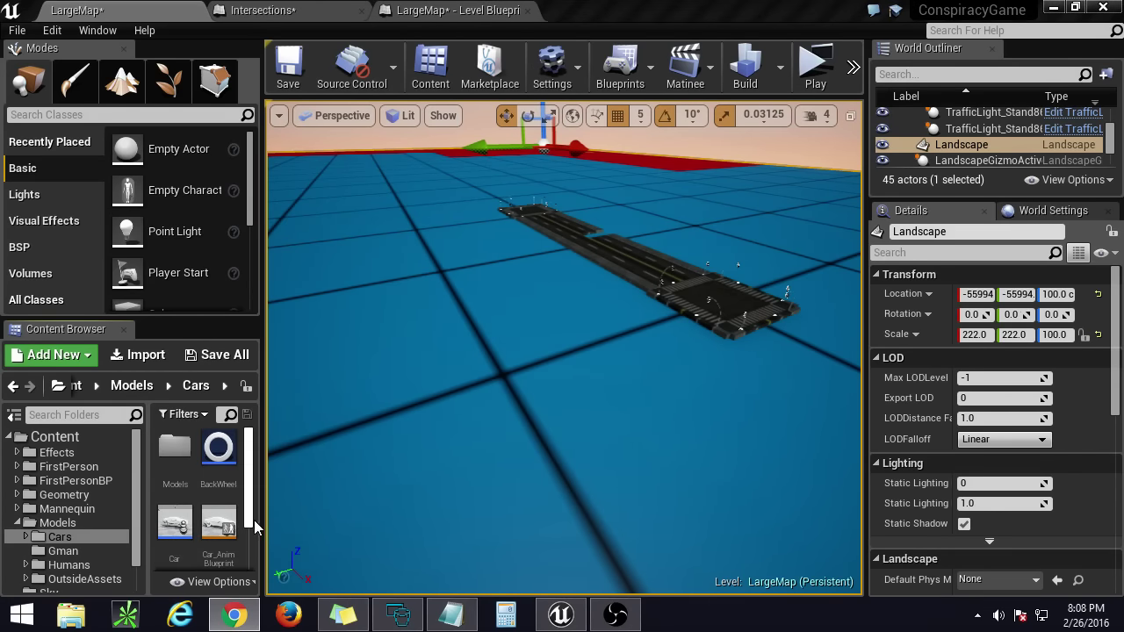
scroll(248, 539, down, 2)
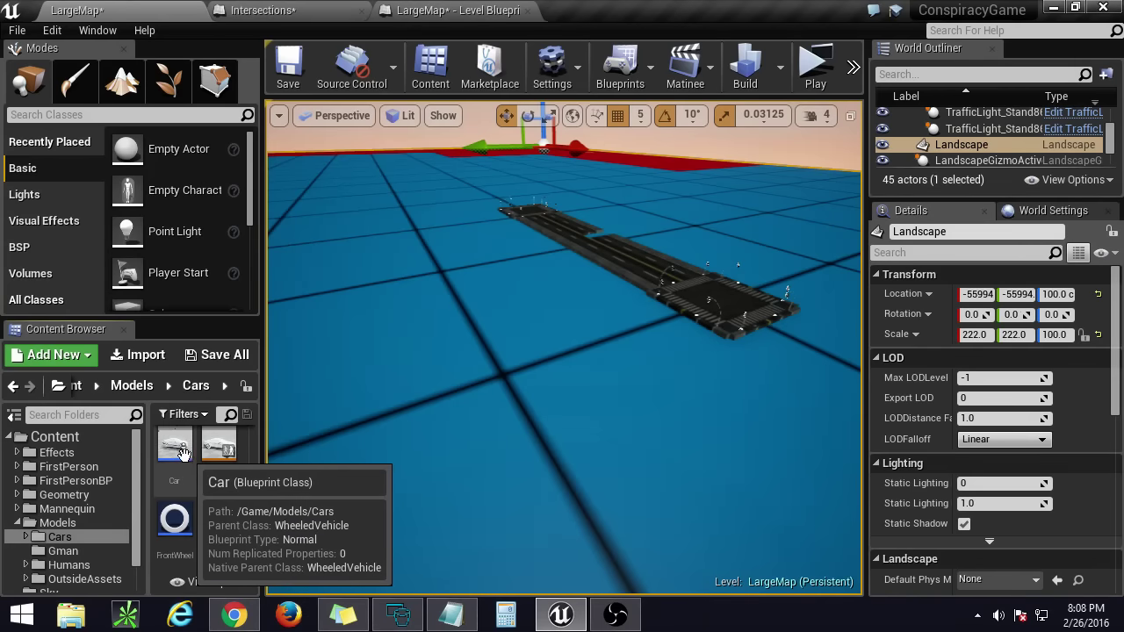
drag(169, 451, 417, 417)
right_drag(417, 417, 562, 391)
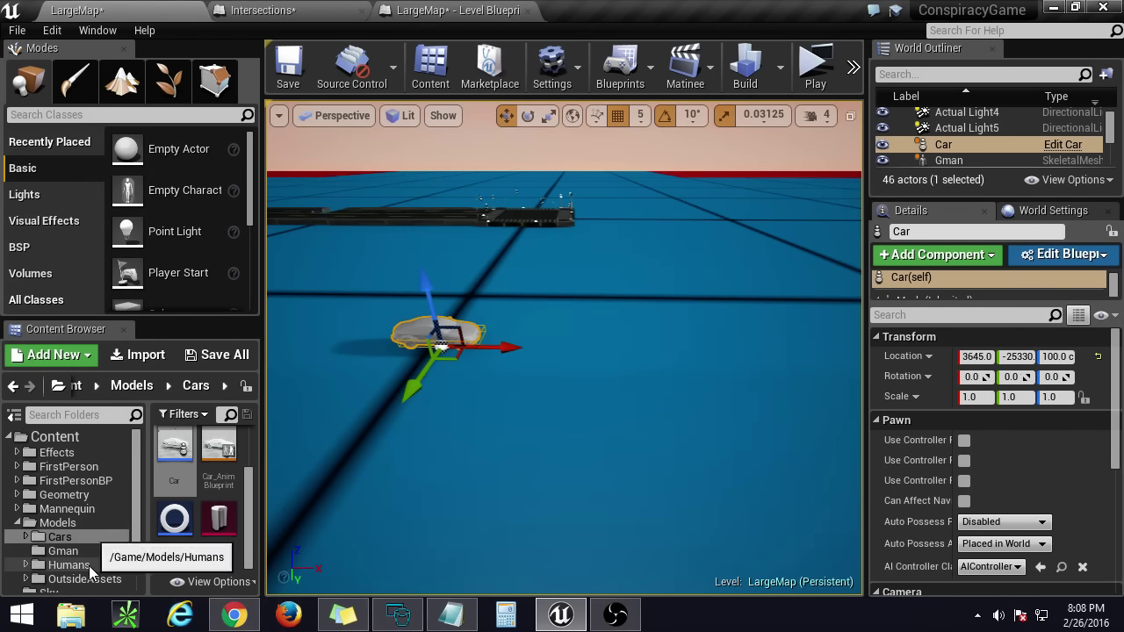
Step: Place the CrowdChar blueprint from the Models folder ahead of the car and move it along Y to -25285
click(77, 524)
drag(207, 509, 630, 326)
key(w)
right_drag(623, 274, 543, 242)
key(d)
right_drag(739, 397, 604, 397)
drag(439, 285, 379, 290)
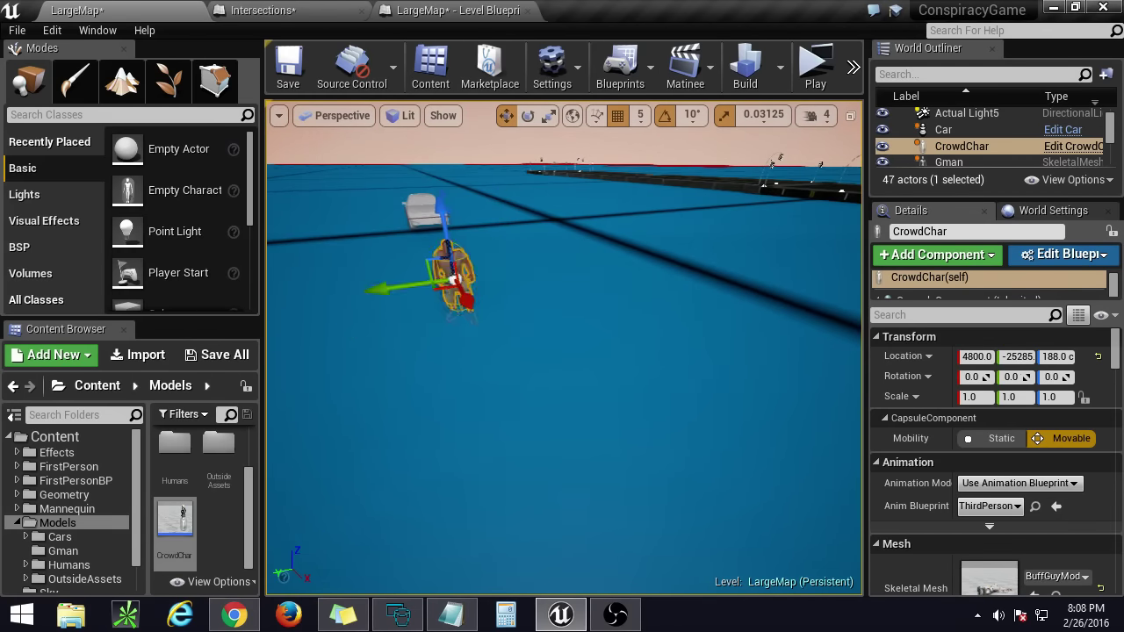
Step: Move CrowdChar farther ahead of the car along X to 5215 and briefly play-test the level
key(a)
right_drag(558, 213, 685, 213)
drag(644, 259, 826, 262)
key(s)
mouse_move(659, 335)
right_down()
mouse_move(646, 326)
mouse_move(659, 317)
right_up()
key(w)
click(825, 83)
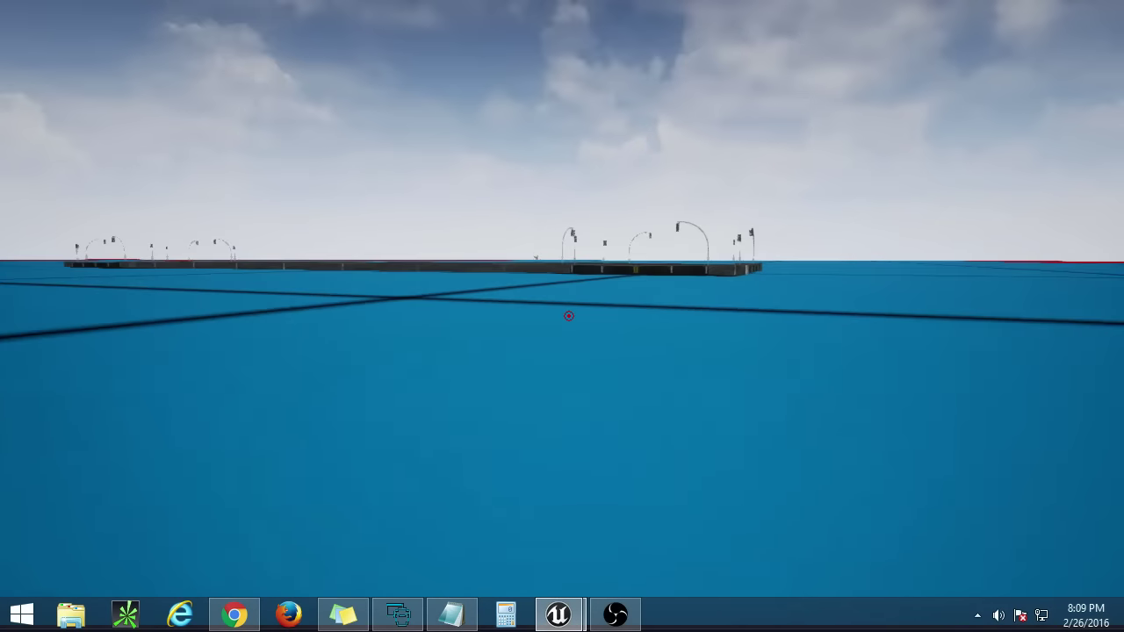
key(Escape)
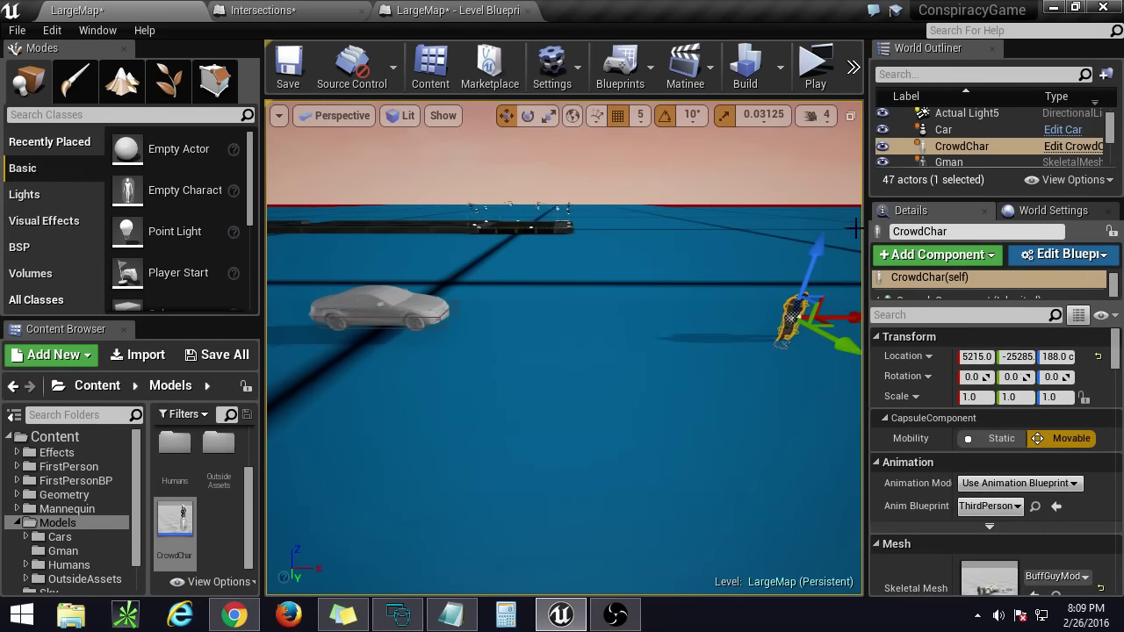
Step: Nudge CrowdChar along X to 5220 and play-test the car driving into the character
right_drag(562, 316, 581, 369)
key(f)
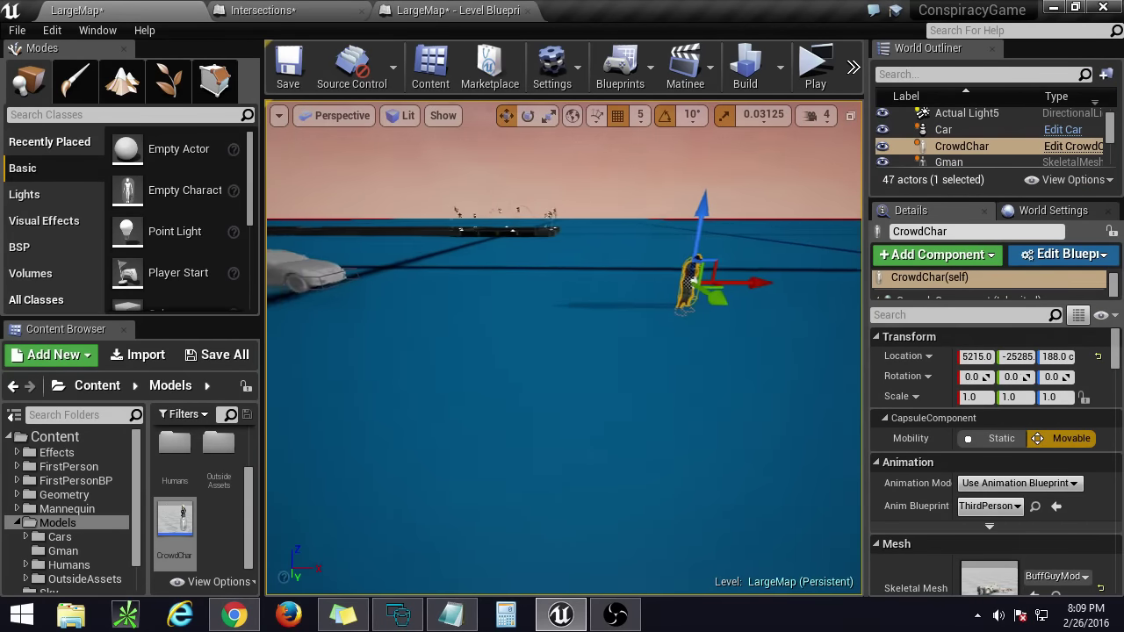
right_drag(776, 224, 705, 211)
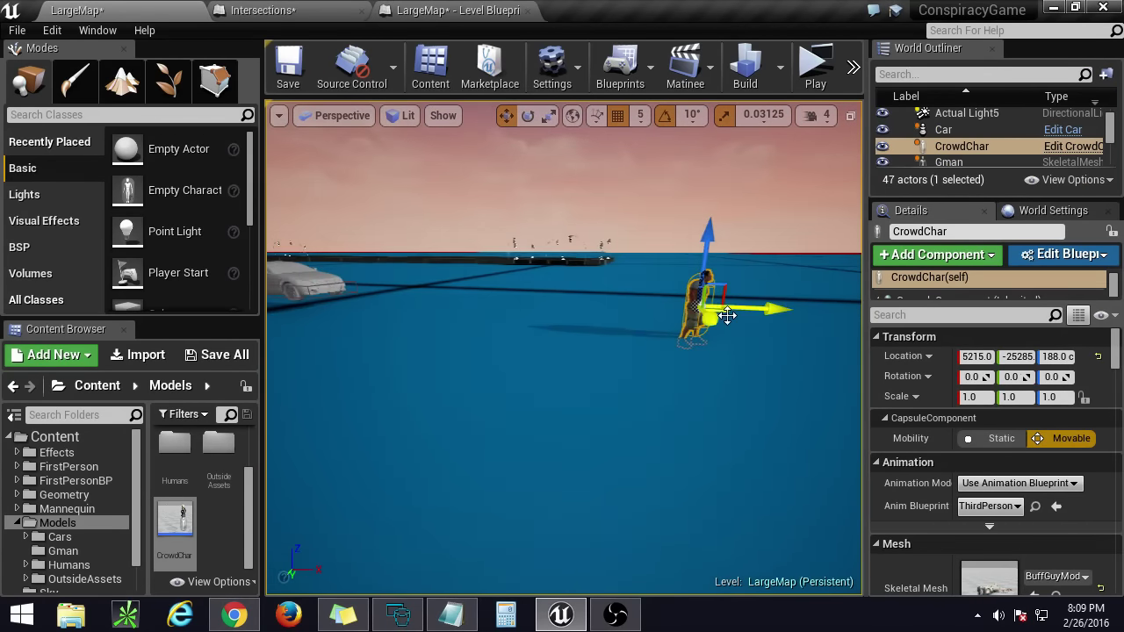
right_drag(727, 315, 706, 304)
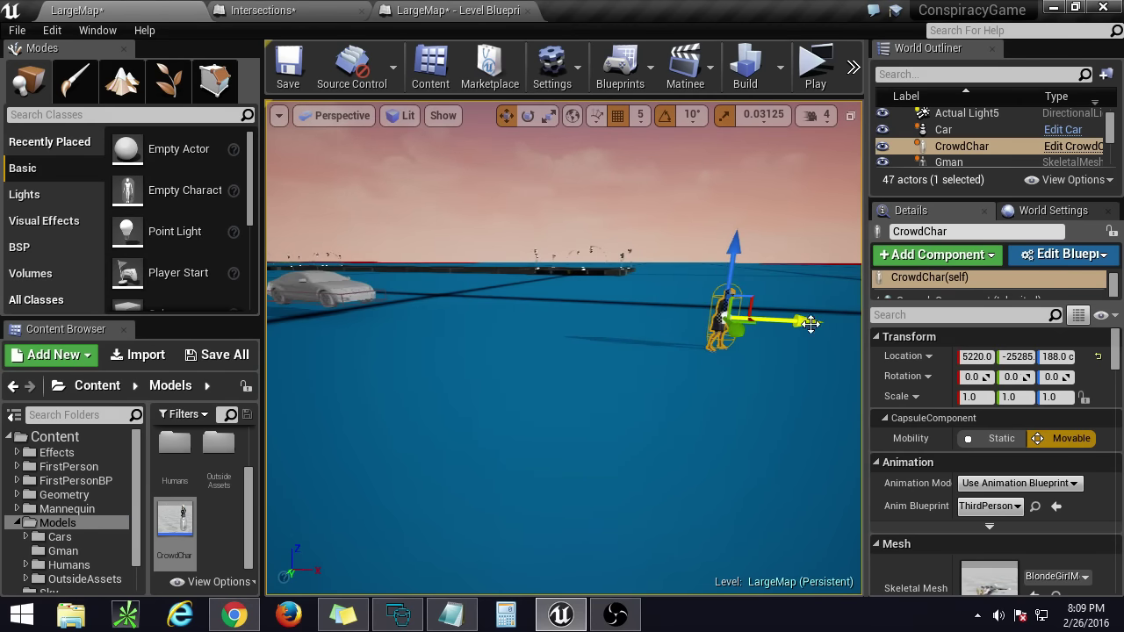
click(815, 69)
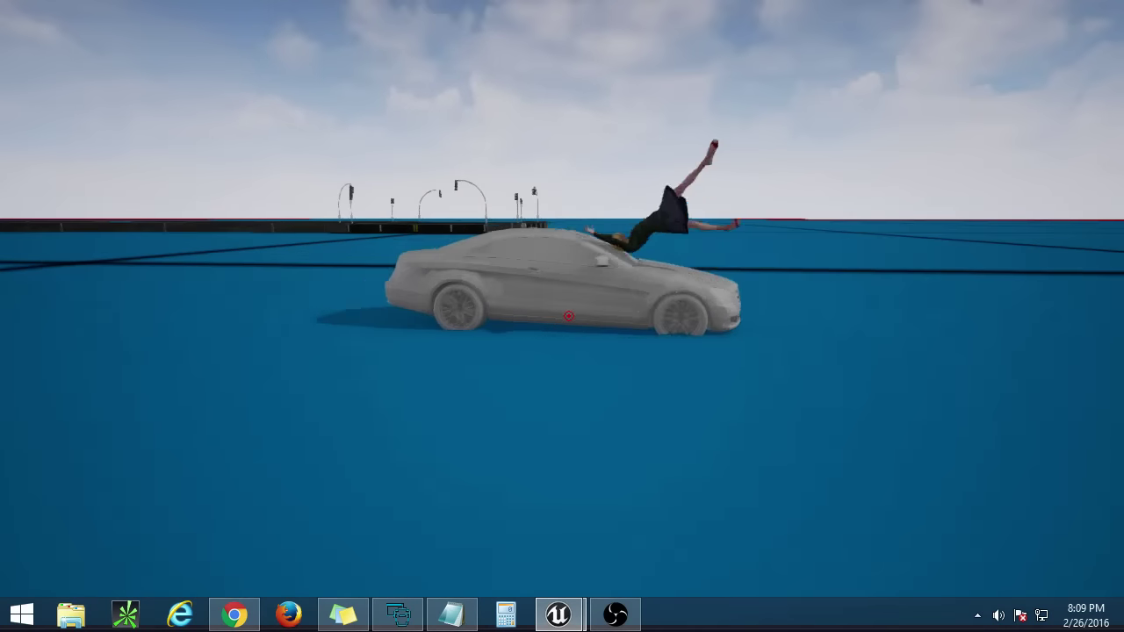
key(Escape)
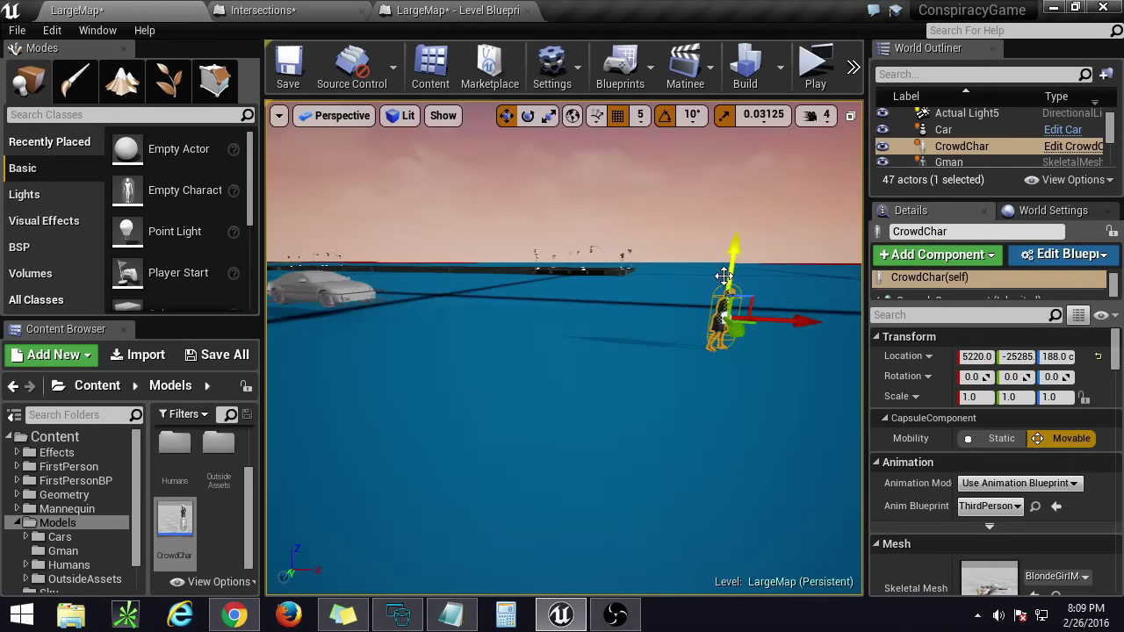
Step: Rotate CrowdChar about the vertical axis to 160 degrees and play-test the level again
right_drag(724, 275, 747, 282)
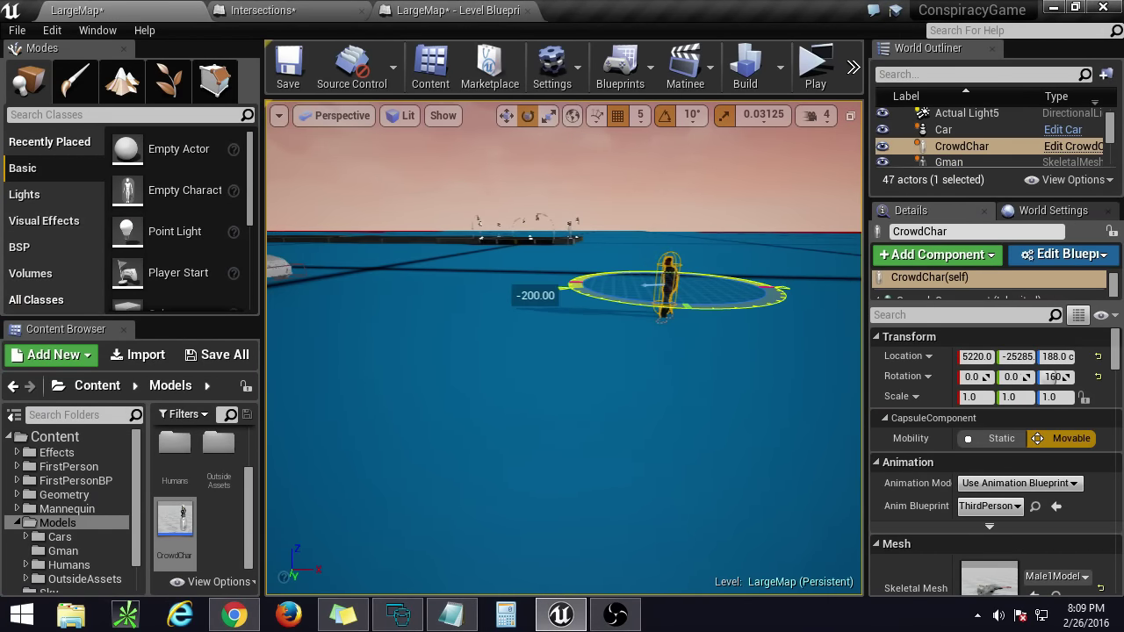
click(815, 70)
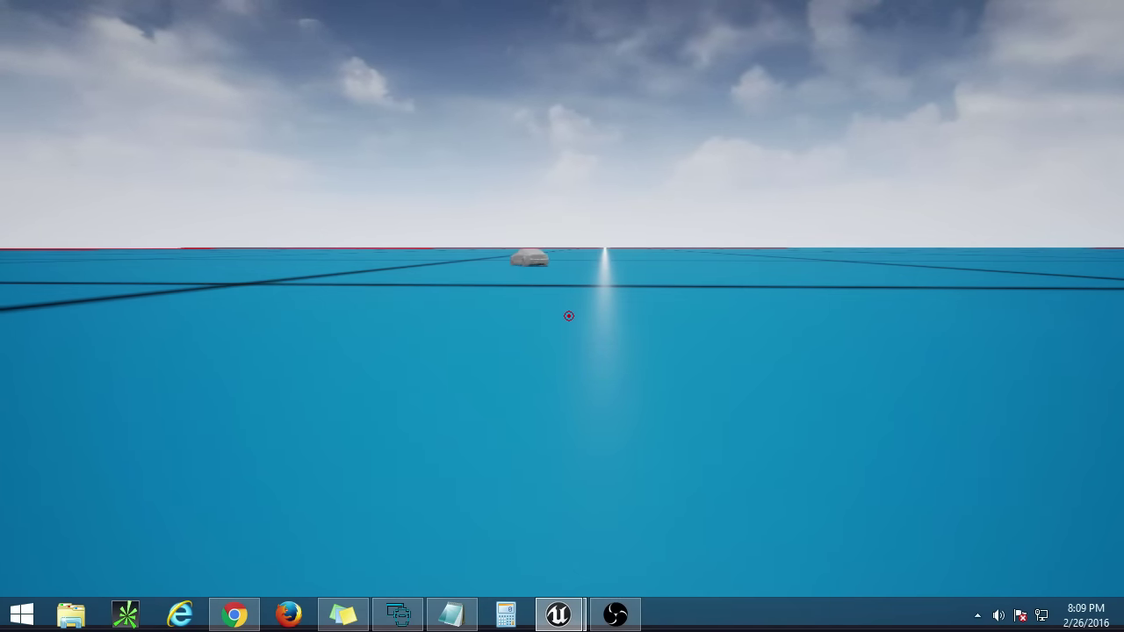
key(Escape)
mouse_move(775, 153)
right_down()
mouse_move(720, 255)
mouse_move(738, 193)
mouse_move(790, 167)
right_up()
key(s)
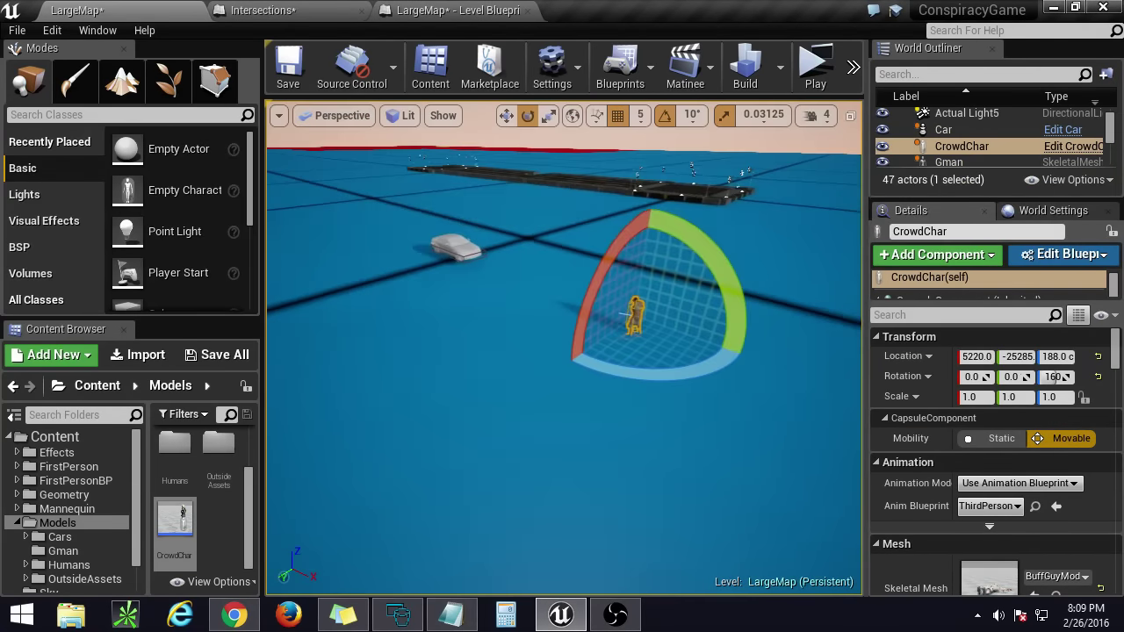
Step: Examine CrowdChar up close, select the Car and inspect its body and collision bounds
key(w)
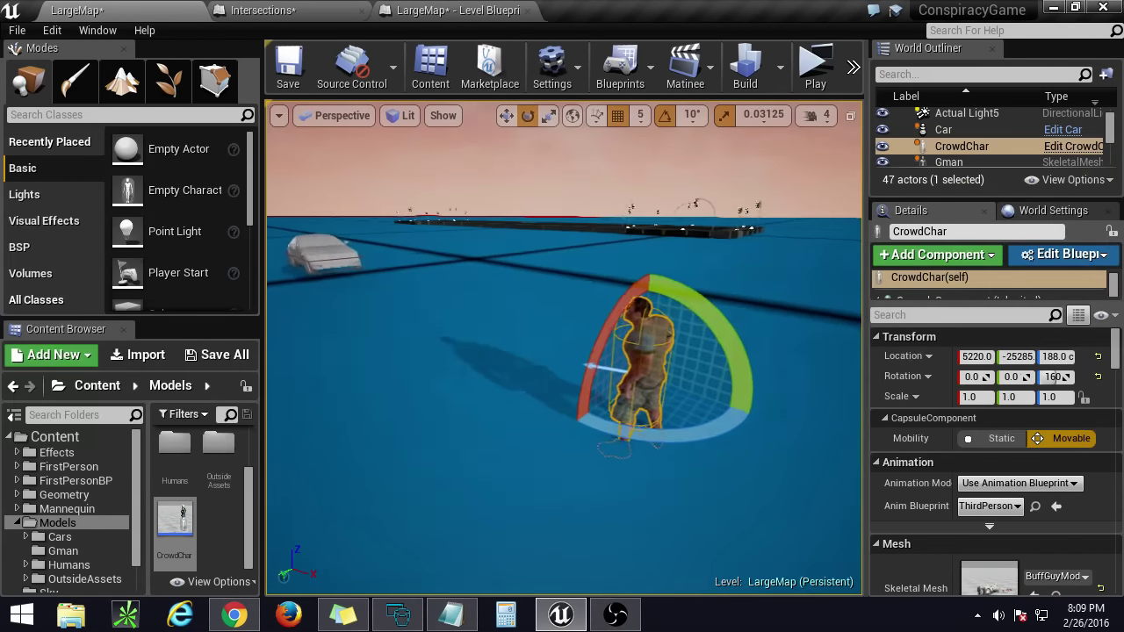
key(w)
right_drag(578, 245, 551, 266)
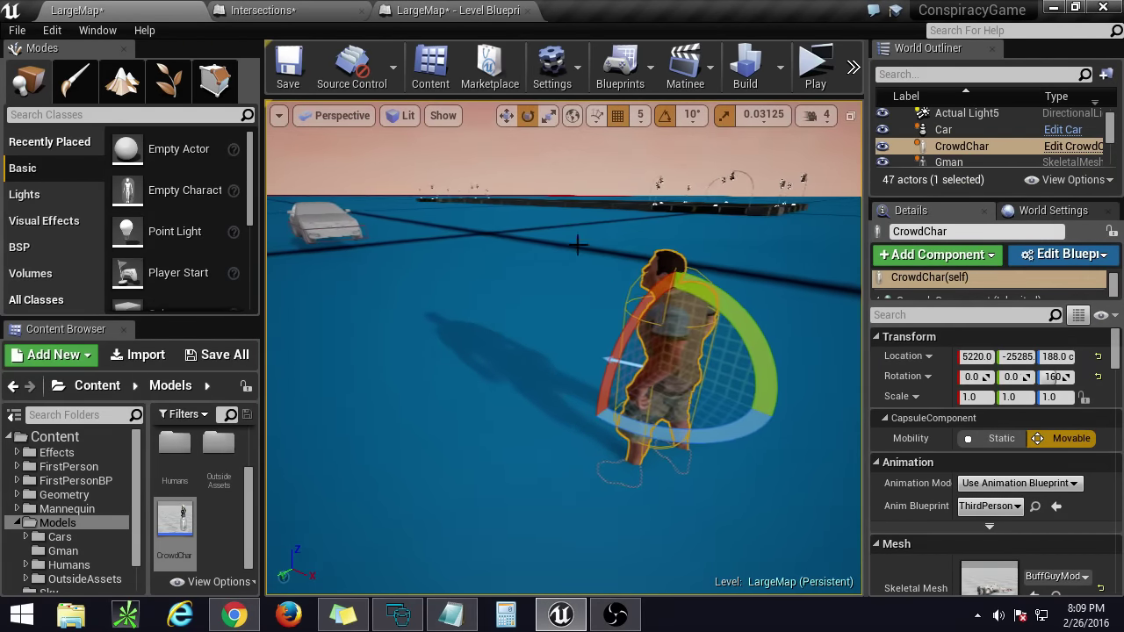
click(326, 222)
right_drag(603, 301, 597, 326)
key(a)
key(a)
key(d)
right_drag(564, 378, 449, 397)
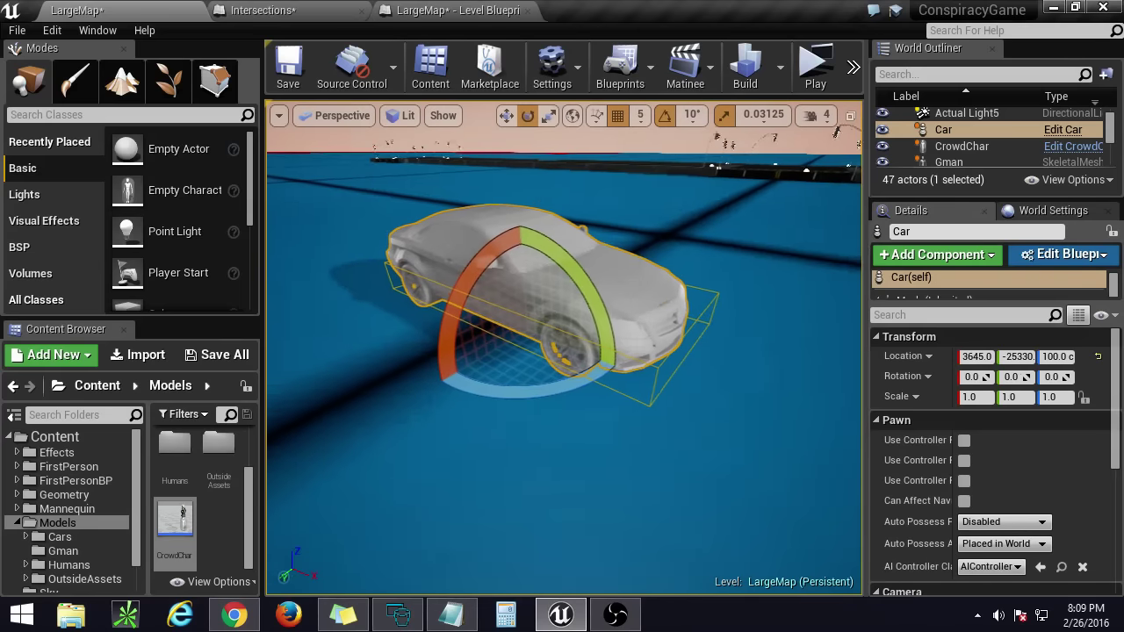
right_drag(562, 316, 650, 334)
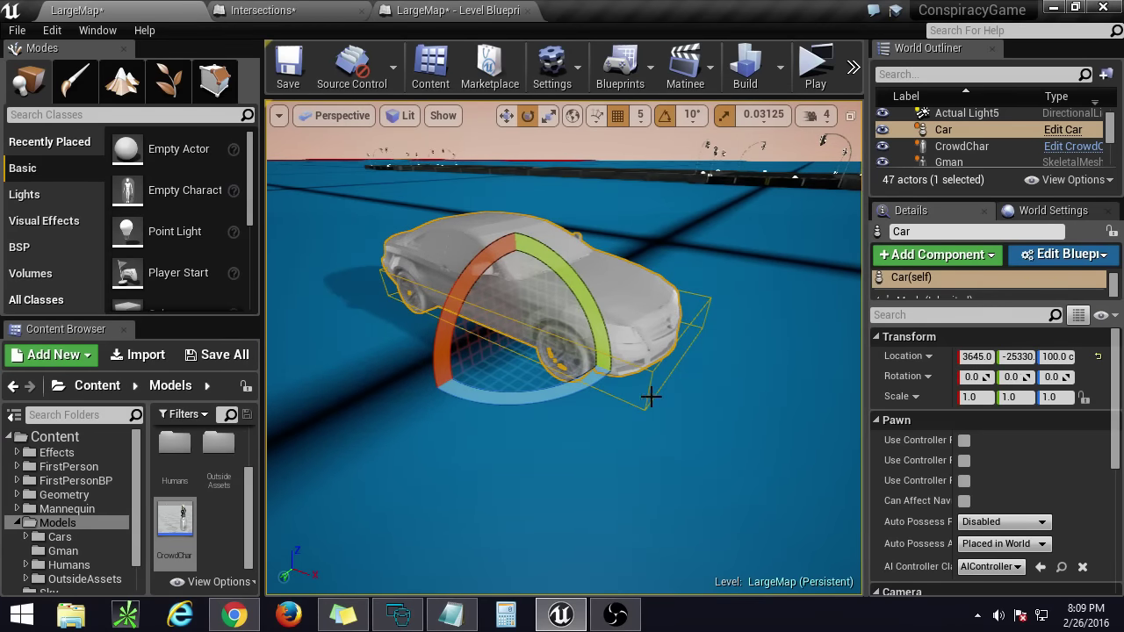
scroll(606, 306, up, 5)
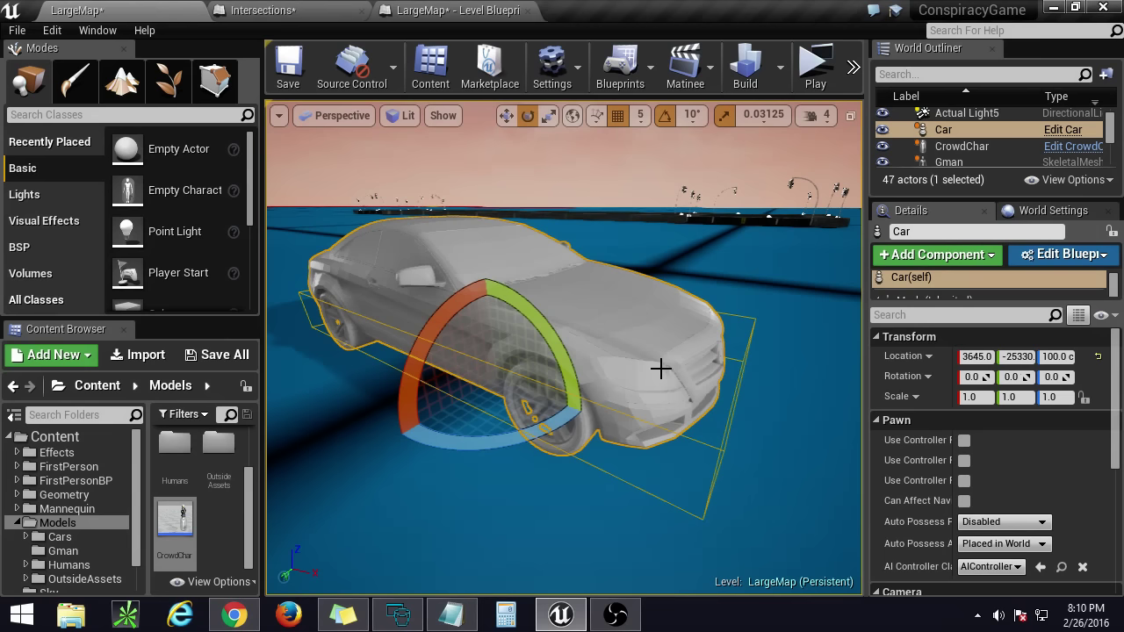
right_drag(696, 440, 772, 415)
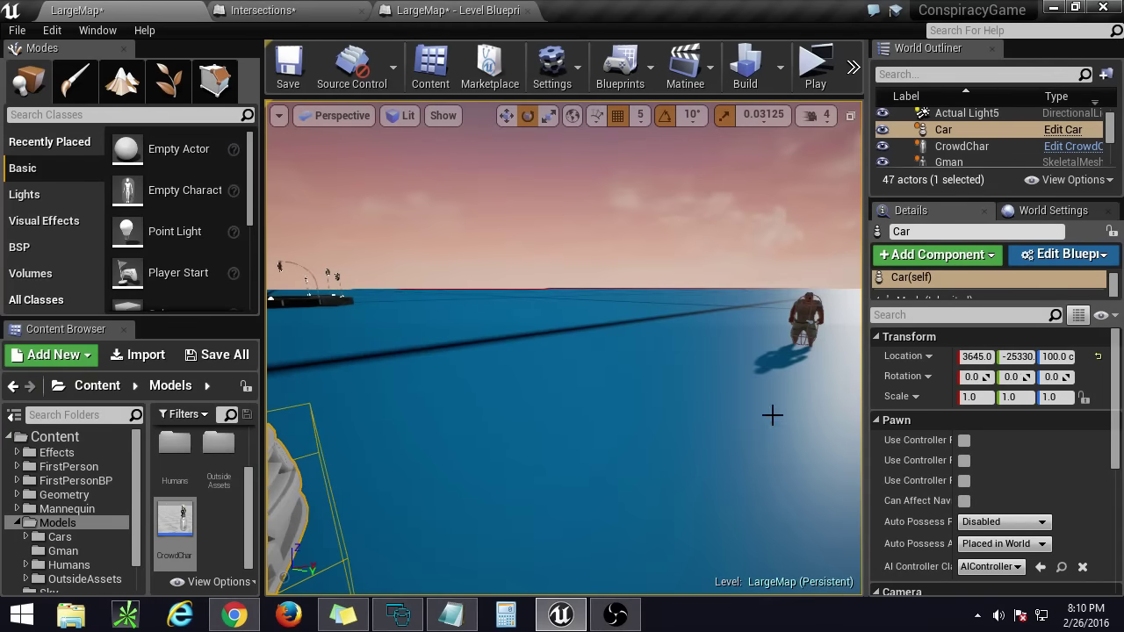
Step: Select CrowdChar and examine its placement in front of the car
click(807, 313)
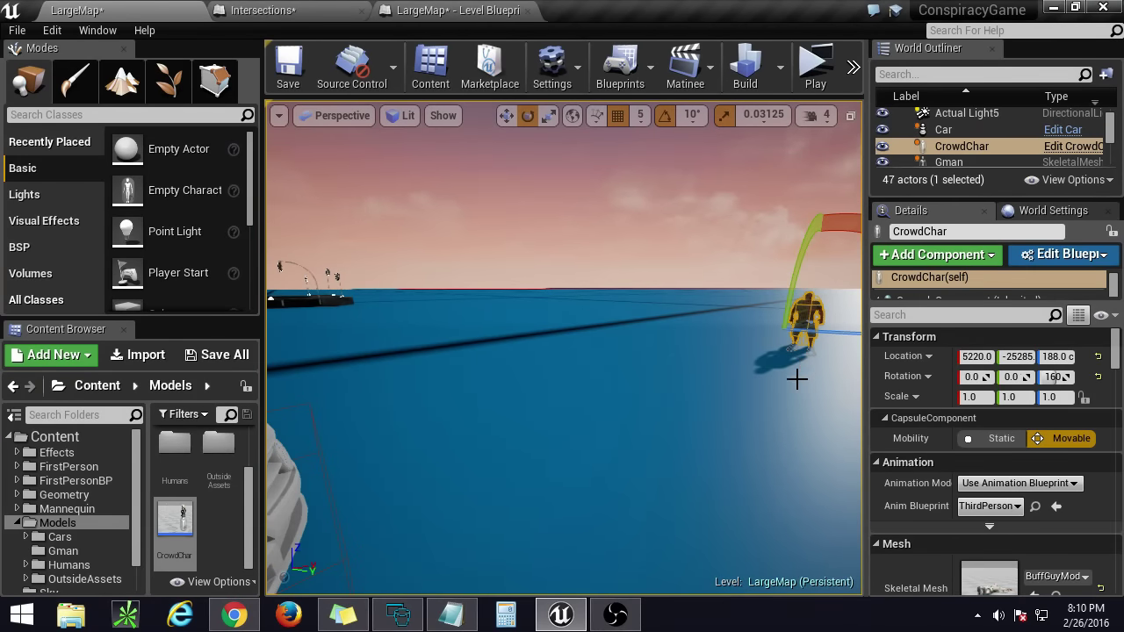
right_drag(796, 379, 703, 389)
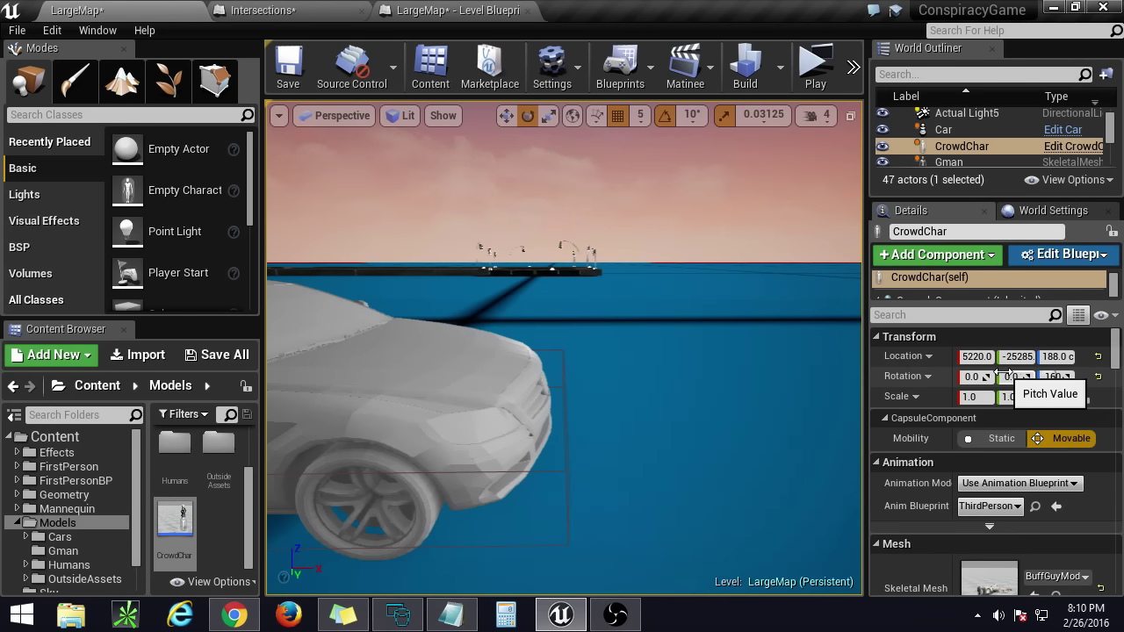
right_drag(817, 472, 715, 496)
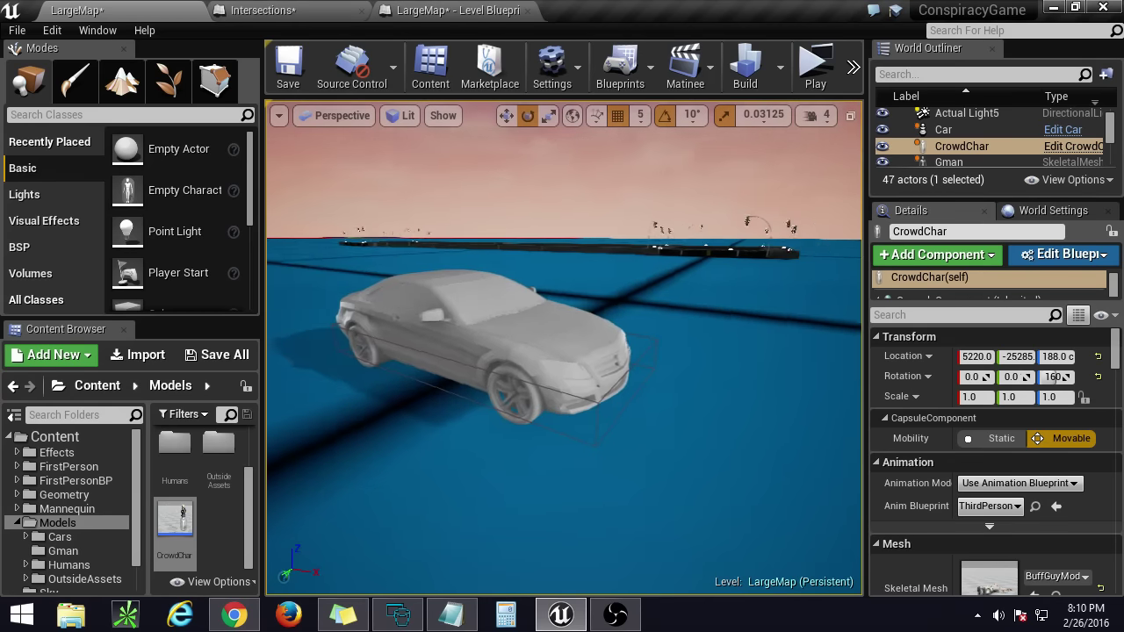
right_drag(804, 518, 839, 540)
right_drag(666, 397, 459, 347)
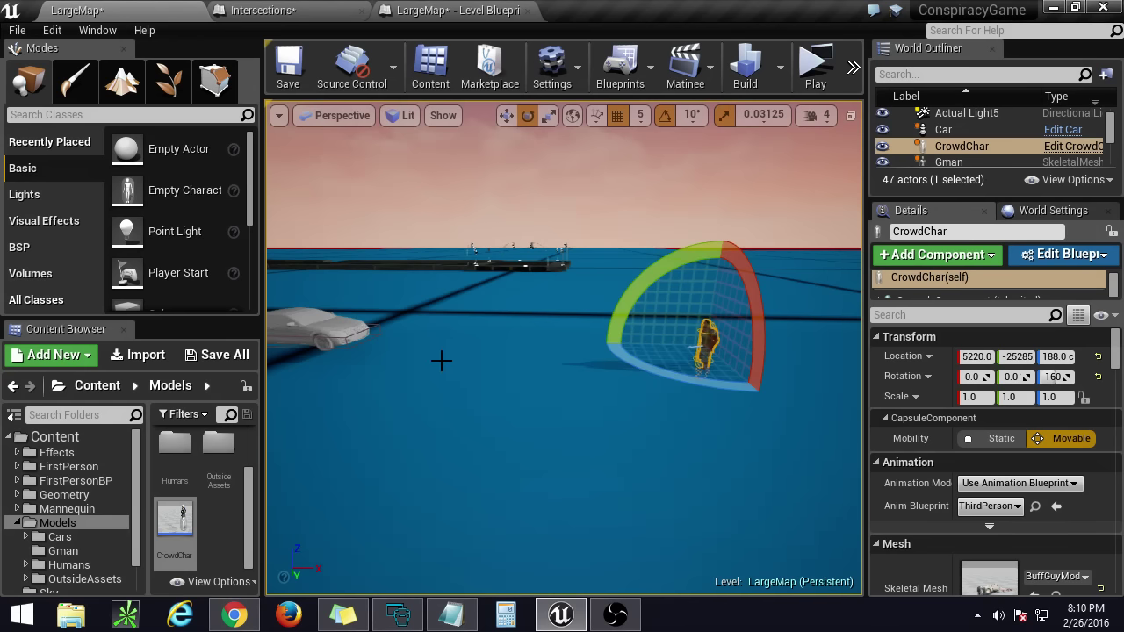
right_drag(636, 411, 653, 382)
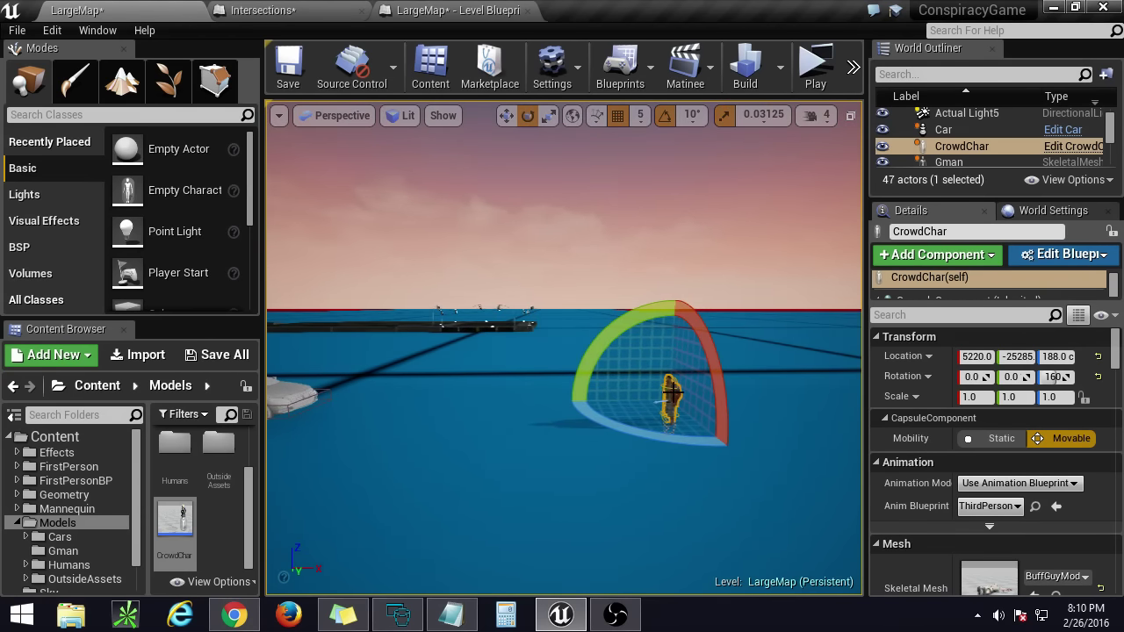
Step: Cycle CrowdChar's character mesh to the Bgirl model, keeping its location and 160-degree rotation
click(699, 439)
right_drag(700, 439, 760, 441)
key(d)
key(a)
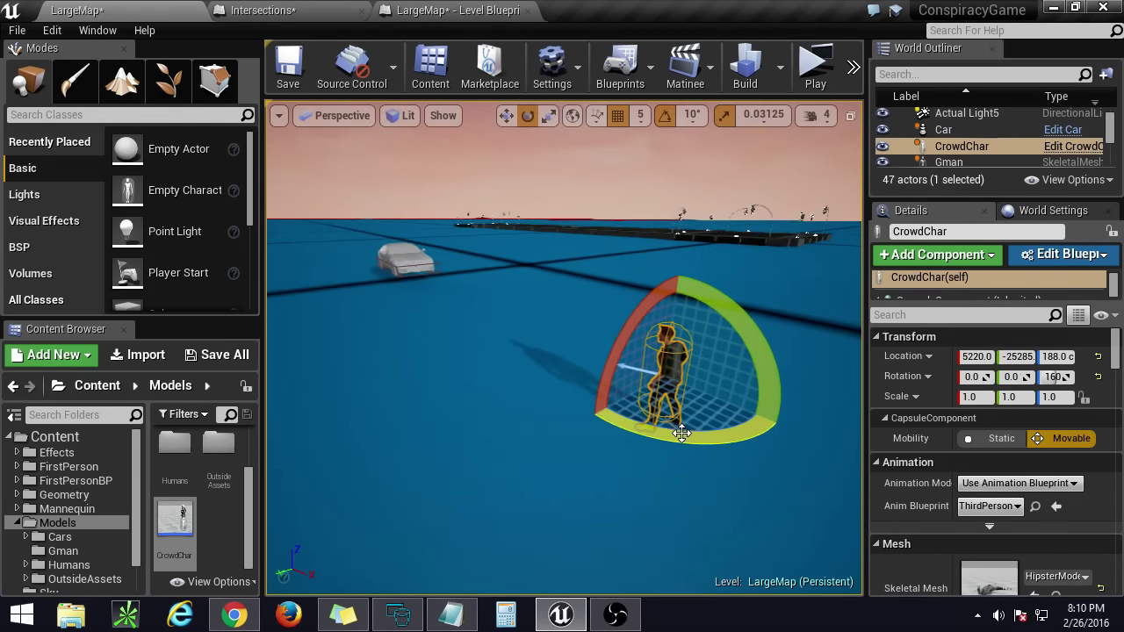
key(a)
right_drag(647, 434, 733, 457)
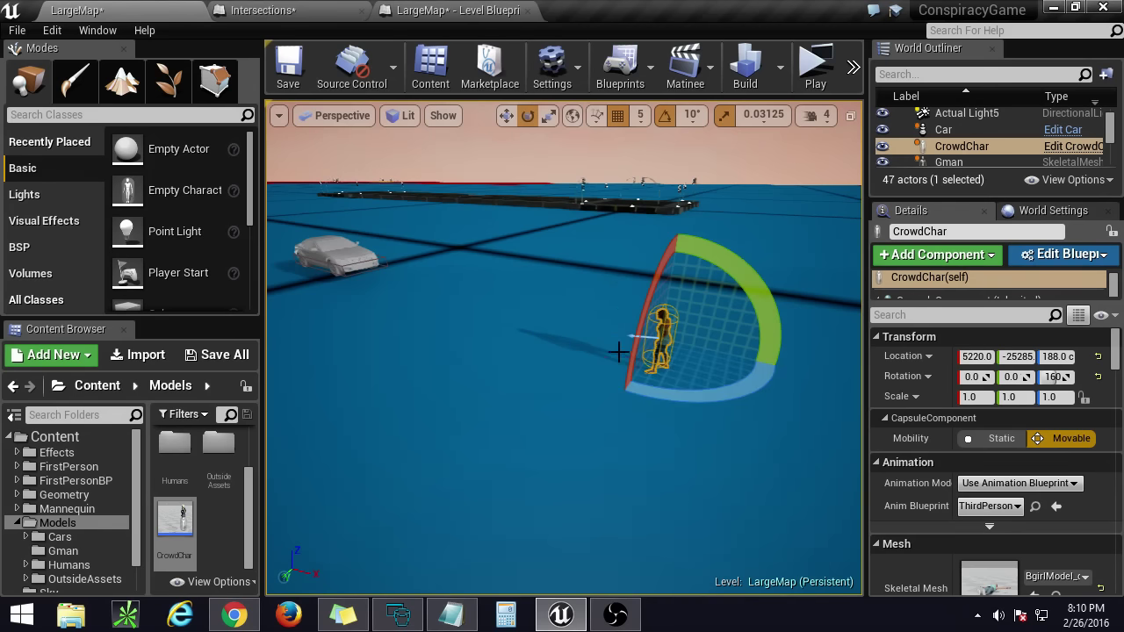
key(w)
right_drag(617, 351, 676, 330)
key(a)
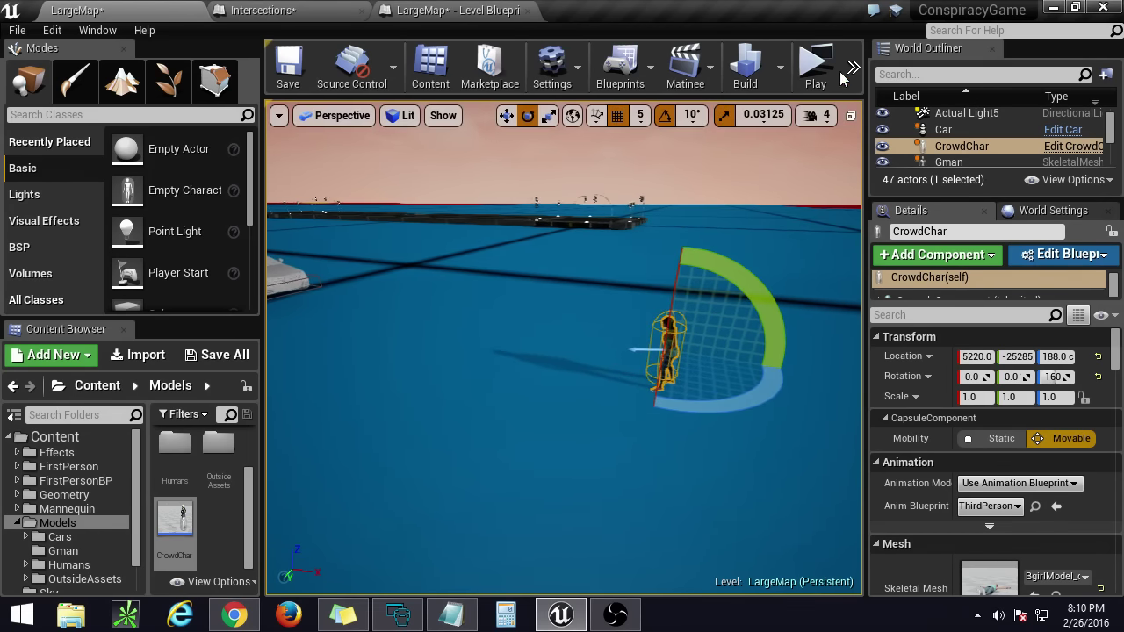
Step: Play-test the level with the Bgirl character, stop, and survey the car and character in the level
click(815, 68)
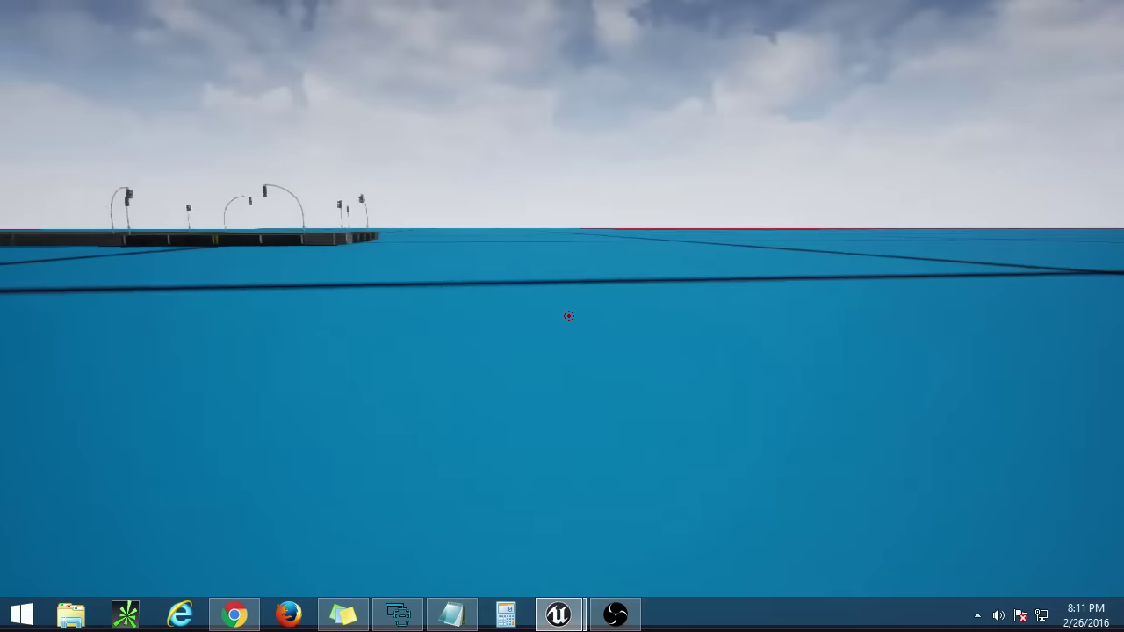
key(Escape)
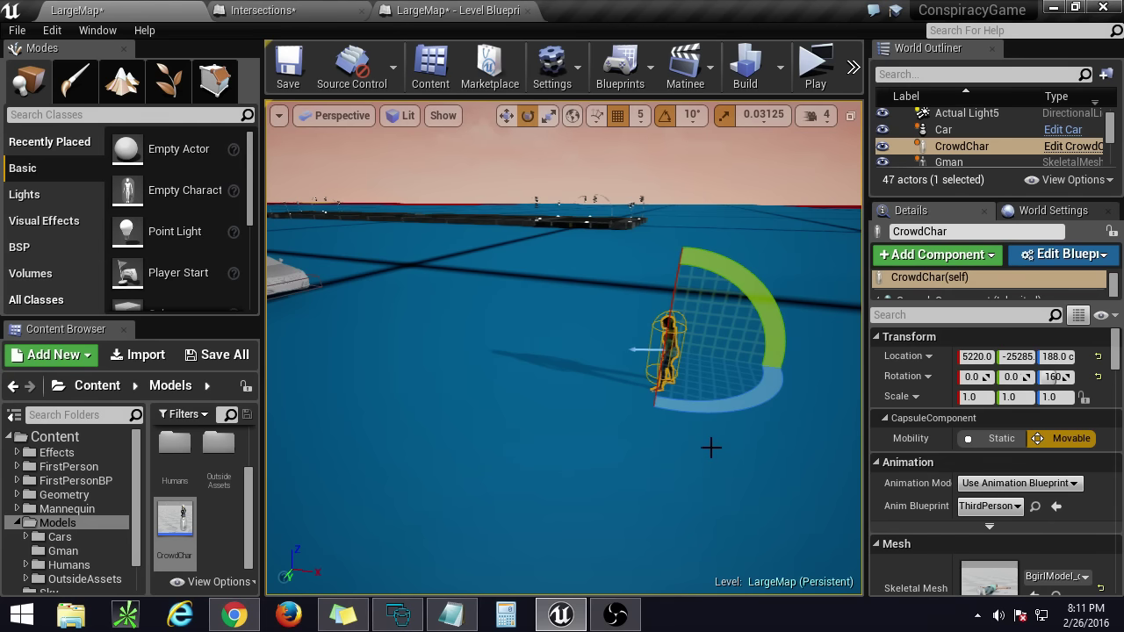
key(d)
right_drag(711, 447, 934, 526)
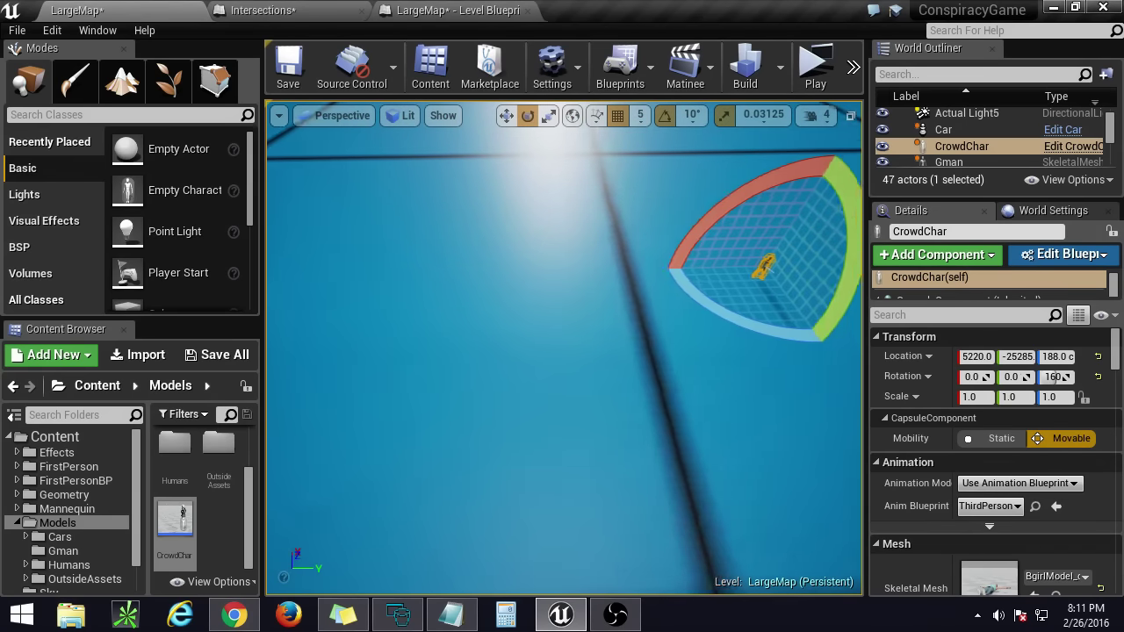
right_drag(643, 465, 766, 456)
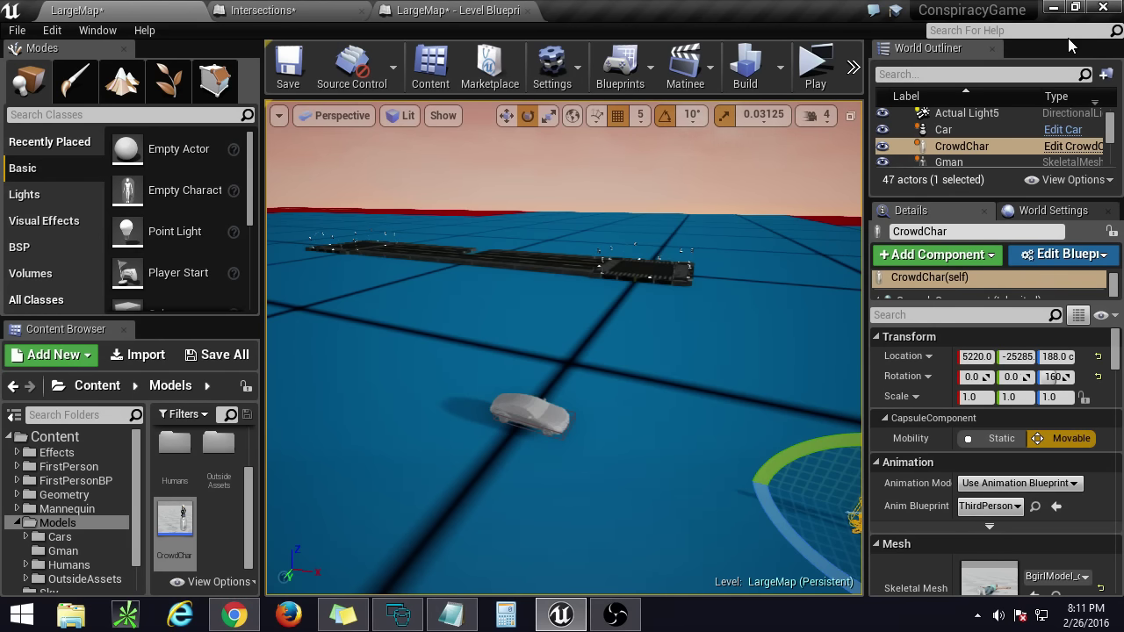
Step: Look at the Intersections blueprint, return to LargeMap, and review the actors placed in the level
click(268, 10)
click(143, 9)
right_drag(743, 318, 834, 349)
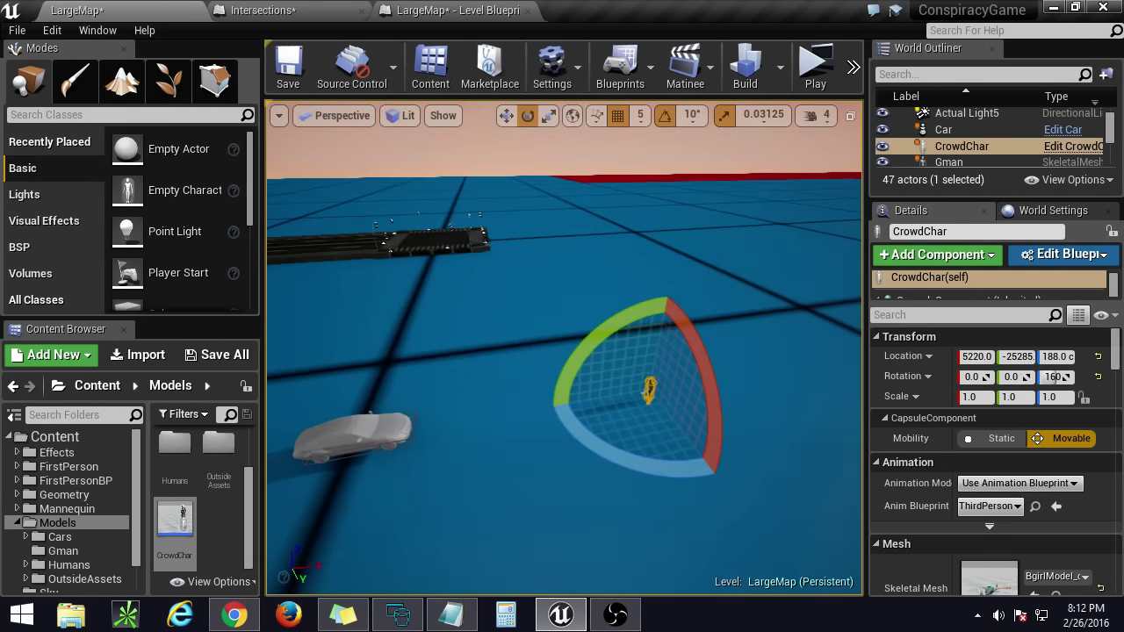
scroll(1018, 148, down, 10)
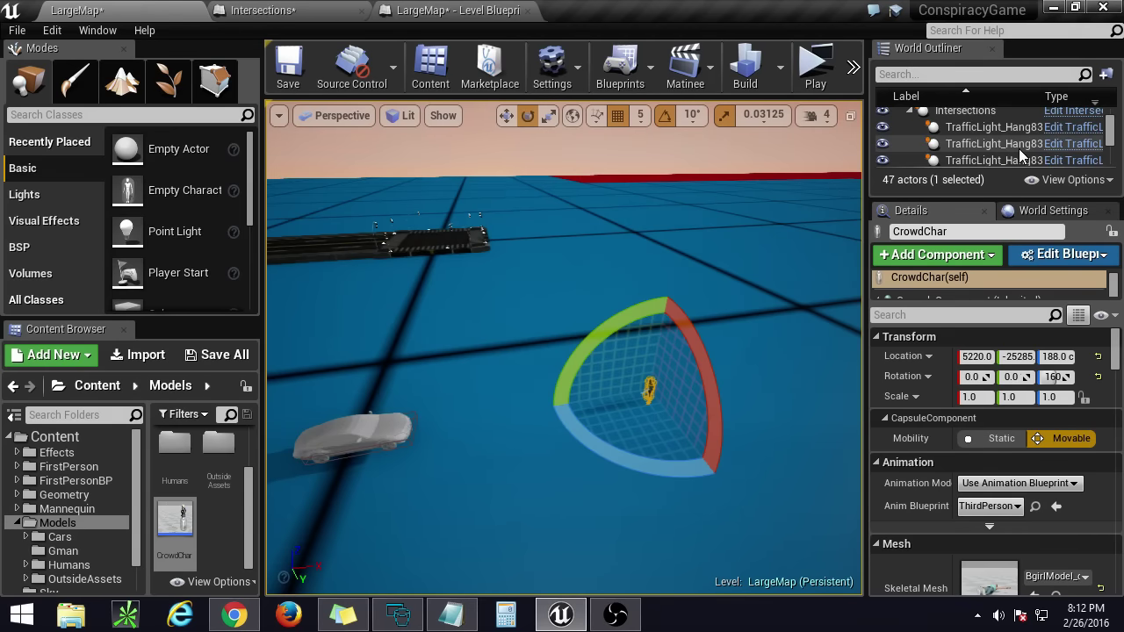
scroll(1019, 148, up, 10)
Step: Show the contents of the FirstPersonBP folder and enlarge the Content Browser in width and height
click(87, 481)
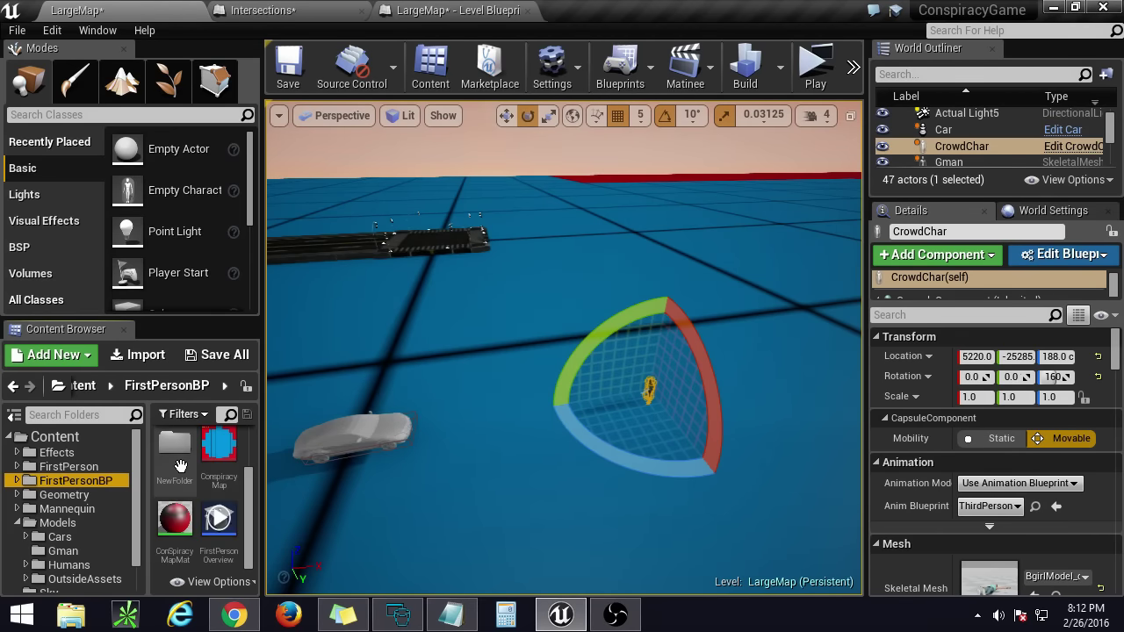
right_drag(498, 426, 553, 461)
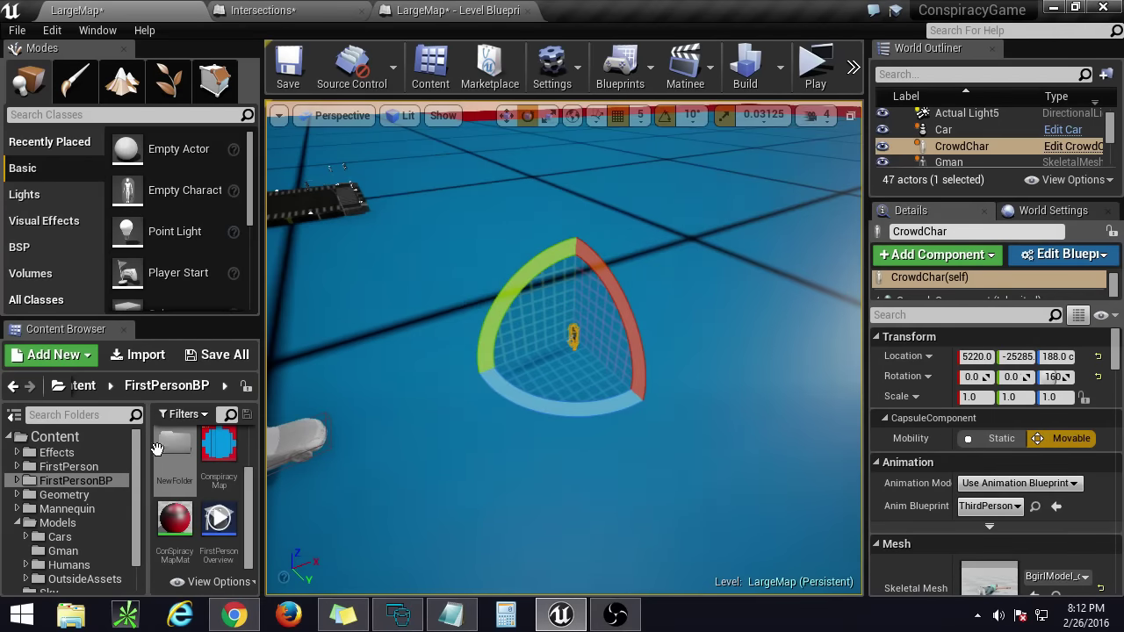
click(68, 471)
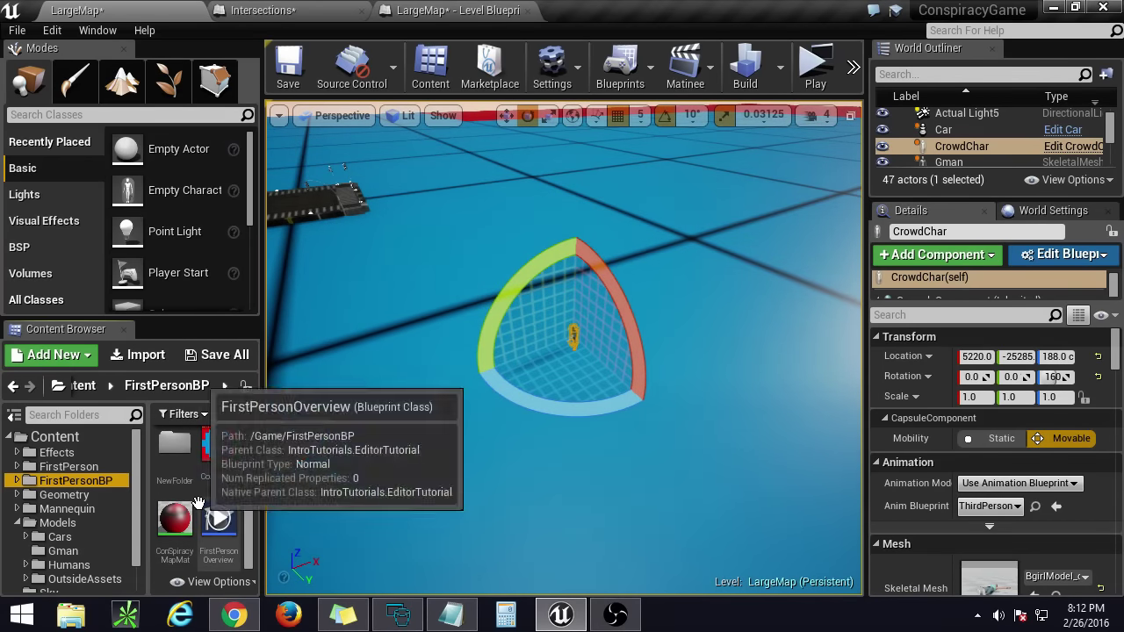
drag(261, 513, 289, 514)
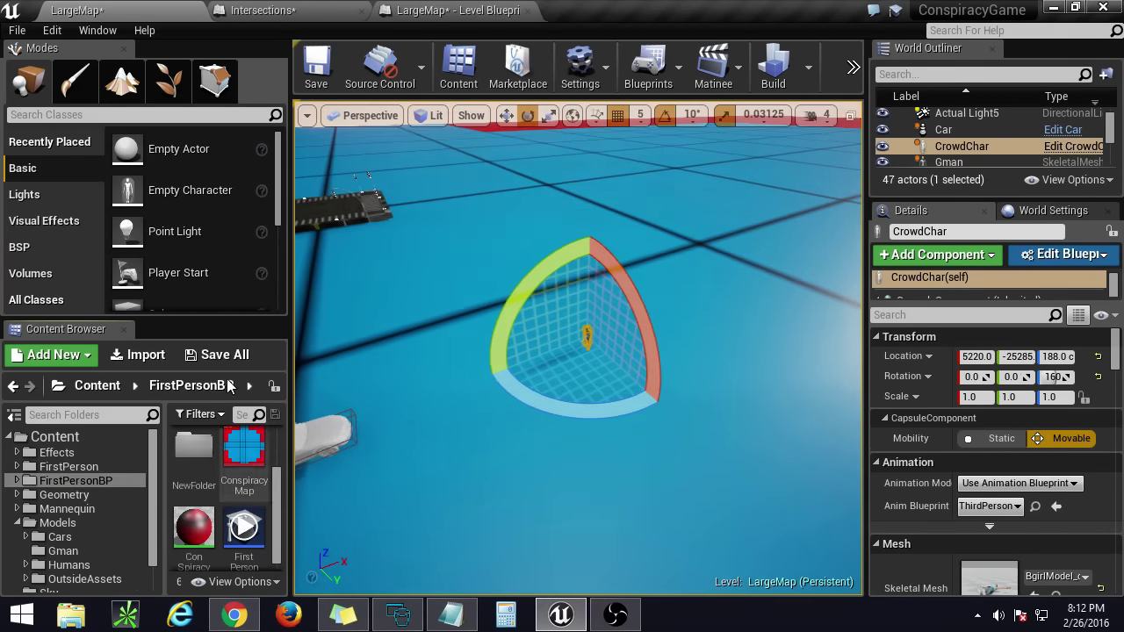
drag(226, 317, 226, 251)
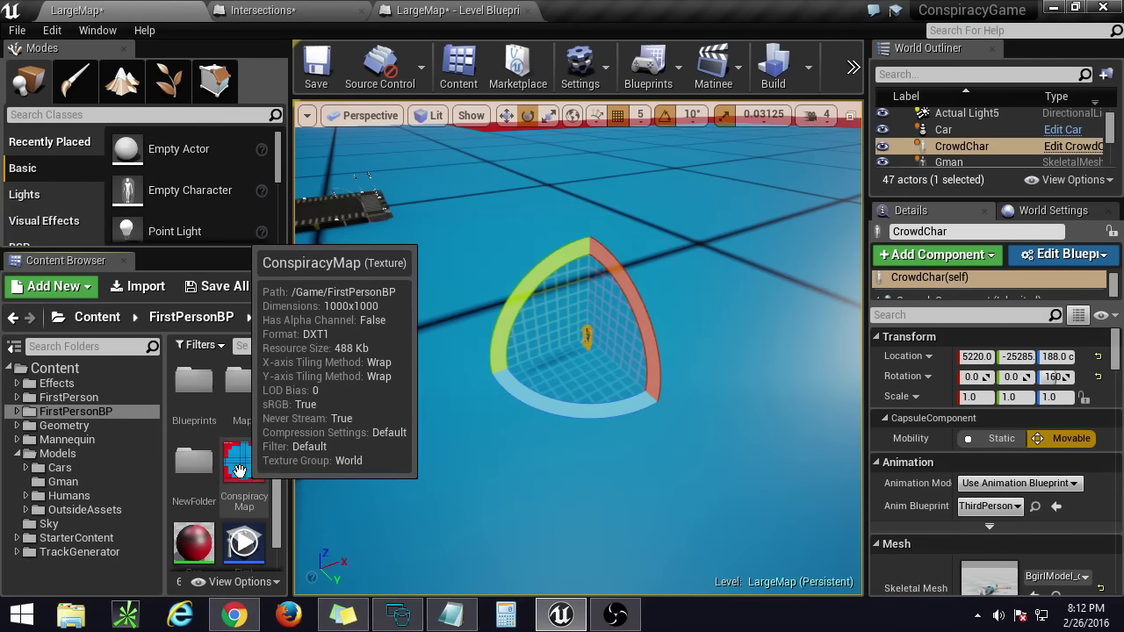
scroll(235, 510, up, 1)
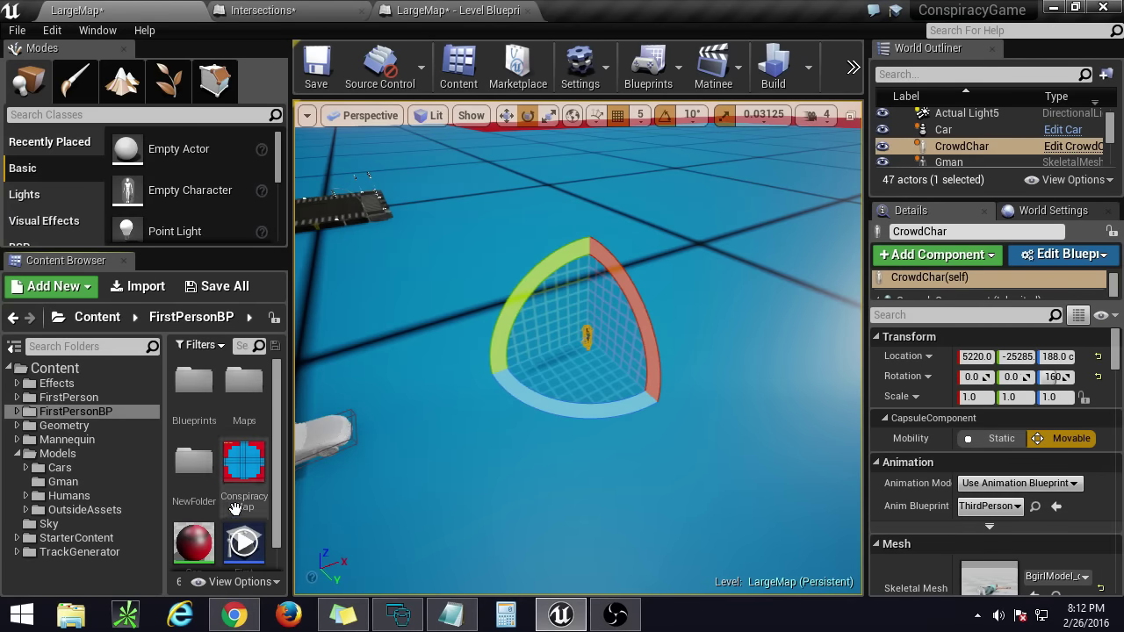
Step: Open the FirstPersonCharacter blueprint from the Blueprints folder inside FirstPersonBP
click(88, 398)
click(84, 412)
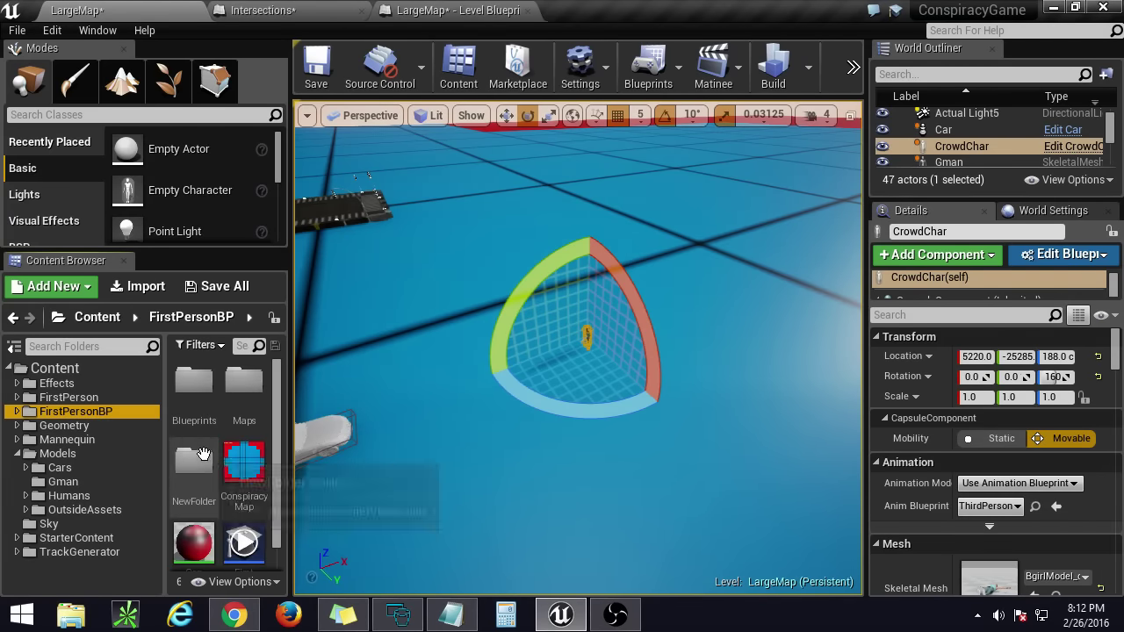
double_click(194, 380)
double_click(198, 389)
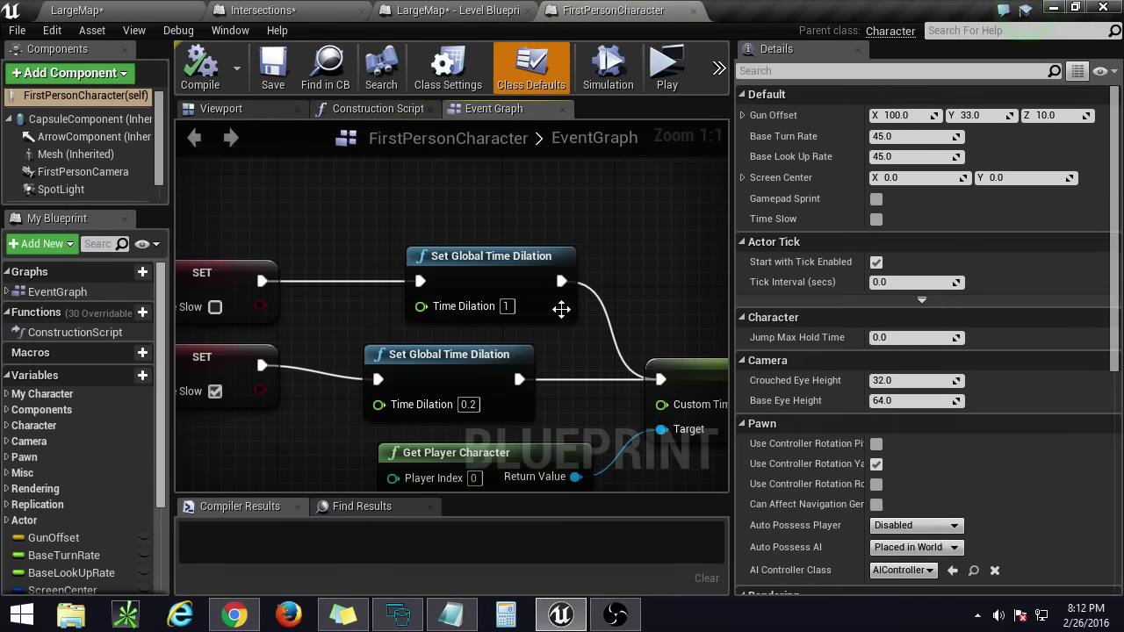
Step: Examine the node groups in the FirstPersonCharacter event graph, including Trace Center, HeadBob and Sprint Button
scroll(389, 347, down, 10)
right_drag(388, 342, 692, 258)
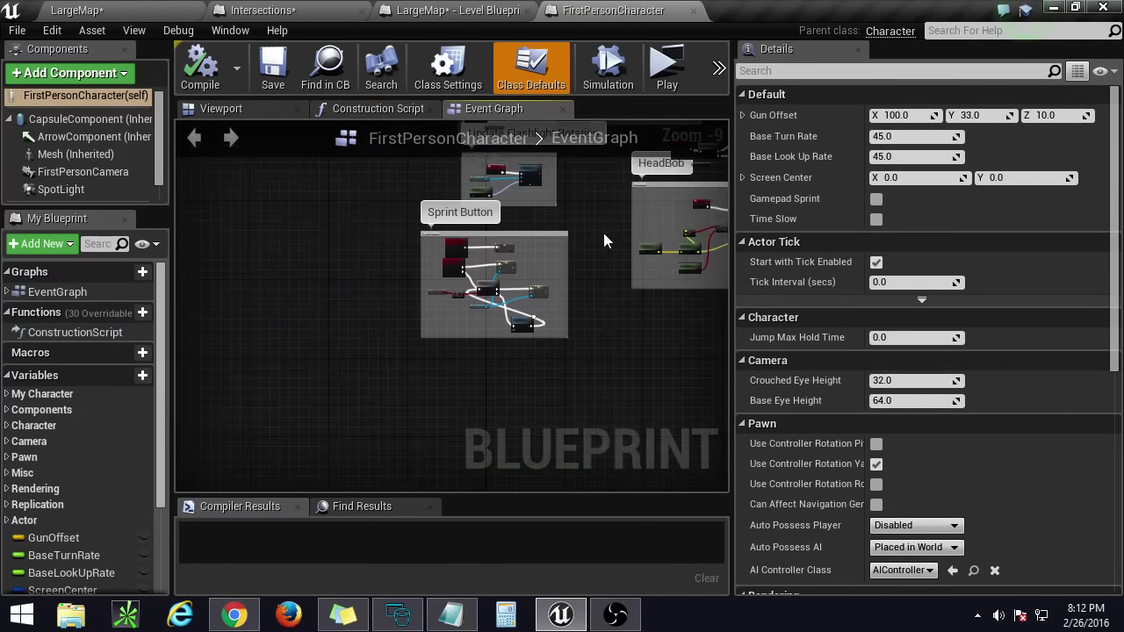
right_drag(603, 232, 522, 407)
scroll(413, 457, up, 6)
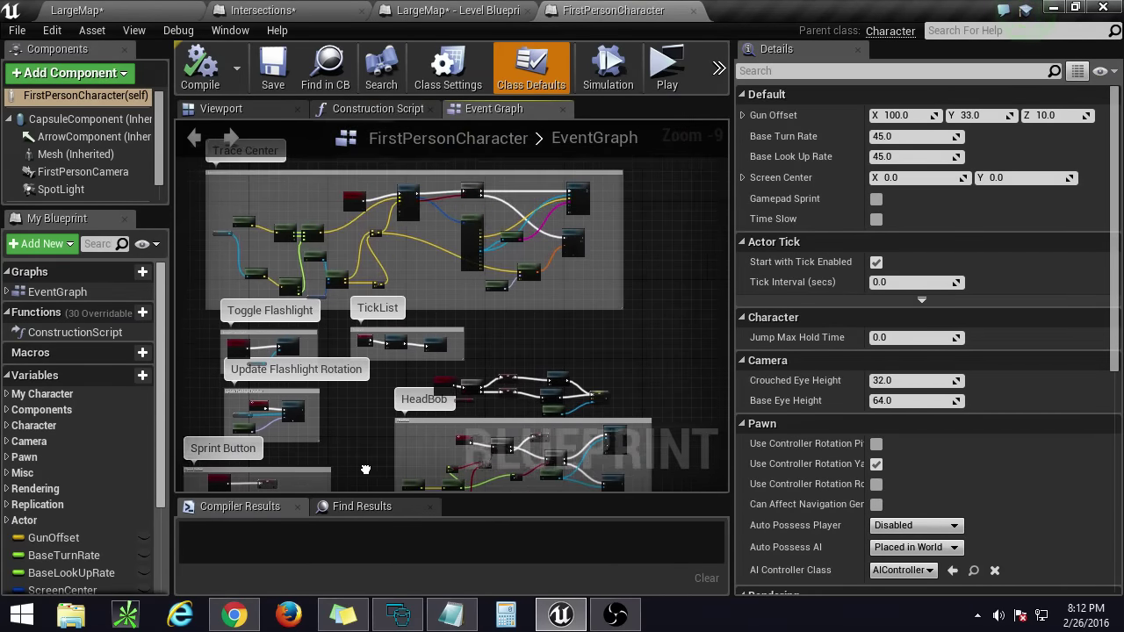
scroll(367, 437, down, 6)
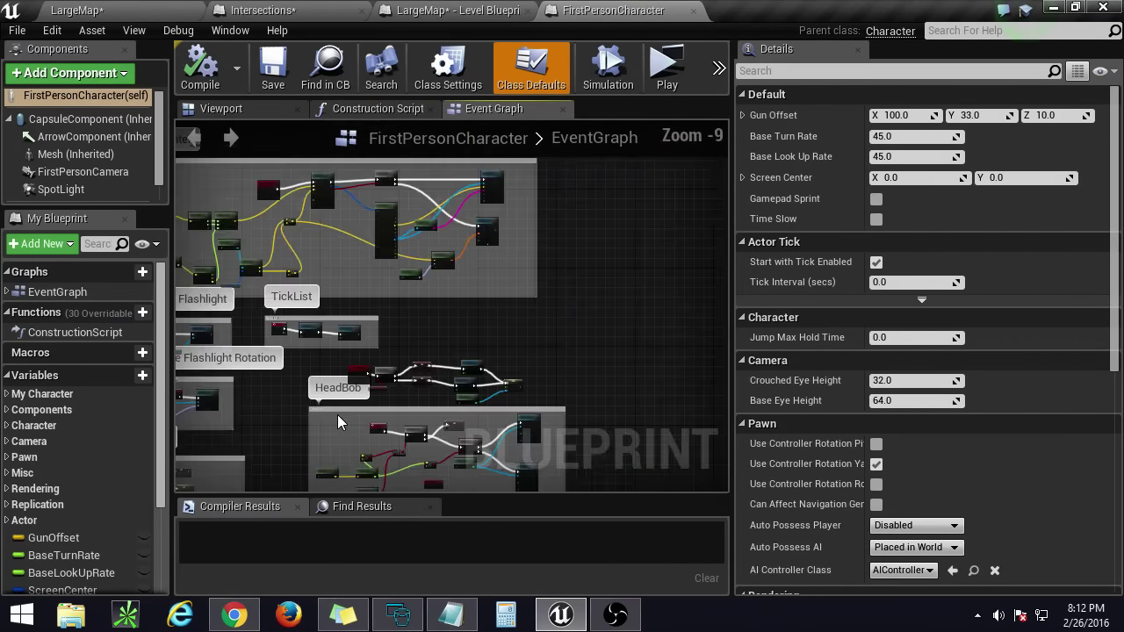
mouse_move(337, 414)
right_down()
mouse_move(579, 491)
mouse_move(496, 614)
right_up()
right_drag(330, 474, 330, 237)
Step: Open the list of blueprint actions over an empty area of the FirstPersonCharacter event graph
scroll(332, 240, up, 4)
right_drag(425, 319, 271, 219)
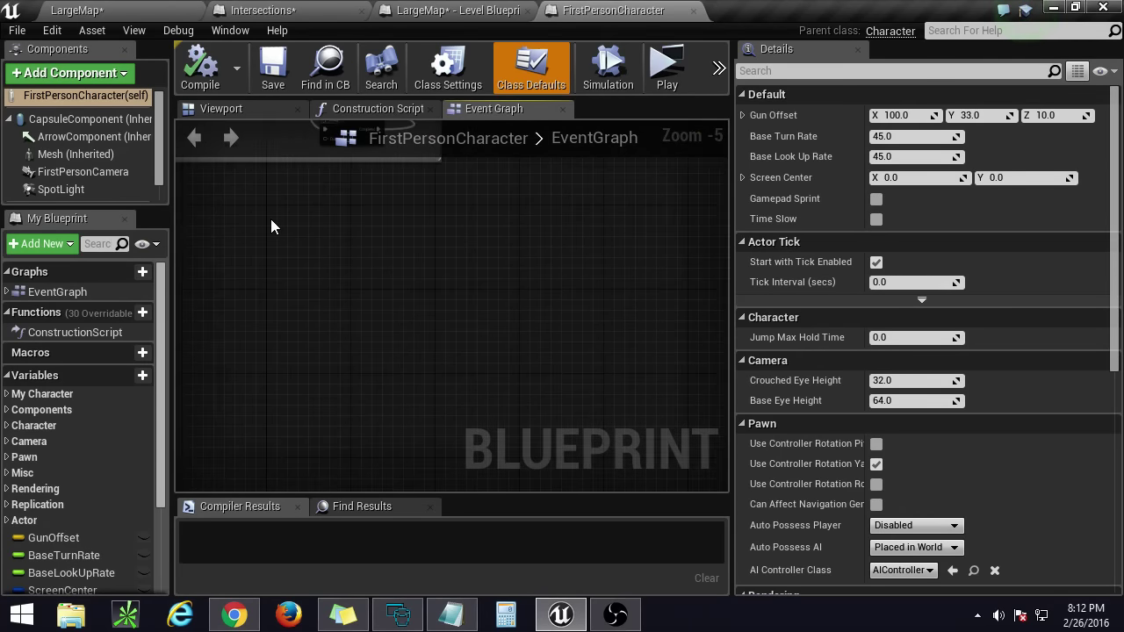
right_click(270, 219)
text(e)
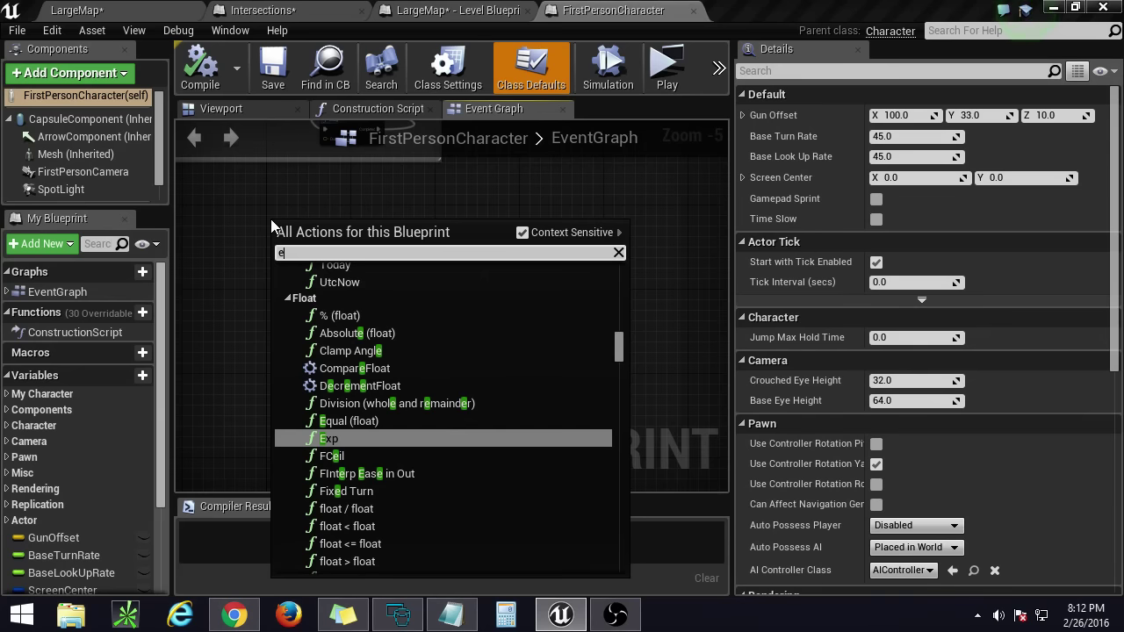
scroll(515, 429, down, 10)
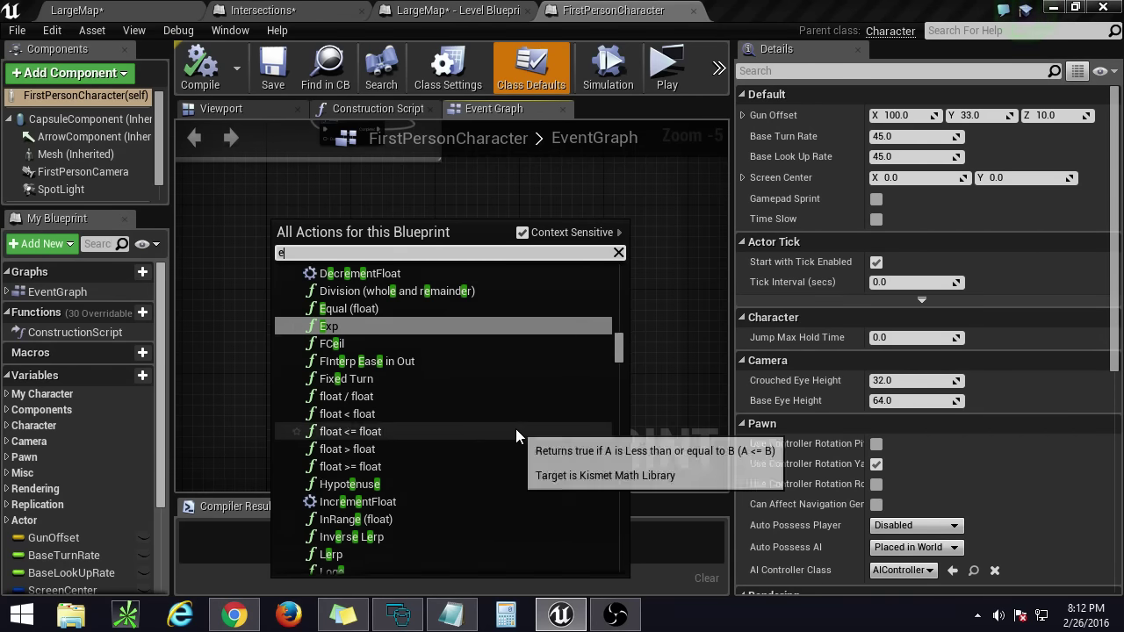
drag(617, 352, 620, 274)
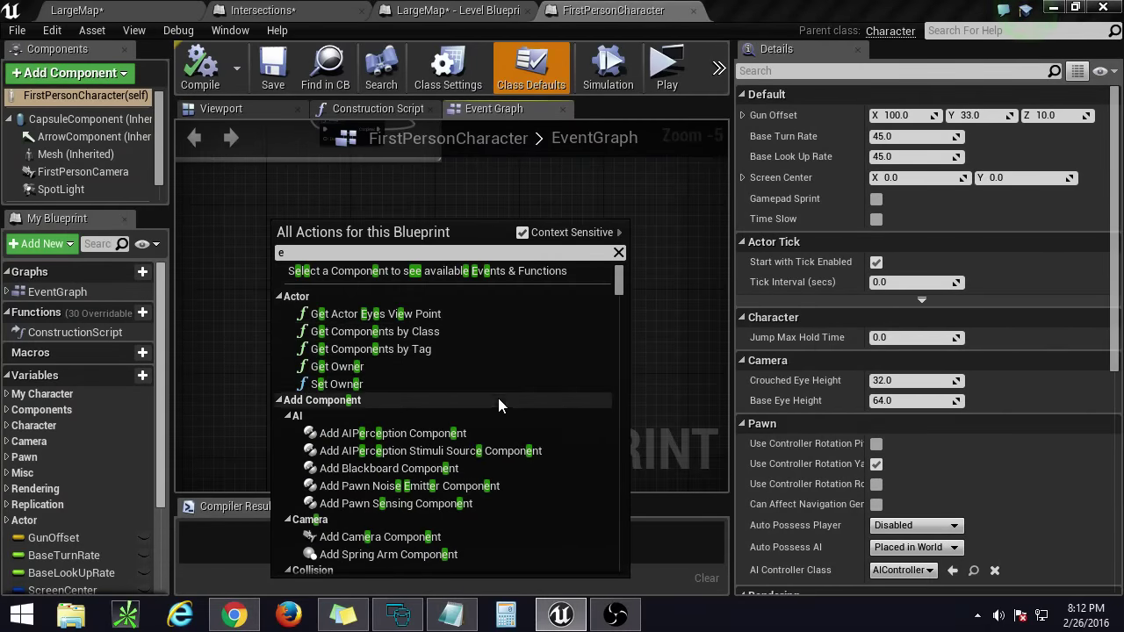
scroll(496, 404, down, 6)
scroll(494, 409, down, 10)
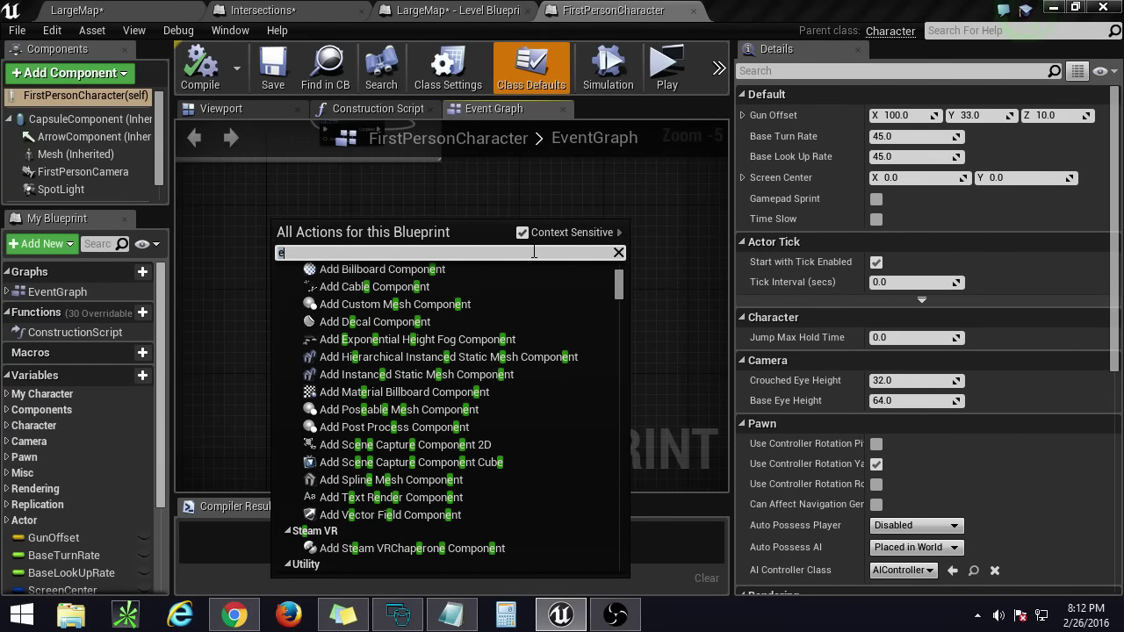
Step: Search the blueprint actions for "r" and add an R key input event to the event graph
key(BackSpace)
text(r)
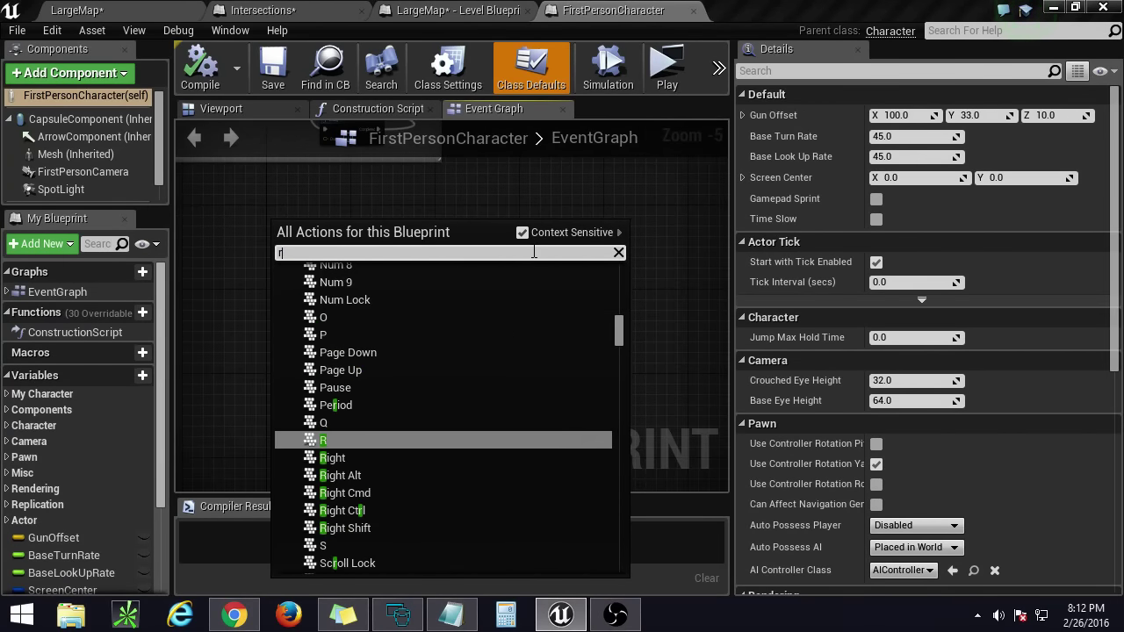
click(345, 441)
right_drag(319, 257, 346, 302)
scroll(401, 347, down, 2)
scroll(346, 301, down, 1)
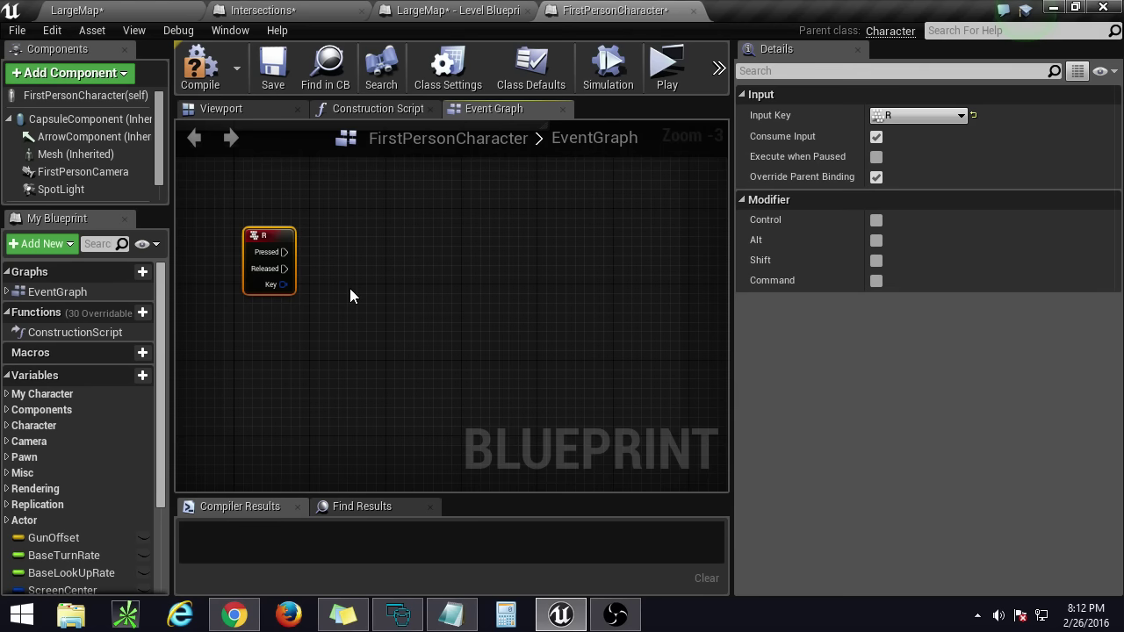
right_drag(344, 273, 317, 257)
scroll(318, 257, up, 1)
right_drag(265, 311, 311, 319)
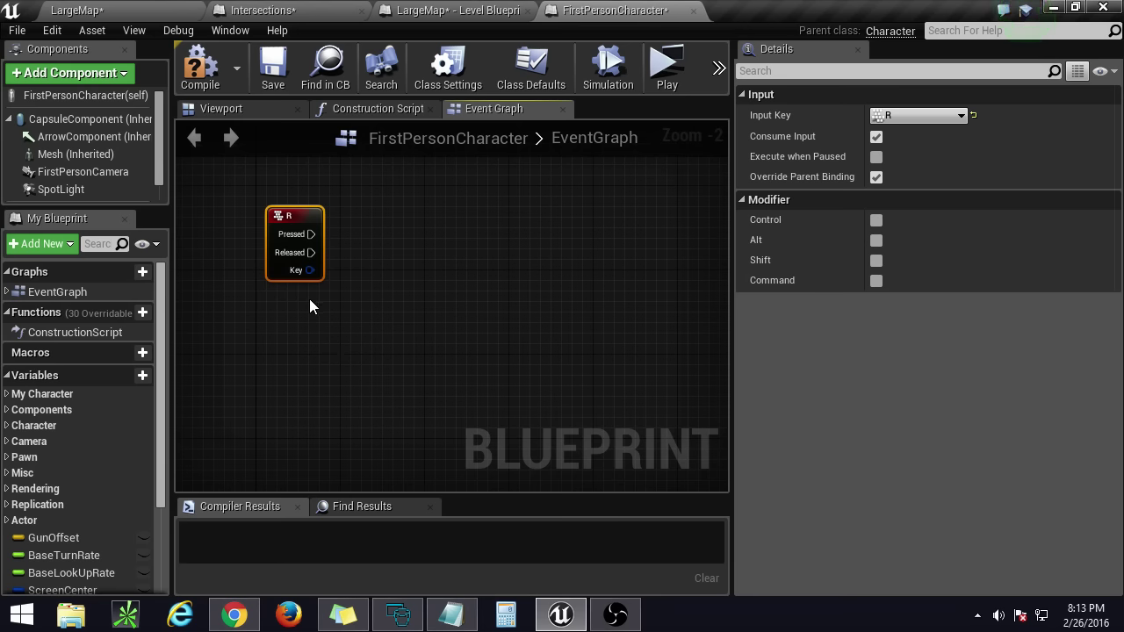
Step: Show the character's viewport and add a Scene component to the FirstPersonCharacter blueprint
click(211, 109)
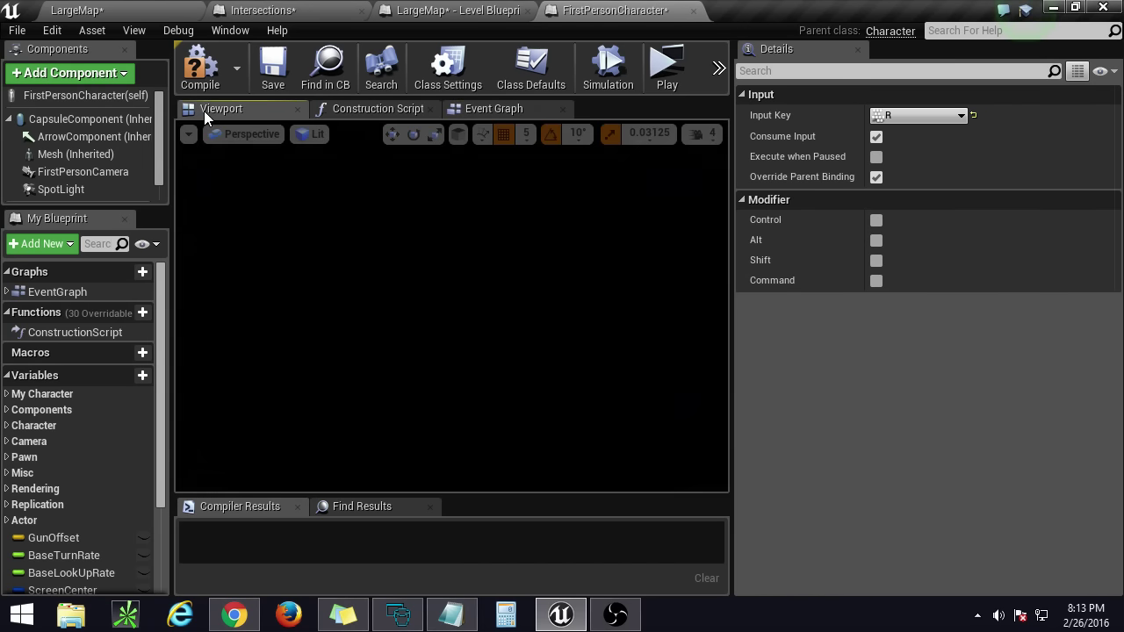
right_drag(502, 334, 596, 347)
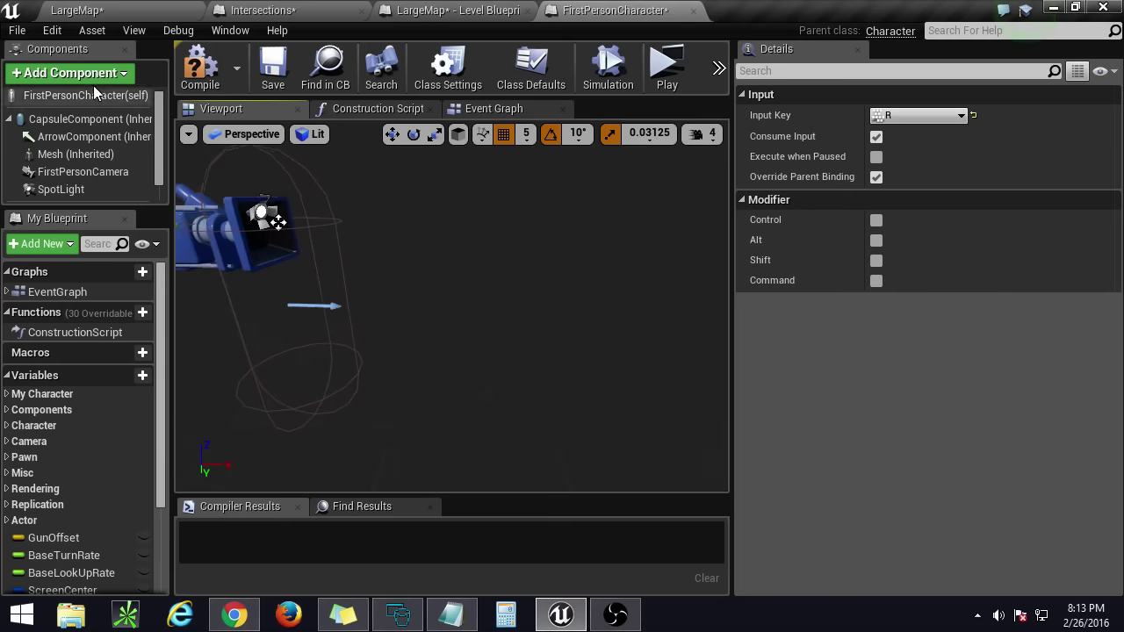
click(69, 79)
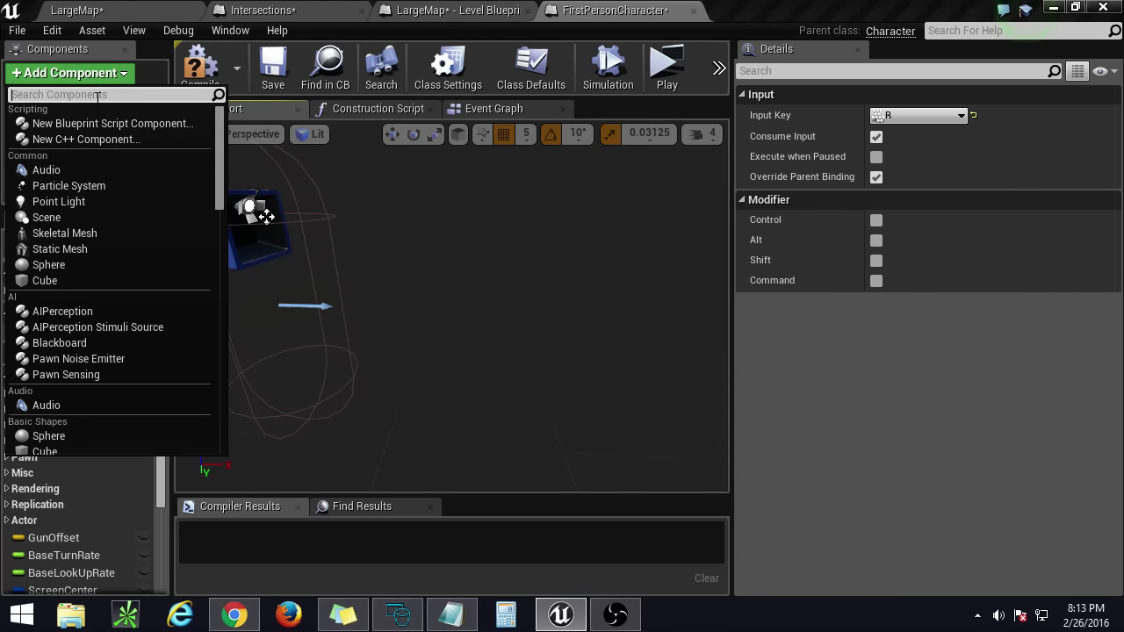
click(89, 218)
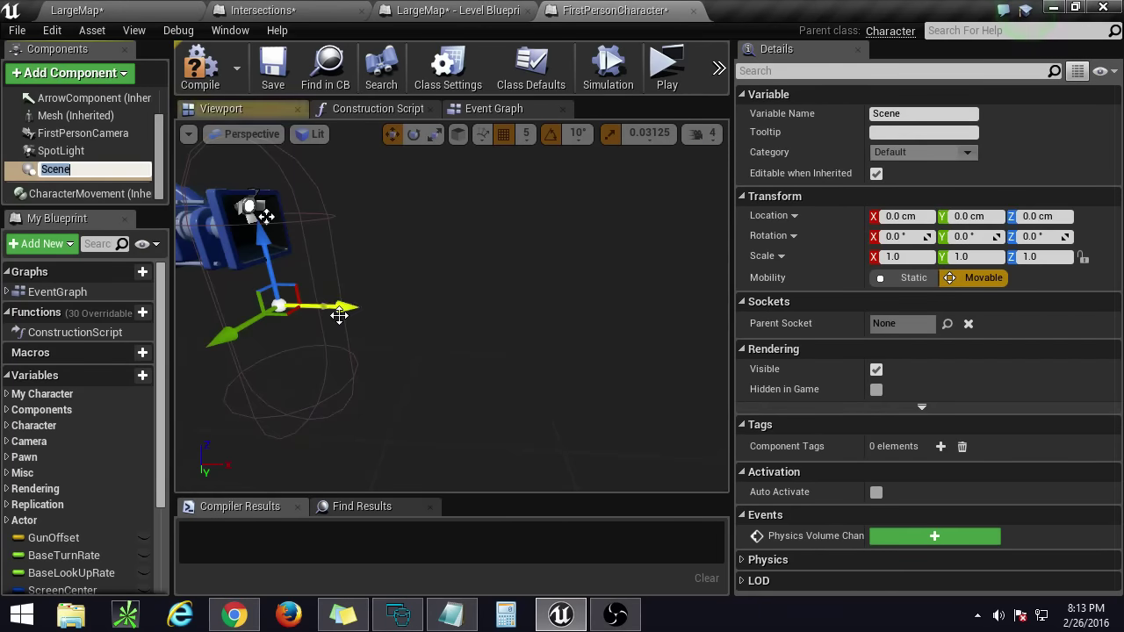
Step: Move the Scene component in front of the character to X 360 cm and raise it to Z 35 cm
scroll(421, 298, down, 3)
drag(421, 298, 661, 309)
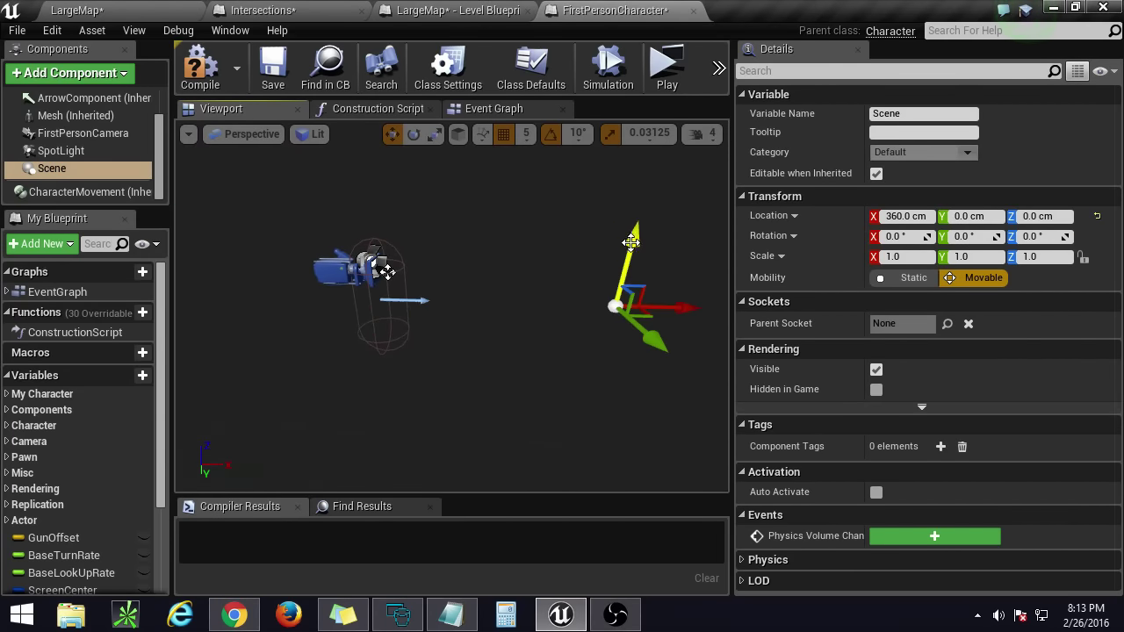
drag(633, 242, 646, 213)
right_drag(564, 295, 615, 303)
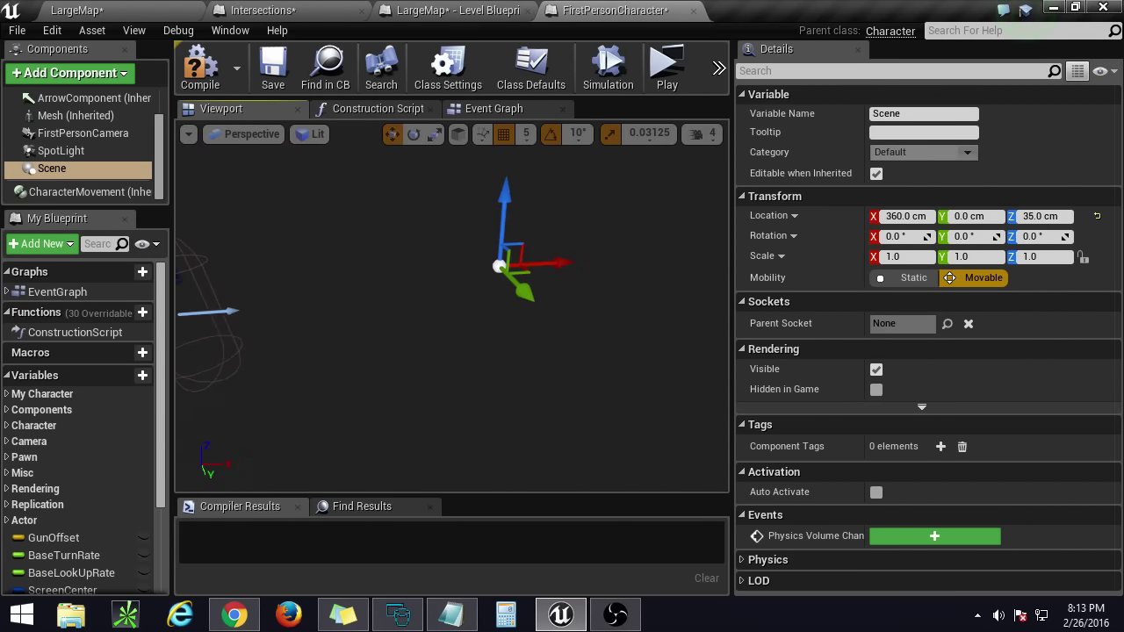
Step: Place a reference to the Scene component below the R event in the event graph and draw a connection from its output
click(479, 109)
click(404, 108)
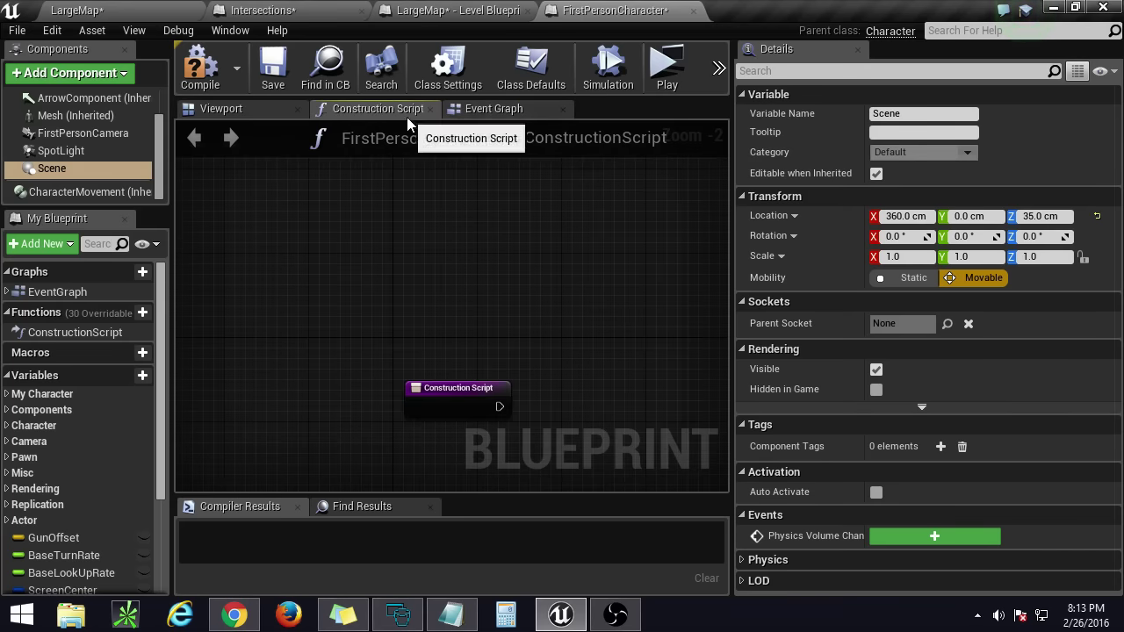
click(507, 113)
right_drag(477, 364, 401, 314)
drag(51, 167, 409, 341)
Step: Try a Get Target Location and Rotation node for the Scene reference, found by searching "getlocation" without context sensitivity, then delete it
text(actorloc)
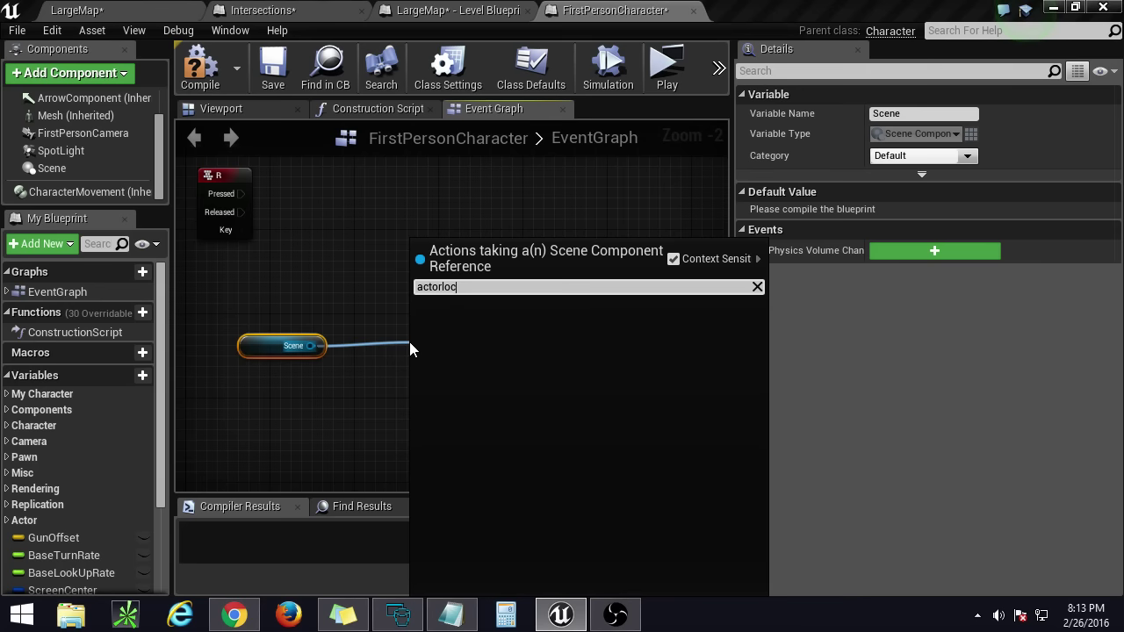
key(BackSpace)
key(BackSpace)
key(BackSpace)
key(BackSpace)
key(BackSpace)
text(getloca)
click(672, 259)
click(536, 272)
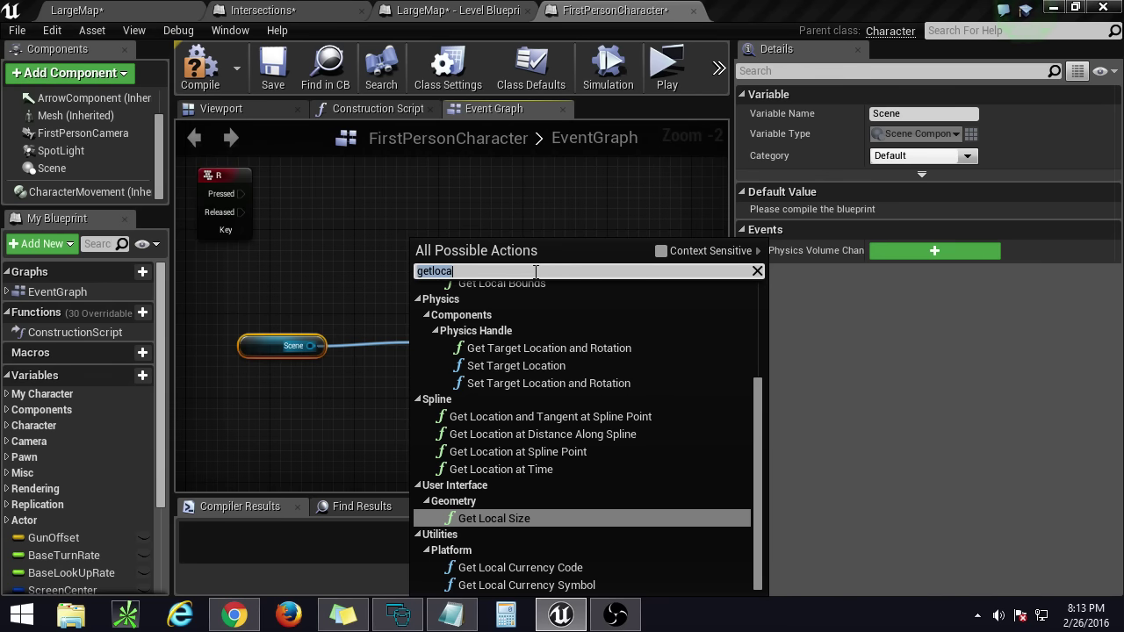
click(536, 272)
text(a)
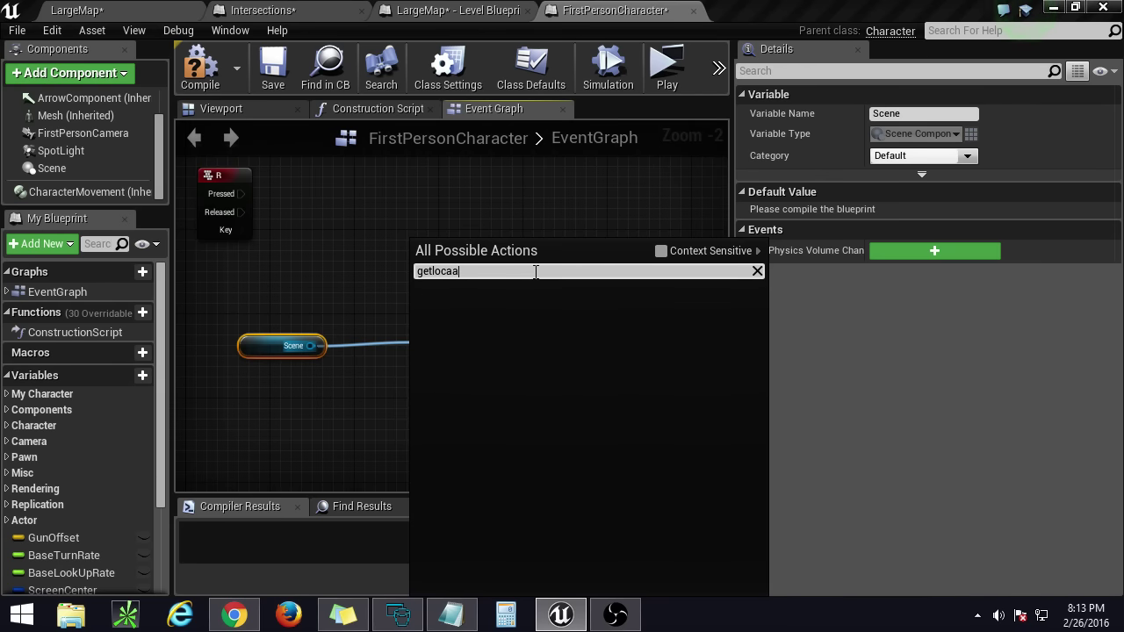
key(BackSpace)
text(tion)
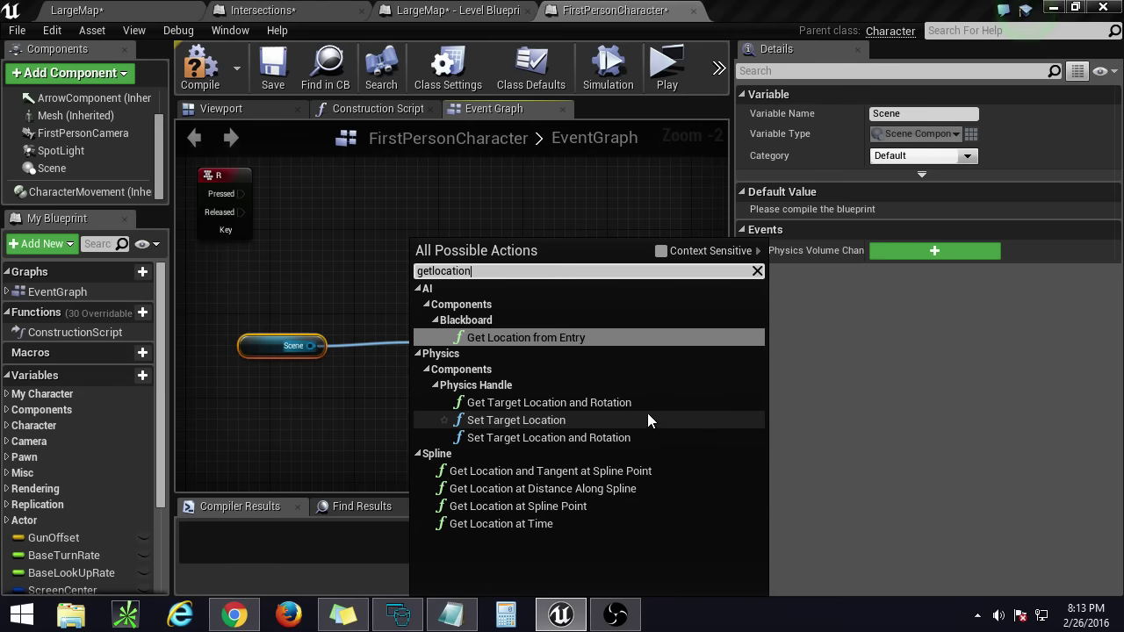
click(592, 404)
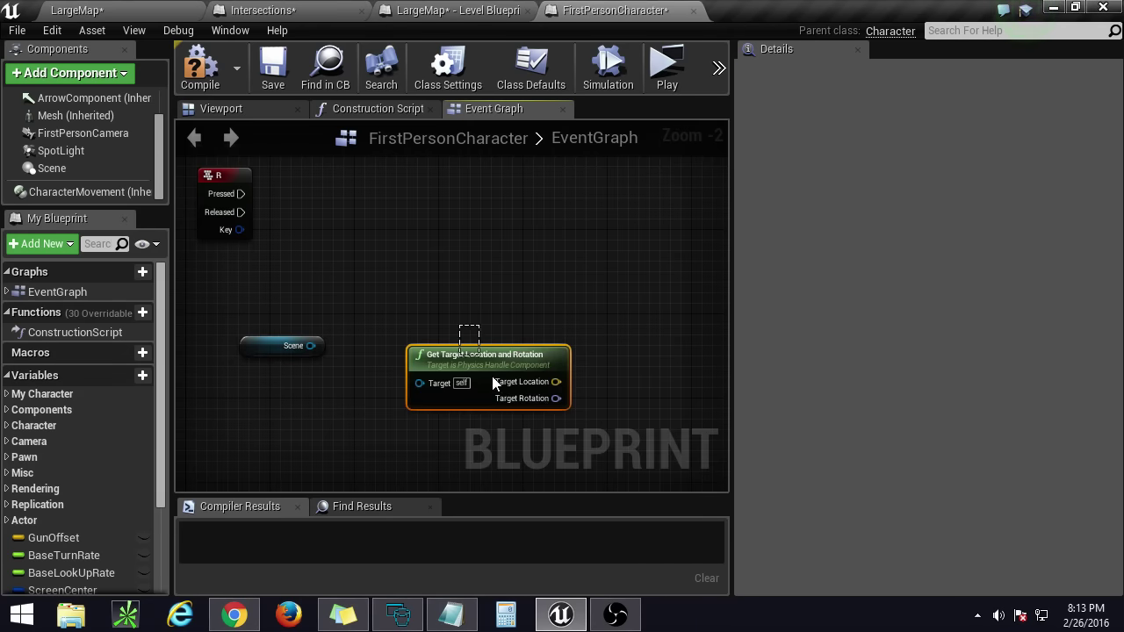
key(Delete)
Step: Draw a connection from the Scene reference and look through all possible actions matching "get" for a location function
click(75, 171)
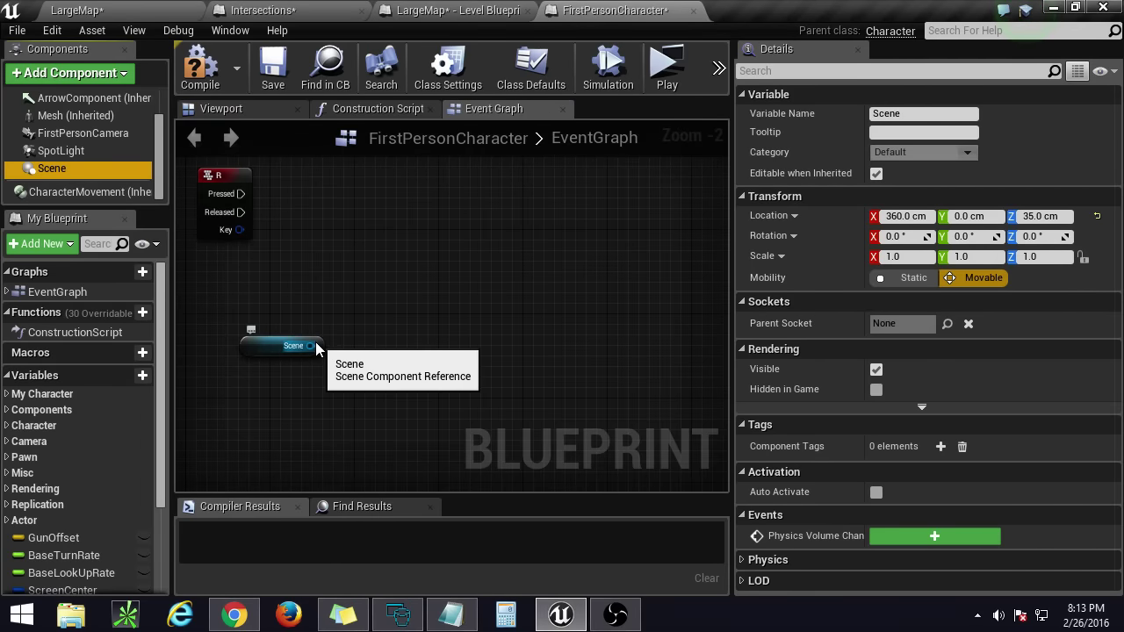
drag(311, 345, 380, 325)
text(get)
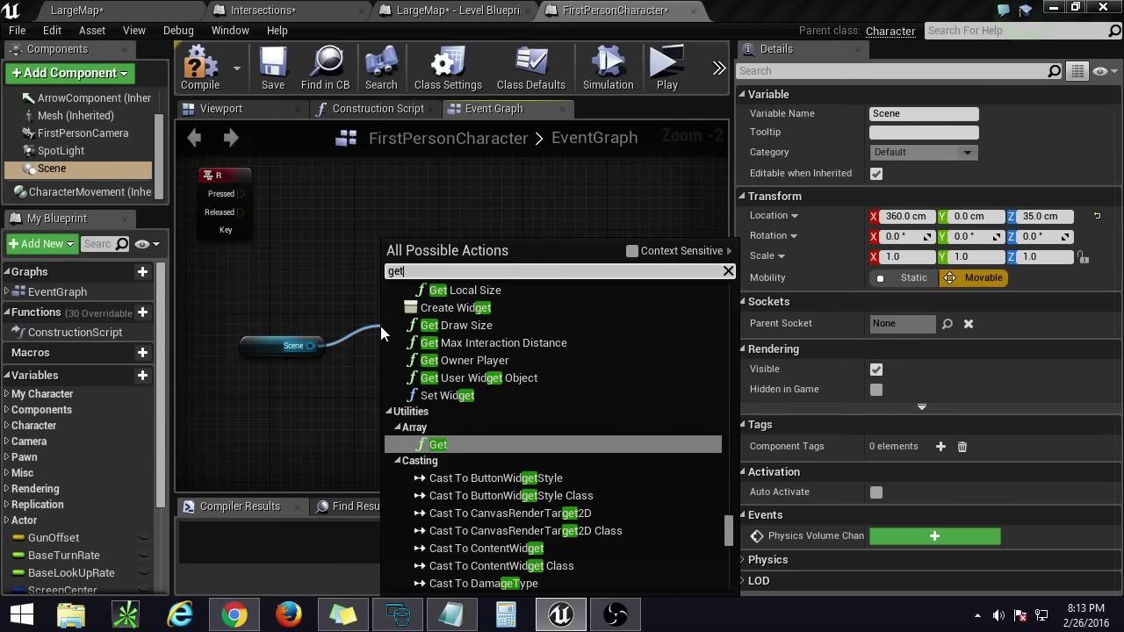
scroll(555, 498, down, 10)
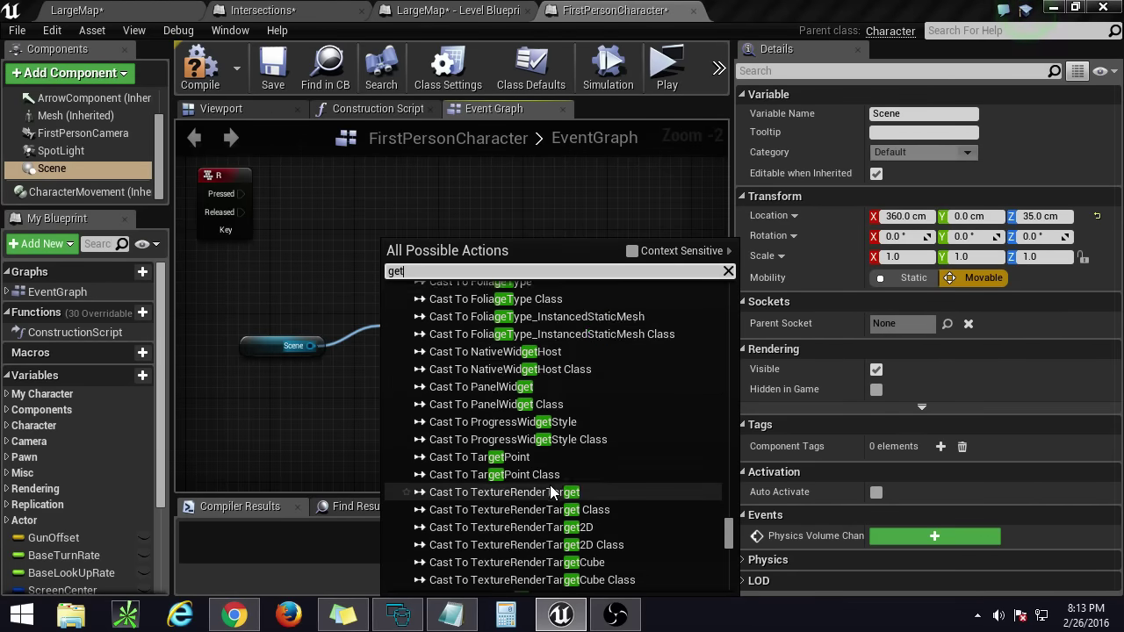
scroll(555, 498, down, 10)
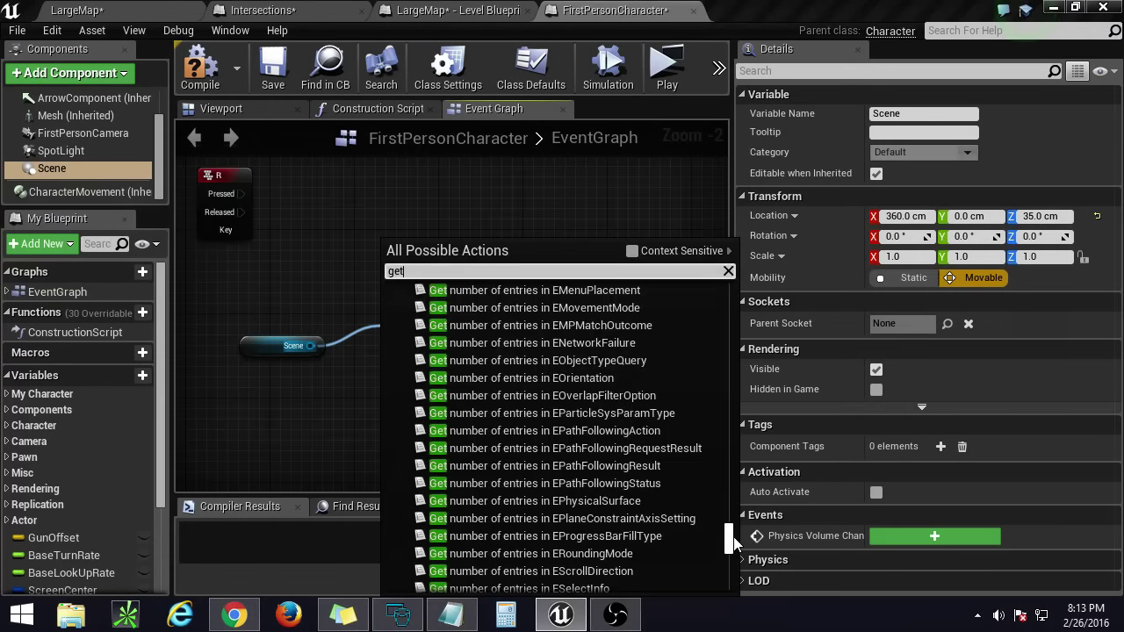
mouse_move(728, 544)
mouse_down()
mouse_move(729, 581)
mouse_move(730, 563)
mouse_up()
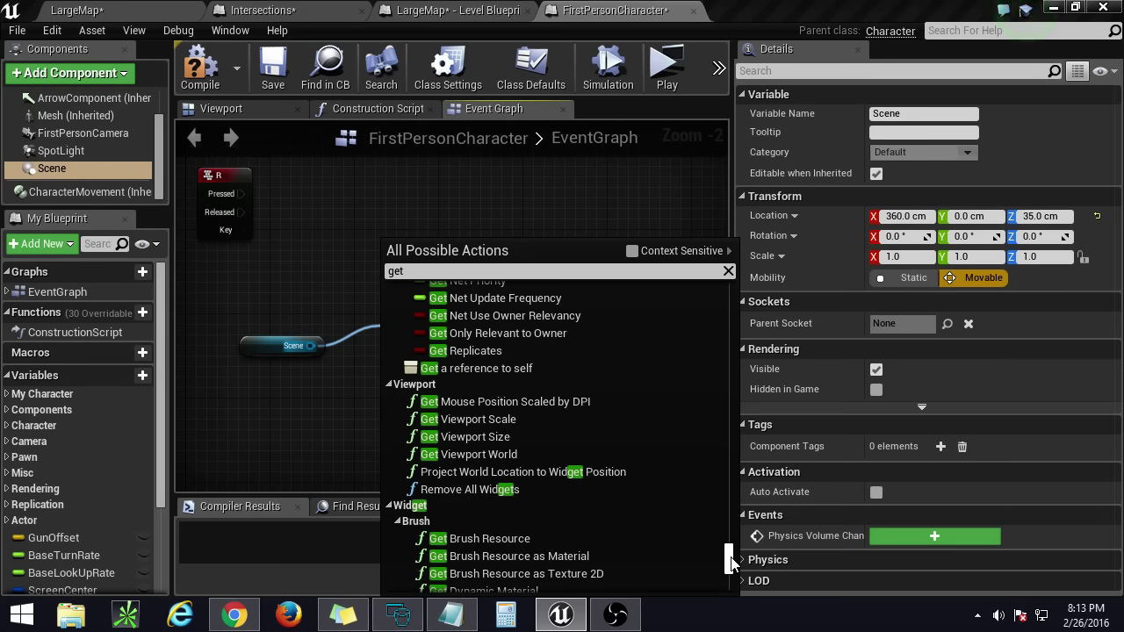
drag(731, 563, 730, 562)
scroll(730, 562, up, 3)
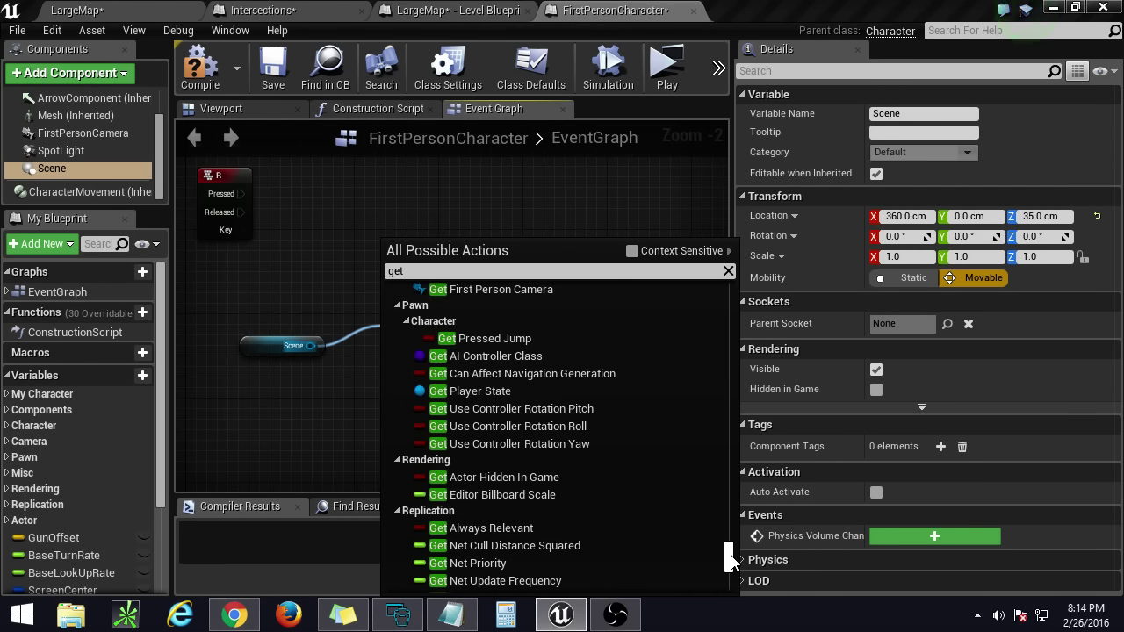
scroll(730, 562, up, 3)
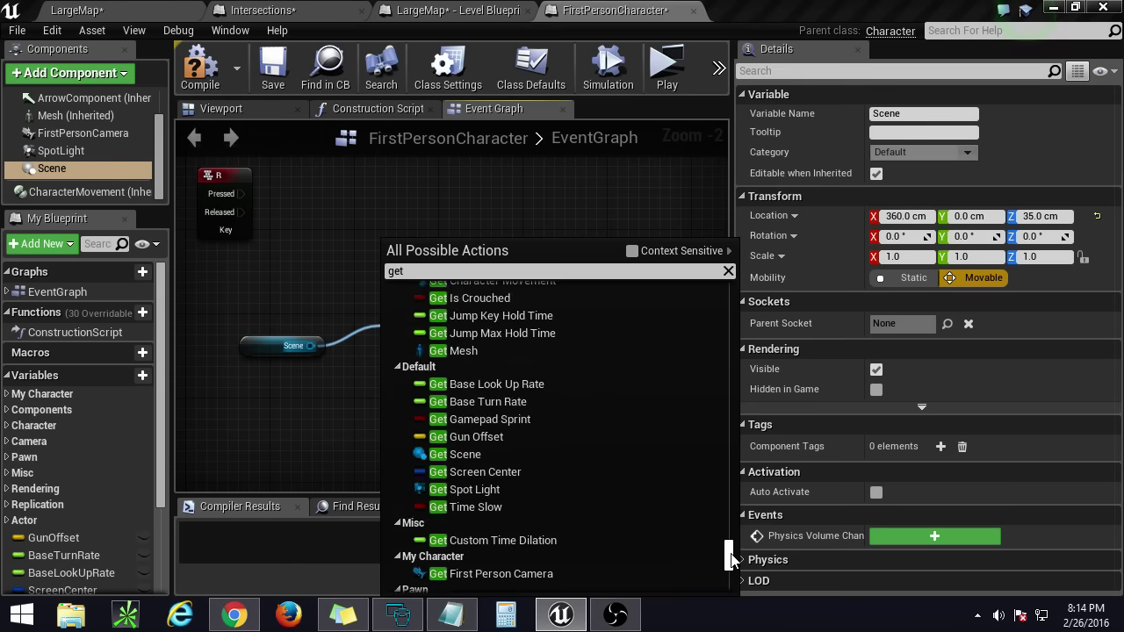
drag(730, 562, 731, 556)
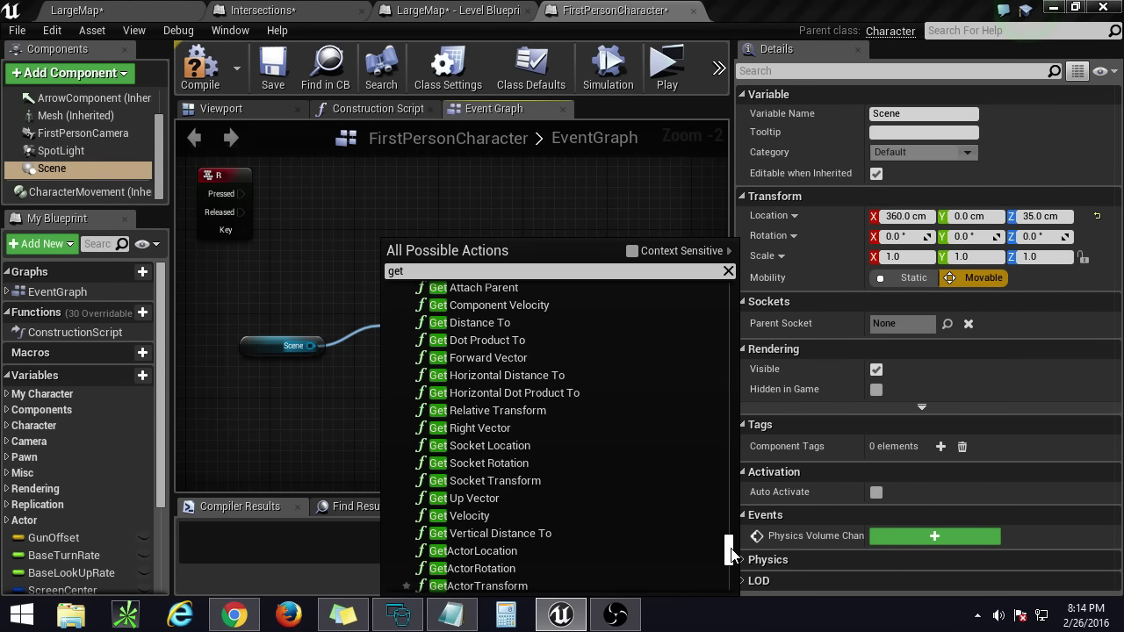
scroll(608, 484, up, 2)
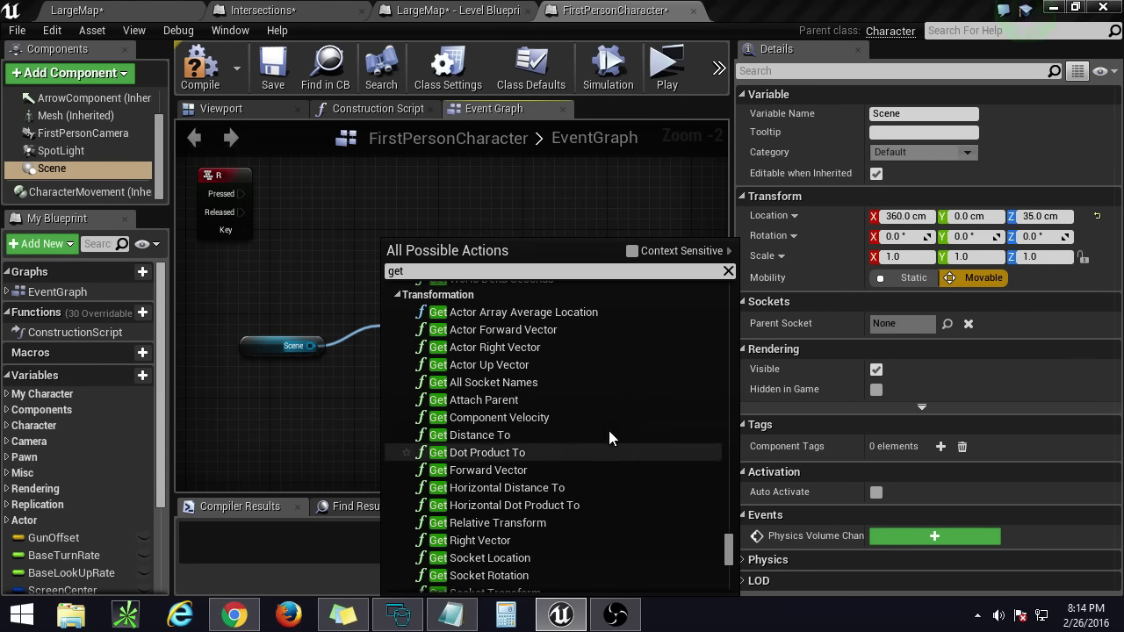
Step: Add a GetWorldLocation (Scene) node to the event graph, found by searching "get" with context sensitivity on
click(631, 252)
scroll(640, 479, down, 5)
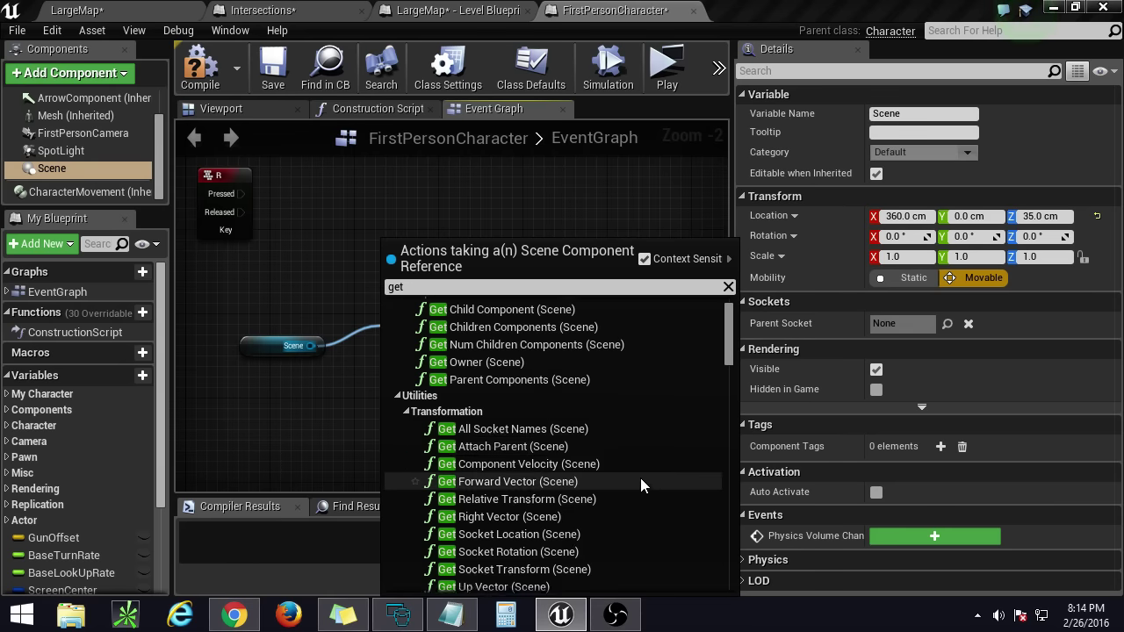
scroll(640, 479, down, 10)
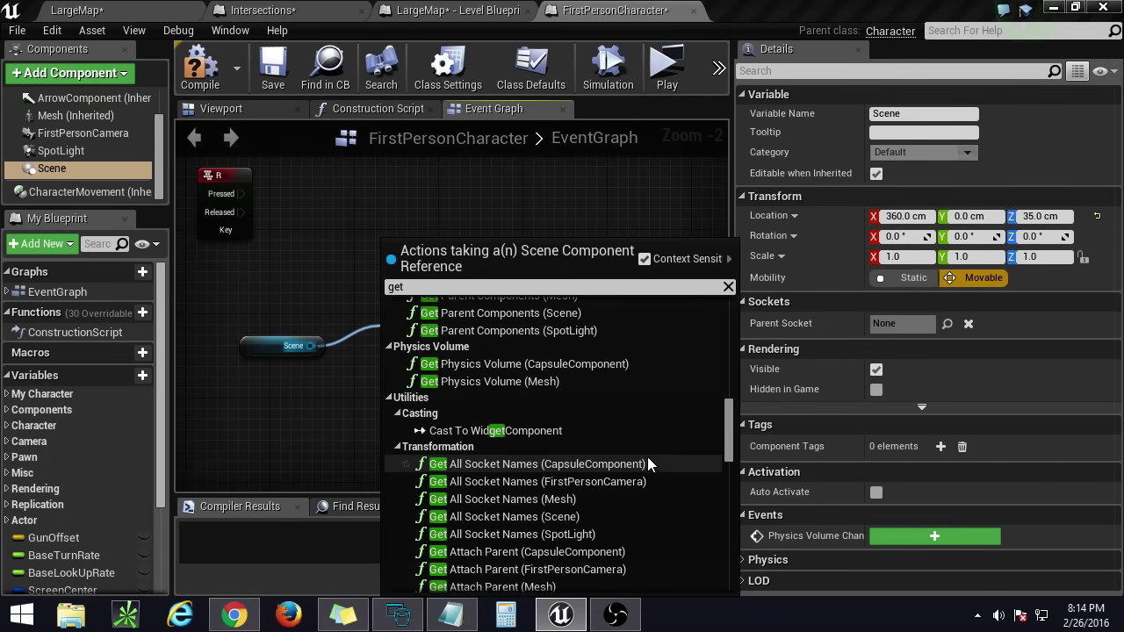
scroll(647, 456, down, 20)
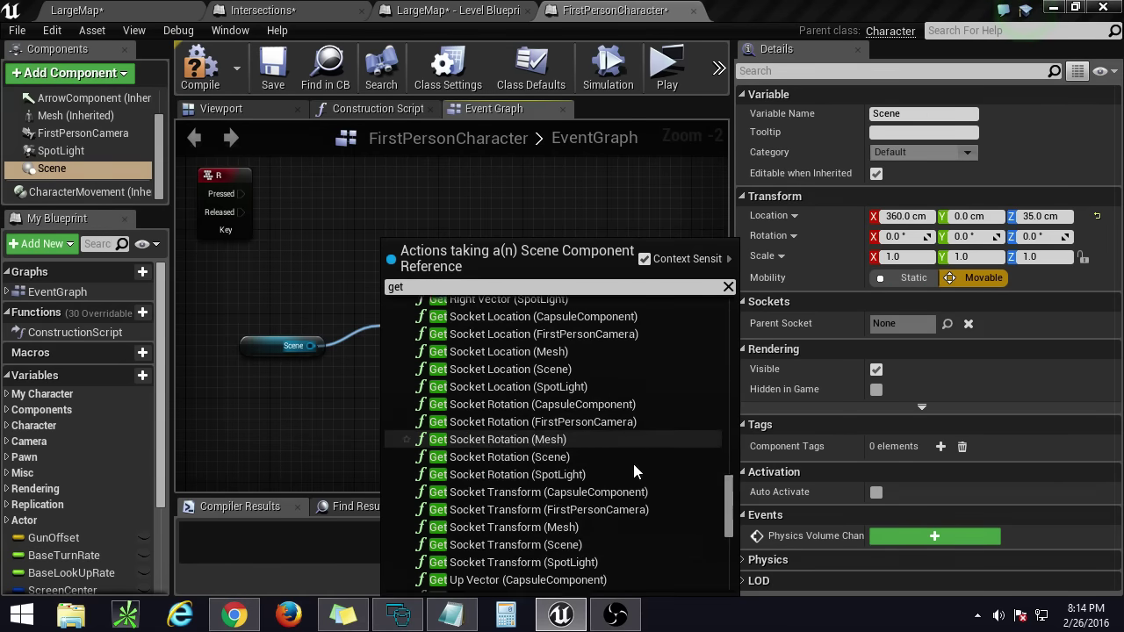
scroll(633, 474, up, 2)
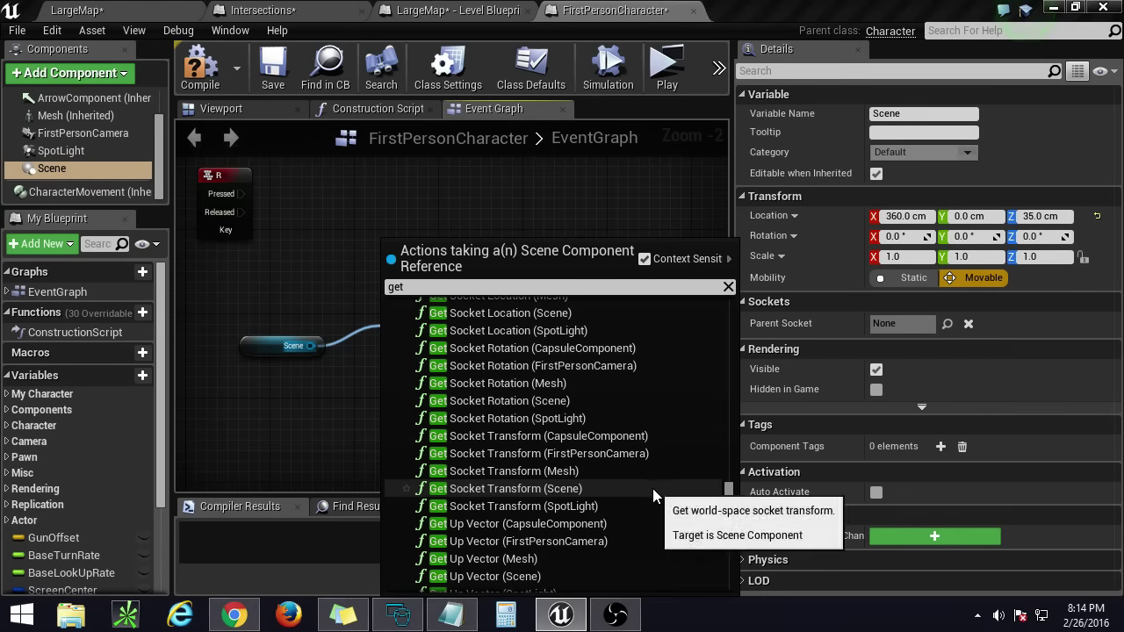
scroll(659, 500, down, 4)
scroll(663, 498, down, 3)
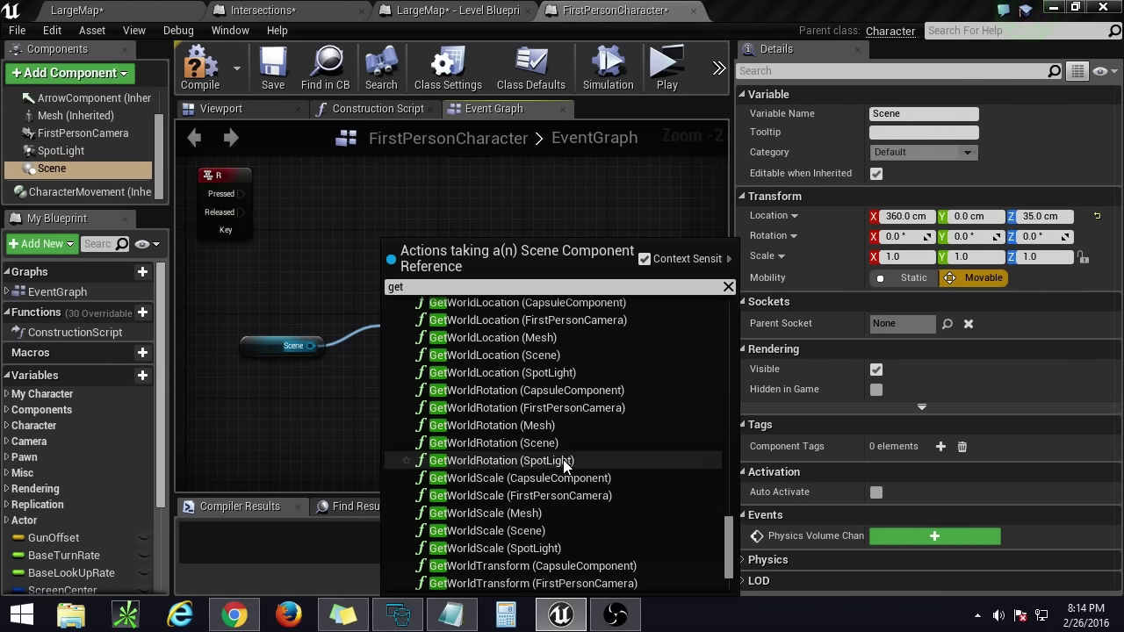
scroll(558, 470, up, 1)
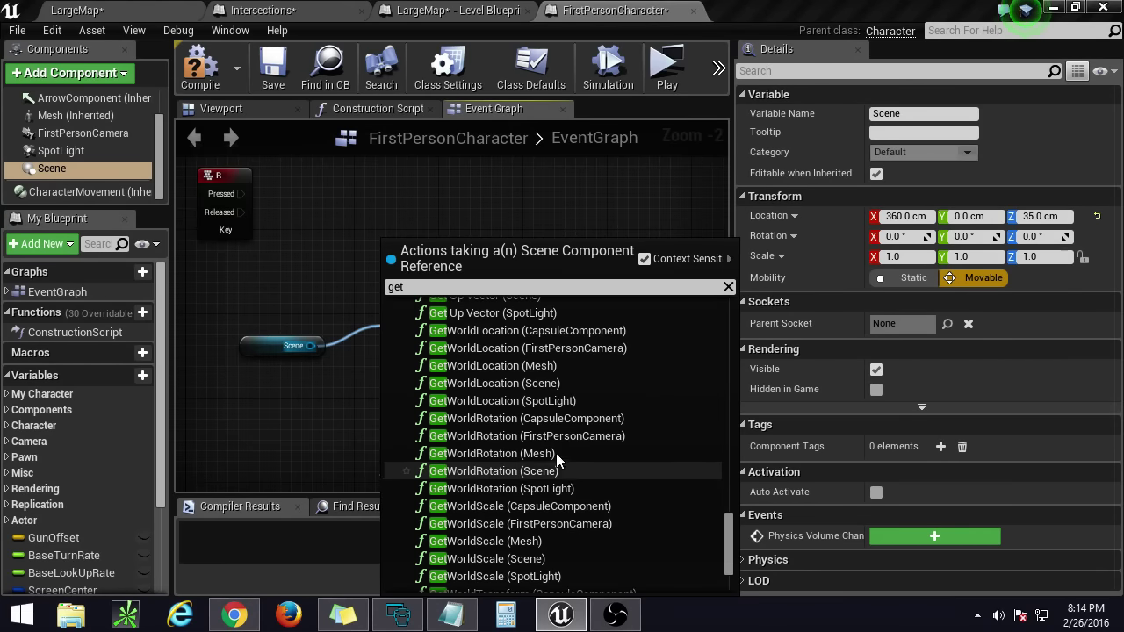
click(556, 388)
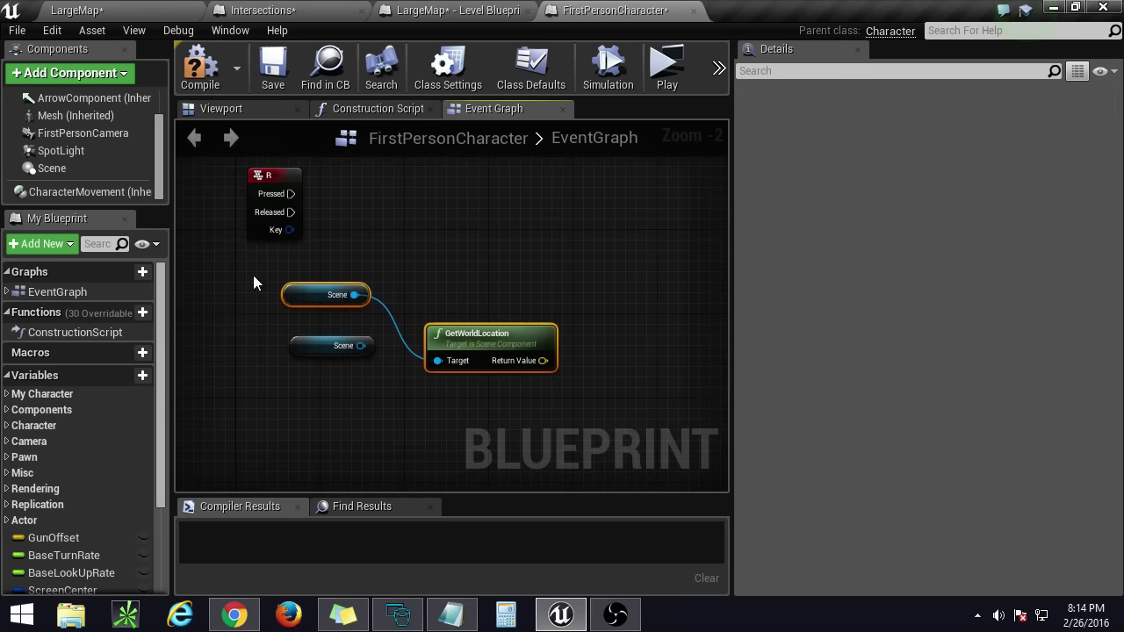
Step: Delete the unconnected duplicate Scene reference and arrange the remaining Scene and GetWorldLocation nodes below the R event
scroll(148, 172, down, 1)
click(310, 346)
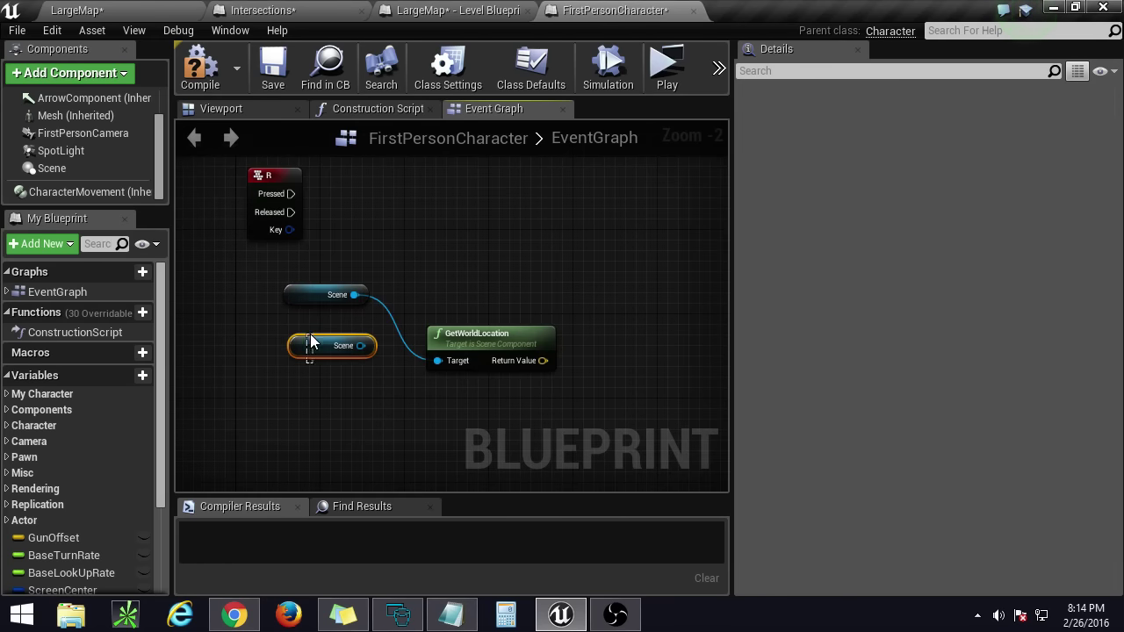
key(Delete)
drag(475, 339, 472, 290)
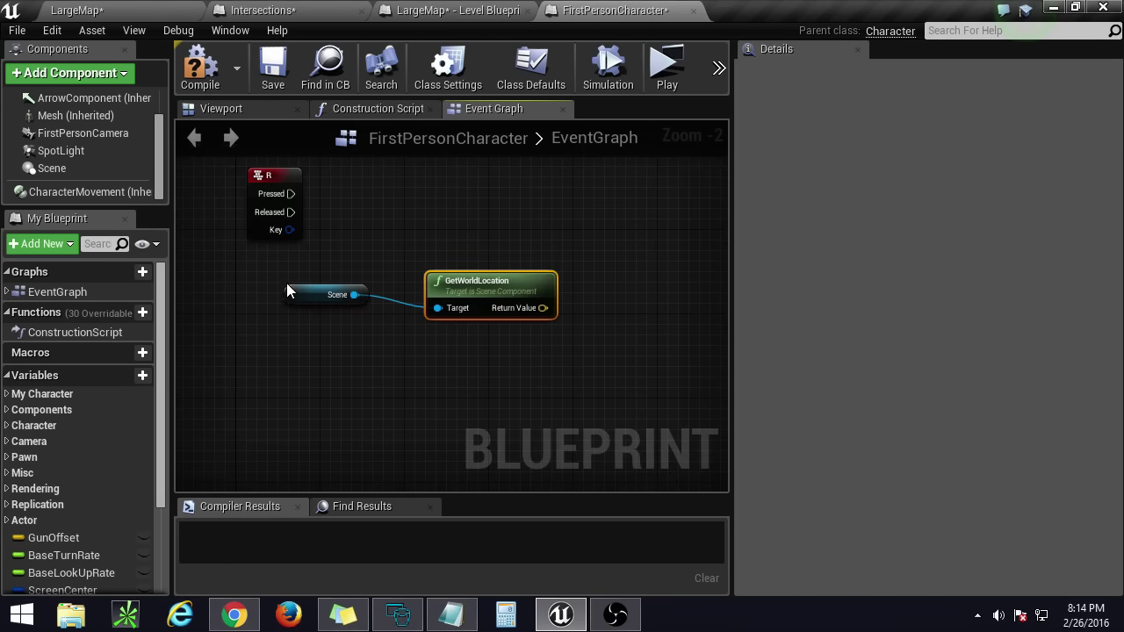
drag(304, 290, 248, 341)
drag(464, 291, 422, 343)
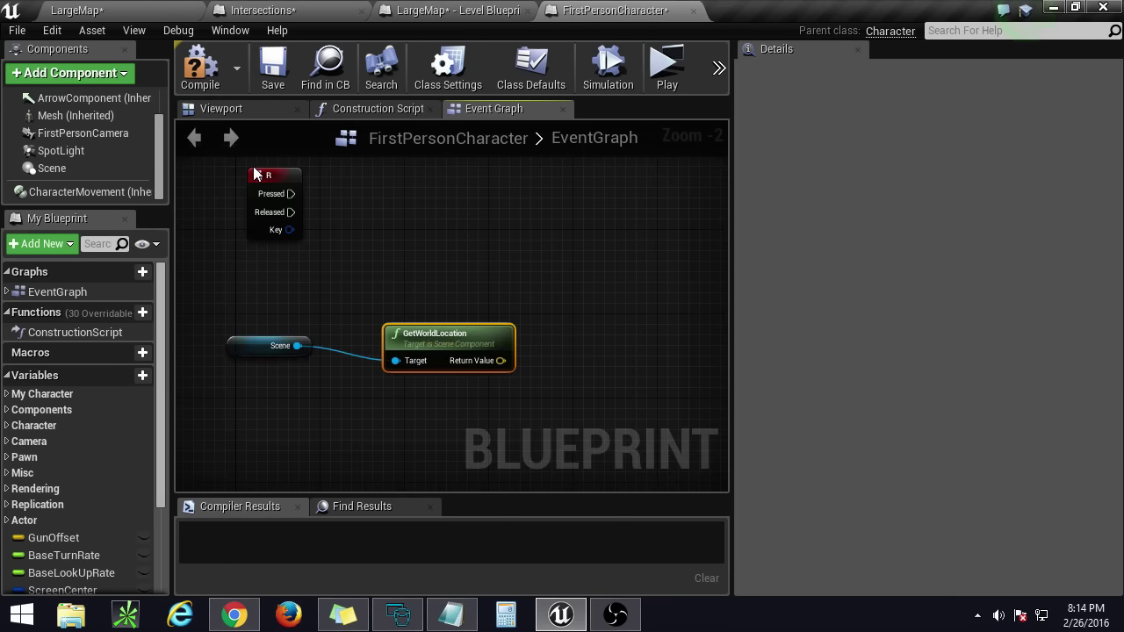
Step: Add a Spawn Actor from Class node, triggered by the R event's Pressed output, and feed its Spawn Transform from GetWorldLocation's Return Value
right_click(385, 231)
text(spo)
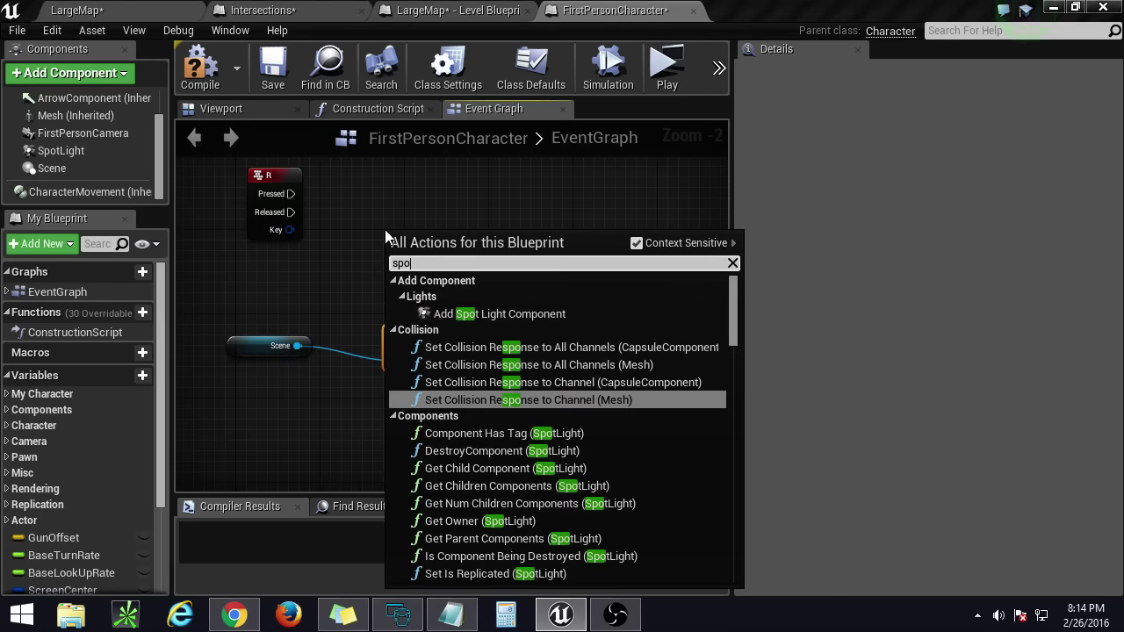
key(BackSpace)
text(awn)
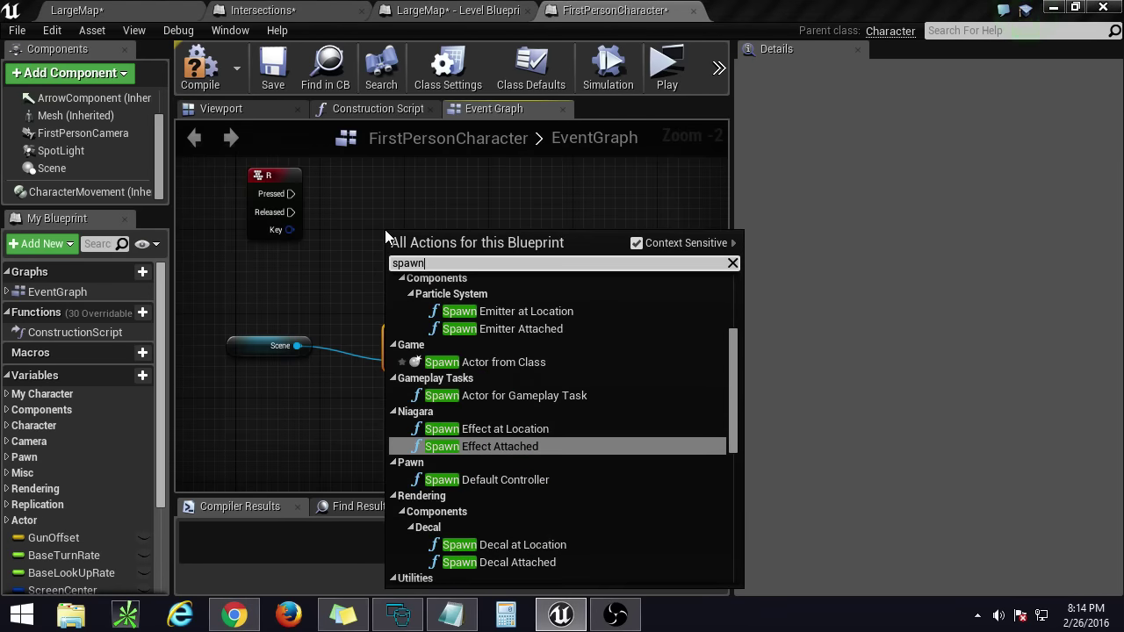
click(456, 362)
drag(451, 248, 514, 216)
drag(290, 193, 570, 200)
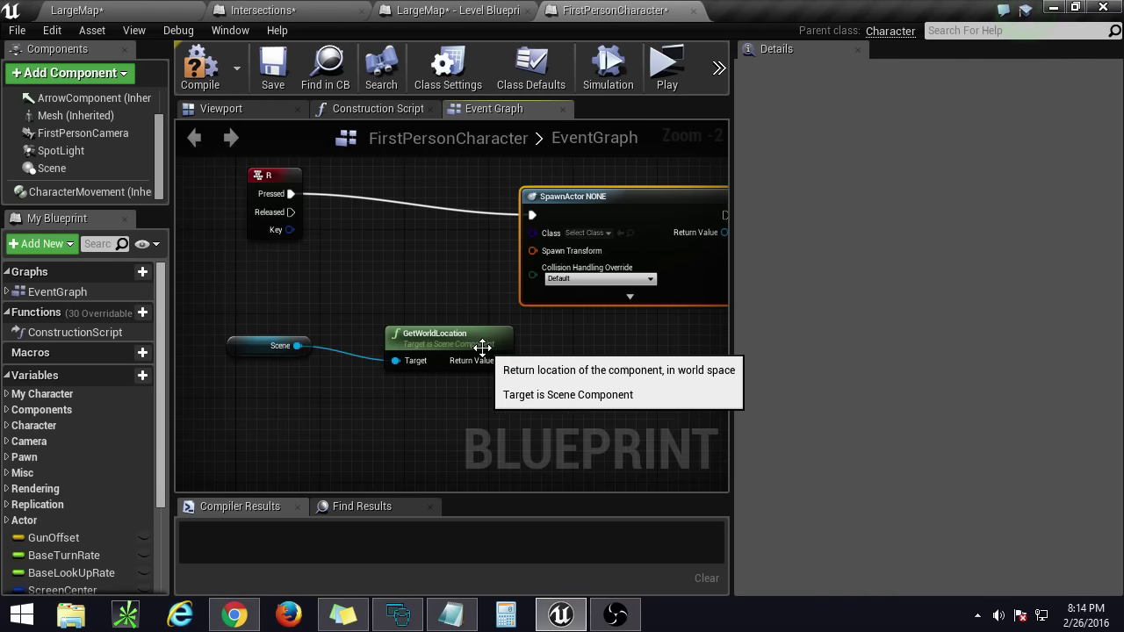
drag(479, 344, 534, 253)
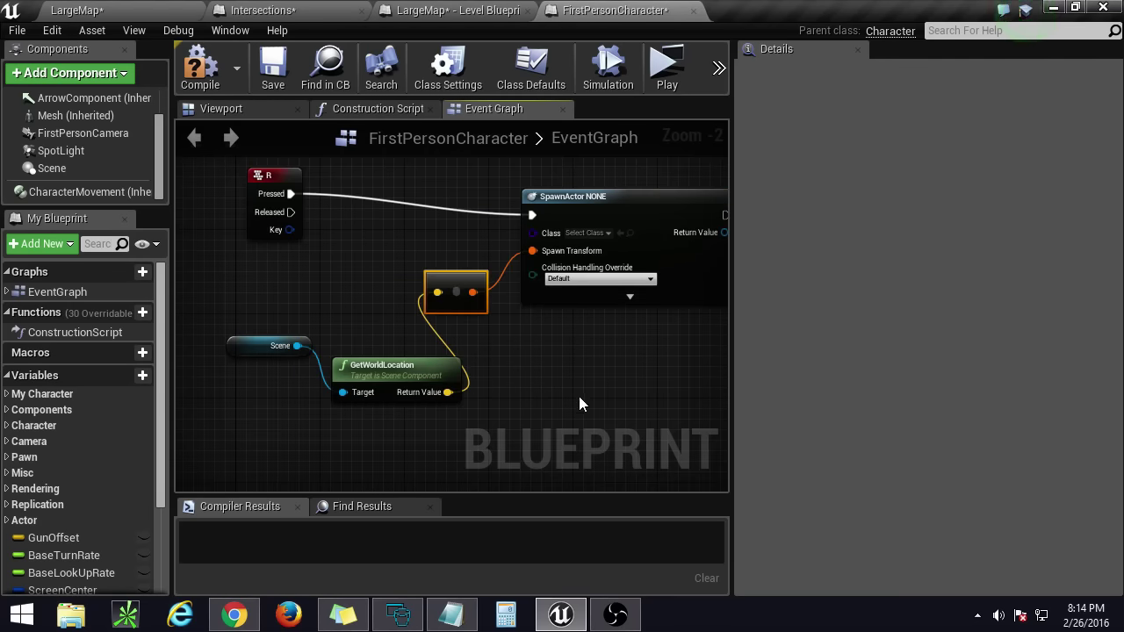
Step: Set the SpawnActor node's class to CrowdChar and compile the blueprint
click(604, 233)
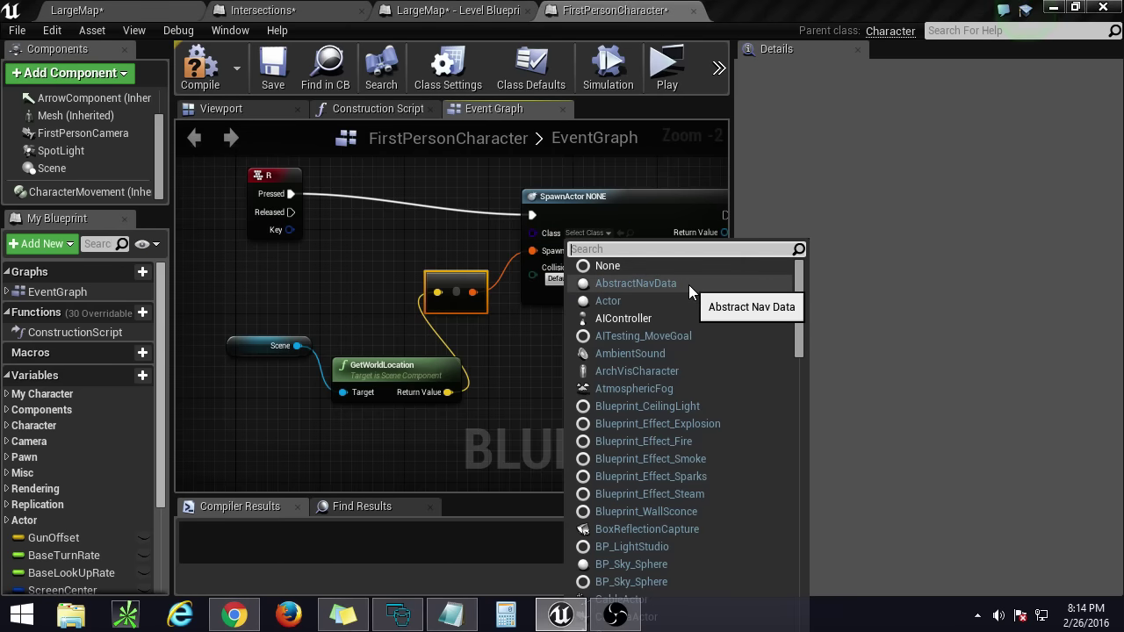
text(cro)
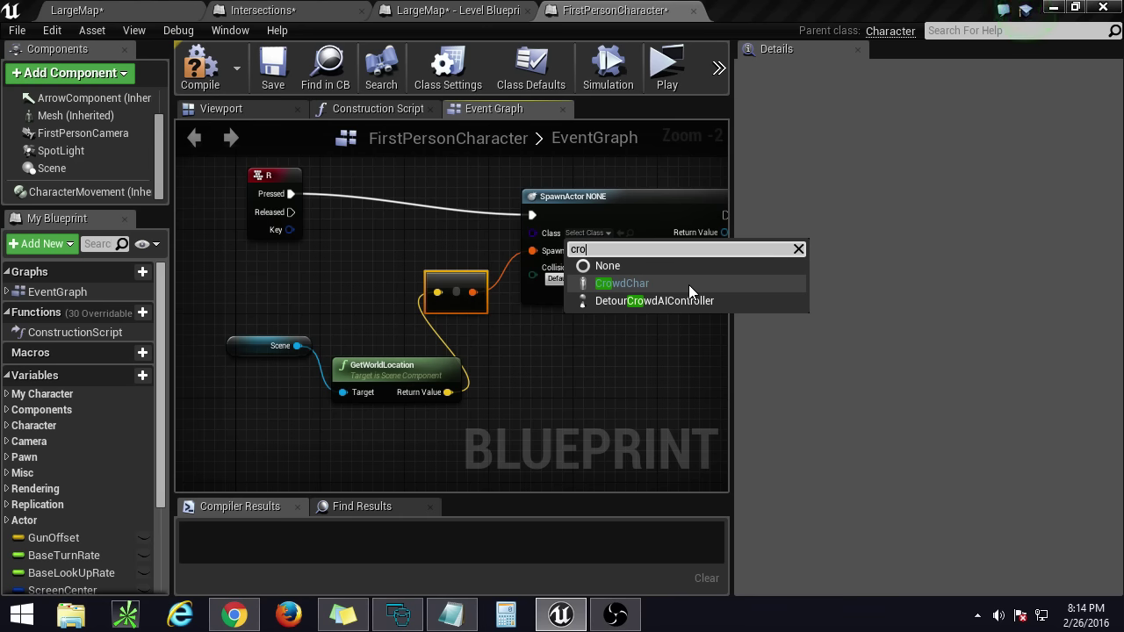
click(663, 284)
right_drag(611, 352, 482, 368)
click(627, 231)
scroll(602, 316, up, 2)
scroll(482, 368, down, 1)
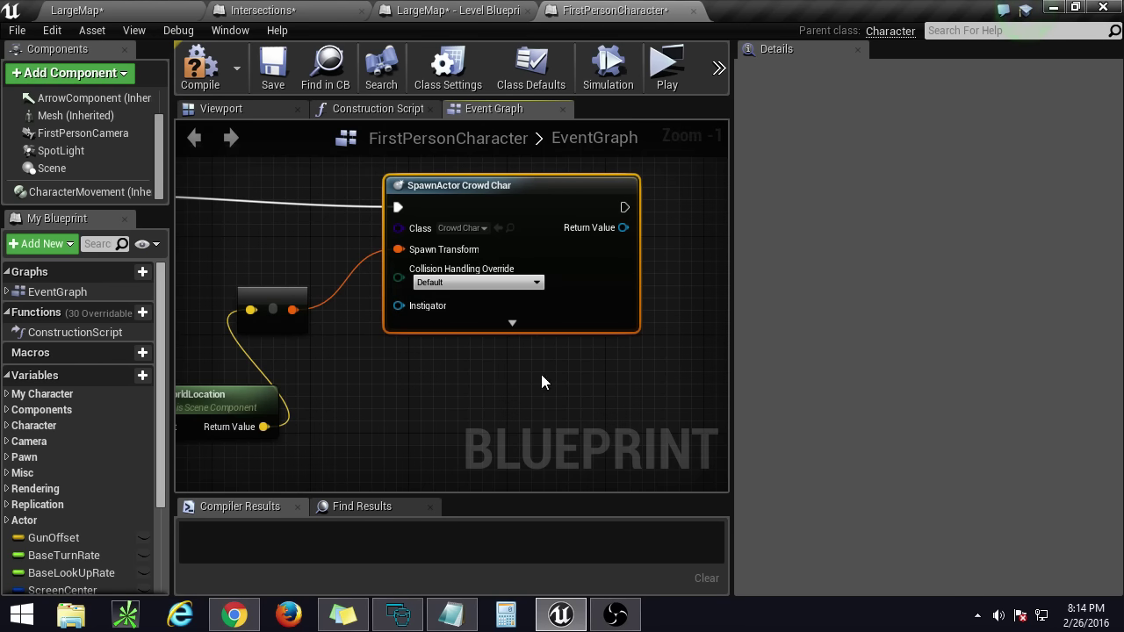
scroll(553, 390, down, 3)
click(201, 66)
Step: Play-test the LargeMap level, spawn several crowd characters, look at them from a distance and end the play session
click(136, 12)
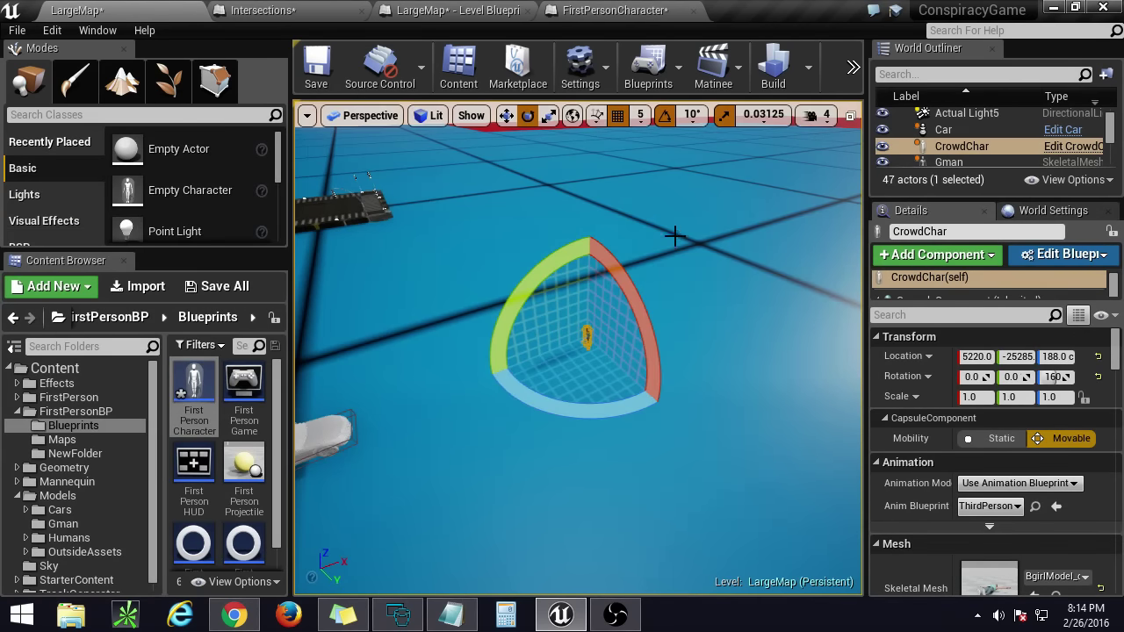
drag(293, 351, 253, 351)
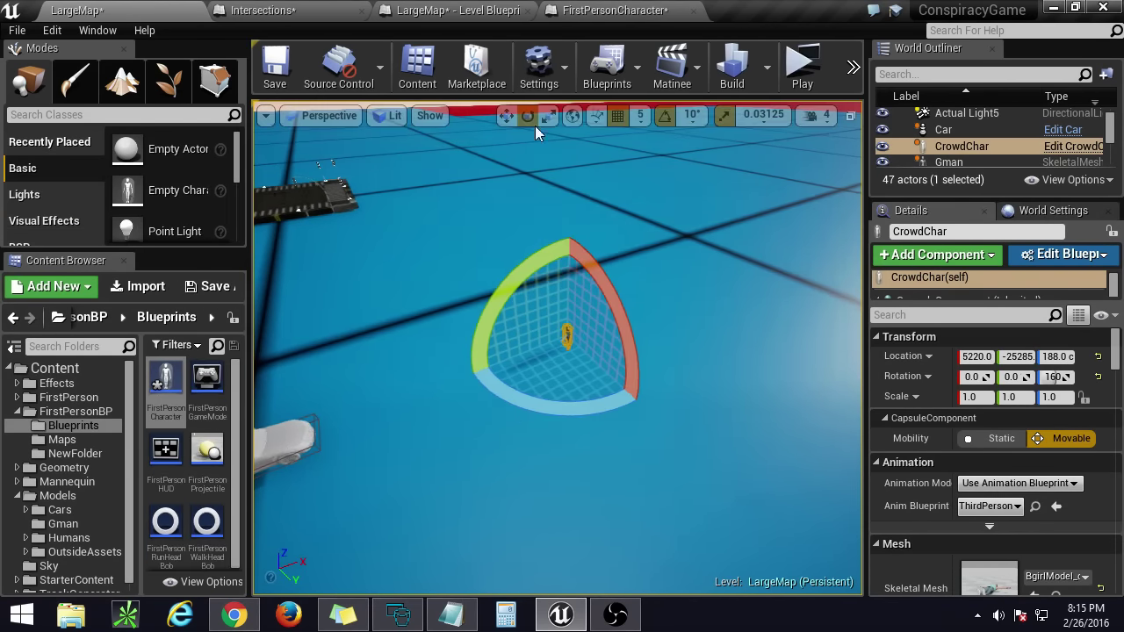
click(799, 62)
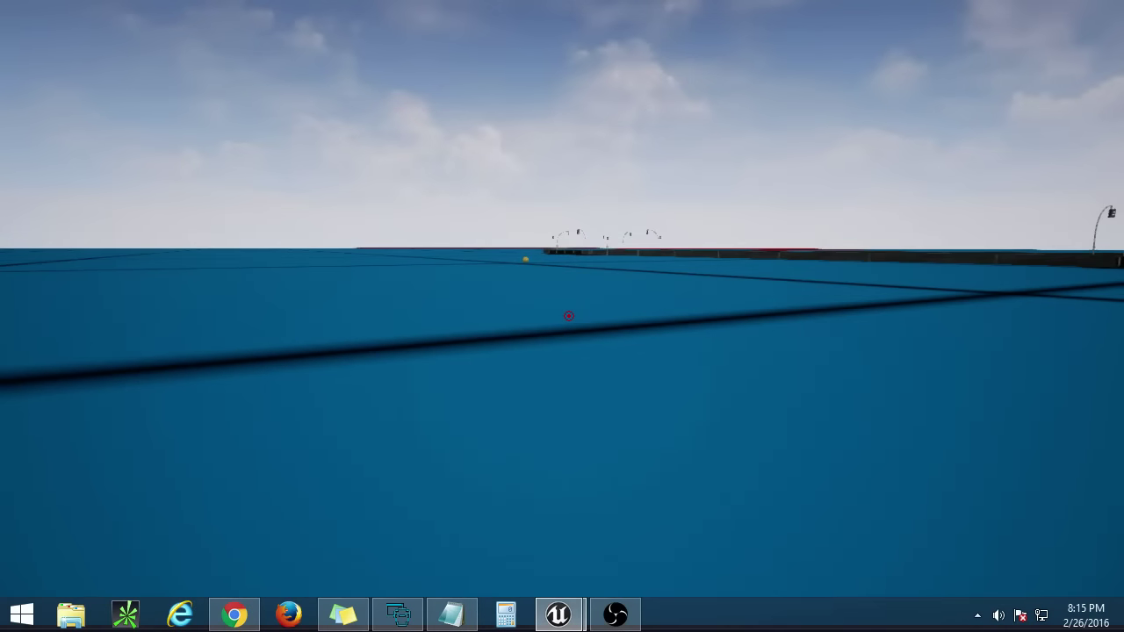
click(568, 316)
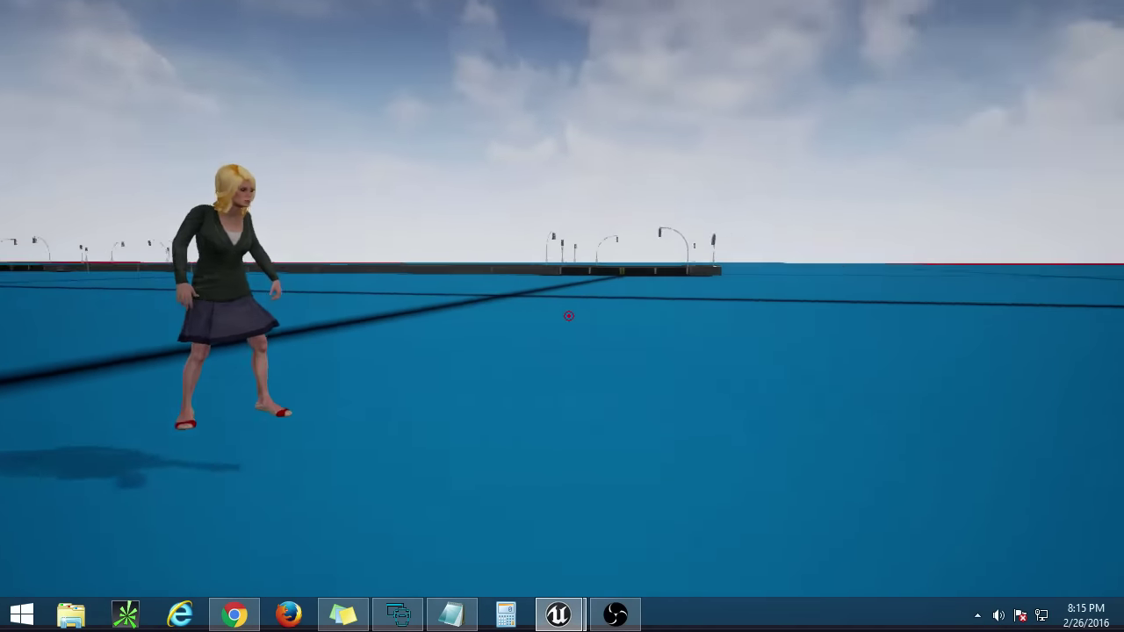
click(568, 316)
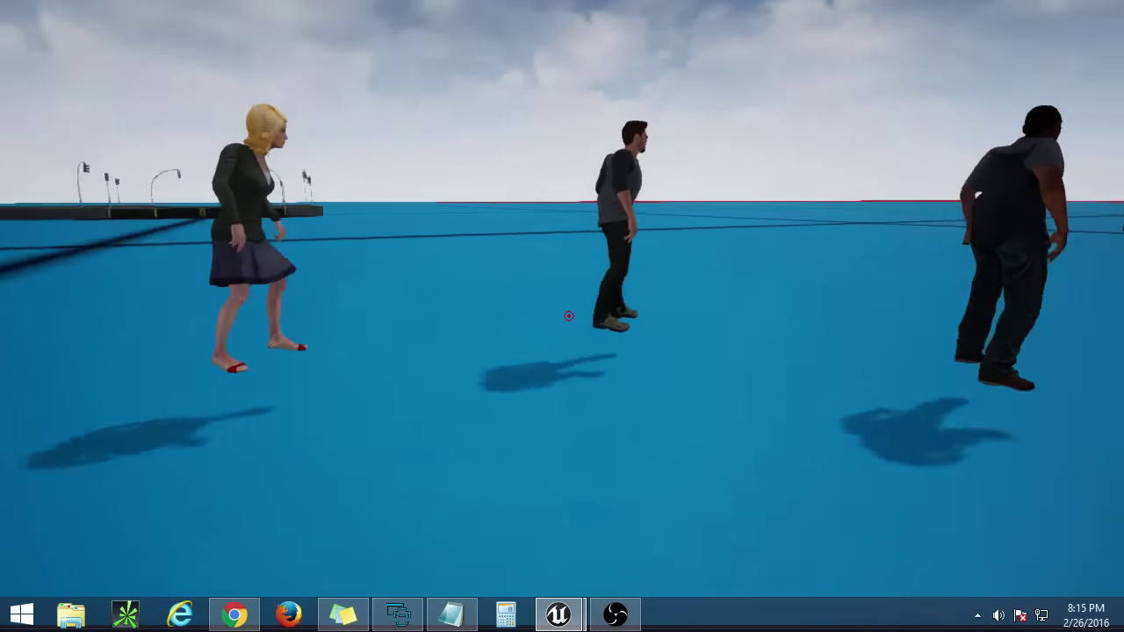
key(w)
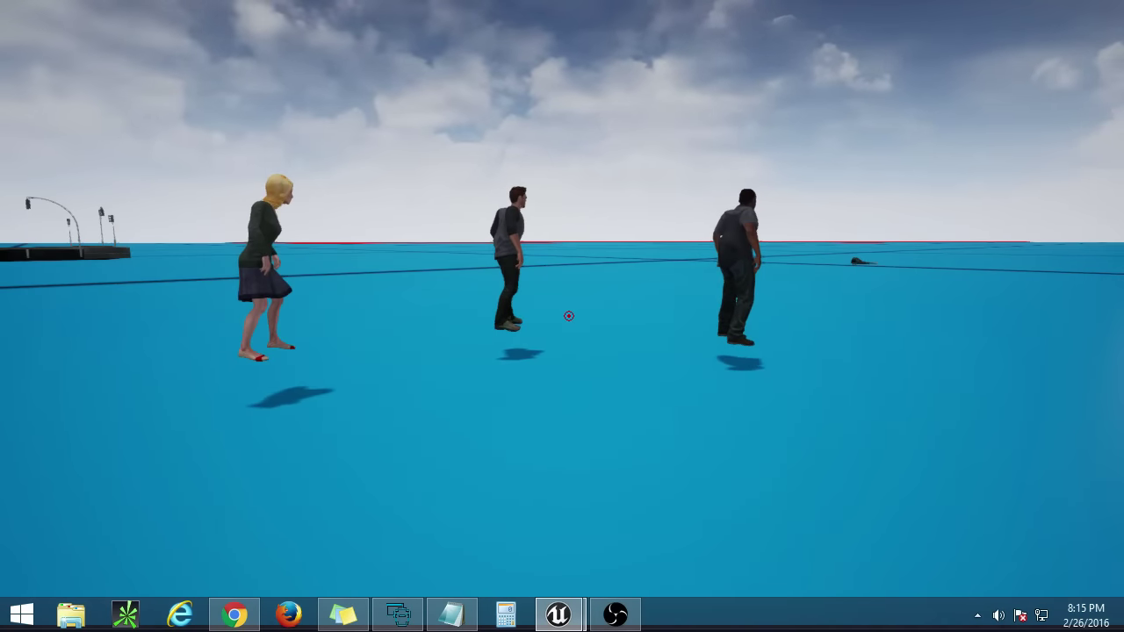
key(Escape)
key(Escape)
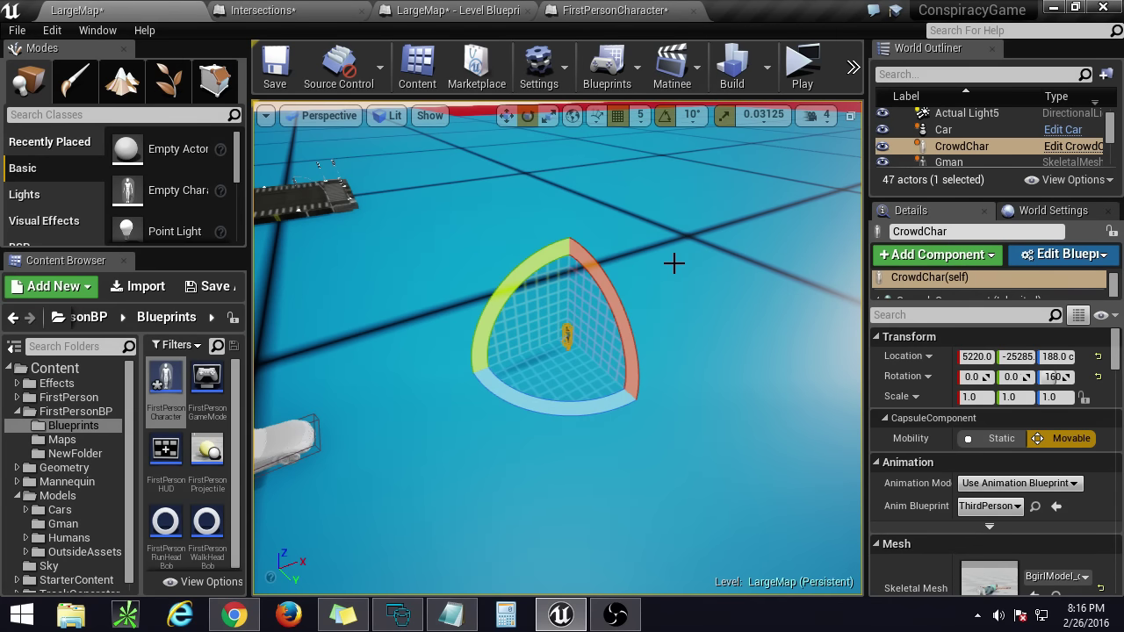
Step: Open the CrowdChar blueprint from the Models folder and check the available options for its AI Controller Class
right_drag(637, 316, 563, 348)
key(w)
key(w)
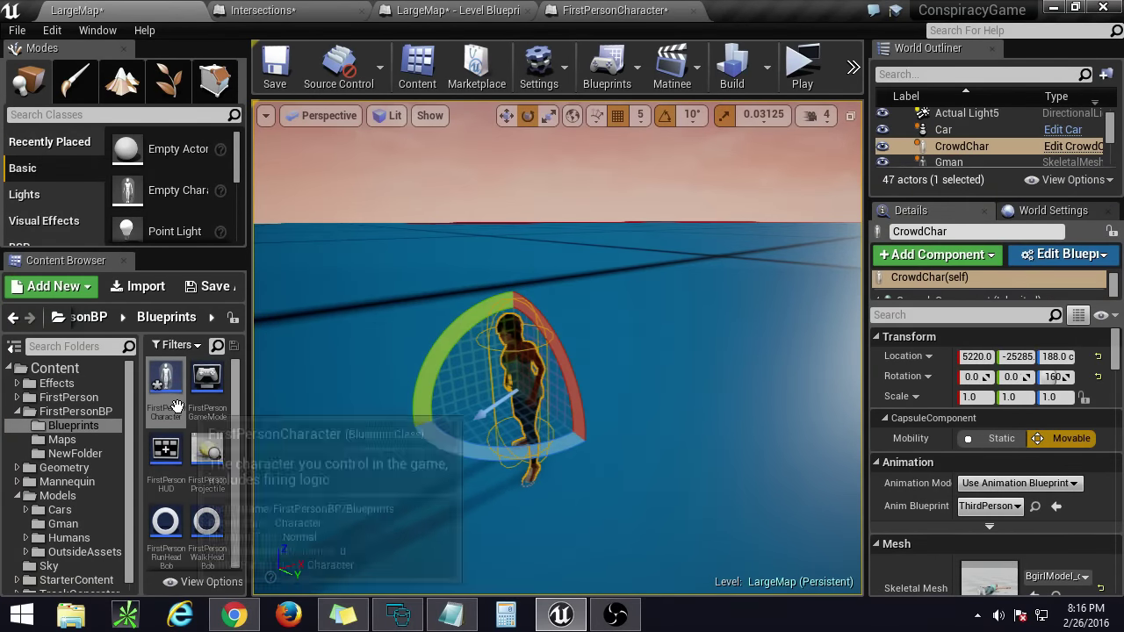
scroll(94, 495, down, 1)
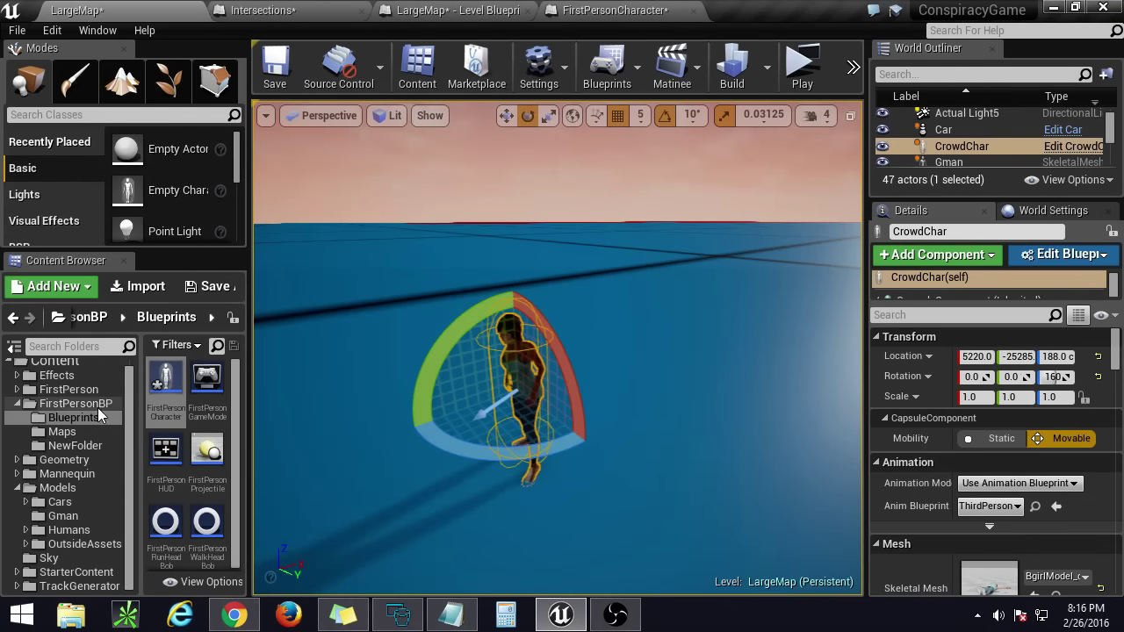
click(76, 488)
double_click(175, 526)
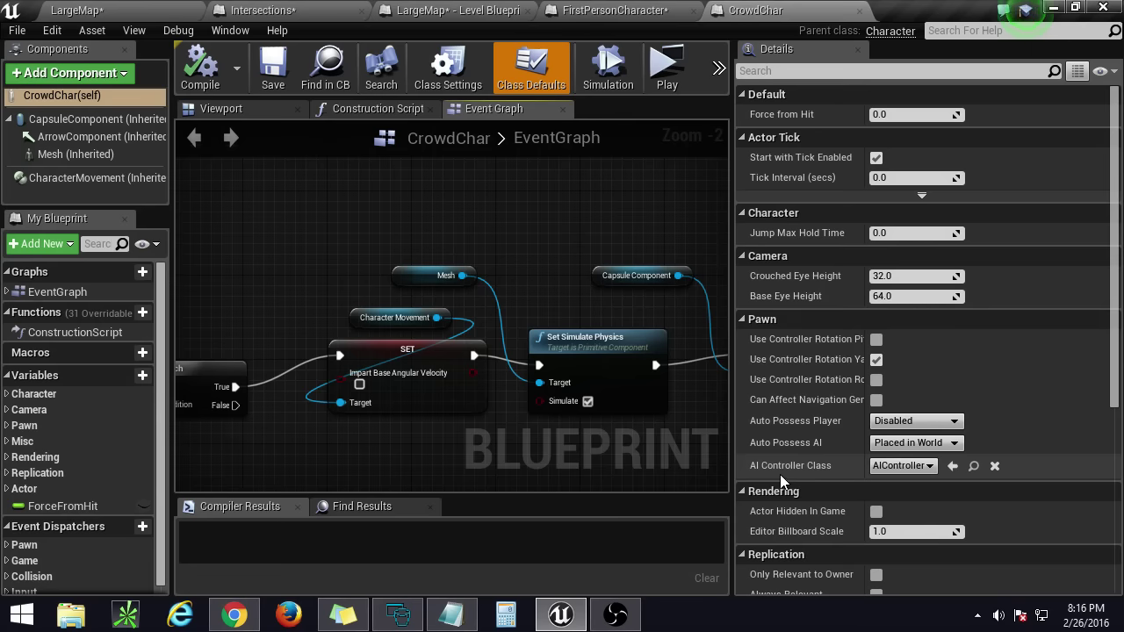
click(913, 466)
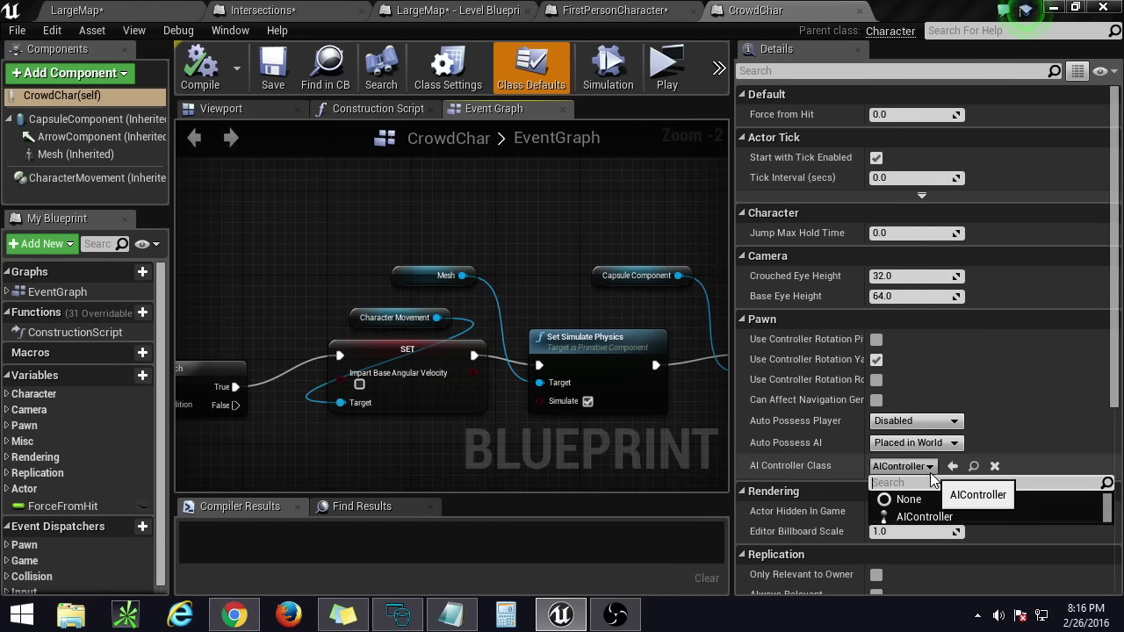
click(908, 470)
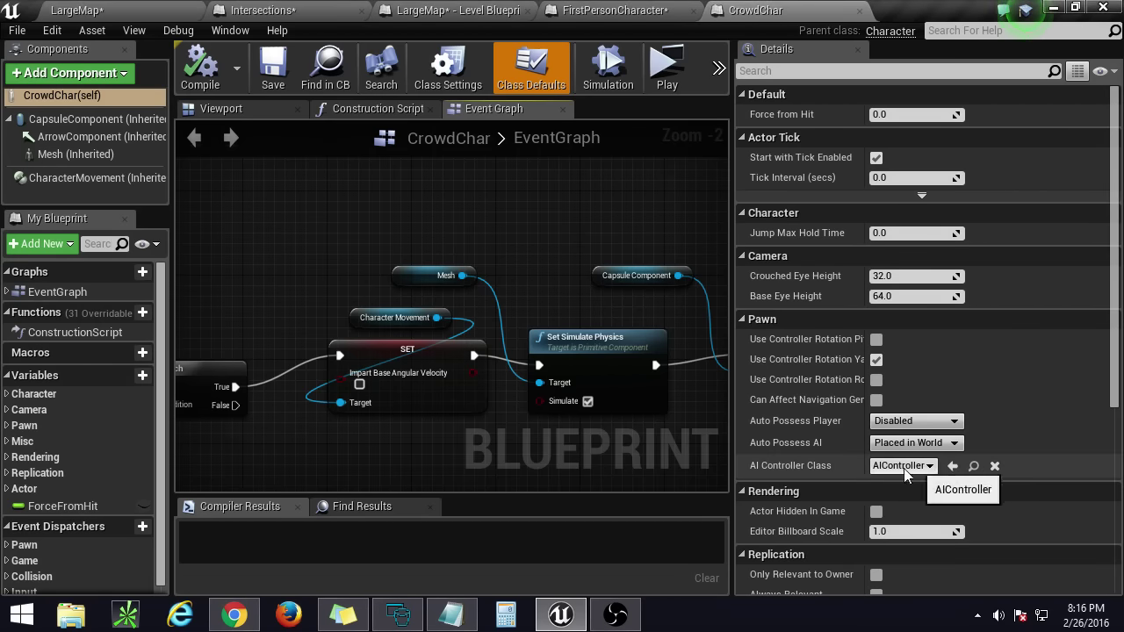
Step: Return to the FirstPersonCharacter graph and search the actions for the SpawnActor node's Return Value for a possess function
click(599, 15)
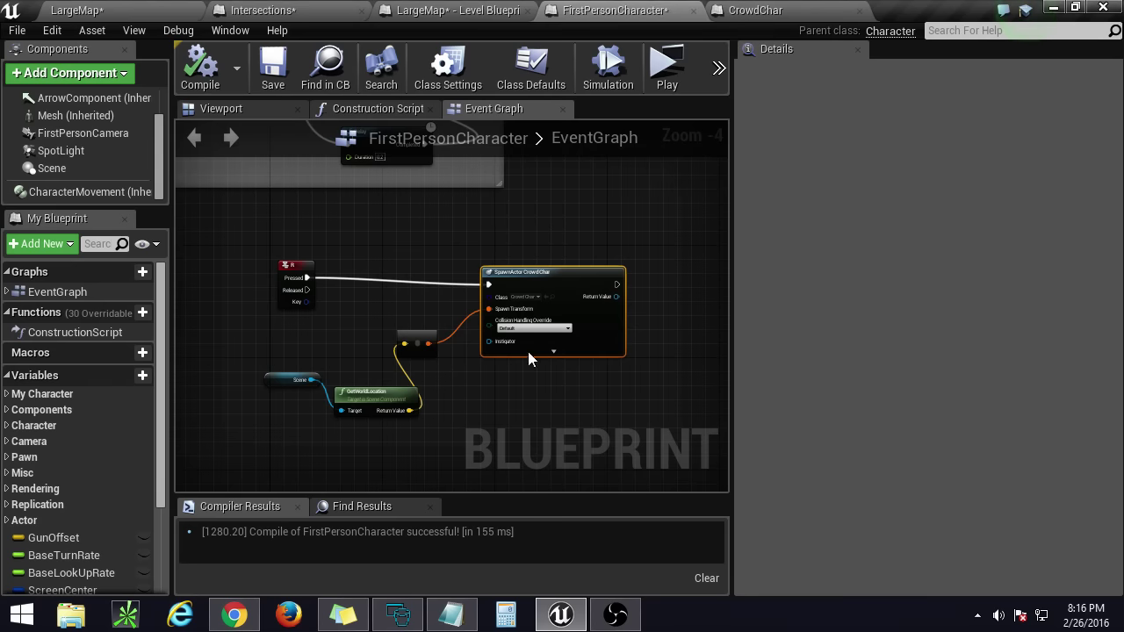
right_drag(548, 398, 457, 393)
scroll(456, 392, up, 3)
right_drag(550, 338, 371, 397)
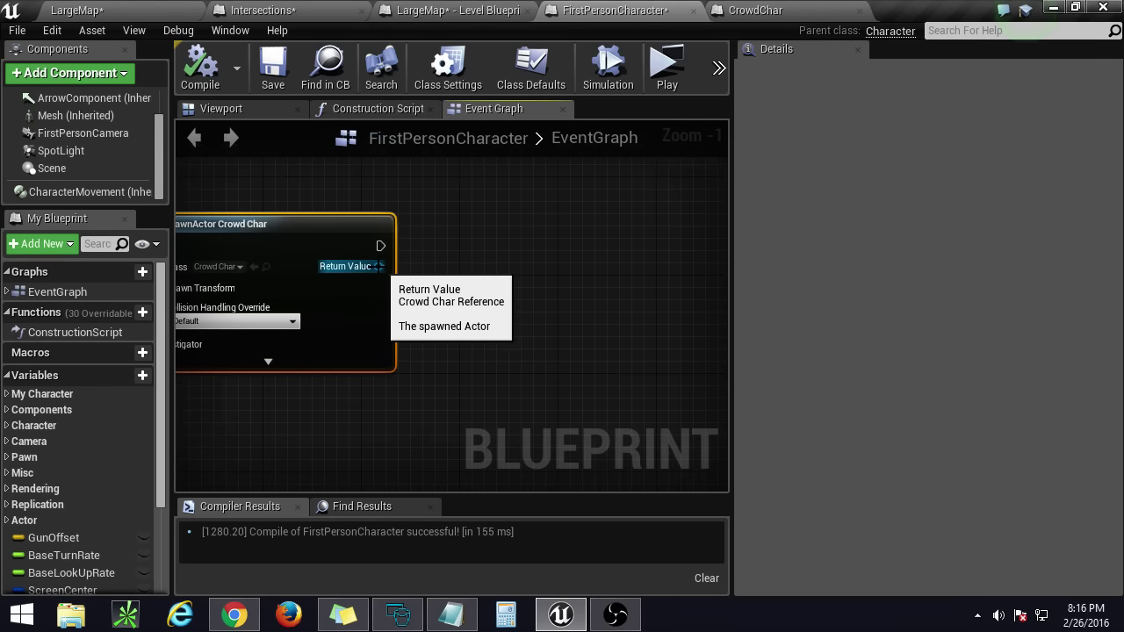
drag(380, 266, 535, 315)
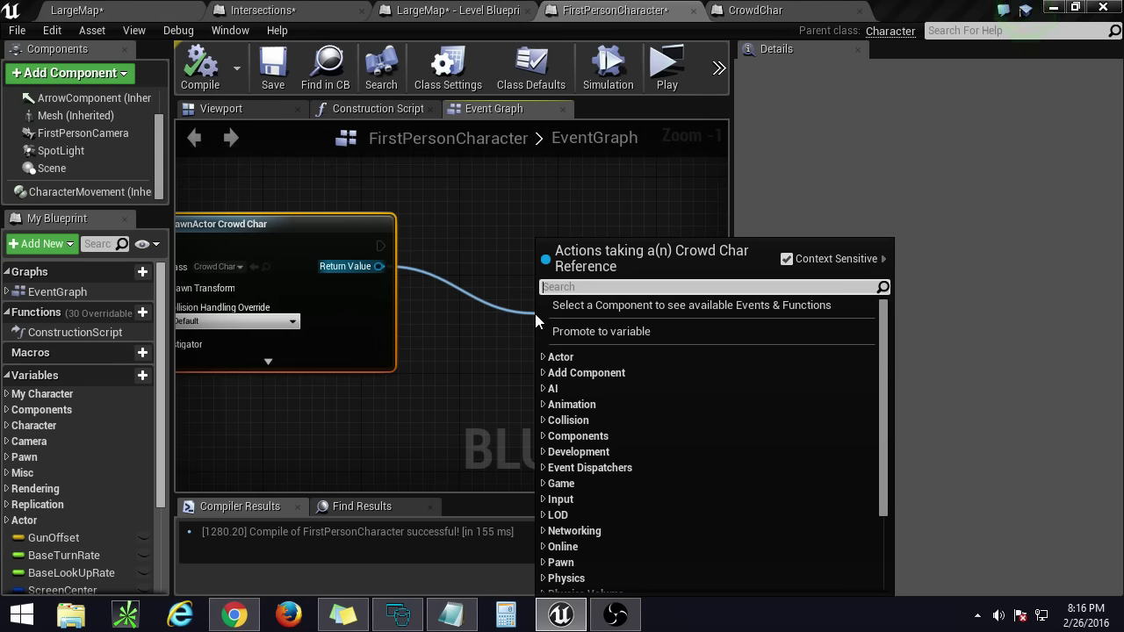
text(posess)
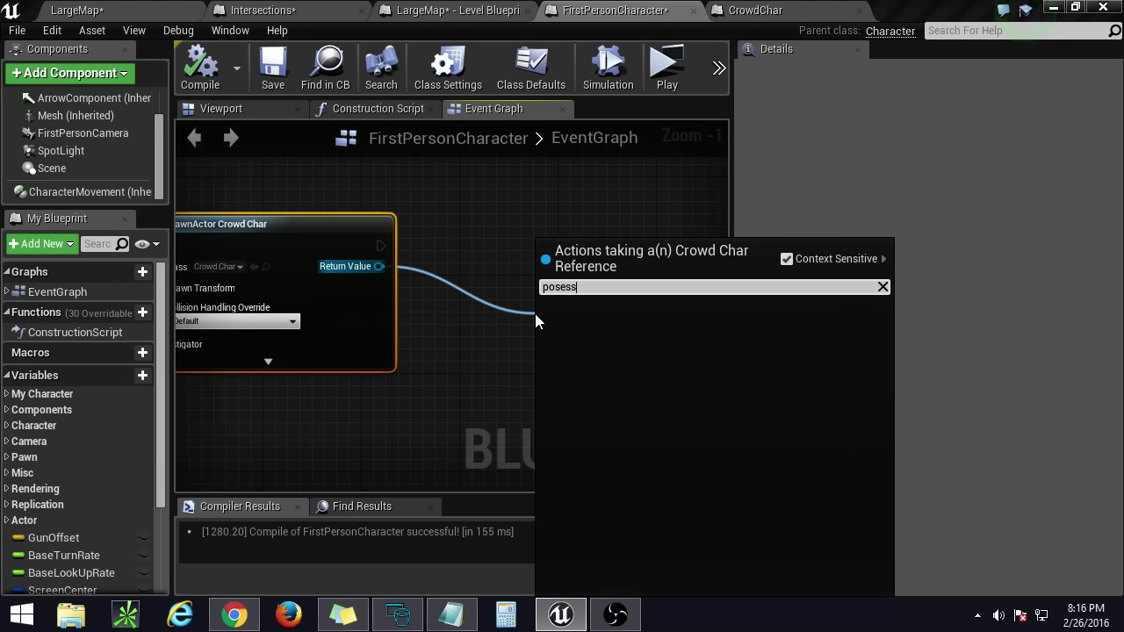
key(BackSpace)
key(BackSpace)
key(BackSpace)
key(BackSpace)
text(ss)
key(BackSpace)
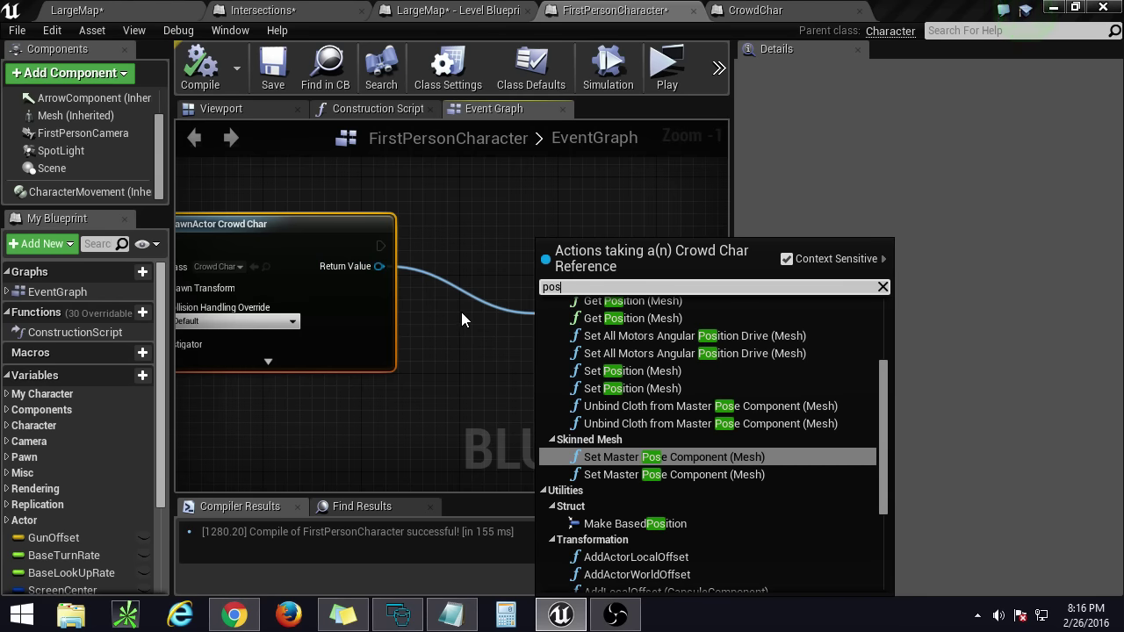
scroll(662, 382, up, 3)
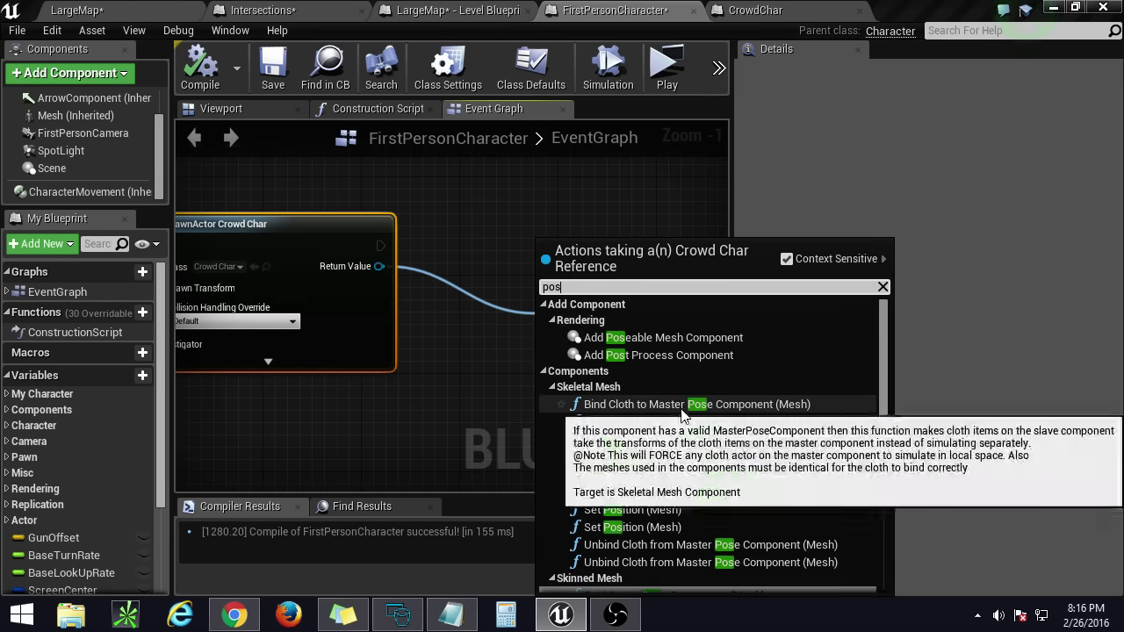
click(457, 377)
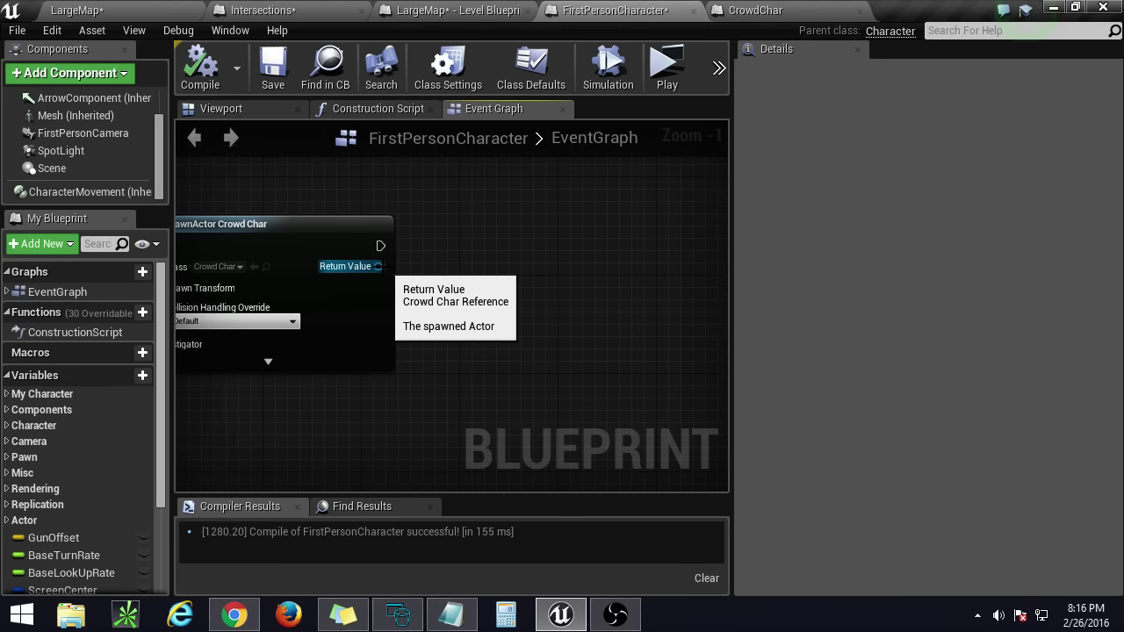
Step: Add a Cast To CrowdChar node from the SpawnActor node's Return Value and place it beside that node
right_drag(401, 372, 453, 359)
drag(408, 261, 490, 279)
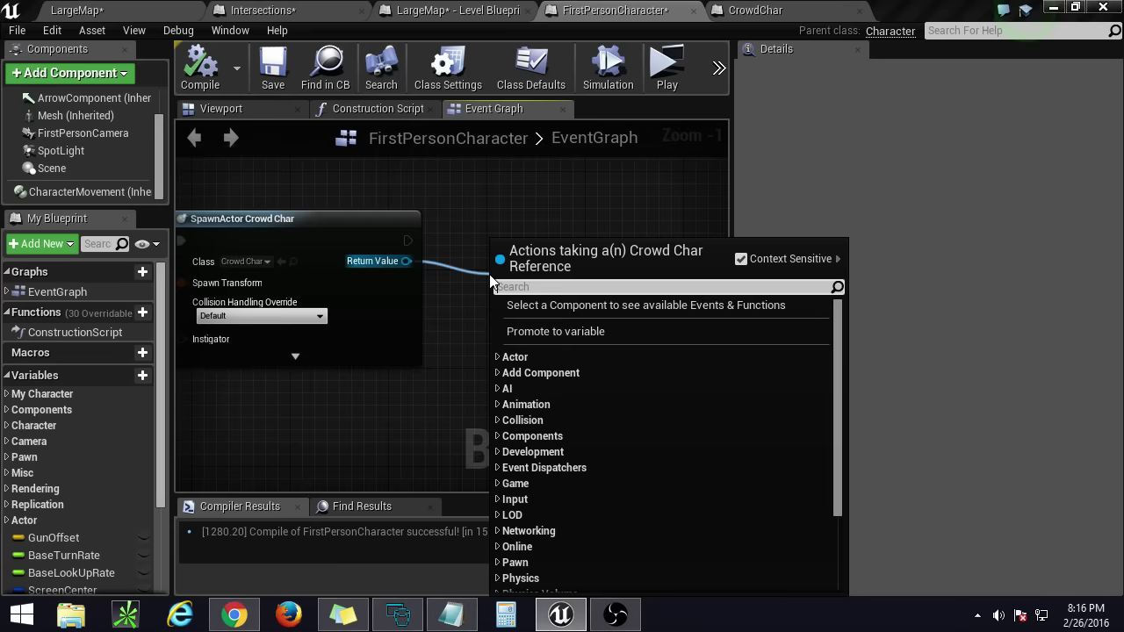
text(cast)
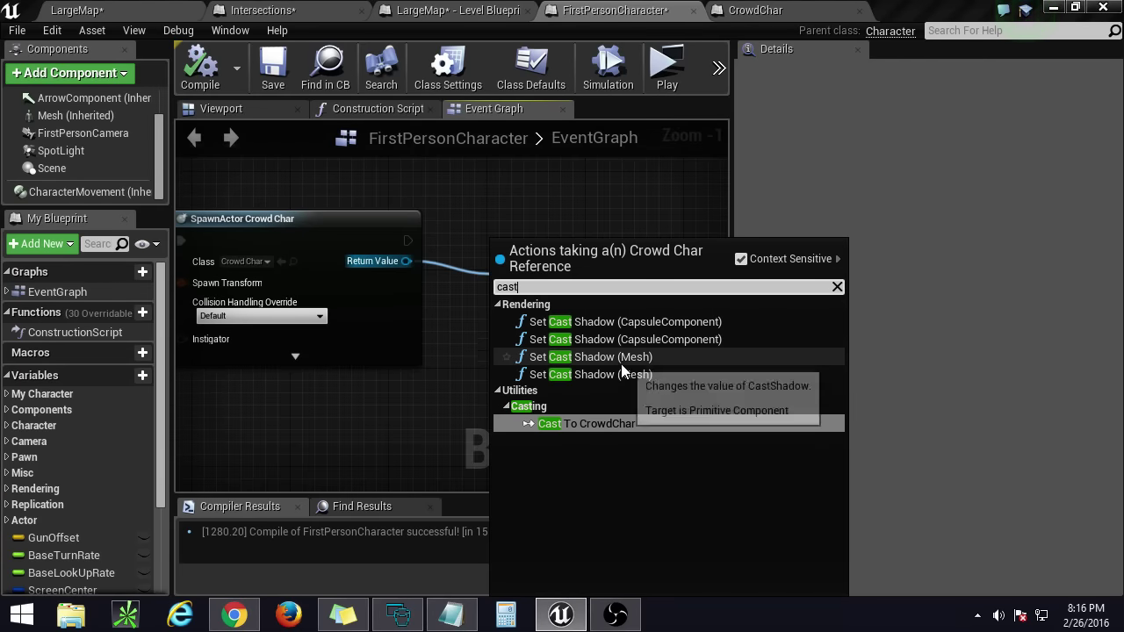
click(625, 422)
drag(554, 262, 566, 249)
Step: Search the actions for the cast node's As Crowd Char output for "poss"
right_drag(592, 403, 422, 336)
drag(467, 251, 507, 275)
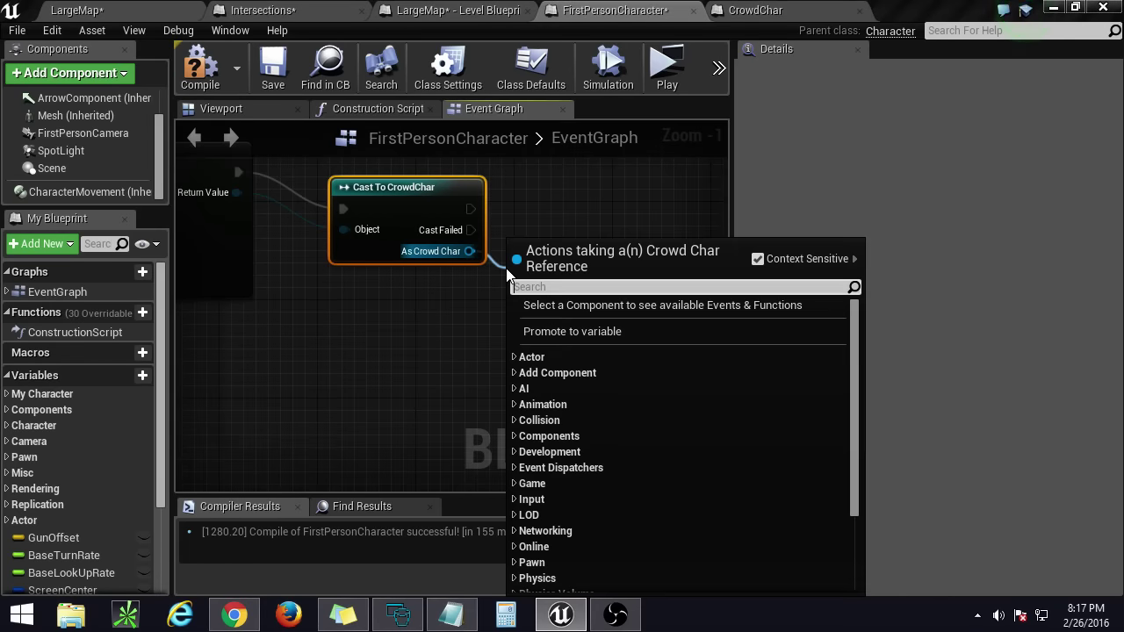
text(pos)
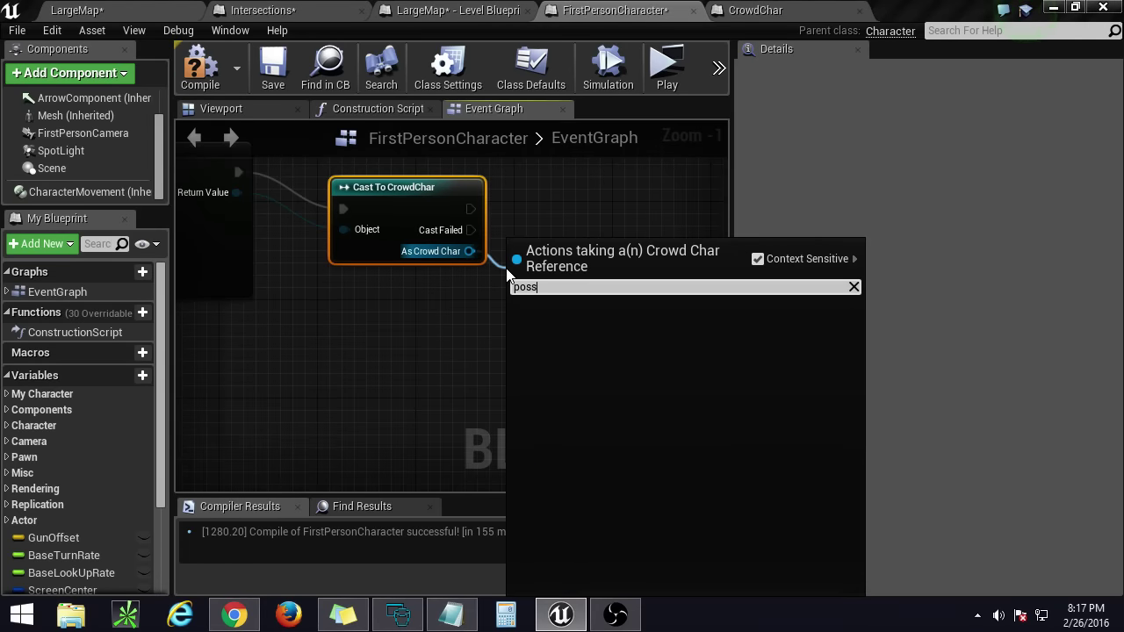
click(428, 292)
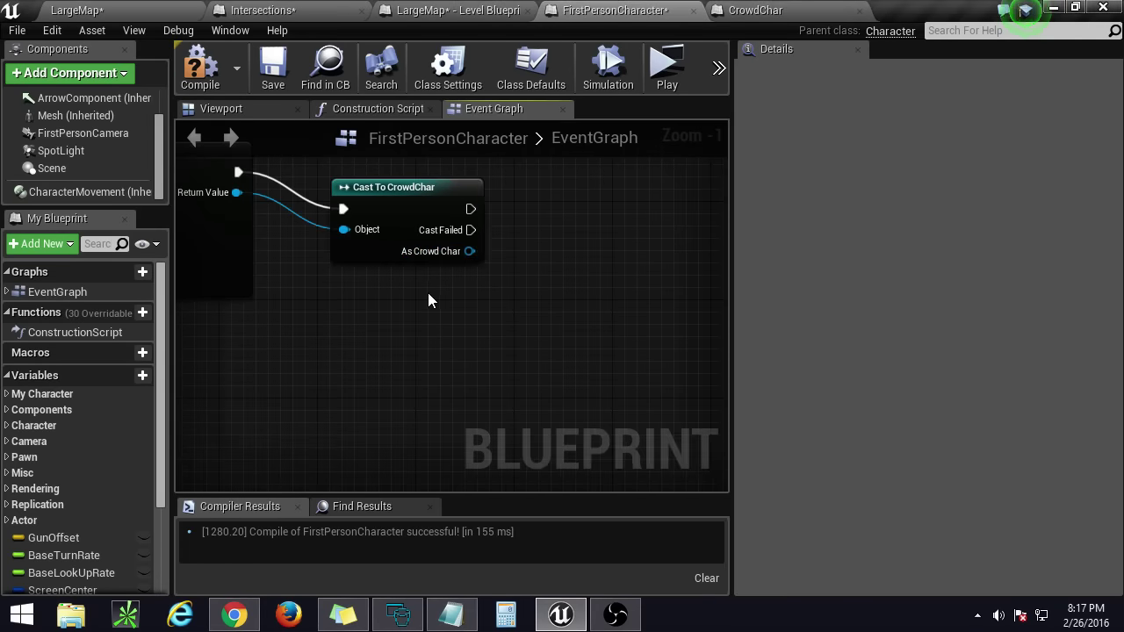
Step: Add a Get Controller node below the cast and create a Possess node from its Return Value
right_click(369, 323)
text(getcont)
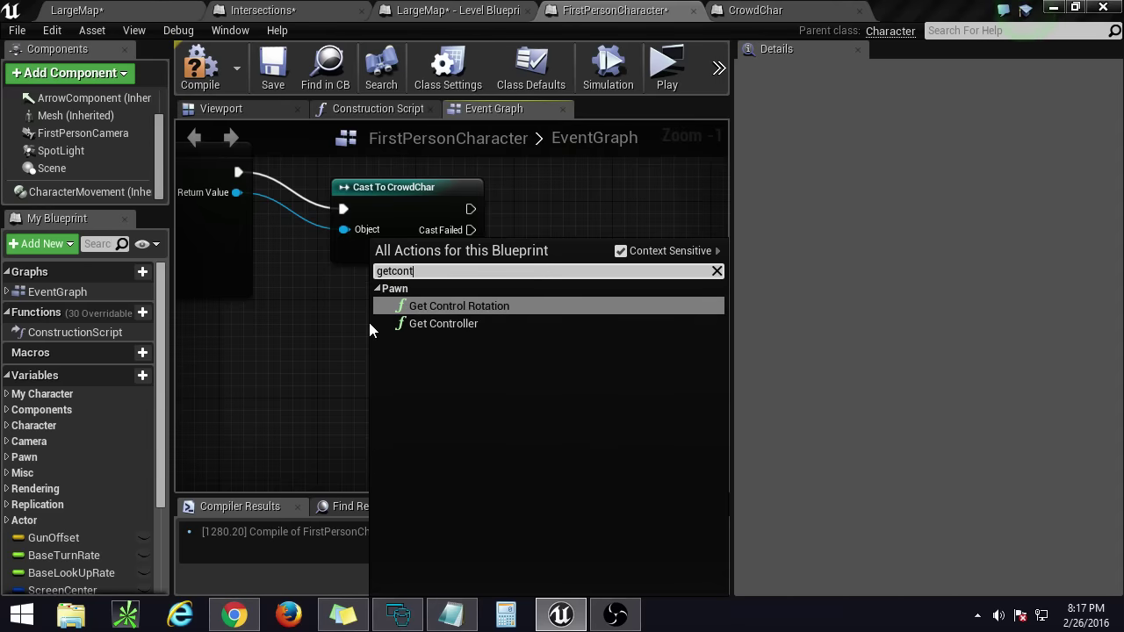
key(Down)
key(Return)
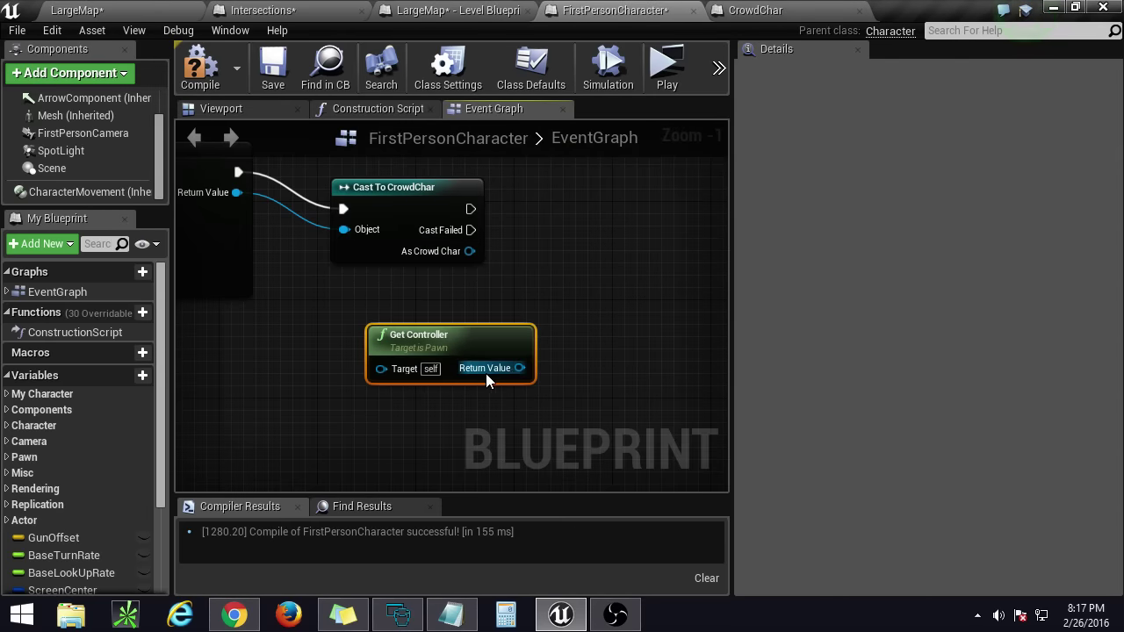
drag(520, 368, 570, 321)
text(poss)
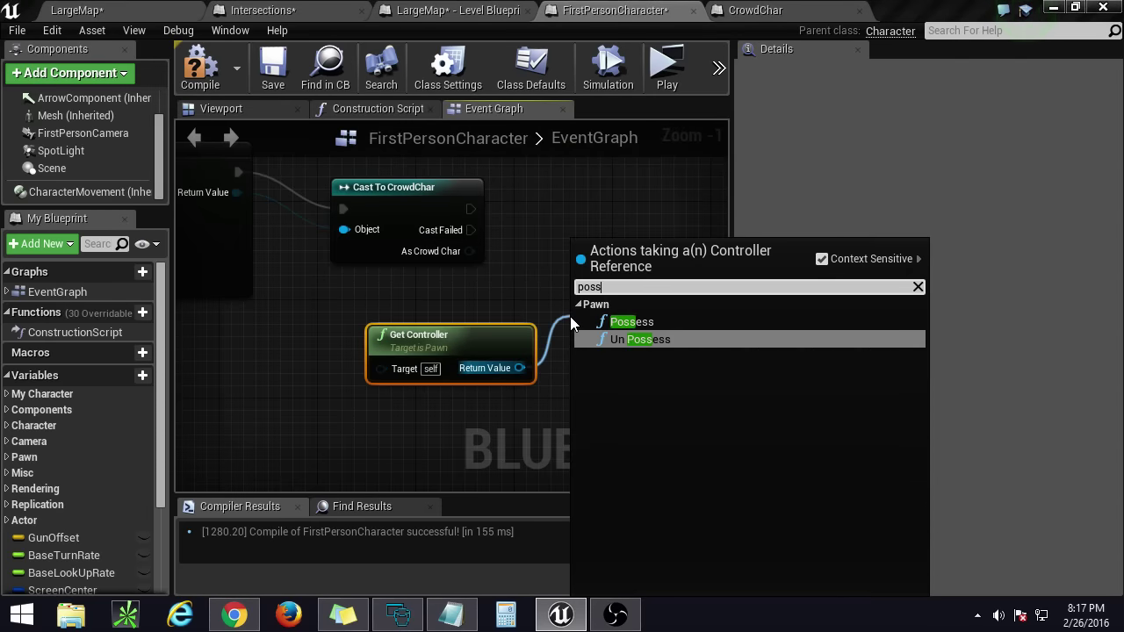
key(Up)
key(Return)
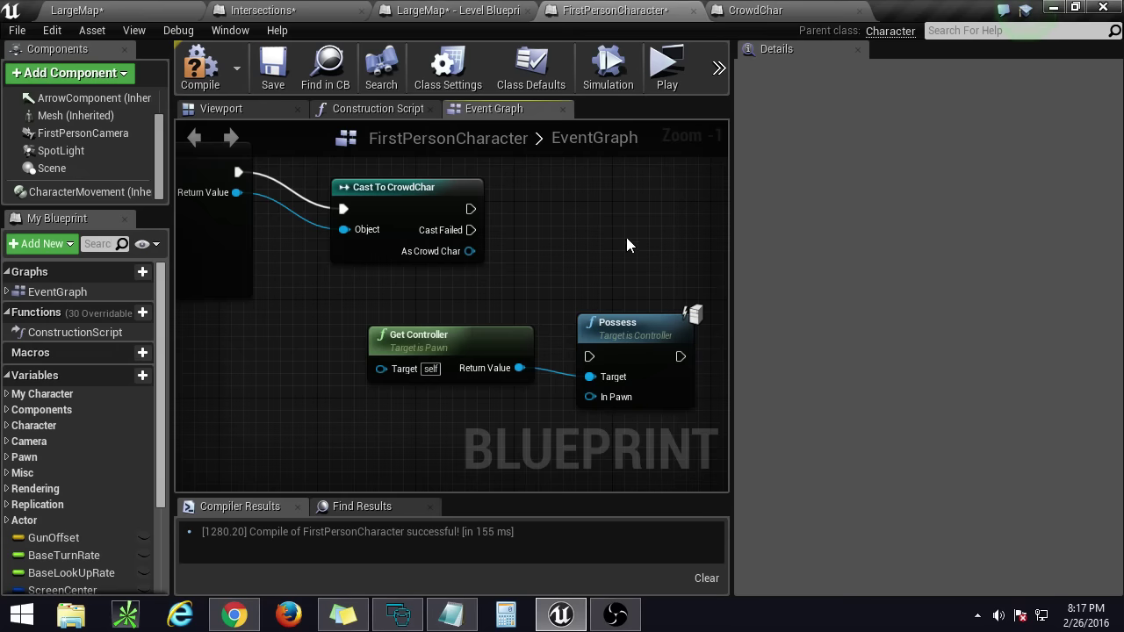
Step: Connect As Crowd Char to the Possess node's In Pawn input and rearrange the Get Controller and Possess nodes
drag(481, 251, 591, 396)
right_drag(647, 434, 505, 418)
drag(366, 349, 352, 373)
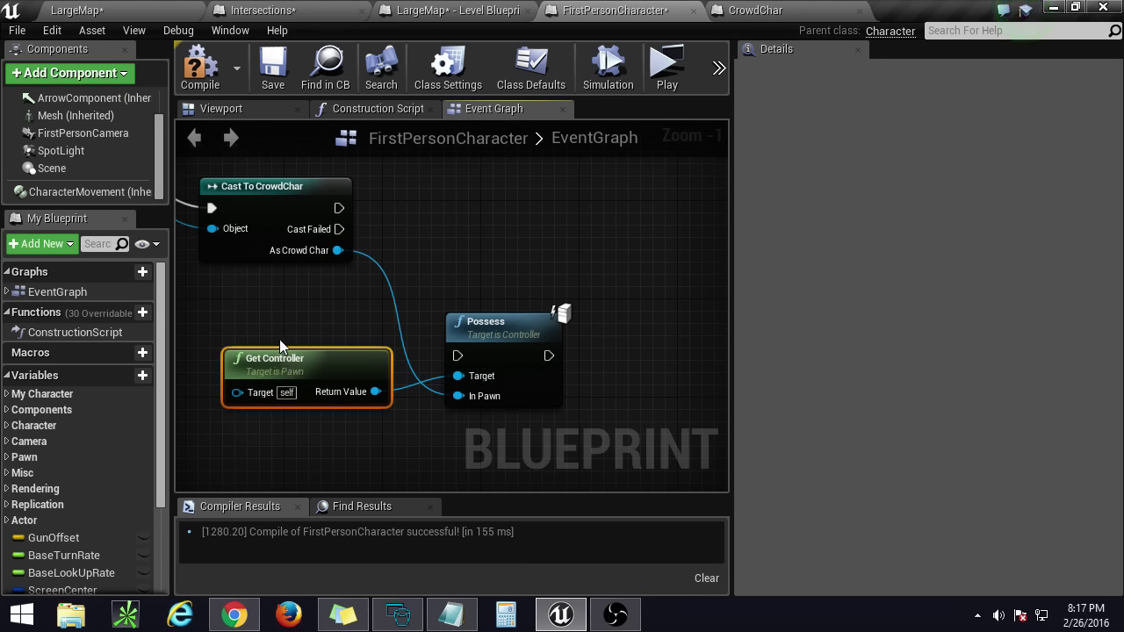
drag(494, 319, 492, 270)
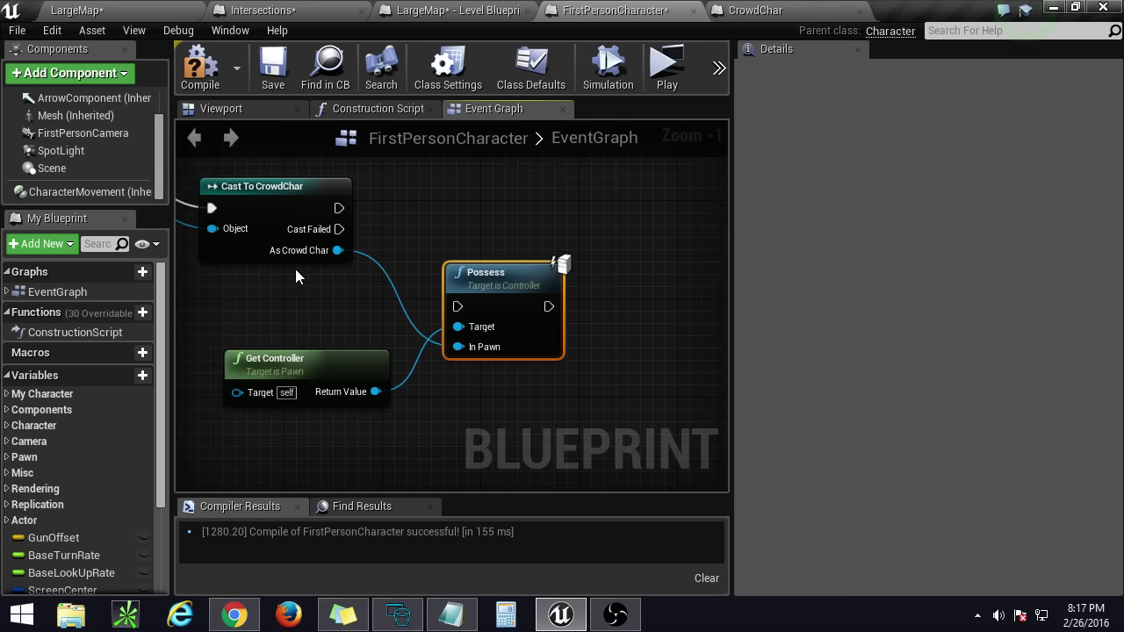
Step: Delete the entire R key spawning network, from the R event and Scene nodes through to the Possess node
drag(295, 270, 562, 426)
right_drag(509, 409, 663, 342)
scroll(627, 351, down, 3)
right_drag(514, 356, 563, 375)
scroll(424, 367, down, 1)
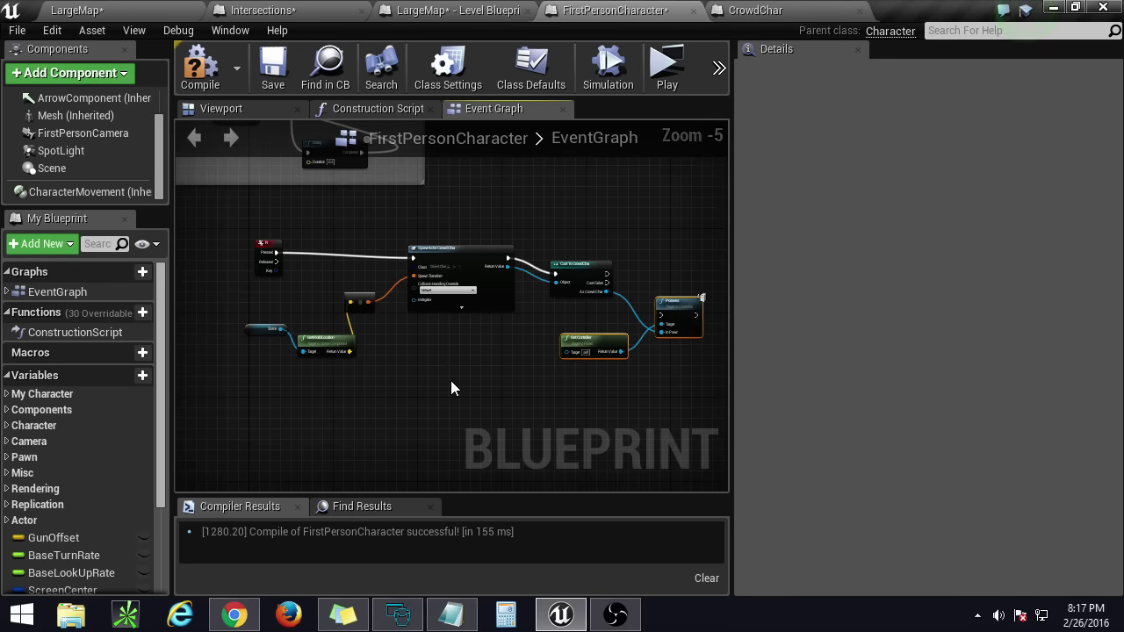
right_drag(450, 381, 400, 402)
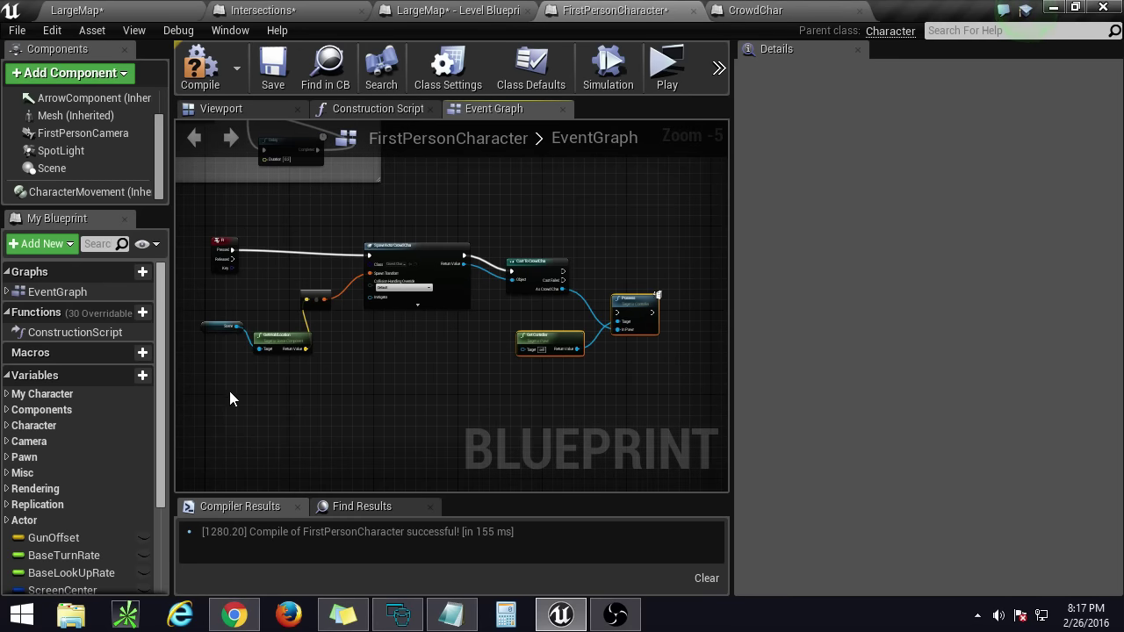
drag(205, 385, 643, 243)
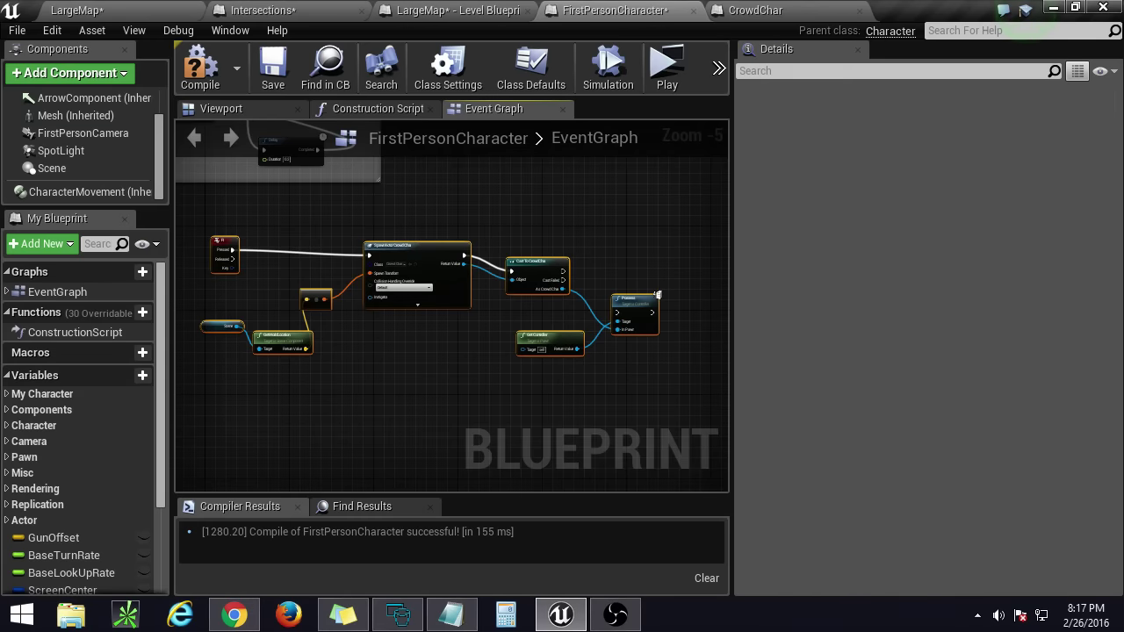
key(Delete)
key(alt+Tab)
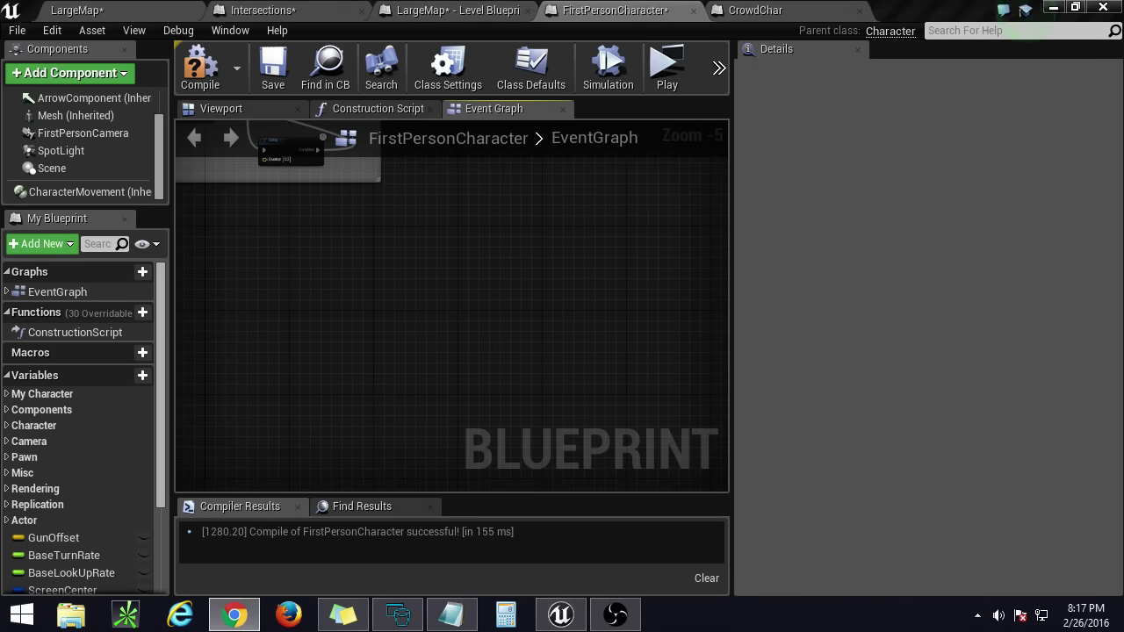
right_drag(563, 343, 684, 488)
scroll(553, 382, down, 2)
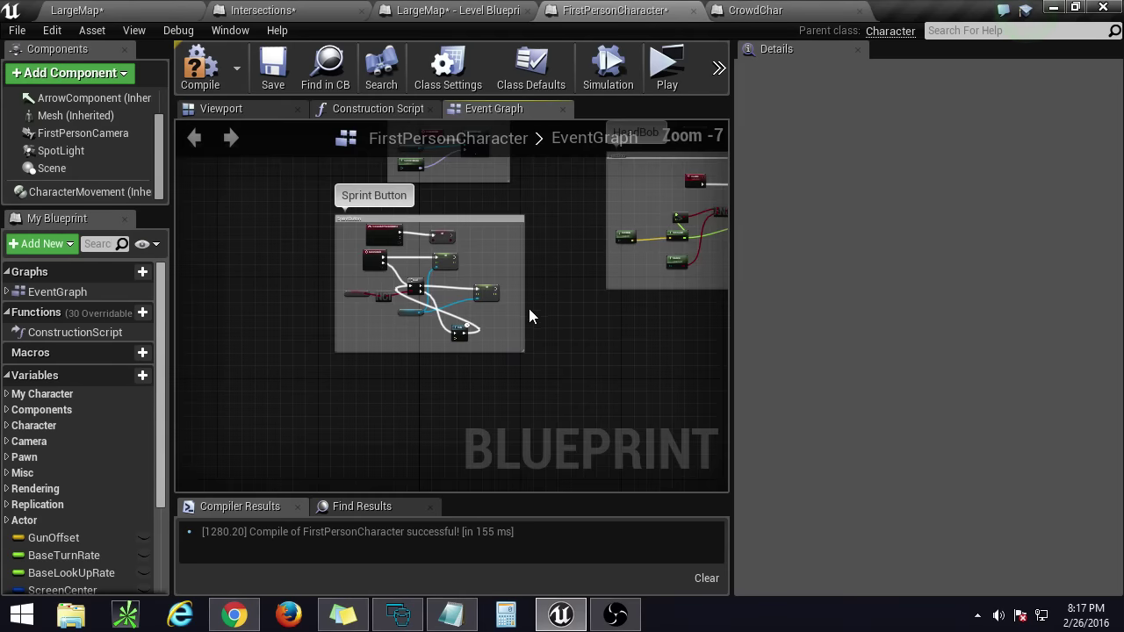
right_drag(529, 307, 470, 421)
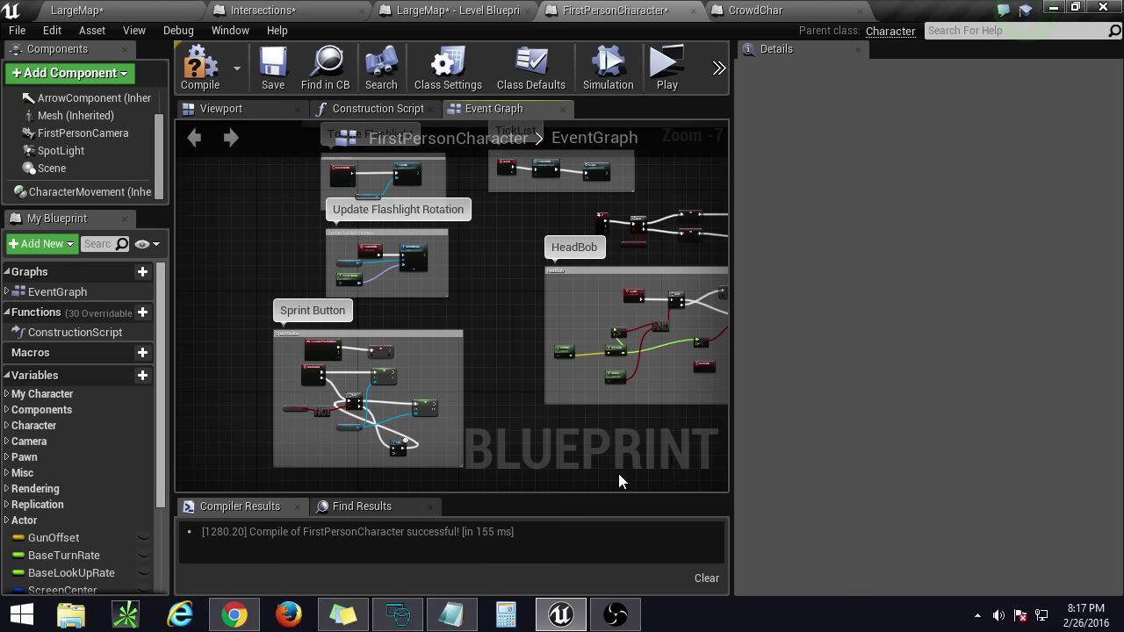
right_drag(627, 460, 446, 248)
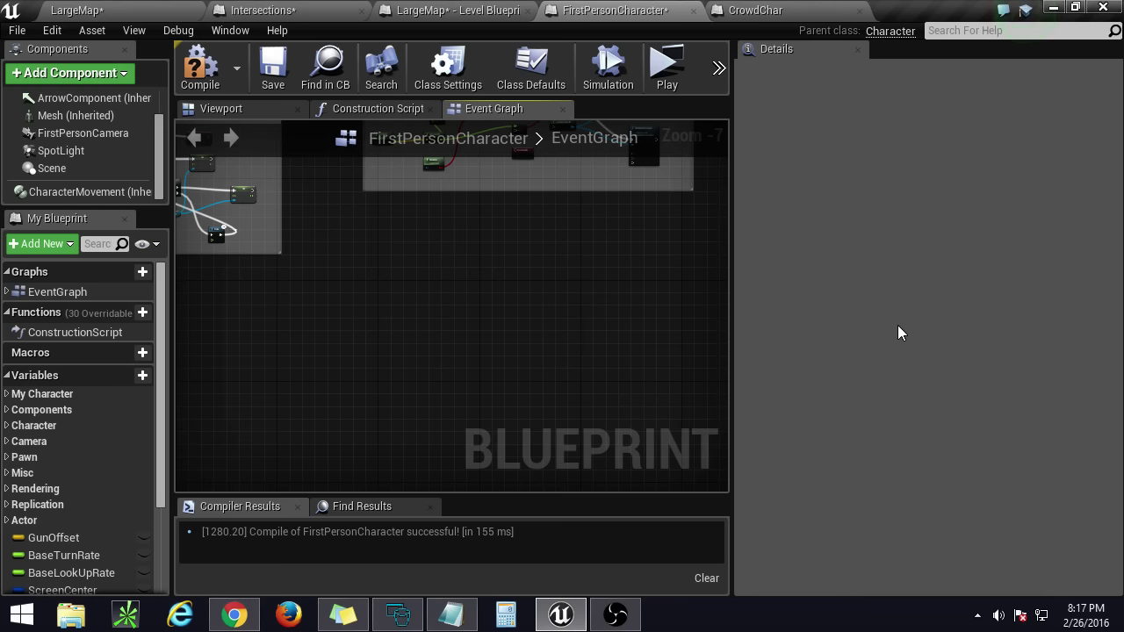
click(1025, 11)
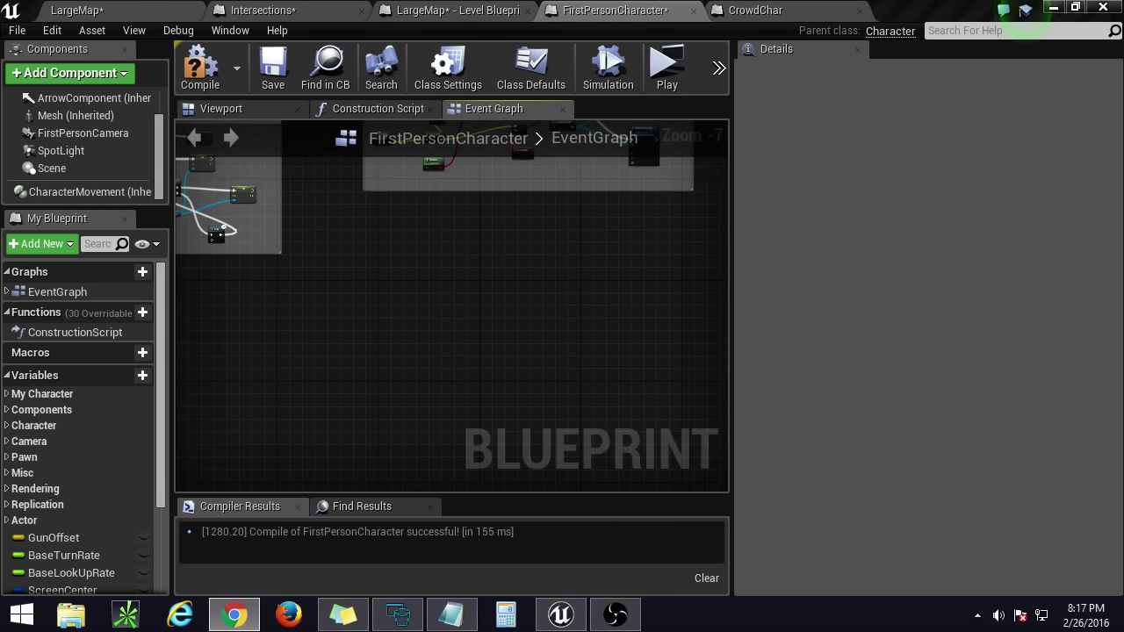
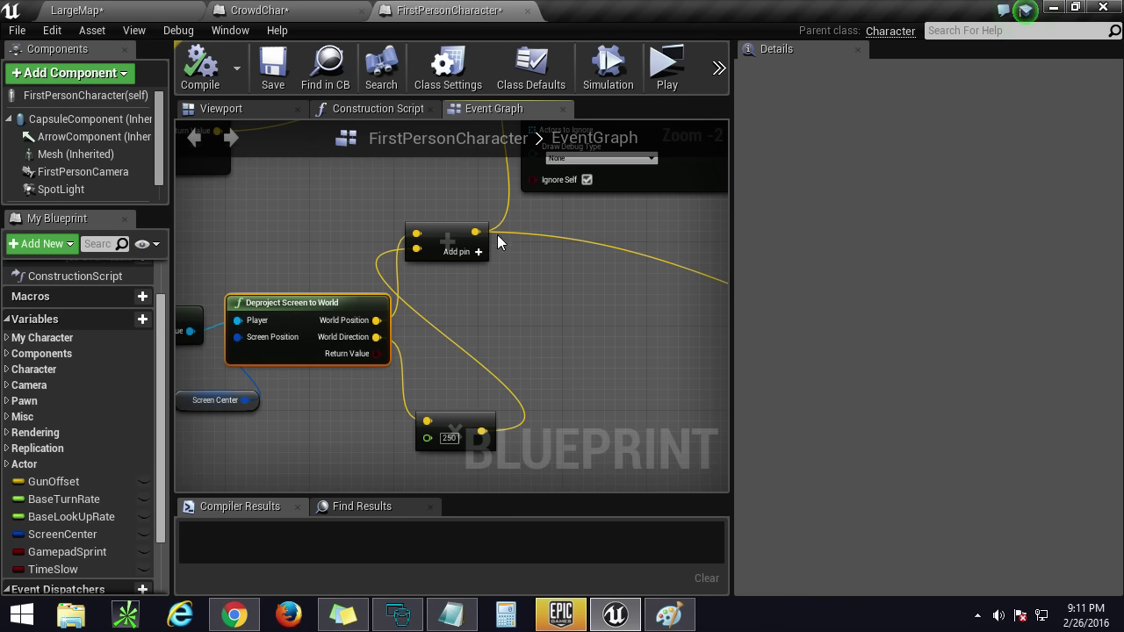
right_drag(579, 297, 326, 297)
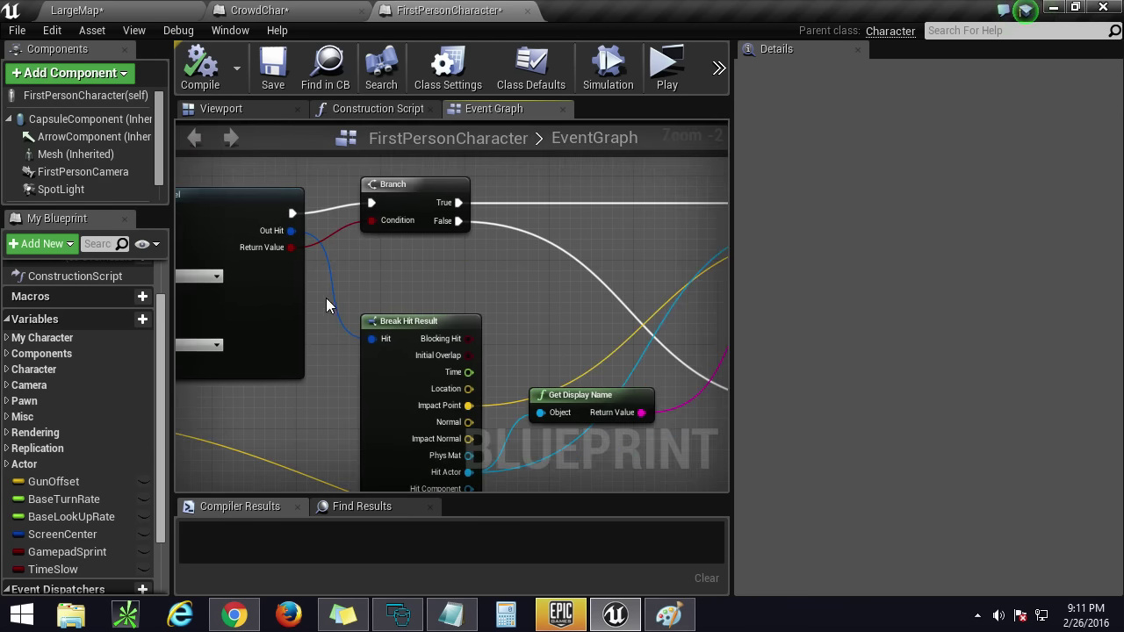
click(666, 63)
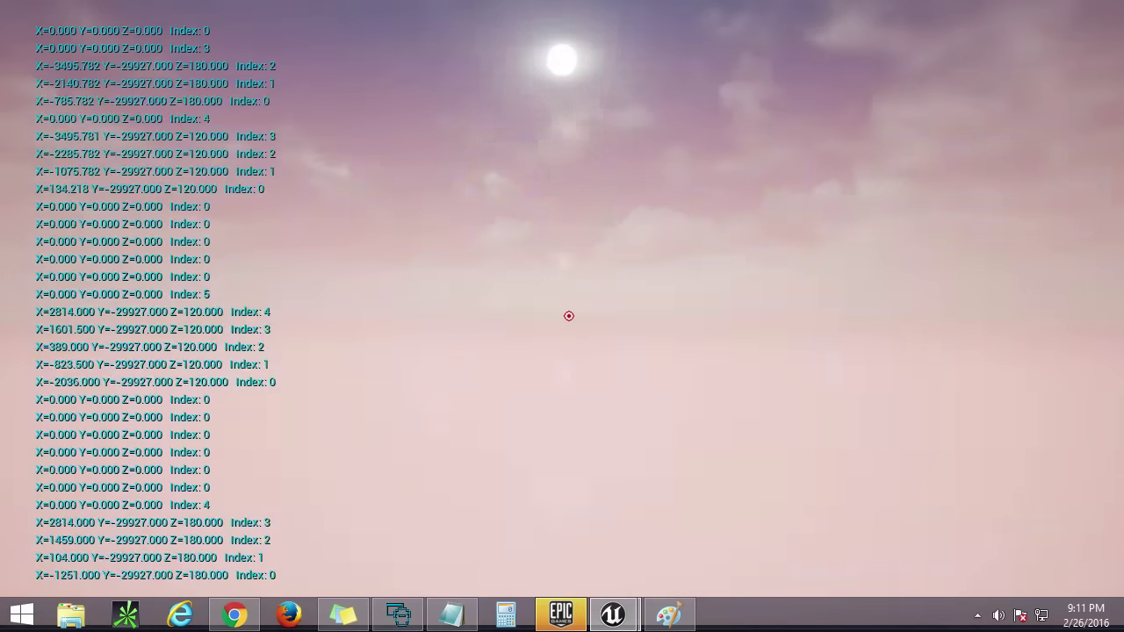
key(Escape)
Step: Start a new play-test of LargeMap and fire at the crowd characters around the car
click(72, 7)
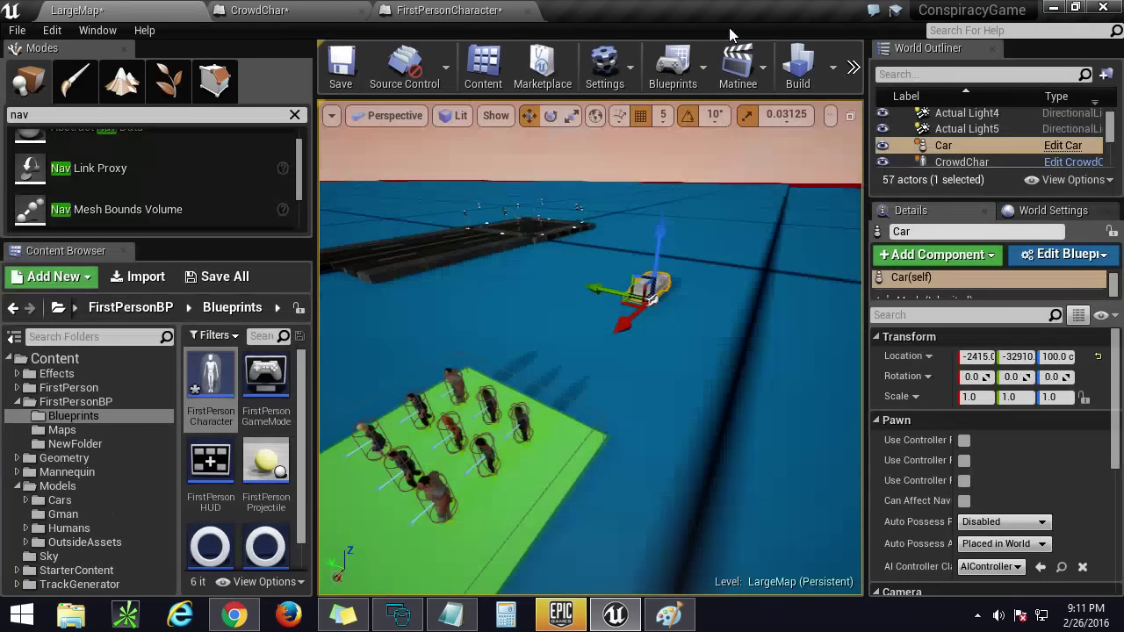
right_drag(747, 153, 850, 140)
click(855, 70)
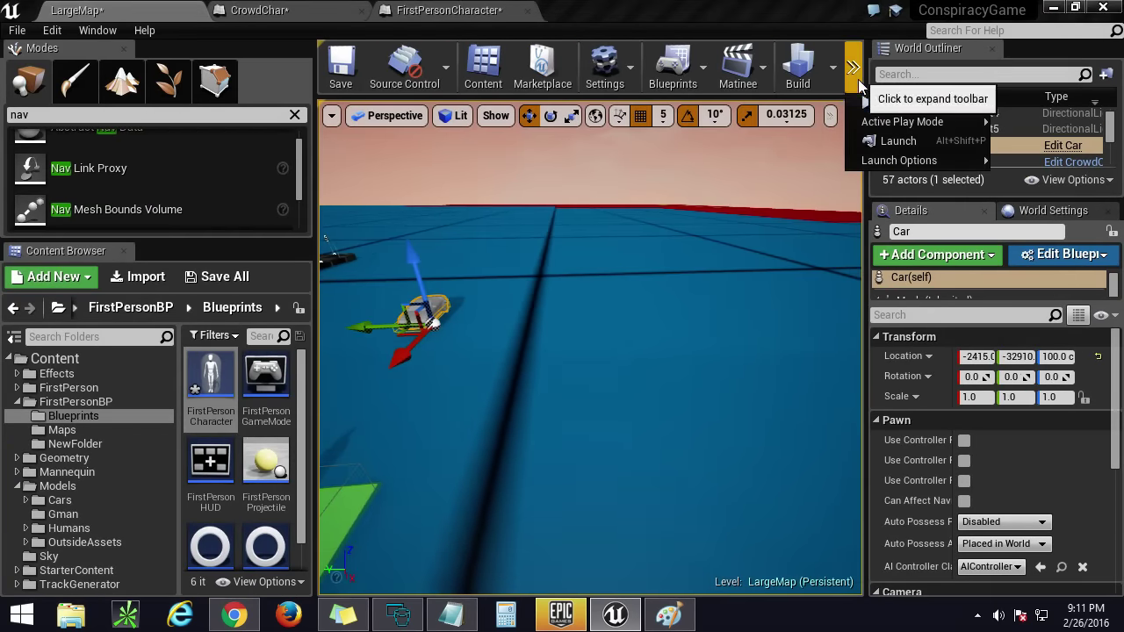
click(878, 114)
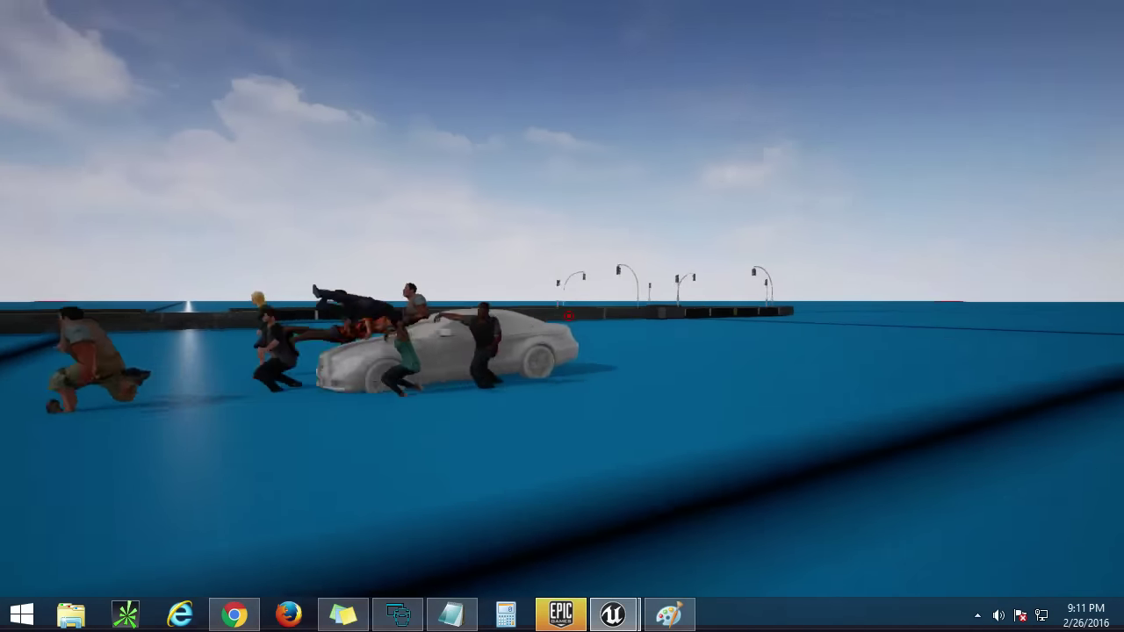
click(569, 316)
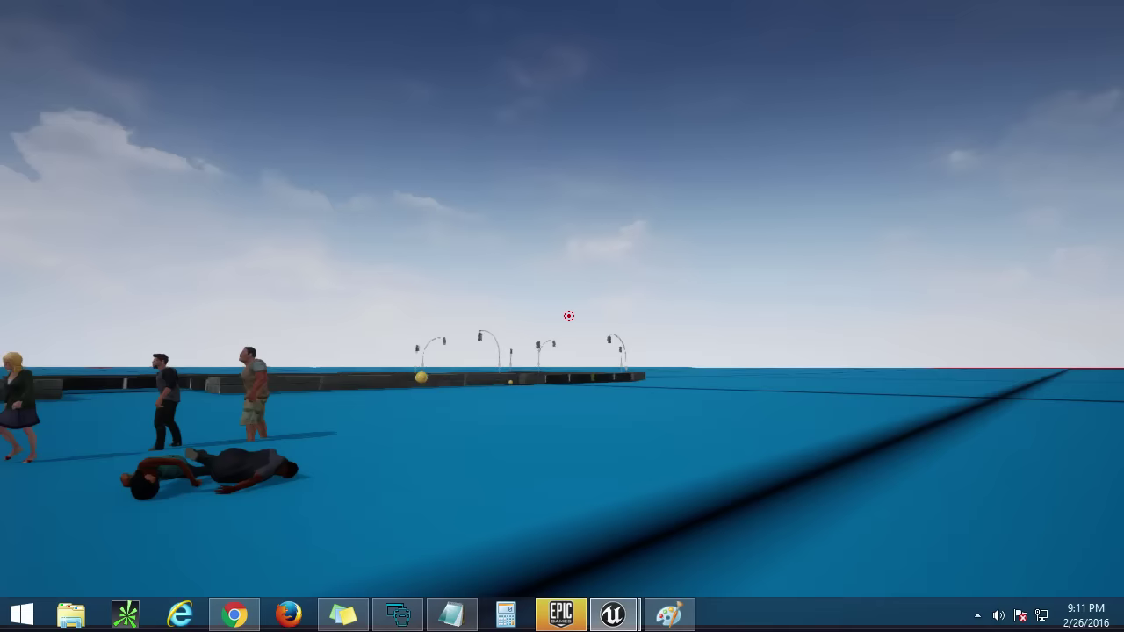
click(569, 316)
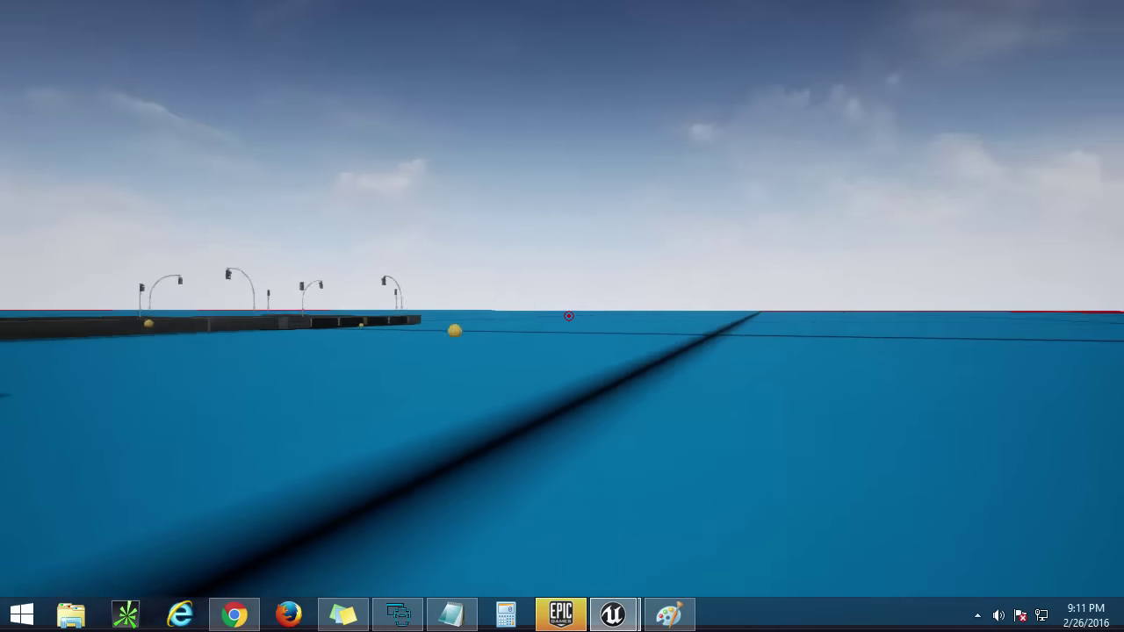
Step: Test firing a long run of projectiles across the open landscape and at the ground
click(568, 316)
click(569, 316)
click(568, 316)
click(569, 316)
click(569, 316)
click(569, 316)
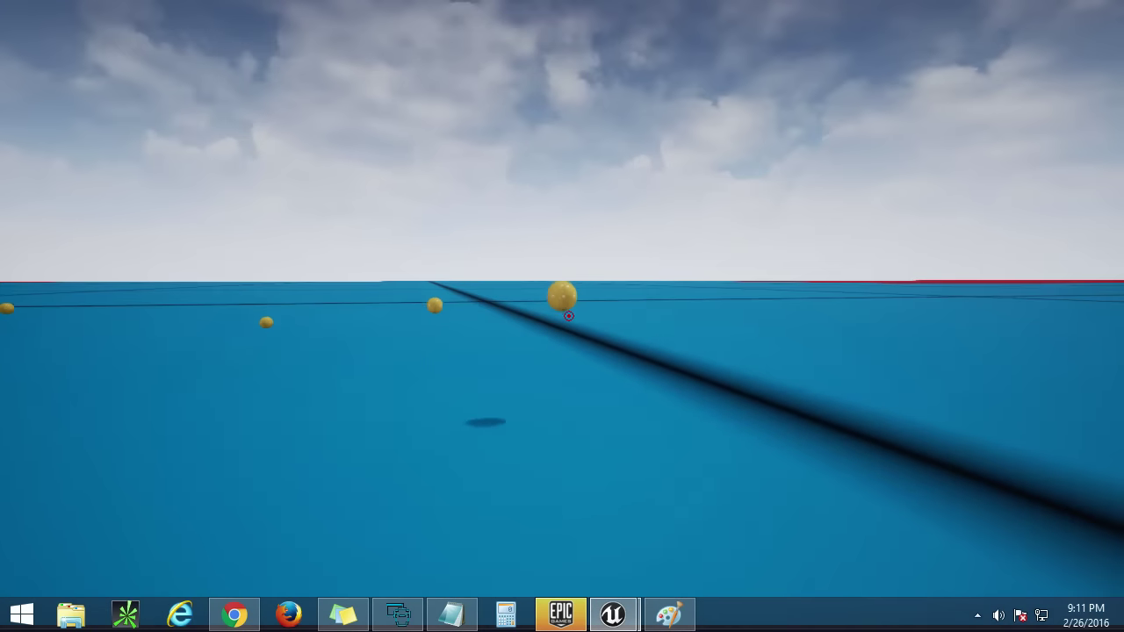
click(569, 316)
click(569, 316)
click(569, 316)
click(569, 316)
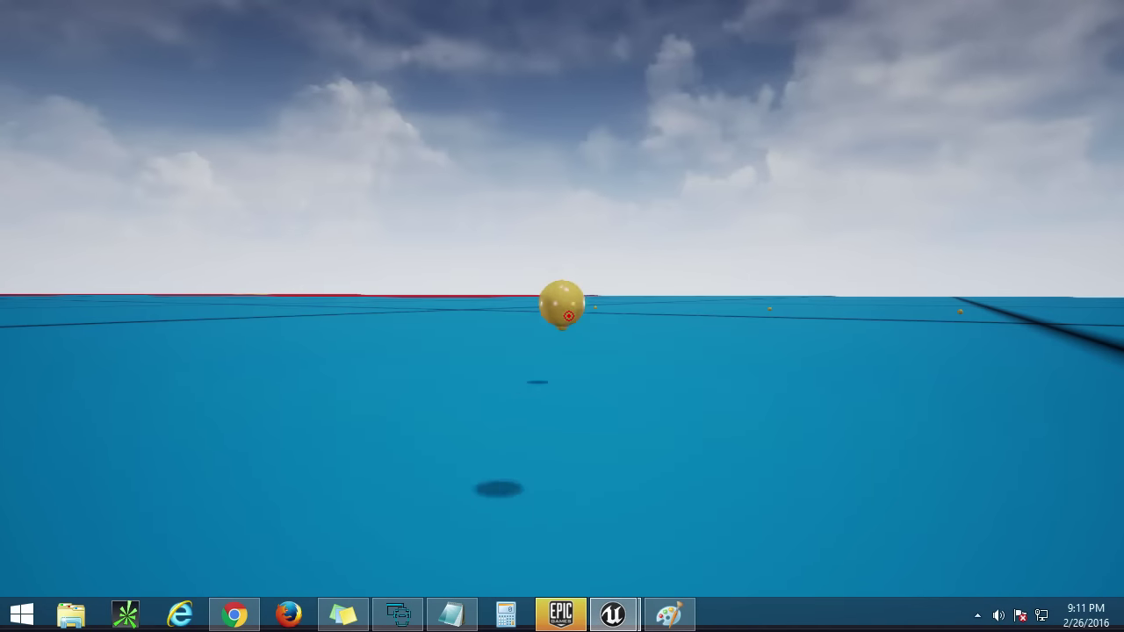
click(569, 316)
click(569, 316)
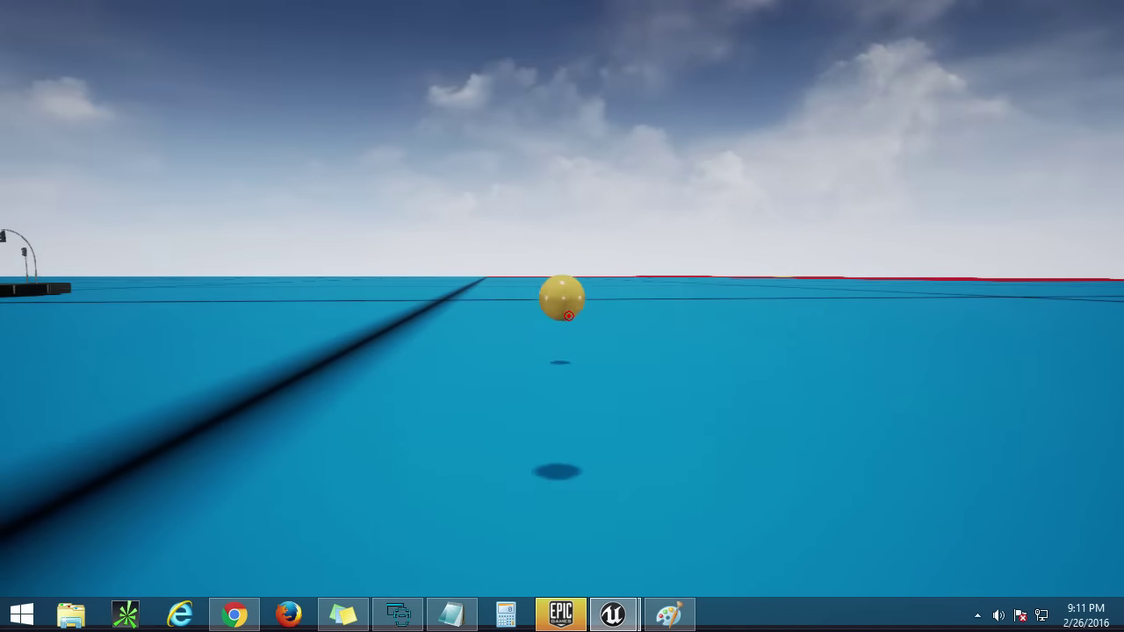
click(569, 316)
click(569, 316)
click(569, 316)
click(569, 316)
click(569, 316)
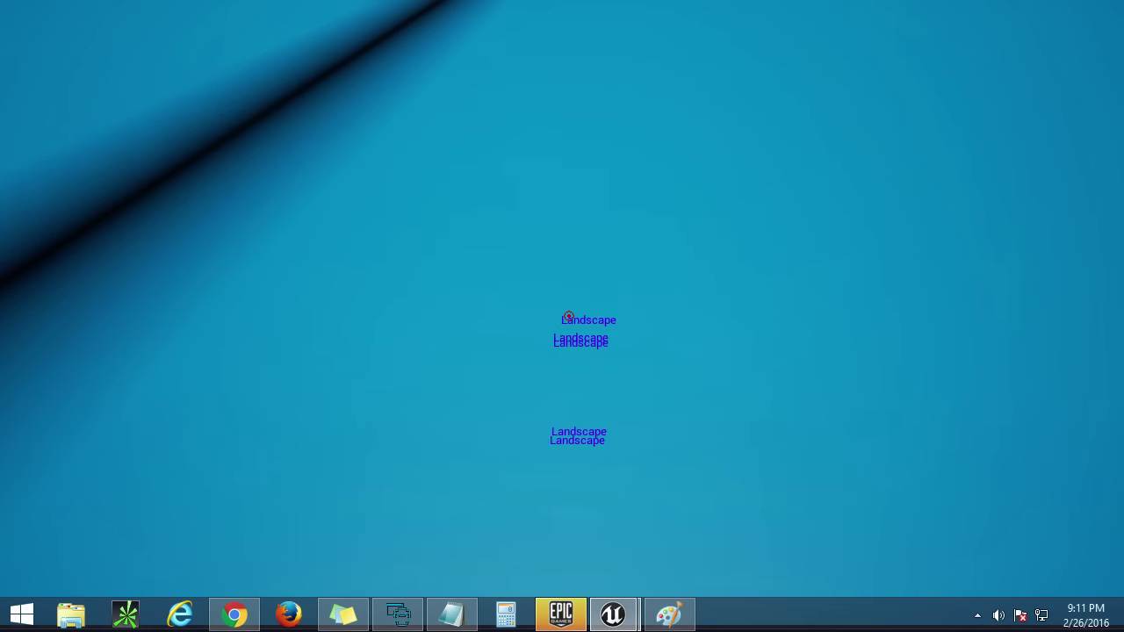
click(569, 316)
click(569, 316)
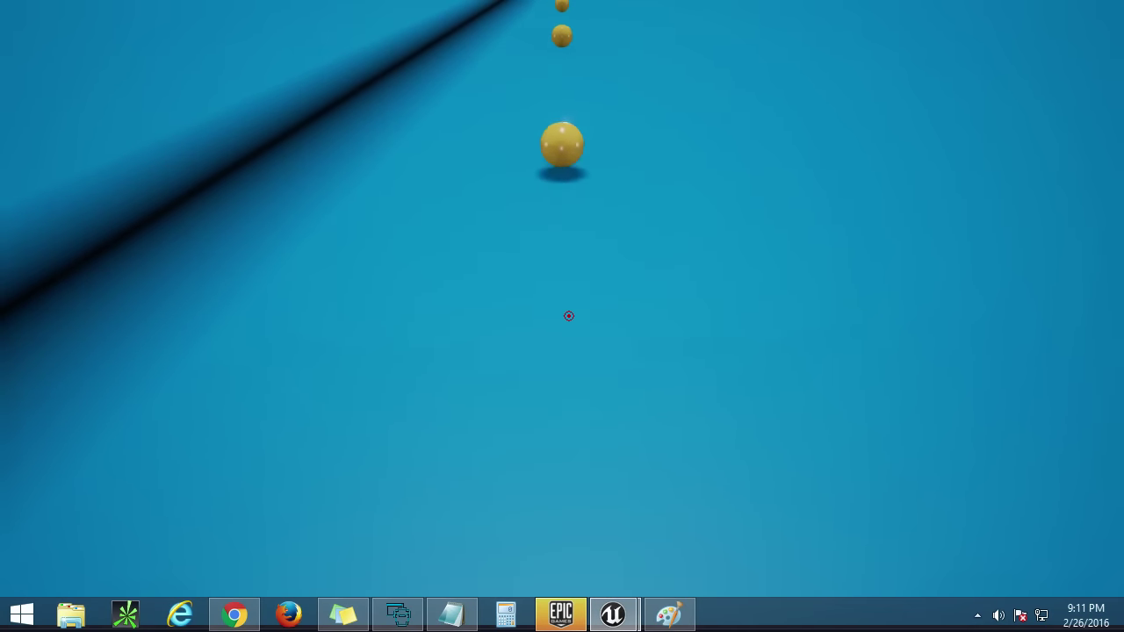
click(569, 316)
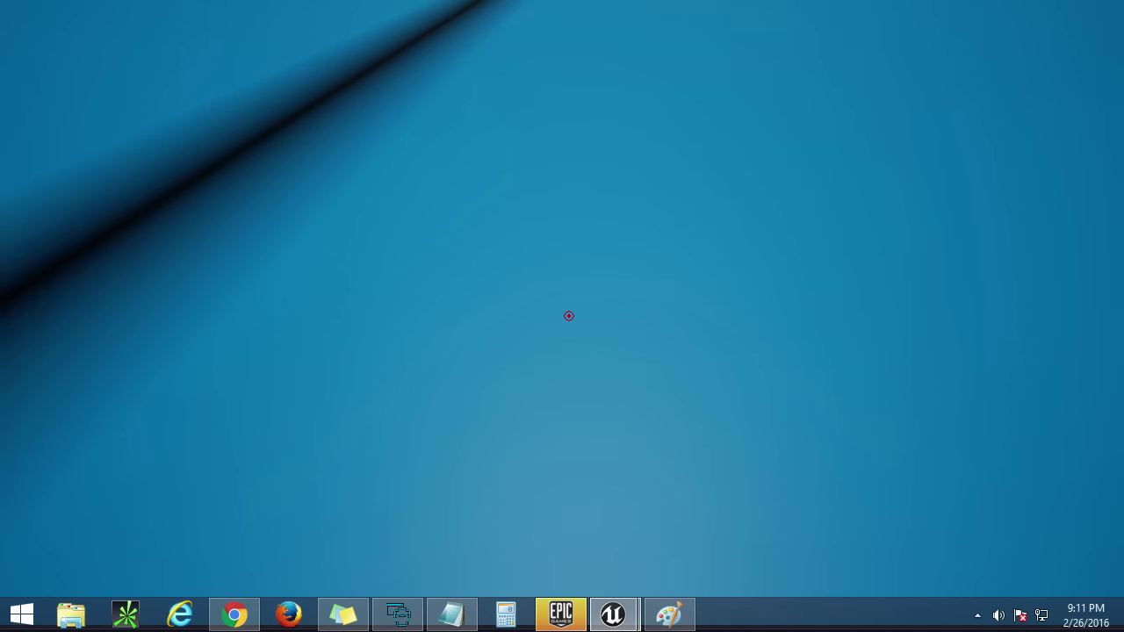
Step: Approach the crowd characters lying on the ground and fire at them to test their hit reaction
key(w)
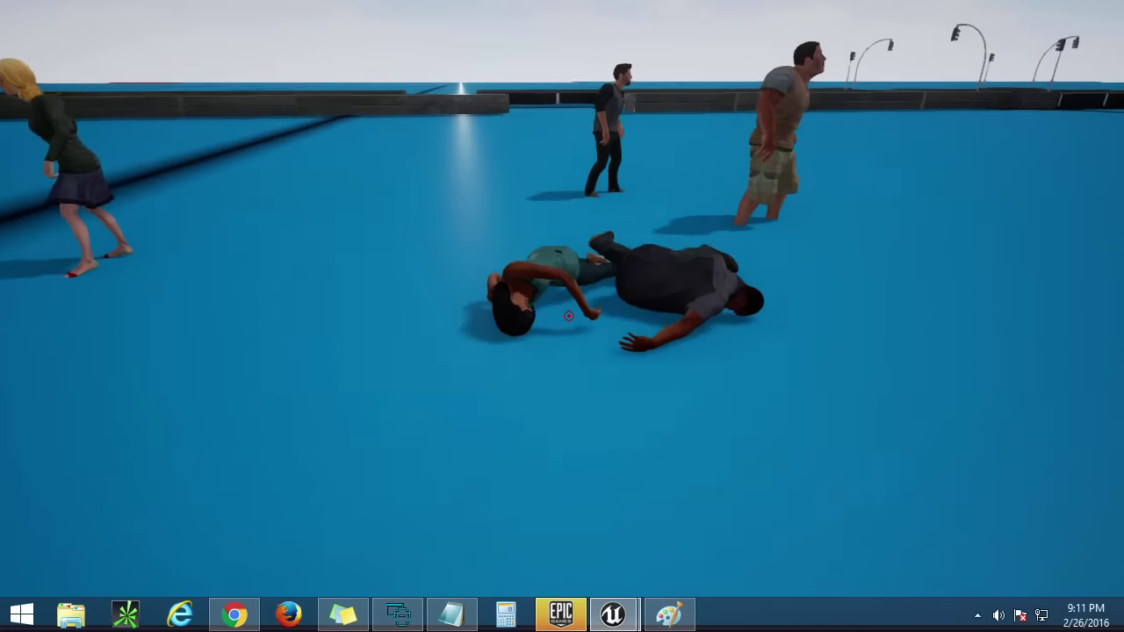
click(569, 316)
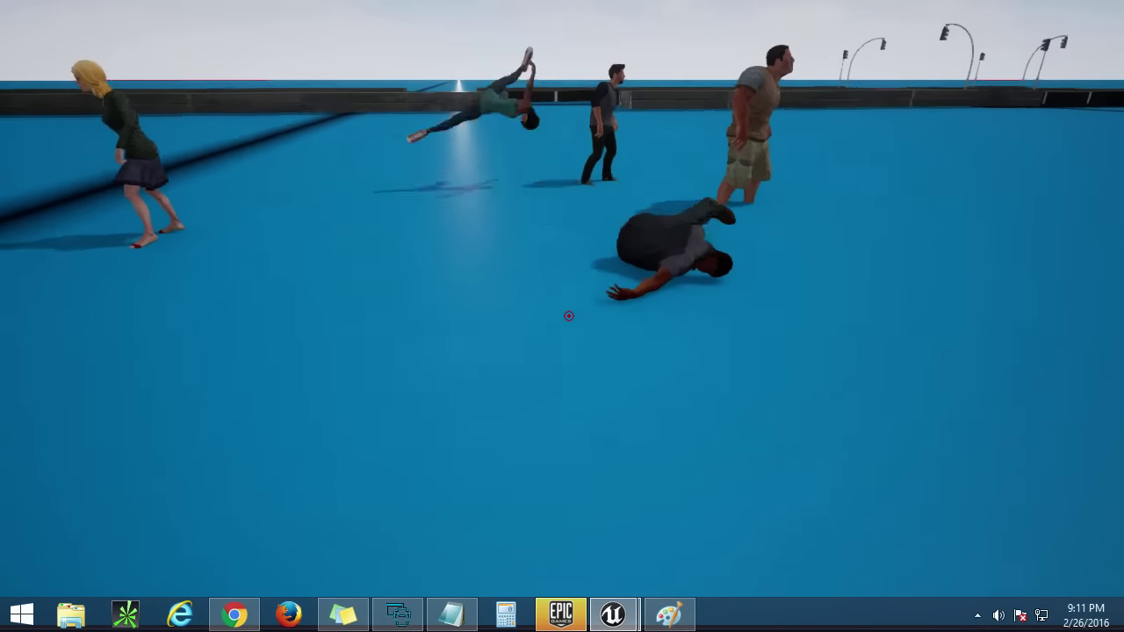
key(s)
click(569, 316)
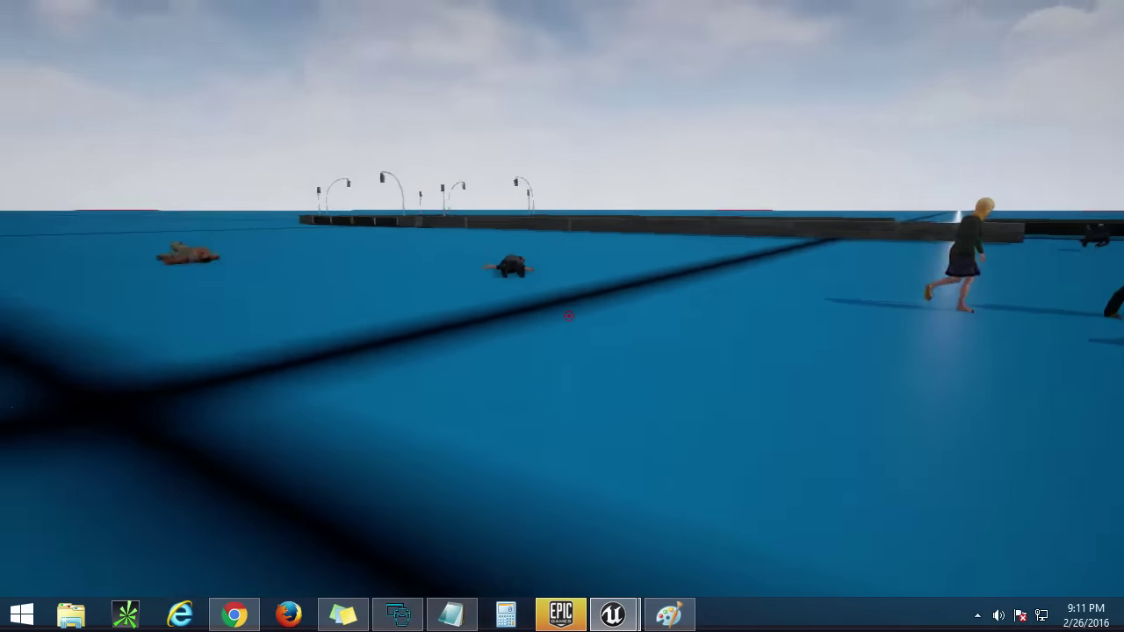
click(569, 316)
click(569, 316)
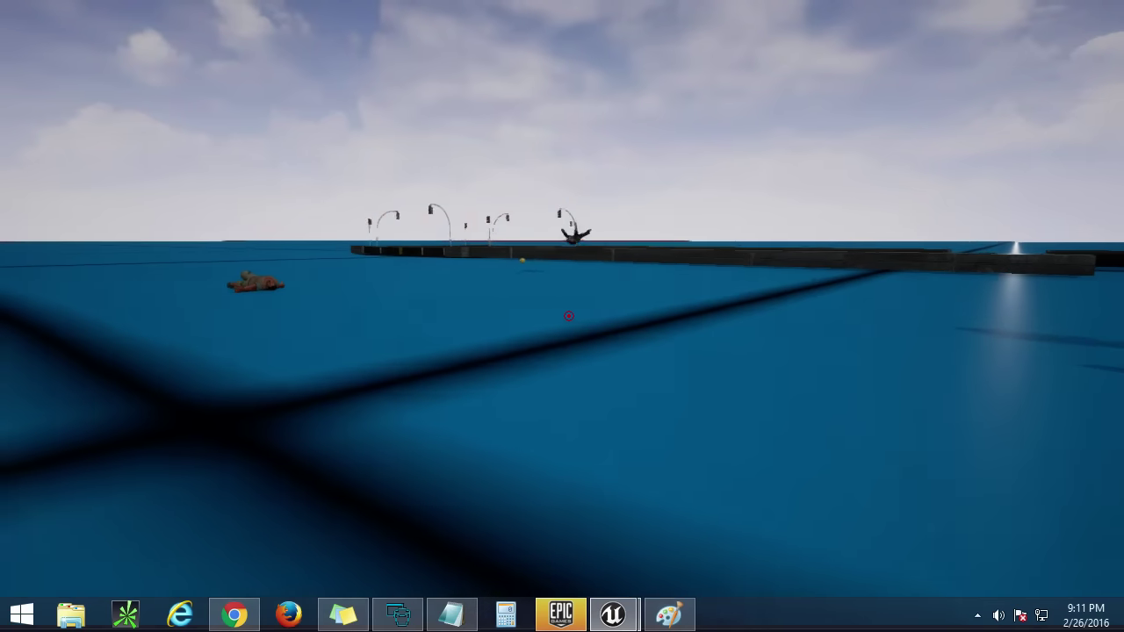
Step: Fire at the distant fallen character and the walking group from new positions, and end the play-test
key(a)
click(568, 316)
click(569, 316)
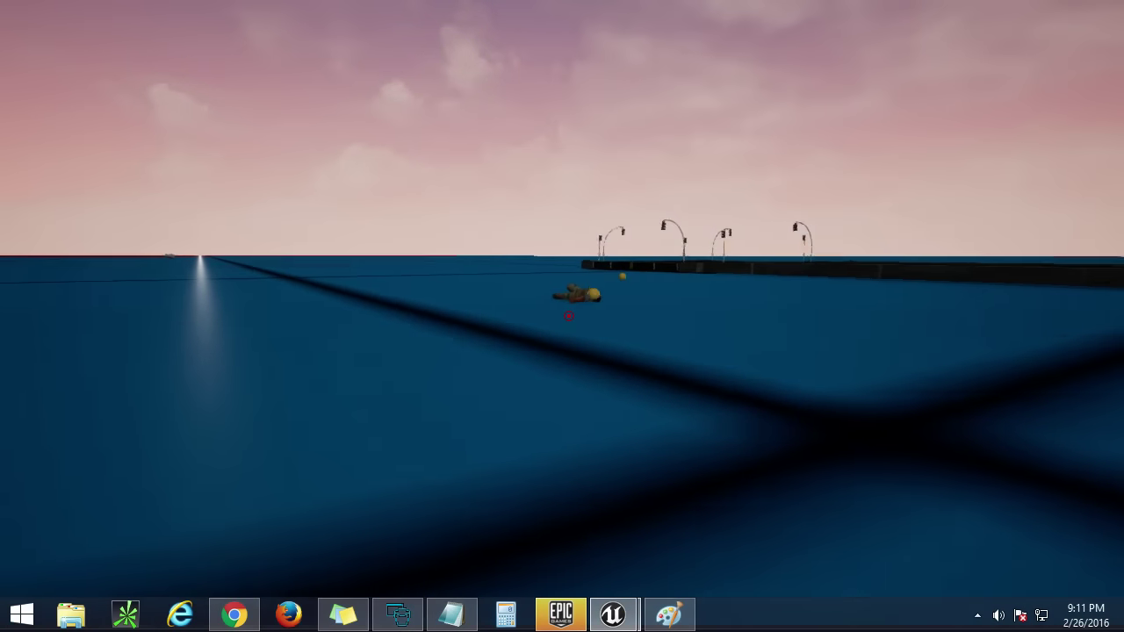
key(a)
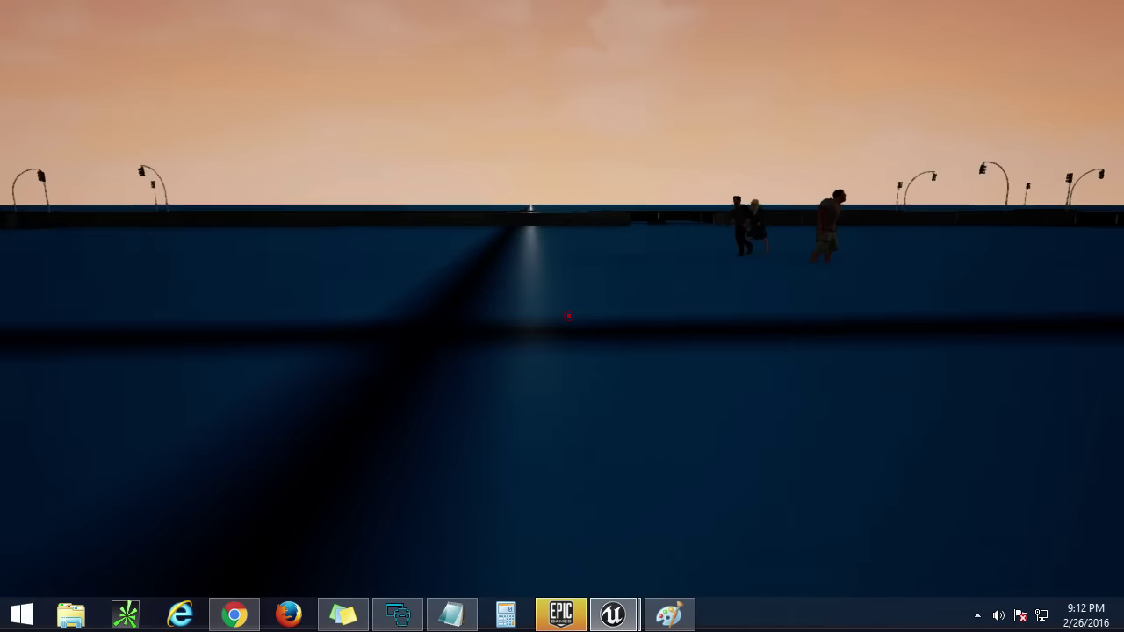
key(w)
click(569, 316)
click(569, 316)
click(569, 316)
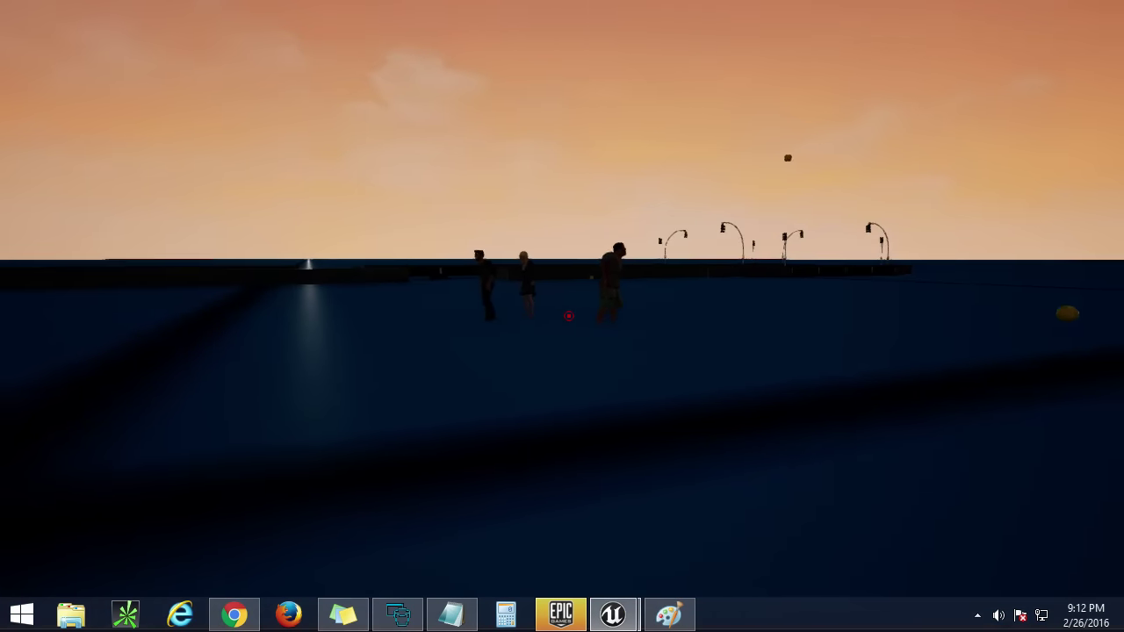
key(Escape)
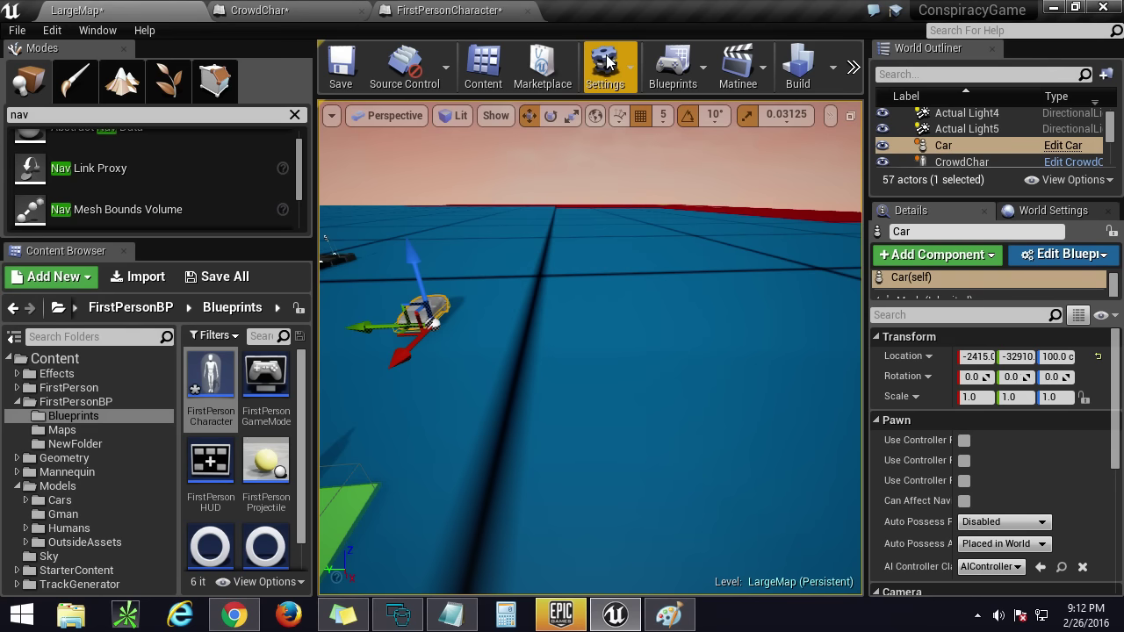
Step: Examine the road sections and the gaps between them in the LargeMap level
right_drag(565, 394, 370, 346)
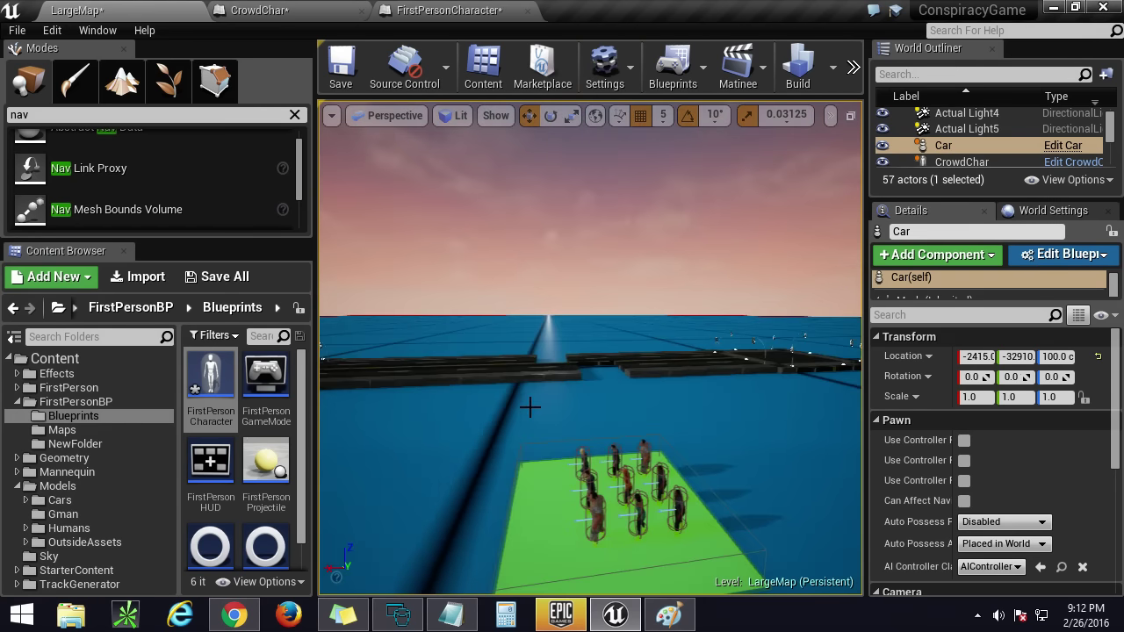
click(530, 407)
right_drag(522, 413, 558, 425)
key(w)
key(a)
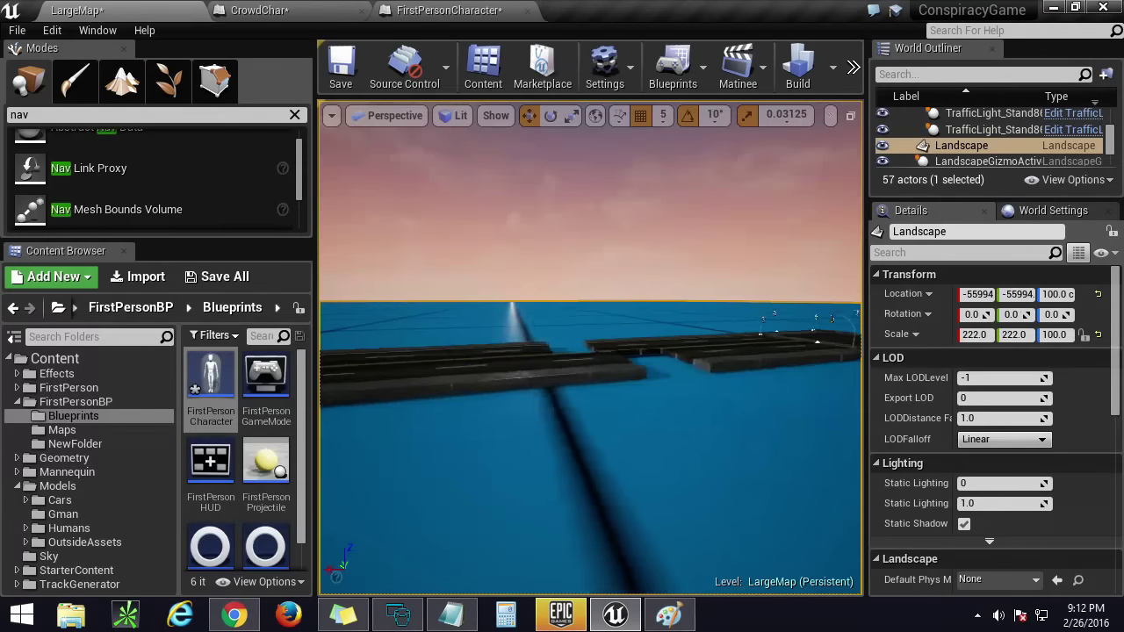
right_drag(513, 347, 877, 312)
key(w)
key(w)
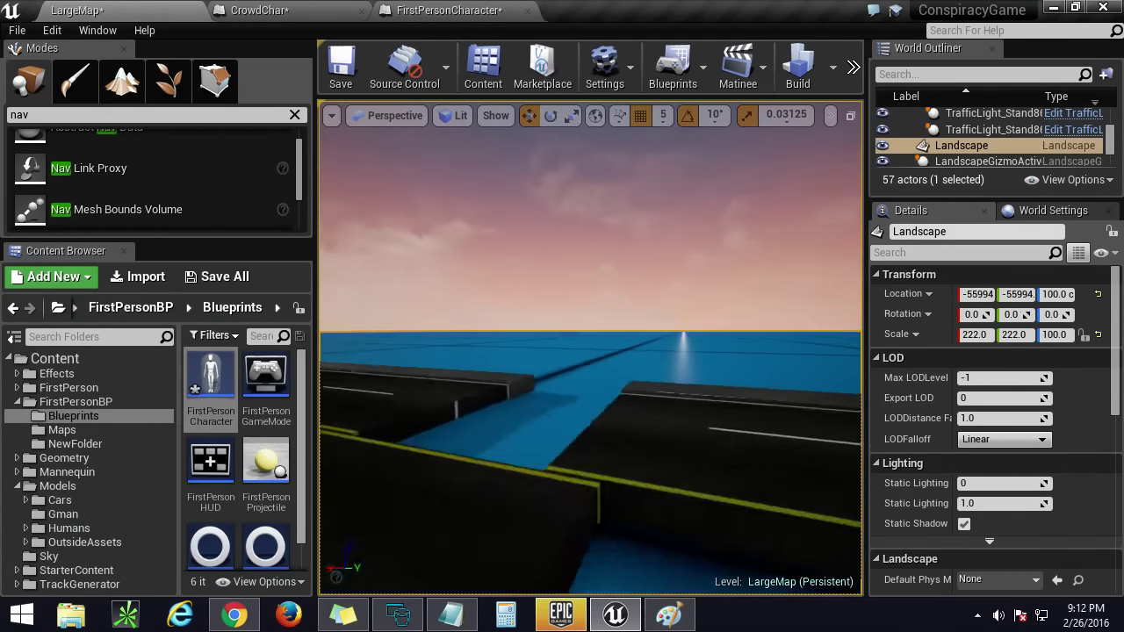
Step: Examine the crowd characters on the green navigation area and the car from several angles
right_drag(634, 316, 325, 312)
right_drag(845, 150, 834, 125)
drag(545, 412, 545, 312)
right_drag(545, 412, 369, 401)
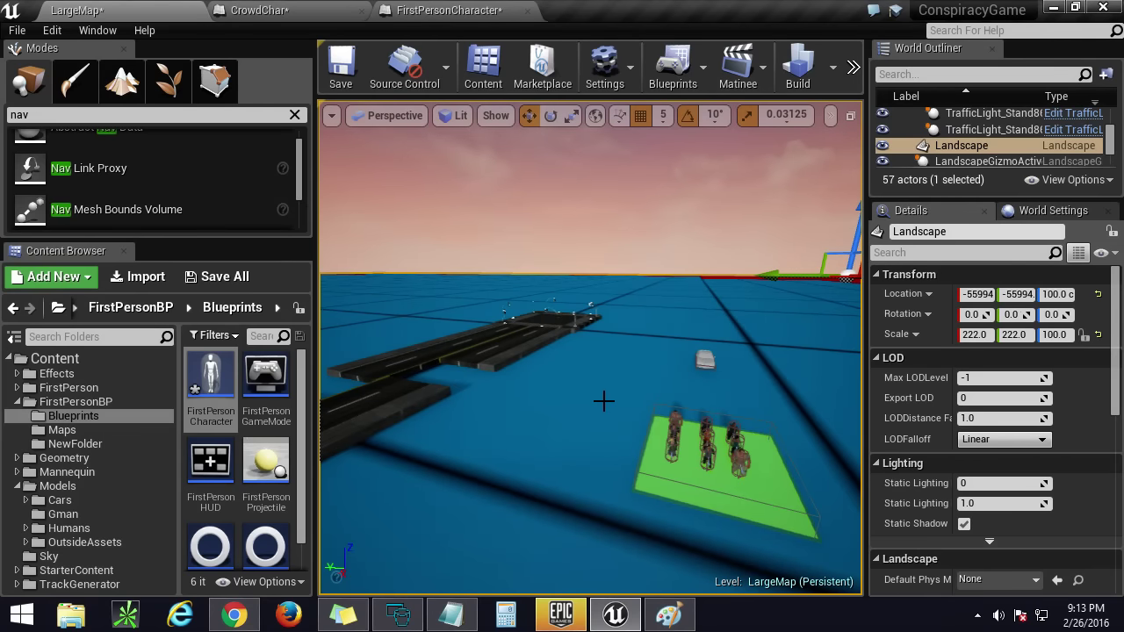
right_drag(620, 417, 711, 443)
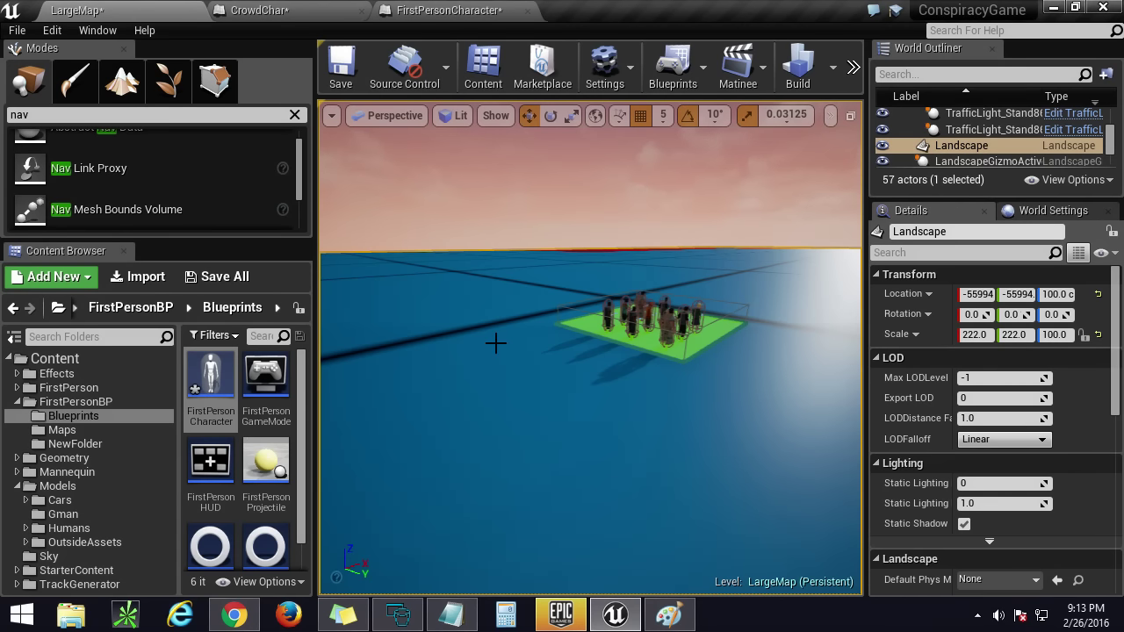
right_drag(473, 358, 760, 466)
key(w)
right_drag(499, 344, 472, 358)
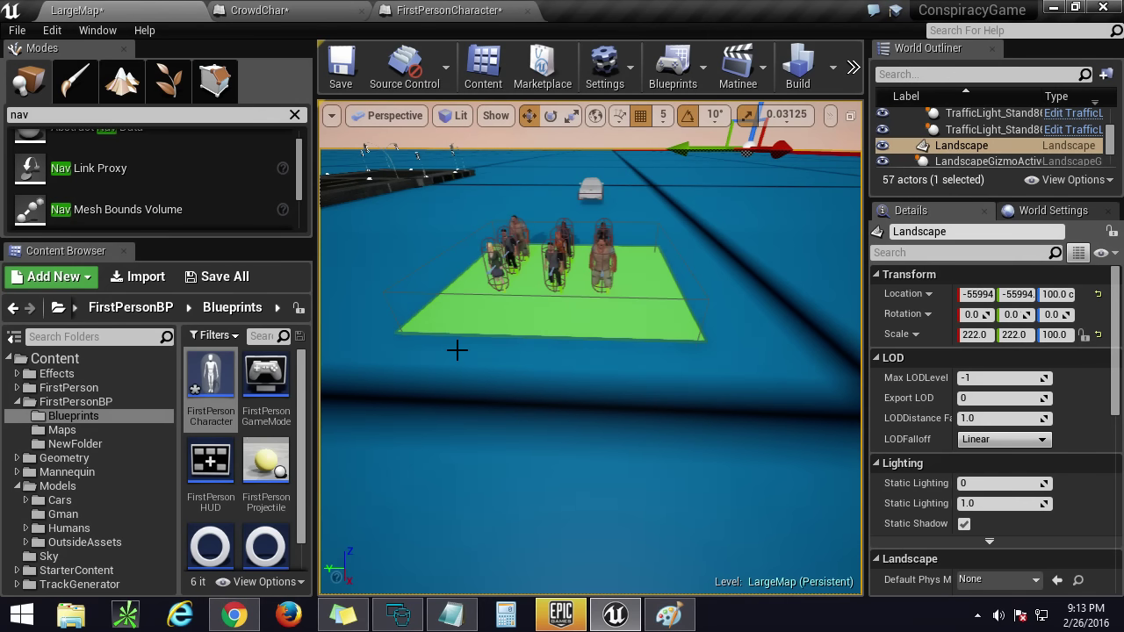
Step: Examine CrowdChar's construction script, from the Random Integer in Range and Switch on Int nodes to the Set Skeletal Mesh nodes
click(312, 9)
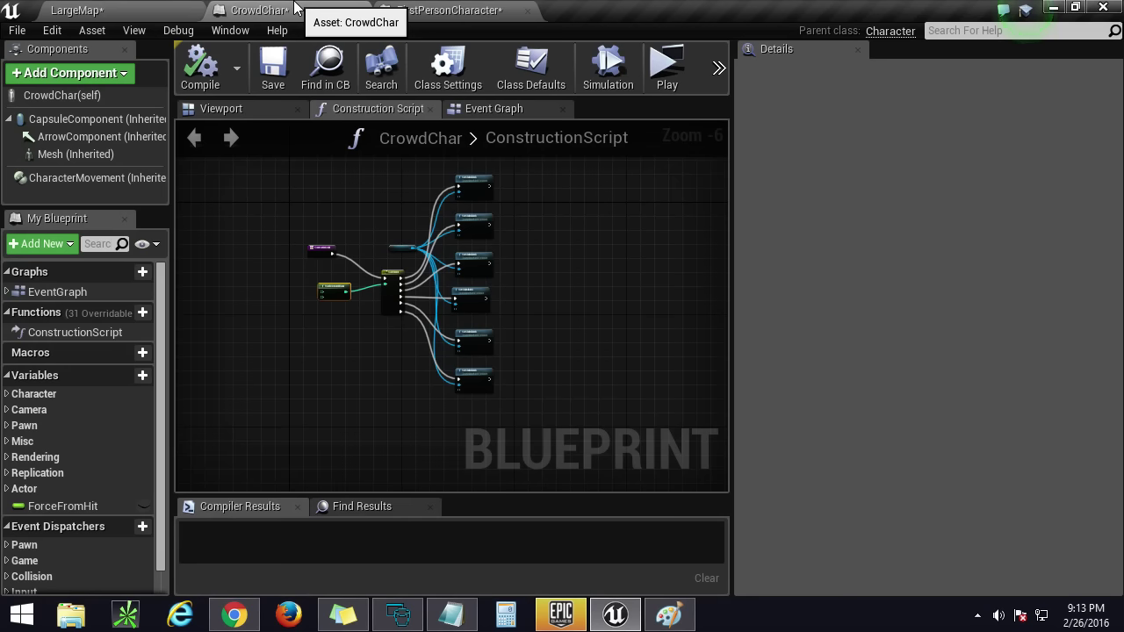
scroll(349, 374, up, 4)
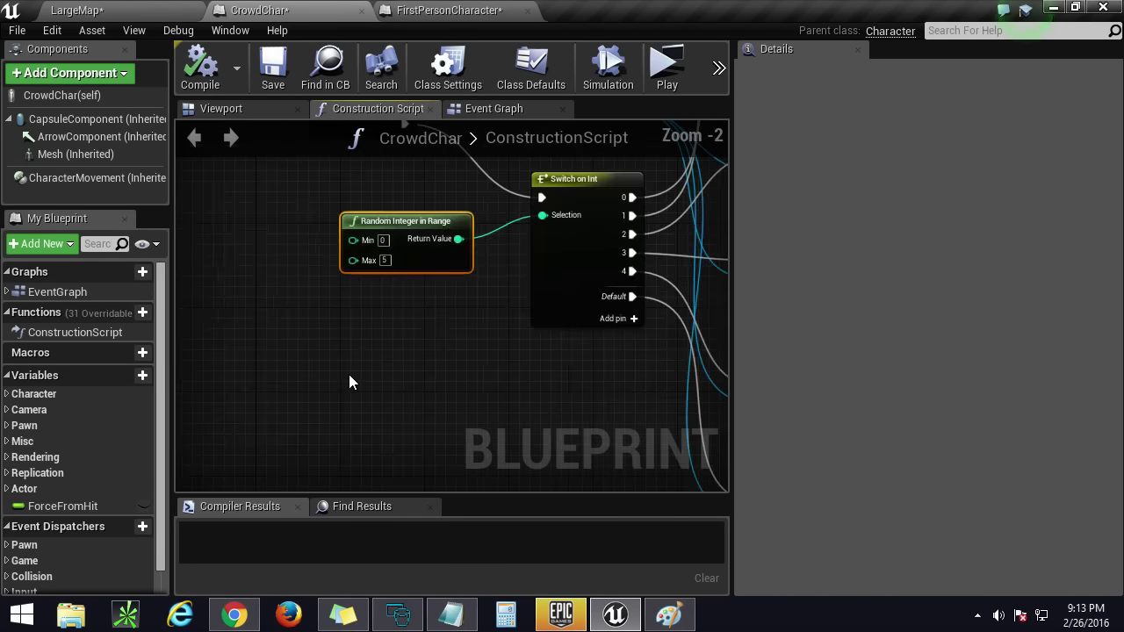
right_drag(383, 357, 276, 377)
scroll(275, 380, down, 1)
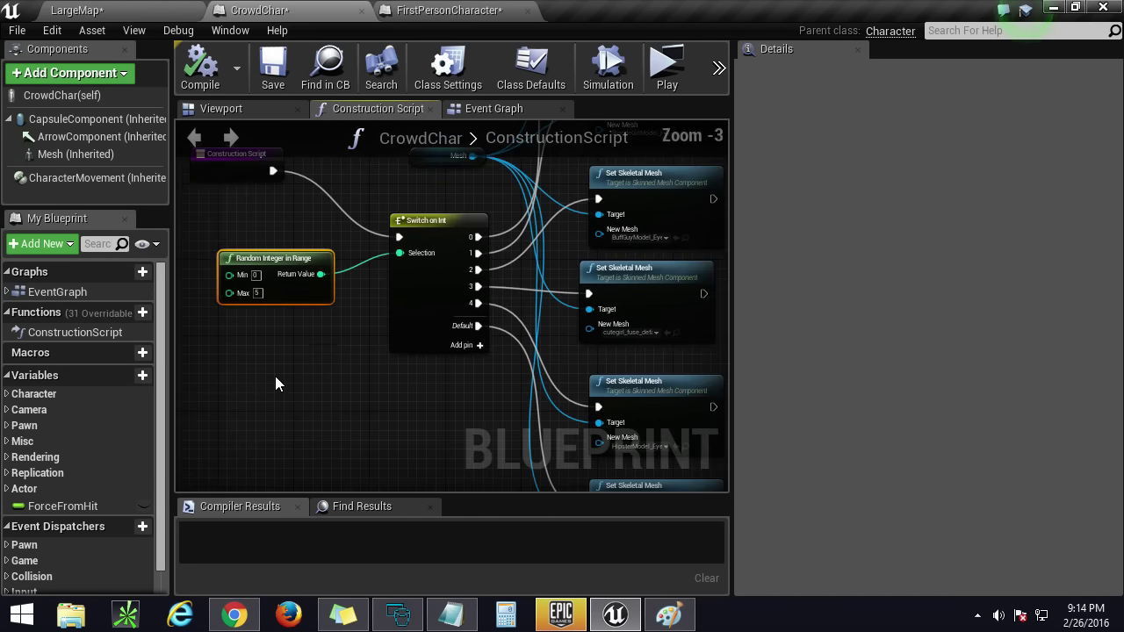
right_drag(322, 346, 67, 631)
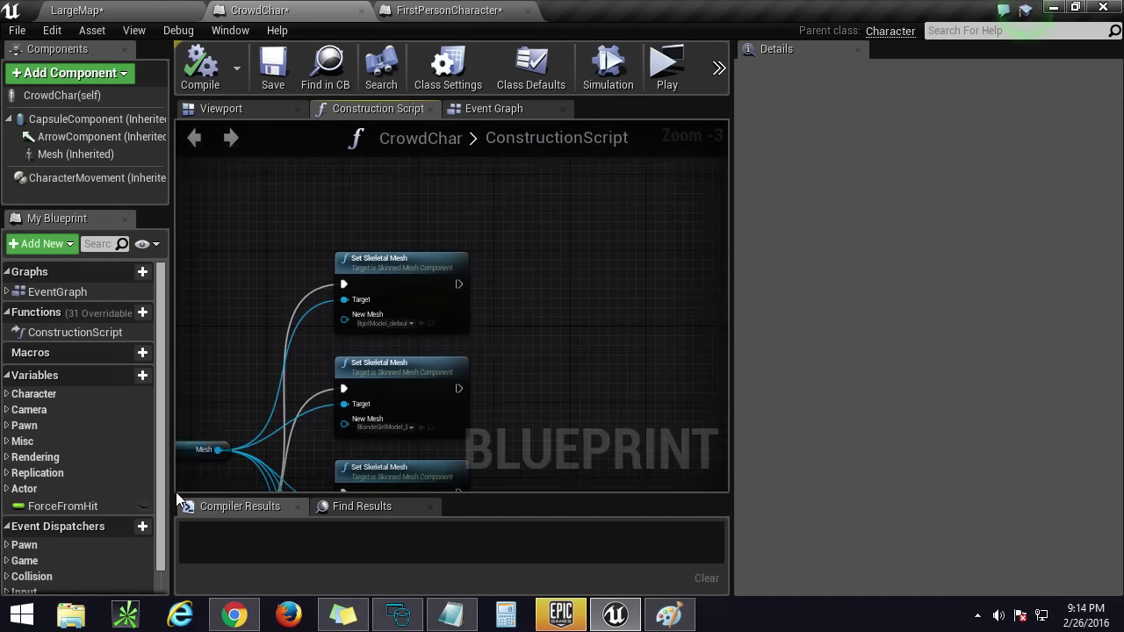
right_drag(577, 384, 592, 132)
right_drag(295, 240, 472, 265)
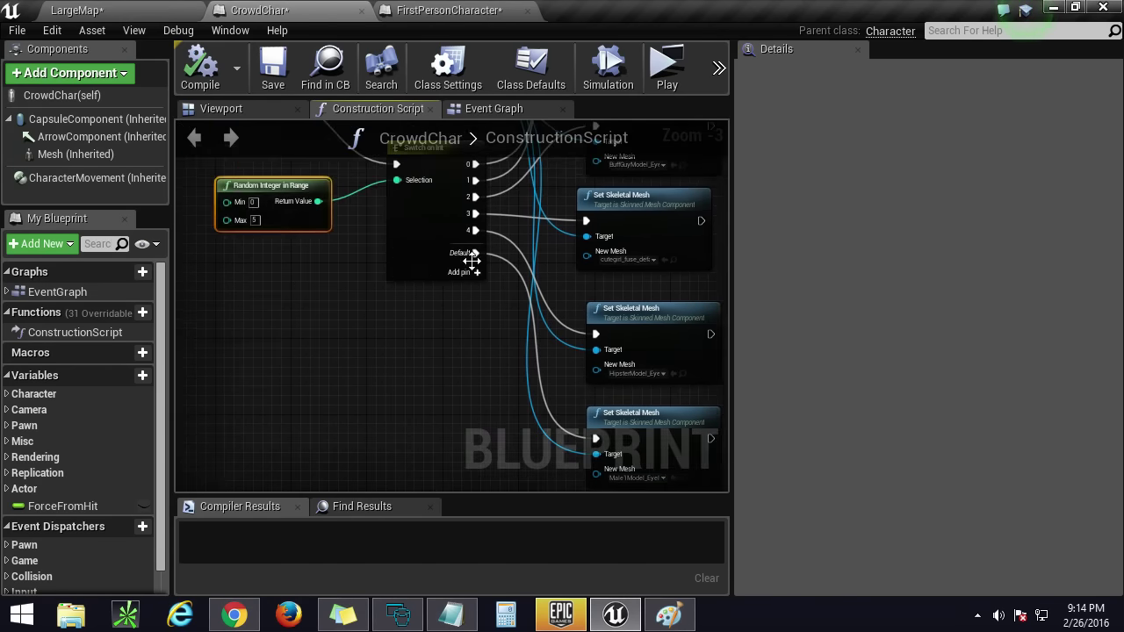
Step: Return to LargeMap and look over the crowd on the navigation area and the road sections beyond it
click(139, 6)
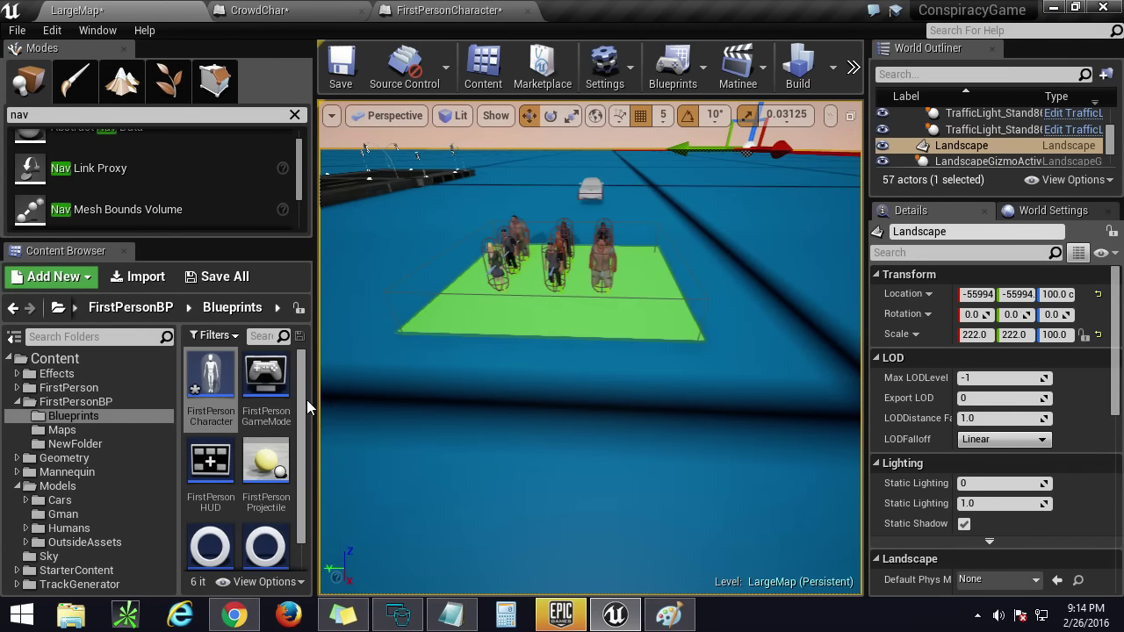
drag(302, 403, 304, 455)
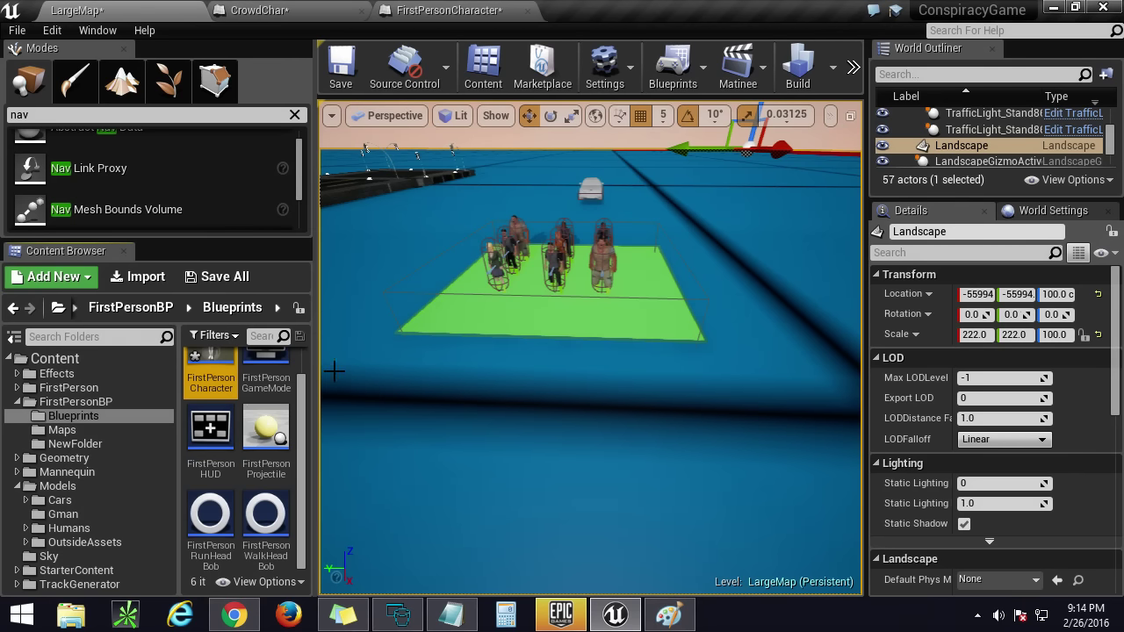
right_drag(485, 394, 342, 343)
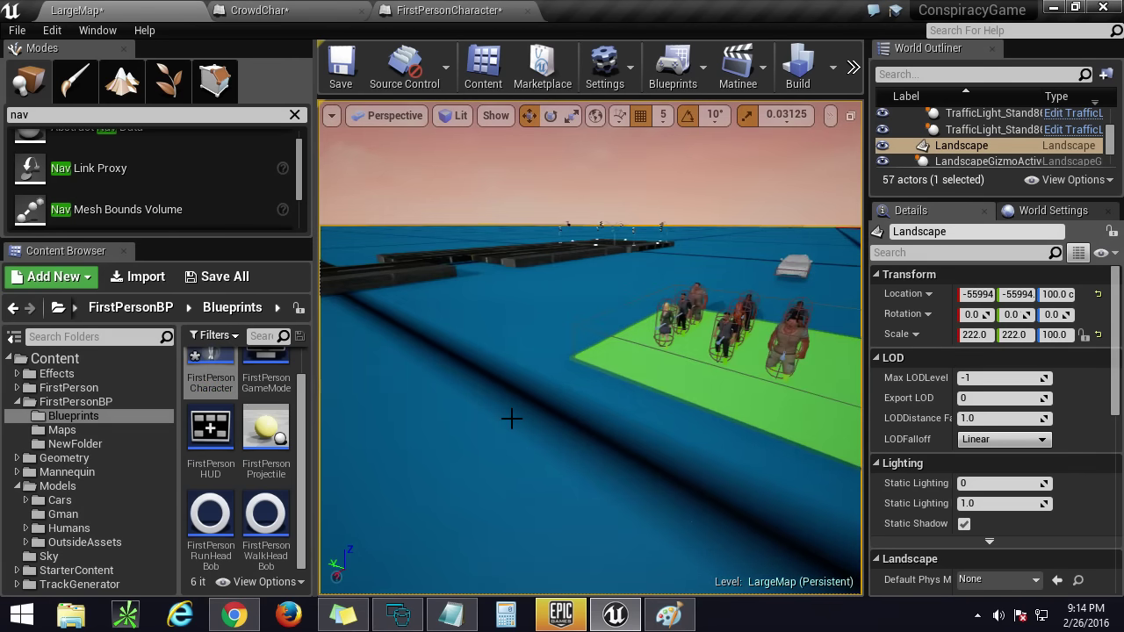
right_drag(485, 394, 327, 315)
middle_drag(485, 394, 639, 360)
right_drag(303, 351, 510, 437)
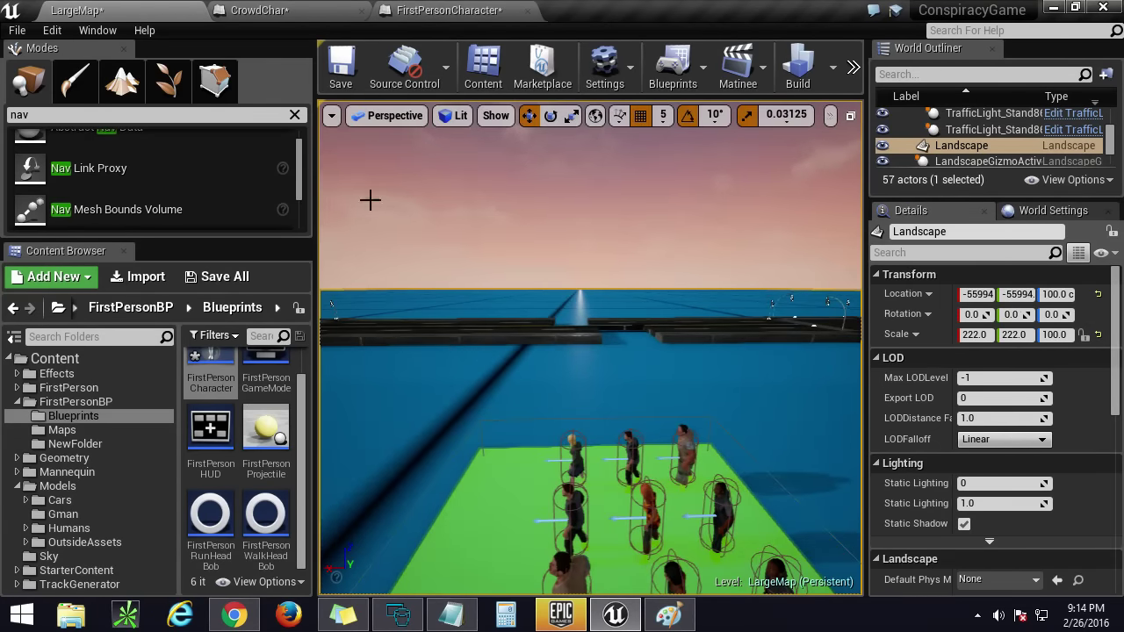
right_drag(372, 196, 474, 237)
key(s)
key(a)
key(a)
right_drag(590, 348, 553, 264)
right_drag(495, 180, 512, 175)
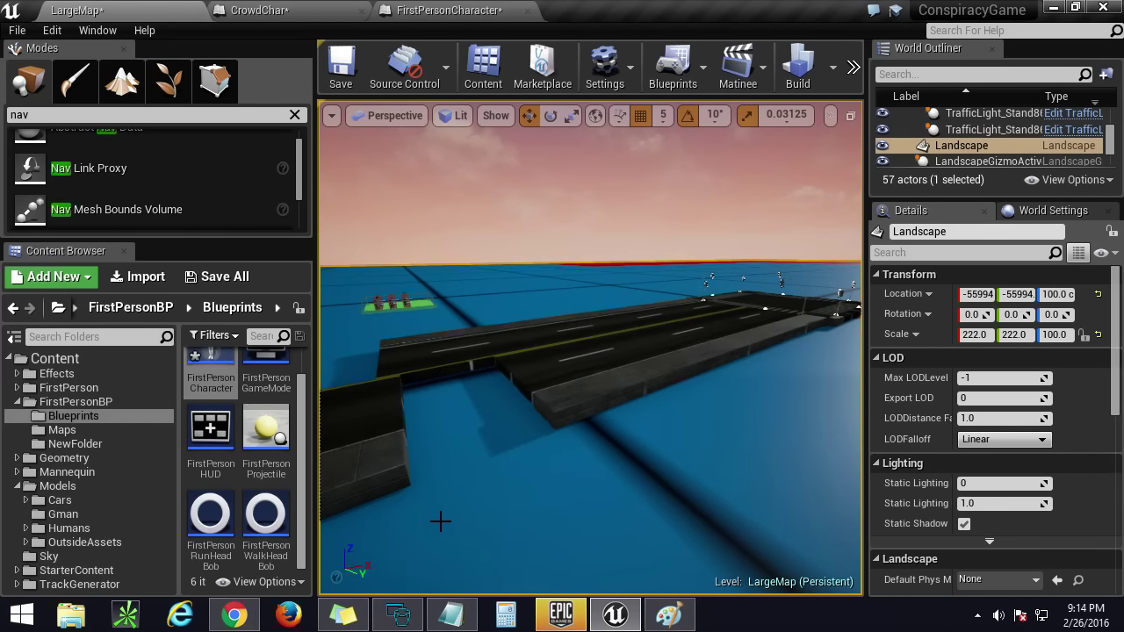
Step: Open the Car blueprint from the Cars folder under Models
mouse_move(439, 521)
right_down()
mouse_move(419, 522)
mouse_move(441, 522)
right_up()
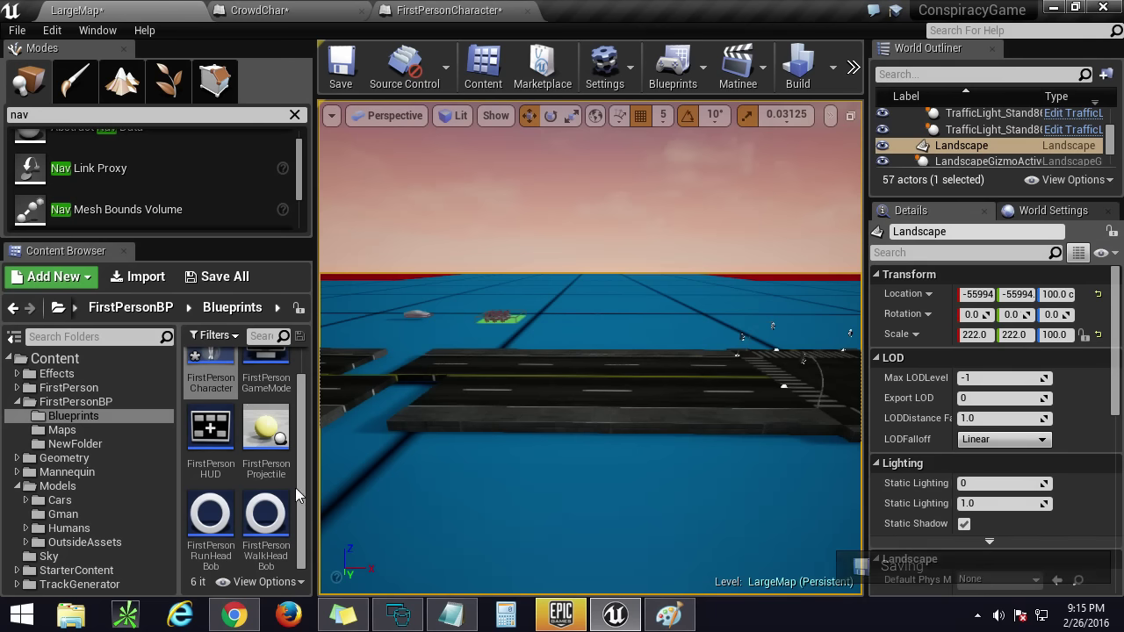
scroll(266, 492, up, 1)
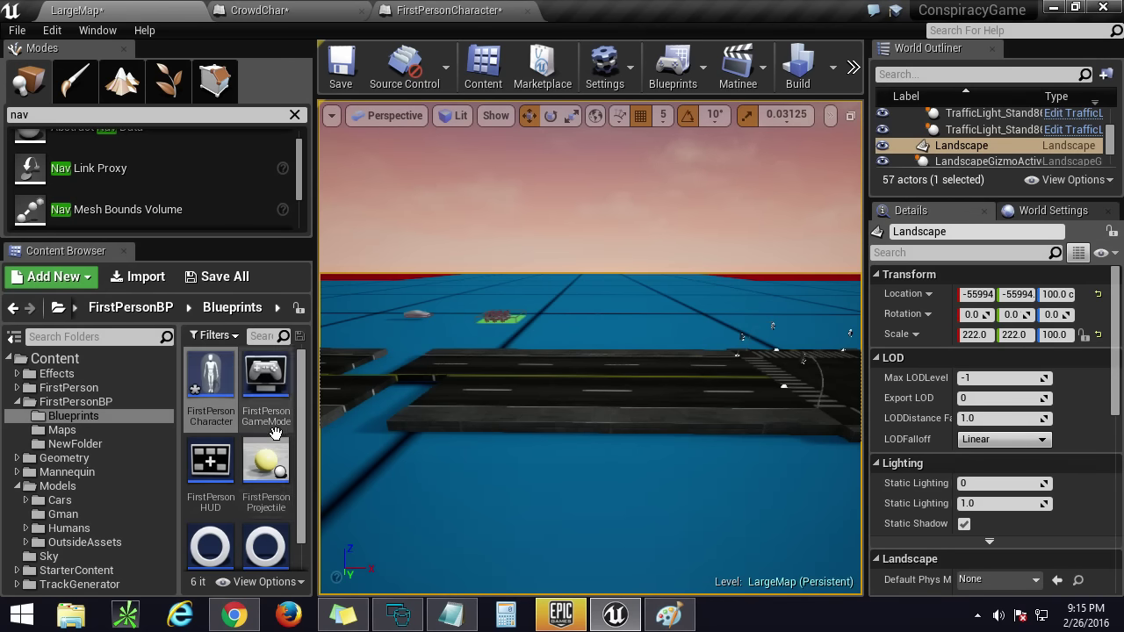
click(73, 416)
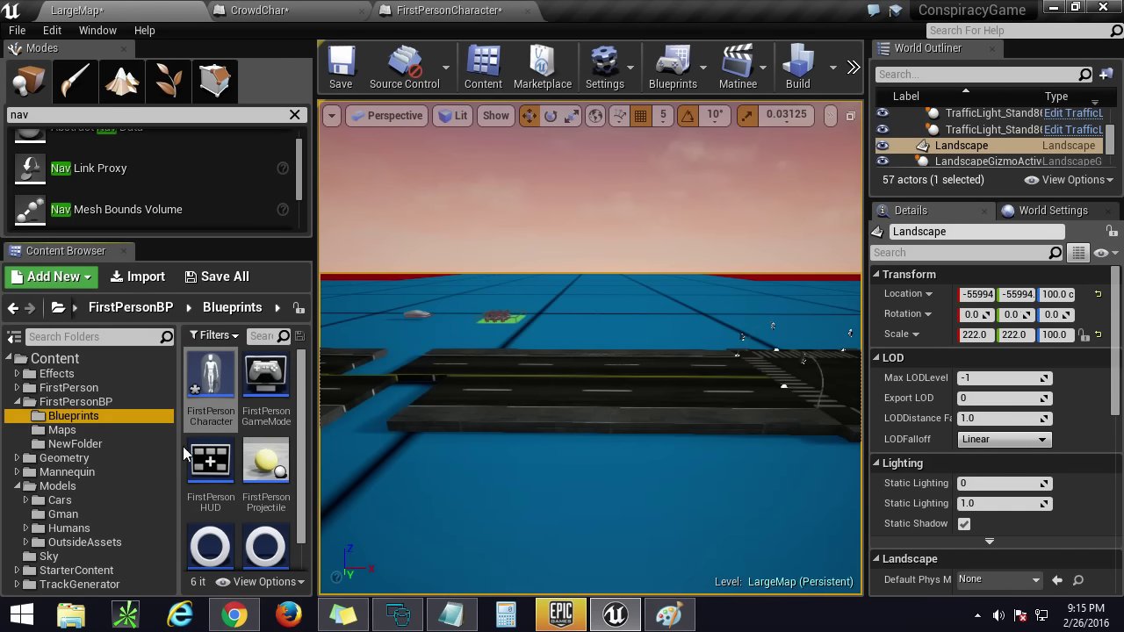
click(83, 487)
click(60, 500)
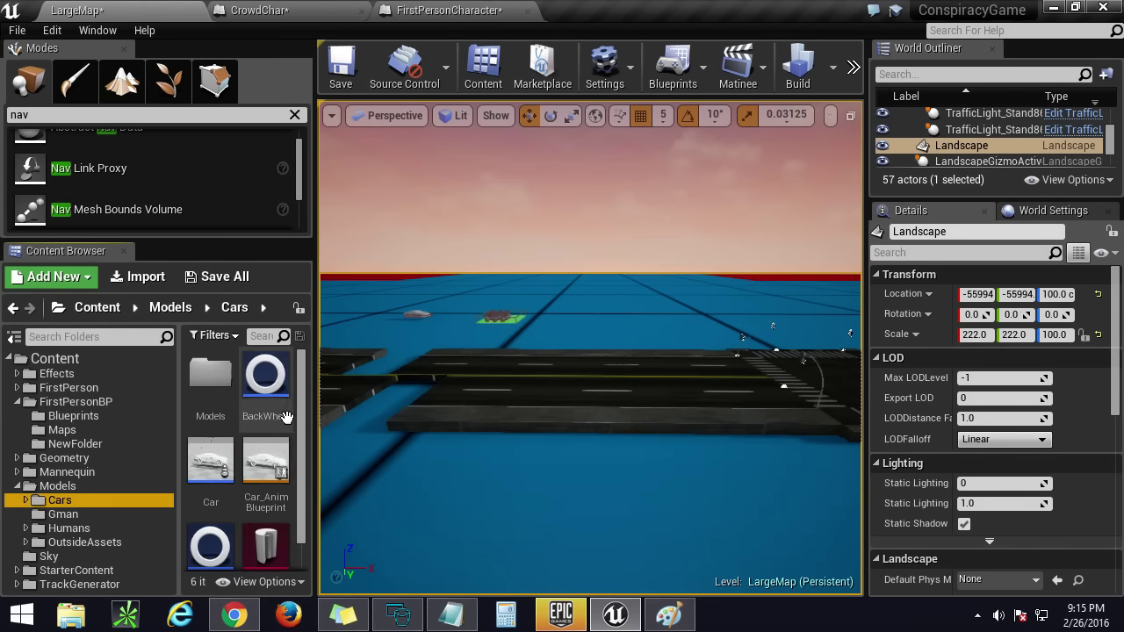
double_click(215, 463)
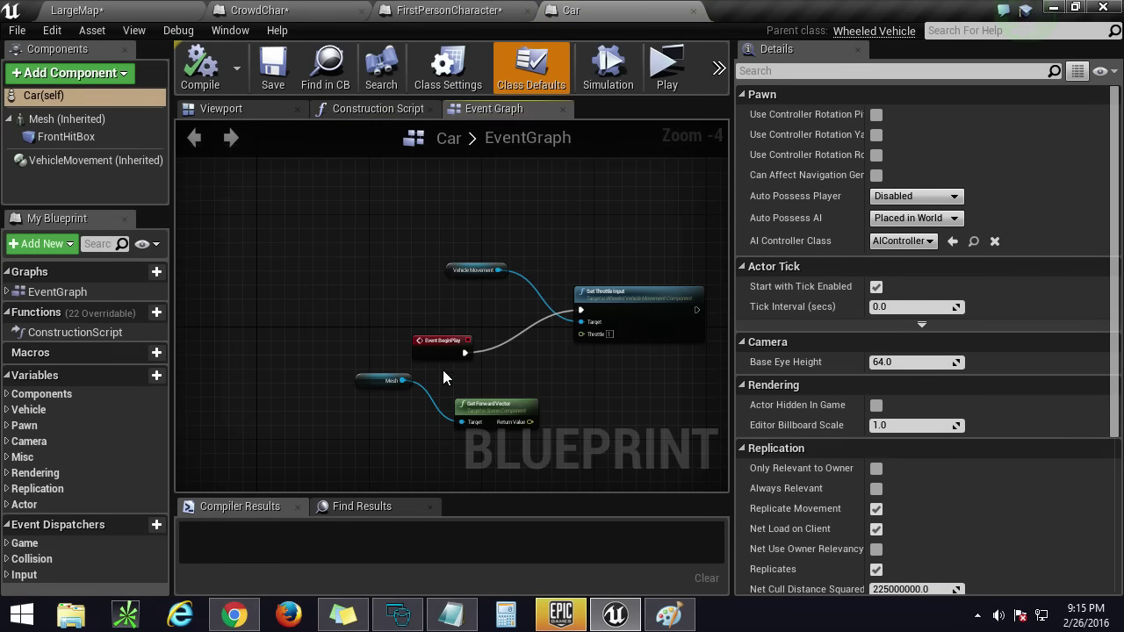
Step: Search the parent classes available for reparenting the Car blueprint for "veh", leaving the parent class as it is
click(16, 33)
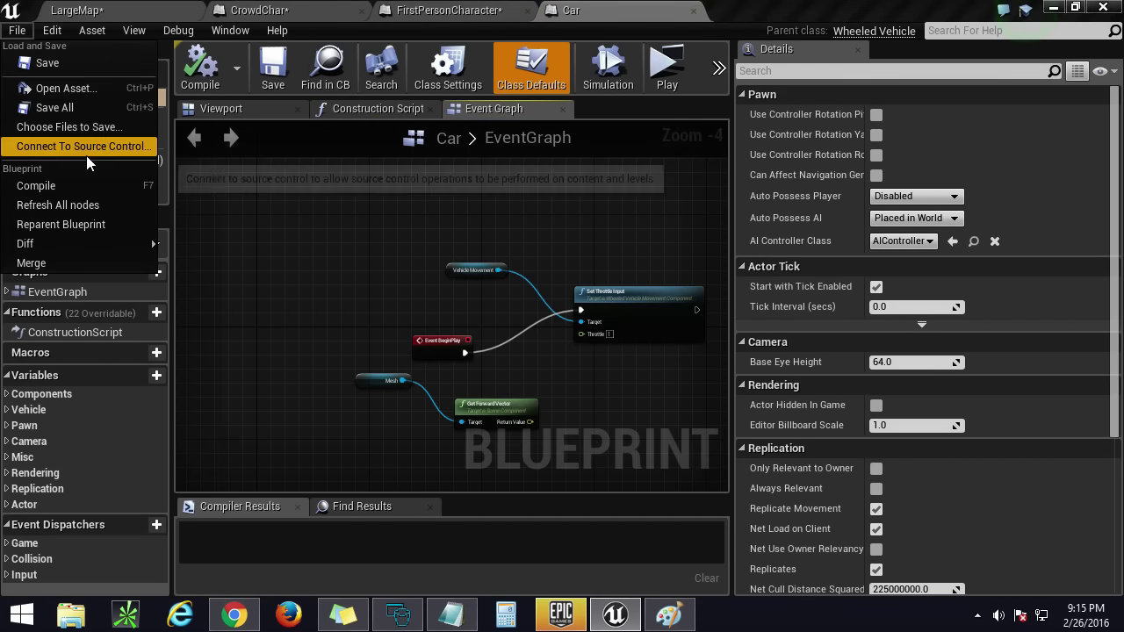
mouse_move(63, 243)
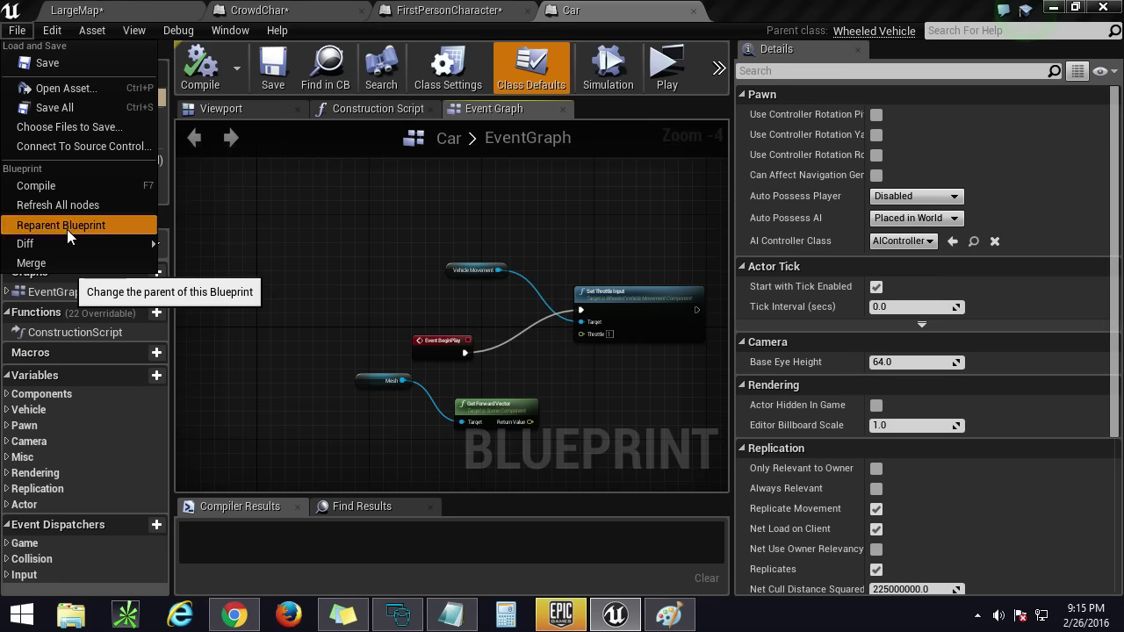
click(60, 223)
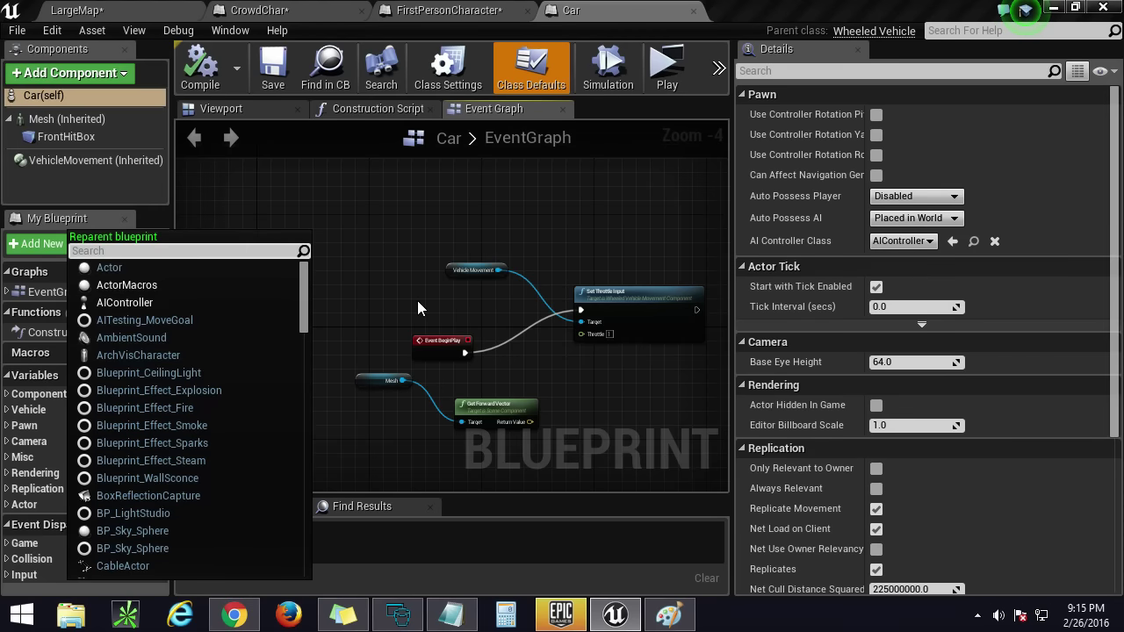
text(veh)
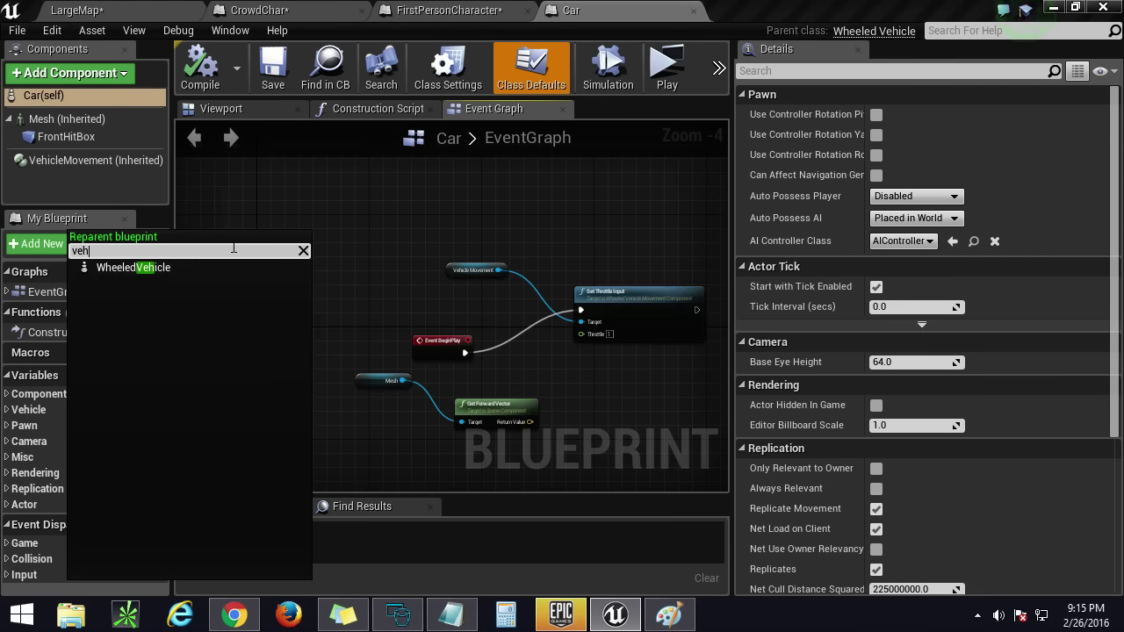
click(333, 199)
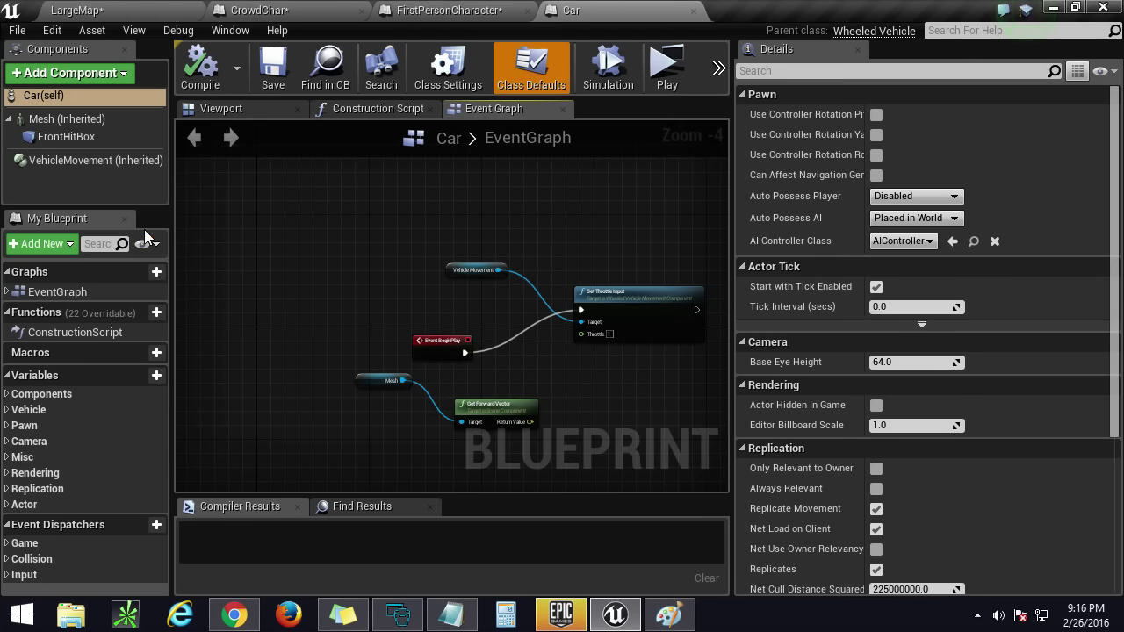
Step: Examine the car model in the Car blueprint's 3D preview
click(221, 109)
scroll(422, 269, down, 6)
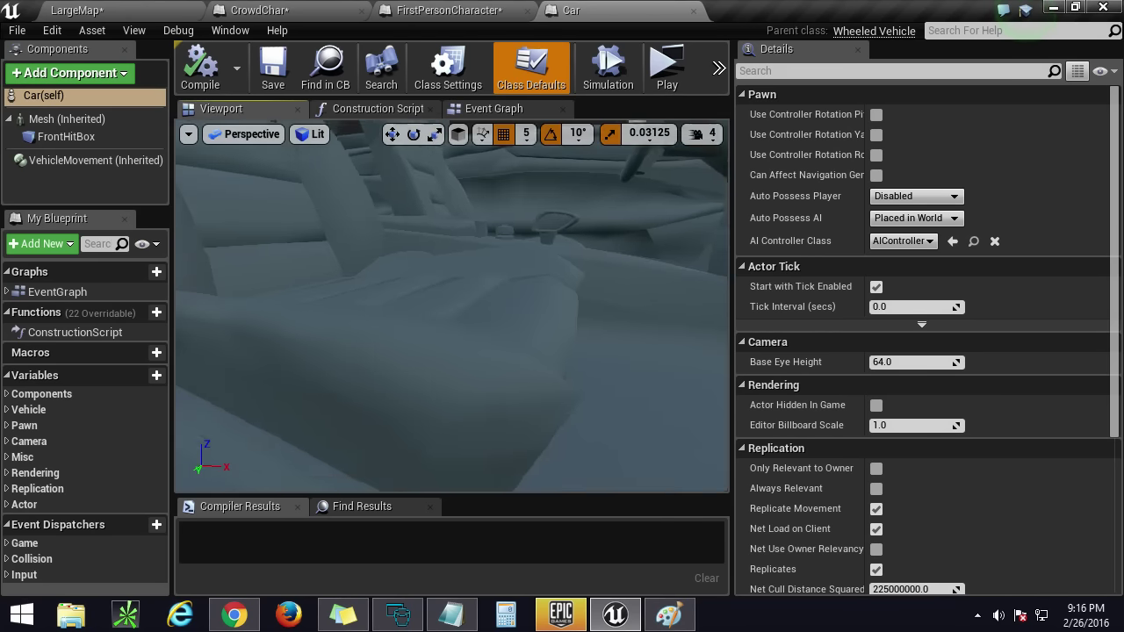
right_drag(435, 271, 474, 253)
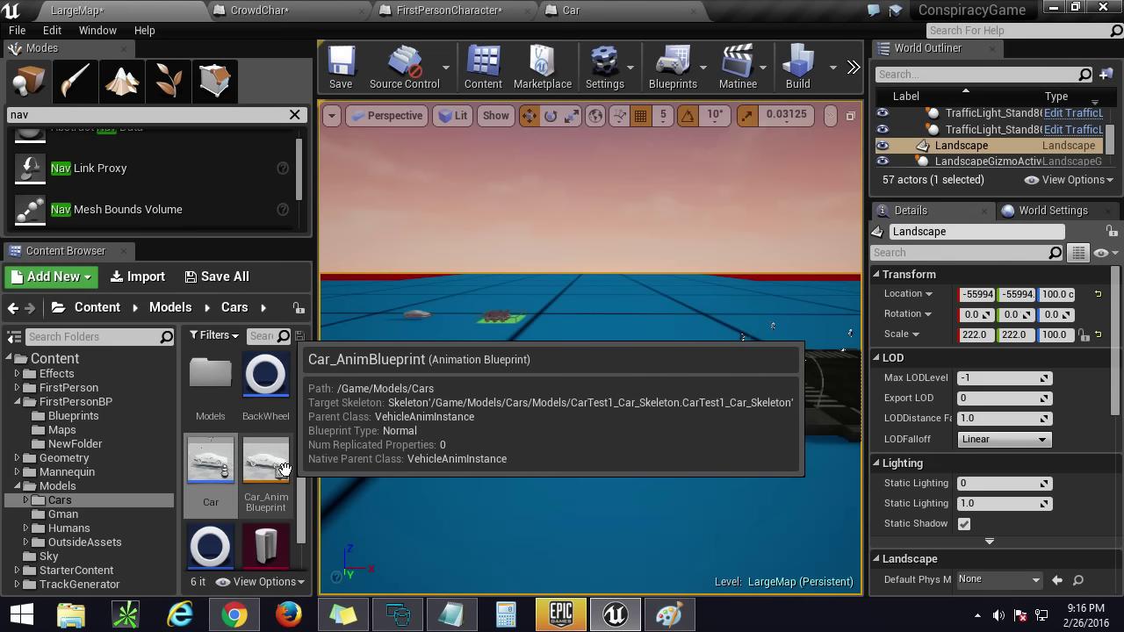
Step: Back in LargeMap, open the CarTest1_Car skeletal mesh from the Models subfolder of Cars
click(224, 465)
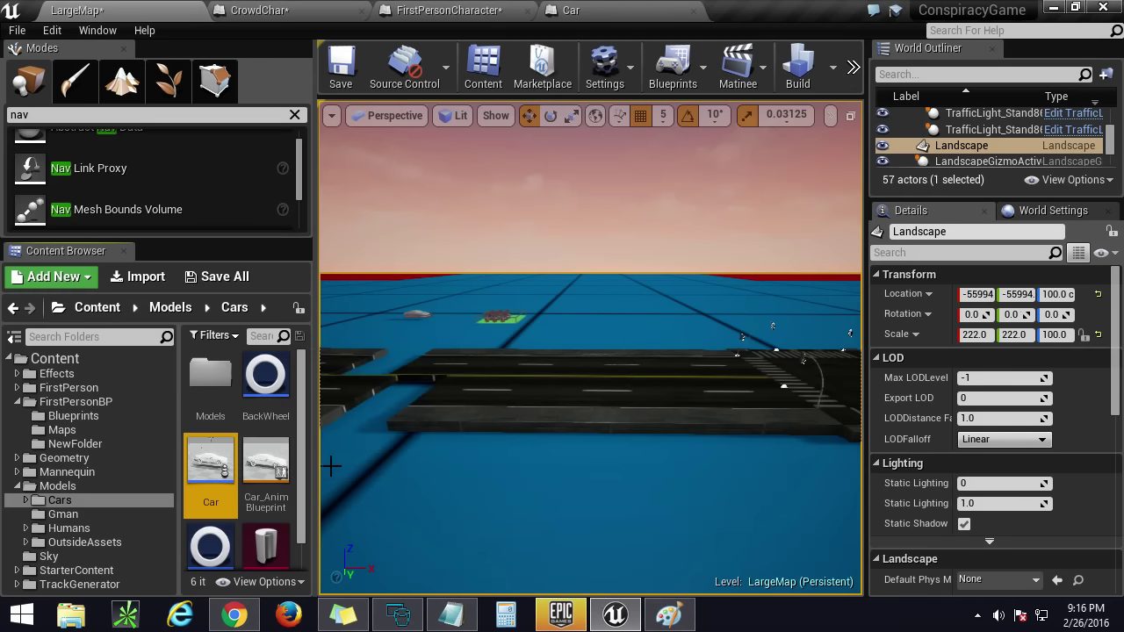
click(272, 465)
click(255, 400)
double_click(210, 373)
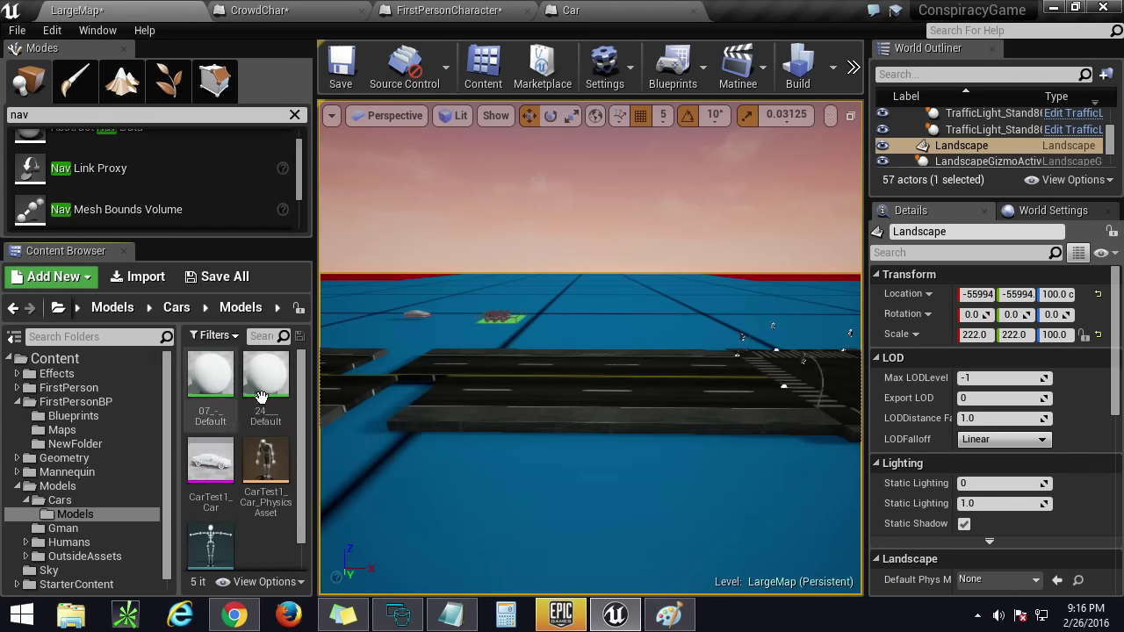
double_click(230, 483)
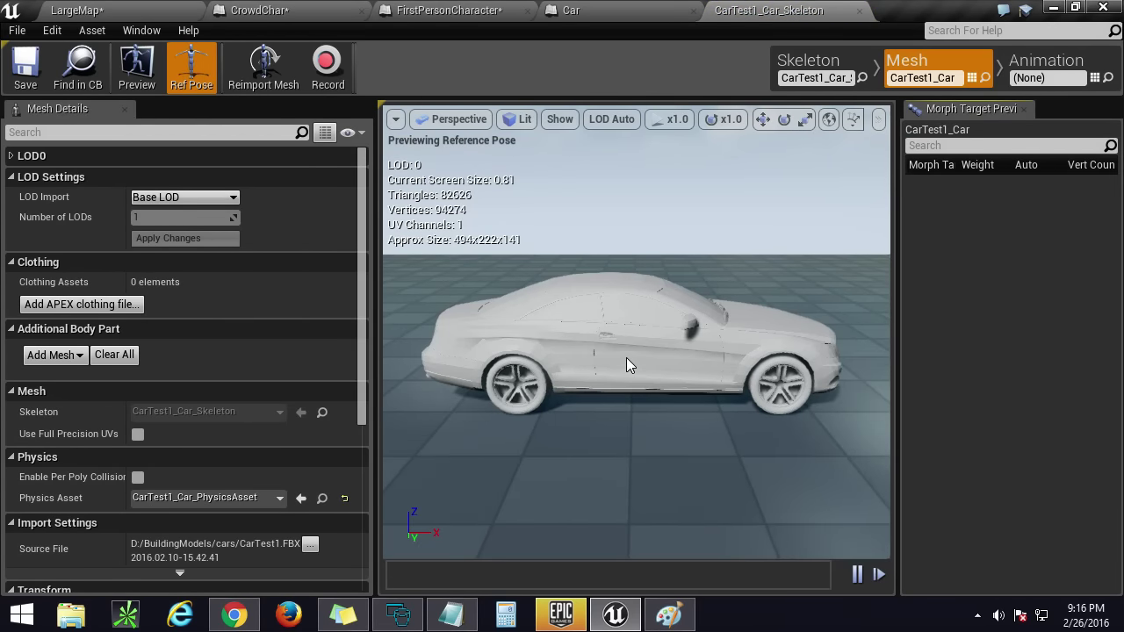
Step: Inspect the CarTest1_Car mesh up close, including its front wheel and side
right_drag(626, 358, 737, 347)
drag(623, 223, 745, 377)
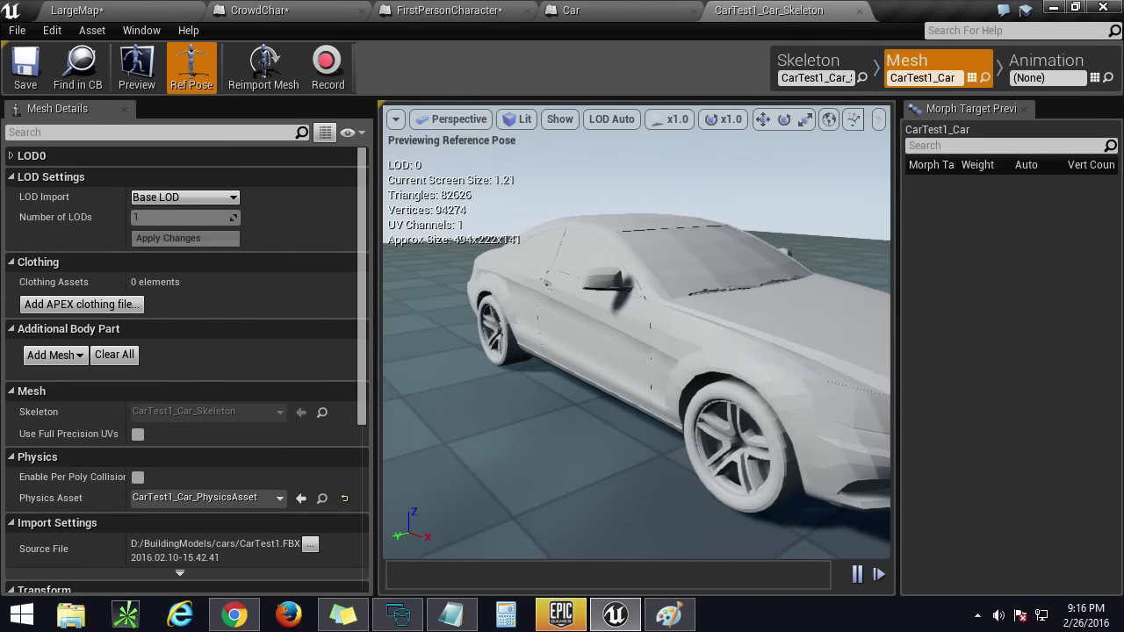
click(744, 437)
Step: Switch to the car's skeleton and inspect its four wheel bones and the Car root bone
click(808, 60)
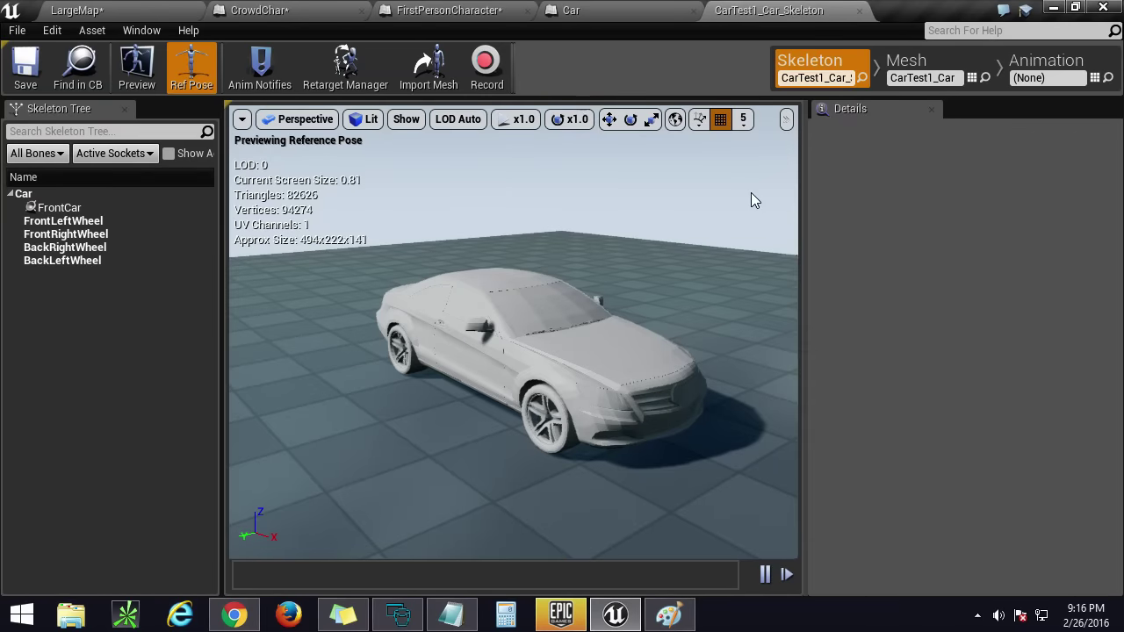
click(102, 221)
click(98, 233)
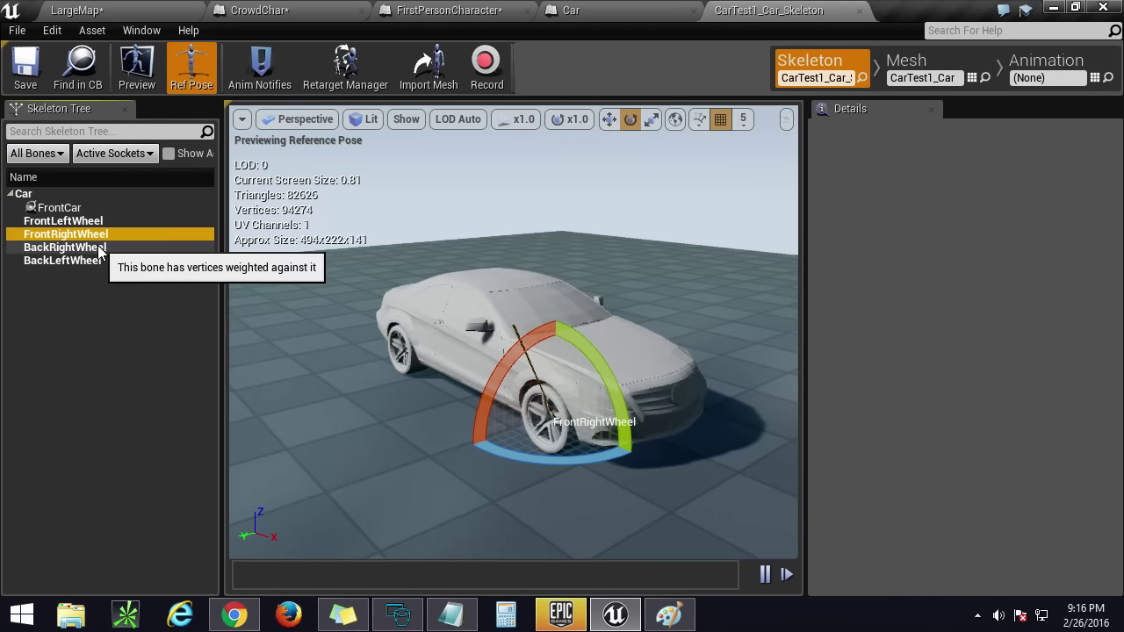
click(96, 247)
click(95, 260)
key(f)
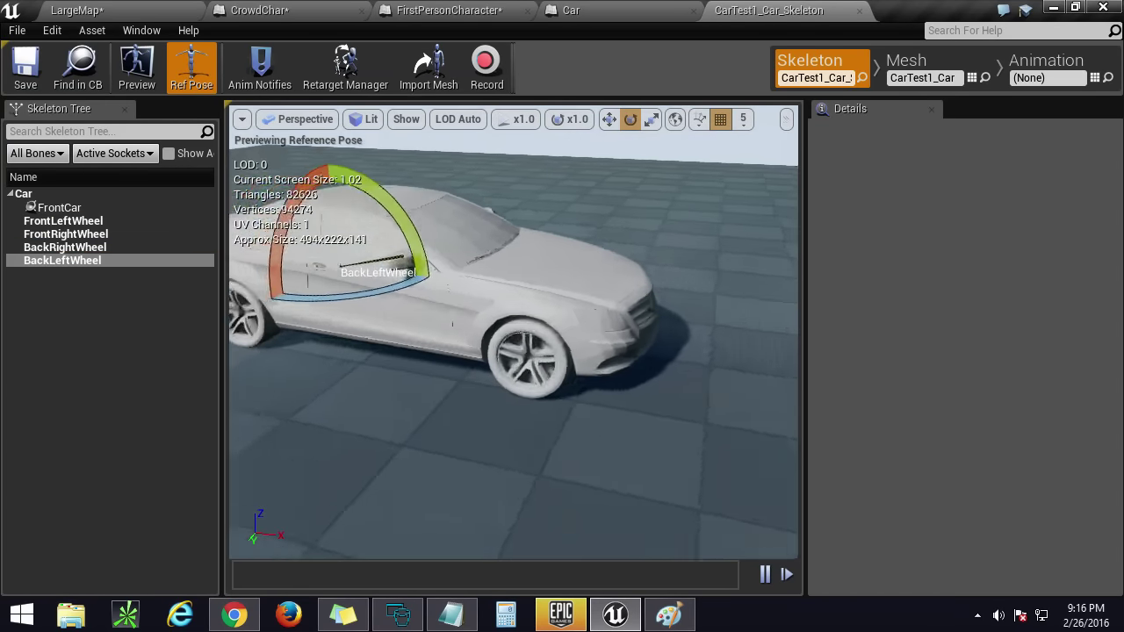
mouse_move(414, 364)
right_down()
mouse_move(421, 316)
mouse_move(415, 365)
right_up()
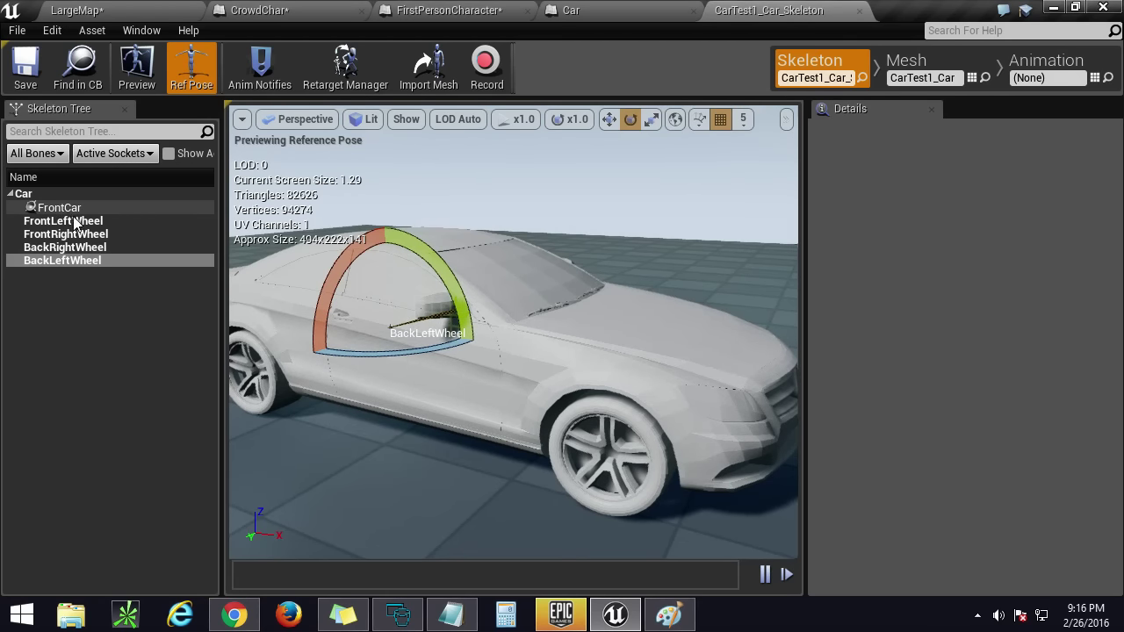
right_drag(412, 351, 456, 356)
alt+drag(377, 367, 365, 386)
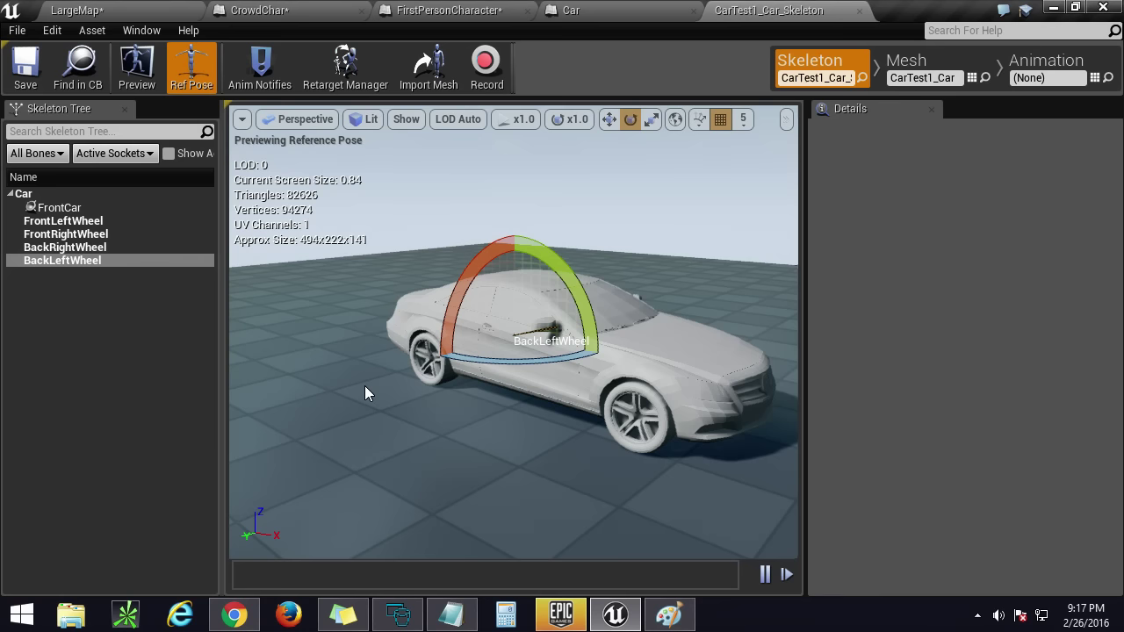
click(48, 199)
right_drag(505, 358, 387, 482)
Step: Launch 3ds Max 2014
click(22, 616)
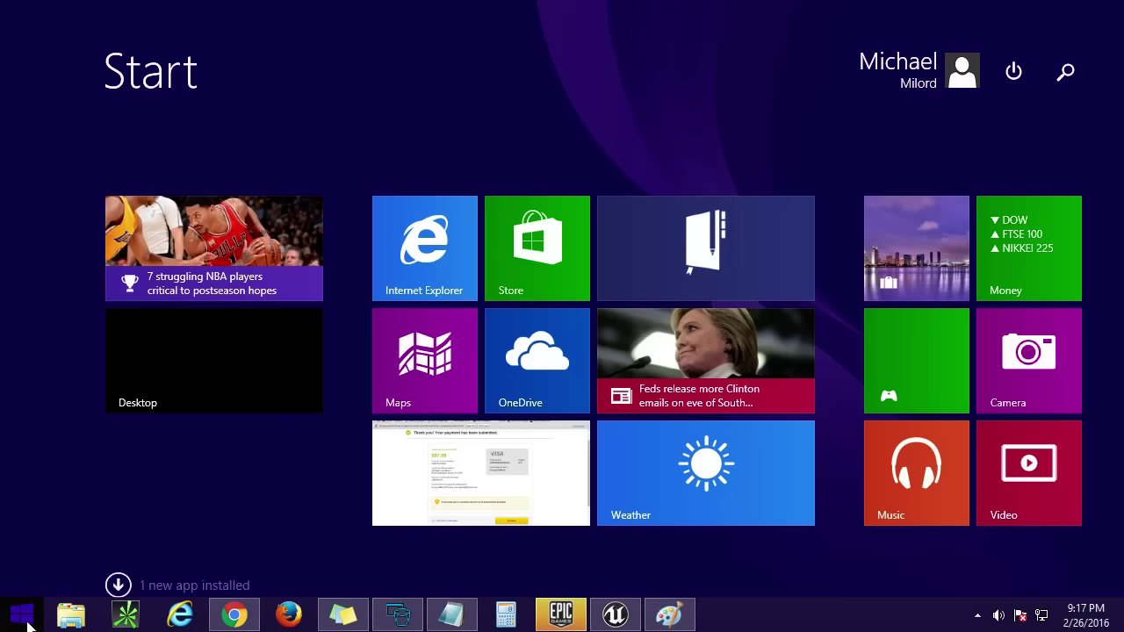
text(3ds max 2014)
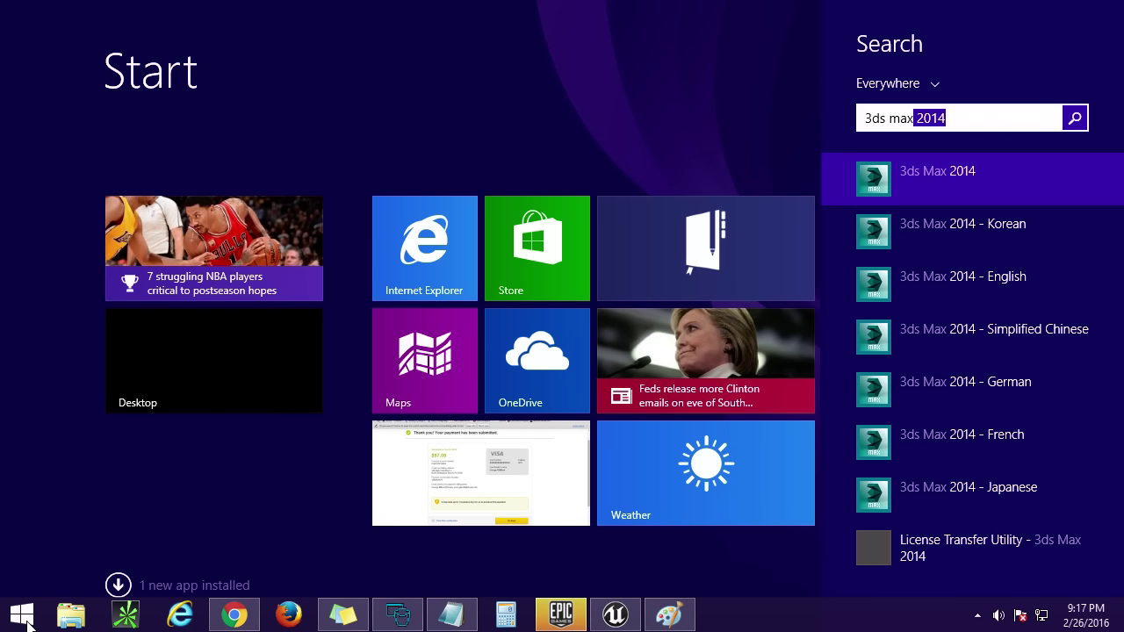
key(Return)
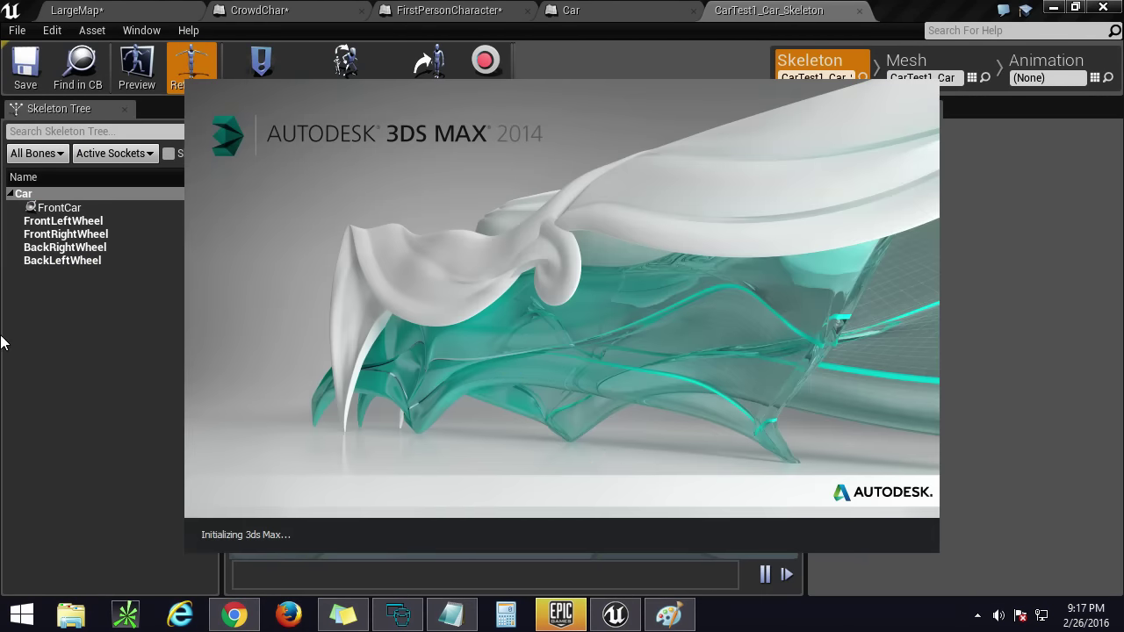
Step: Look over the car in Unreal's skeleton preview from several angles
click(64, 358)
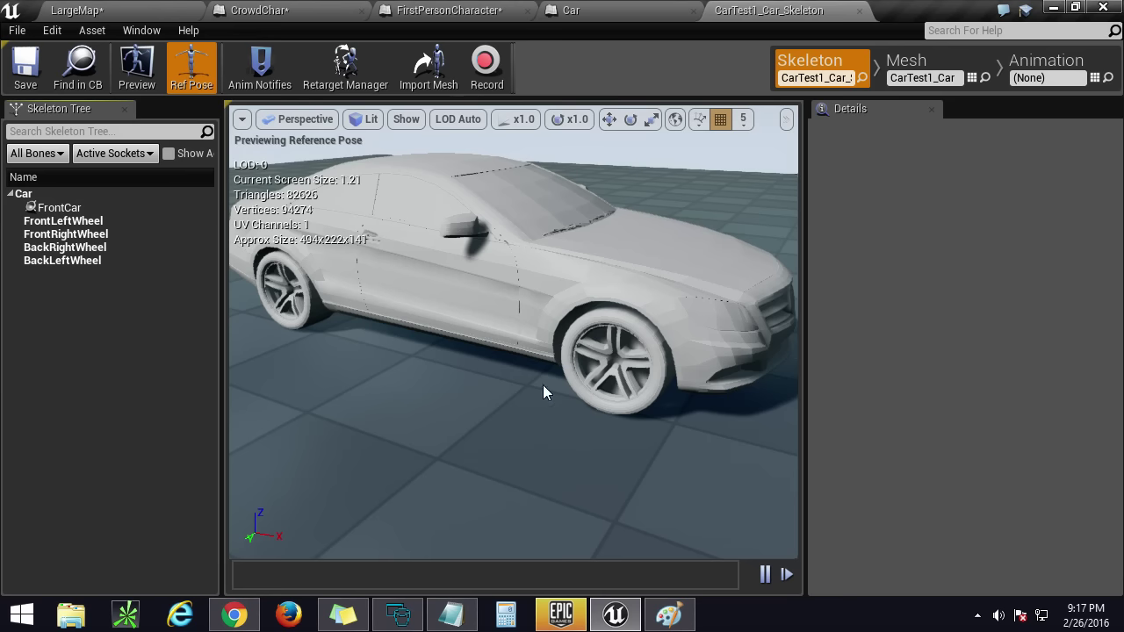
drag(542, 392, 520, 439)
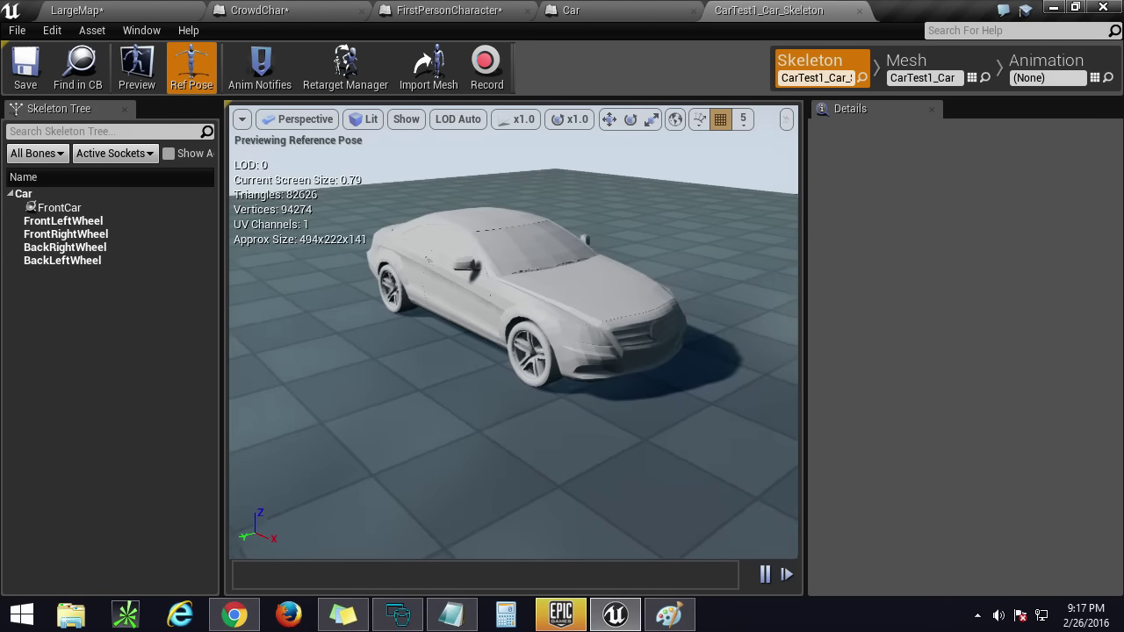
right_drag(519, 439, 513, 413)
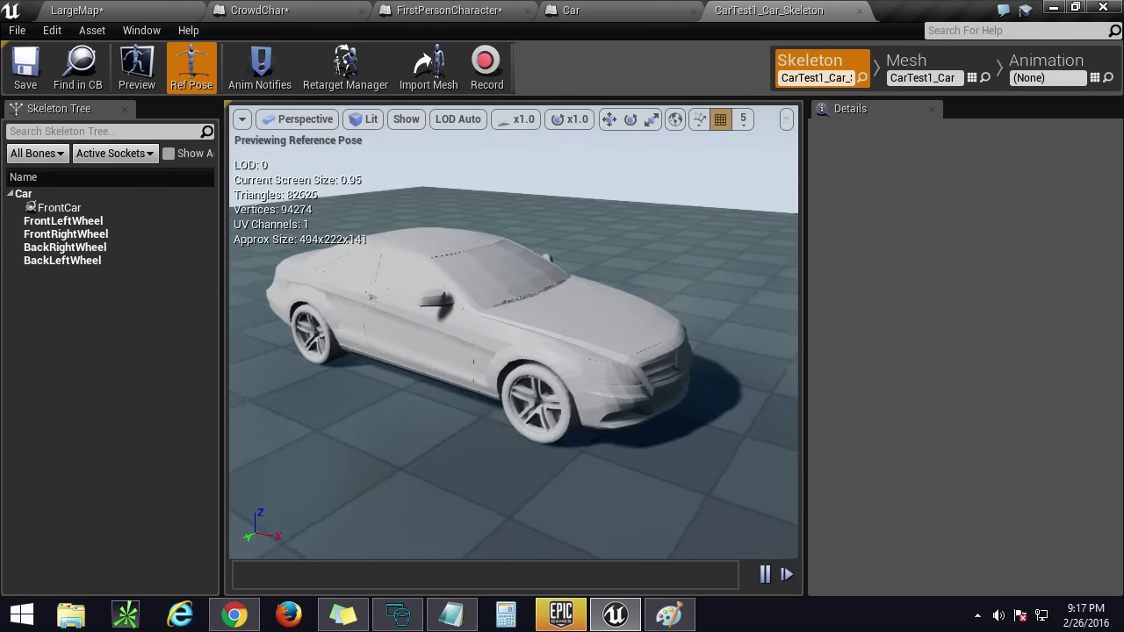
drag(448, 430, 566, 378)
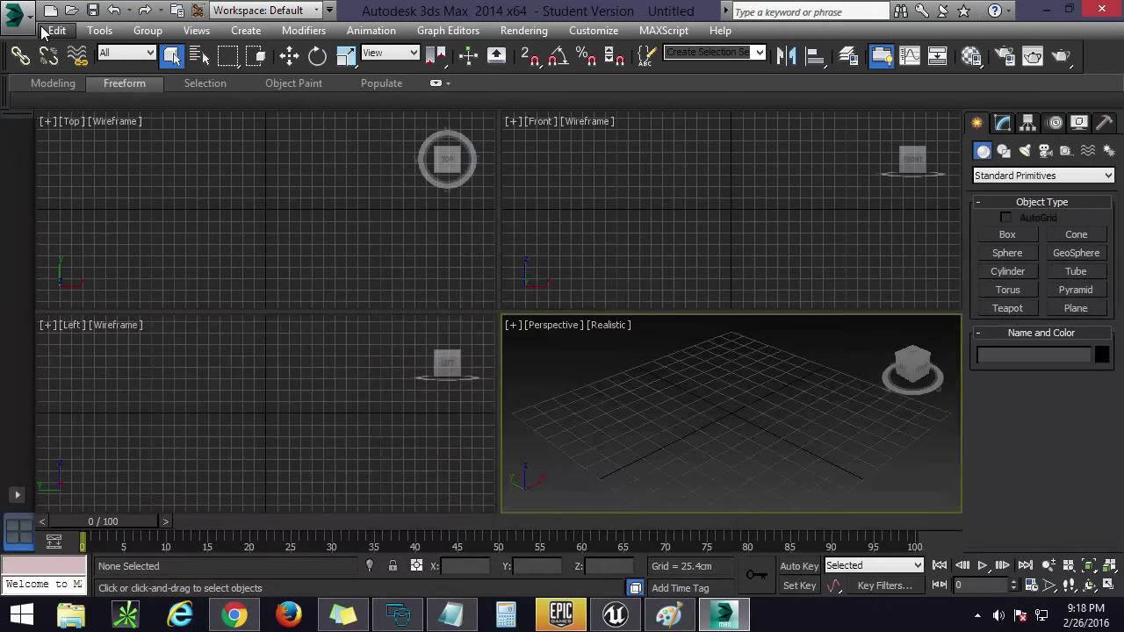
Step: Switch to 3ds Max and open the recent scene CarMax.max
click(18, 16)
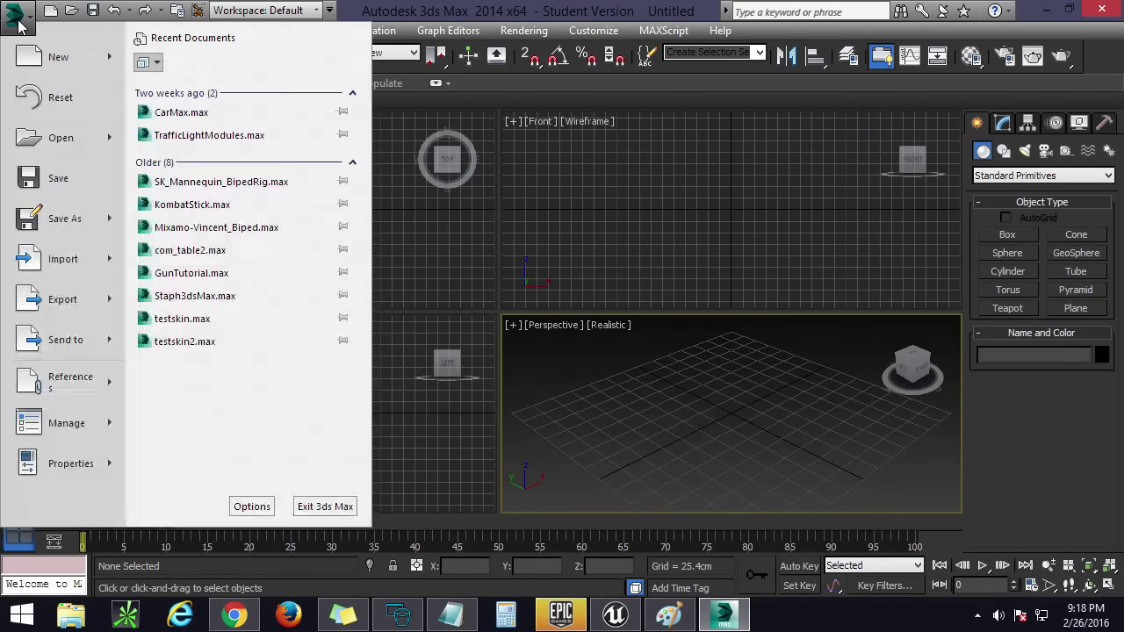
click(180, 112)
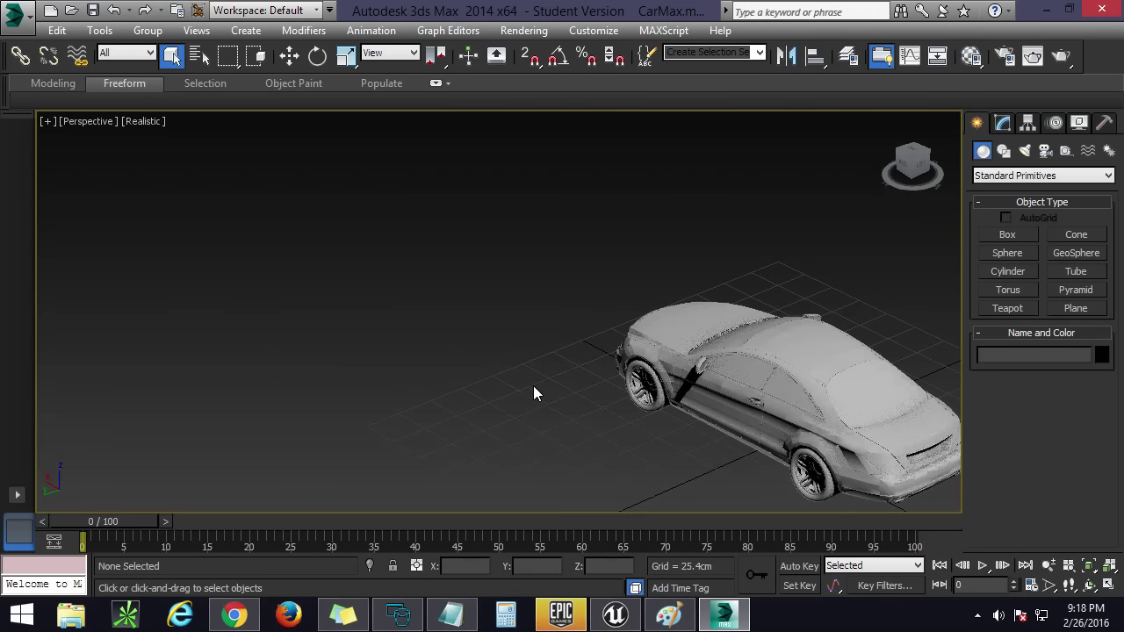
Step: Examine the car model in the CarMax.max scene from the rear, side and front
drag(910, 166, 871, 174)
middle_drag(810, 231, 419, 250)
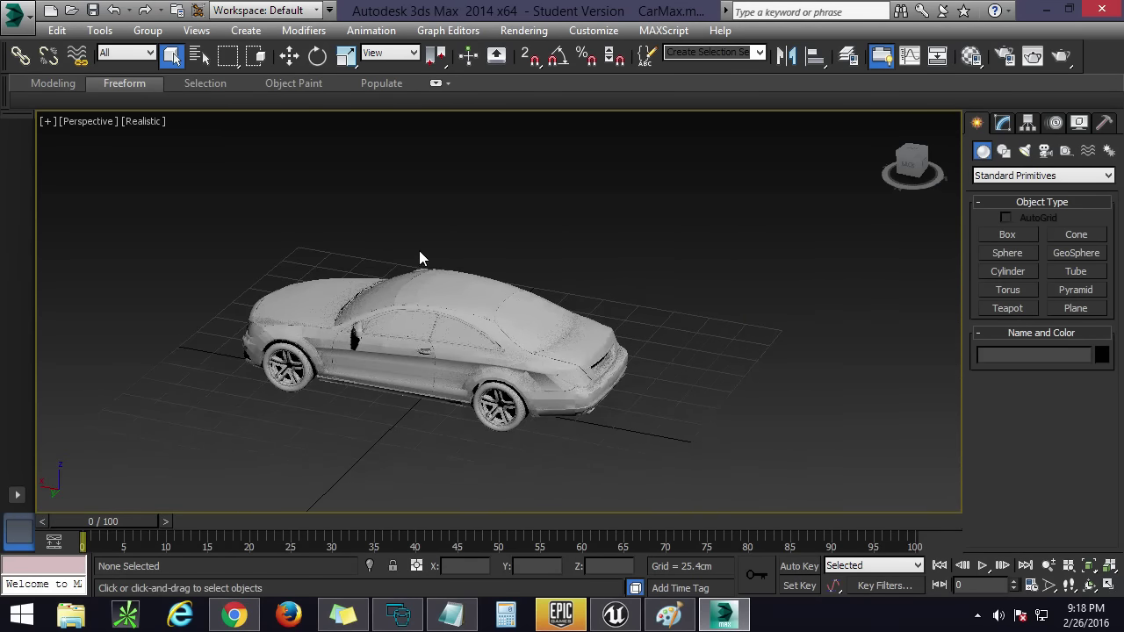
scroll(514, 335, up, 3)
middle_drag(446, 292, 564, 236)
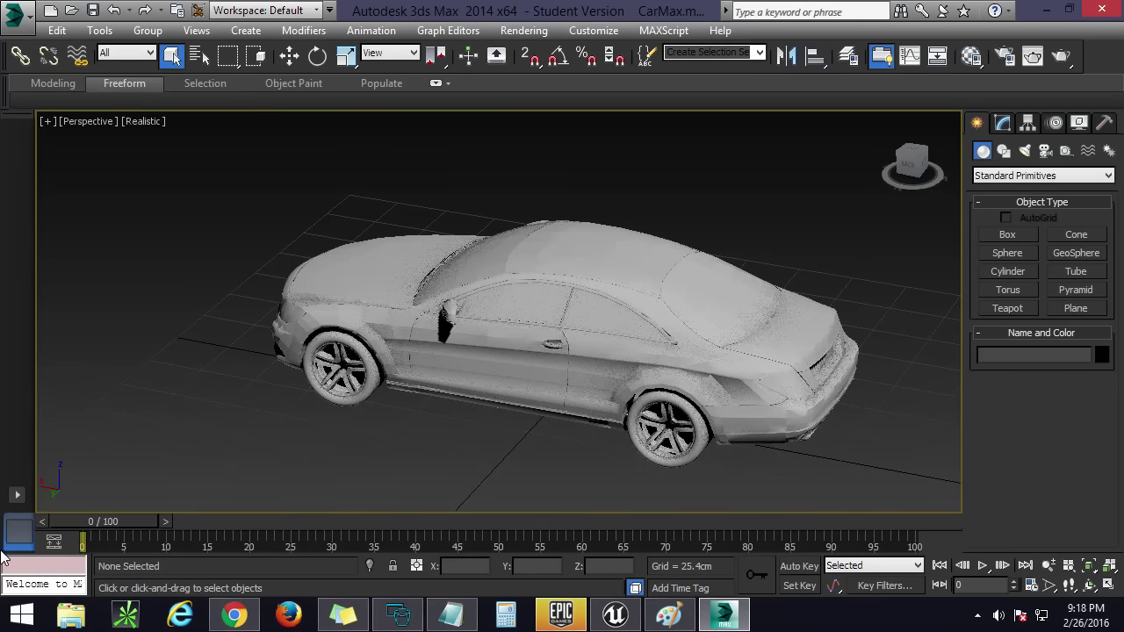
mouse_move(913, 165)
mouse_down()
mouse_move(904, 175)
mouse_move(897, 165)
mouse_move(915, 163)
mouse_up()
middle_drag(631, 274, 682, 336)
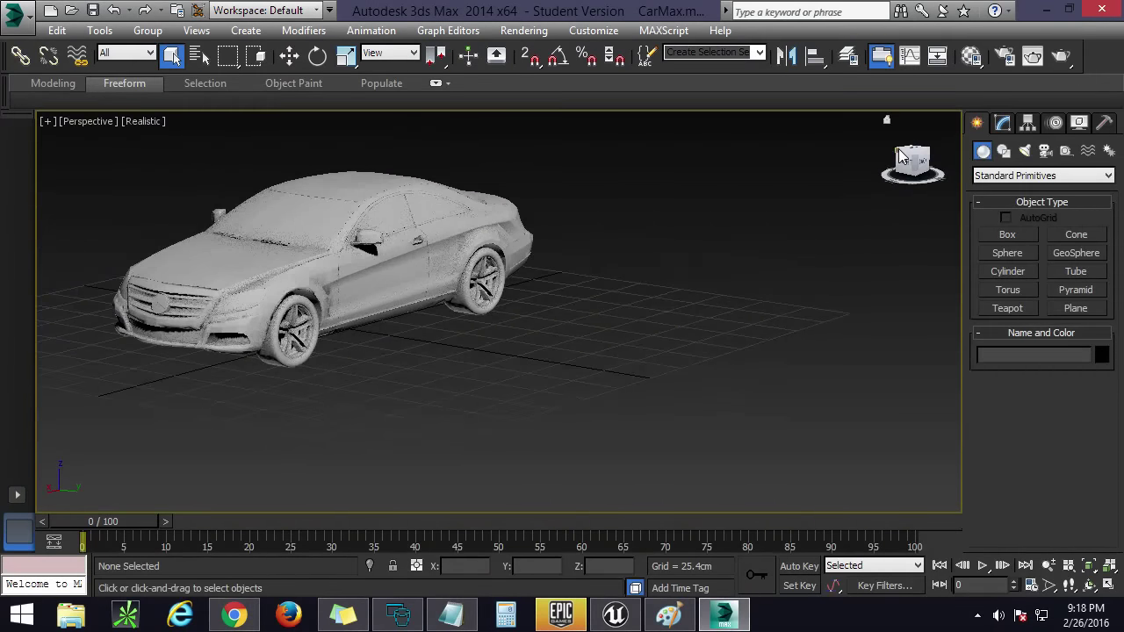
mouse_move(917, 162)
mouse_down()
mouse_move(904, 163)
mouse_move(913, 175)
mouse_move(899, 163)
mouse_move(921, 171)
mouse_up()
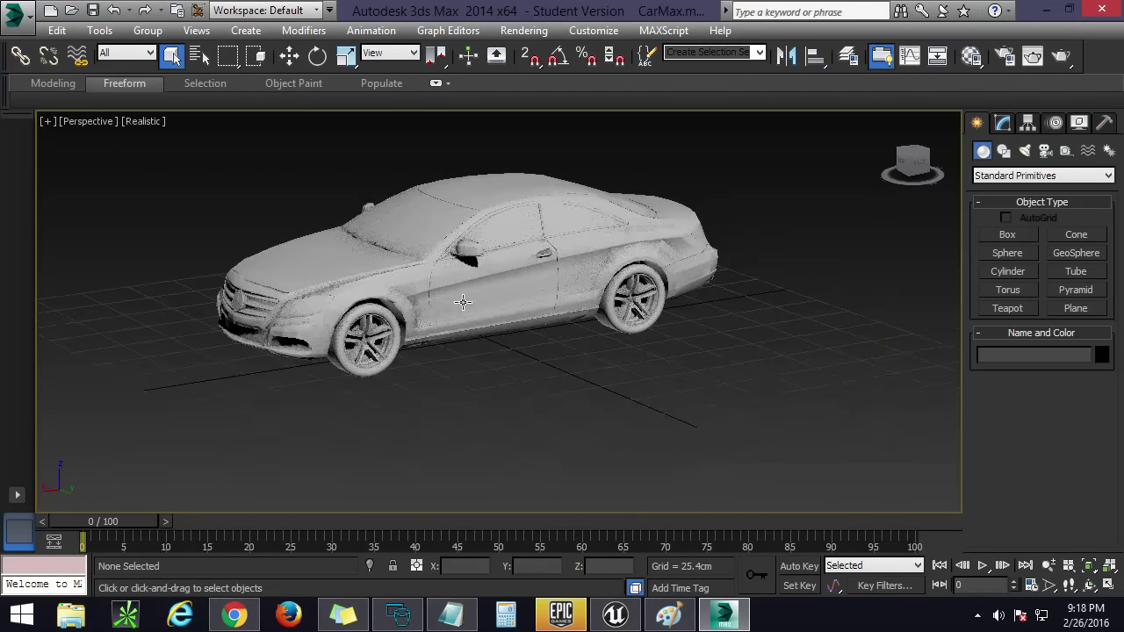
middle_drag(478, 304, 579, 326)
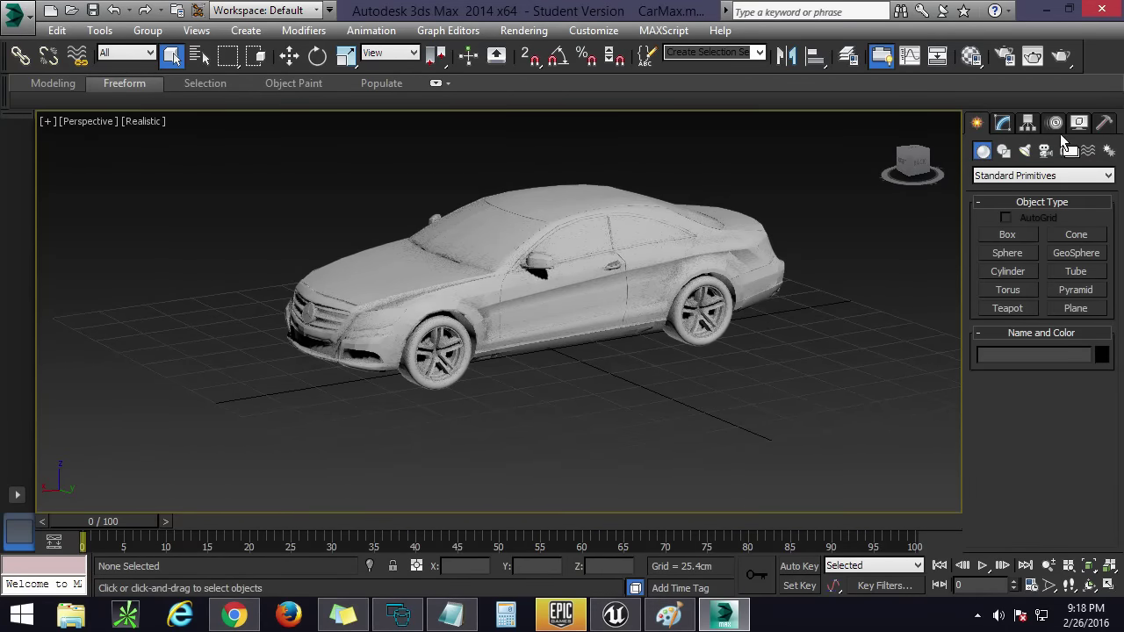
Step: Select the car's body, front left wheel and body again to inspect them as separate objects
click(579, 316)
scroll(580, 316, up, 6)
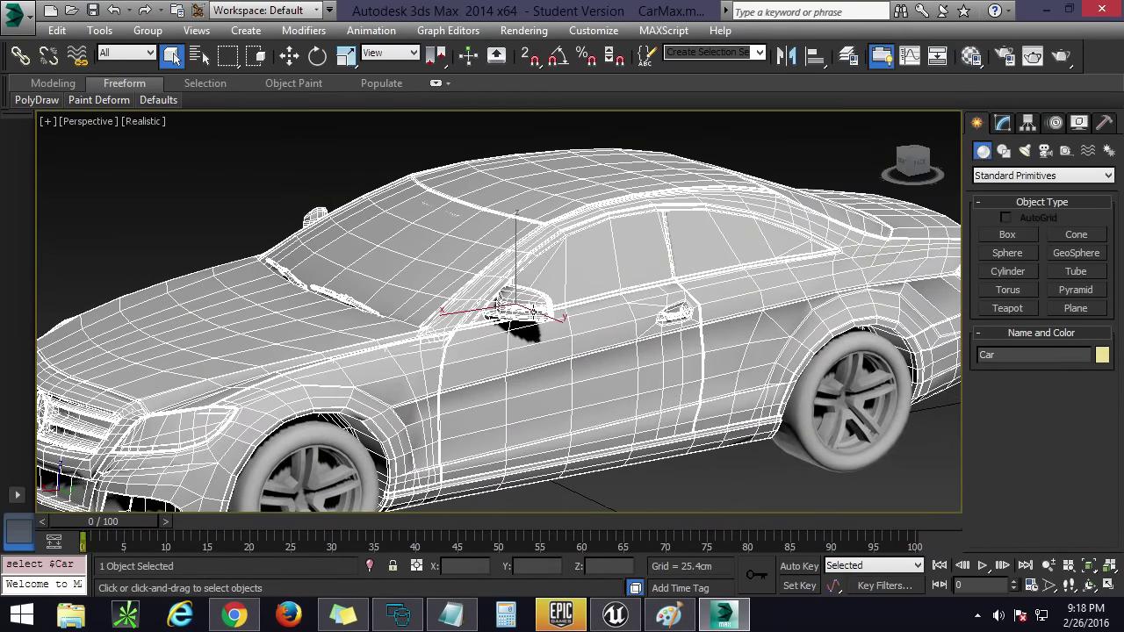
middle_drag(501, 398, 574, 361)
click(326, 482)
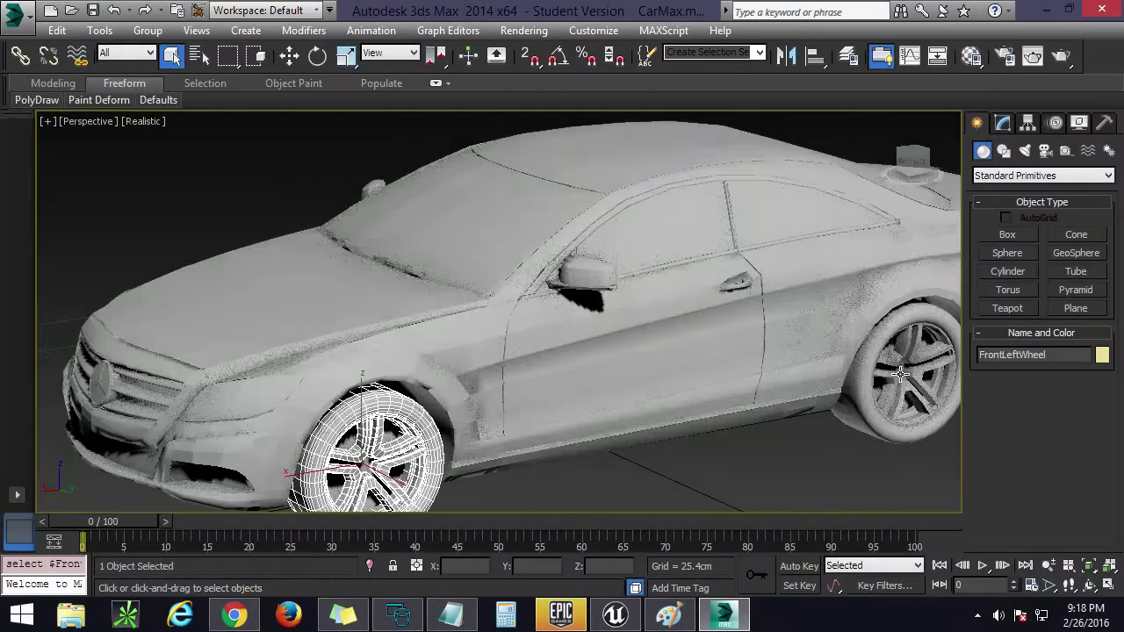
click(854, 428)
click(746, 340)
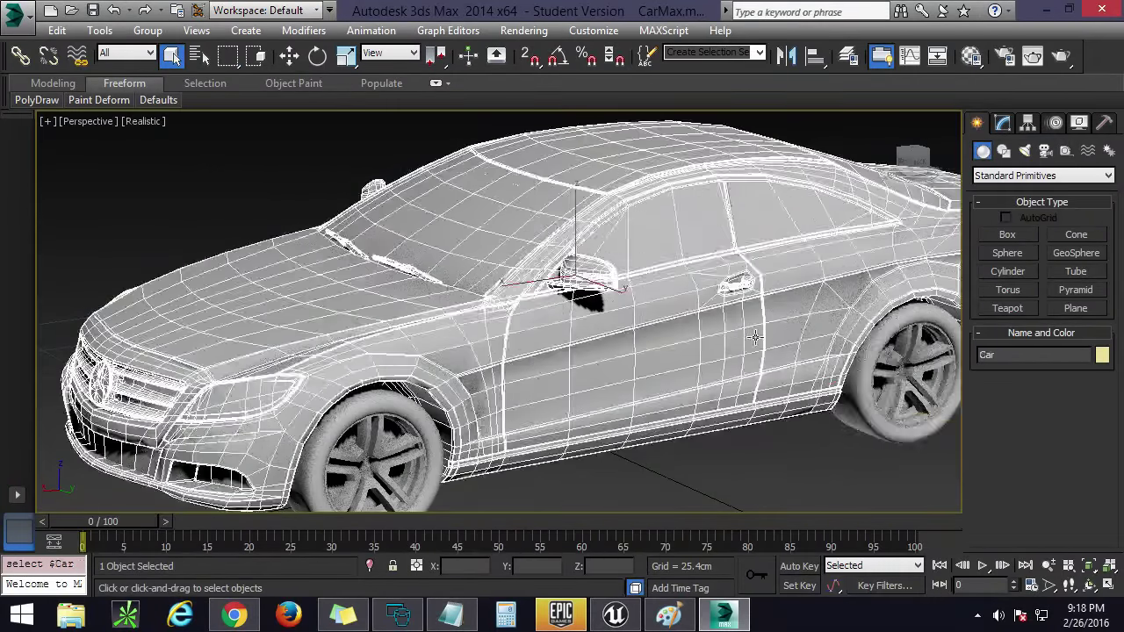
Step: Show only the pivot of the Car body and examine its axis orientation from the side and rear
click(1027, 124)
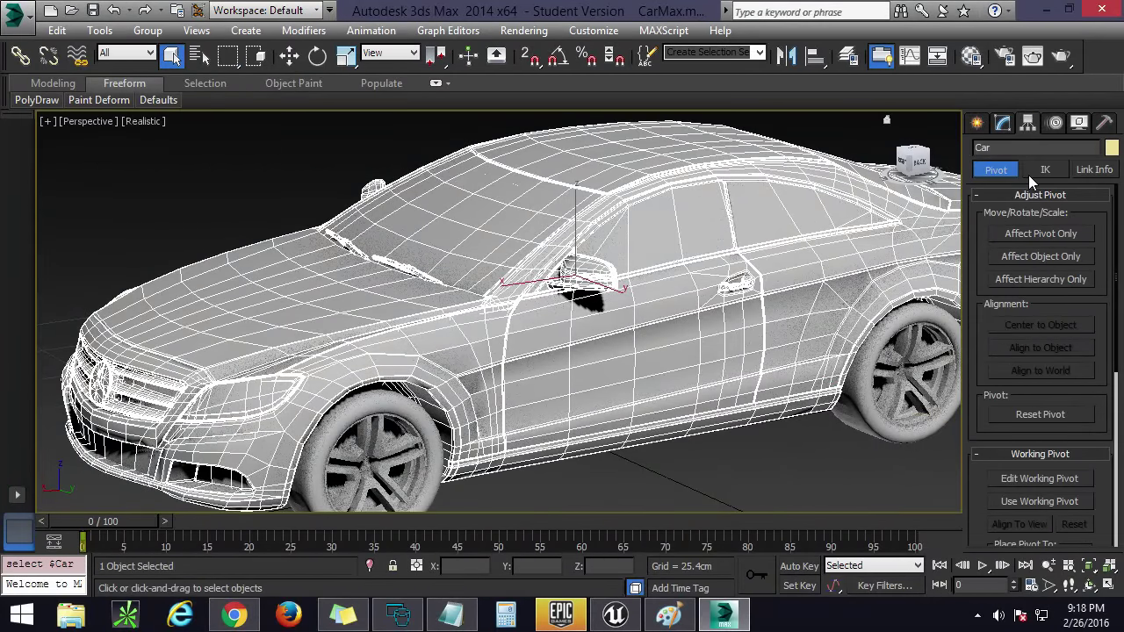
scroll(808, 308, down, 5)
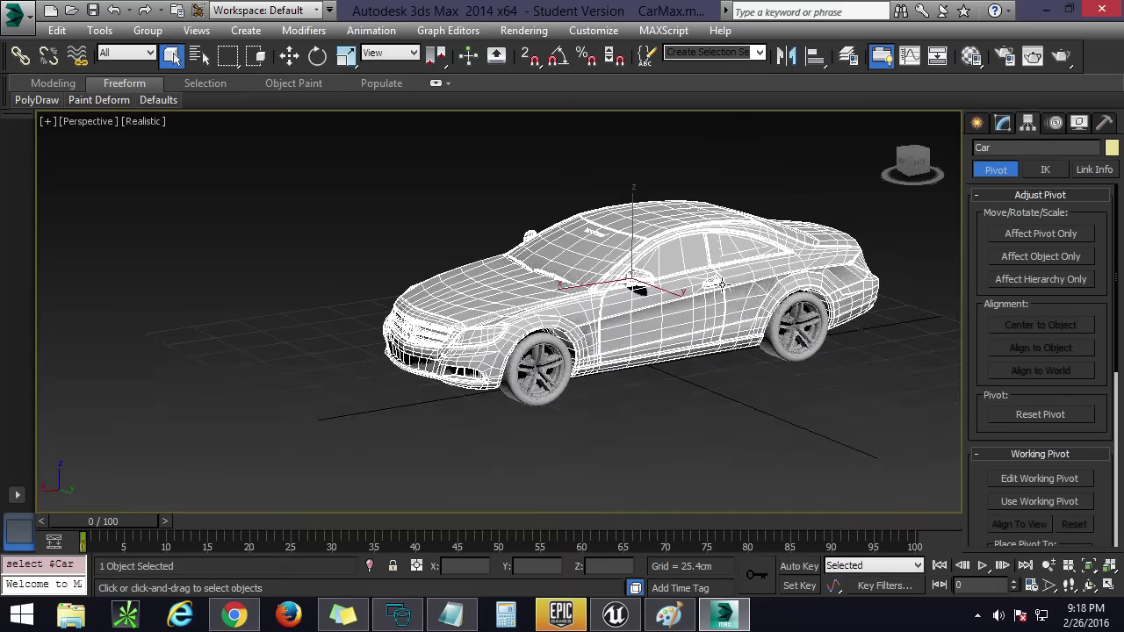
scroll(737, 298, up, 2)
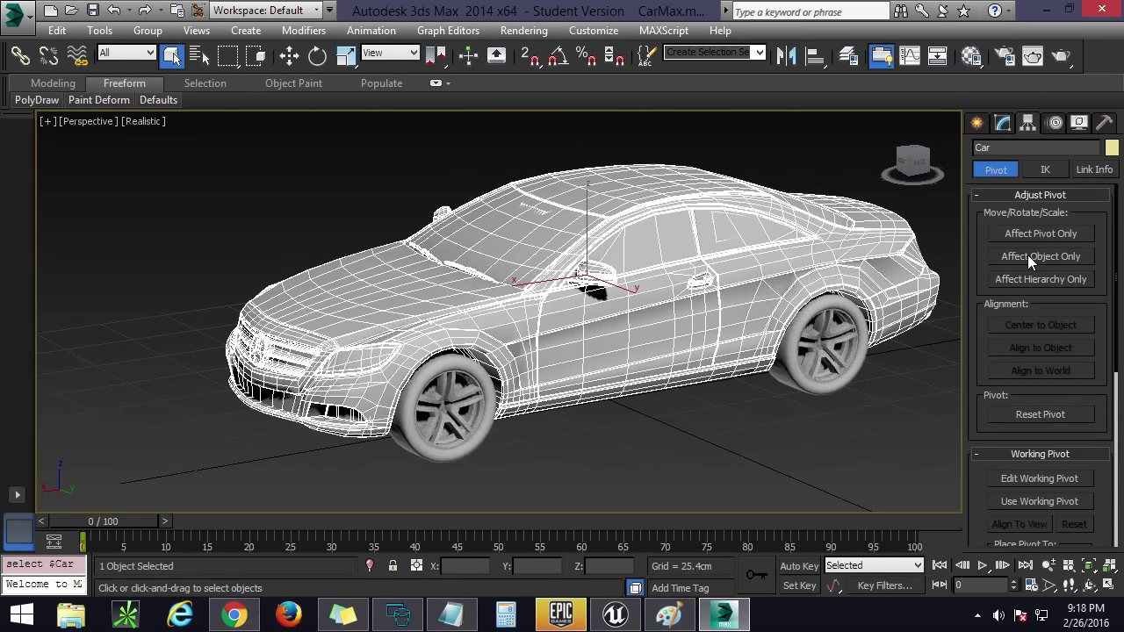
click(1042, 233)
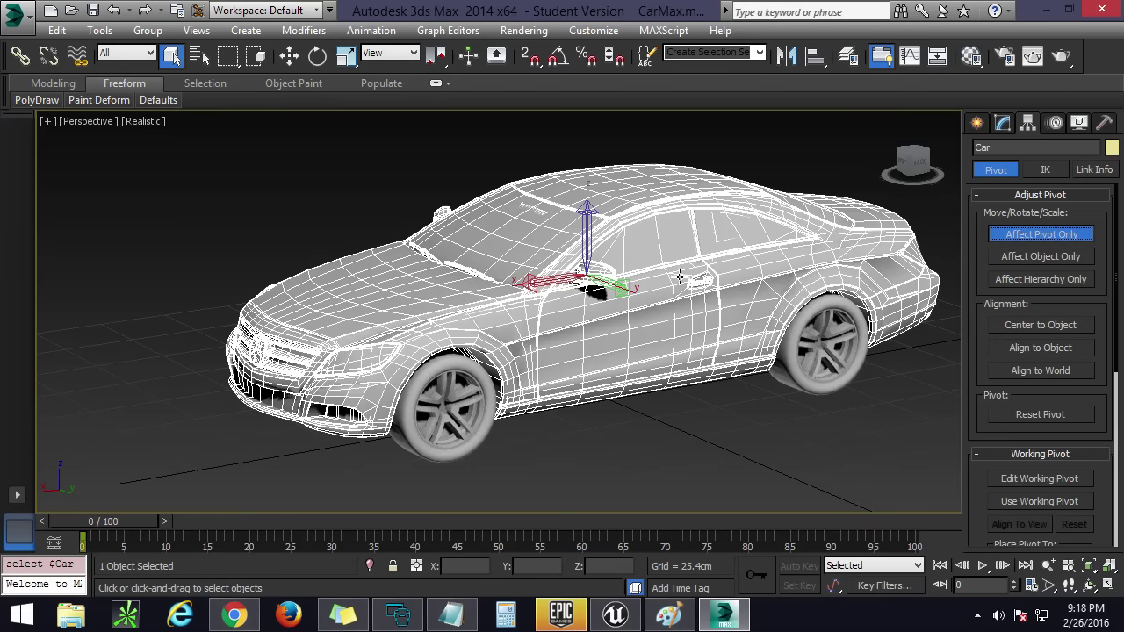
drag(889, 167, 781, 205)
drag(853, 233, 834, 190)
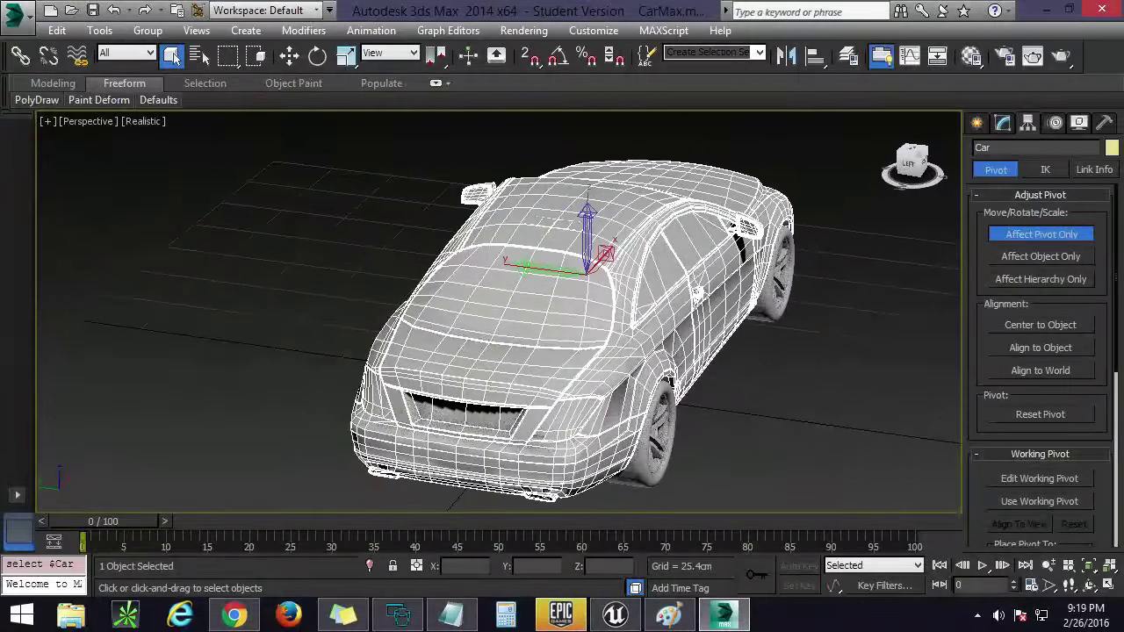
alt+middle_drag(587, 279, 698, 291)
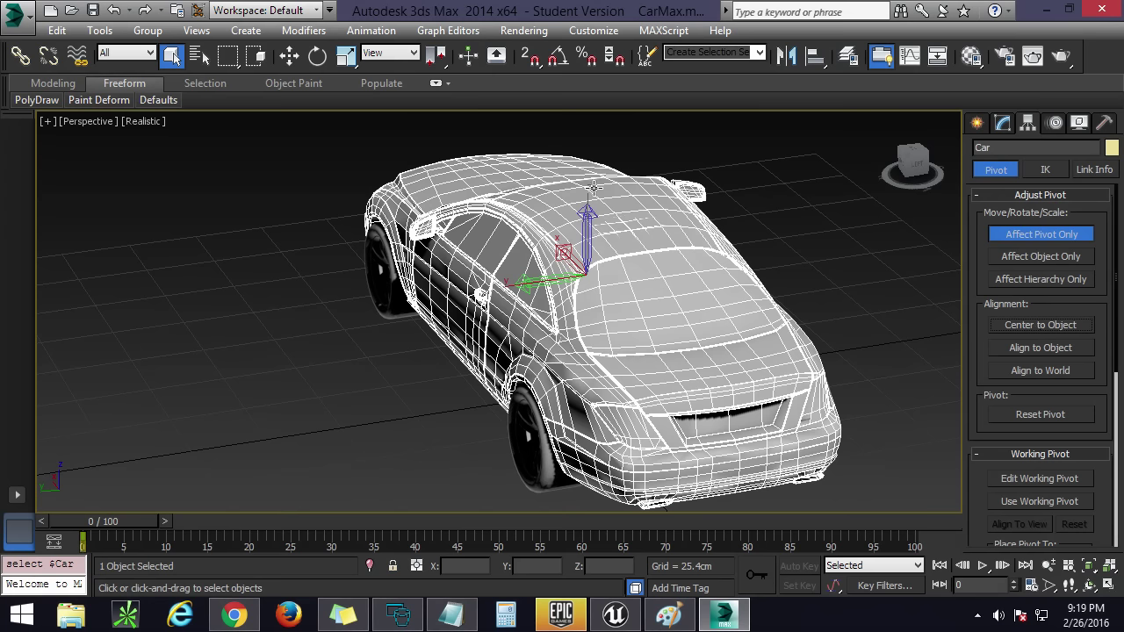
Step: Open the Reset XForm utility and center the Car body's pivot to the object
click(1104, 125)
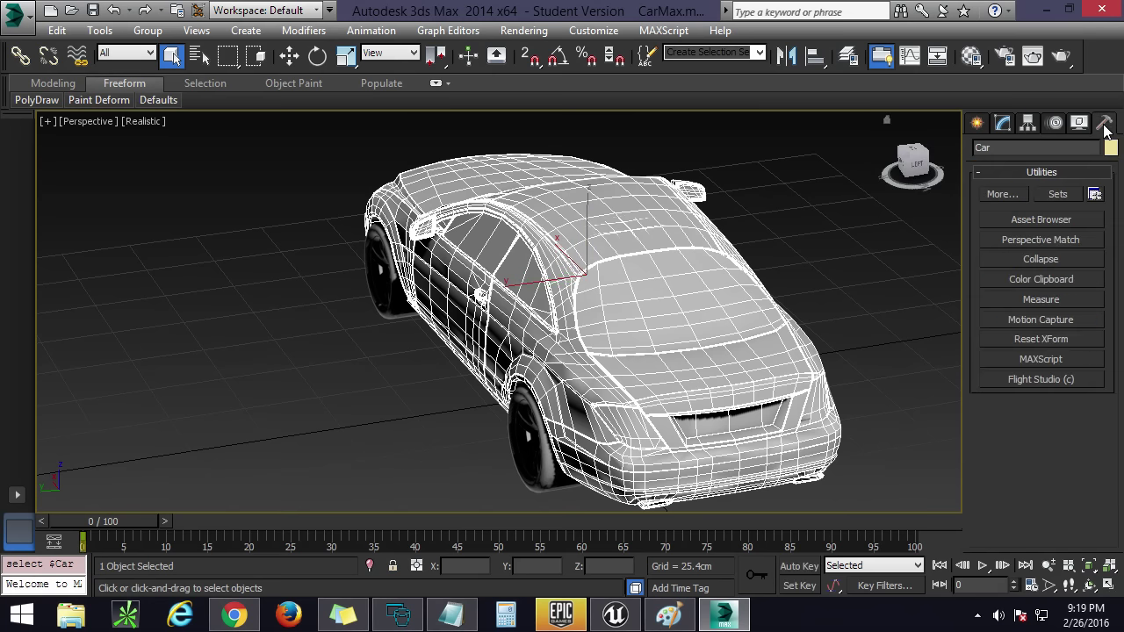
click(1057, 343)
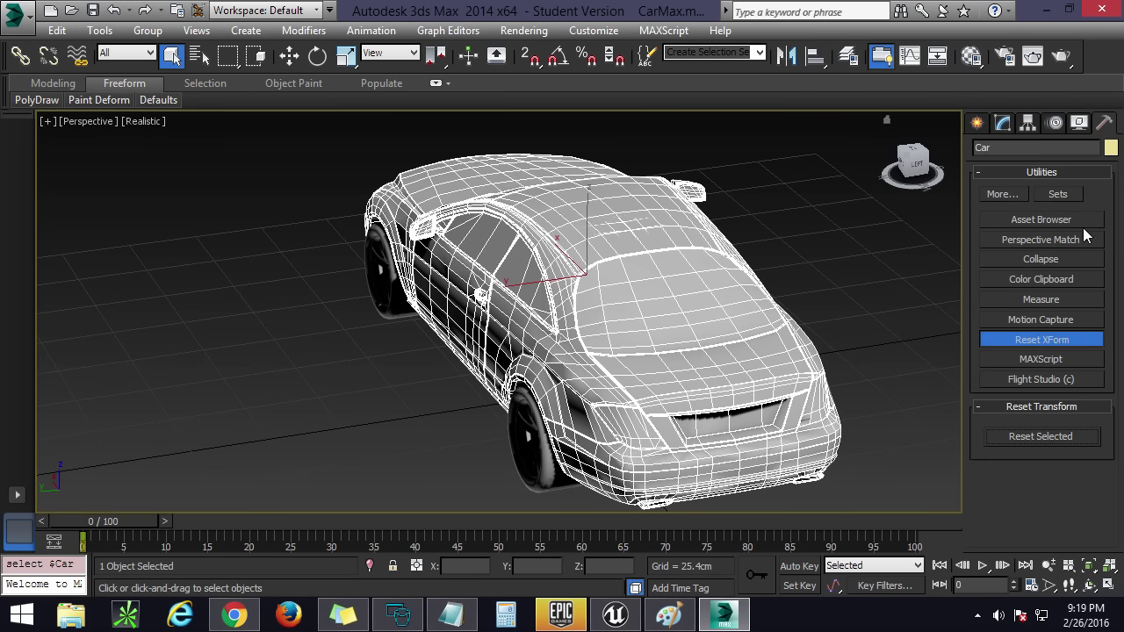
click(1028, 125)
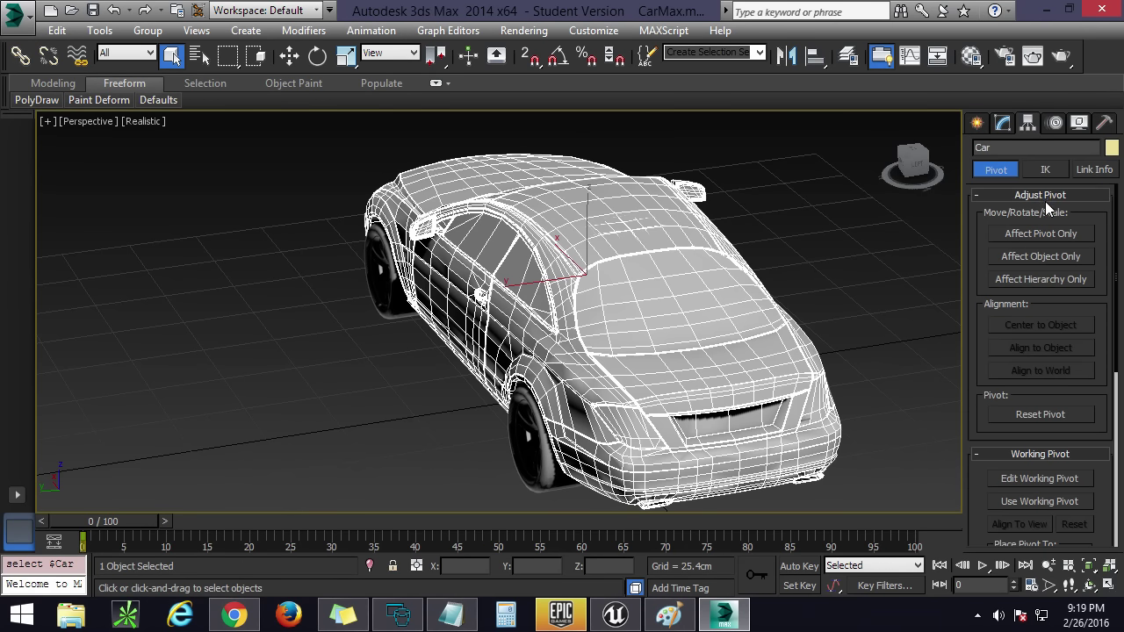
click(1040, 237)
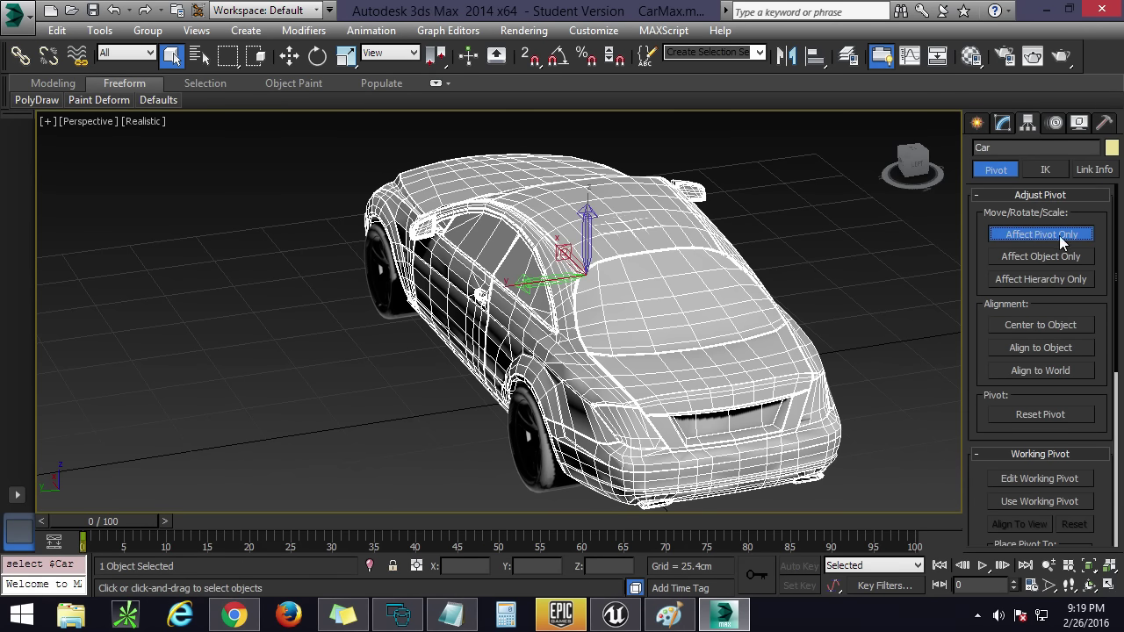
click(1066, 329)
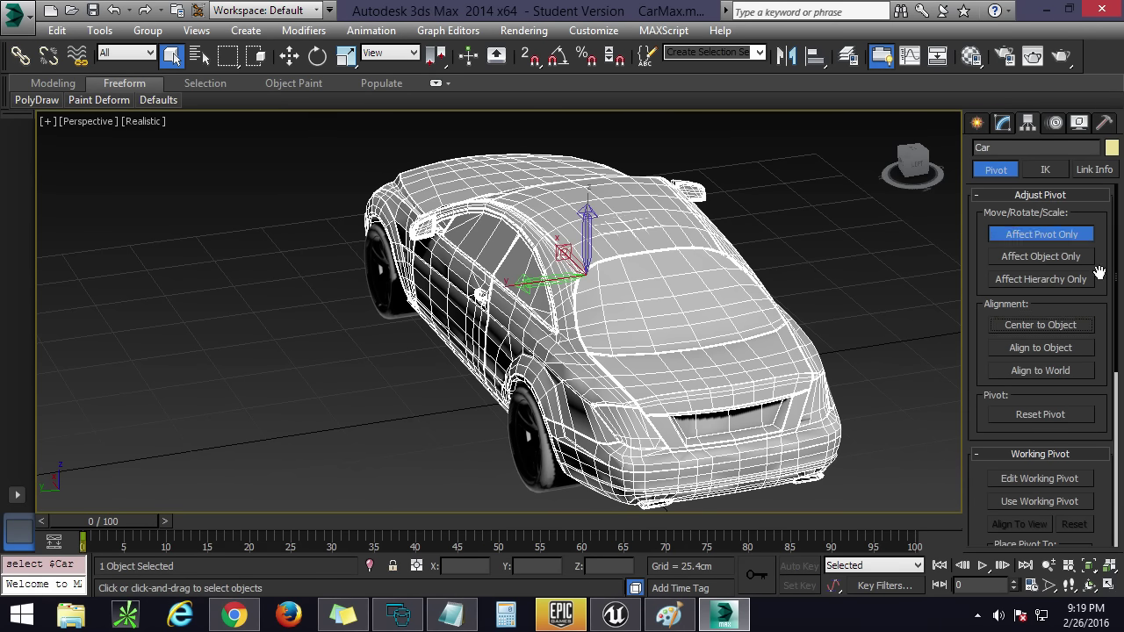
Step: Reset the Car body's transform with Reset XForm and collapse its whole modifier stack
click(1103, 127)
click(1044, 441)
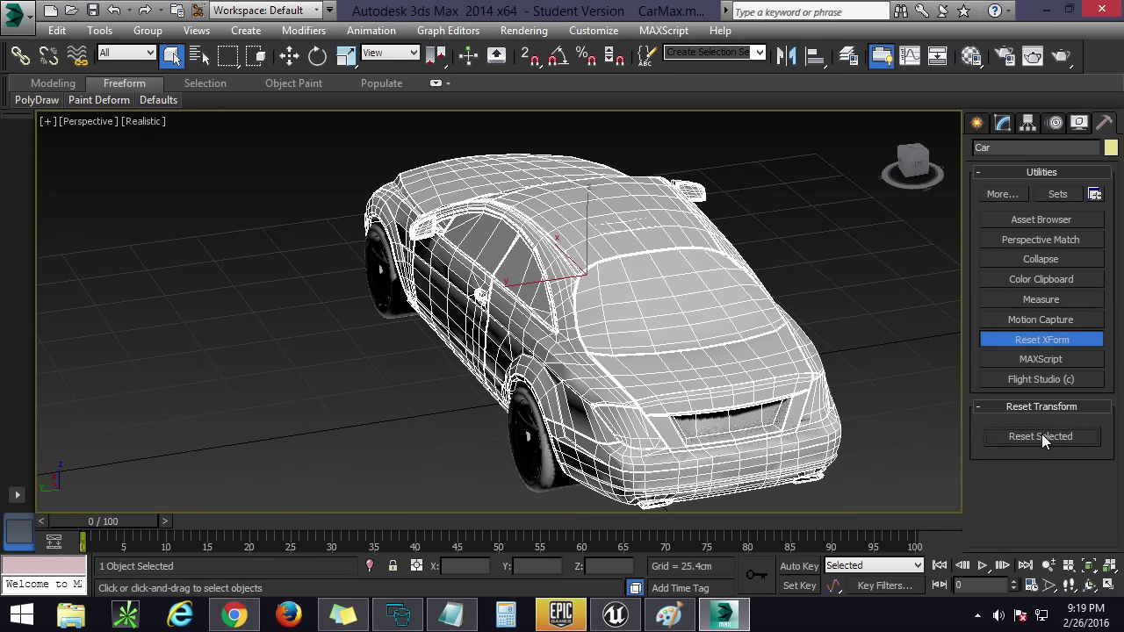
click(1002, 126)
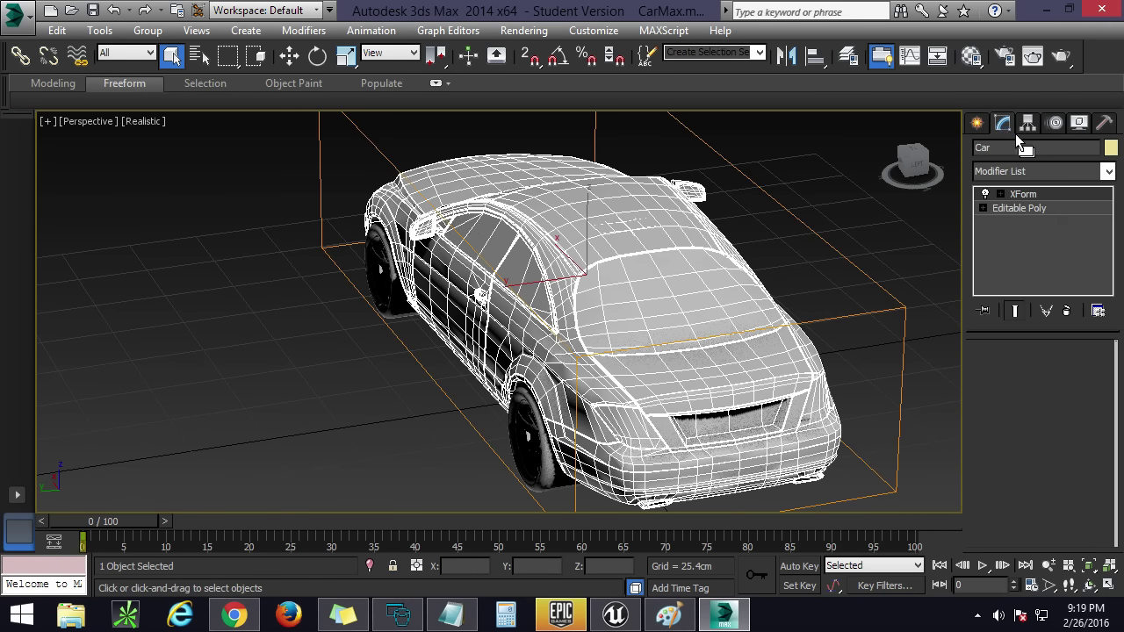
right_click(1009, 209)
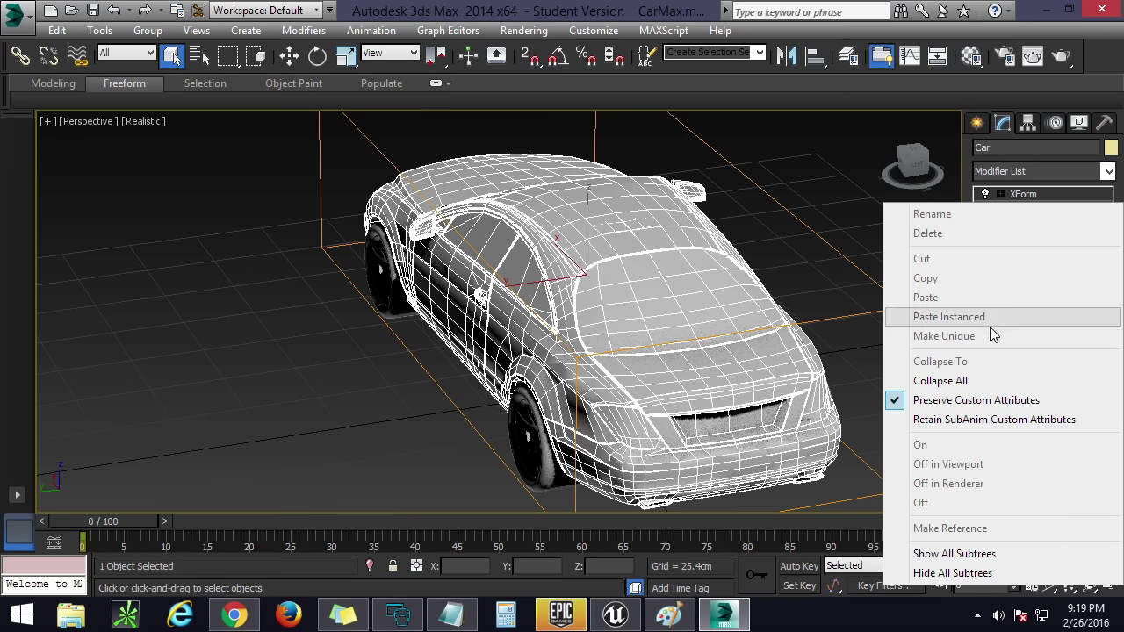
click(943, 380)
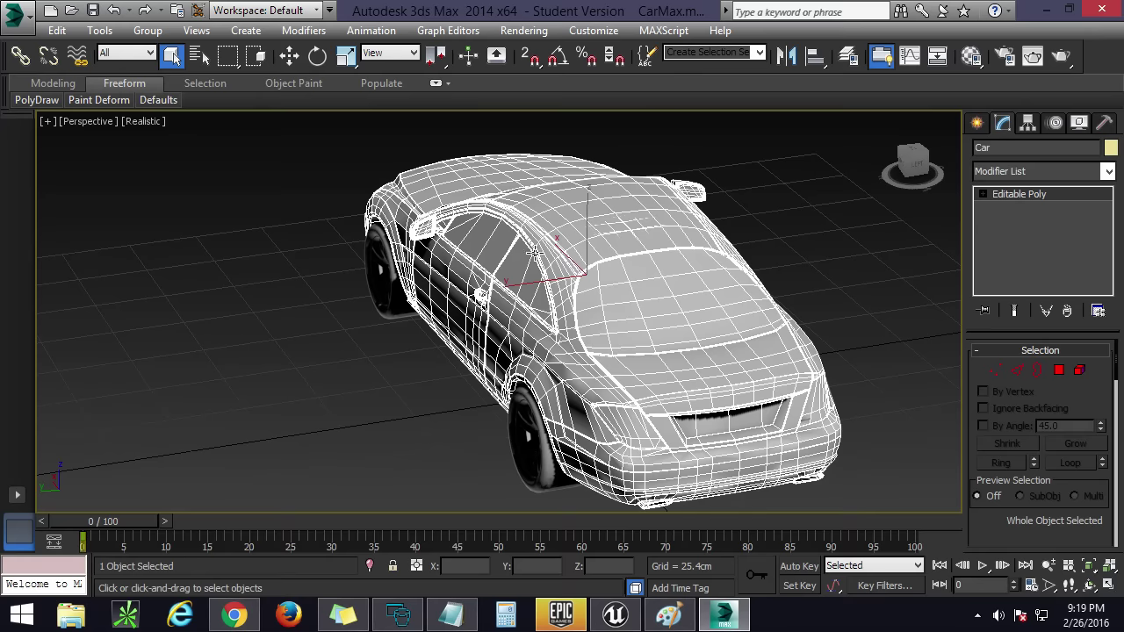
Step: Select the back left wheel and inspect its pivot from the car's side
click(913, 163)
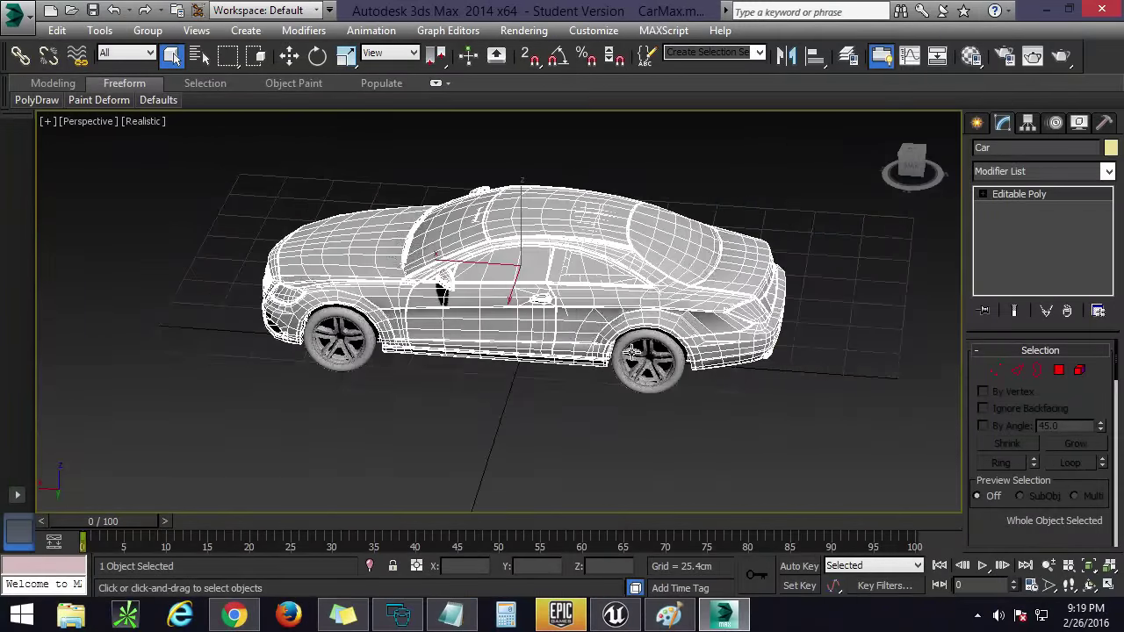
click(647, 355)
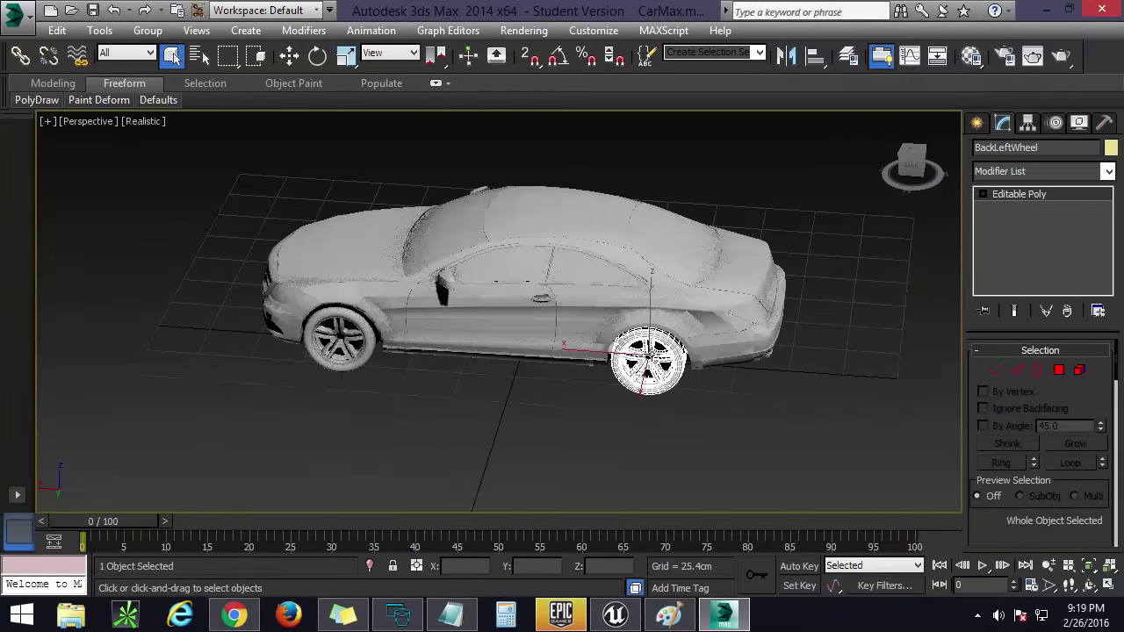
drag(910, 163, 895, 141)
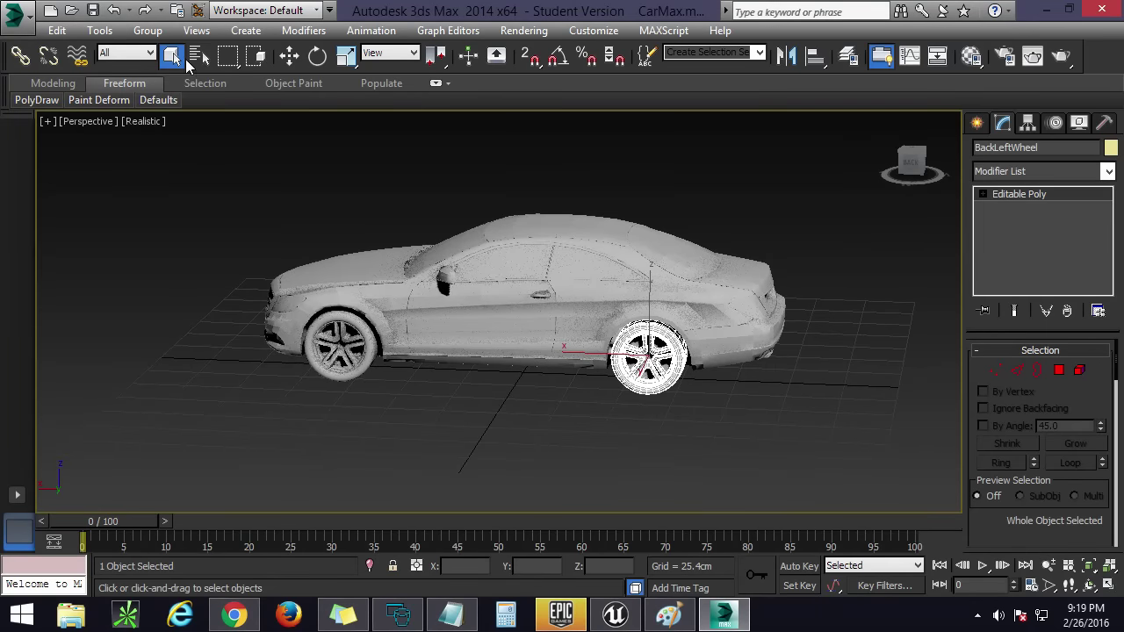
Step: List the scene's objects by name and review the front and back wheel names
click(196, 58)
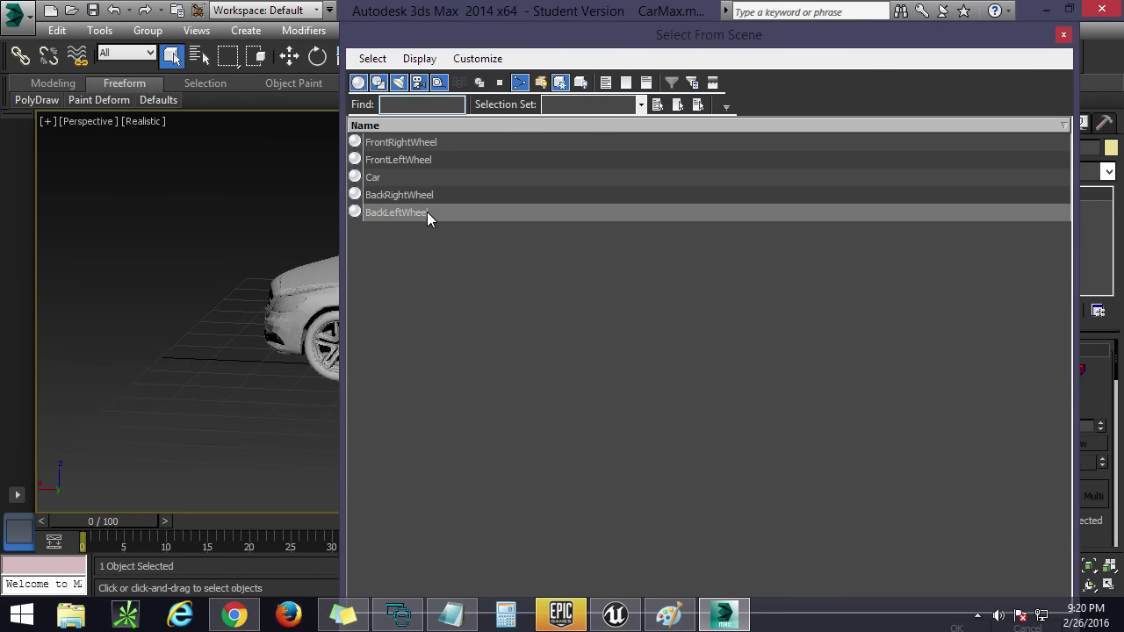
click(427, 211)
click(418, 143)
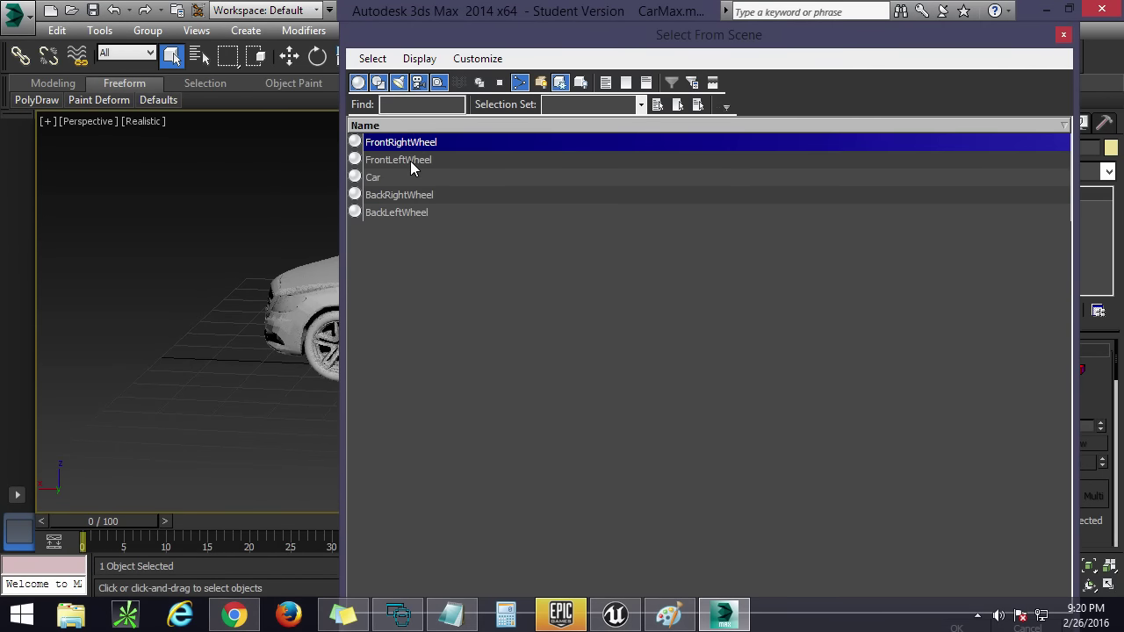
click(410, 161)
click(406, 194)
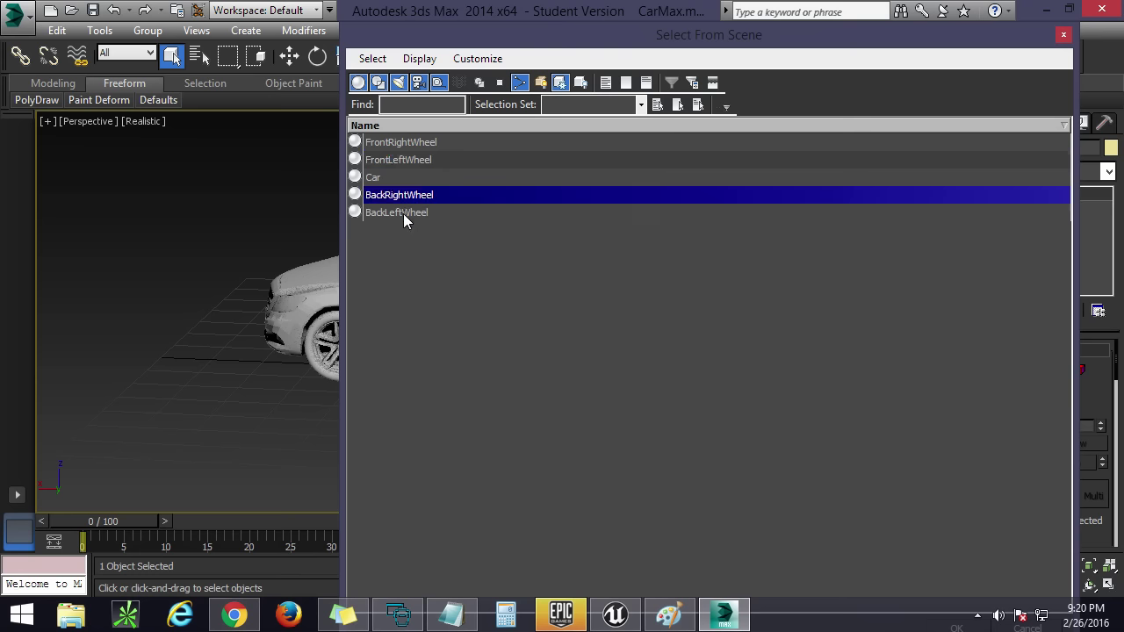
click(419, 141)
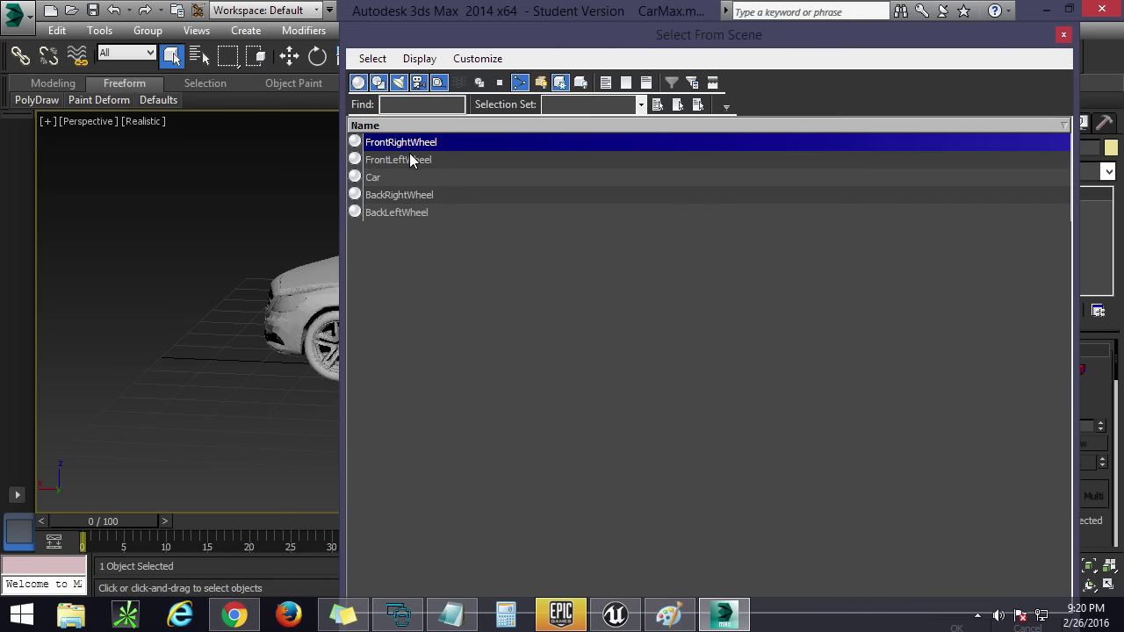
Step: Close the scene object list and inspect how the four wheels are linked under Car in the Schematic View
click(386, 176)
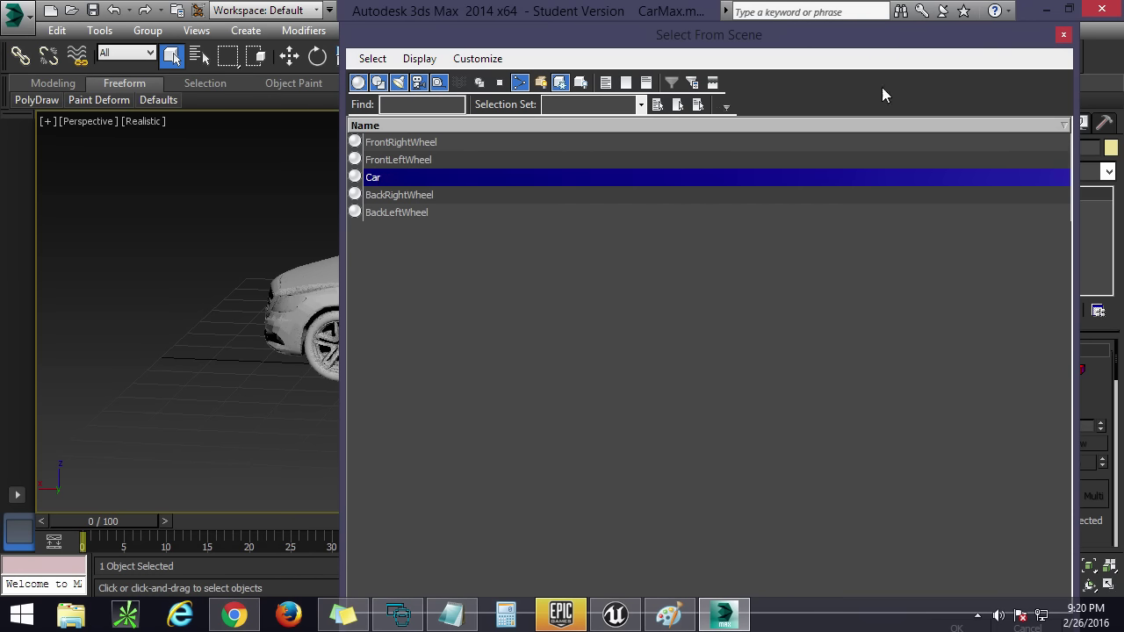
click(1063, 37)
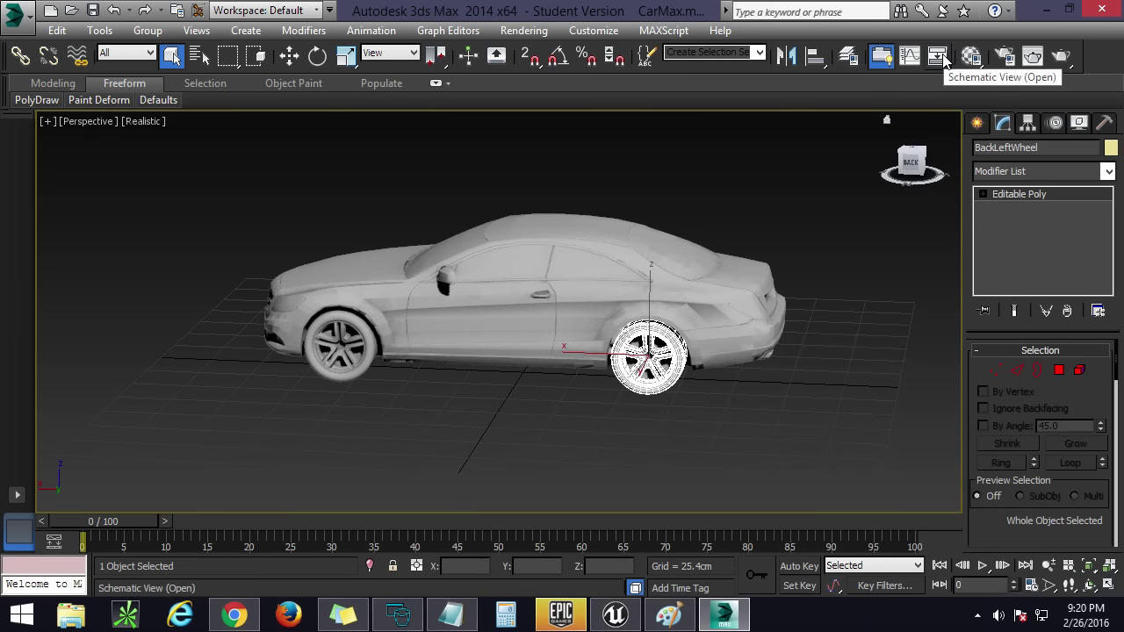
click(937, 56)
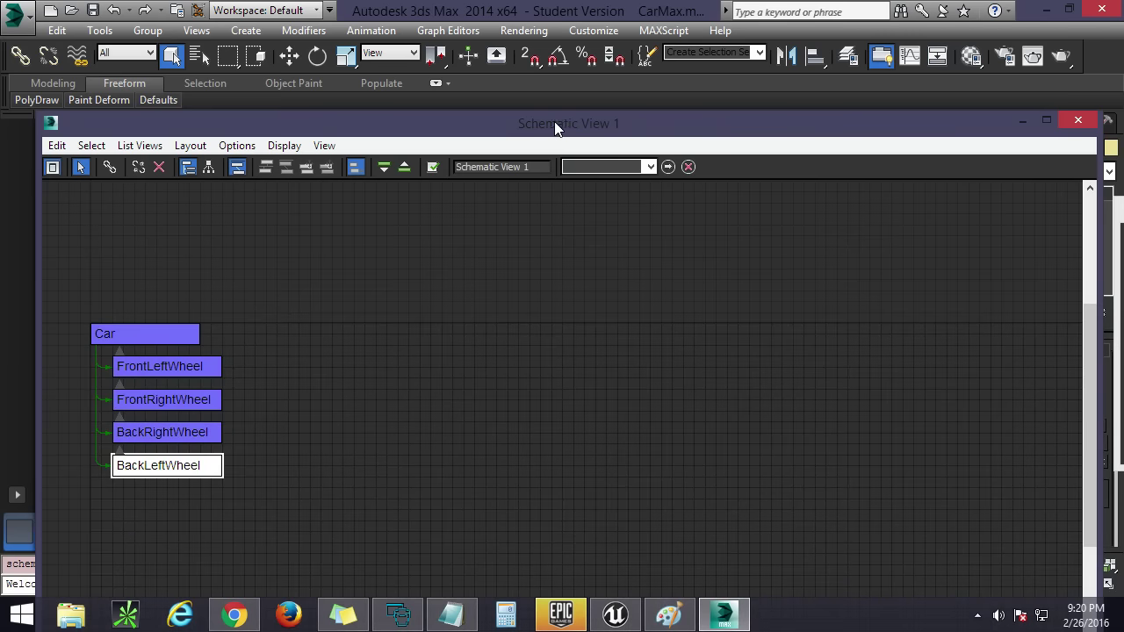
drag(554, 123, 574, 68)
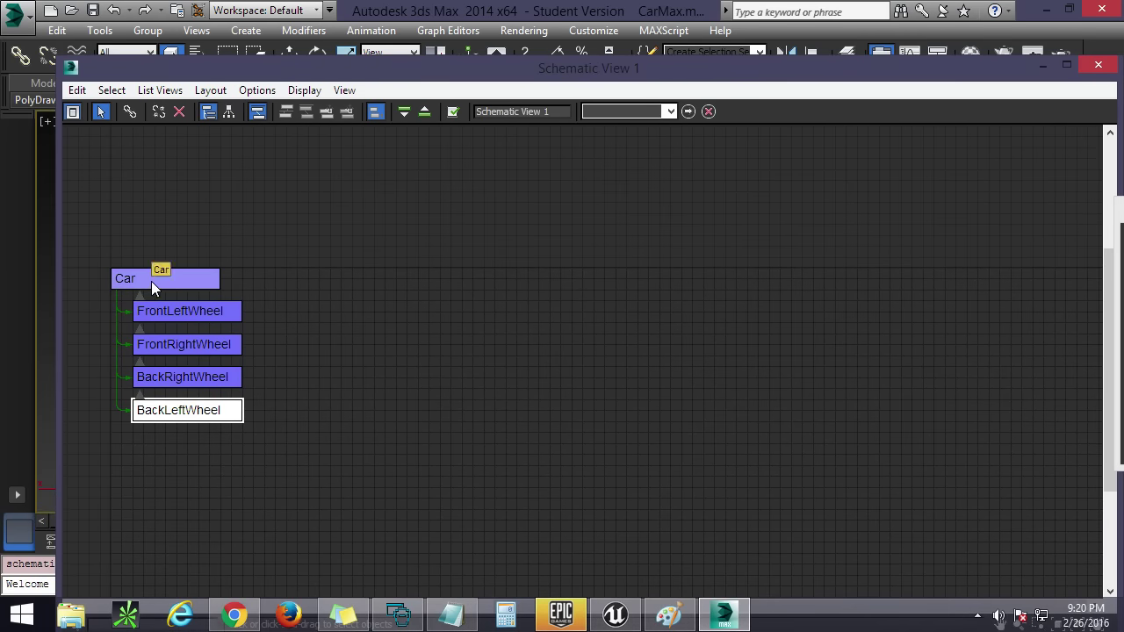
click(151, 281)
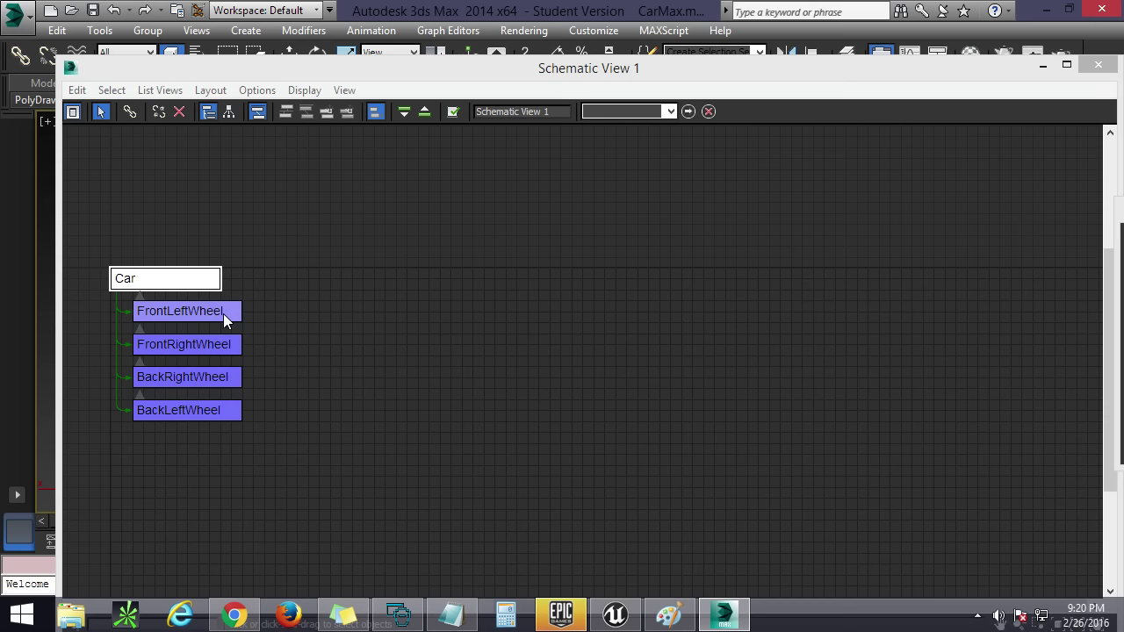
click(223, 314)
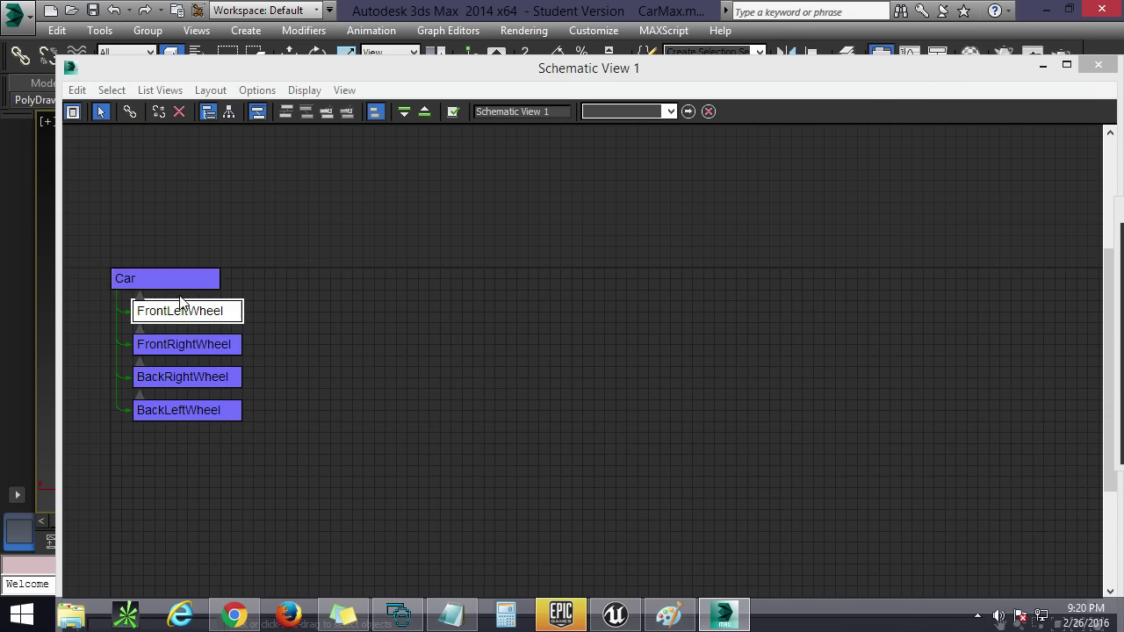
click(163, 279)
click(493, 295)
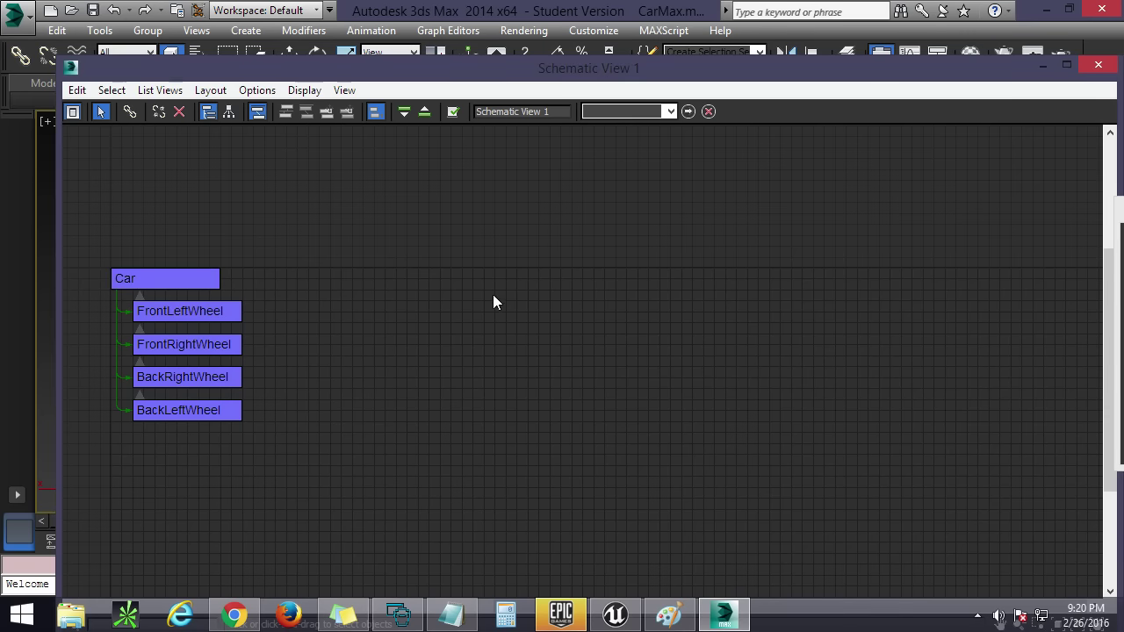
drag(700, 82, 691, 39)
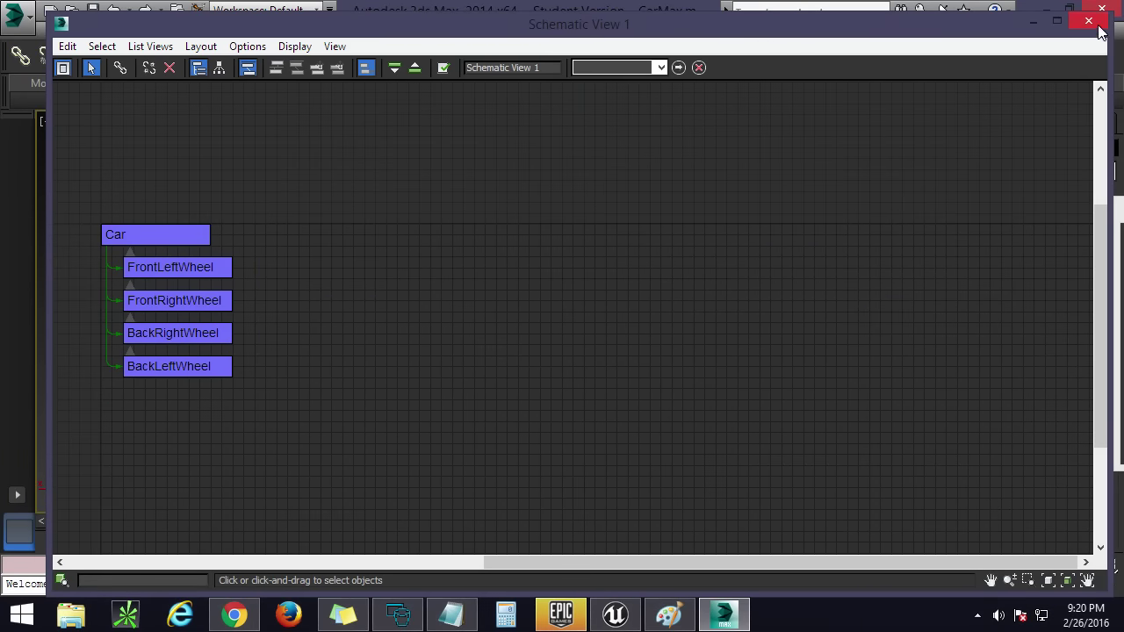
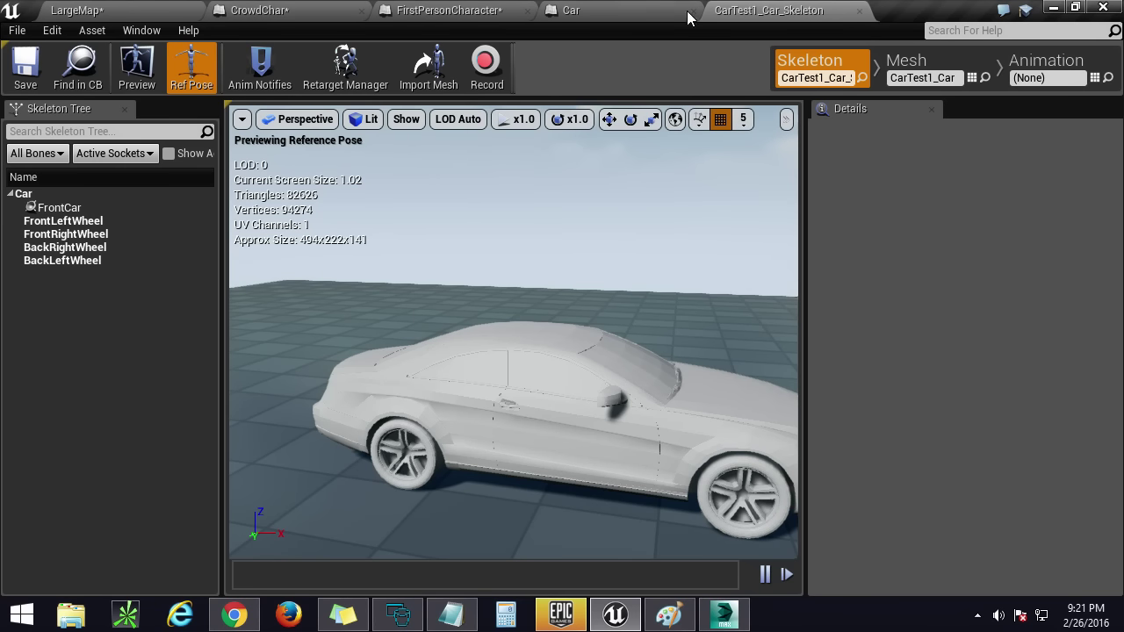
Step: In Unreal Editor, close the car skeleton and open CarTest1_Car_PhysicsAsset from the LargeMap level's content folder
click(858, 11)
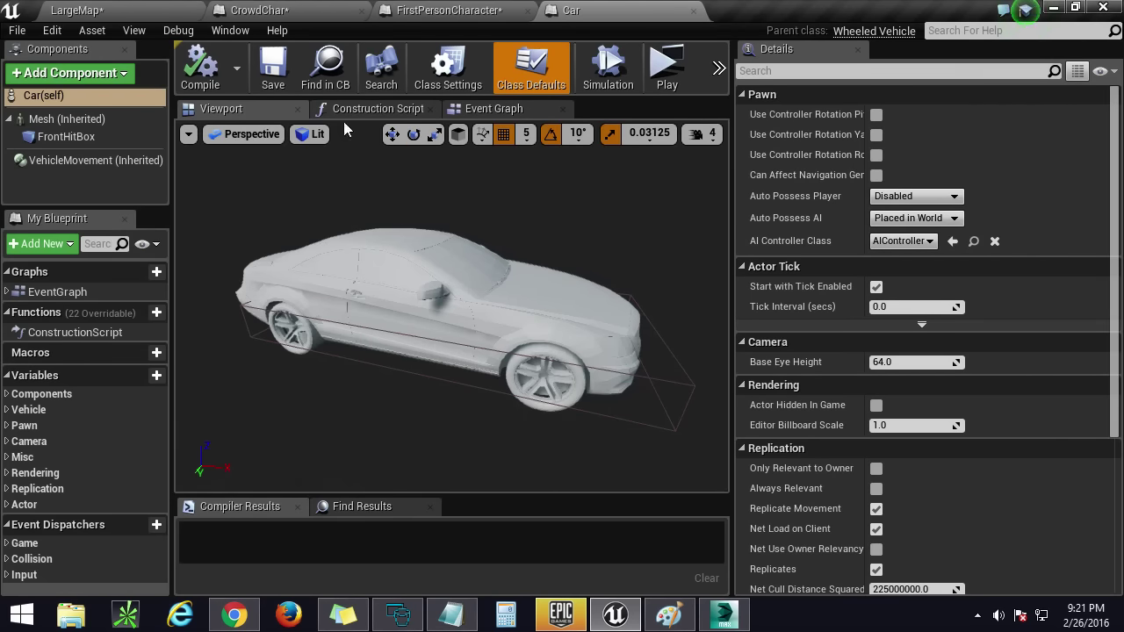
click(450, 10)
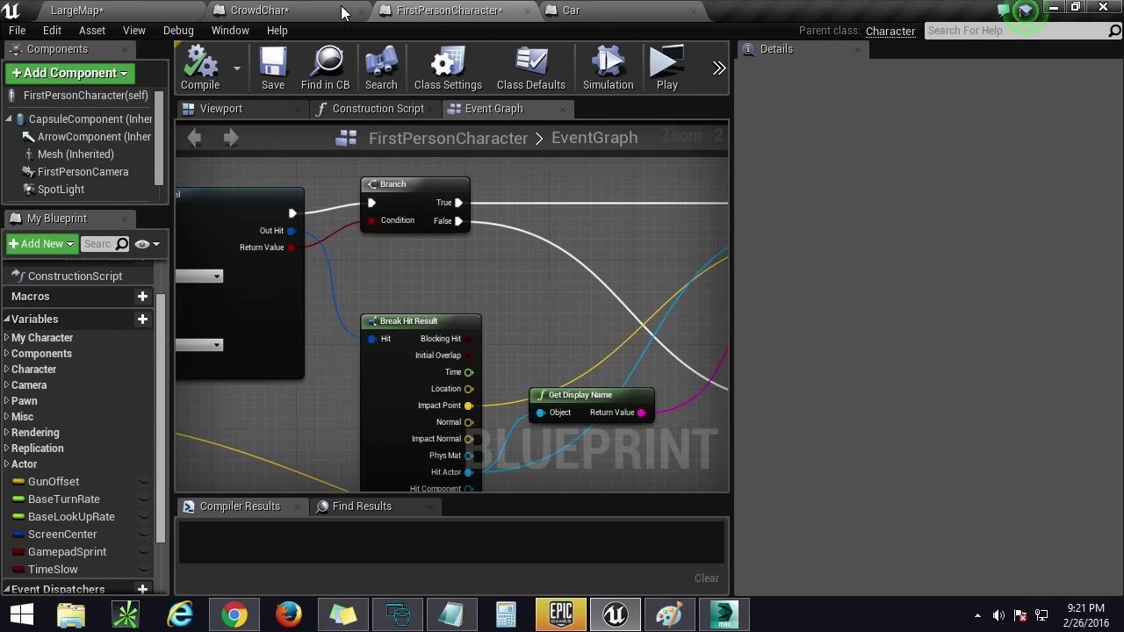
click(83, 10)
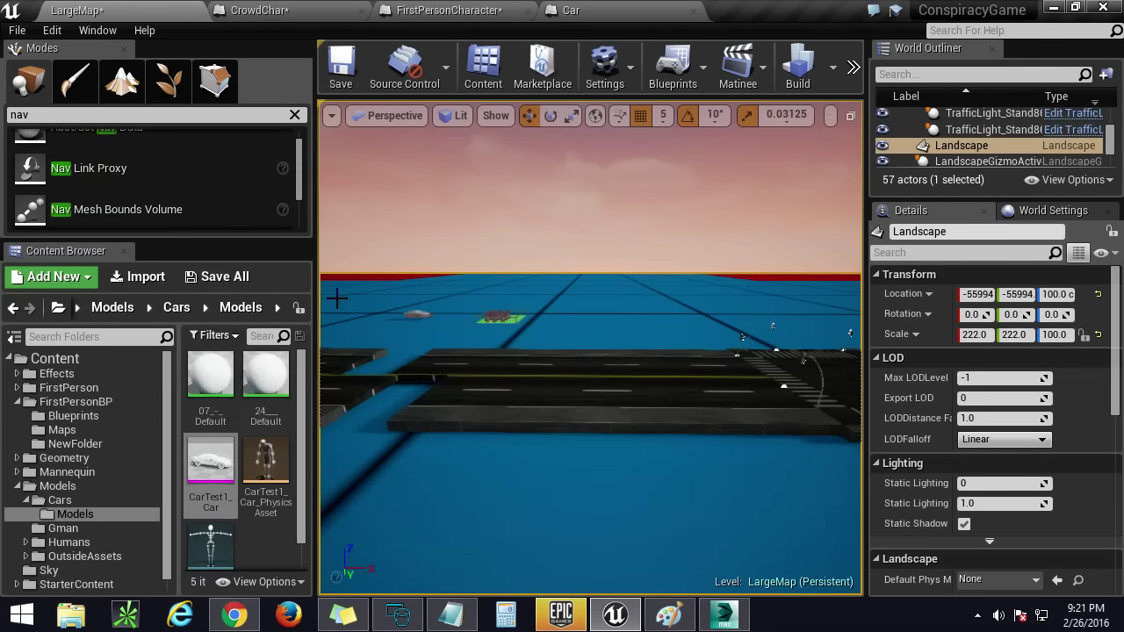
double_click(266, 461)
Step: Inspect the car's collision bodies up close and view the physics settings of the FrontLeftWheel body
drag(459, 410, 459, 509)
right_drag(351, 403, 588, 387)
right_drag(418, 394, 420, 394)
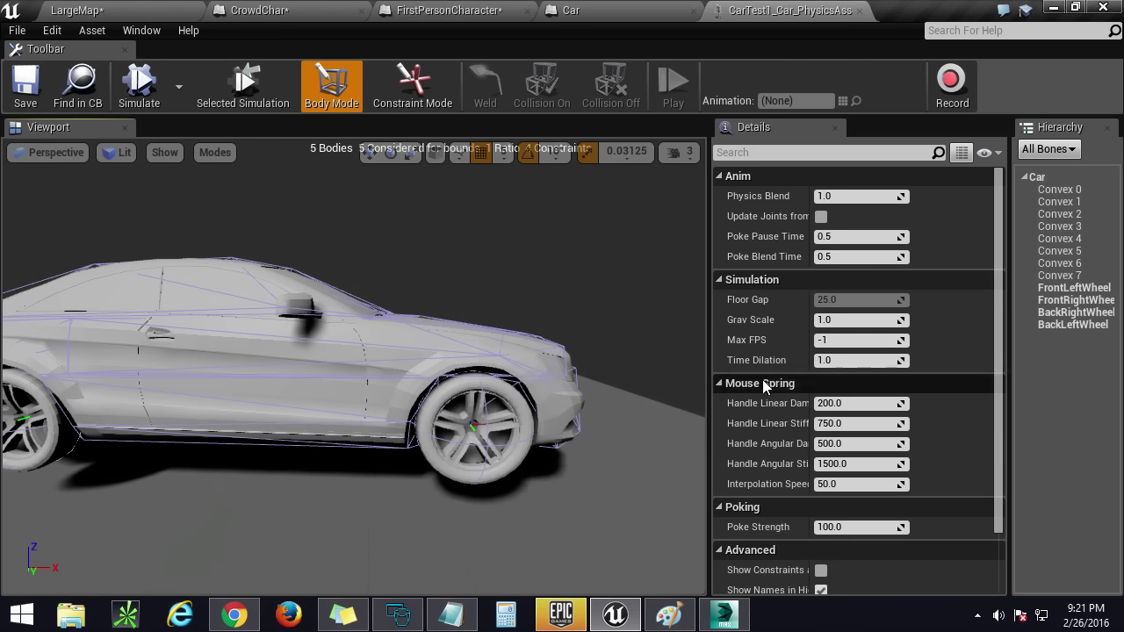
right_drag(559, 369, 500, 400)
drag(439, 333, 553, 292)
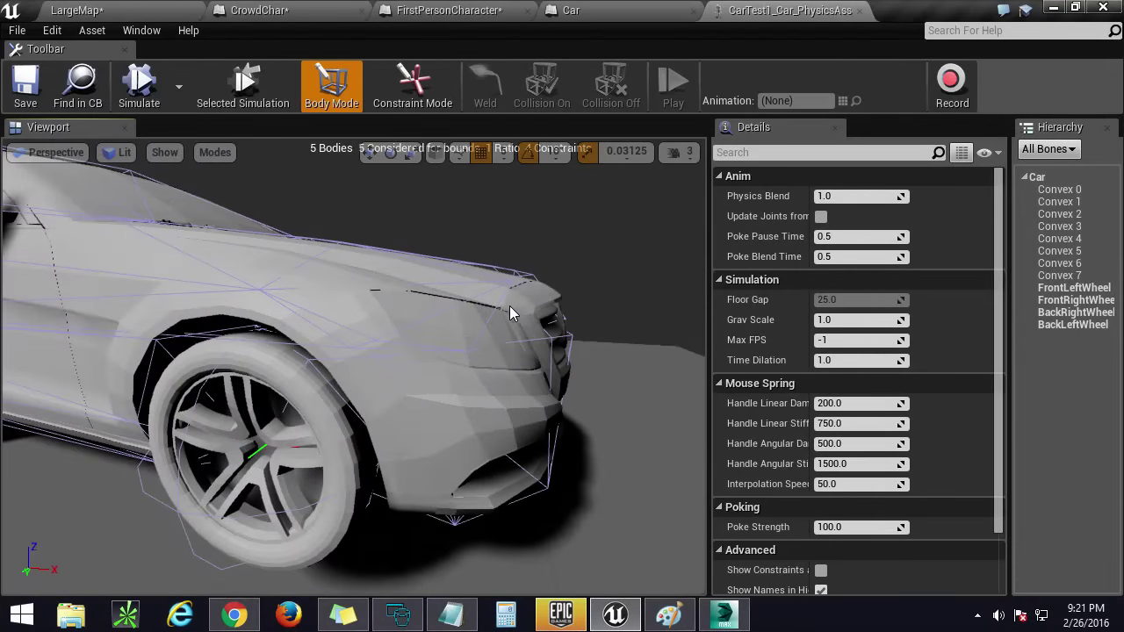
mouse_move(509, 306)
right_down()
mouse_move(597, 316)
mouse_move(658, 343)
mouse_move(439, 351)
mouse_move(548, 334)
mouse_move(615, 378)
mouse_move(549, 338)
mouse_move(513, 340)
mouse_move(531, 356)
mouse_move(583, 355)
mouse_move(525, 321)
right_up()
click(1090, 291)
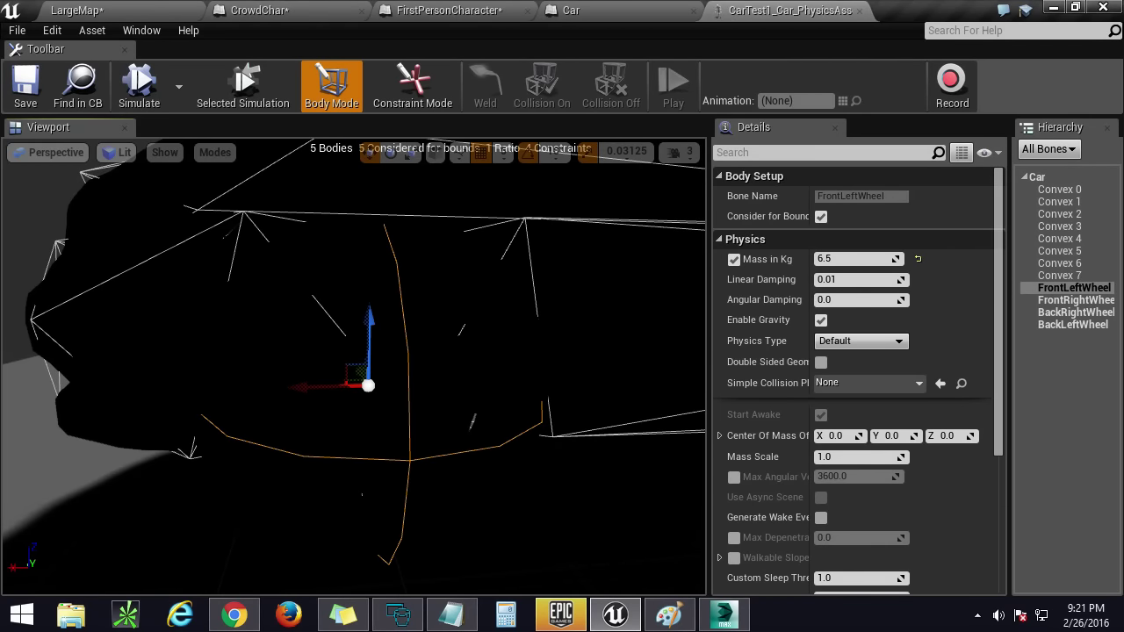
right_drag(525, 320, 500, 360)
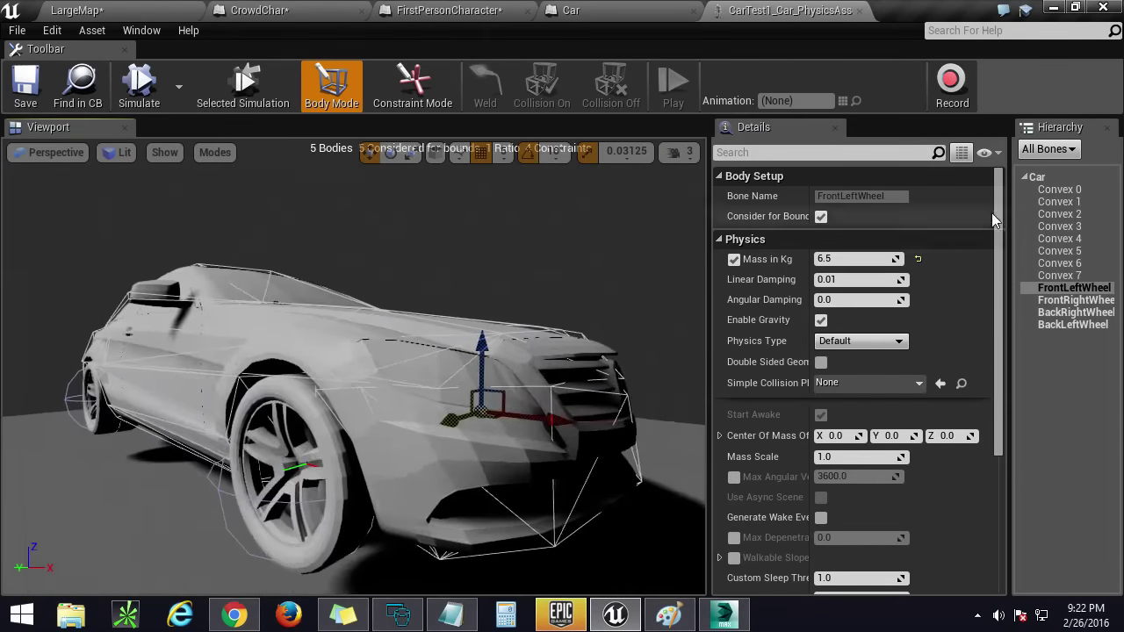
Step: Simulate the car's physics asset, examine how the body and front wheel behave, and close the asset
click(138, 85)
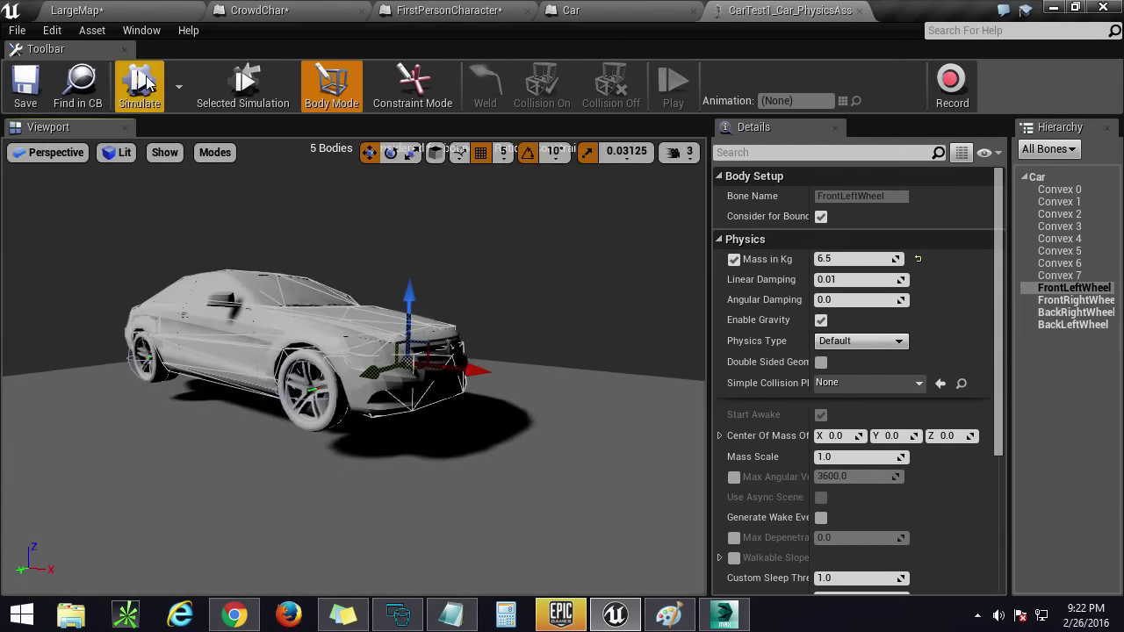
right_drag(395, 369, 360, 386)
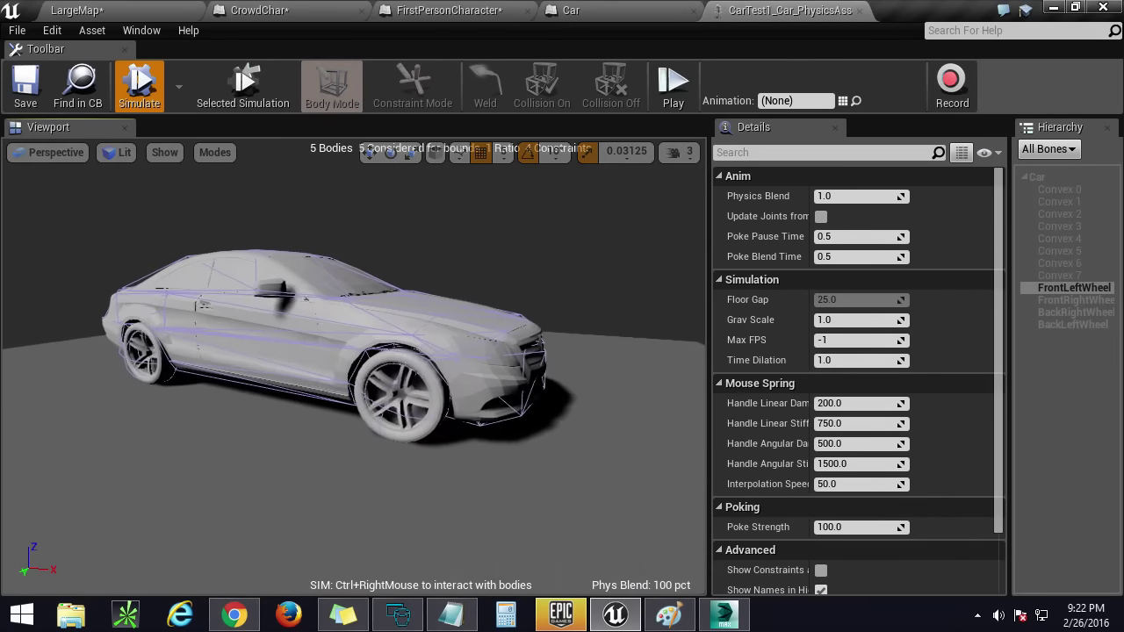
right_drag(421, 351, 509, 374)
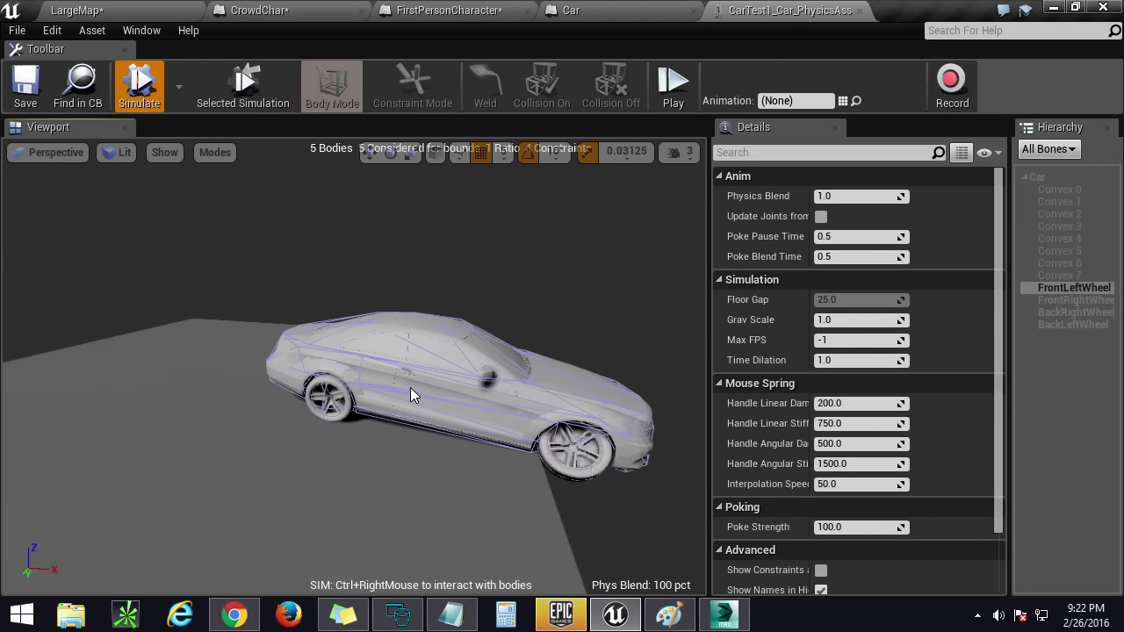
right_drag(410, 387, 452, 405)
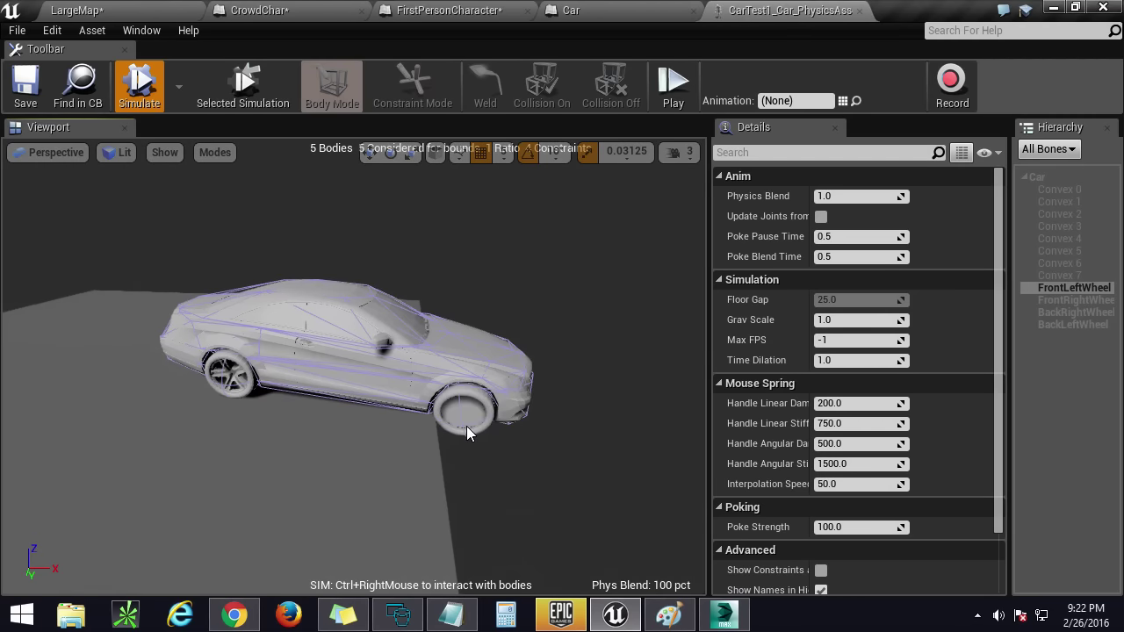
right_drag(467, 434, 496, 448)
key(w)
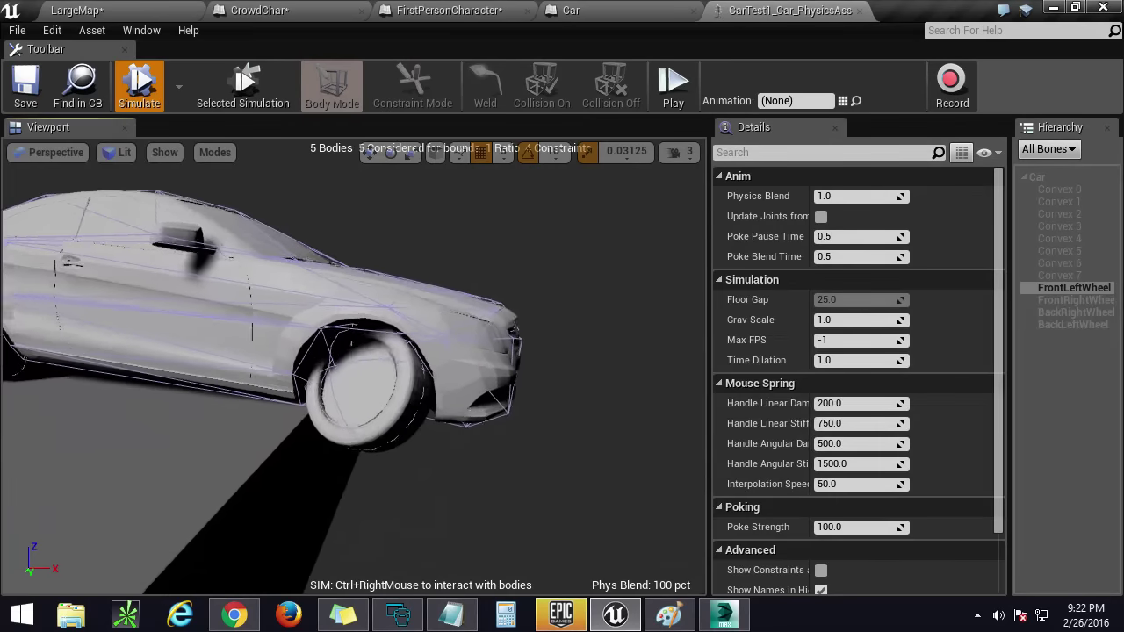
drag(465, 381, 465, 365)
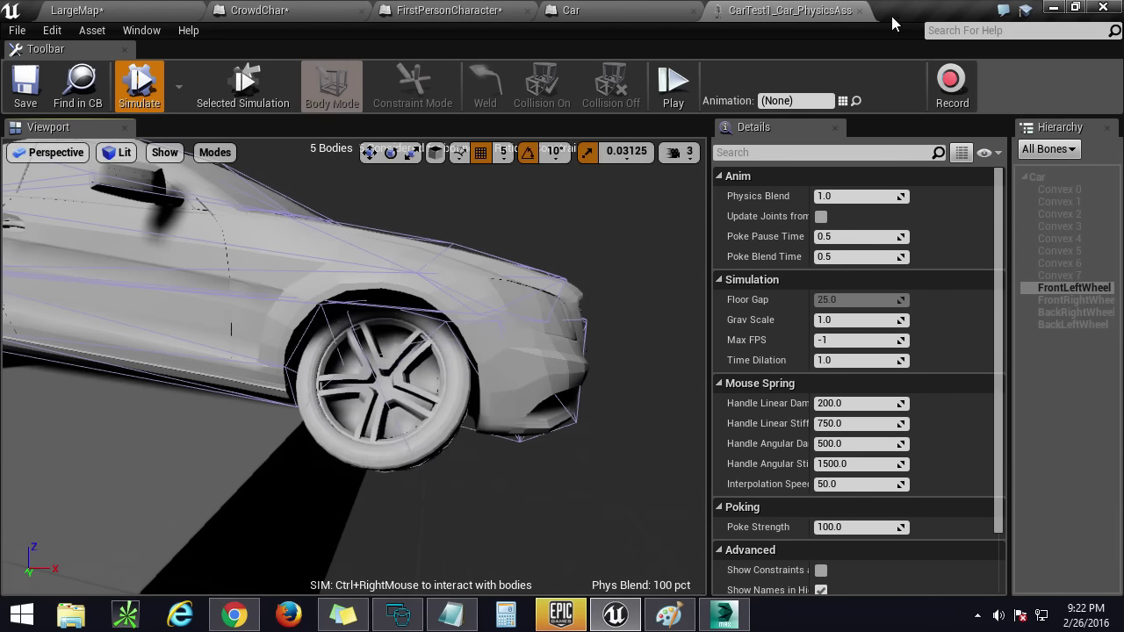
click(865, 10)
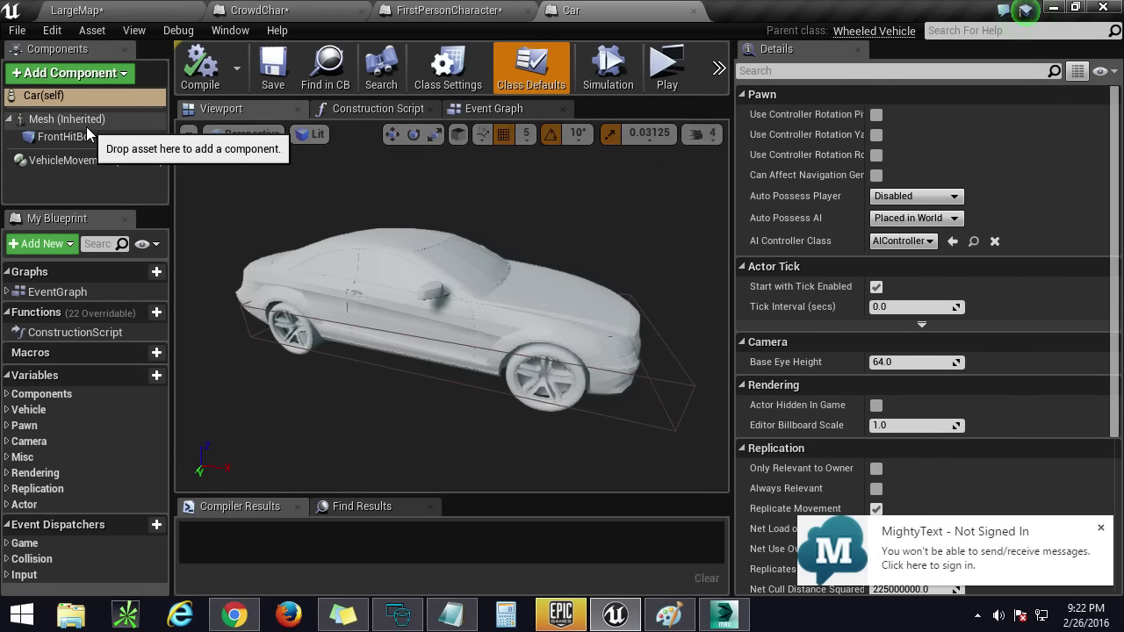
Step: Look through the Car blueprint's class defaults, select its inherited mesh and dismiss the desktop notification
scroll(929, 321, down, 3)
scroll(929, 320, down, 2)
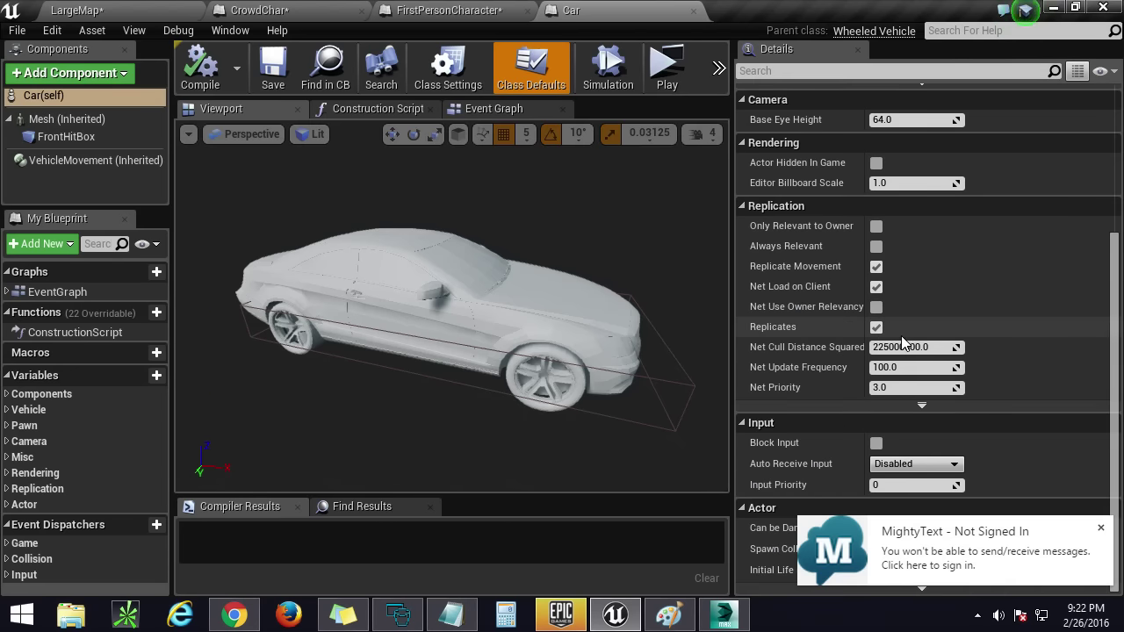
click(418, 297)
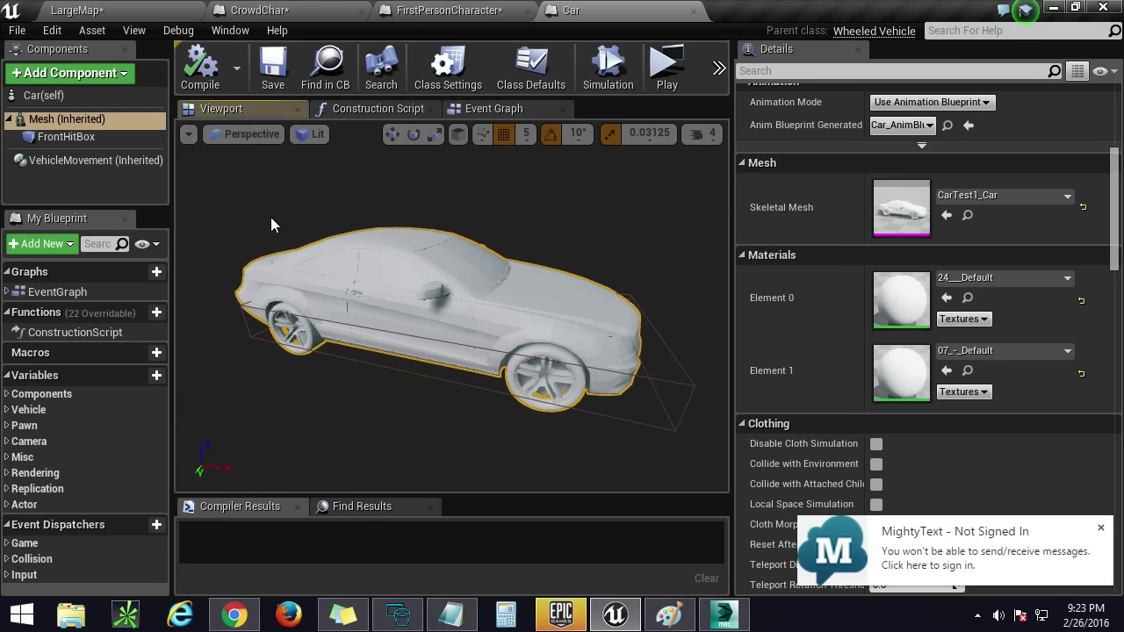
click(1101, 528)
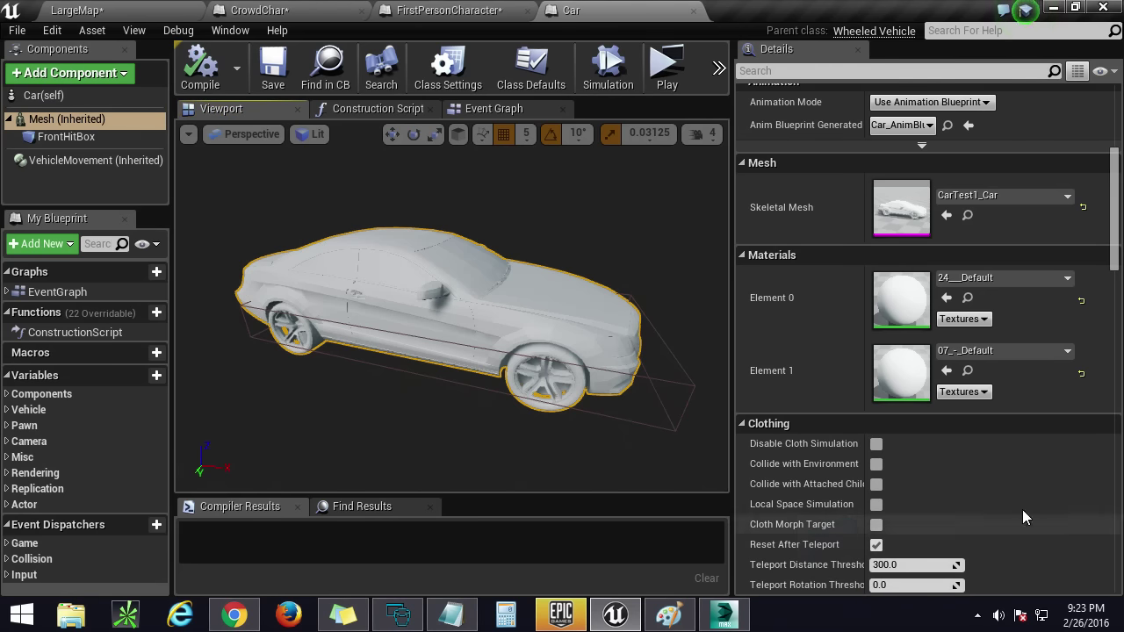
Step: Expand Wheel Setups element 0 of the VehicleMovement component and review its bone name and available wheel classes
click(72, 162)
scroll(341, 283, up, 3)
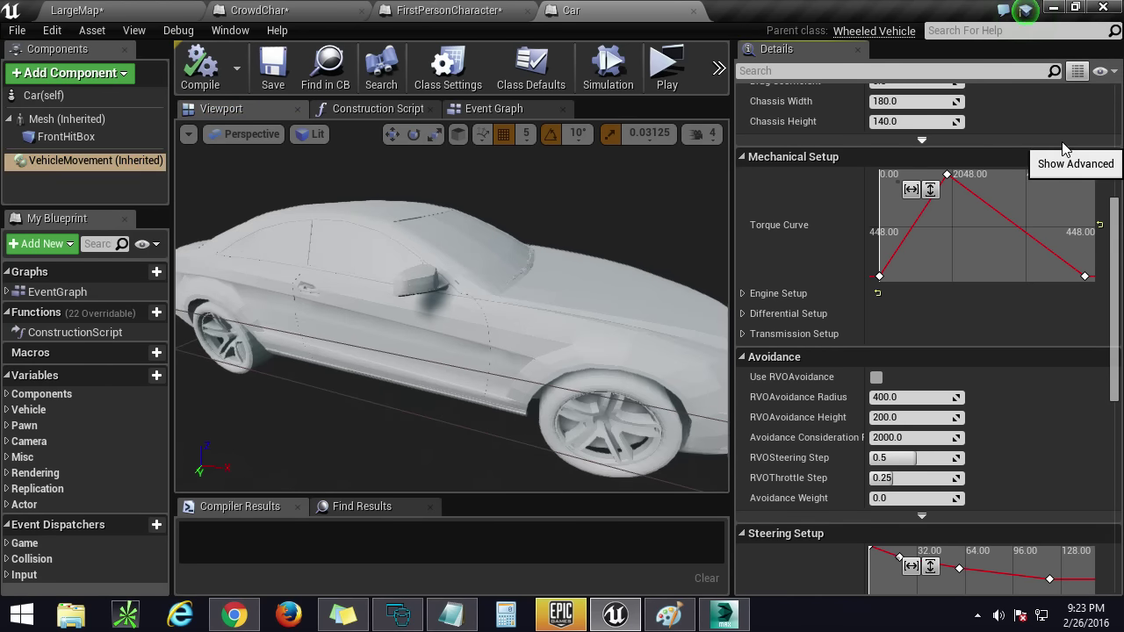
scroll(1062, 149, up, 5)
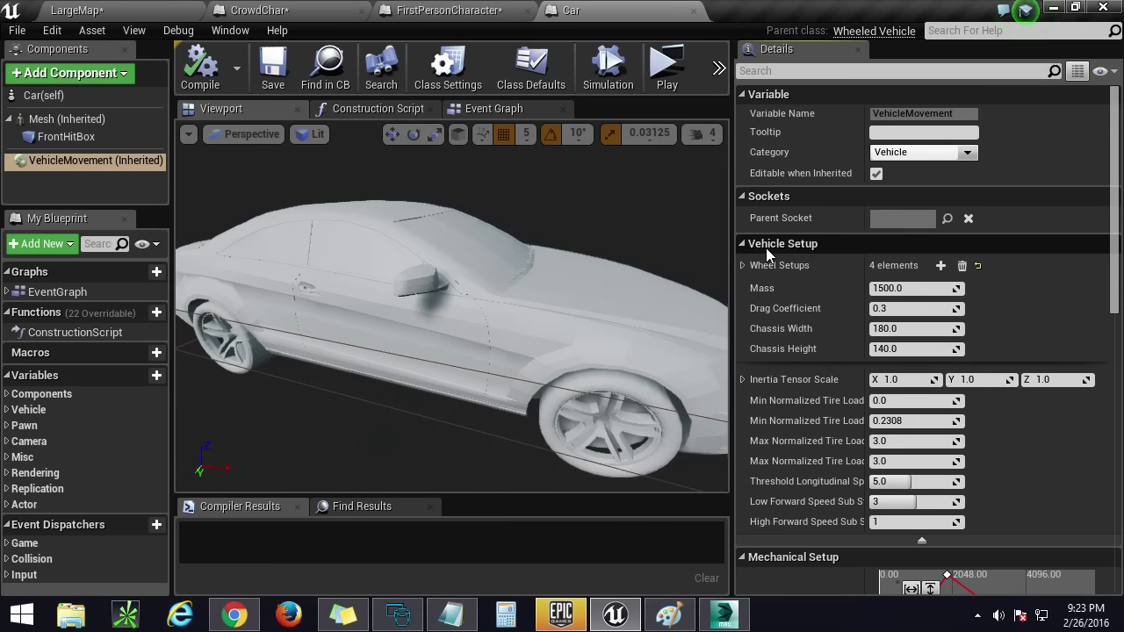
click(741, 265)
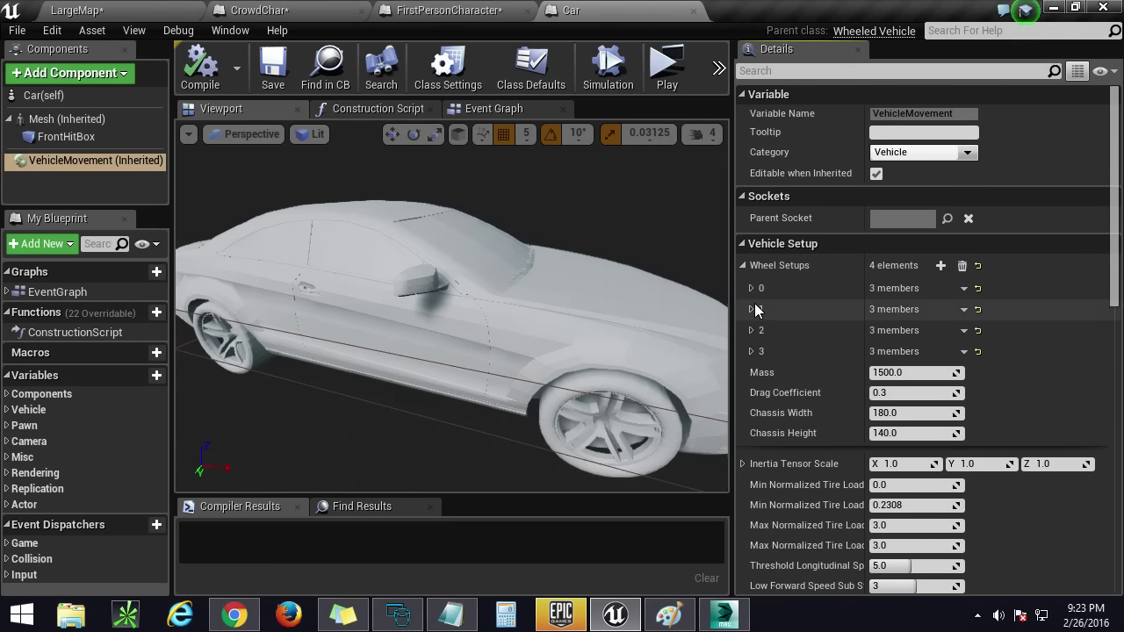
click(750, 289)
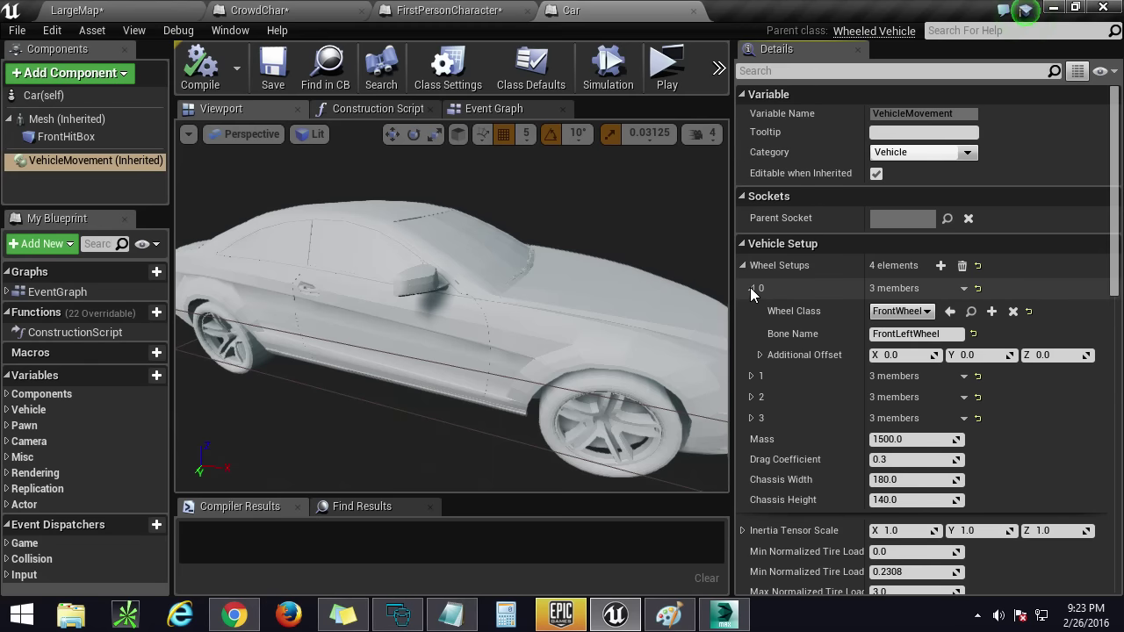
click(922, 312)
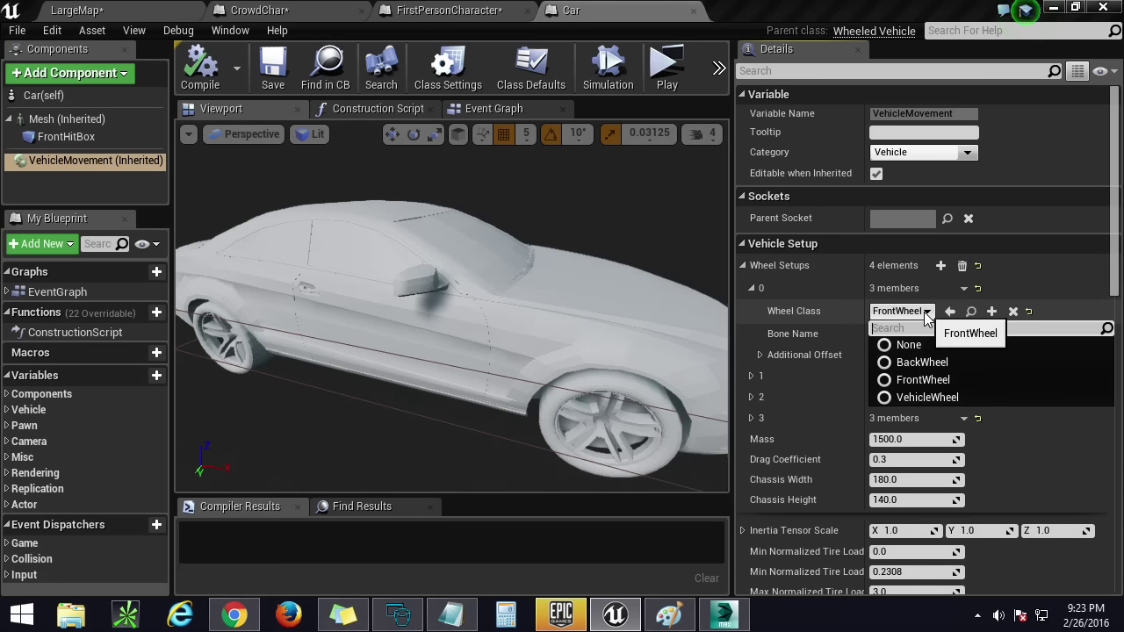
click(925, 312)
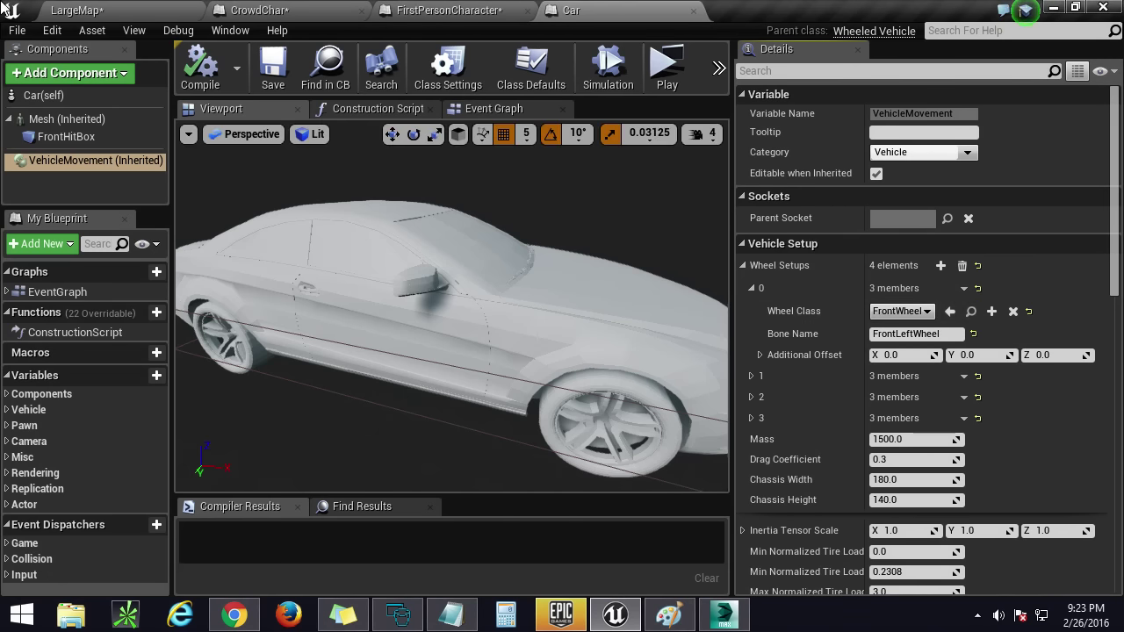
Step: Return to the LargeMap level and show the contents of the Models/Cars folder
click(108, 11)
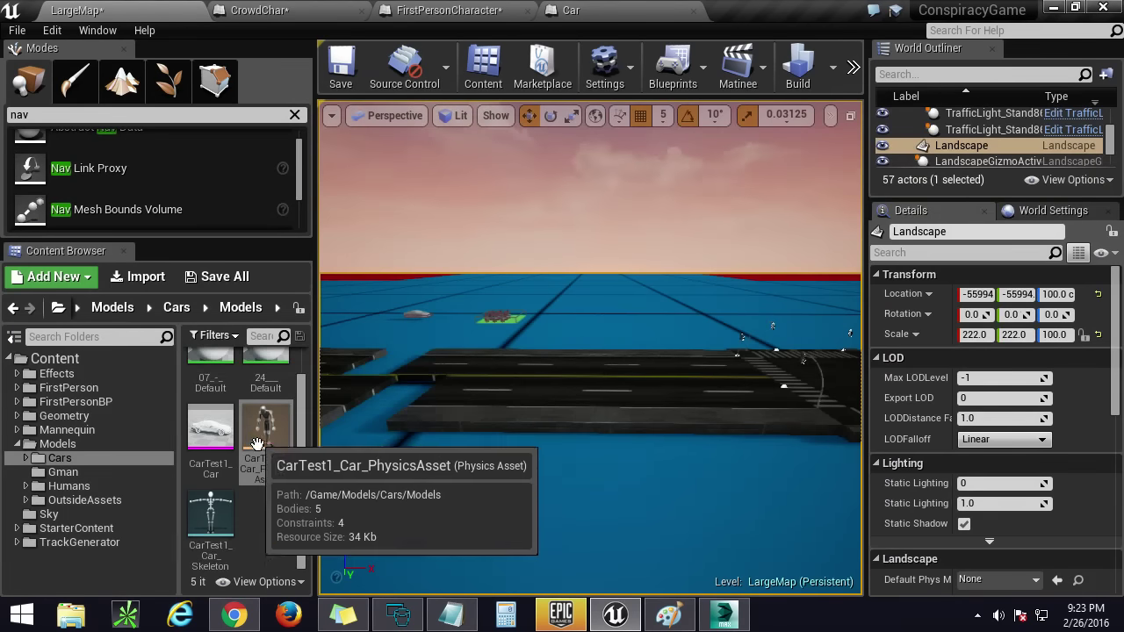
click(61, 458)
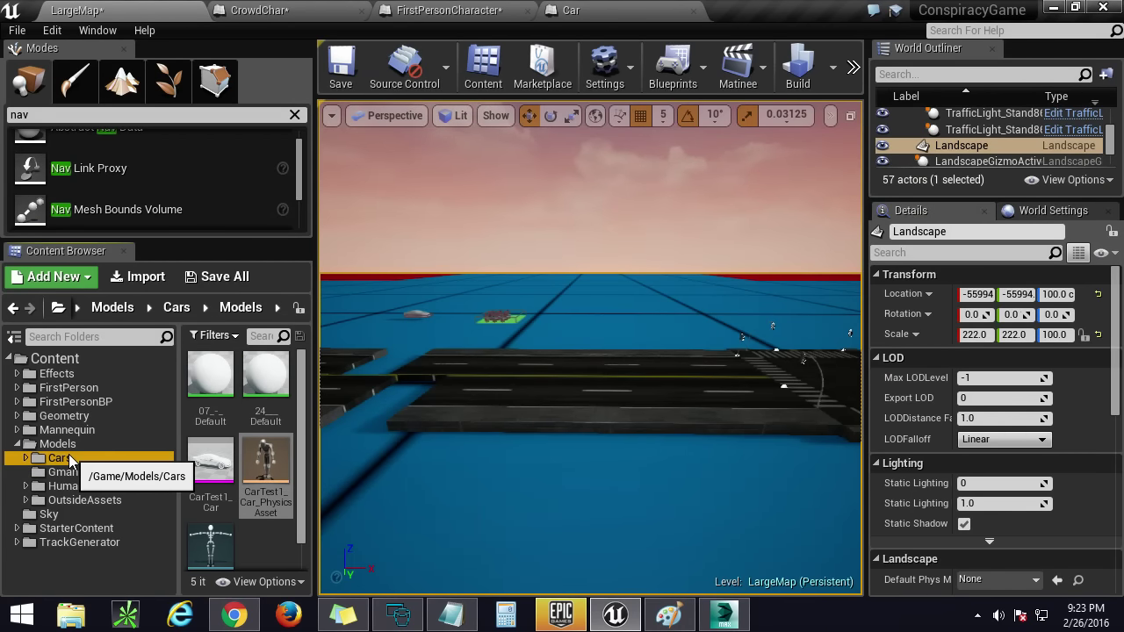
click(175, 307)
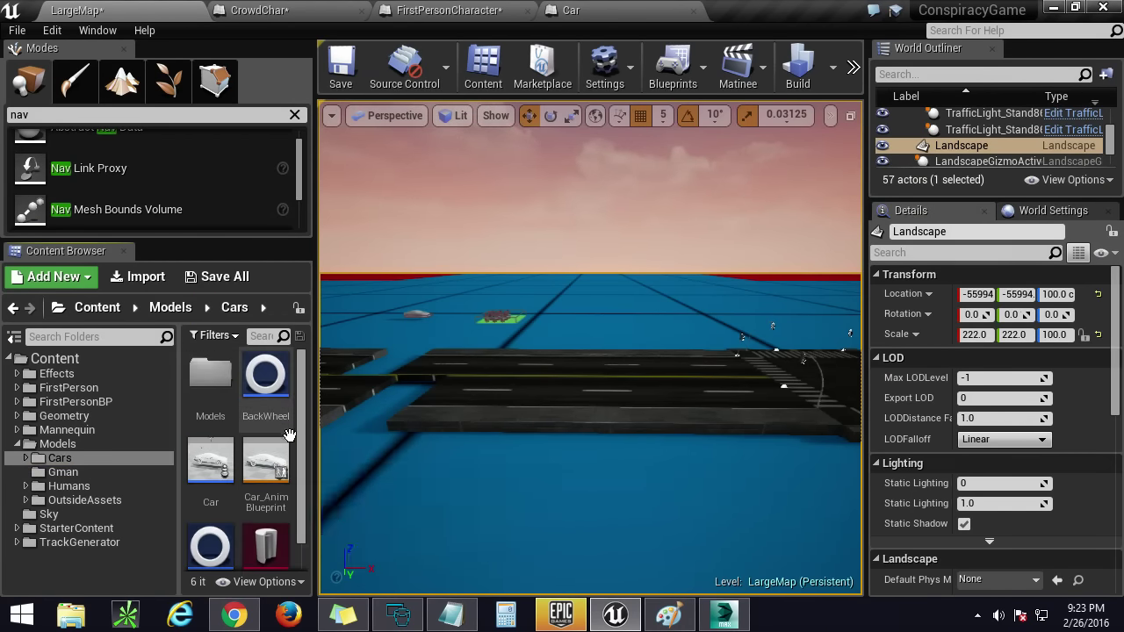
Step: Locate the two wheel blueprints, open BackWheel, review its radius, steer angle, tire and suspension settings, and close it
click(269, 378)
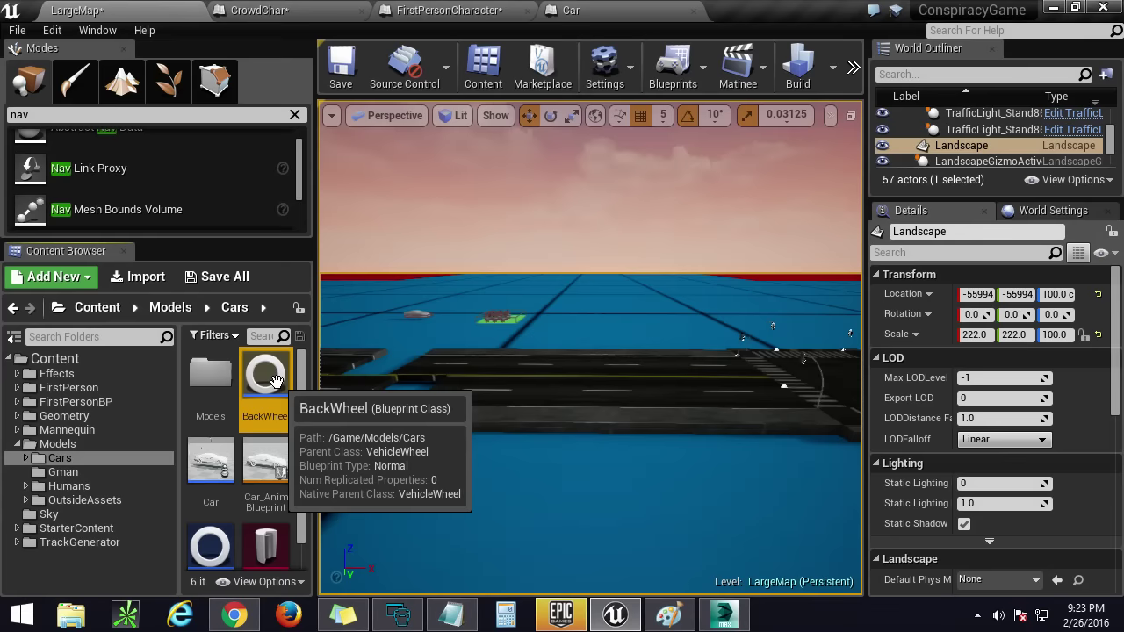
scroll(264, 439, down, 1)
click(207, 498)
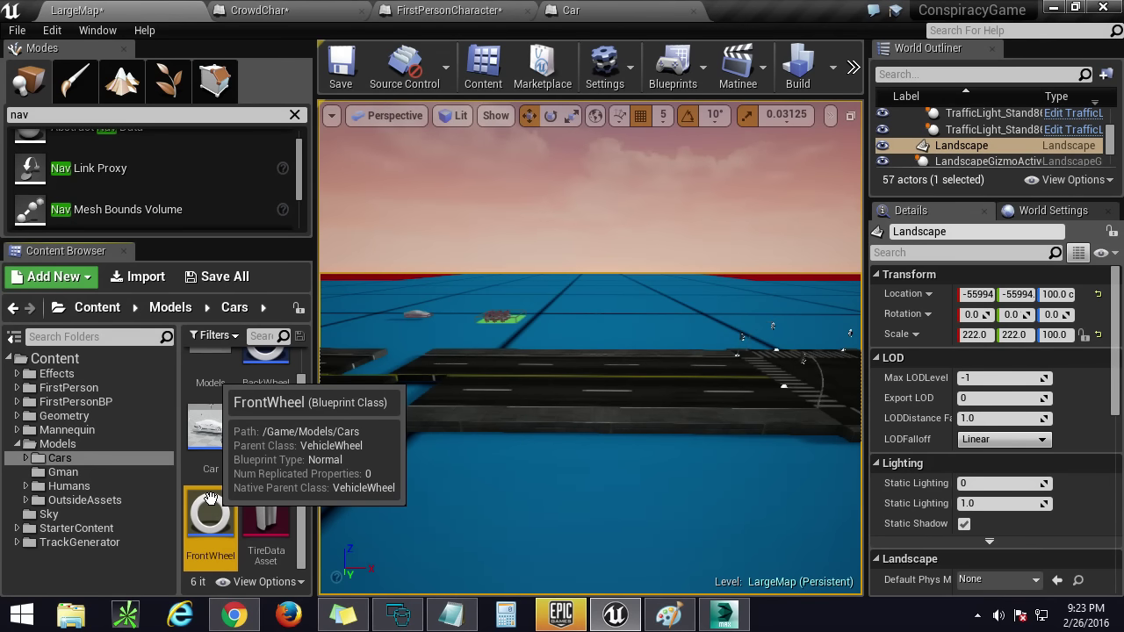
double_click(266, 360)
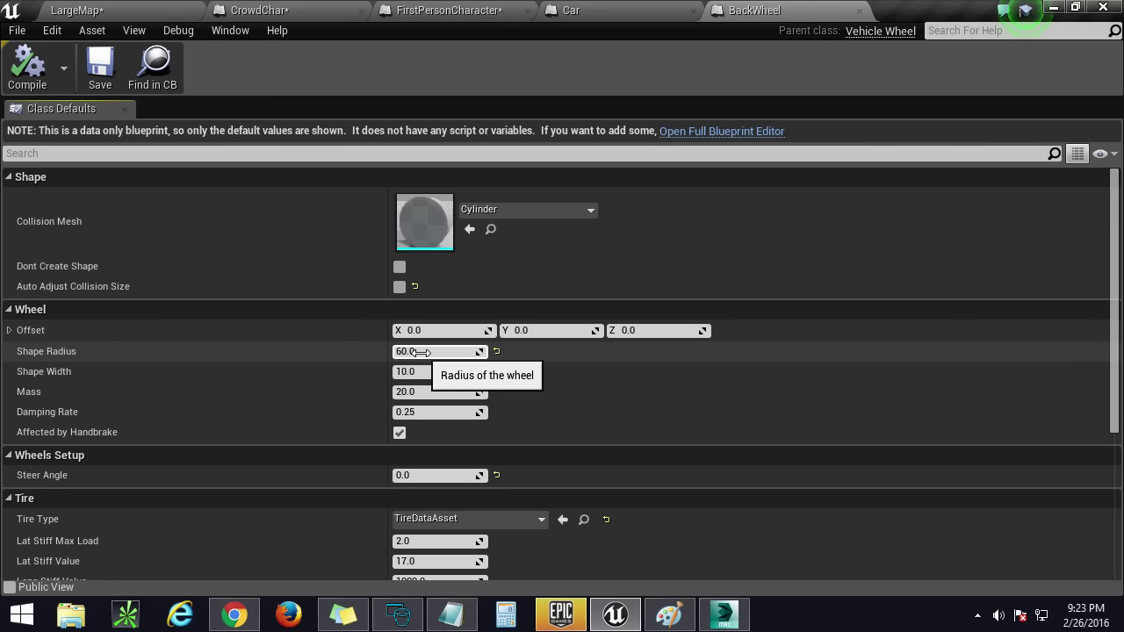
scroll(425, 353, down, 4)
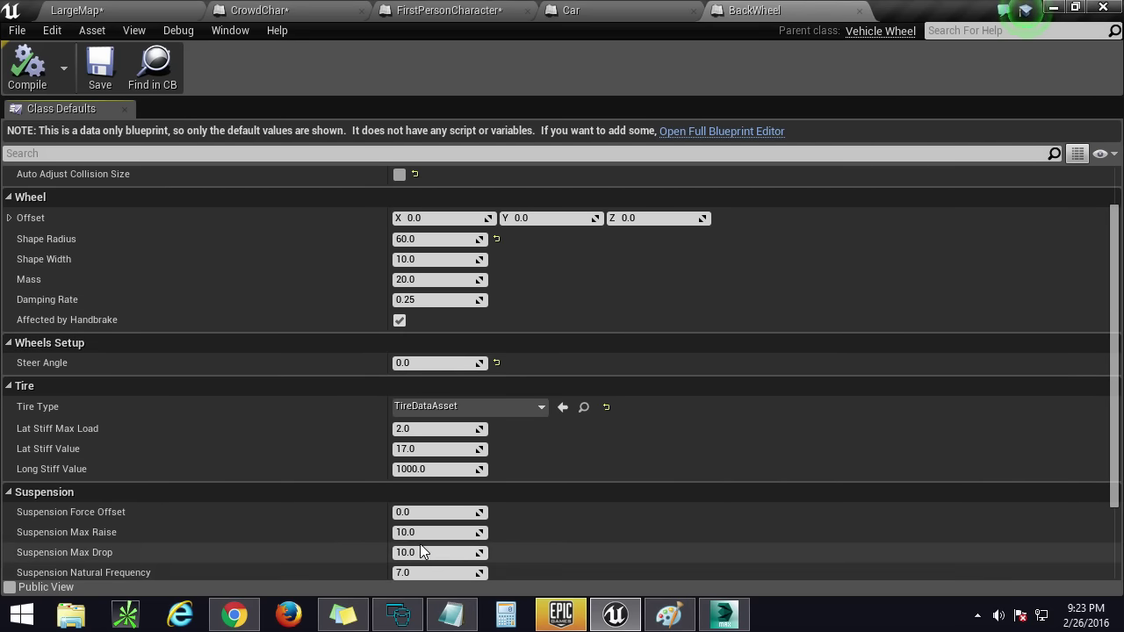
scroll(472, 539, down, 1)
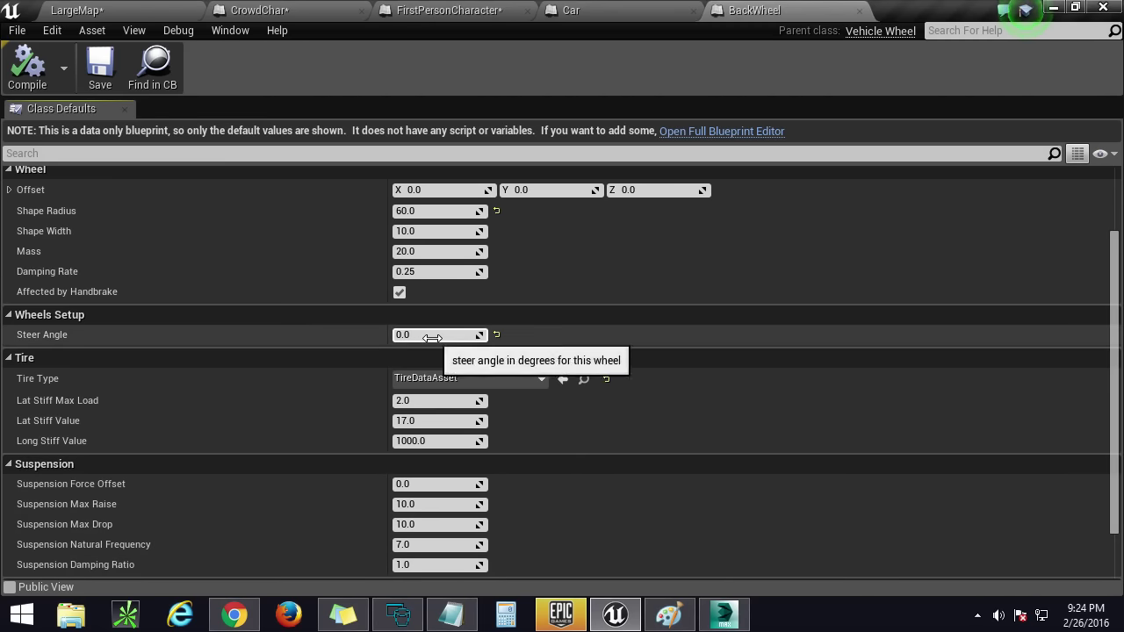
scroll(421, 339, up, 5)
scroll(434, 342, down, 7)
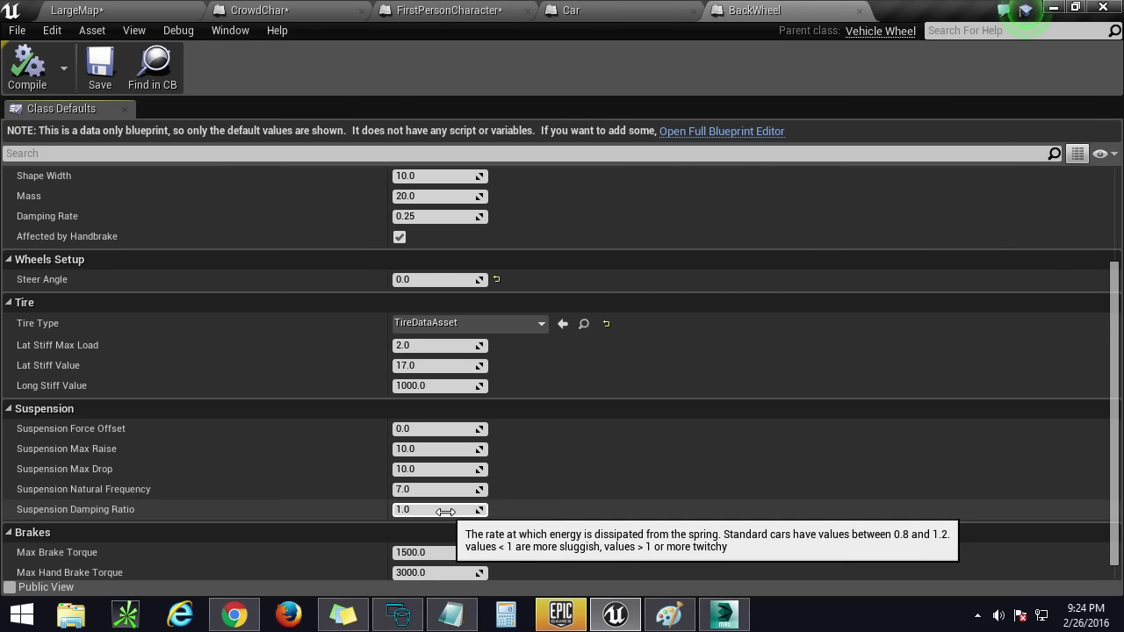
click(854, 10)
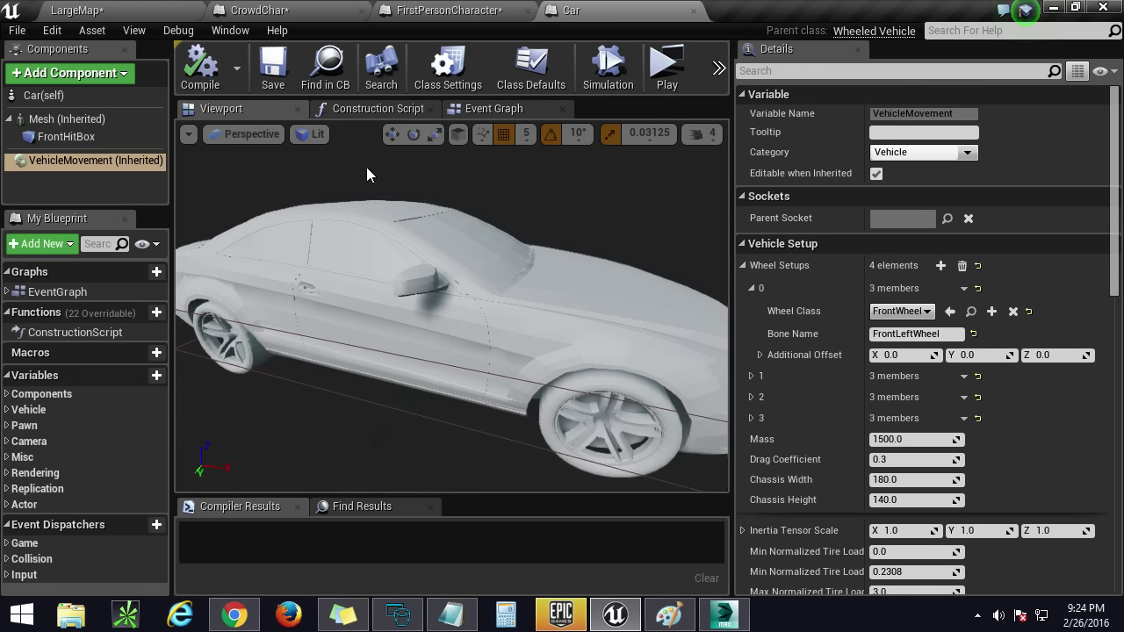
Step: Return to the LargeMap level, open TireDataAsset from the Cars folder to view its friction scale, and close it
click(173, 6)
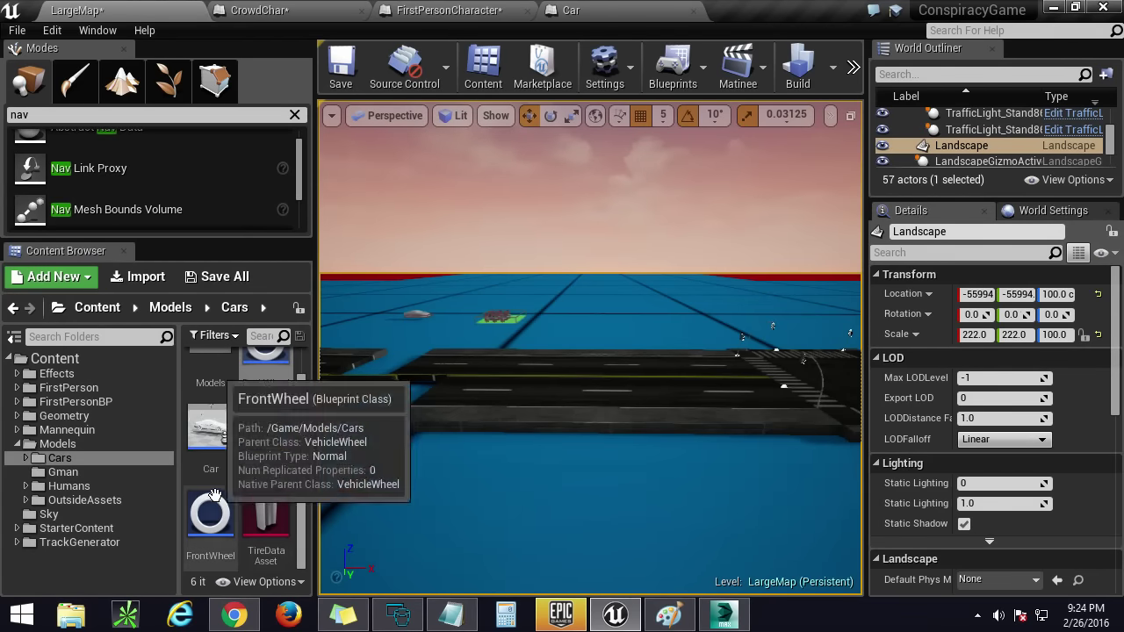
click(273, 529)
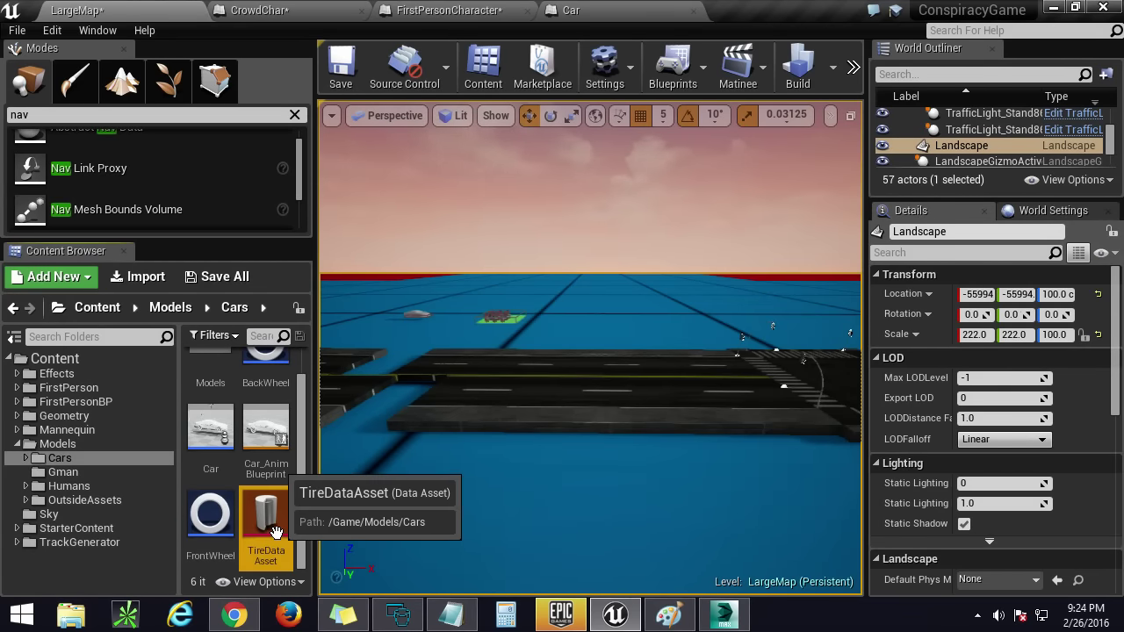
double_click(274, 530)
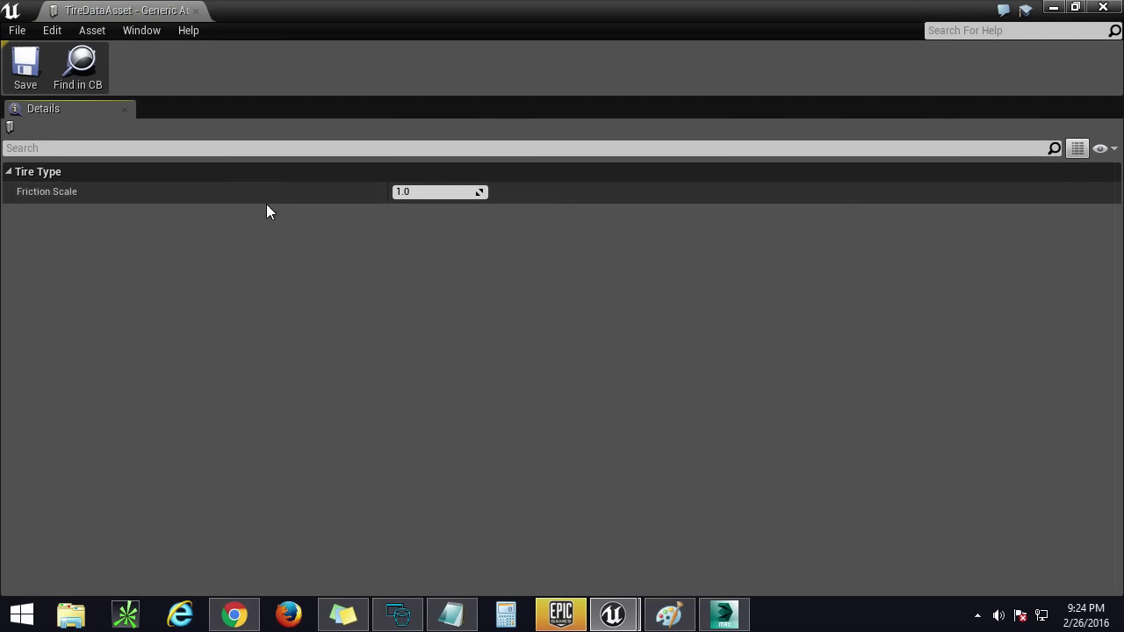
click(195, 11)
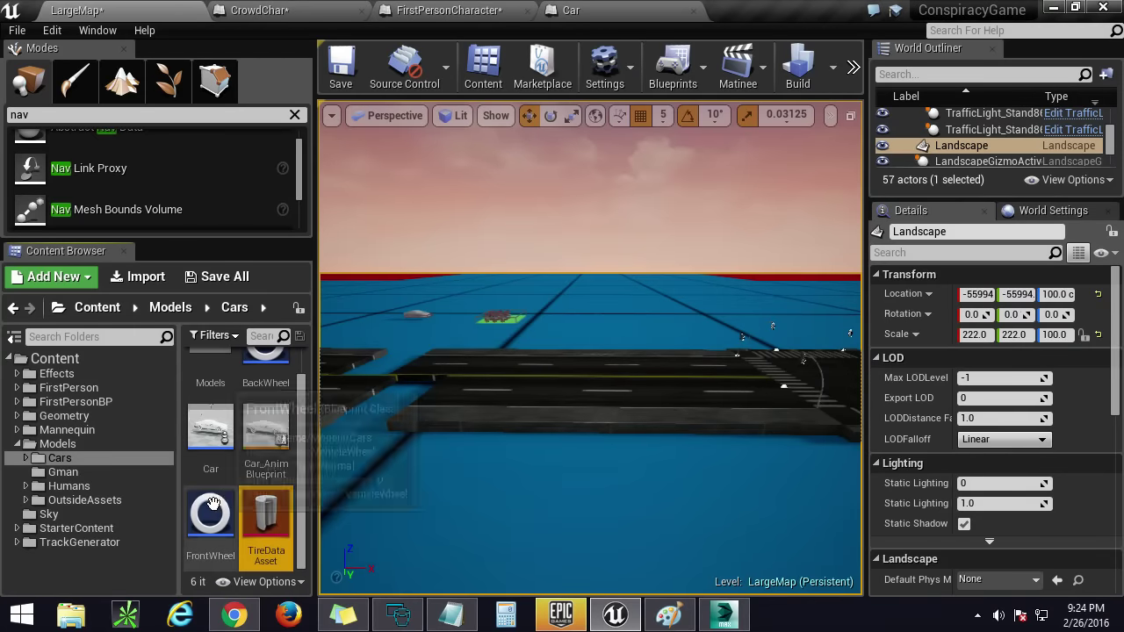
Step: Open the FrontWheel blueprint, review its handbrake, steer angle and tire settings, and close it
double_click(211, 529)
scroll(553, 389, down, 3)
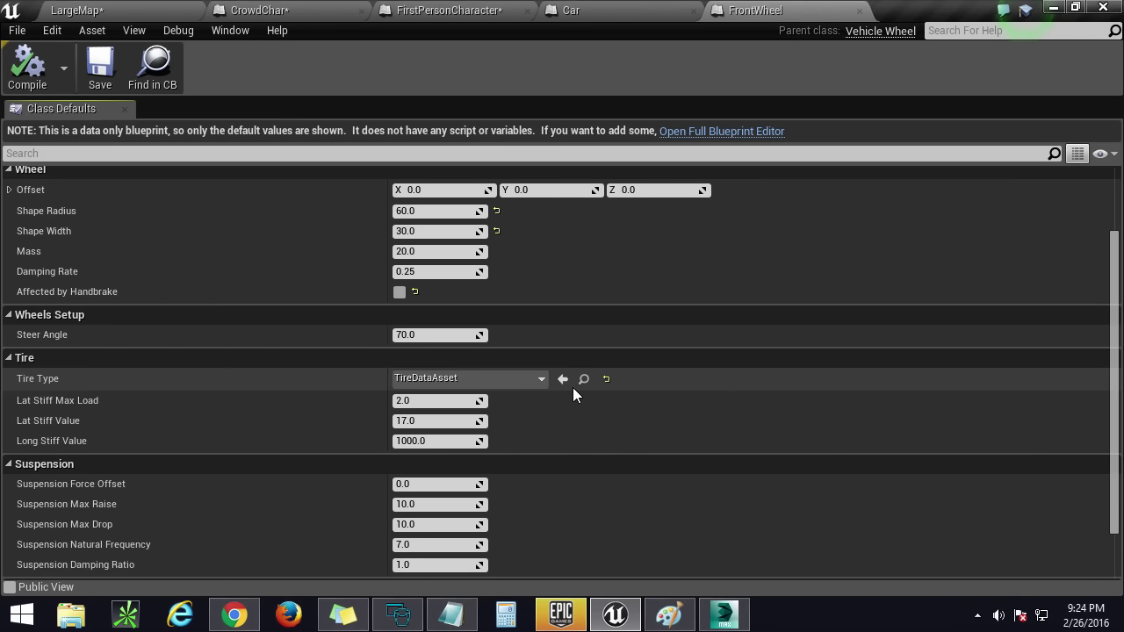
click(856, 11)
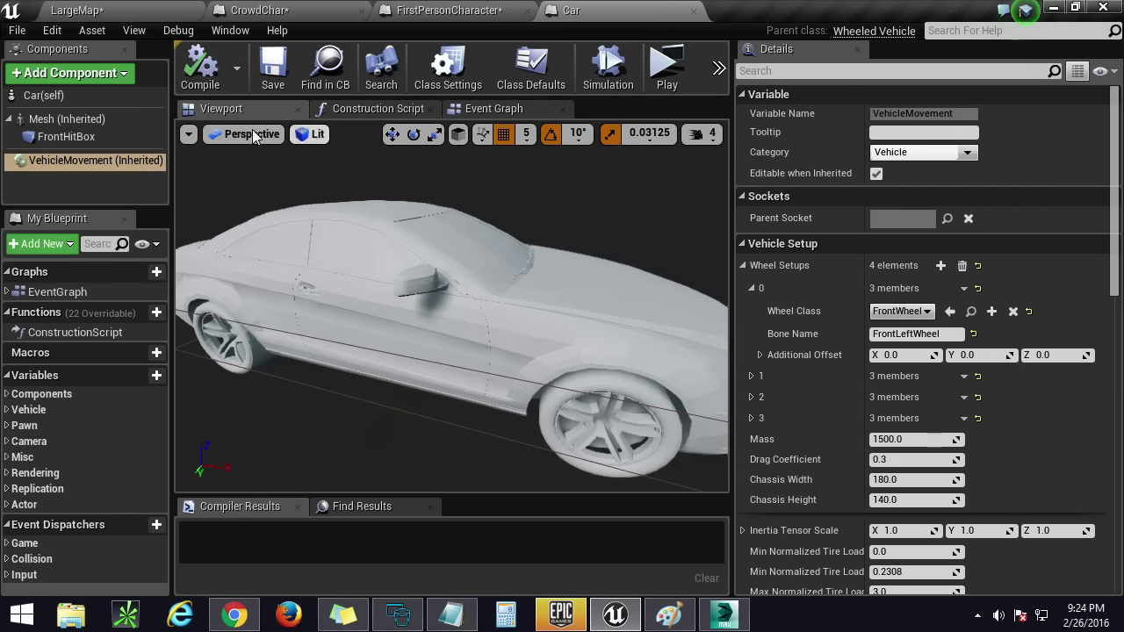
Step: Compare the VehicleMovement bone name with the front and back left wheel object names in 3ds Max, and return to Unreal Engine
click(68, 160)
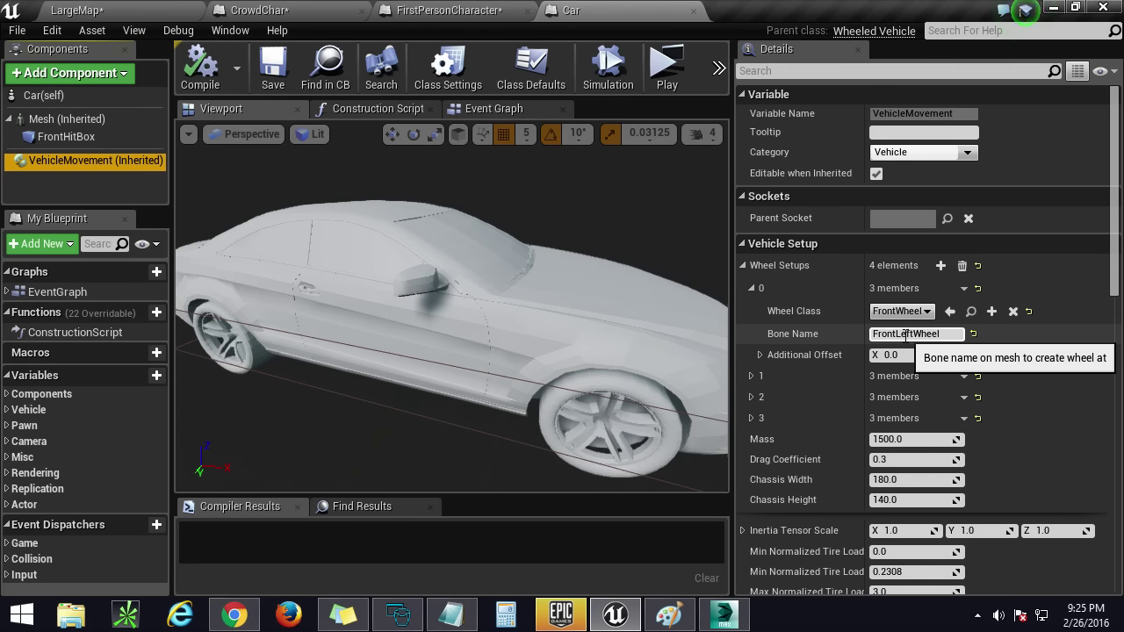
click(735, 616)
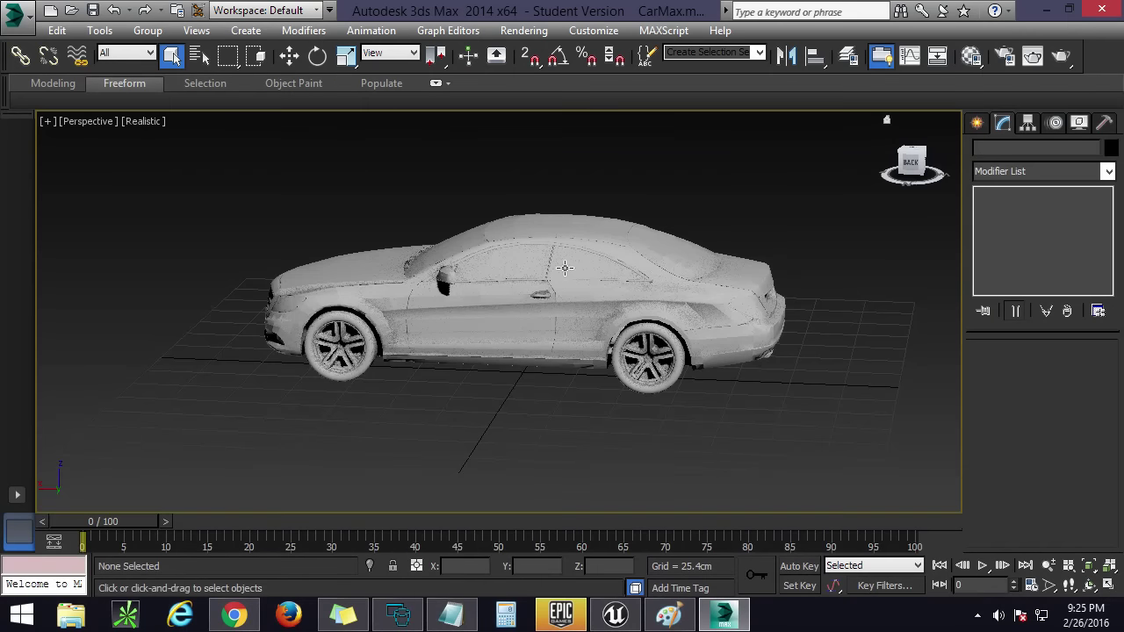
click(368, 339)
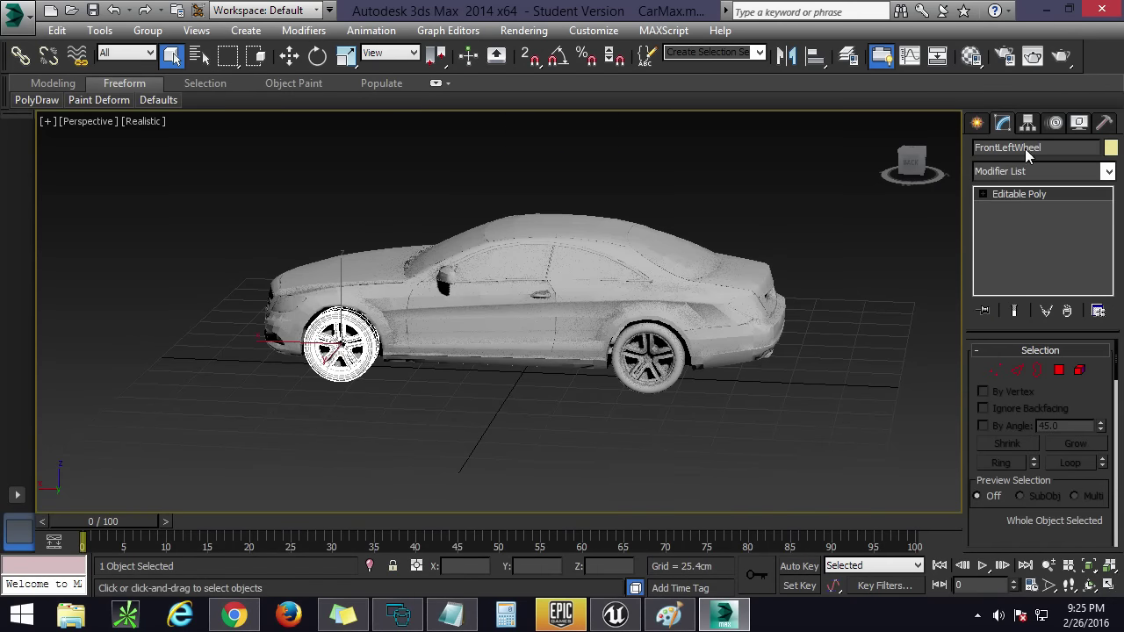
click(663, 357)
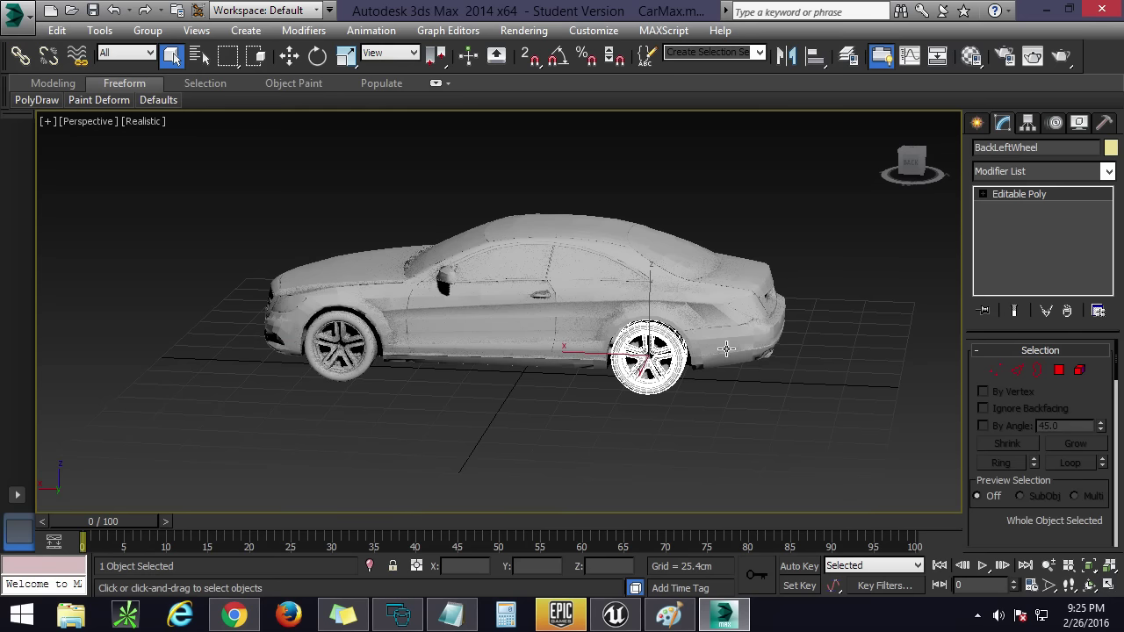
right_click(791, 334)
click(710, 411)
click(1082, 9)
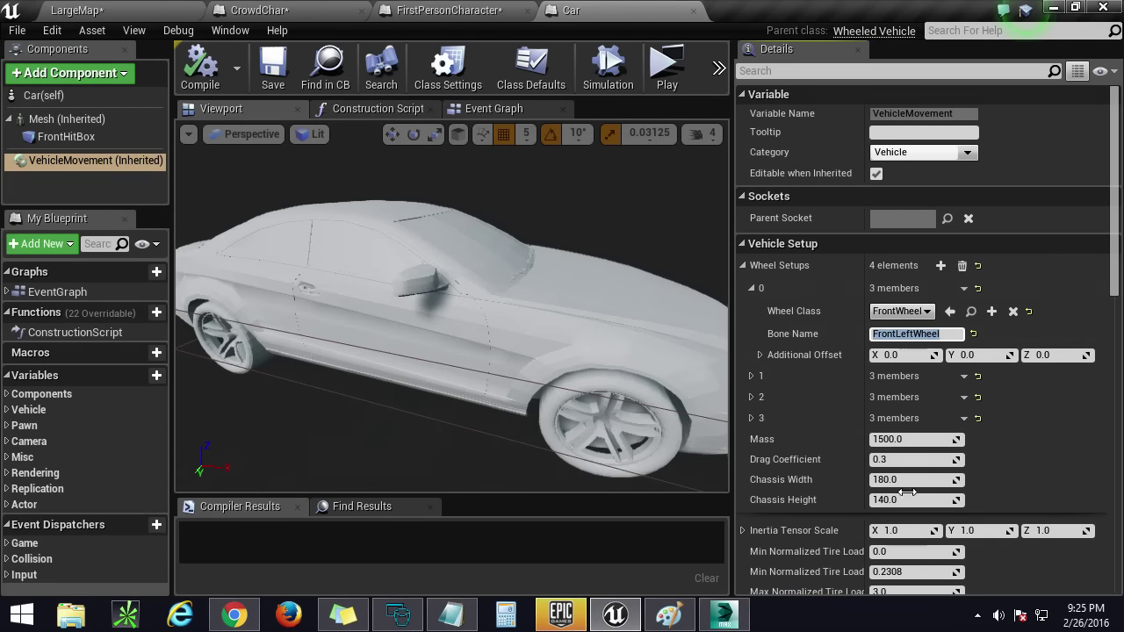
Step: Collapse element 0 and the whole Wheel Setups list of the VehicleMovement component
click(740, 261)
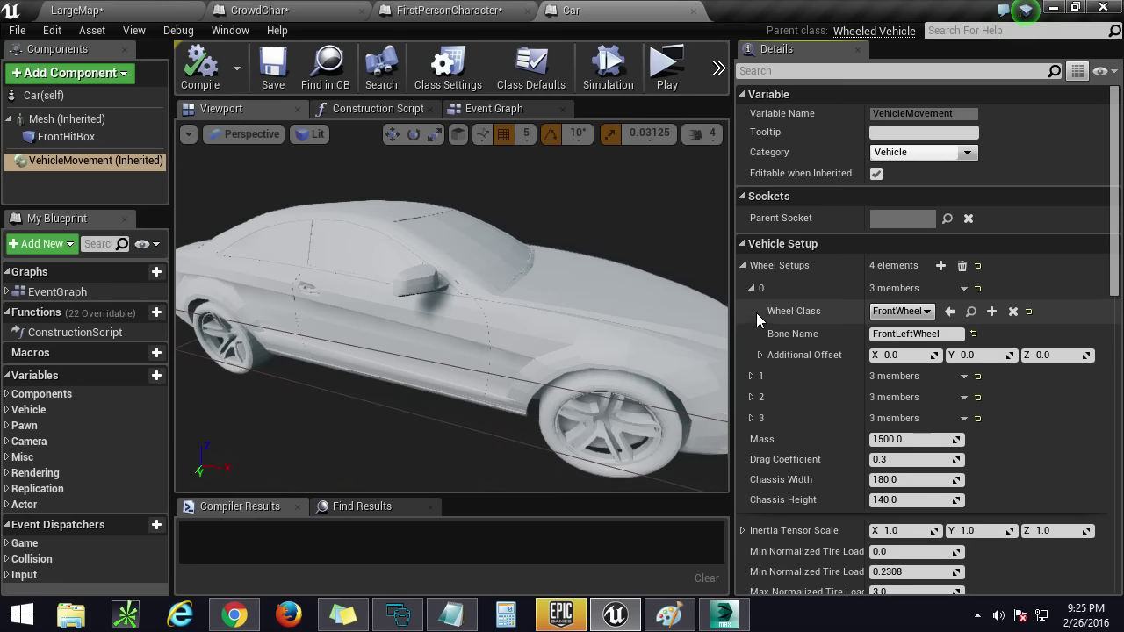
click(743, 265)
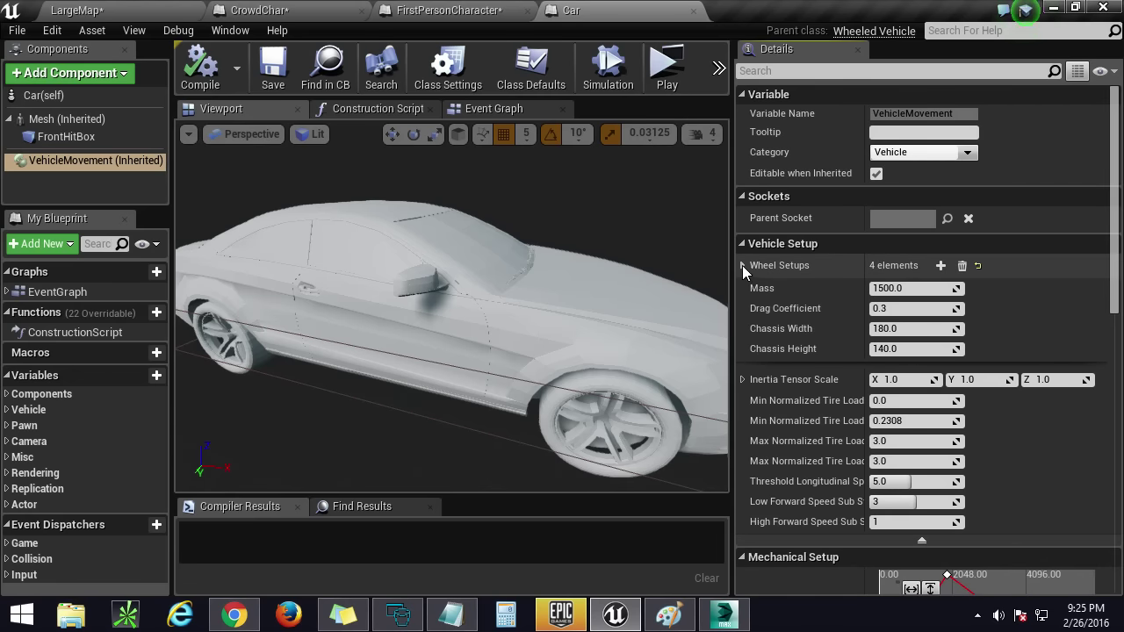
click(742, 265)
click(751, 288)
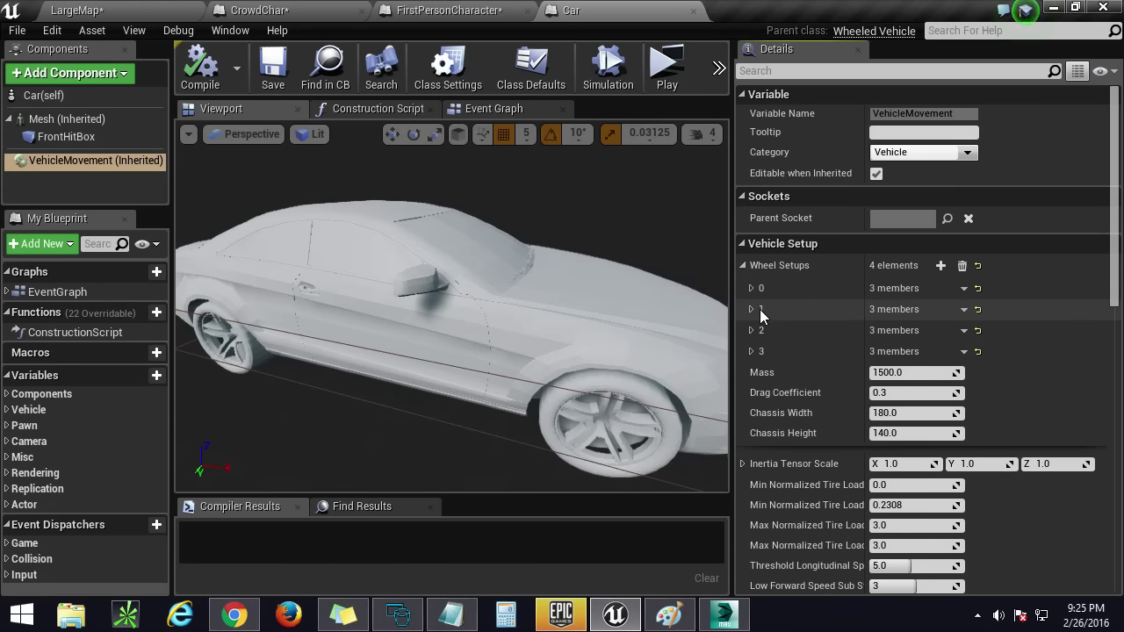
click(741, 265)
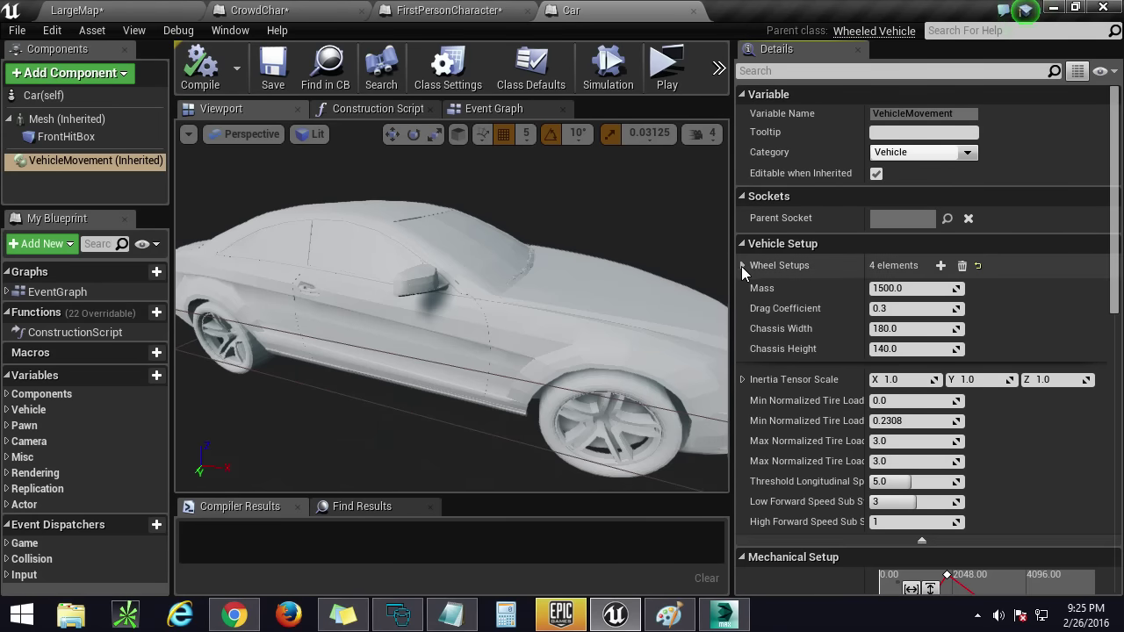
Step: Select the Car root component and look through its pawn, actor tick, replication and input defaults
scroll(493, 257, up, 2)
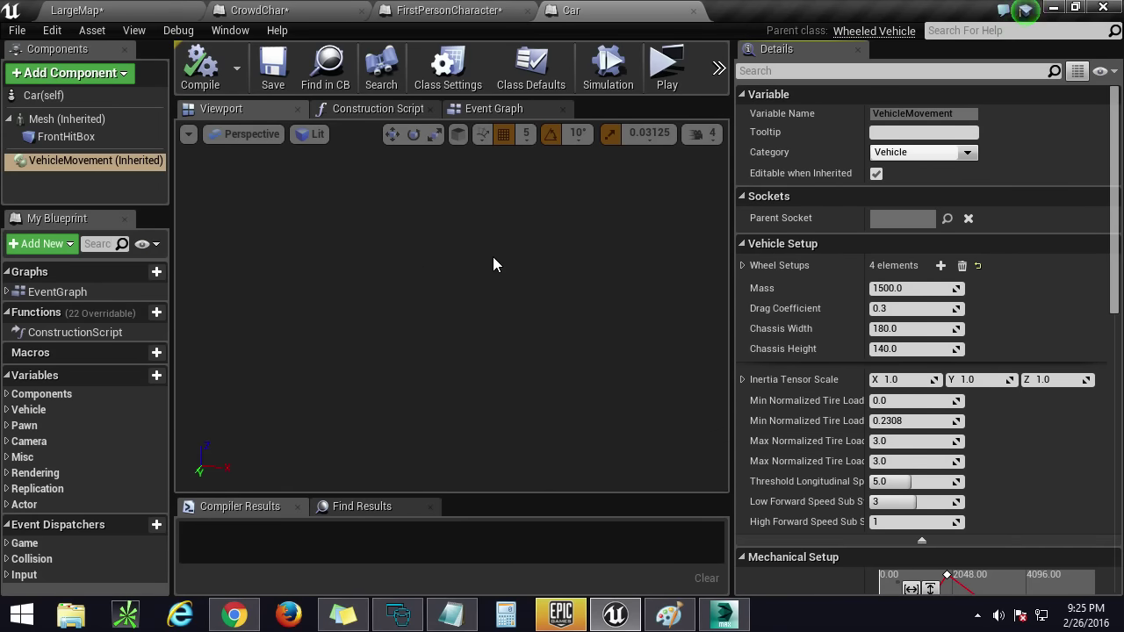
scroll(496, 268, down, 3)
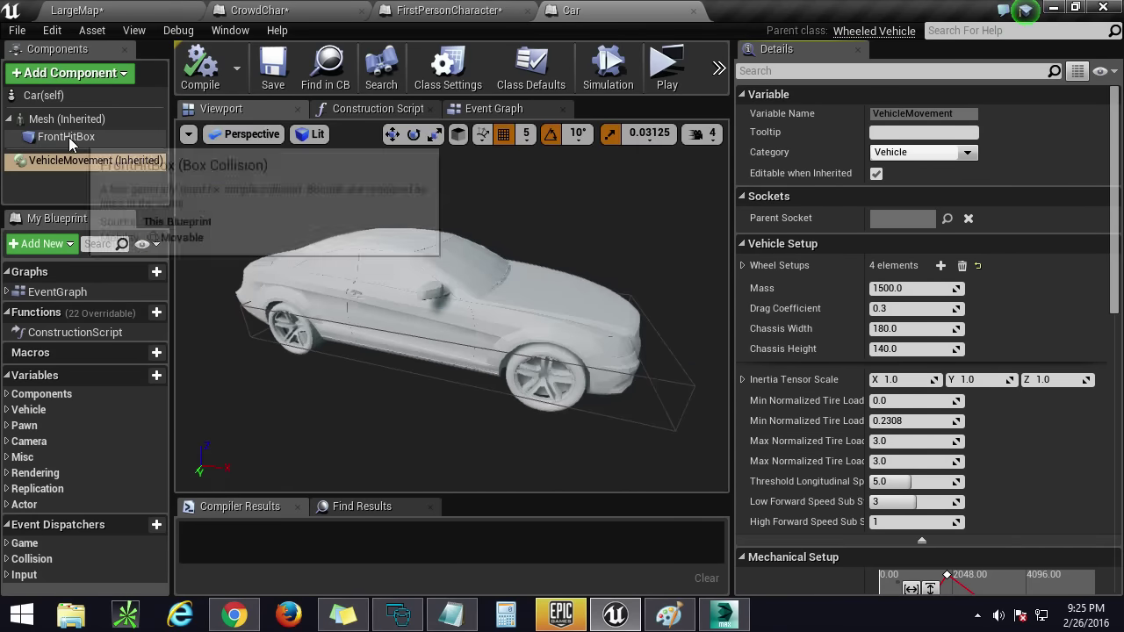
click(72, 120)
click(79, 96)
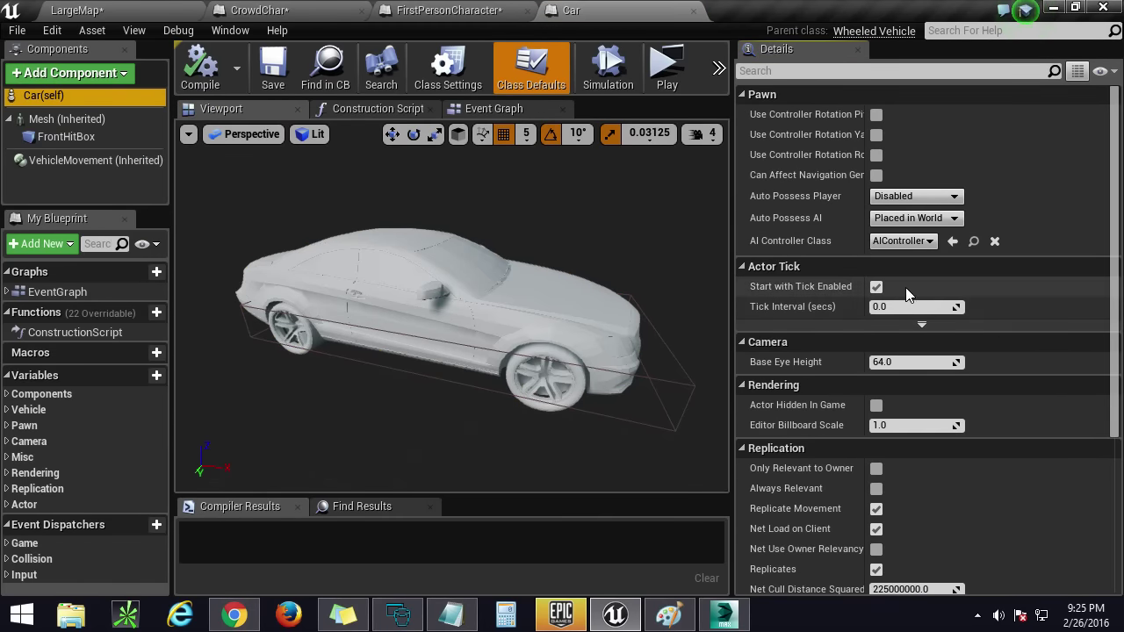
scroll(1081, 351, down, 5)
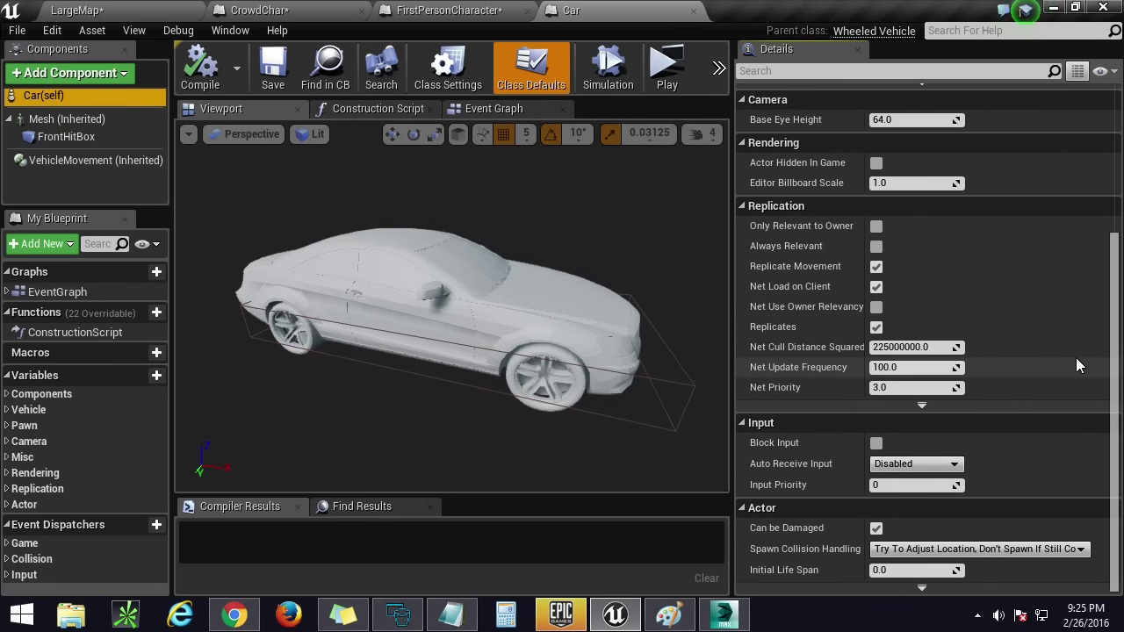
scroll(1078, 365, up, 5)
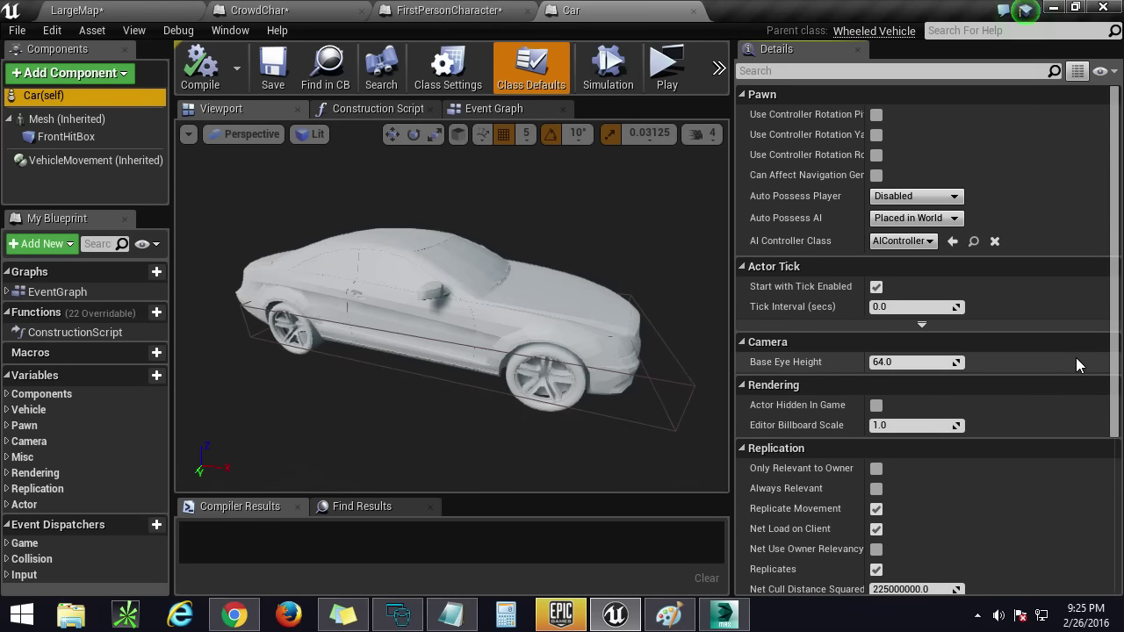
Step: Return to the LargeMap level and open Car_AnimBlueprint from the Cars folder
click(127, 9)
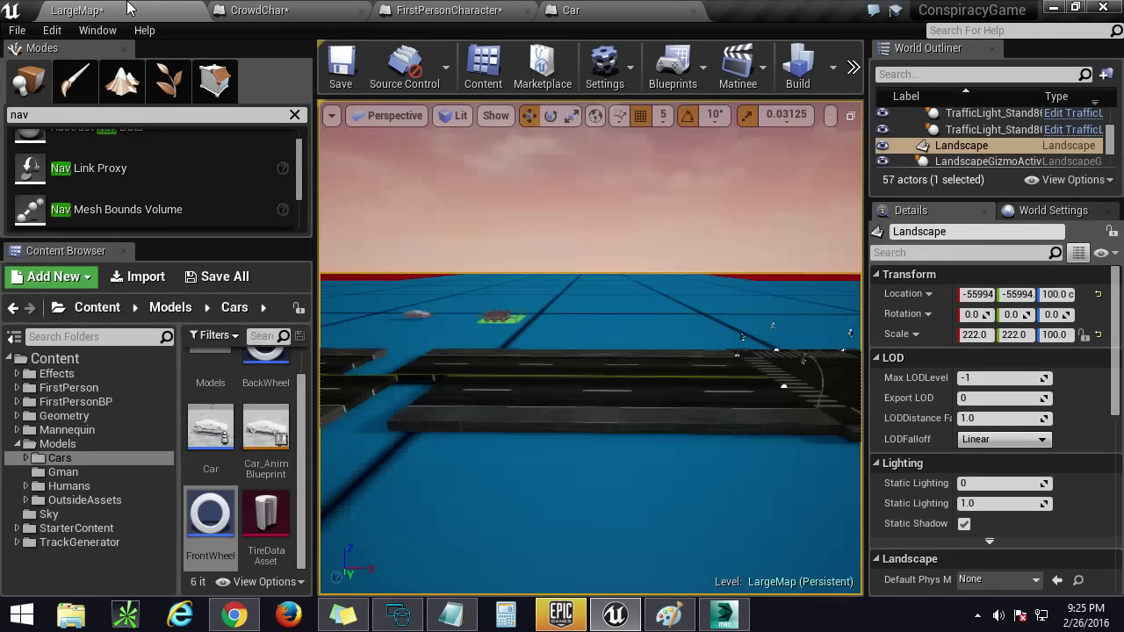
click(270, 448)
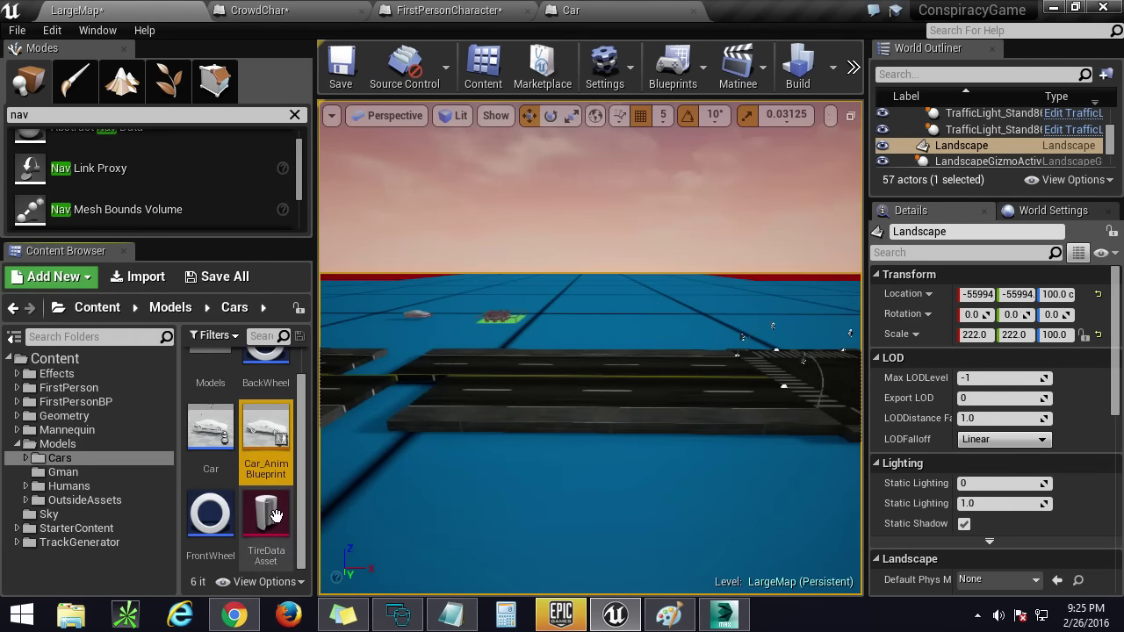
click(266, 459)
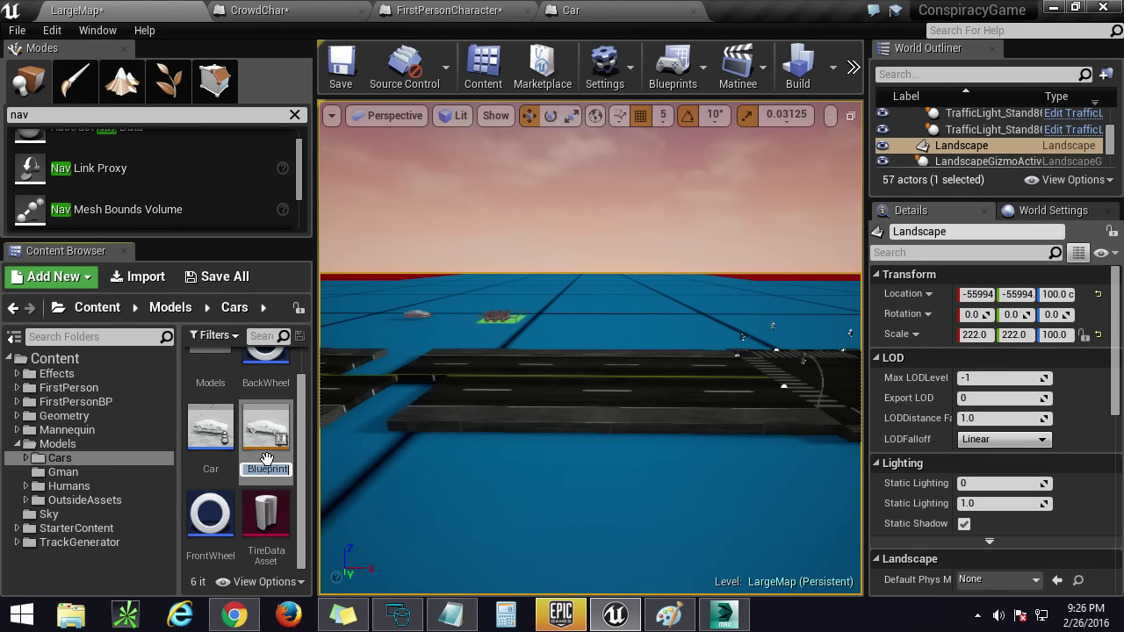
double_click(269, 444)
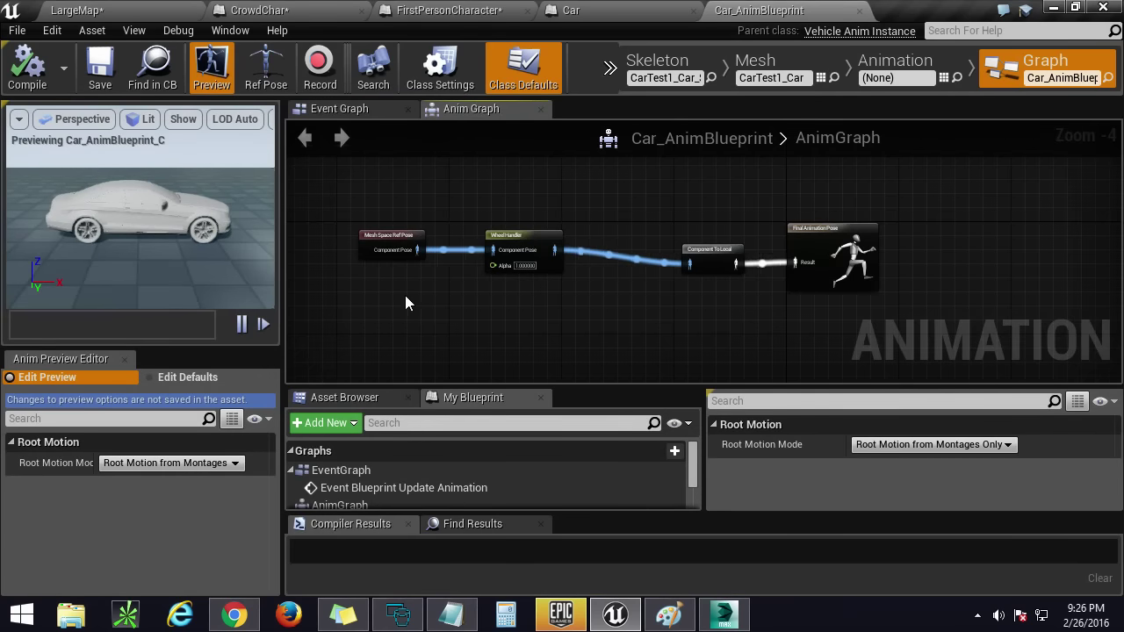
Step: Move the Wheel Handler and Mesh Space Ref Pose nodes closer to the Component To Local node in the AnimGraph
scroll(439, 309, up, 2)
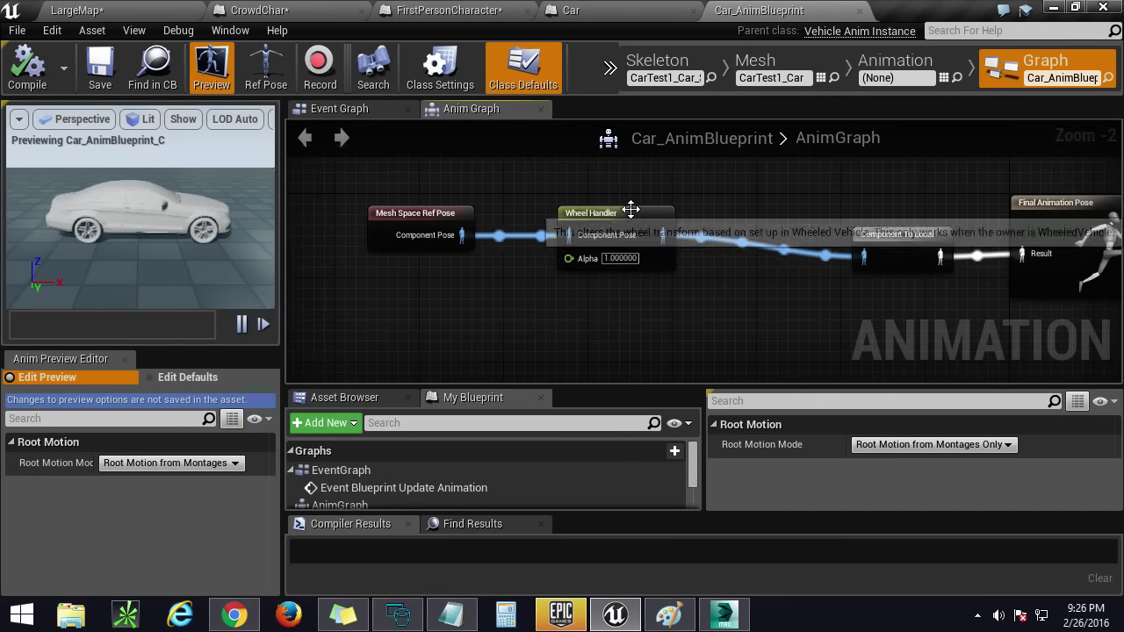
drag(630, 209, 748, 220)
drag(420, 214, 546, 233)
scroll(603, 317, up, 1)
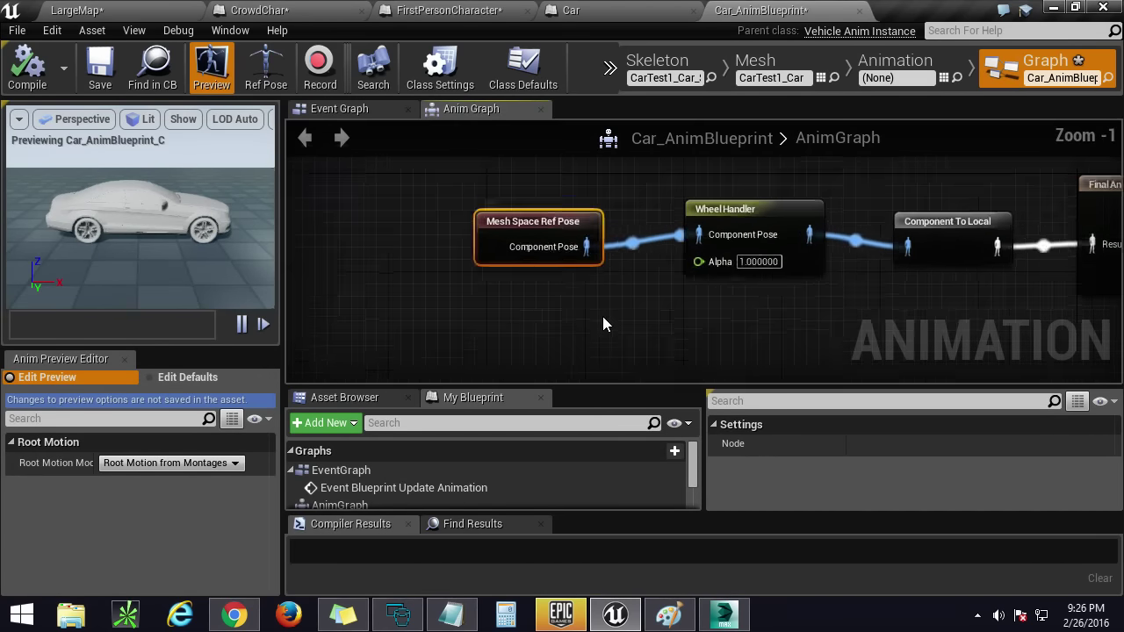
scroll(603, 317, up, 1)
right_drag(651, 306, 465, 311)
scroll(465, 309, down, 2)
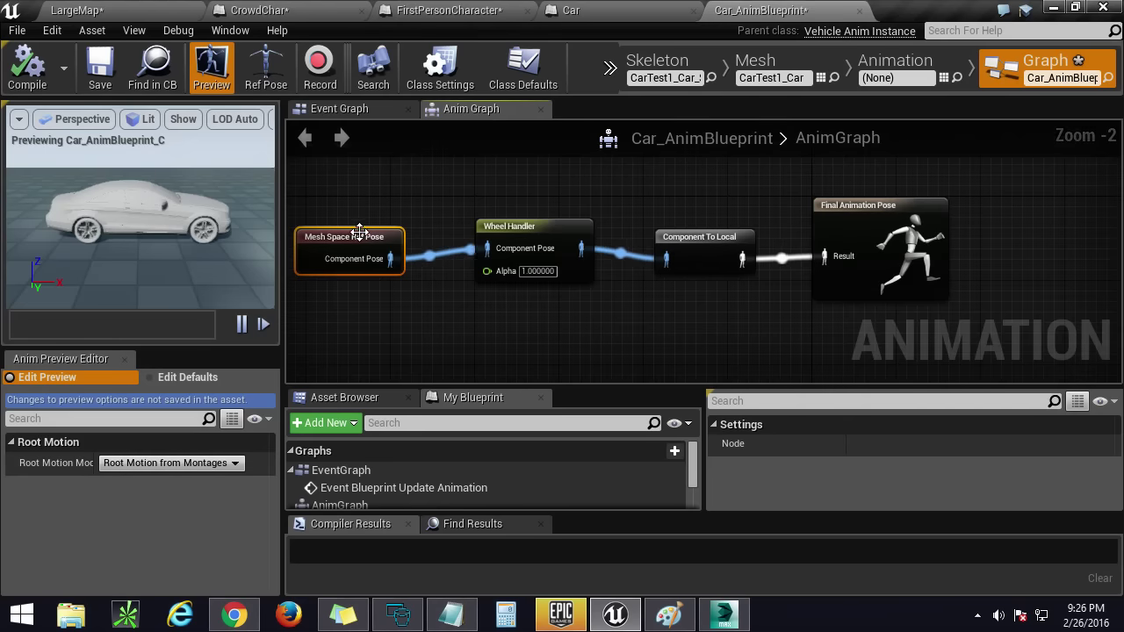
Step: Inspect the Final Animation Pose and Component To Local nodes, and select the Wheel Handler node to show its settings
click(830, 204)
drag(696, 195, 760, 304)
scroll(605, 279, up, 2)
click(566, 276)
right_drag(537, 313, 644, 309)
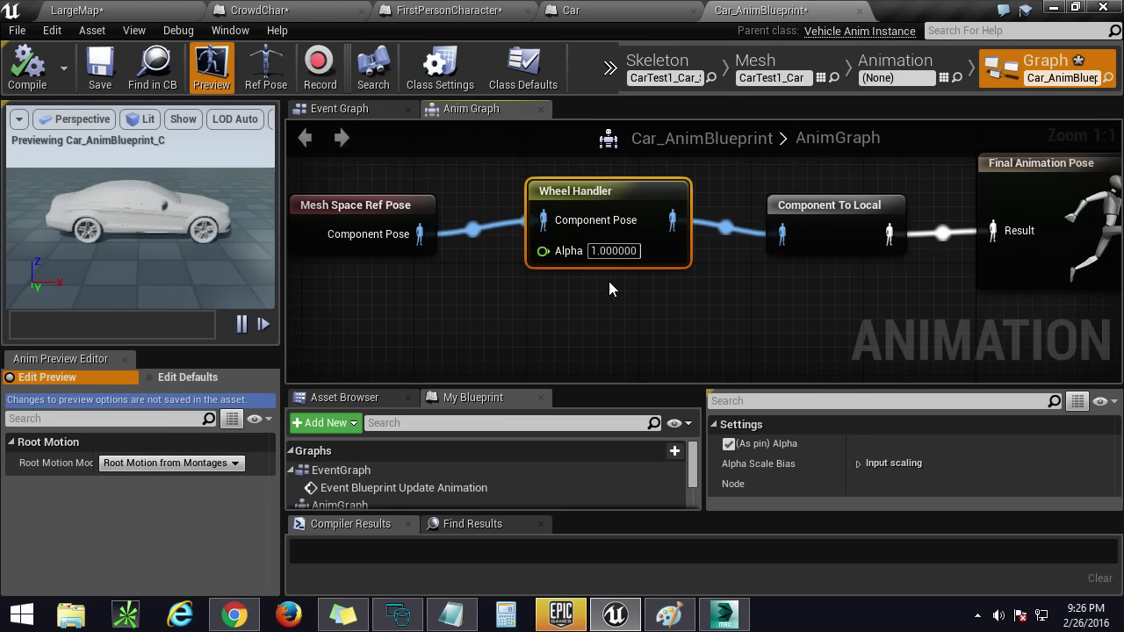
Step: Enlarge the panels below the AnimGraph and check the Wheel Handler's Alpha Scale Bias input scaling
click(637, 381)
click(632, 227)
drag(685, 386, 682, 300)
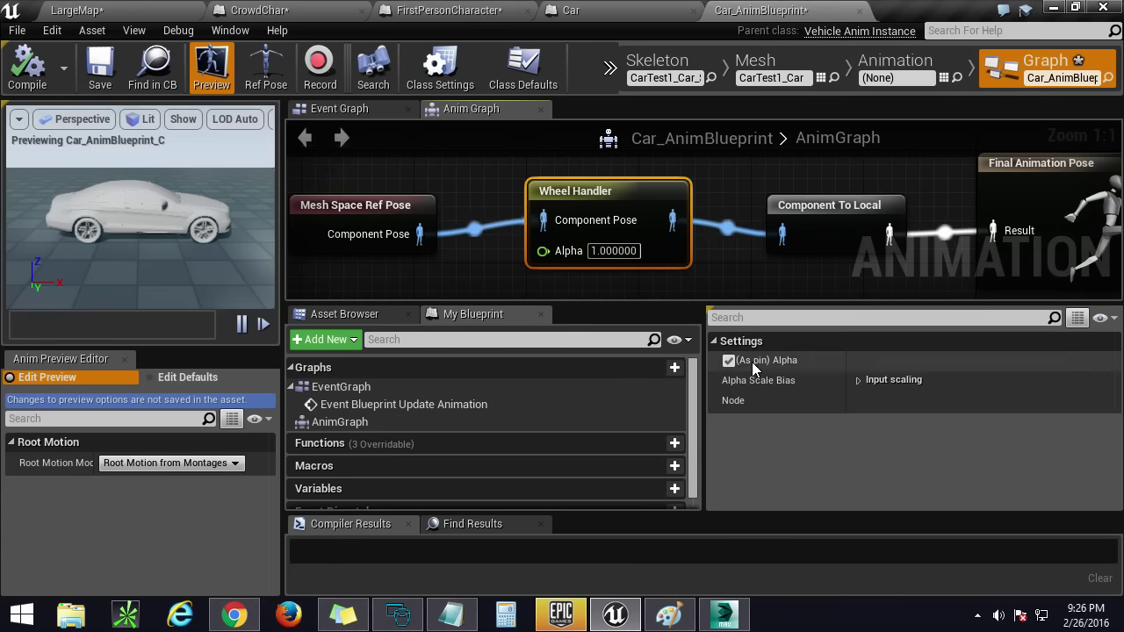
click(858, 380)
click(857, 381)
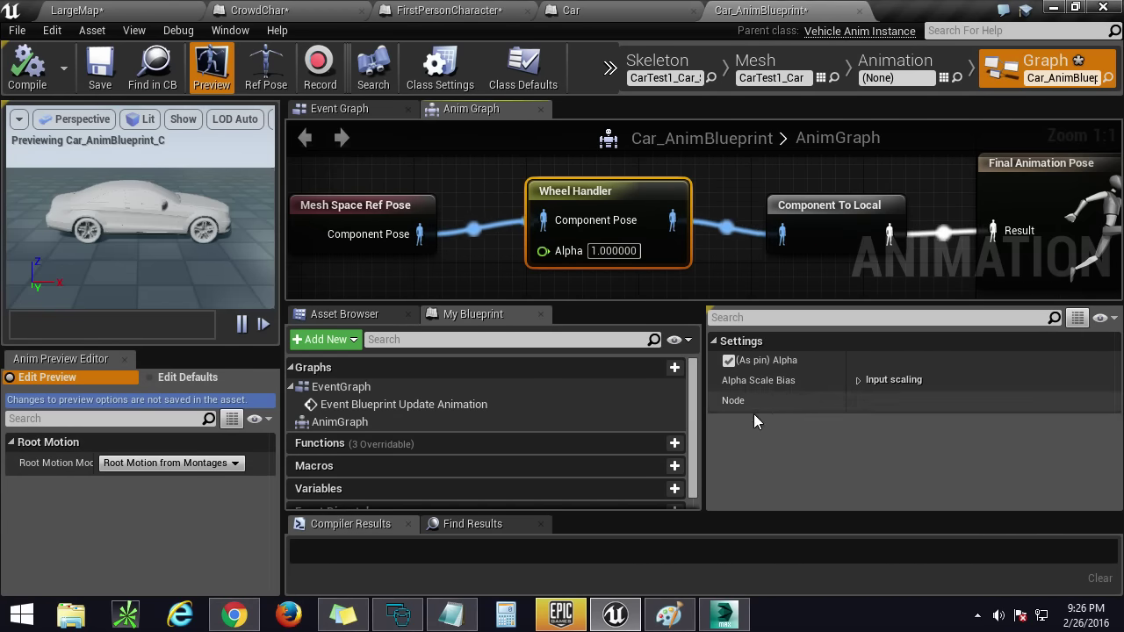
Step: Look through the Wheel Handler's settings and the blueprint's graphs and variables, and expand the node's Input scaling
click(381, 208)
click(638, 180)
click(639, 187)
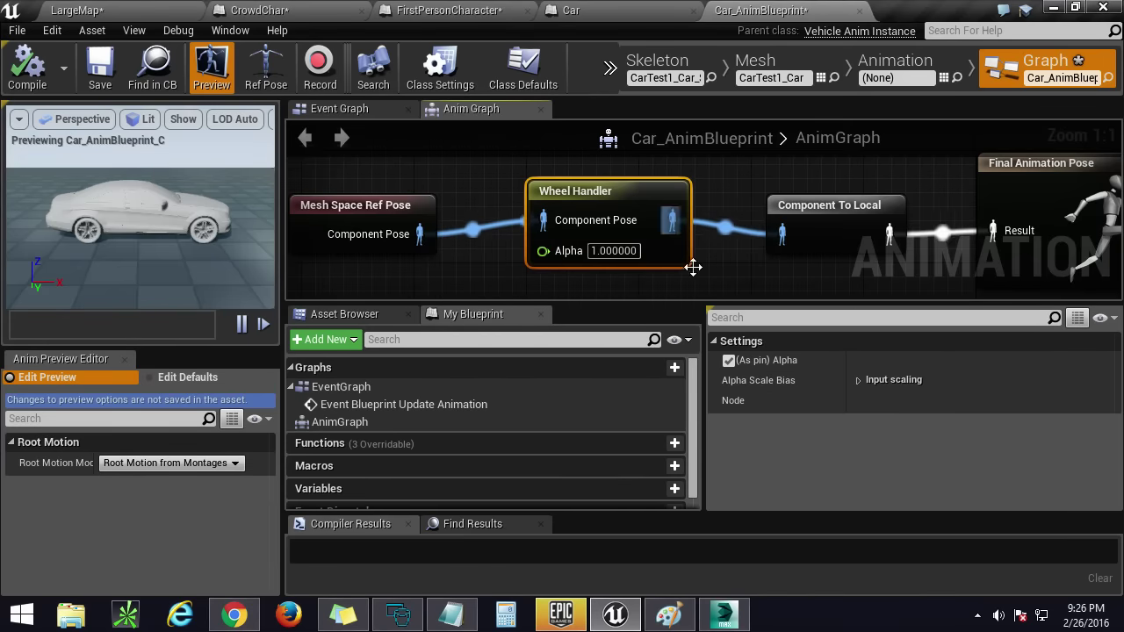
click(714, 341)
click(715, 341)
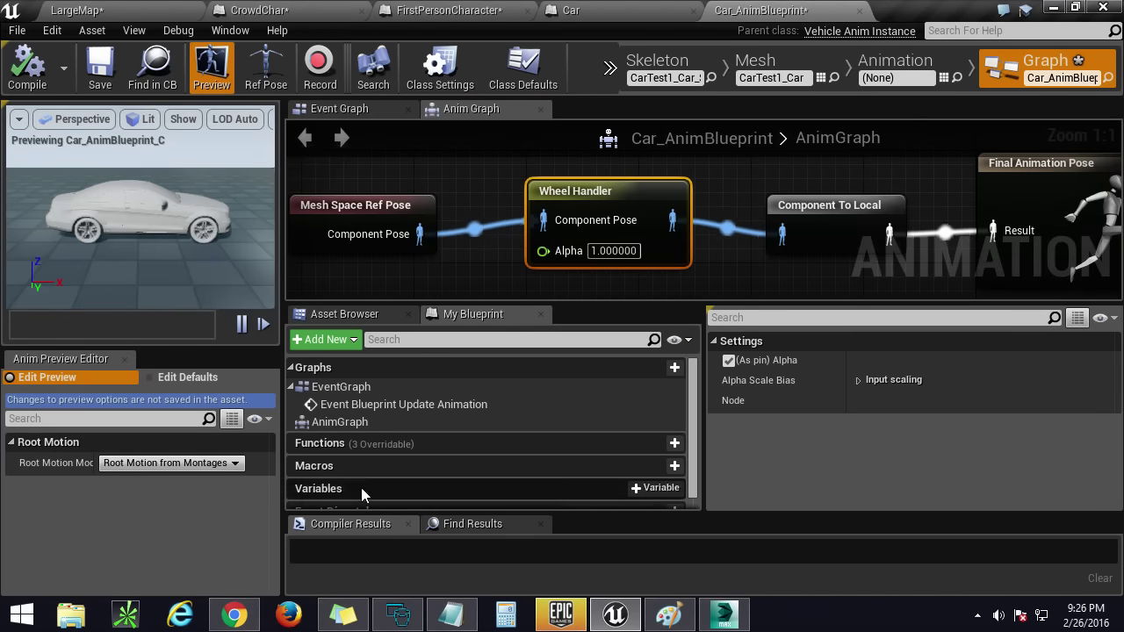
scroll(413, 469, down, 1)
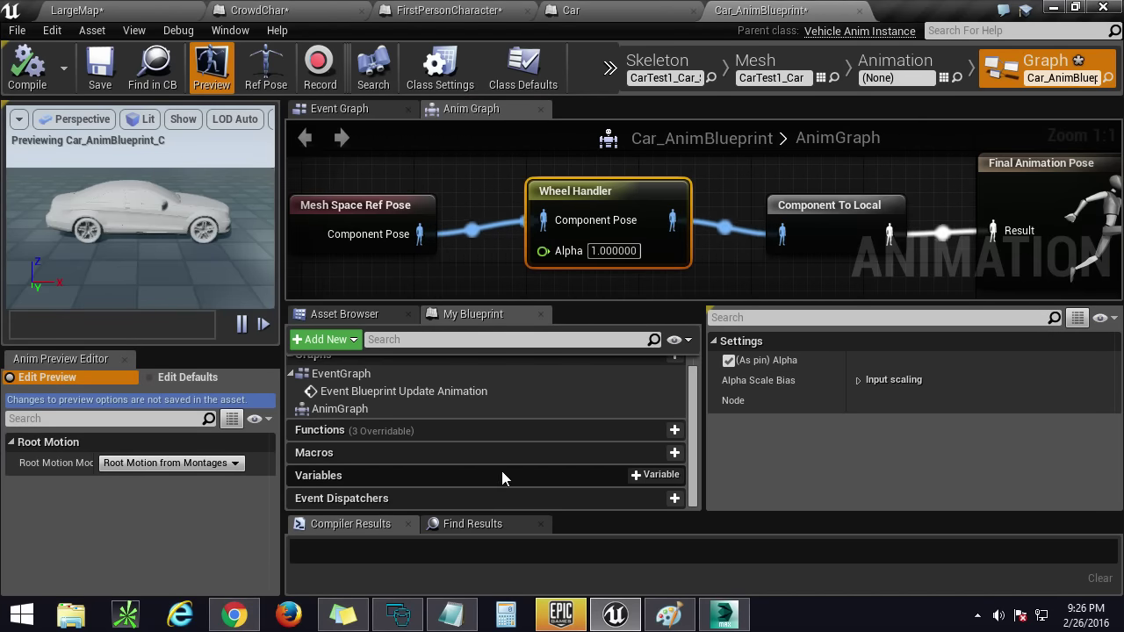
scroll(614, 443, up, 1)
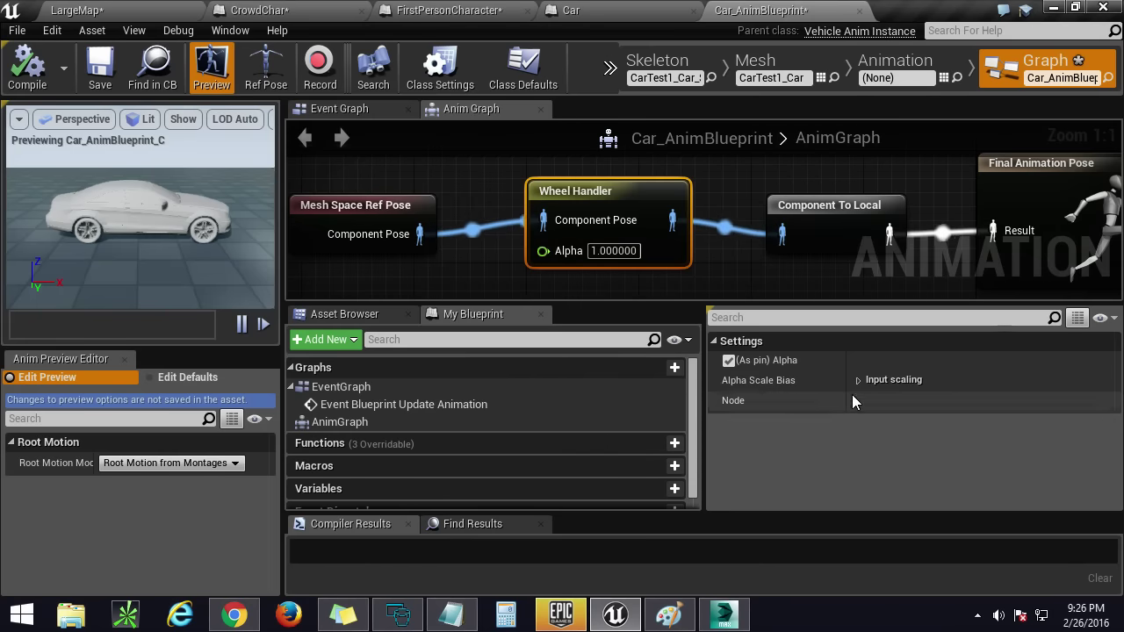
click(865, 380)
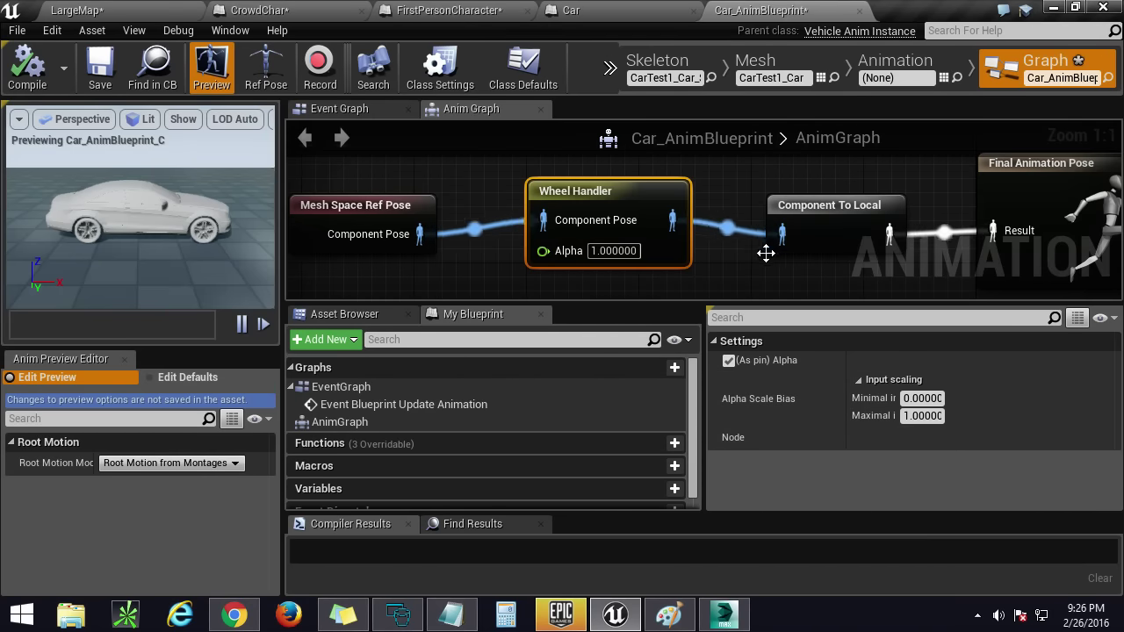
Step: Add a second Wheel Handler for WheeledVehicle node in the empty area below the existing AnimGraph chain
scroll(730, 260, down, 4)
scroll(729, 260, up, 4)
right_drag(734, 173, 569, 165)
right_click(518, 255)
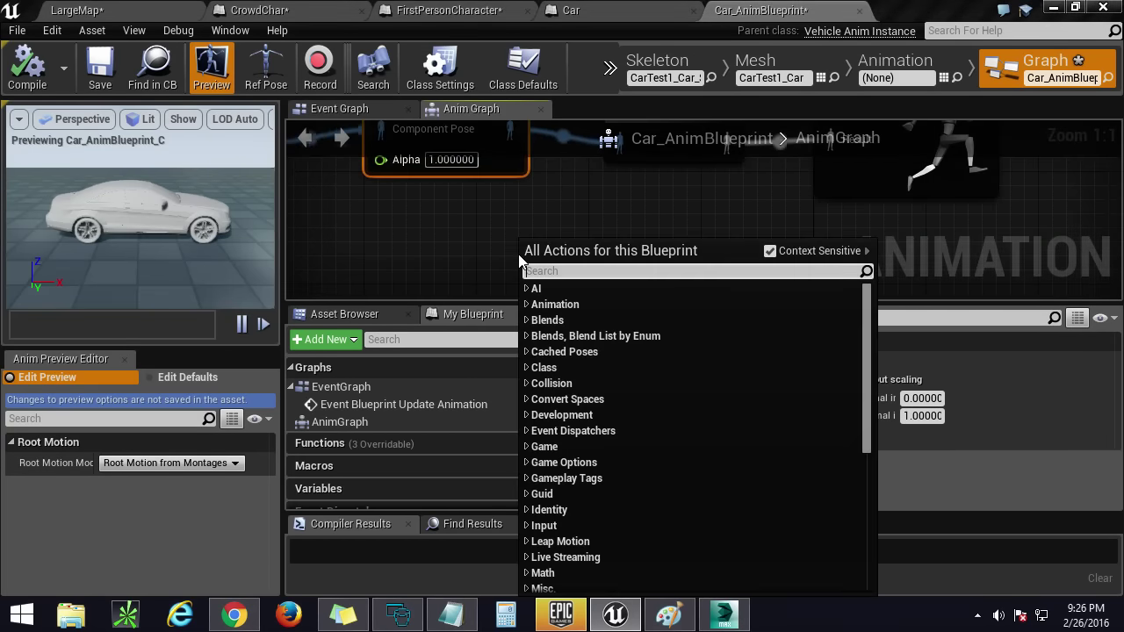
text(wheelhan)
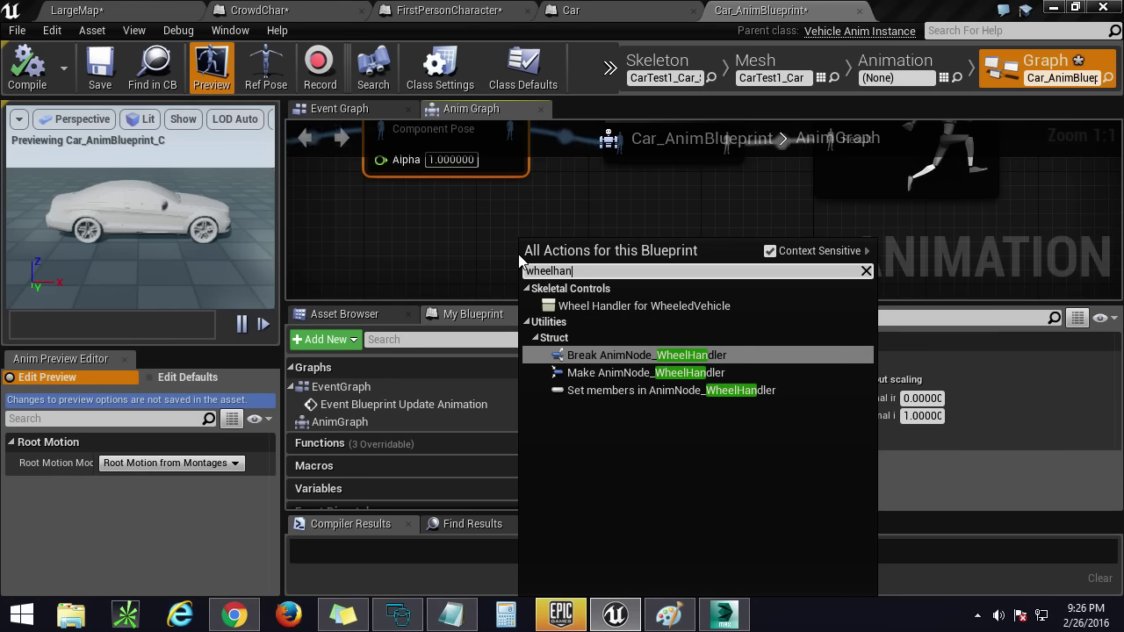
key(Up)
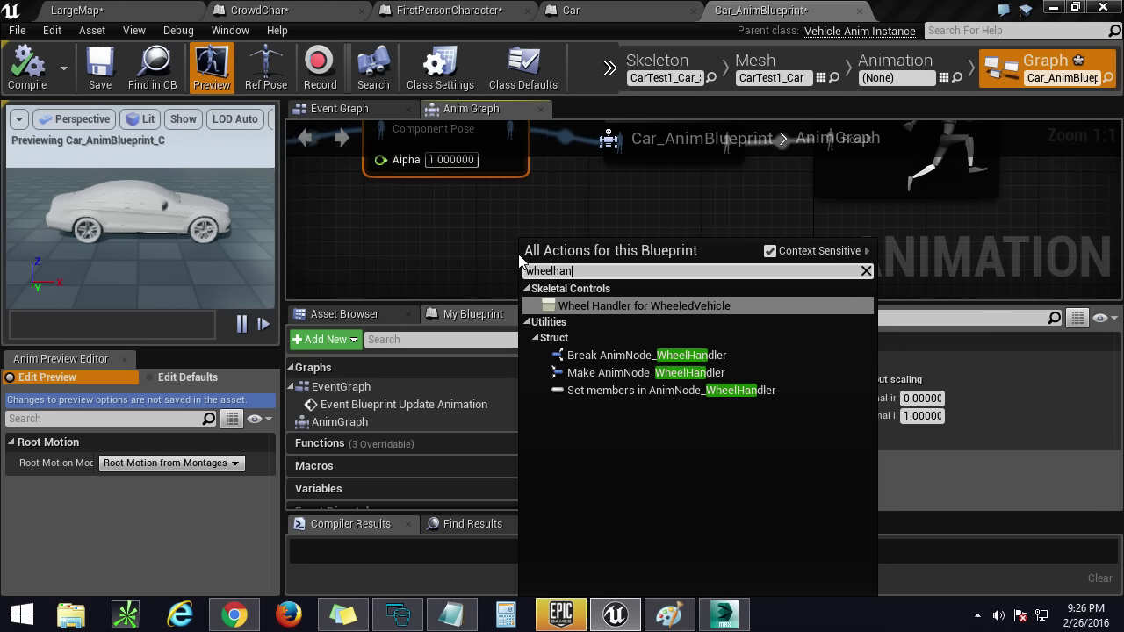
key(Return)
right_drag(660, 230, 641, 204)
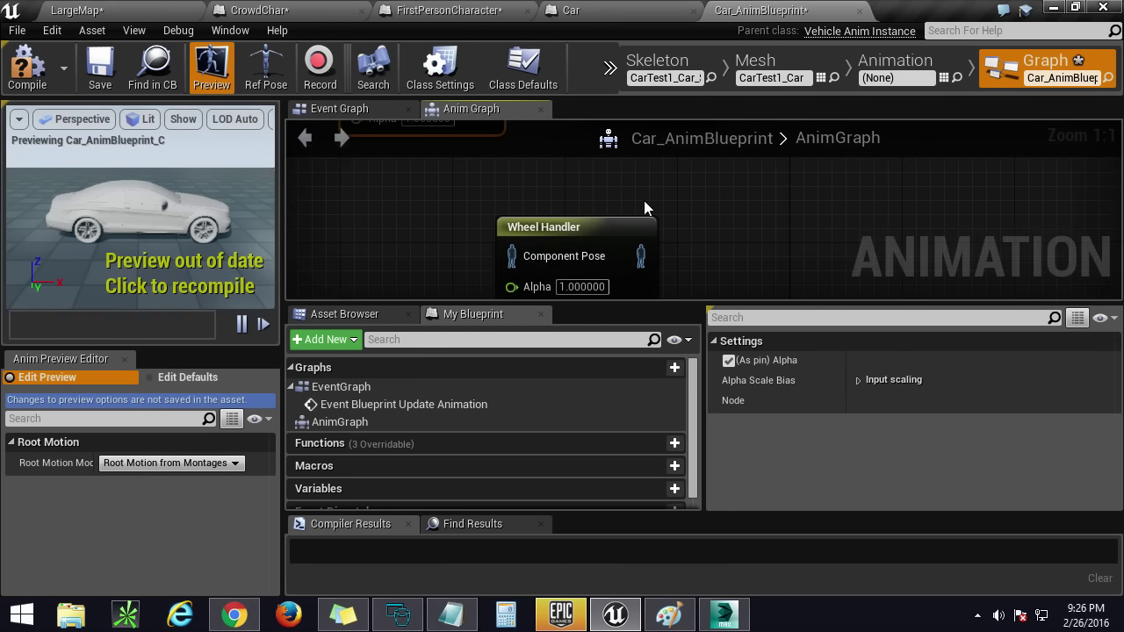
Step: Check the Input scaling settings of the unconnected Wheel Handler node and delete that node
click(593, 250)
click(859, 380)
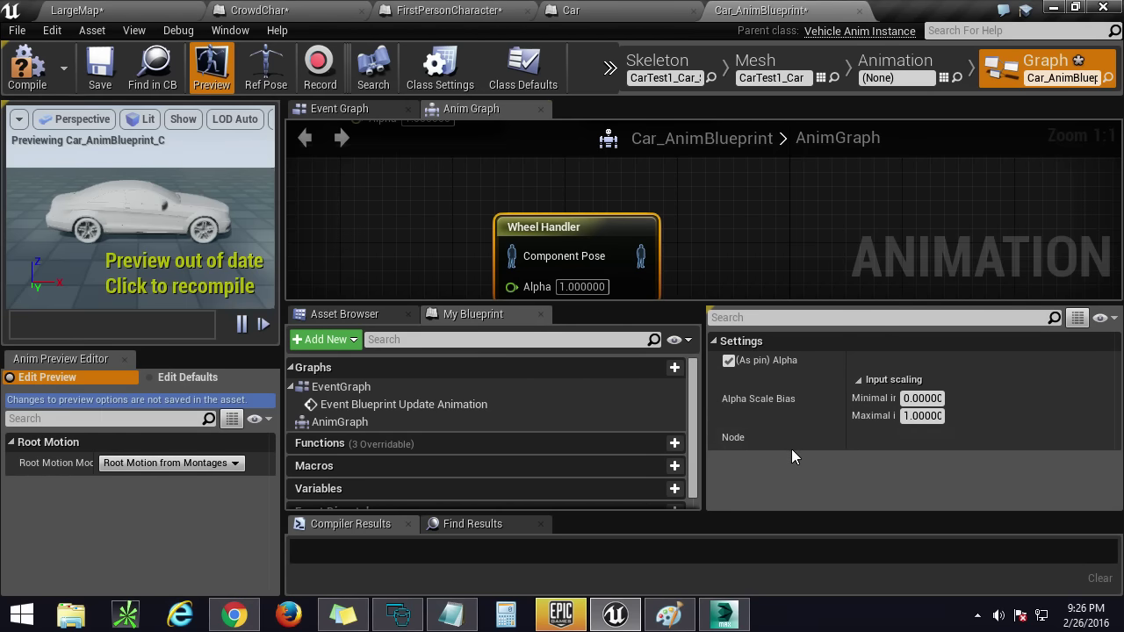
click(393, 317)
click(531, 316)
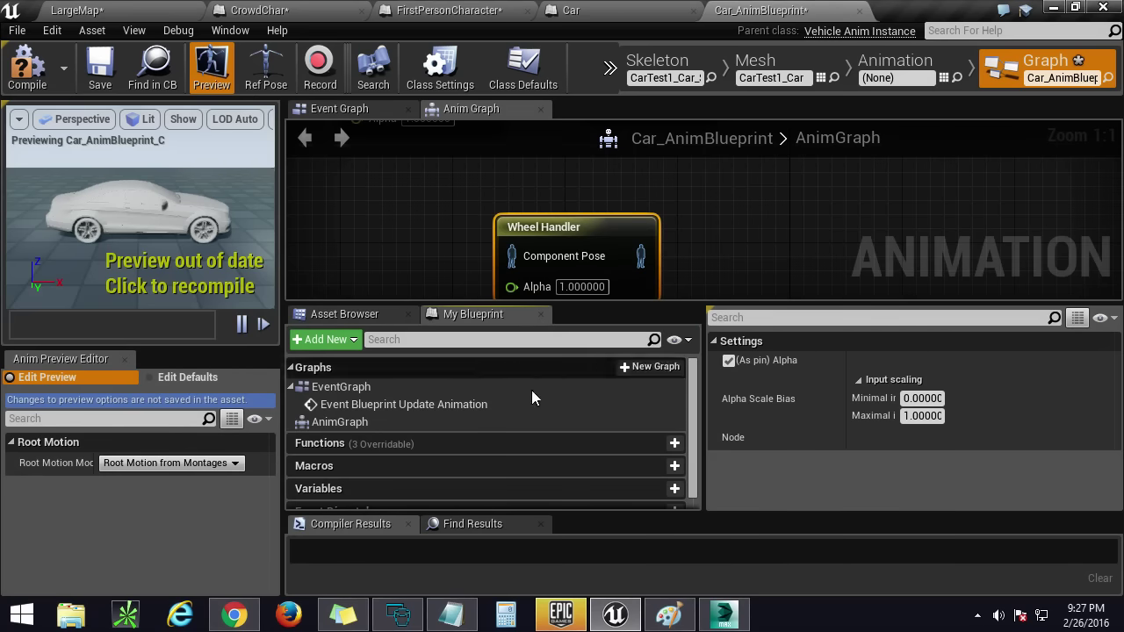
scroll(391, 483, down, 1)
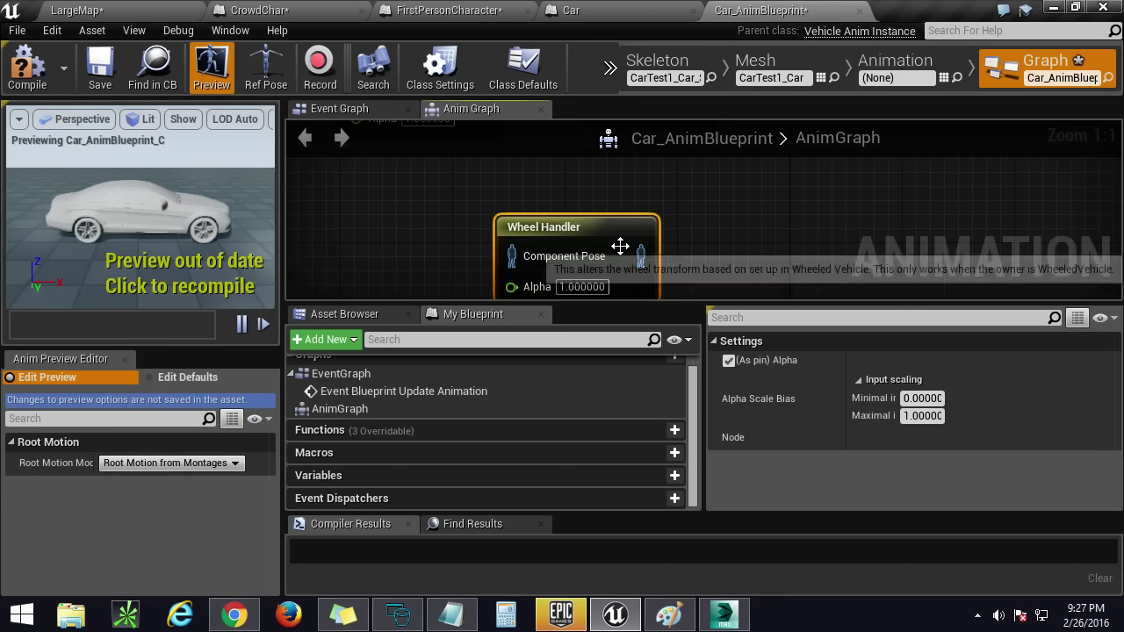
key(Delete)
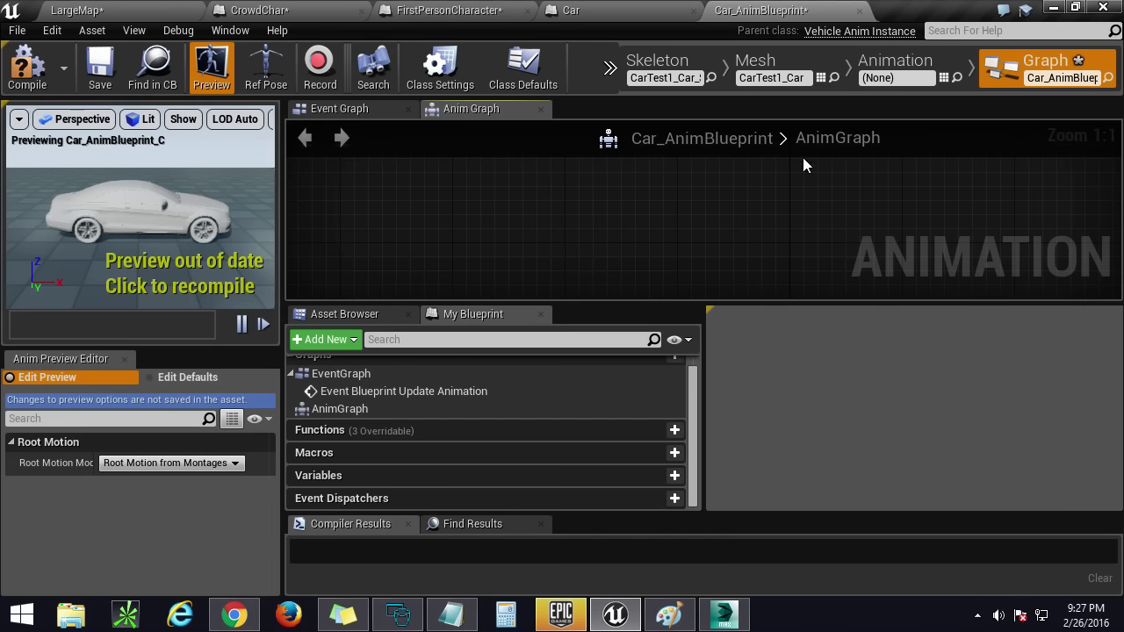
scroll(591, 199, up, 1)
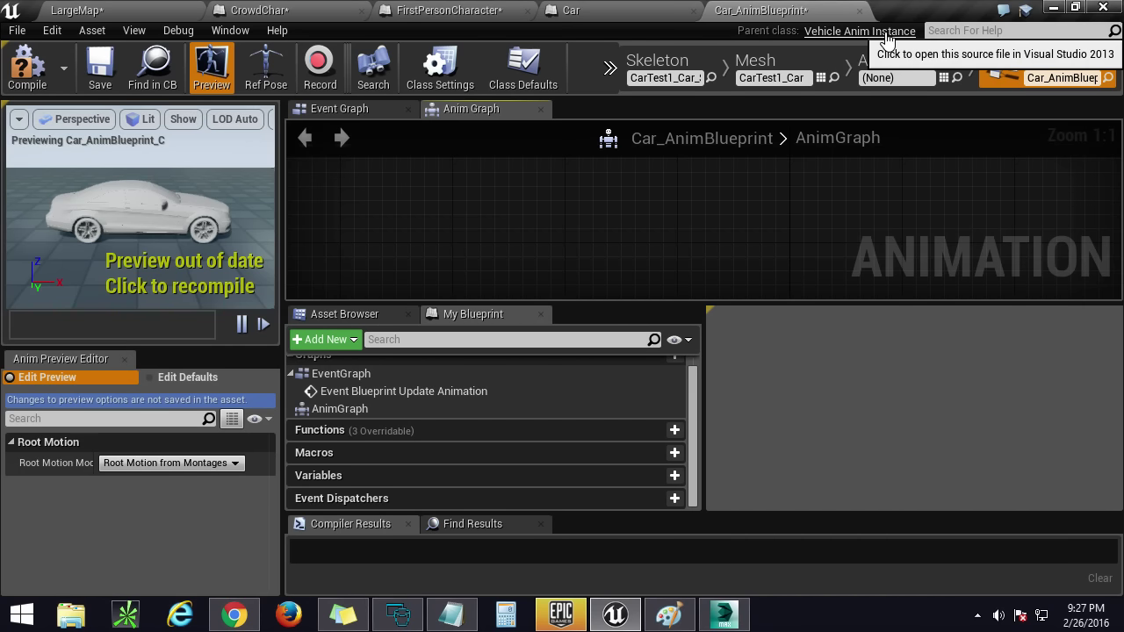
Step: Reparent the animation blueprint to VehicleAnimInstance
click(16, 30)
click(47, 247)
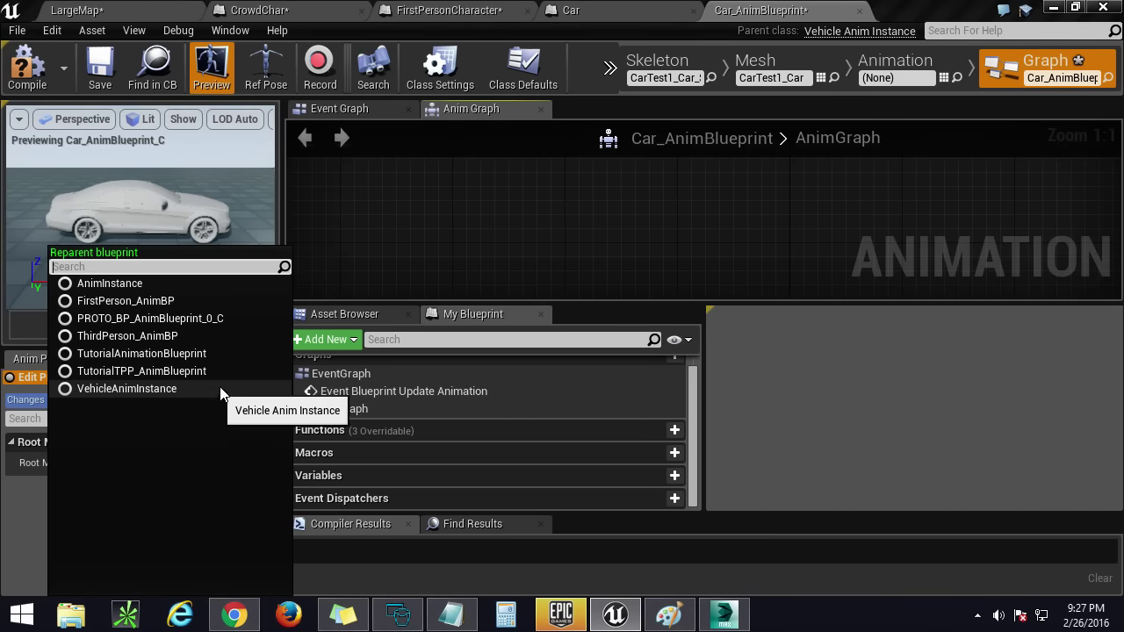
click(91, 388)
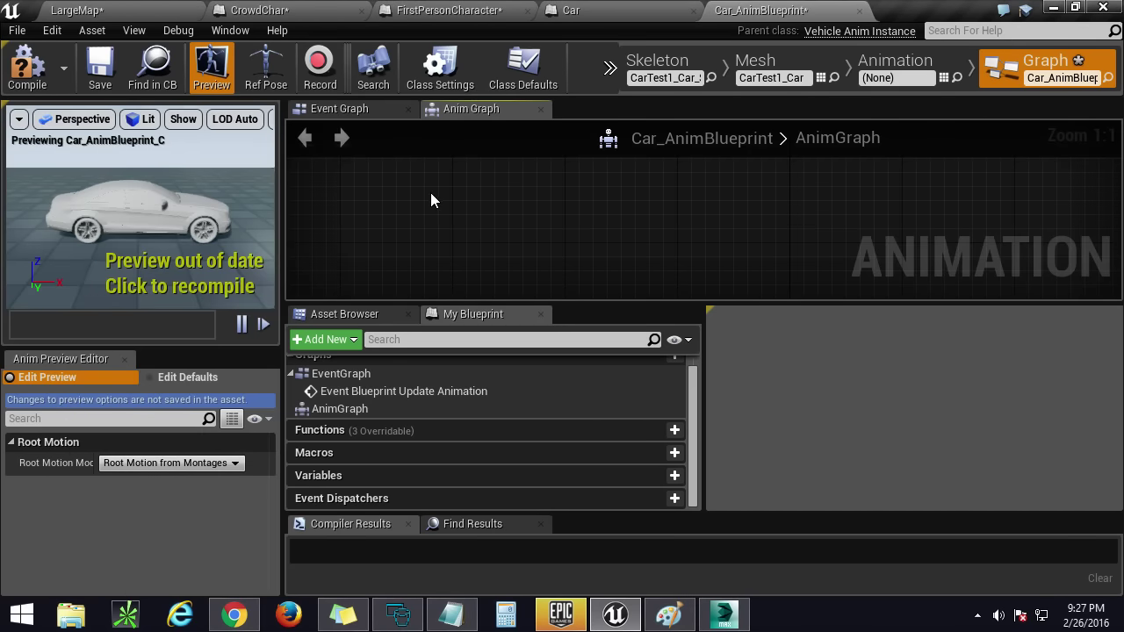
Step: Review the settings of the connected Wheel Handler node and compile Car_AnimBlueprint
right_drag(372, 266, 520, 268)
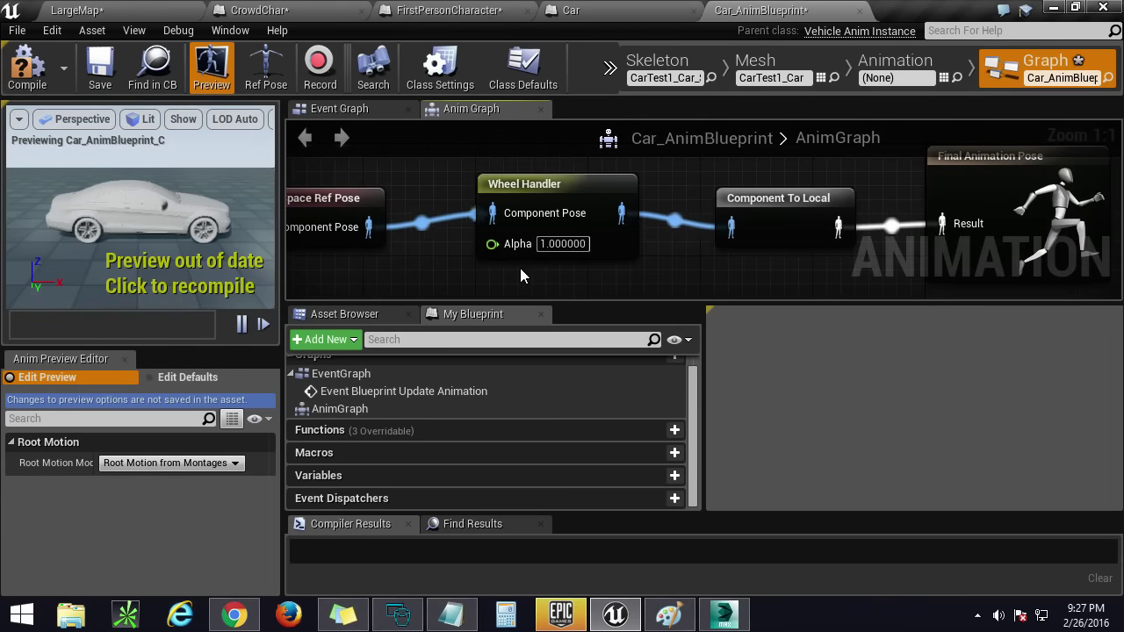
drag(482, 270, 703, 198)
click(592, 188)
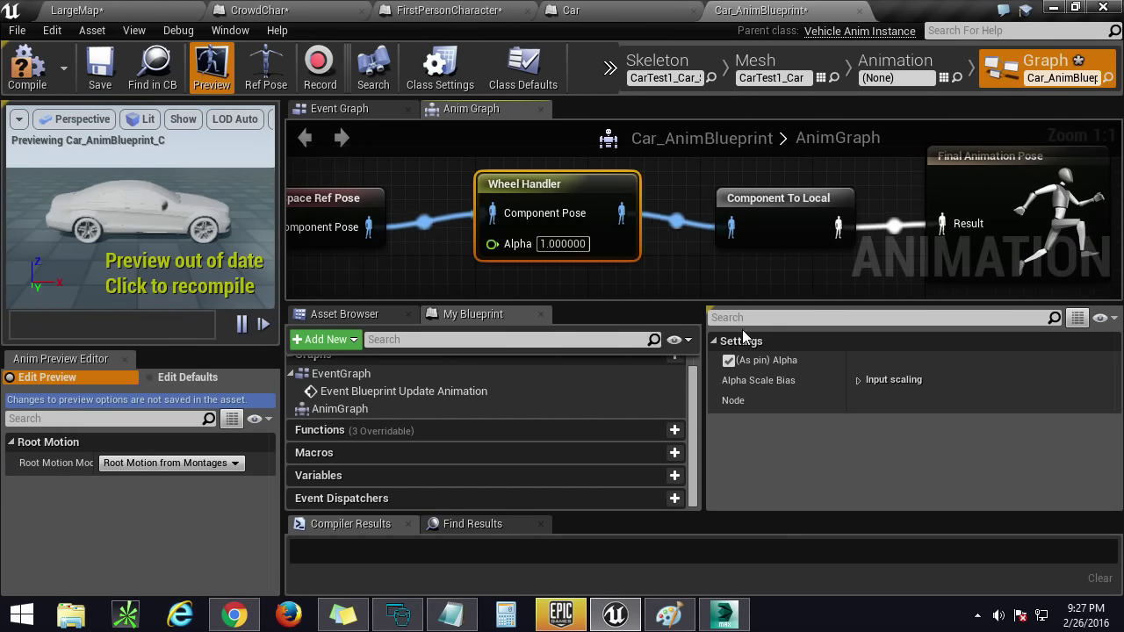
click(323, 200)
click(547, 222)
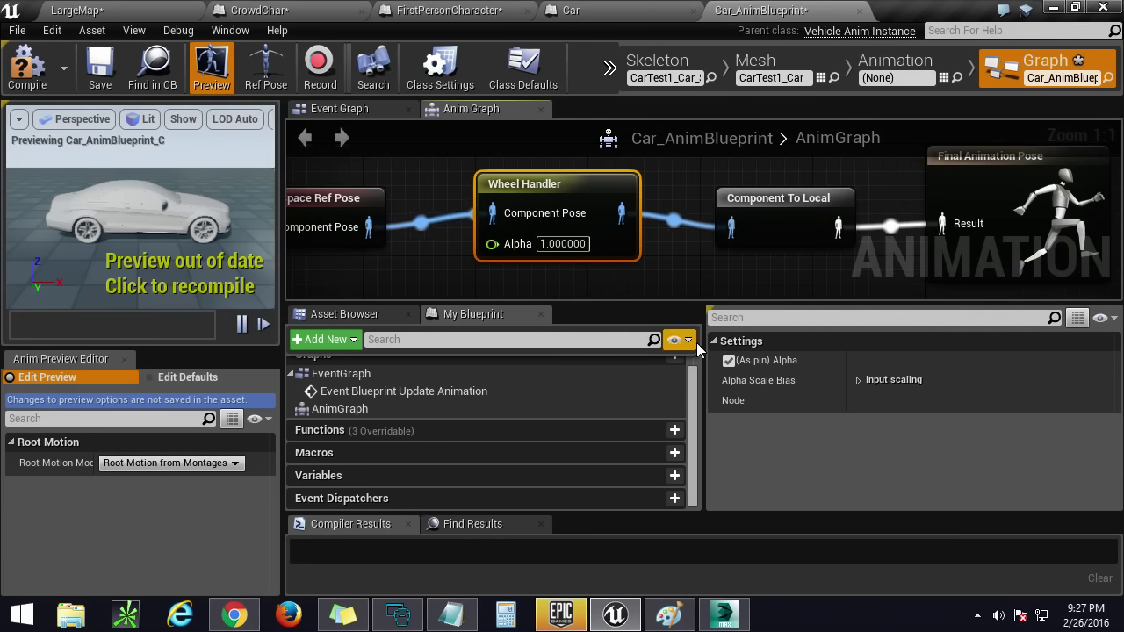
right_drag(665, 267, 747, 264)
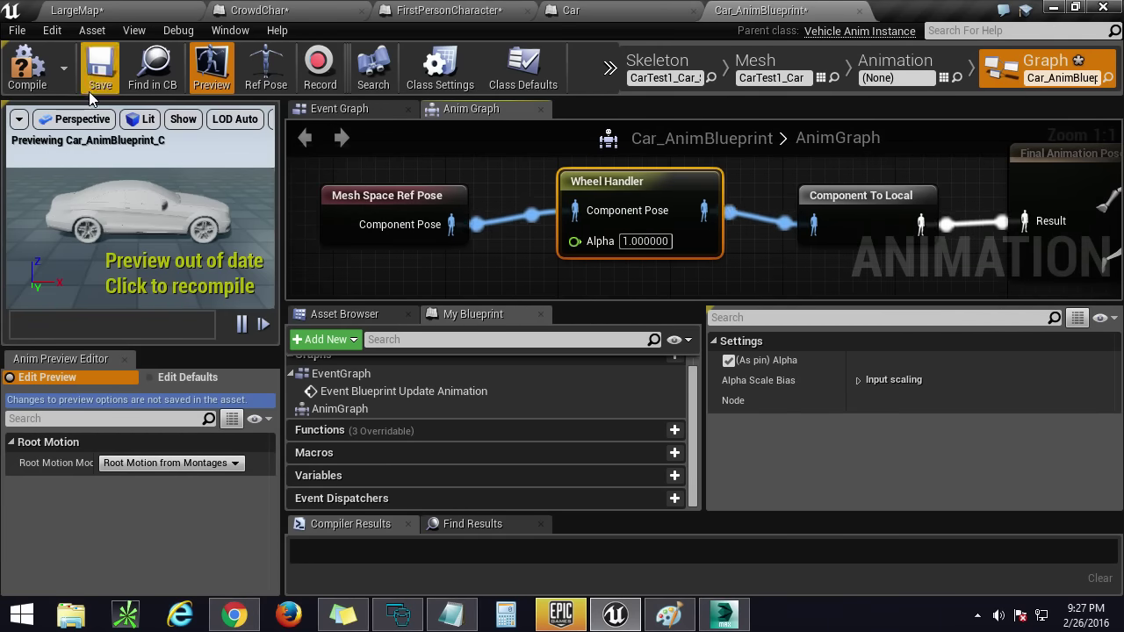
click(27, 70)
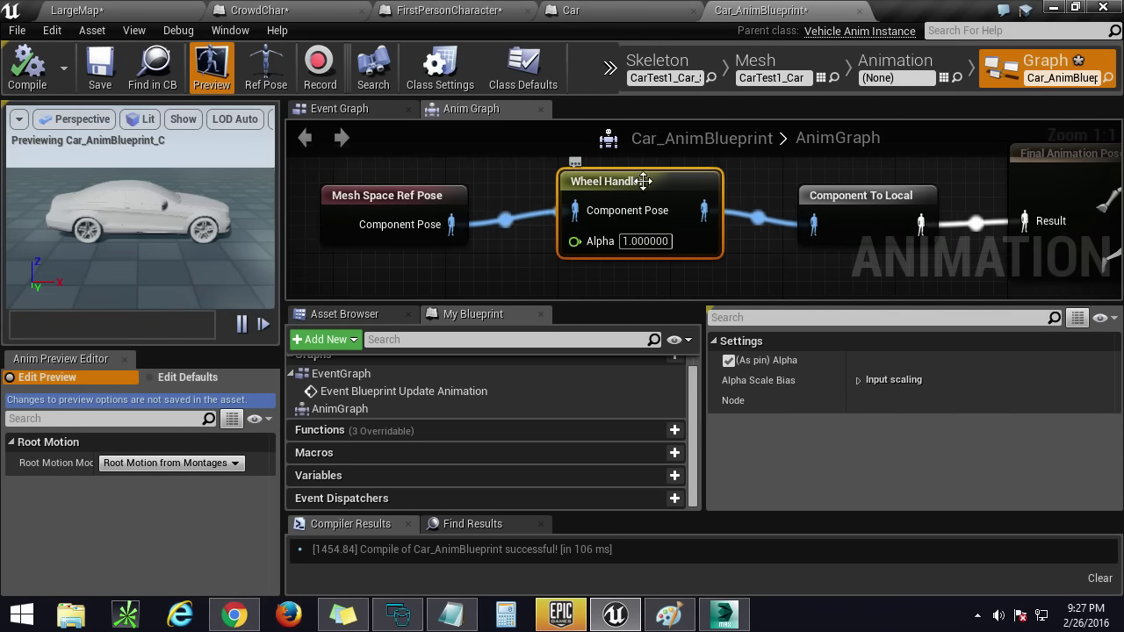
Step: Check the Car blueprint and the LargeMap level, and return to Car_AnimBlueprint's AnimGraph
click(597, 9)
click(114, 9)
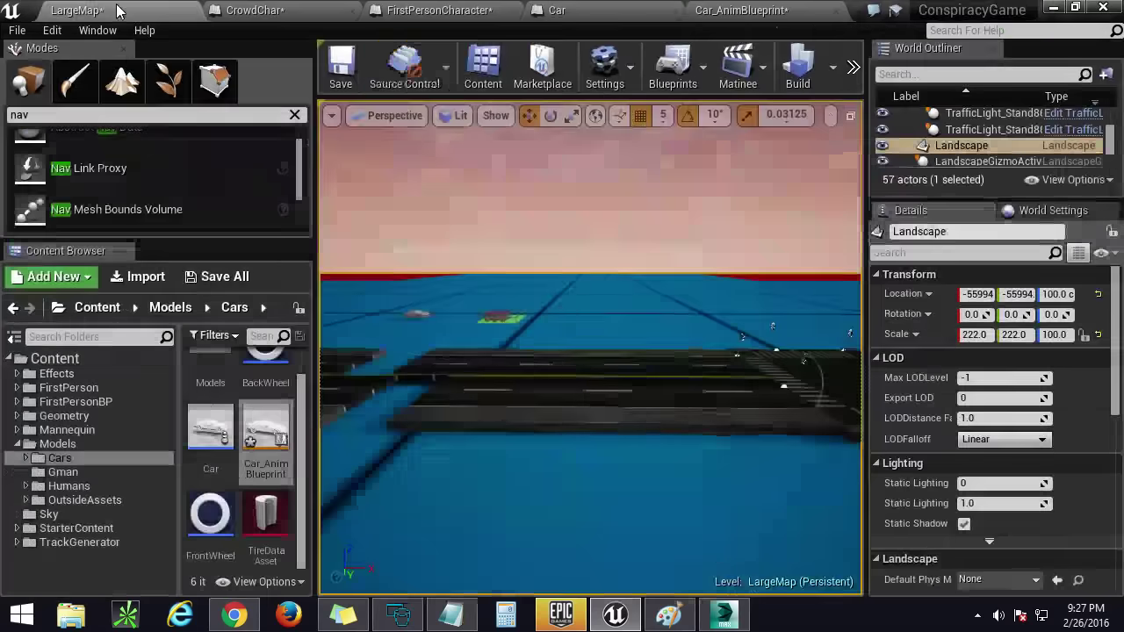
click(737, 9)
right_drag(729, 268, 614, 229)
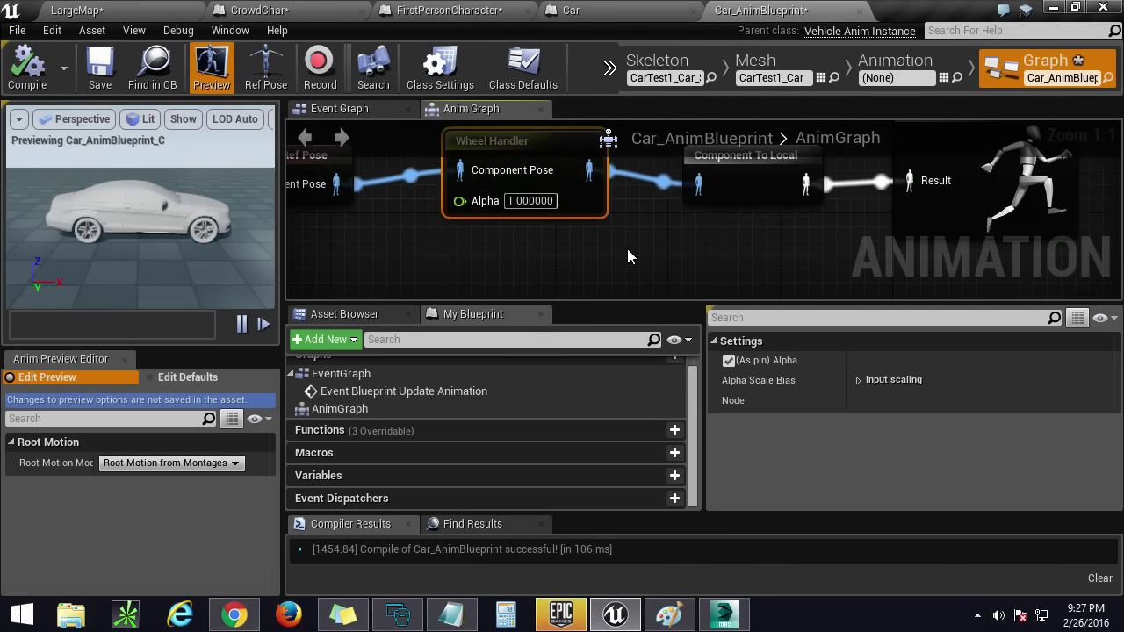
Step: View the Event Blueprint Update Animation event, glance at the Car and CrowdChar blueprints, and return to the AnimGraph
double_click(421, 395)
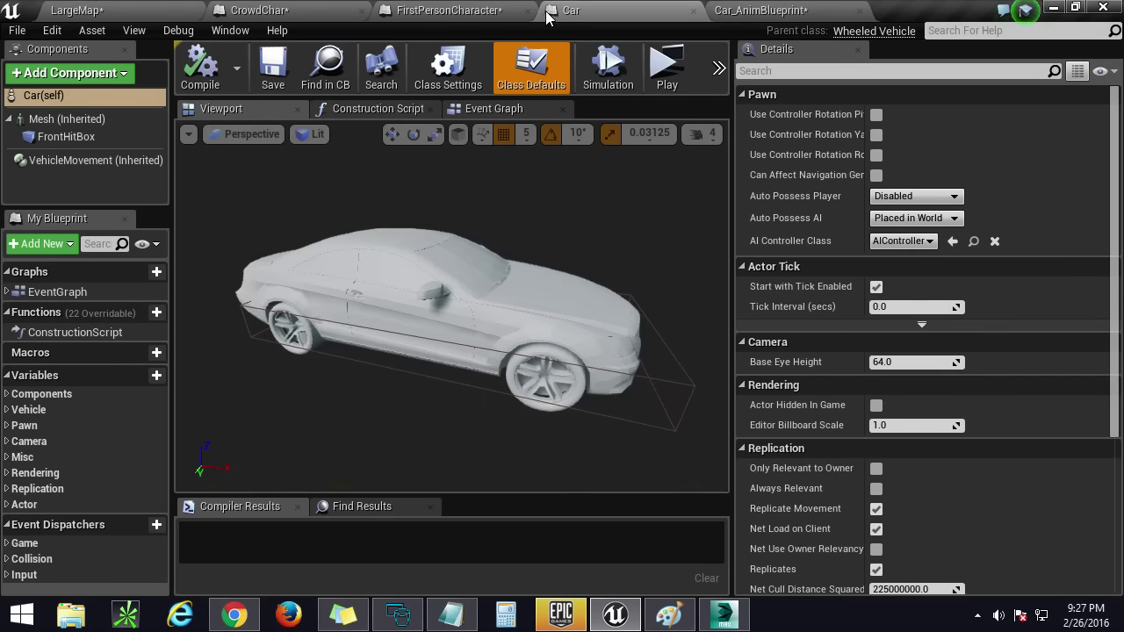
click(729, 12)
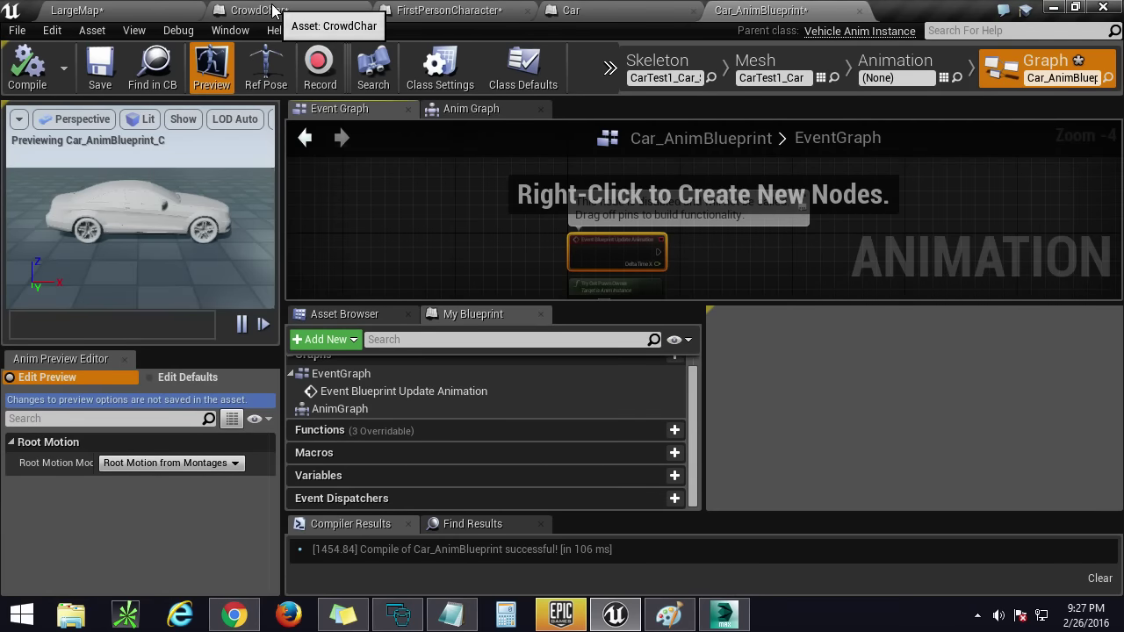
click(273, 10)
click(760, 10)
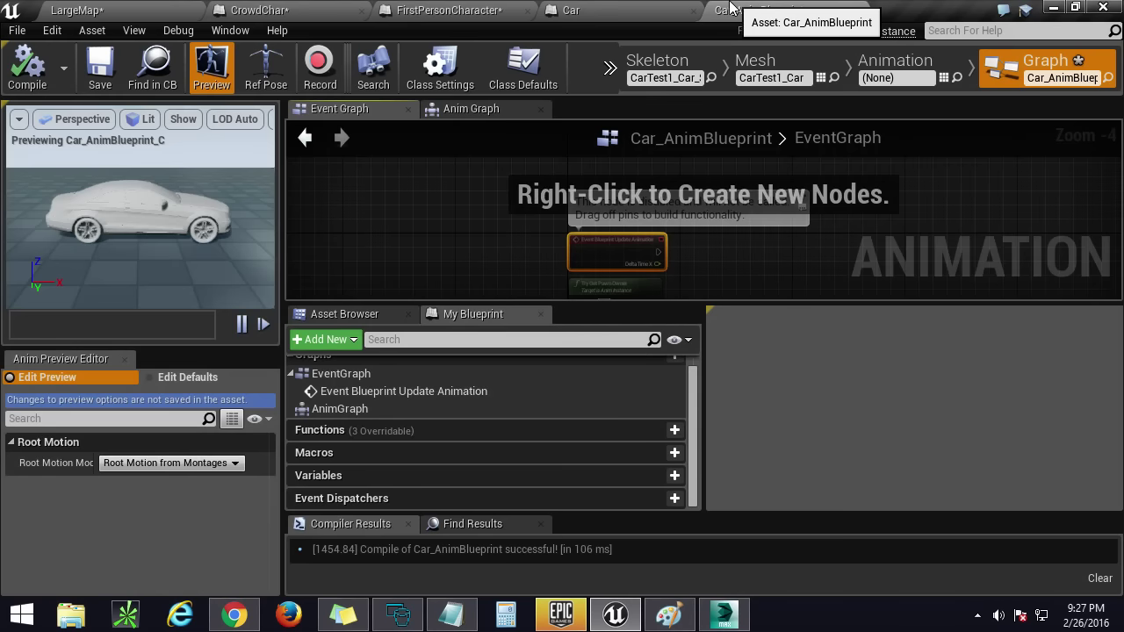
click(471, 114)
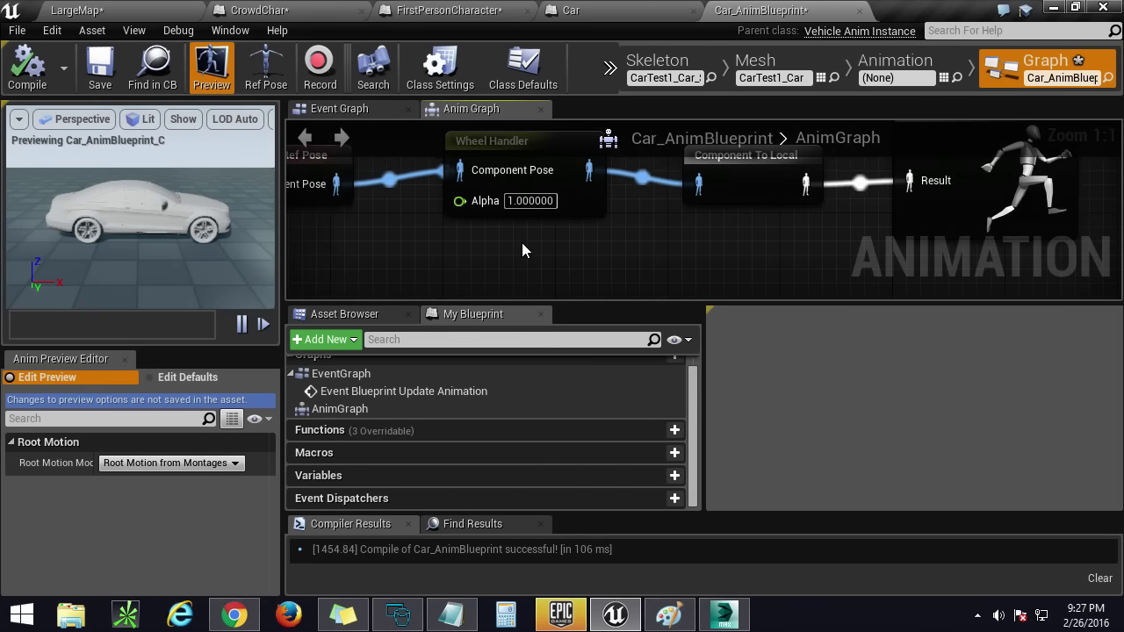
Step: Search the AnimGraph's available actions for "wheel" and look through the wheel-related nodes
right_drag(522, 243, 618, 243)
scroll(570, 268, down, 2)
right_click(688, 251)
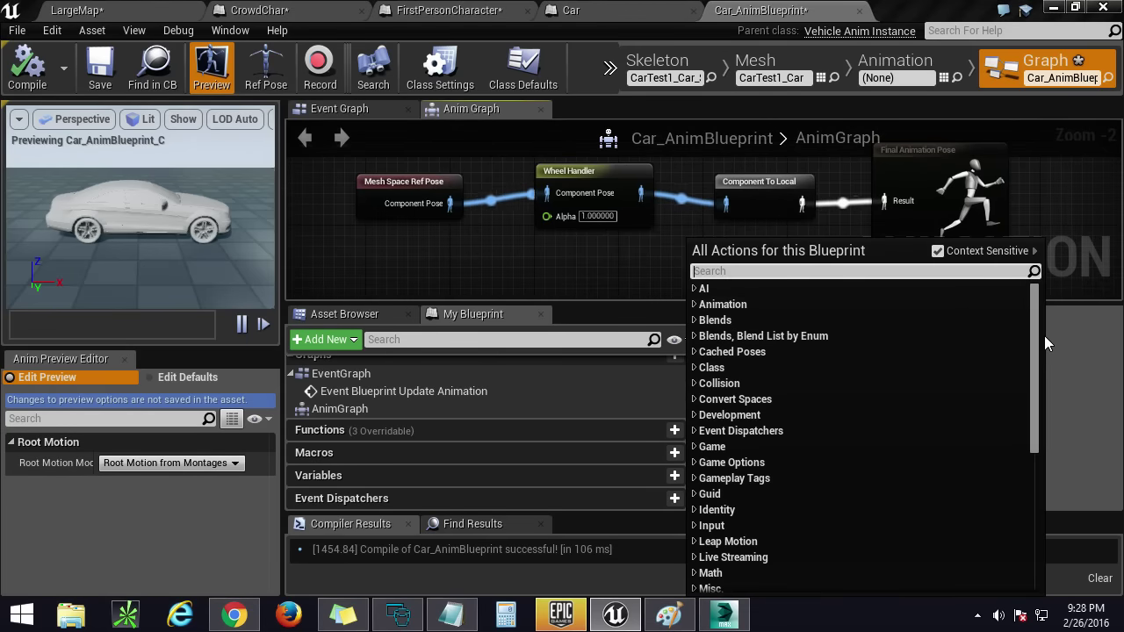
text(wheel)
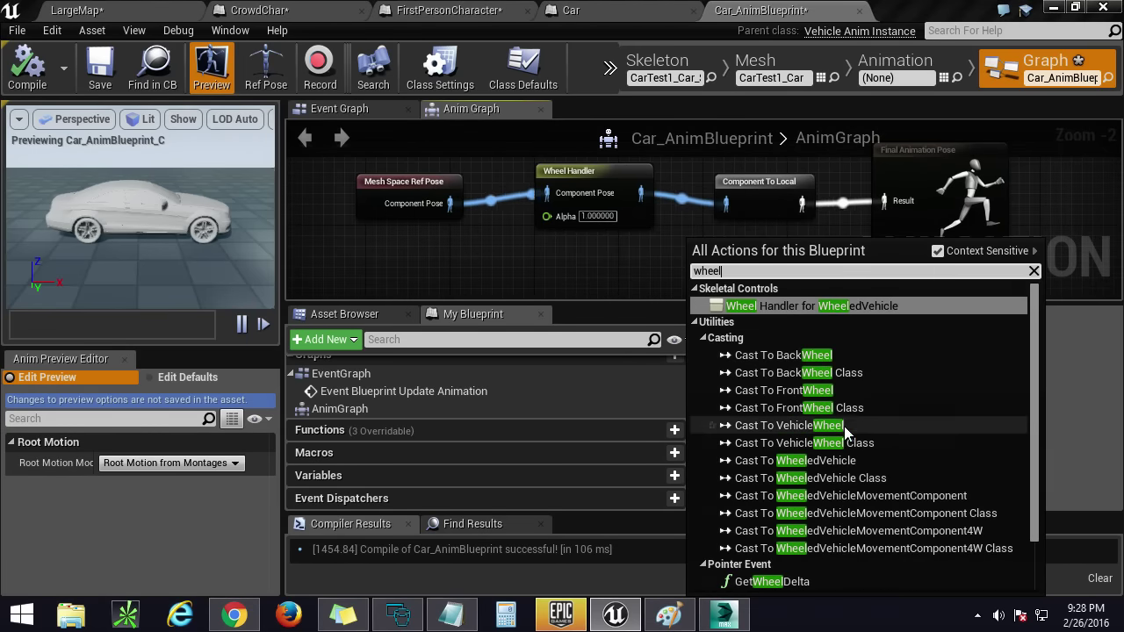
scroll(836, 437, down, 3)
scroll(793, 518, up, 3)
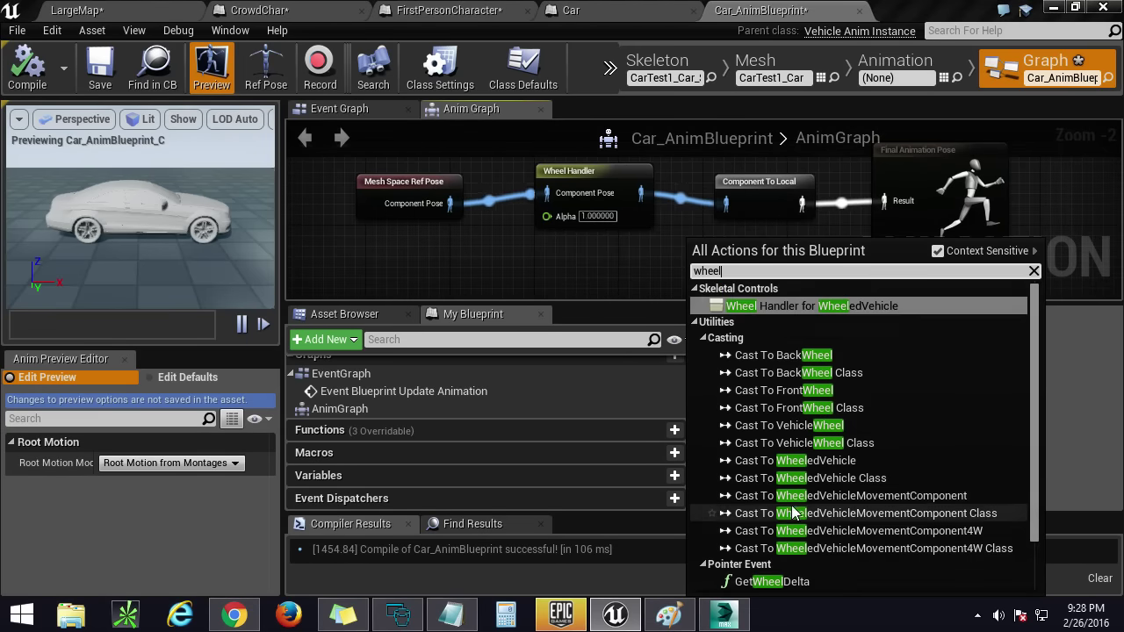
Step: Clear the action search, view the nodes in the Skeletal Controls category, and dismiss the action list
key(BackSpace)
key(BackSpace)
key(BackSpace)
key(BackSpace)
key(BackSpace)
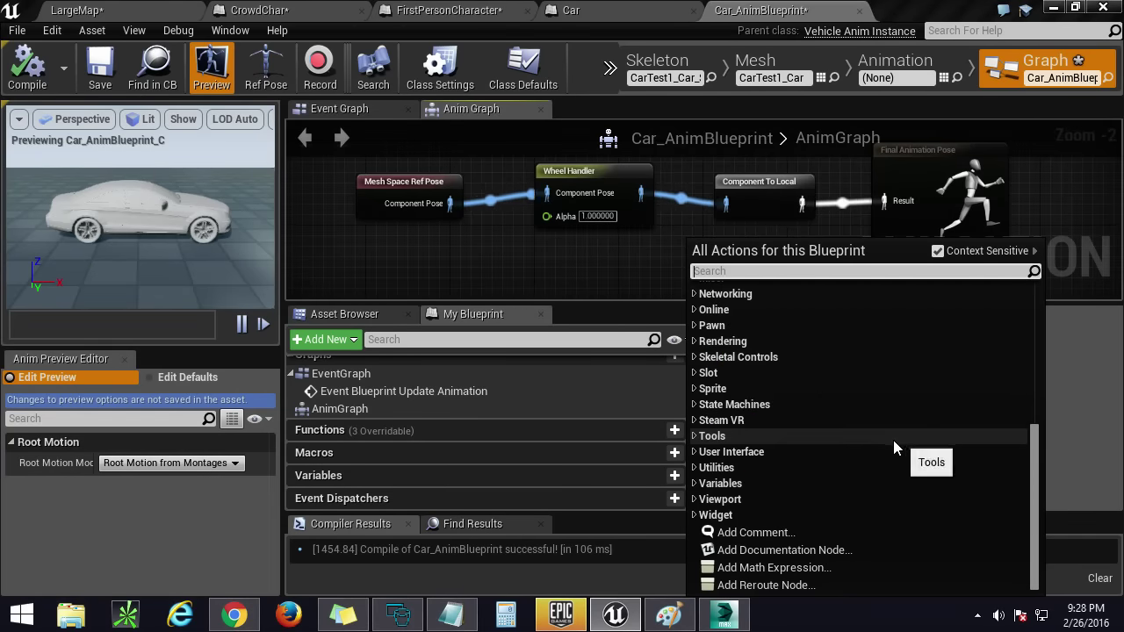
click(696, 356)
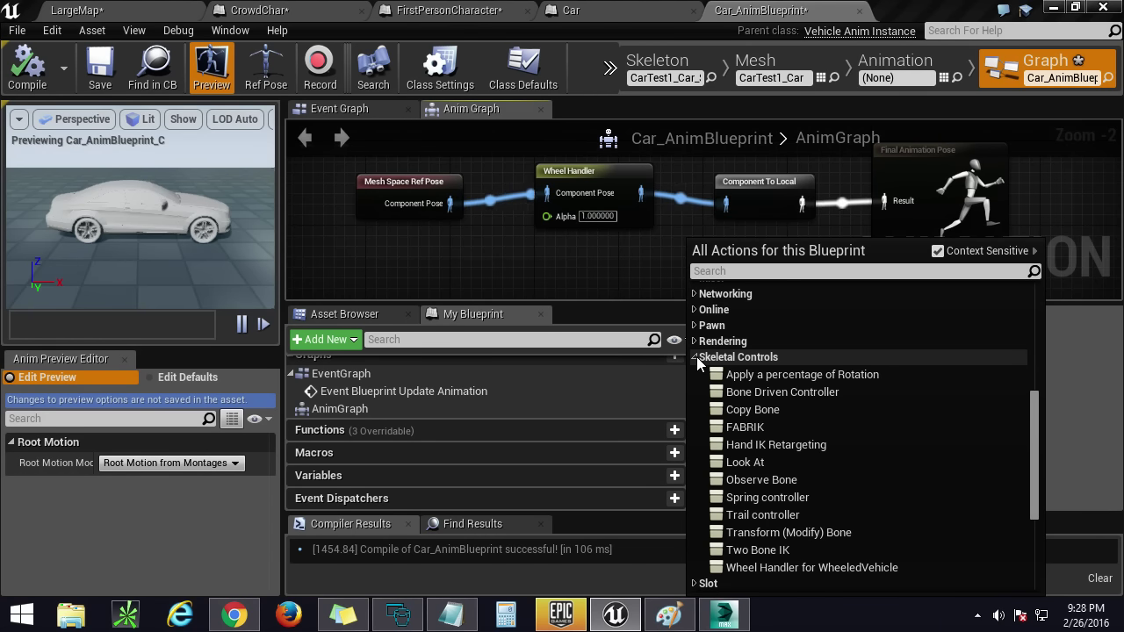
click(696, 356)
click(598, 237)
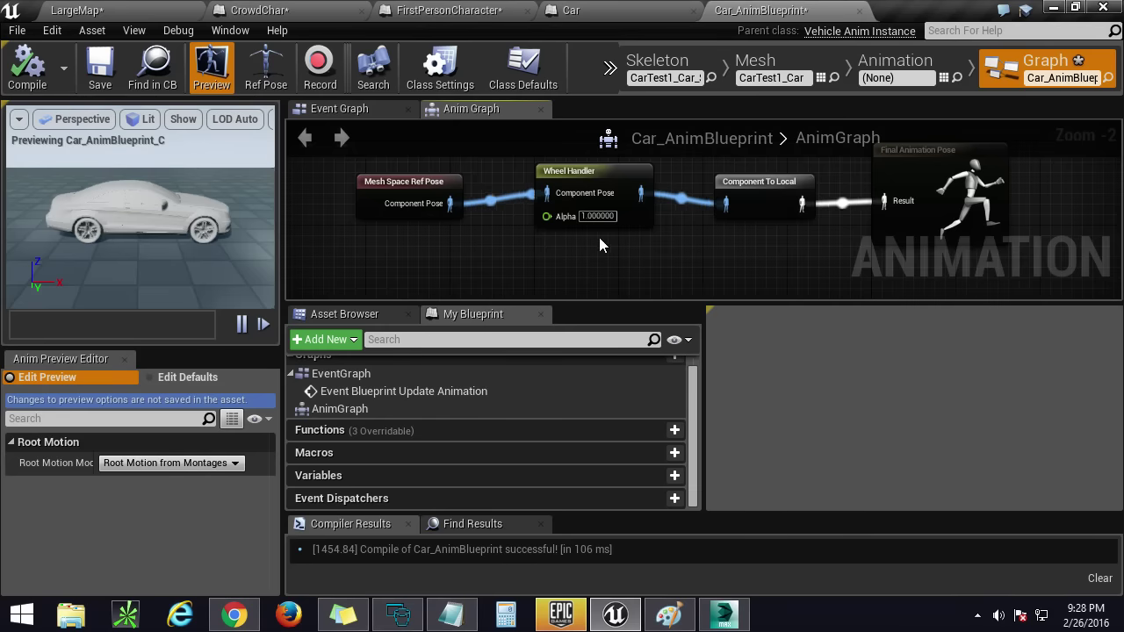
Step: Examine the Wheel Handler node's settings in the AnimGraph and enlarge the graph area
click(569, 176)
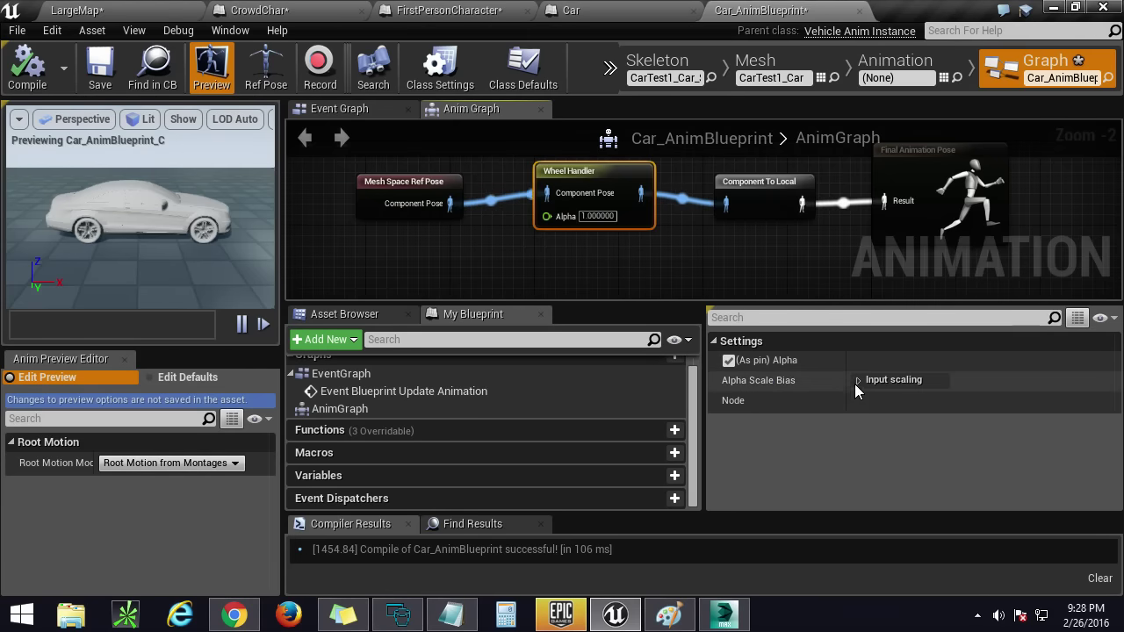
right_drag(644, 278, 640, 292)
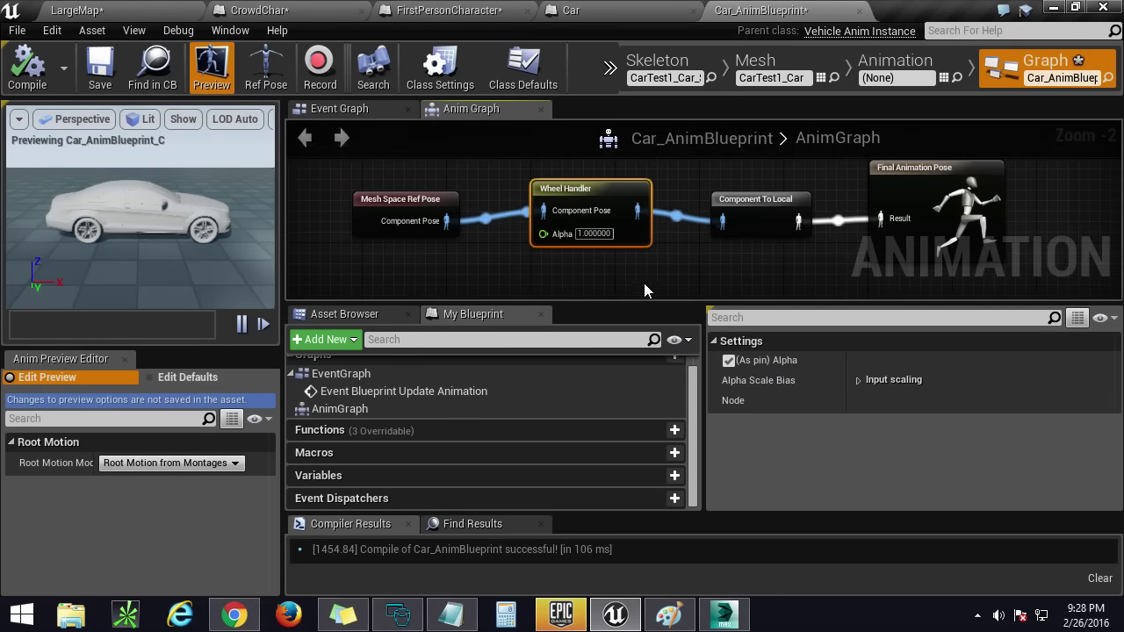
drag(677, 303, 678, 401)
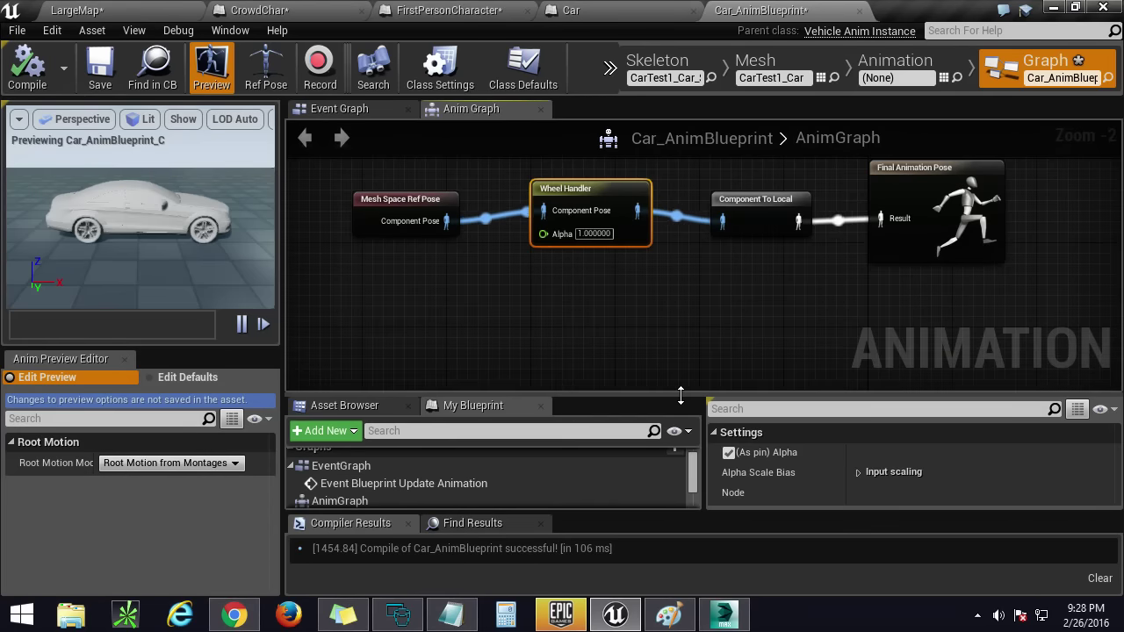
click(635, 340)
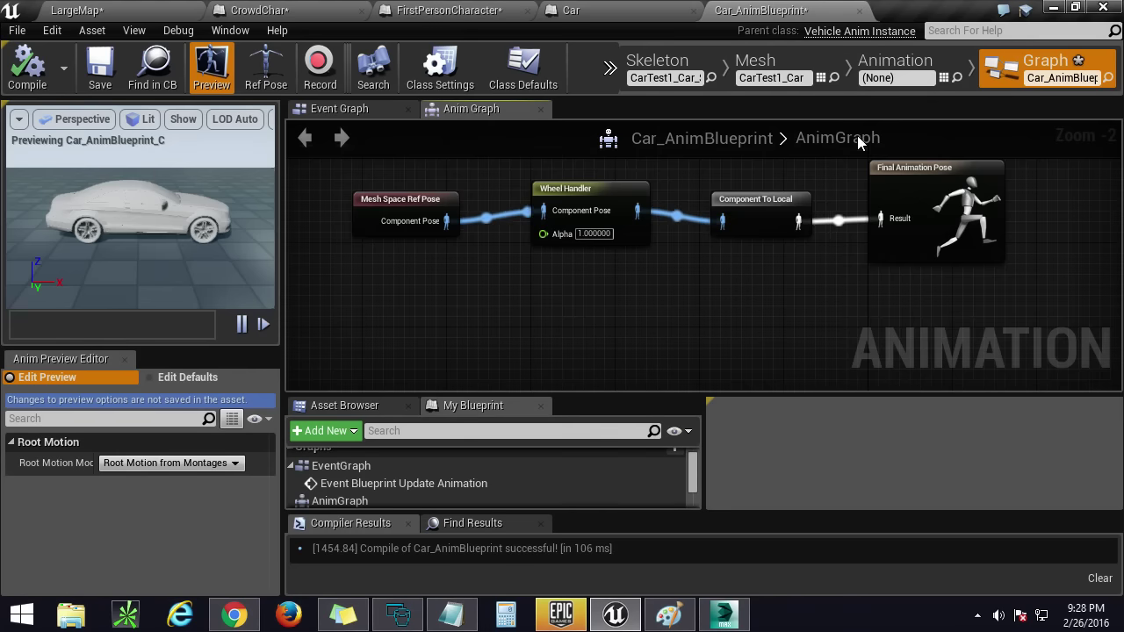
click(562, 195)
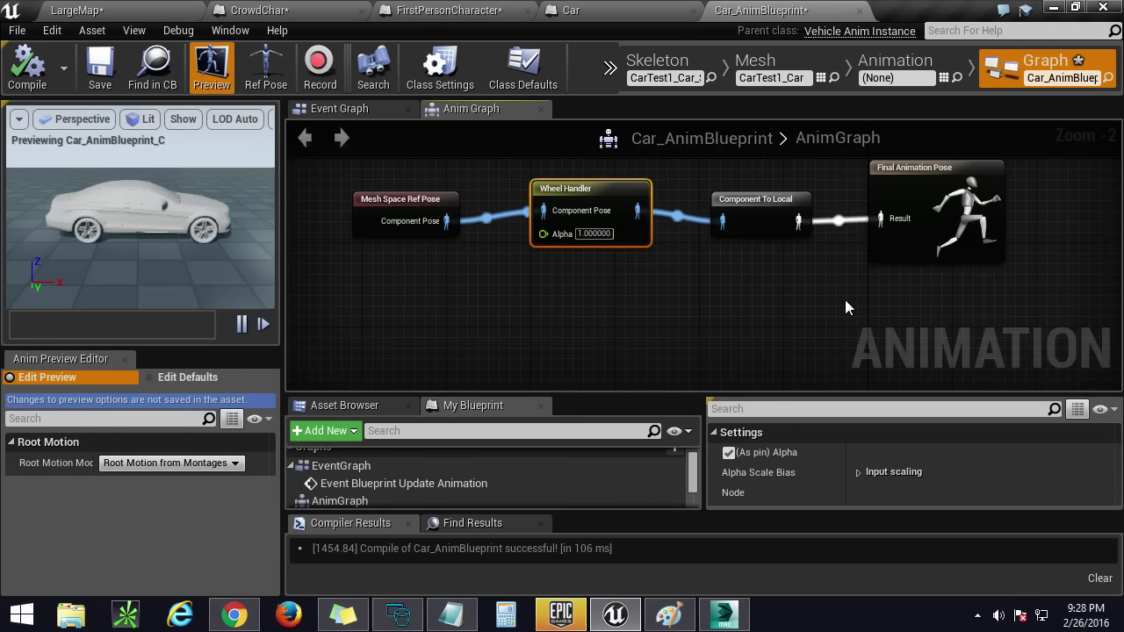
Step: Close Car_AnimBlueprint, select the Car actor in the LargeMap level and focus the view on it
click(857, 9)
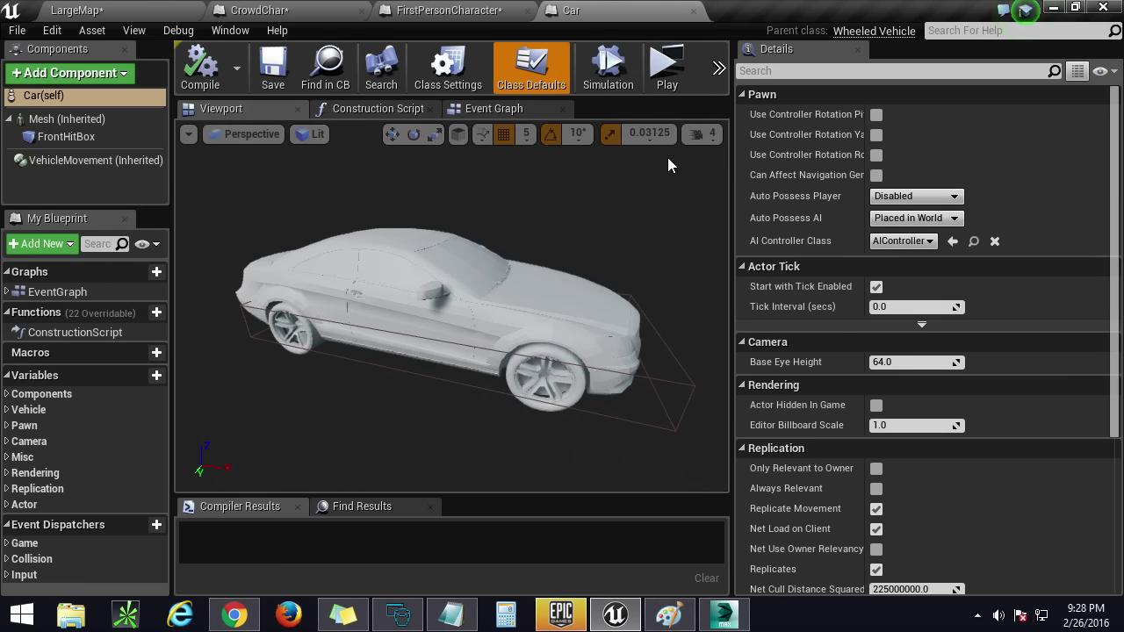
click(140, 10)
right_drag(544, 392, 470, 395)
key(w)
click(500, 366)
key(s)
drag(595, 352, 430, 355)
key(f)
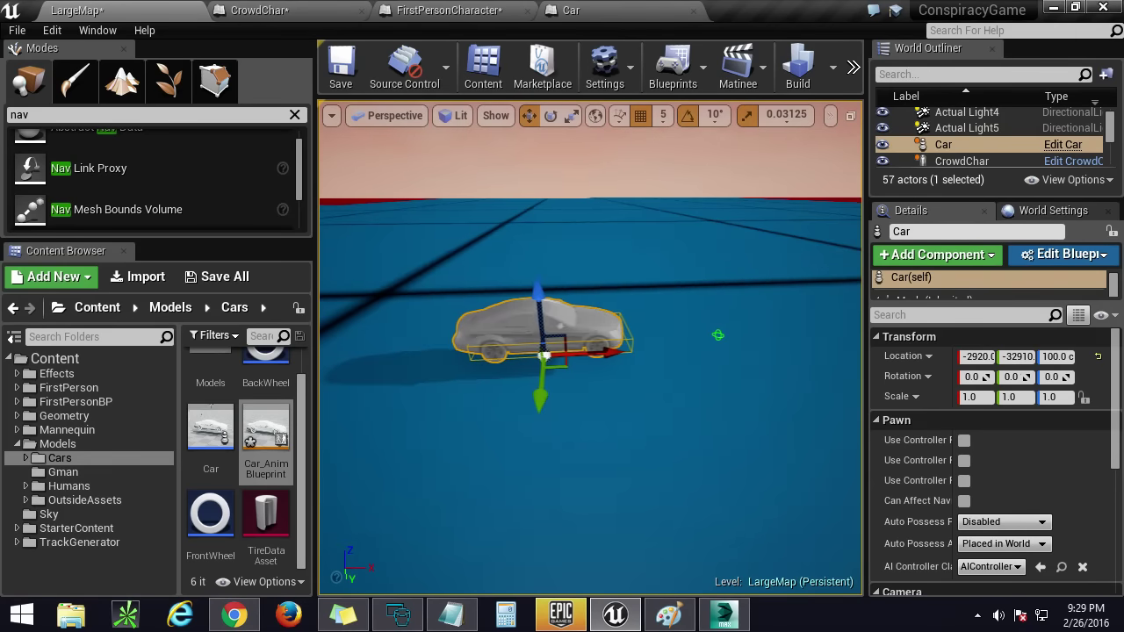
Step: Check the available play modes, run LargeMap briefly in play mode and stop it
click(853, 67)
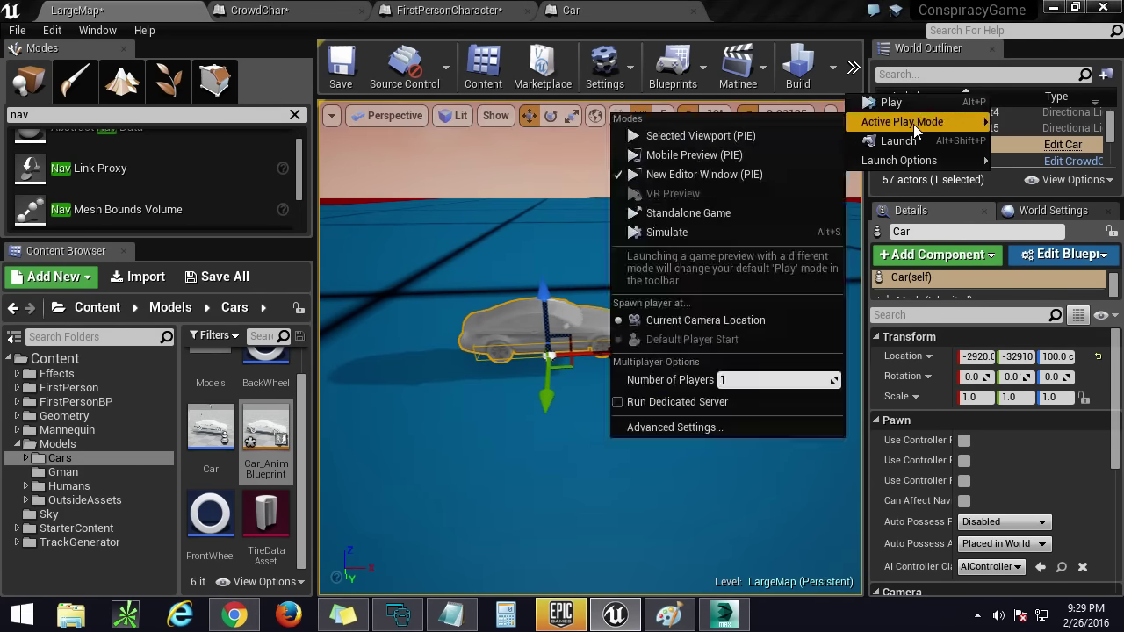
click(905, 103)
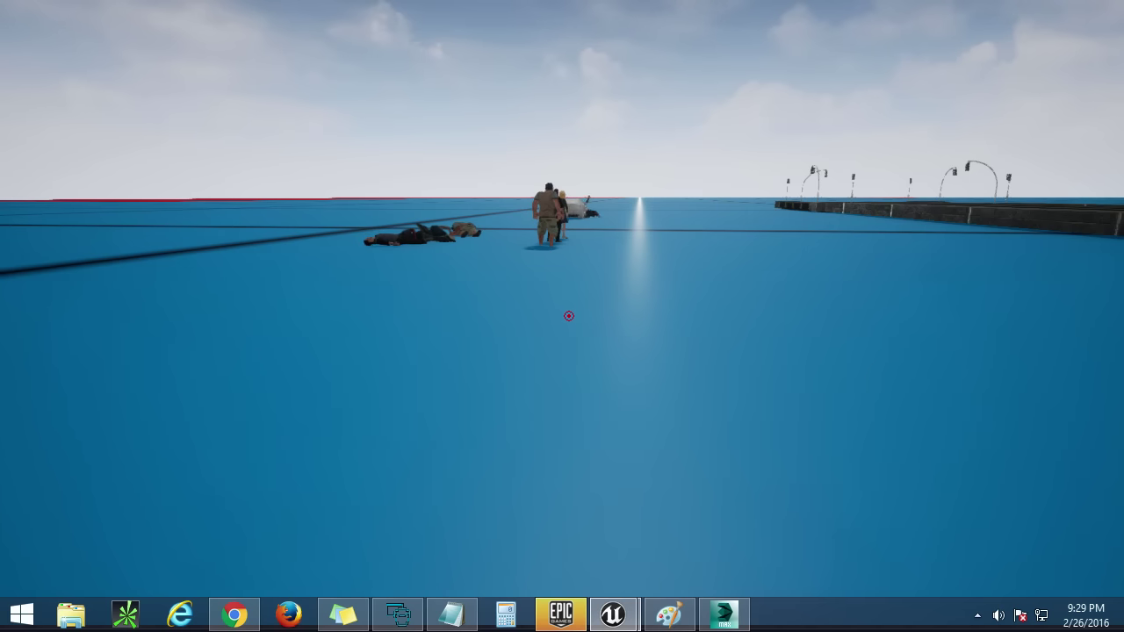
key(Escape)
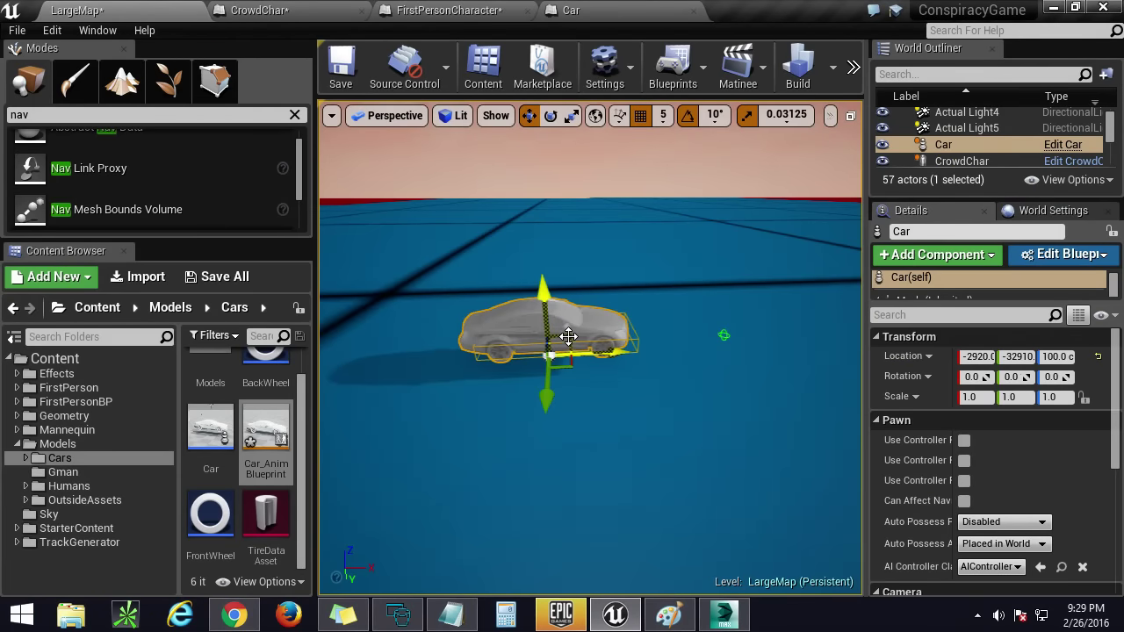
Step: Open the Car actor's blueprint and view the nodes in its Event Graph
click(1060, 144)
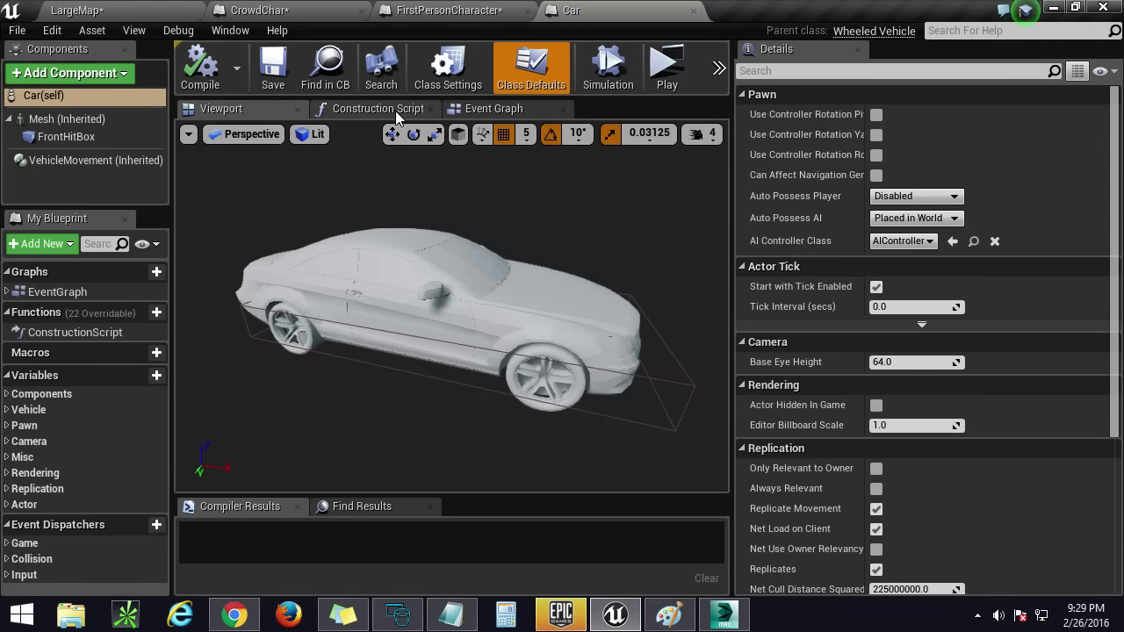
click(487, 108)
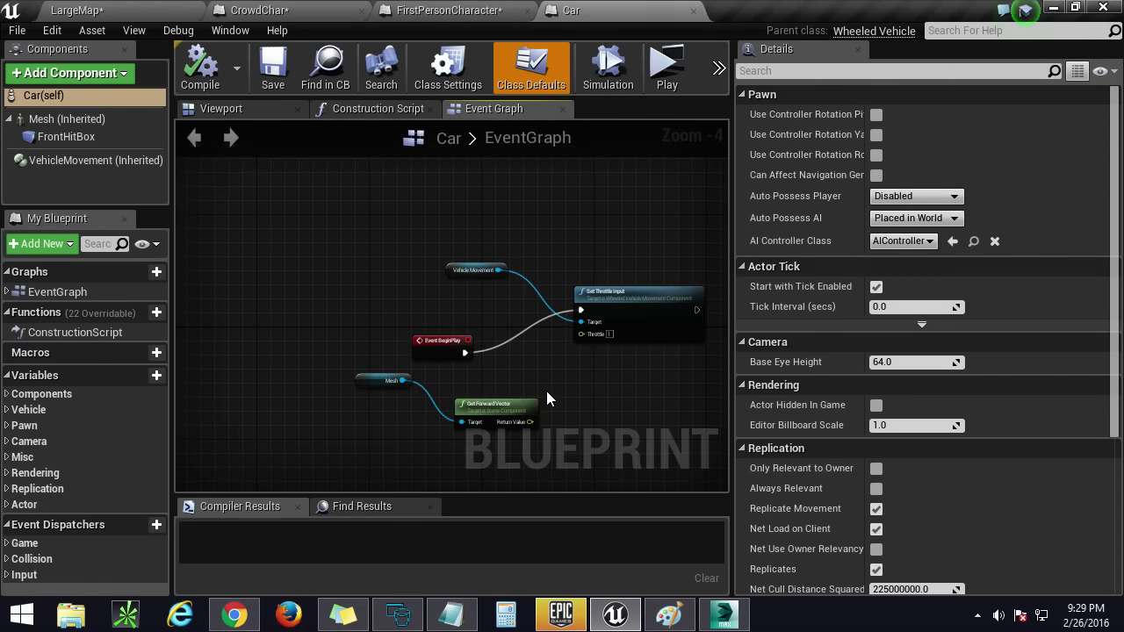
scroll(397, 348, down, 1)
right_drag(464, 332, 424, 291)
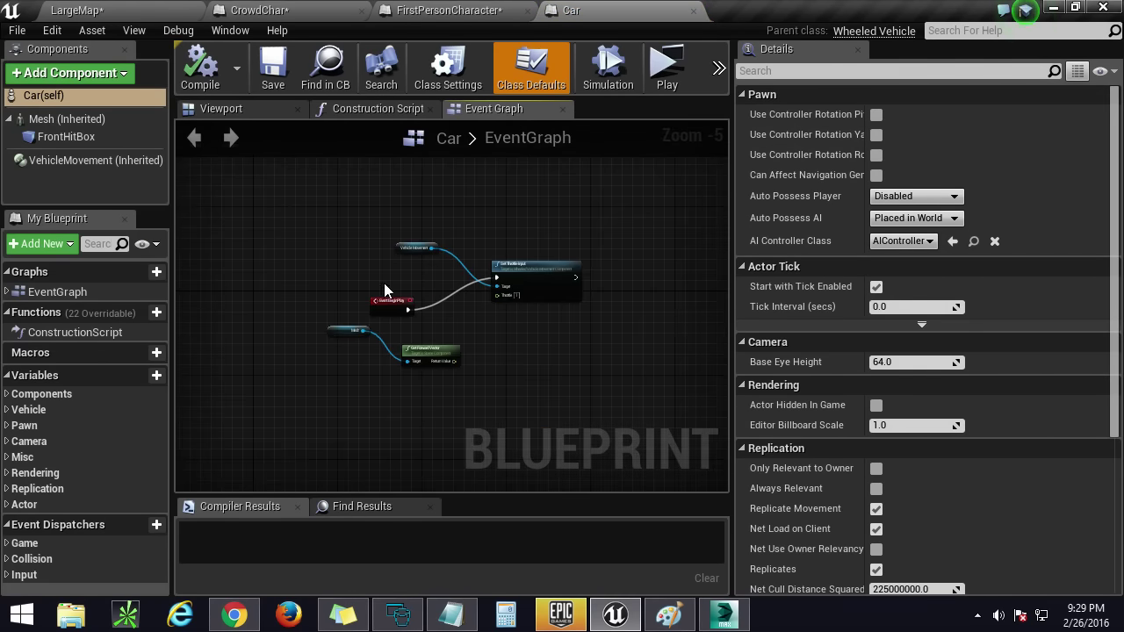
click(534, 393)
scroll(491, 325, up, 2)
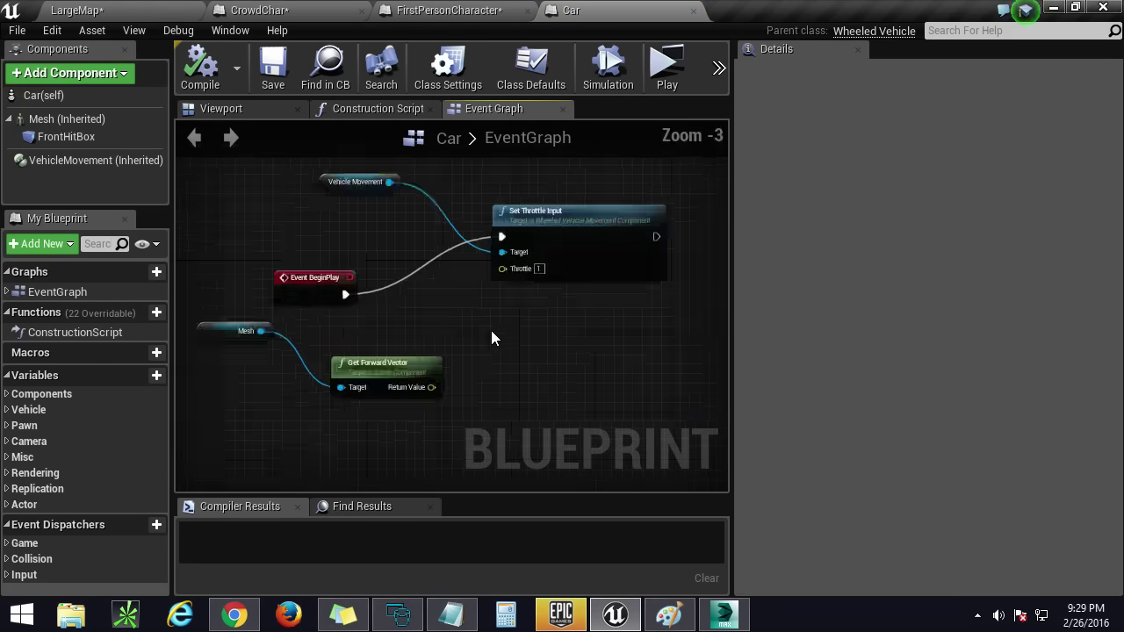
Step: Examine the Set Throttle Input node, its Throttle value and its connections to Vehicle Movement and Event BeginPlay
right_drag(432, 329, 306, 369)
scroll(423, 368, up, 1)
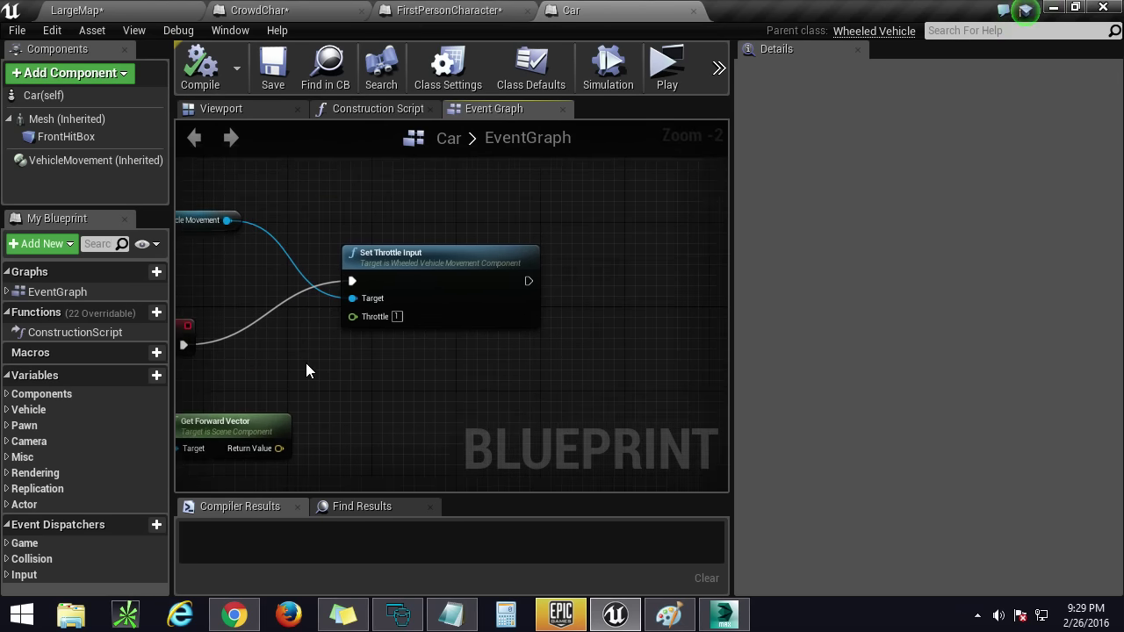
scroll(372, 322, up, 2)
right_drag(425, 372, 463, 359)
scroll(452, 338, down, 2)
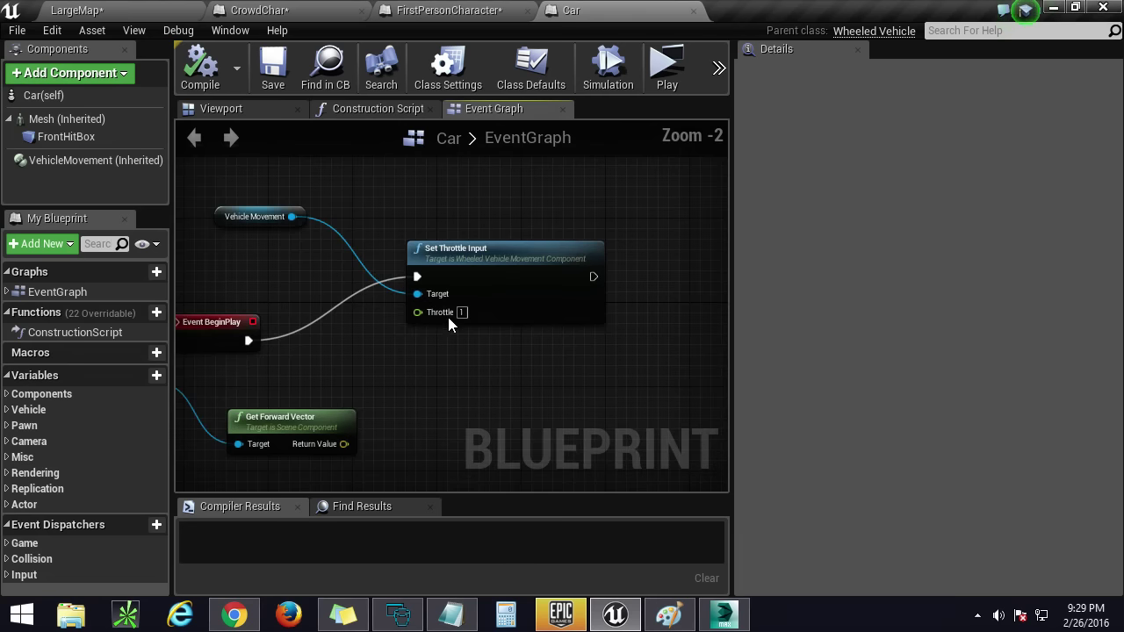
scroll(464, 333, up, 2)
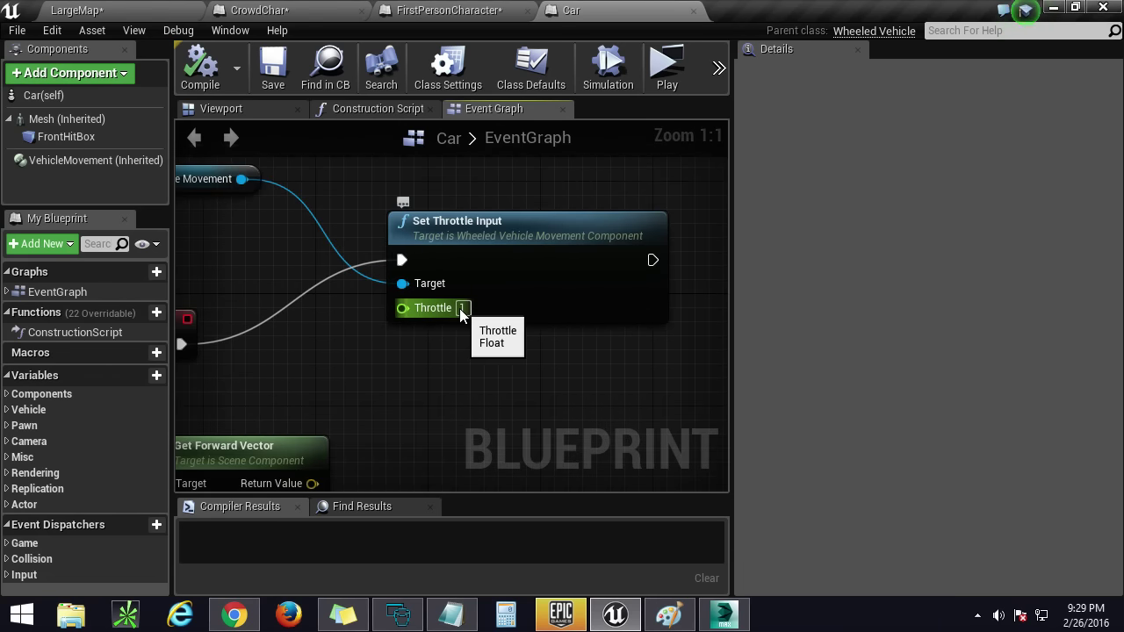
scroll(443, 351, down, 2)
right_drag(419, 371, 432, 347)
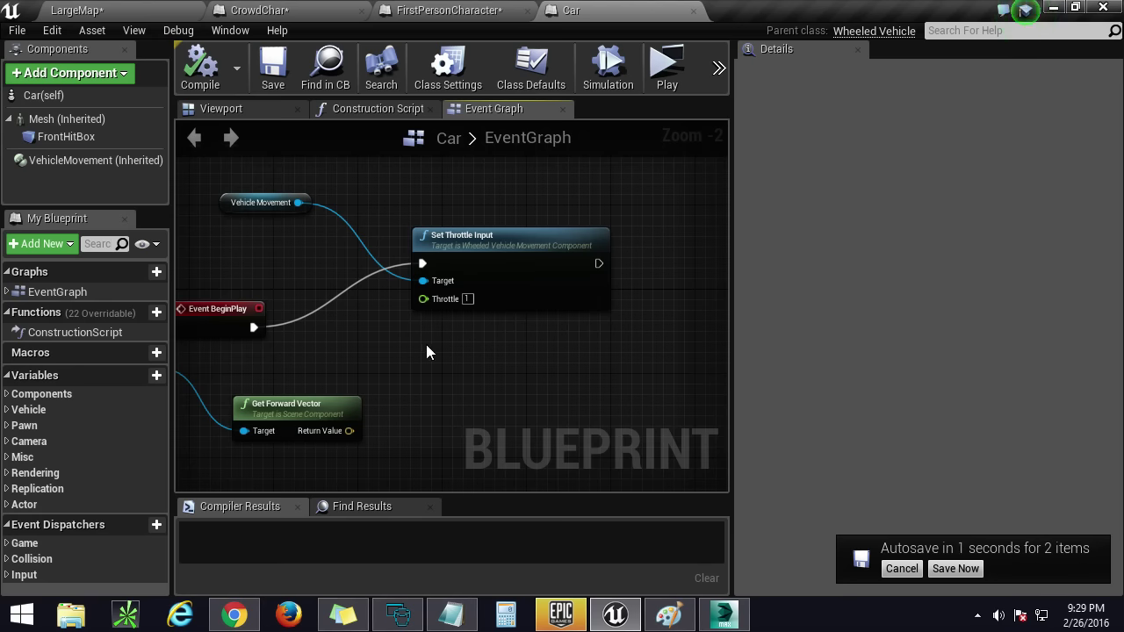
Step: Search the actions available from Set Throttle Input's execution output for "set", look through them and dismiss the list
right_drag(578, 297, 477, 283)
drag(497, 250, 554, 315)
text(set)
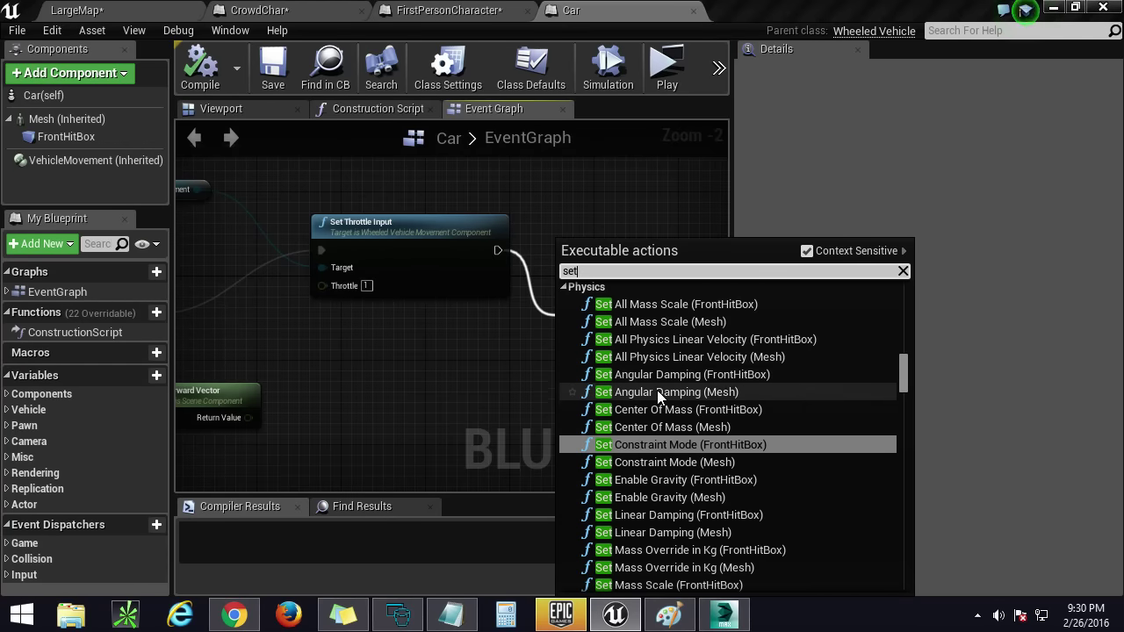
scroll(695, 427, down, 10)
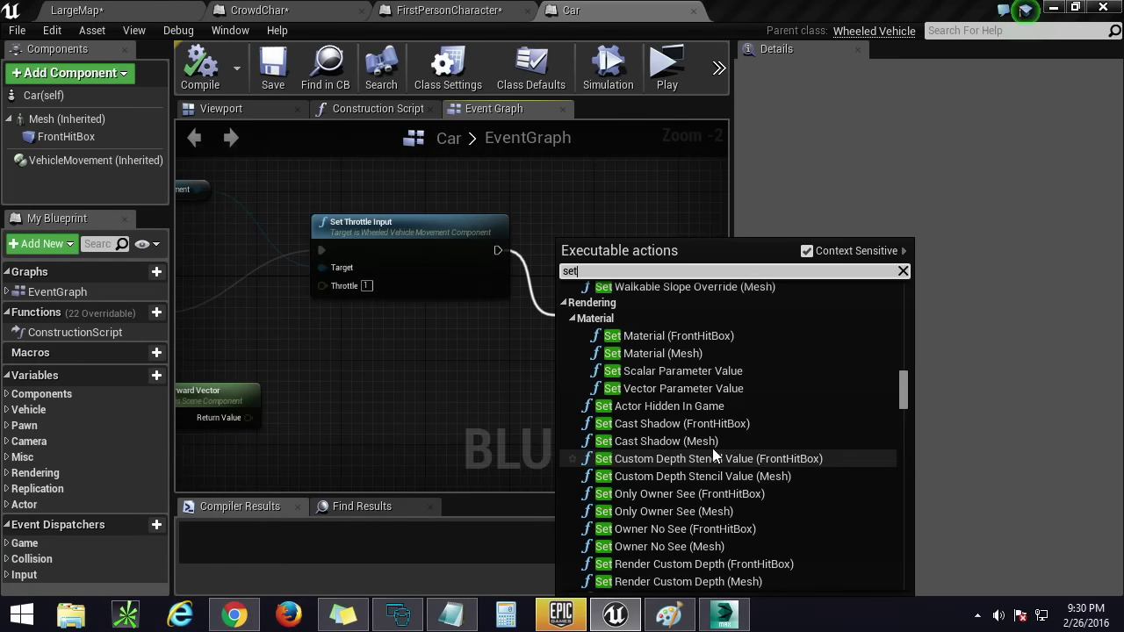
scroll(712, 448, down, 6)
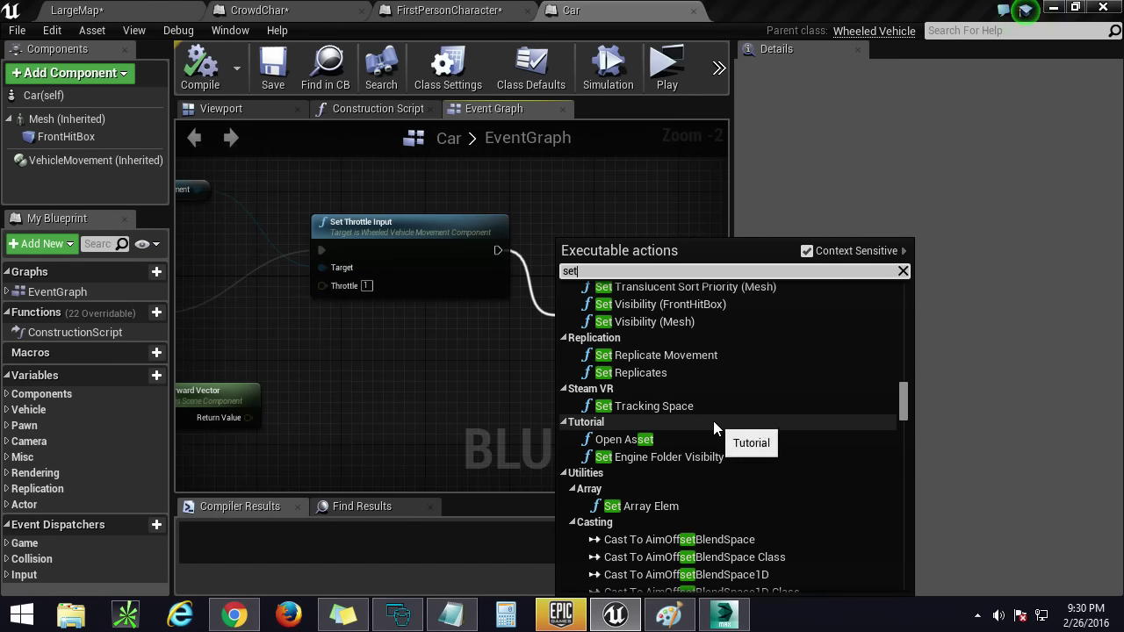
scroll(713, 429, down, 10)
scroll(715, 453, down, 10)
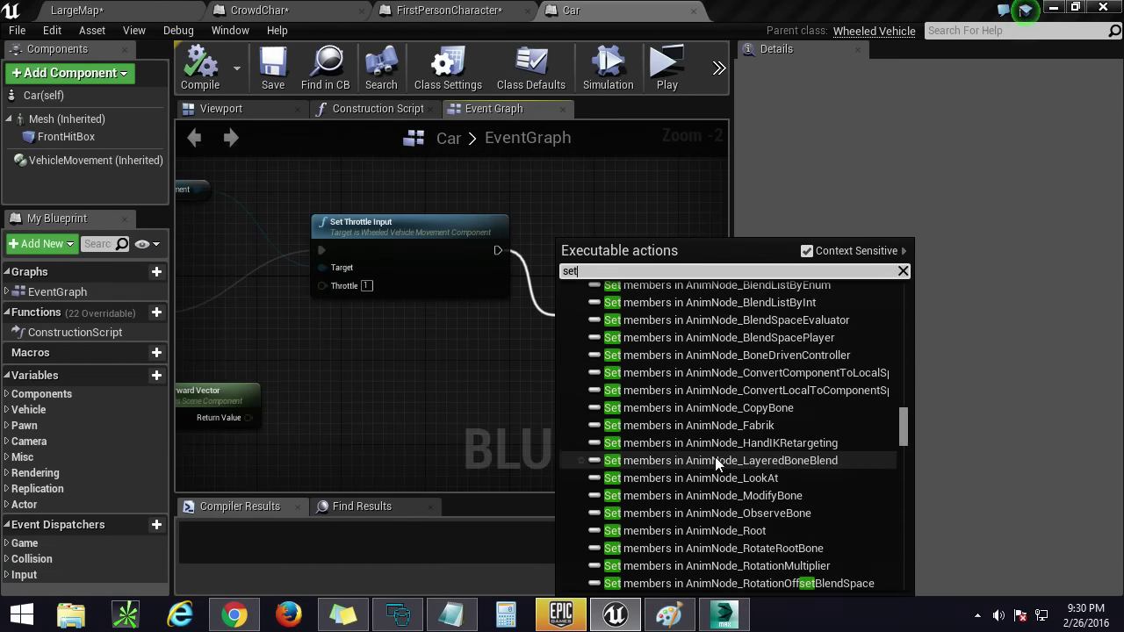
click(416, 365)
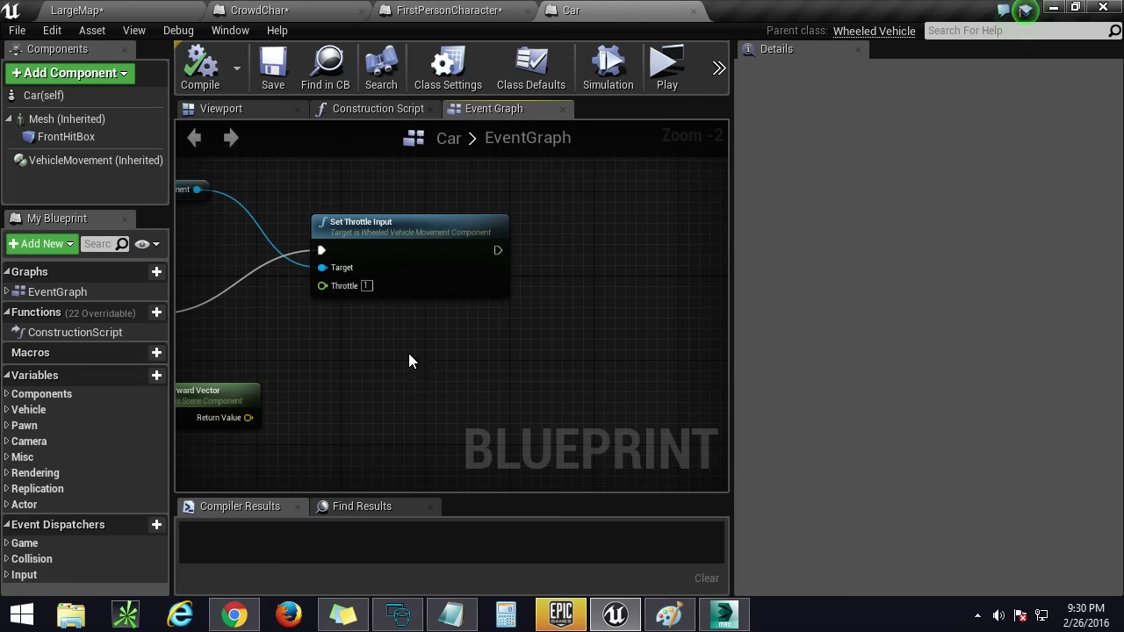
Step: Look through the categories of all actions for the Car blueprint and dismiss the list
right_click(409, 355)
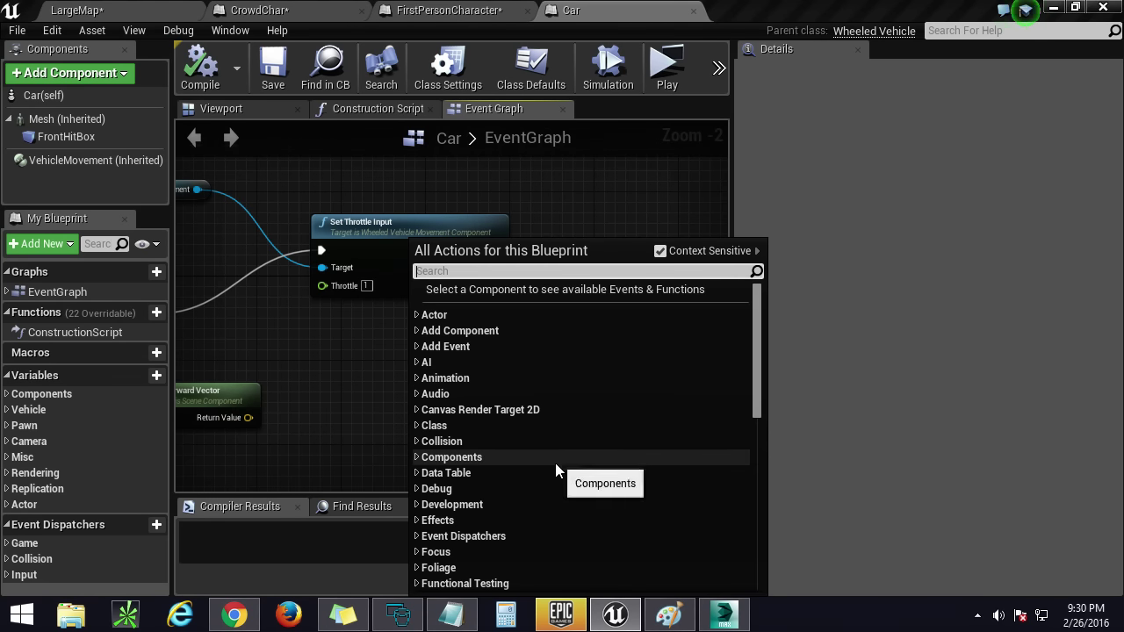
scroll(551, 466, down, 3)
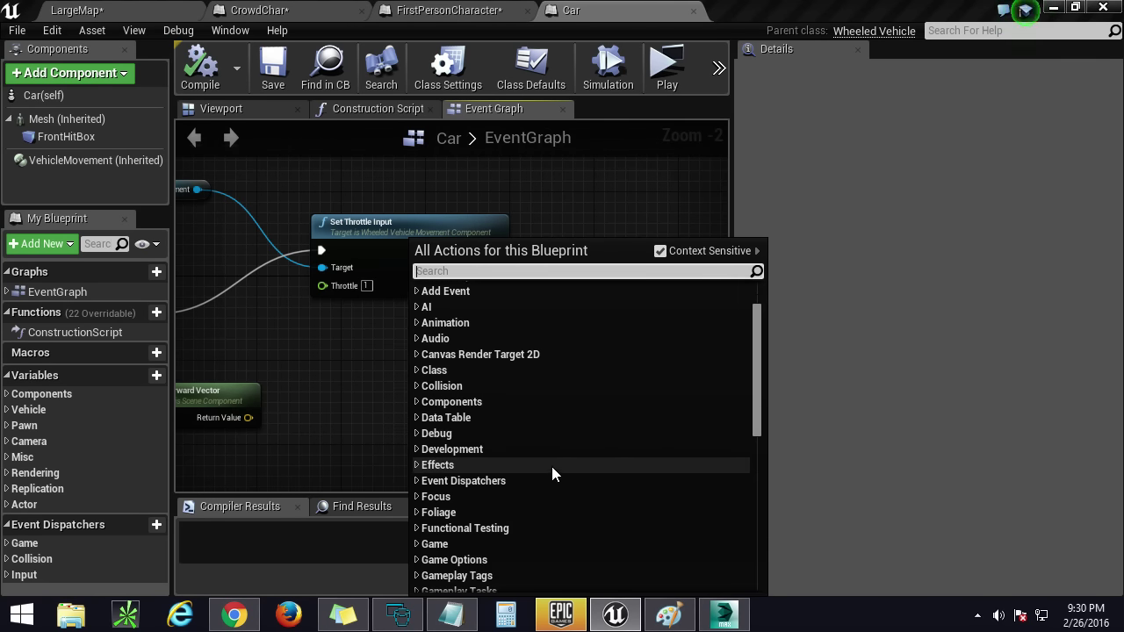
scroll(551, 472, down, 5)
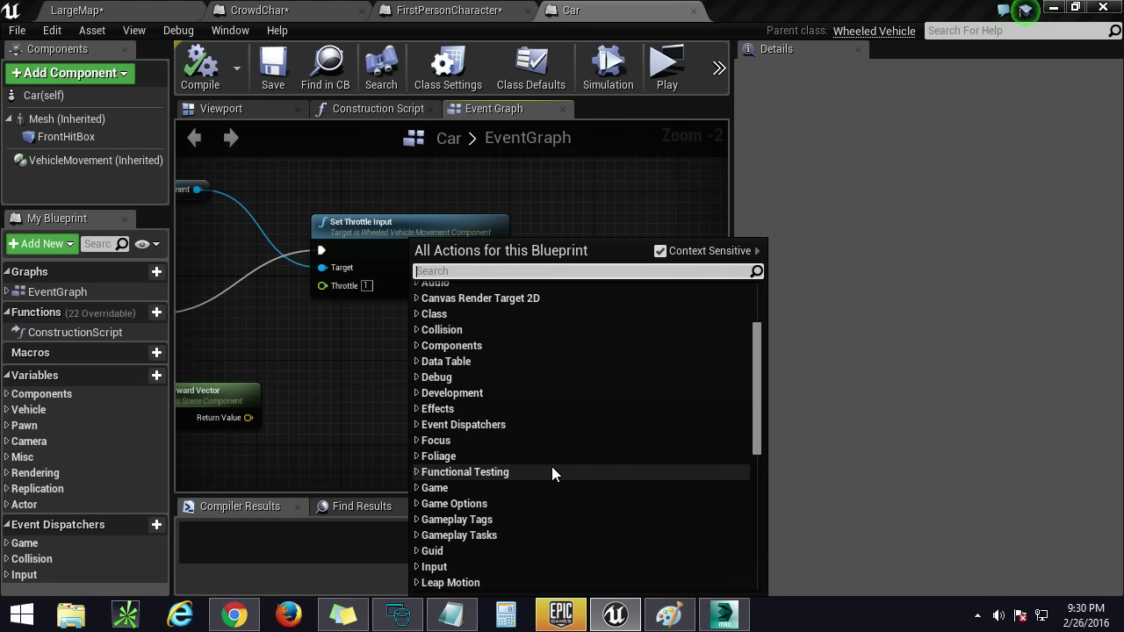
scroll(544, 475, down, 4)
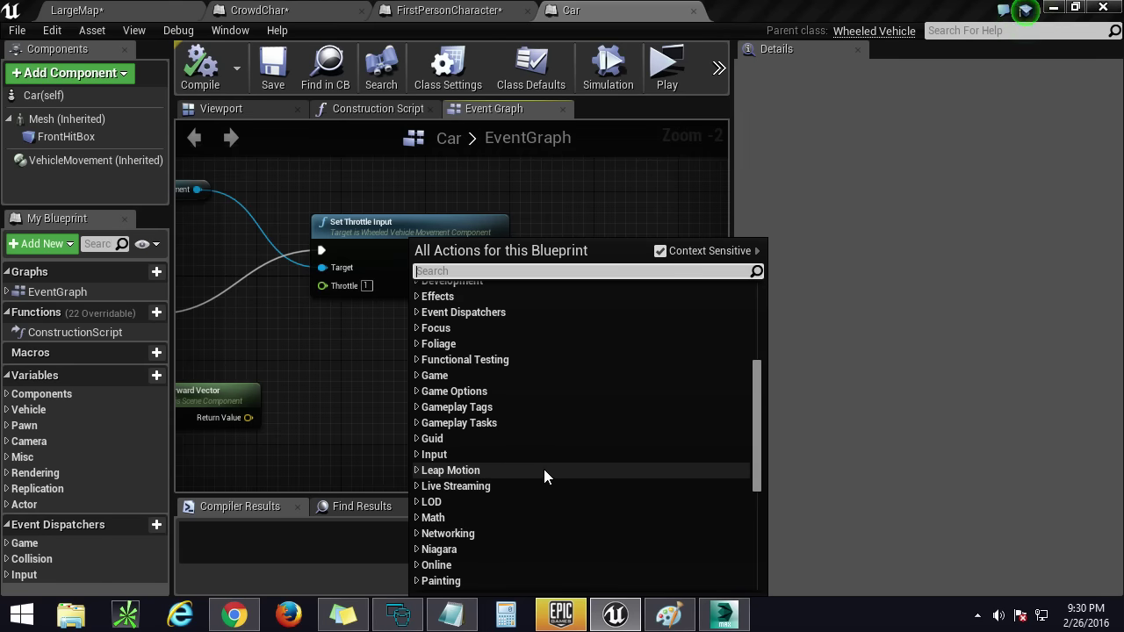
scroll(543, 478, down, 6)
scroll(543, 481, down, 9)
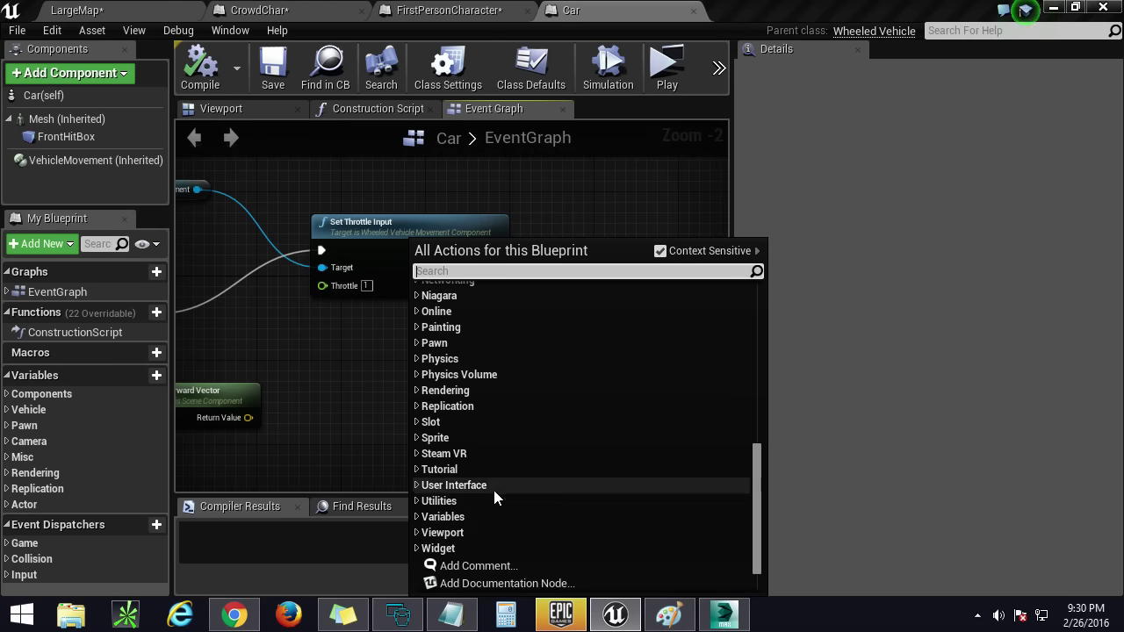
click(302, 344)
Step: Search the Car blueprint's actions for "throt" to find the throttle function's category, and clear the search
right_click(441, 326)
text(throt)
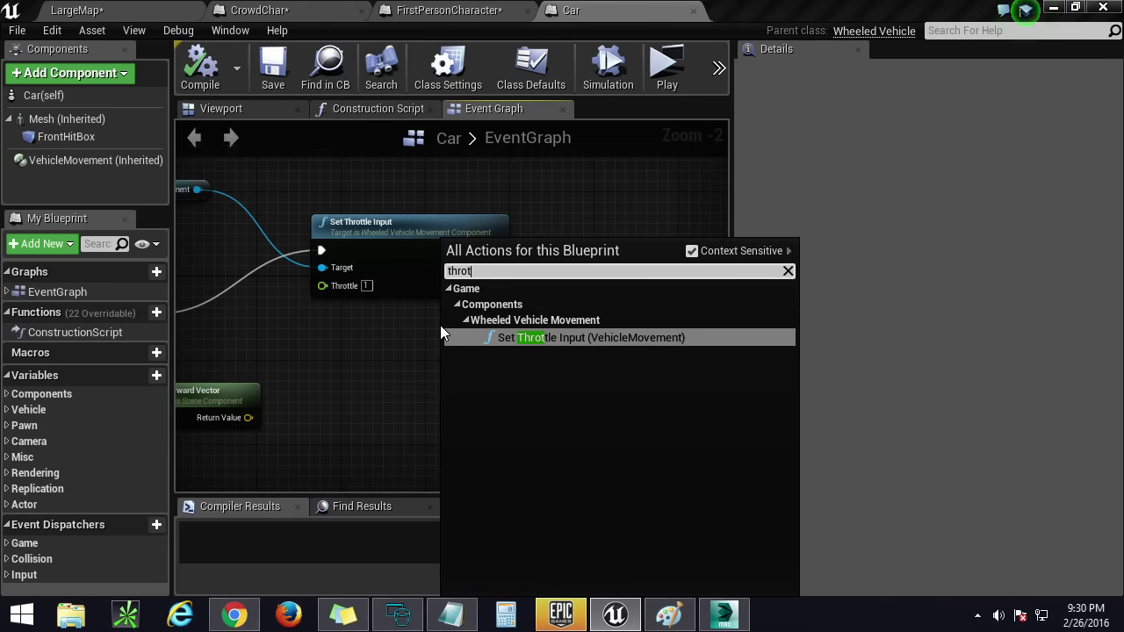
click(525, 322)
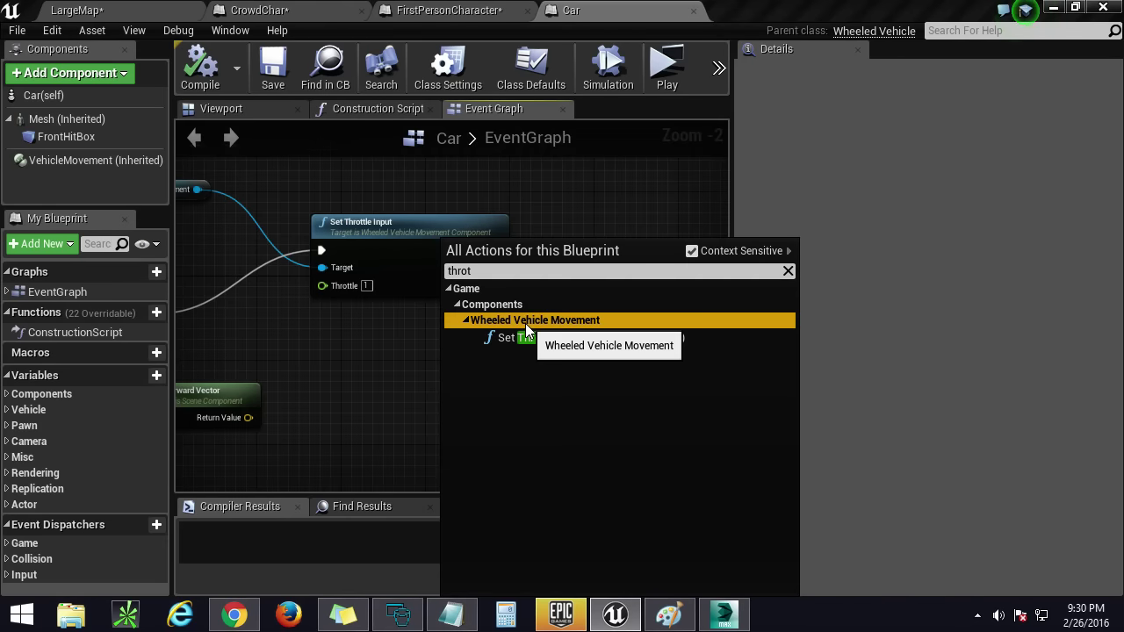
double_click(502, 321)
click(507, 271)
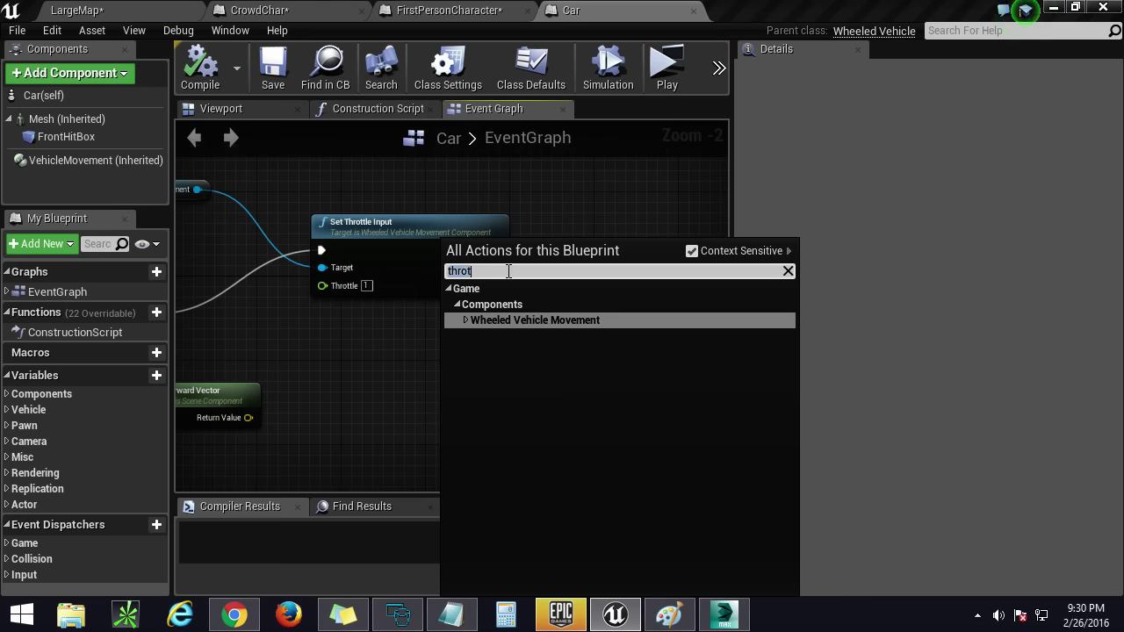
key(BackSpace)
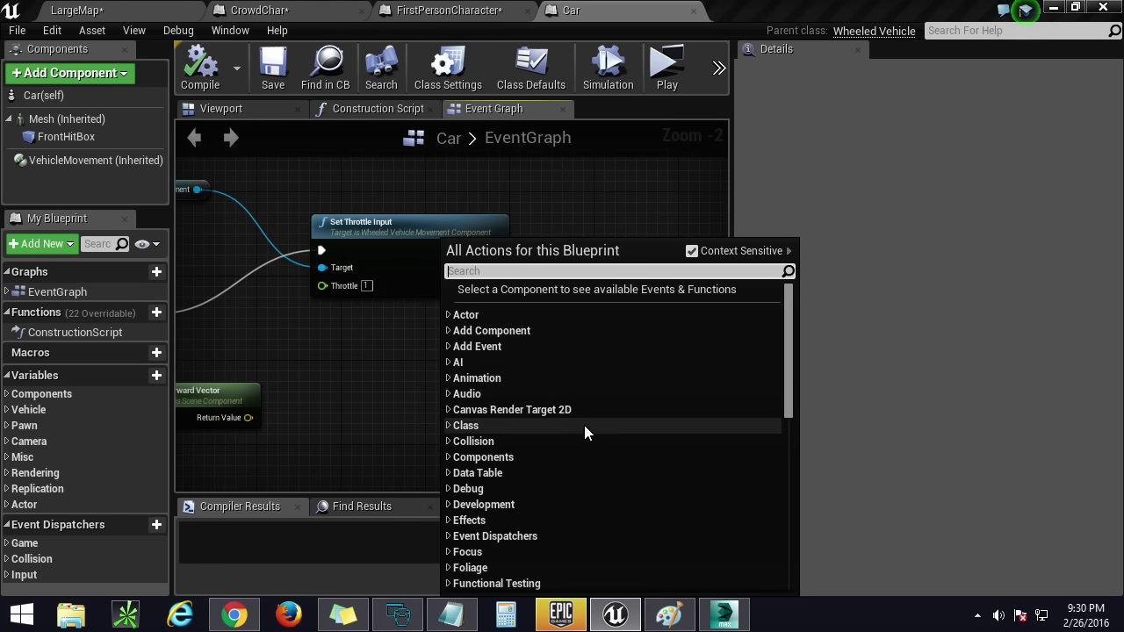
Step: Expand Game, Components and Wheeled Vehicle Movement in the action list and look through the vehicle movement functions
scroll(584, 427, down, 3)
click(448, 458)
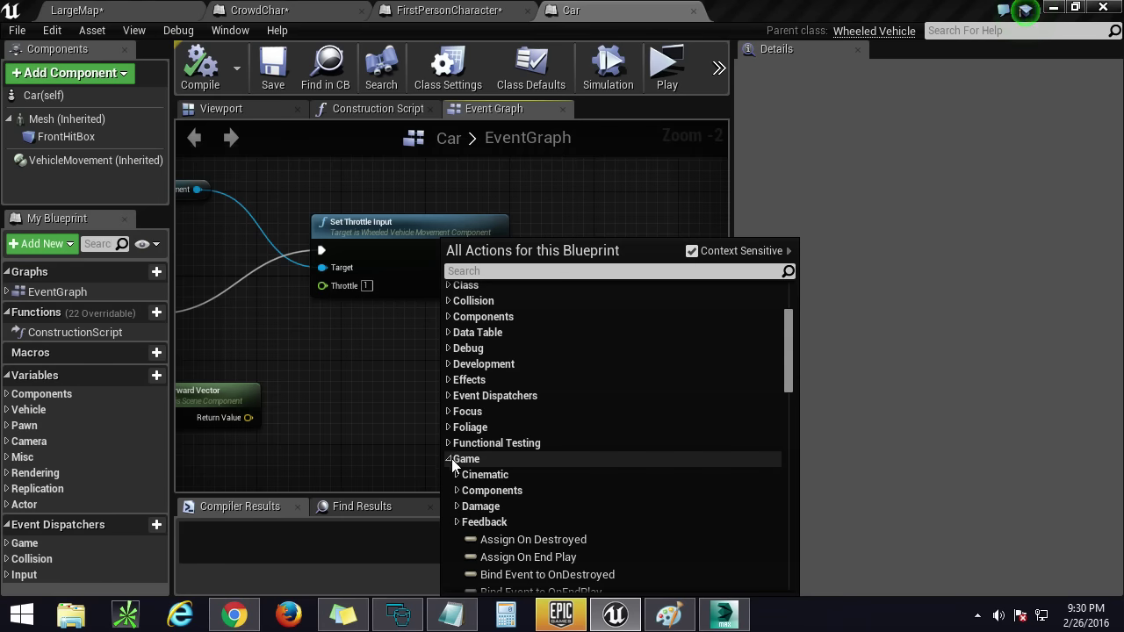
scroll(466, 458, down, 2)
click(457, 435)
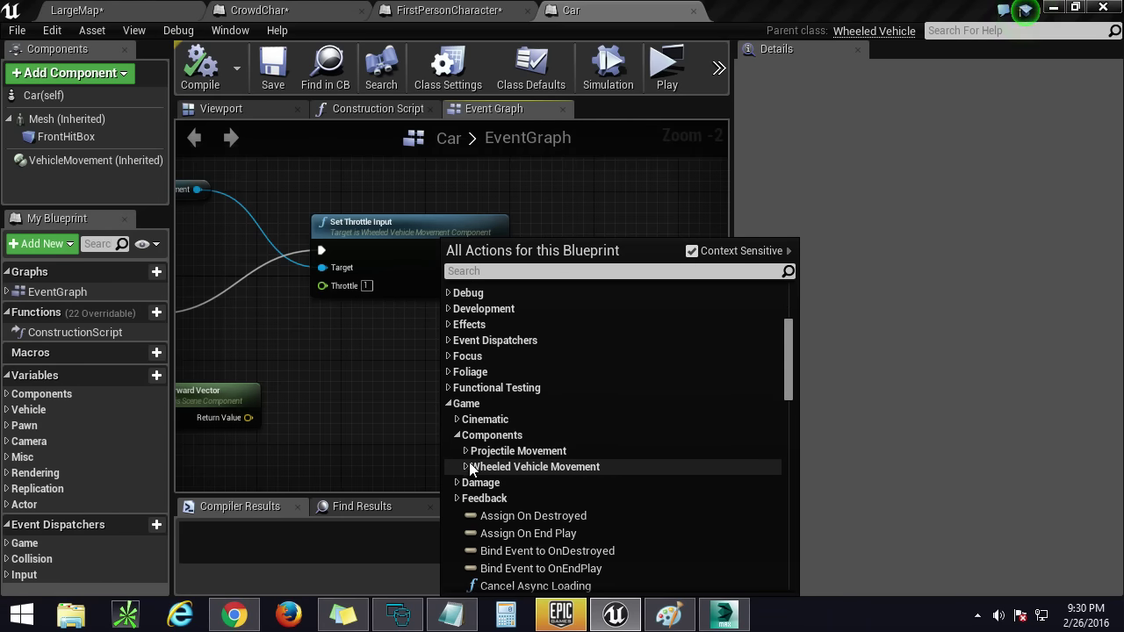
click(465, 466)
scroll(569, 518, down, 5)
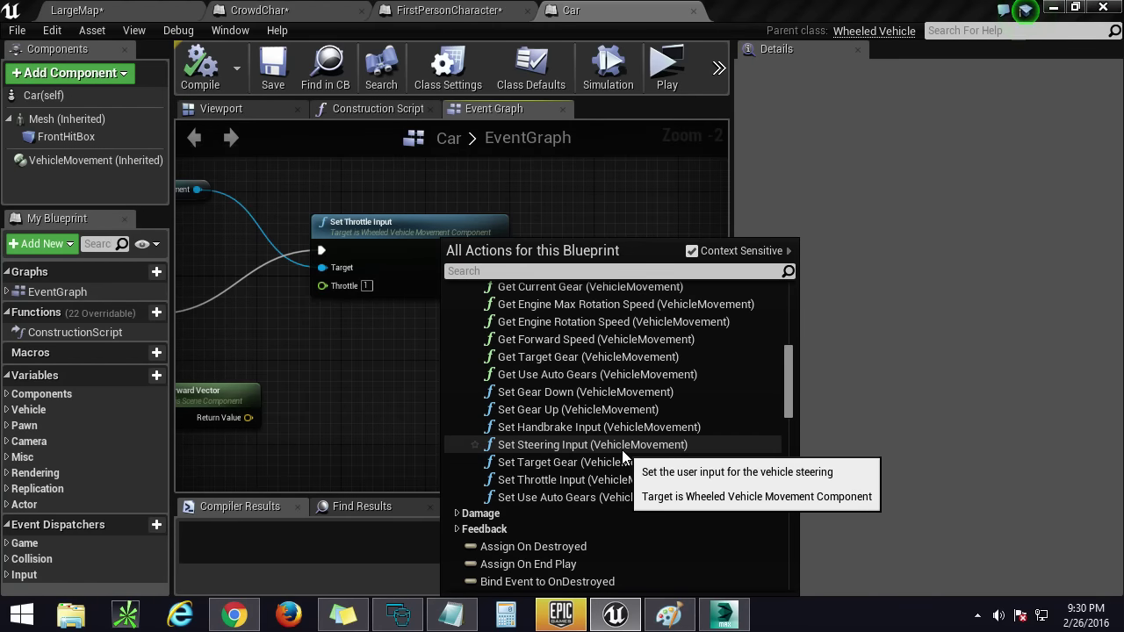
Step: Add a Set Steering Input node for VehicleMovement, run it after Set Throttle Input, and set its steering value to 1
click(609, 443)
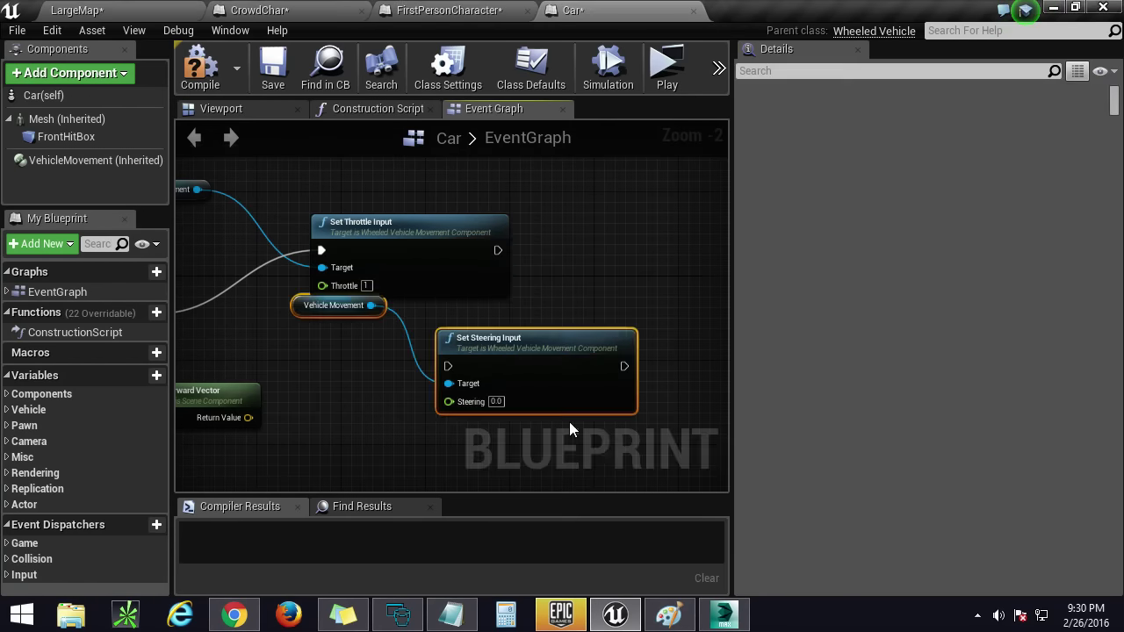
right_drag(333, 351, 431, 363)
click(431, 364)
drag(413, 325, 400, 372)
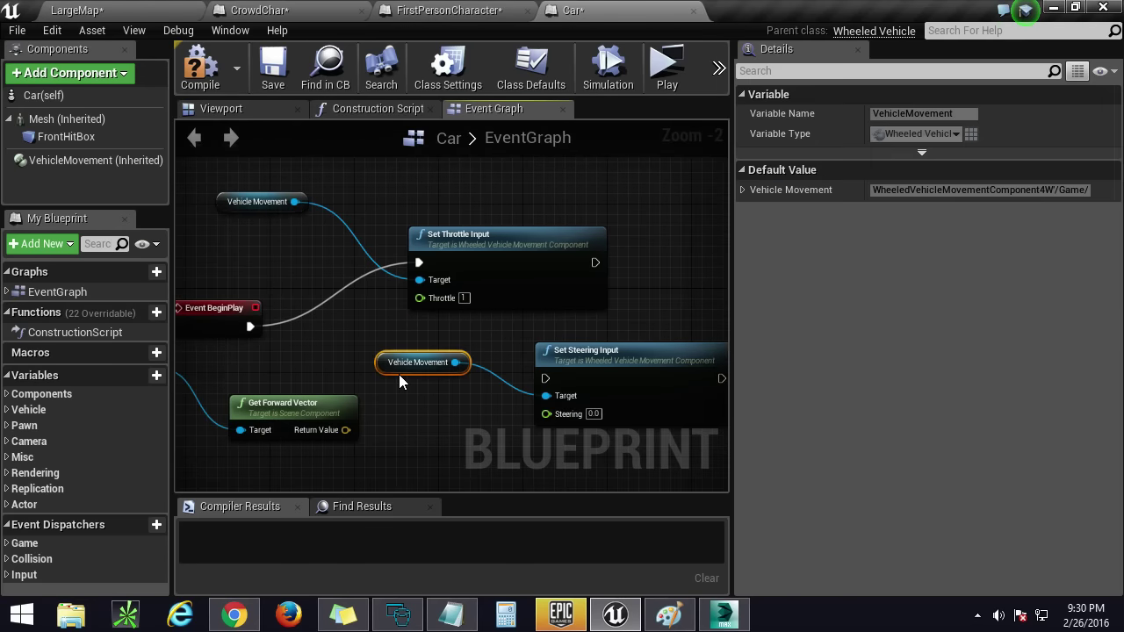
drag(595, 263, 544, 378)
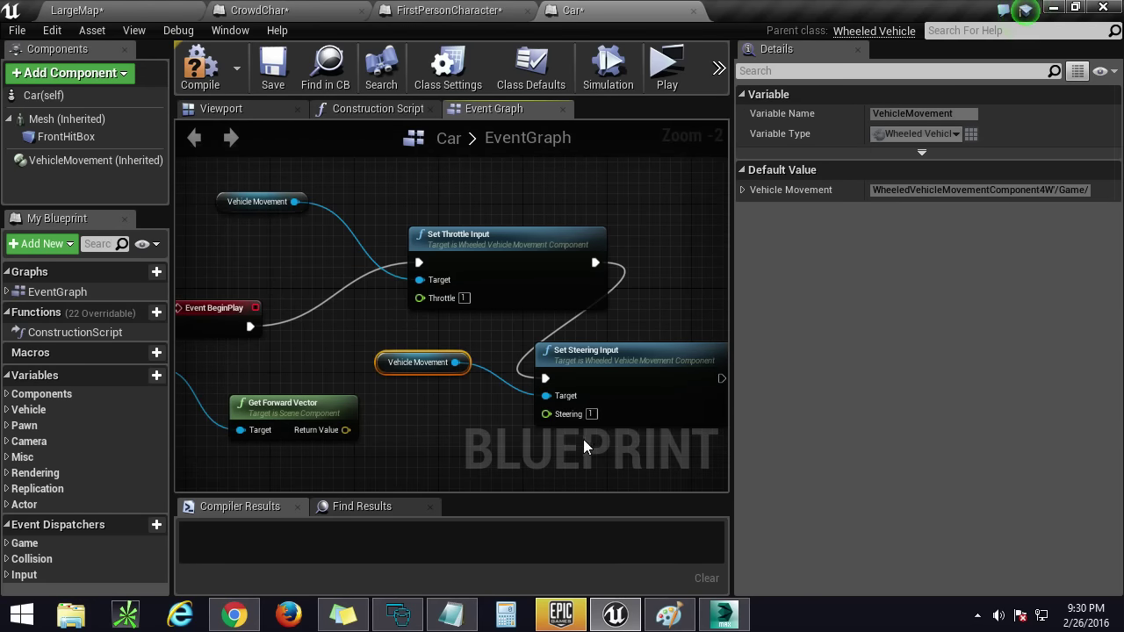
right_drag(583, 439, 533, 430)
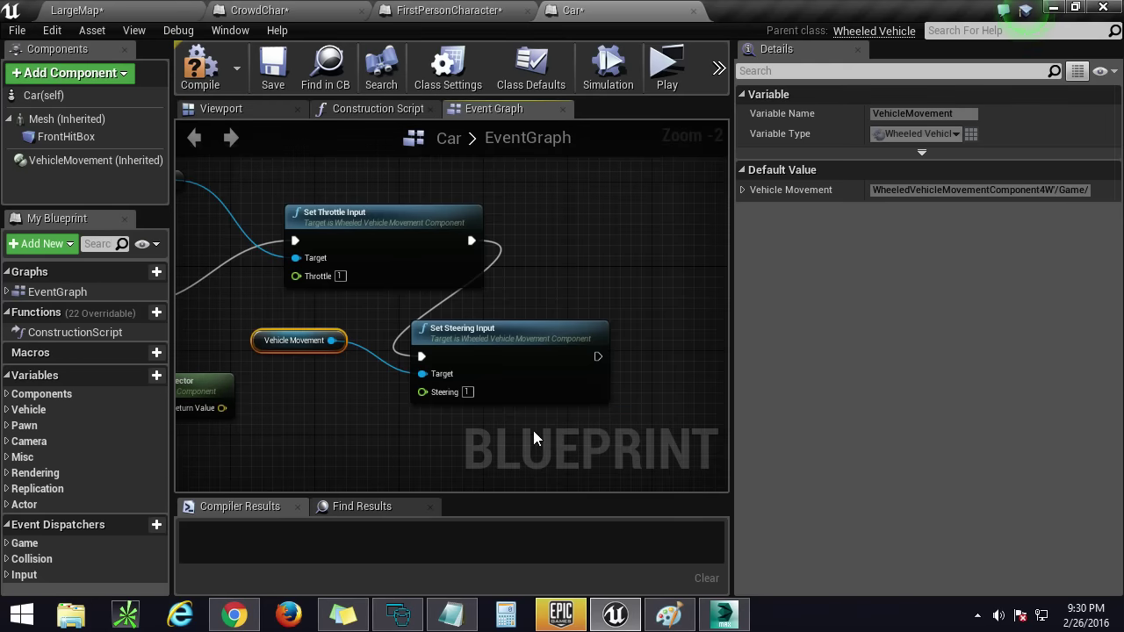
Step: Compile the Car blueprint, play the LargeMap level to test the throttle and steering, and stop the play session
click(206, 86)
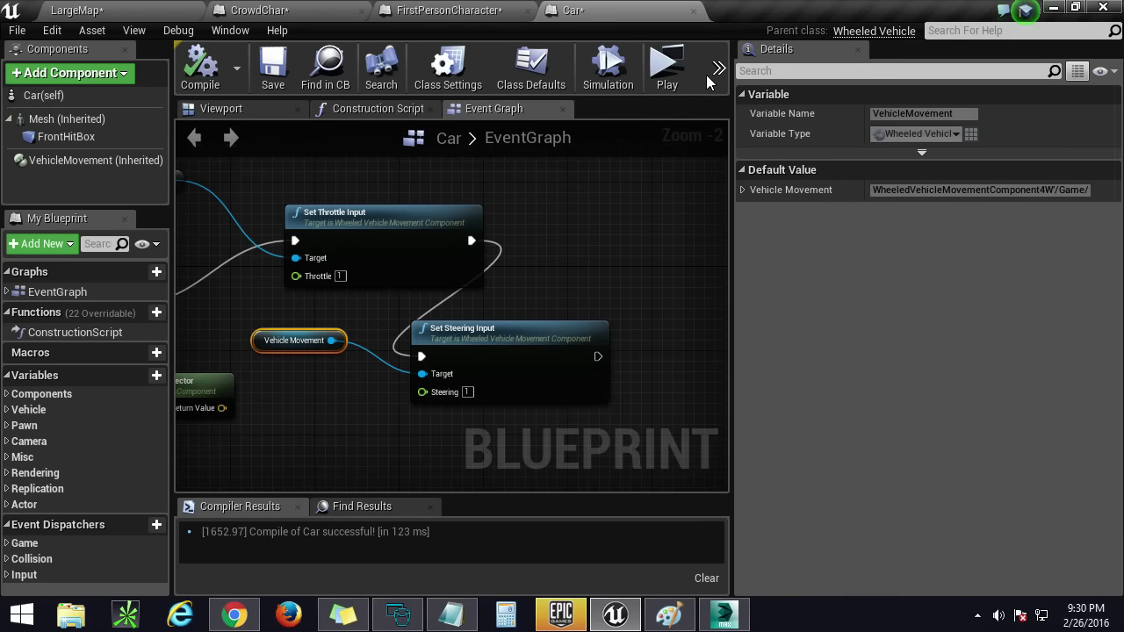
click(164, 9)
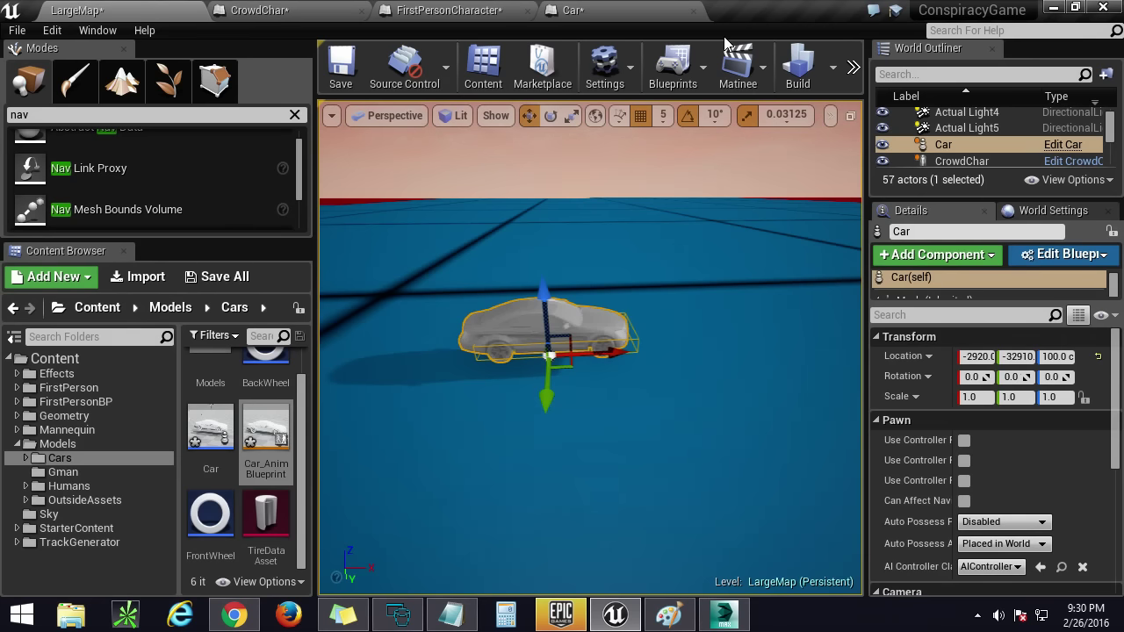
click(848, 65)
click(998, 121)
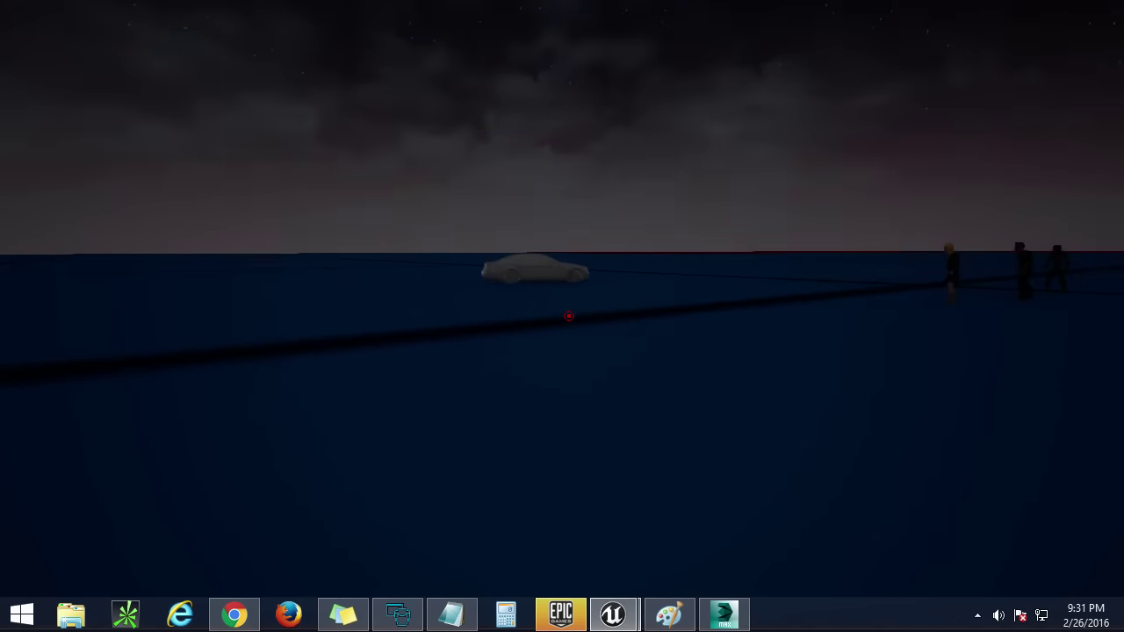
key(Escape)
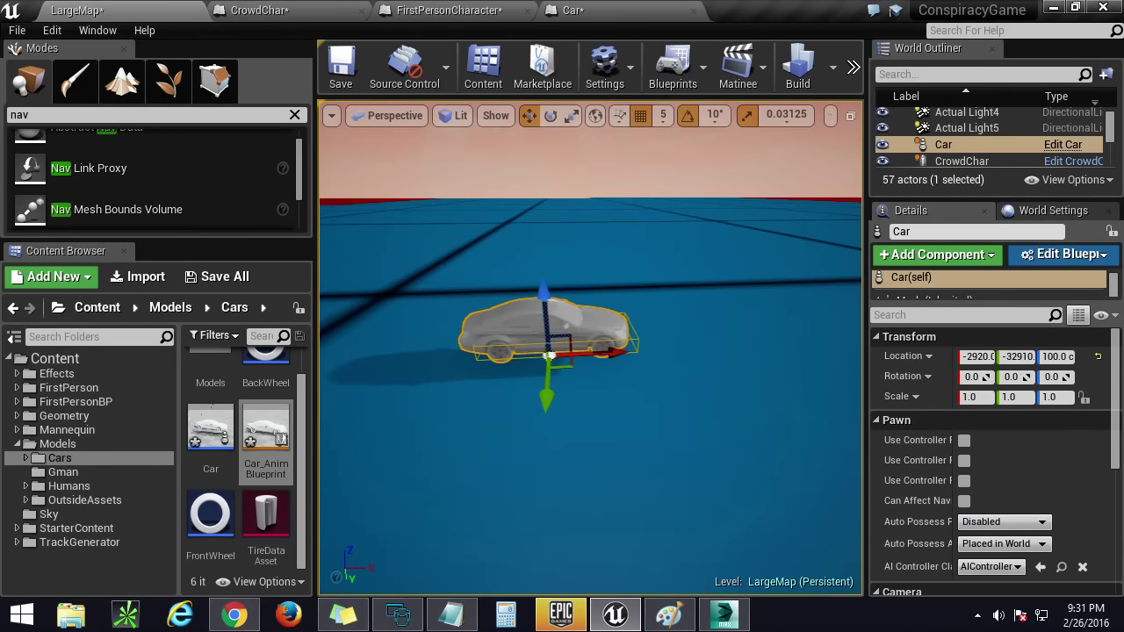
Step: View the crowd characters near the car in the level and focus the view back on the Car actor
right_drag(738, 378, 689, 383)
key(d)
key(w)
key(s)
key(w)
key(w)
key(a)
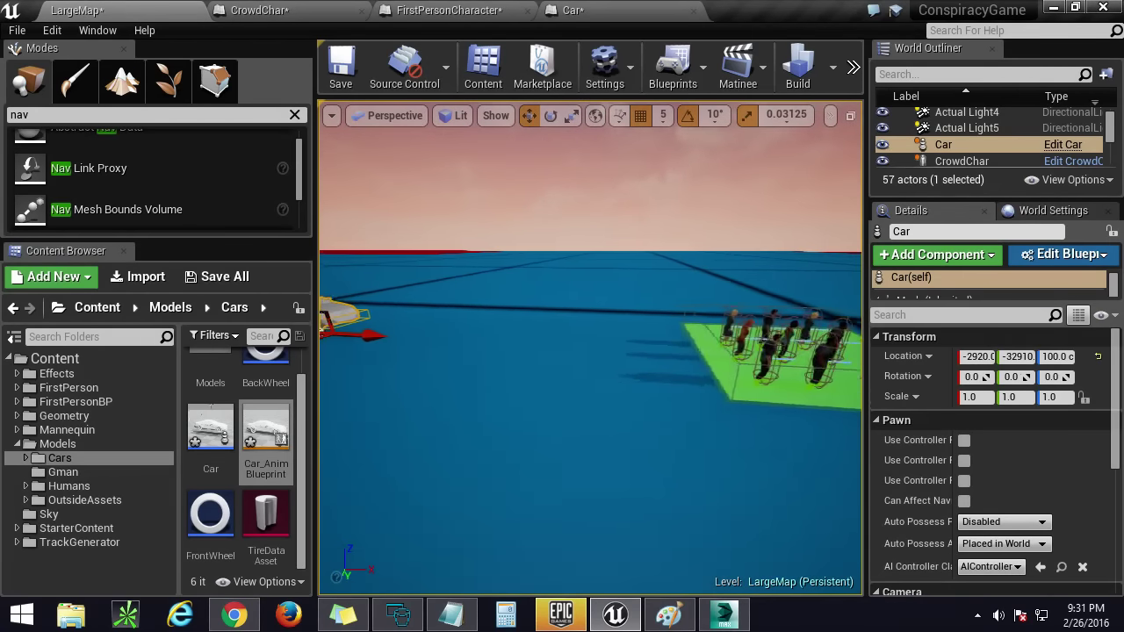
key(f)
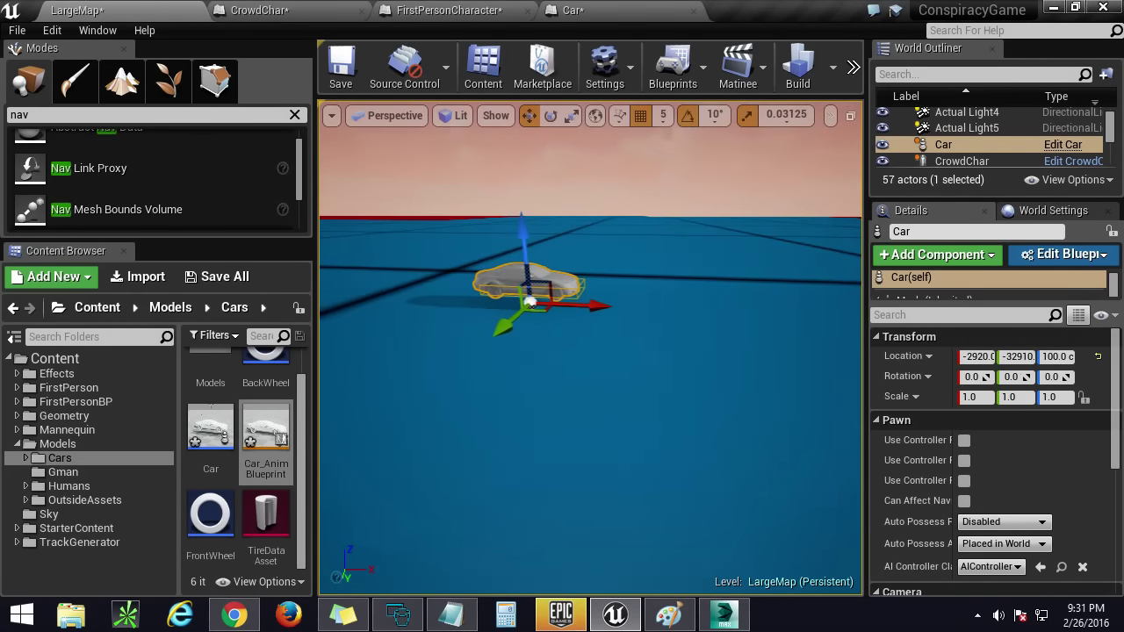
Step: Inspect the front end of the Car actor and its hit box outline up close in the level
right_drag(590, 369, 435, 385)
key(d)
right_drag(771, 361, 640, 395)
key(s)
key(a)
key(w)
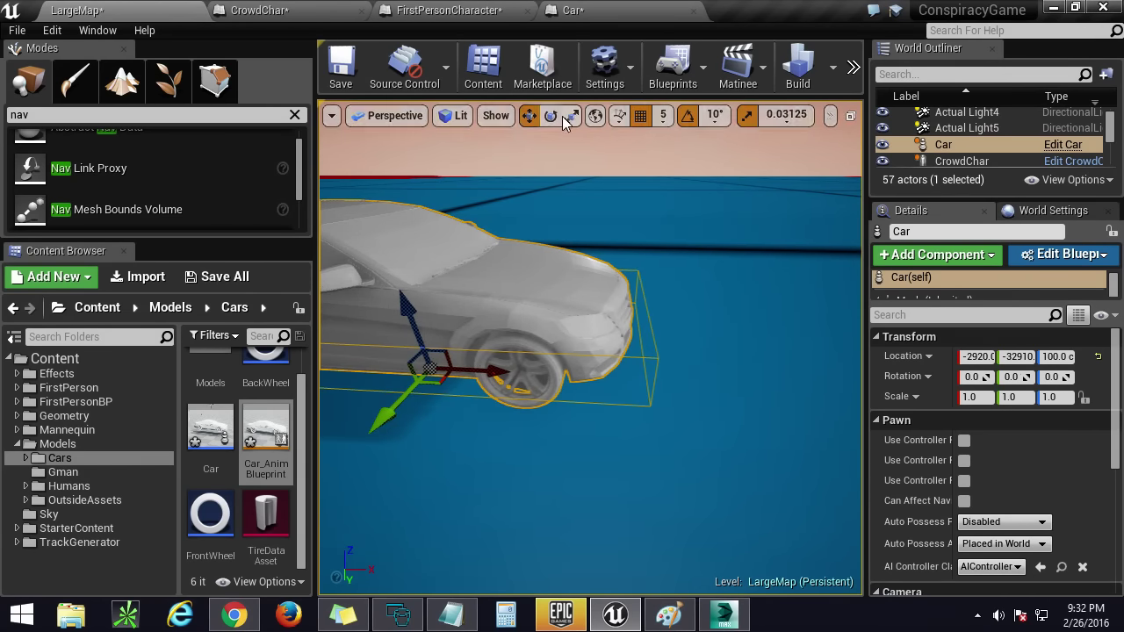
Step: Show the Car blueprint's 3D model, select the FrontHitBox collision box and view it around the car body
click(570, 10)
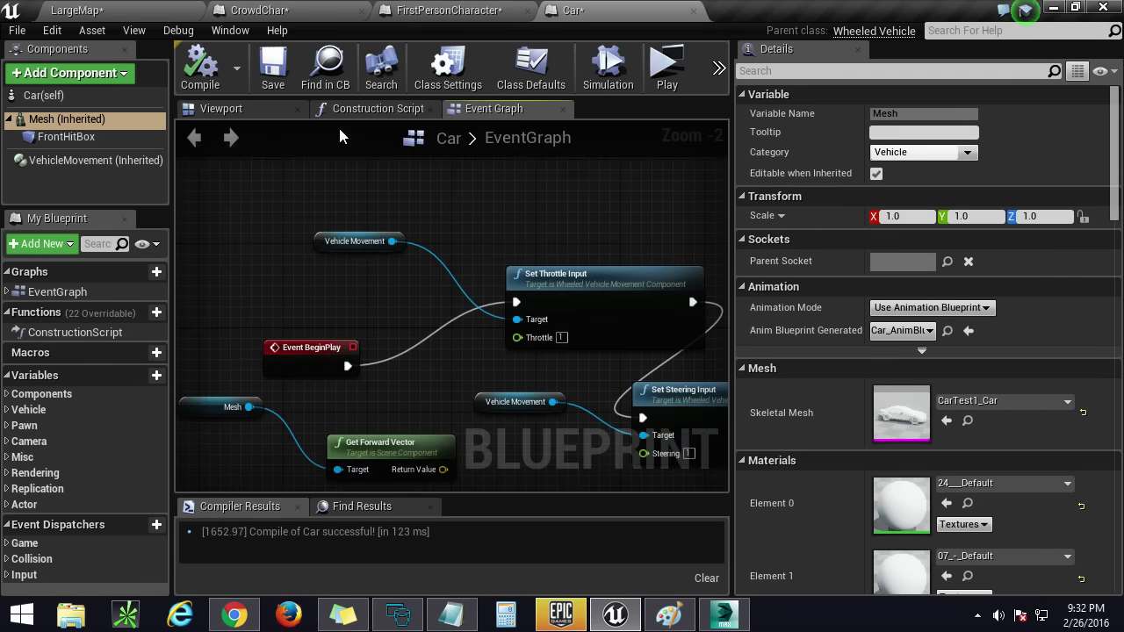
click(259, 108)
right_drag(510, 341, 540, 363)
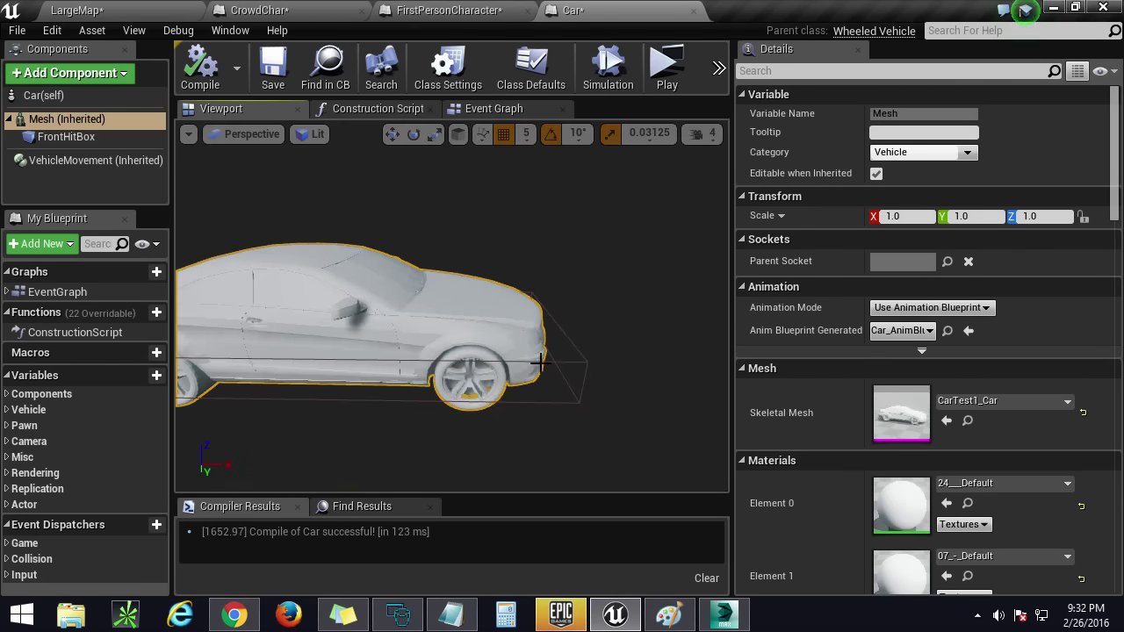
click(566, 369)
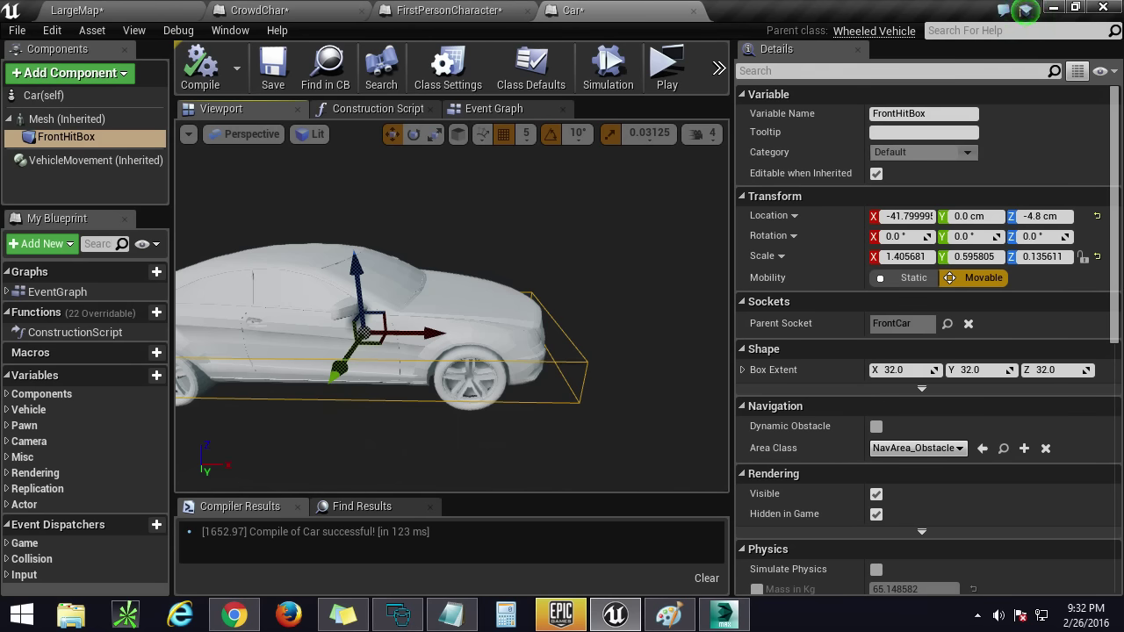
right_drag(451, 316, 489, 358)
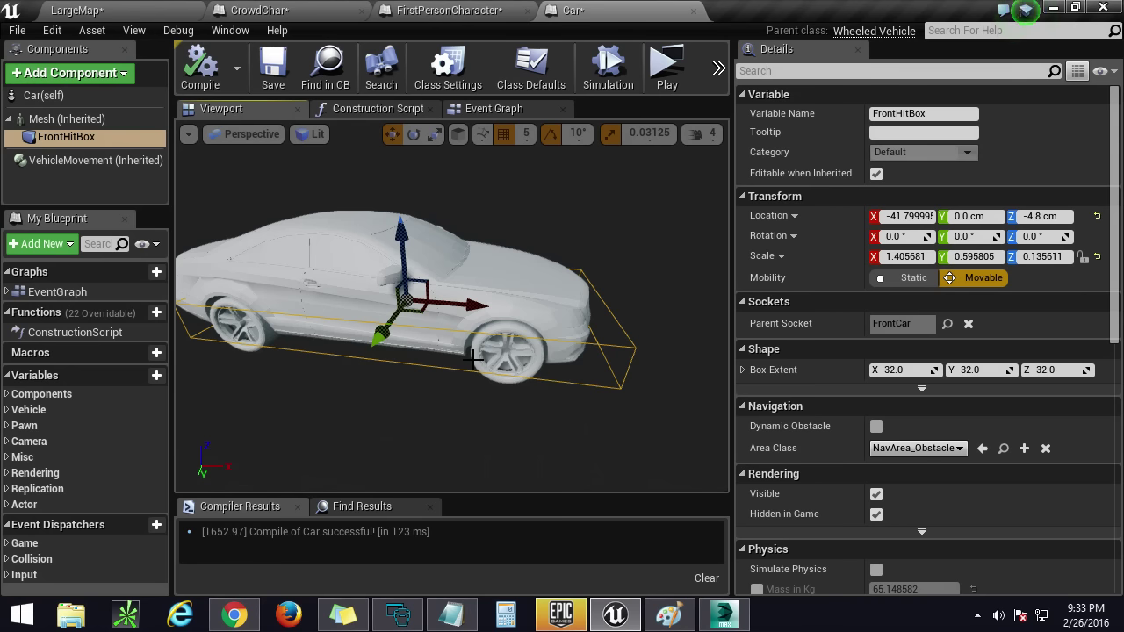
Step: Look over the throttle and steering nodes in the Car's event graph and return to the 3D model
click(367, 111)
click(469, 111)
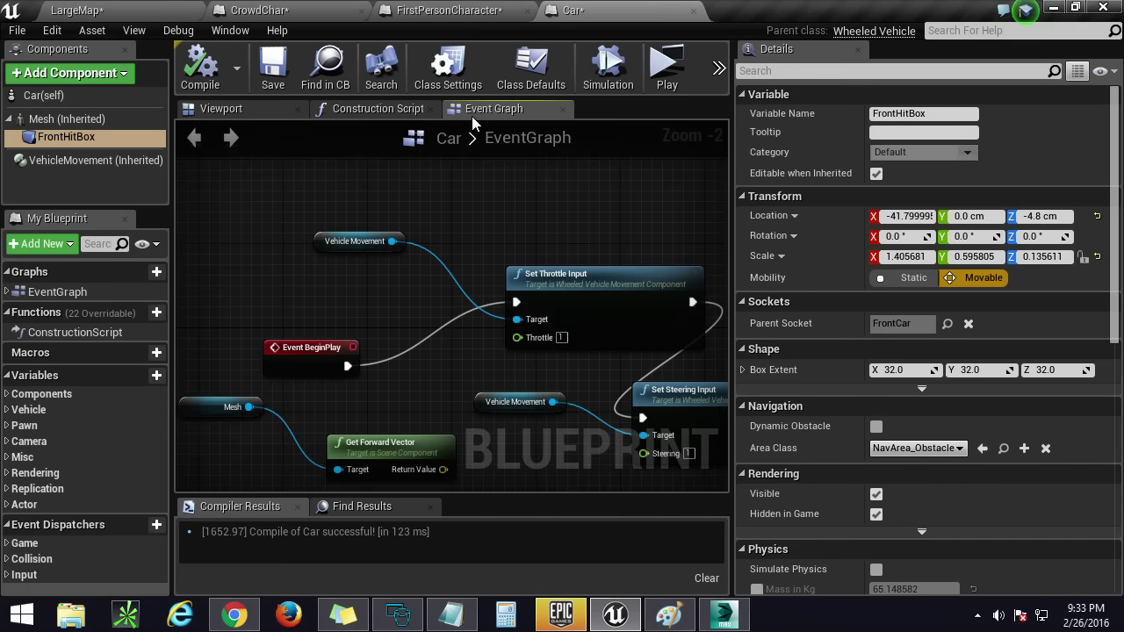
scroll(479, 279, down, 6)
scroll(419, 311, up, 6)
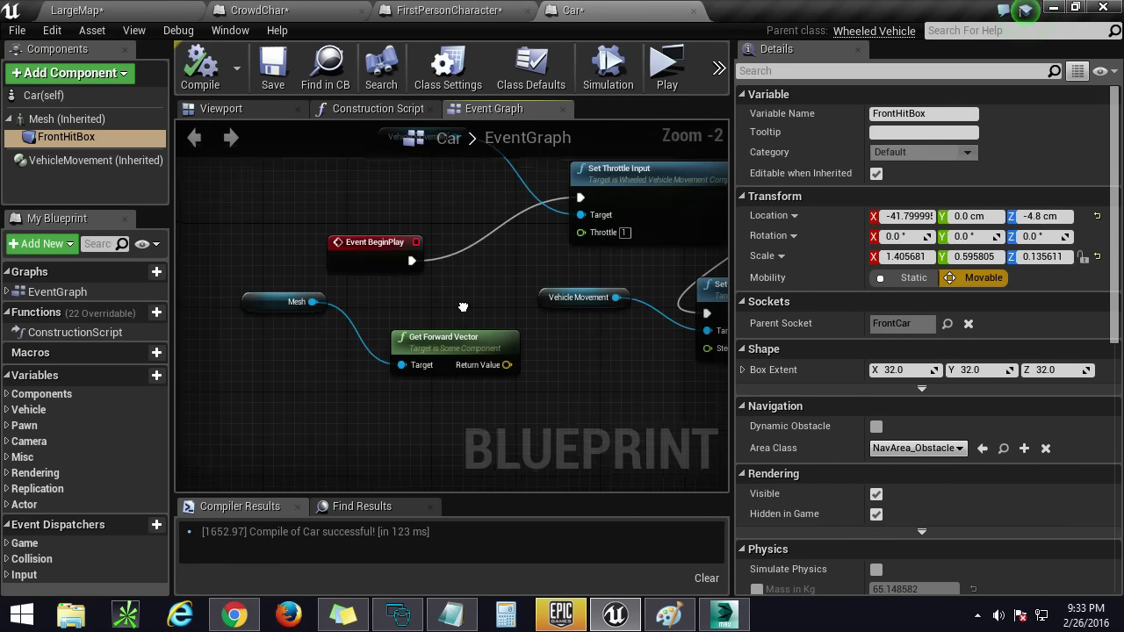
right_drag(422, 313, 297, 360)
click(211, 109)
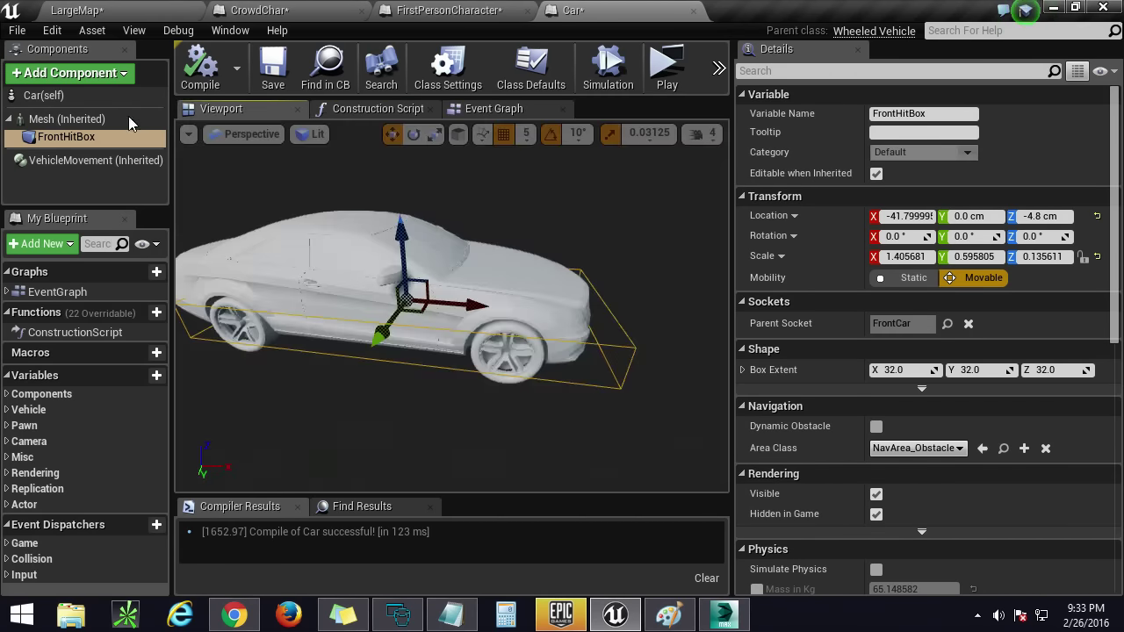
Step: Select the FrontHitBox component and look through its navigation, physics, collision and event settings
click(86, 137)
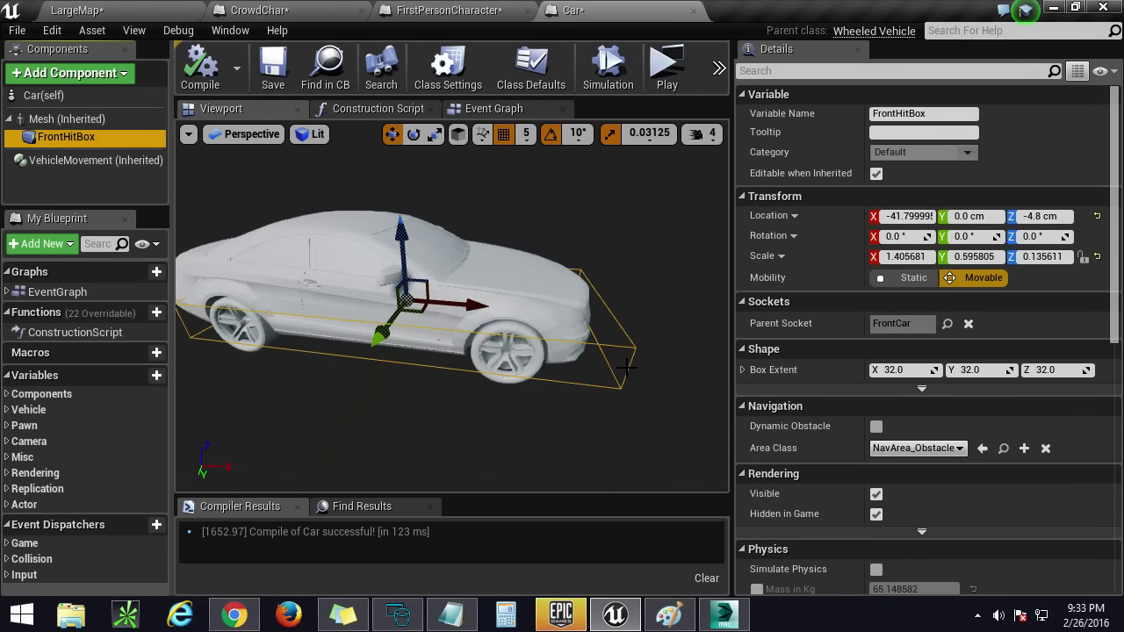
scroll(907, 388, down, 5)
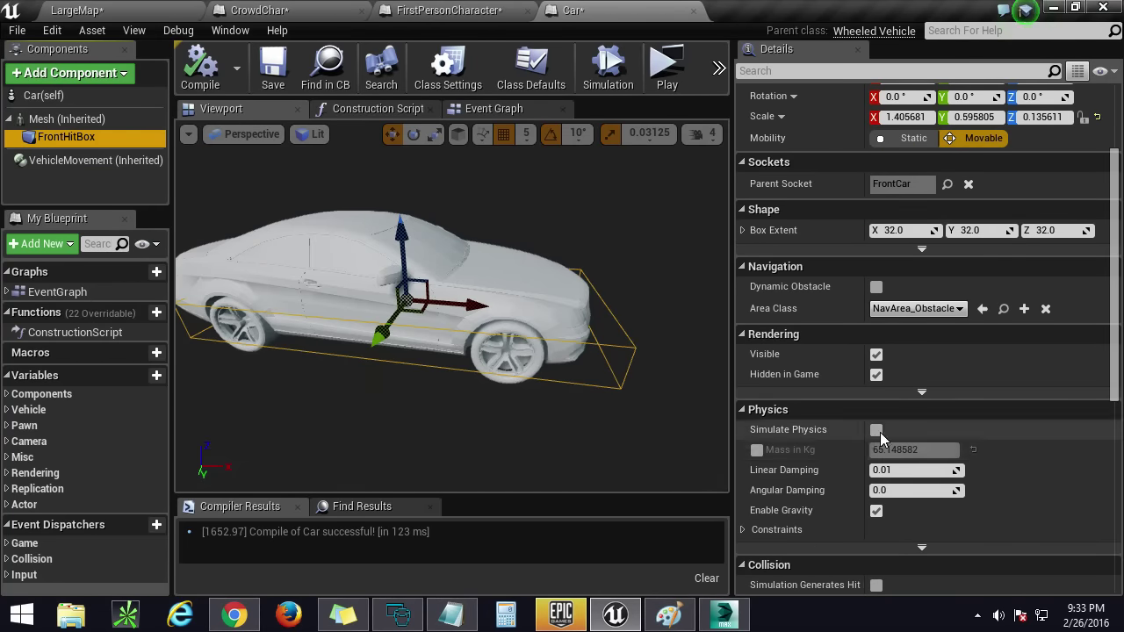
scroll(904, 439, down, 6)
scroll(986, 478, down, 1)
scroll(989, 480, down, 4)
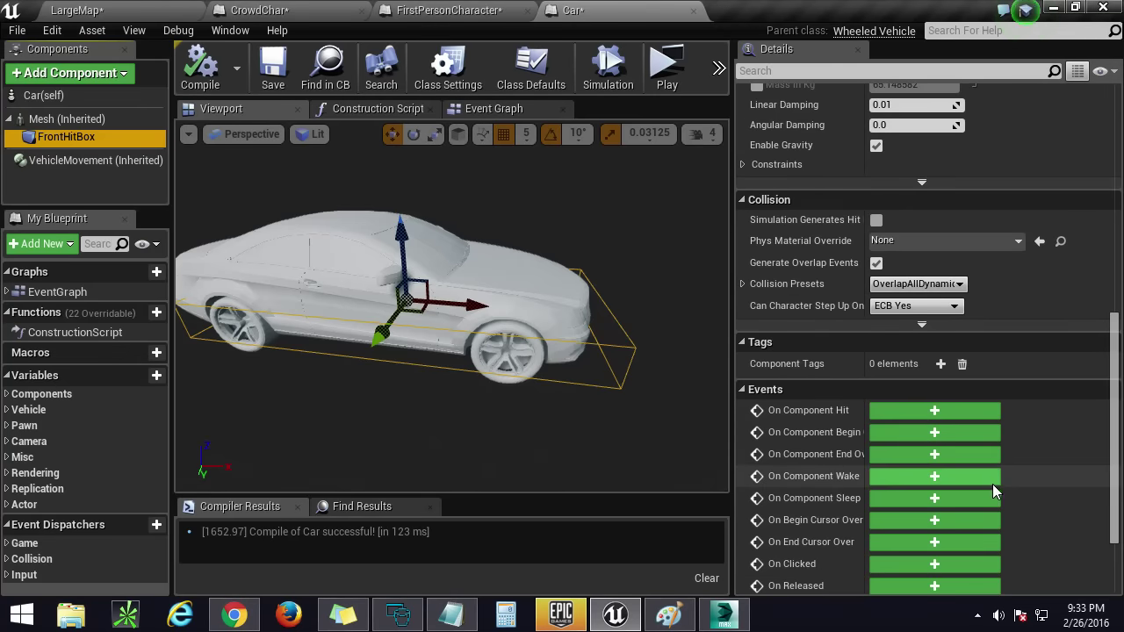
scroll(878, 395, up, 12)
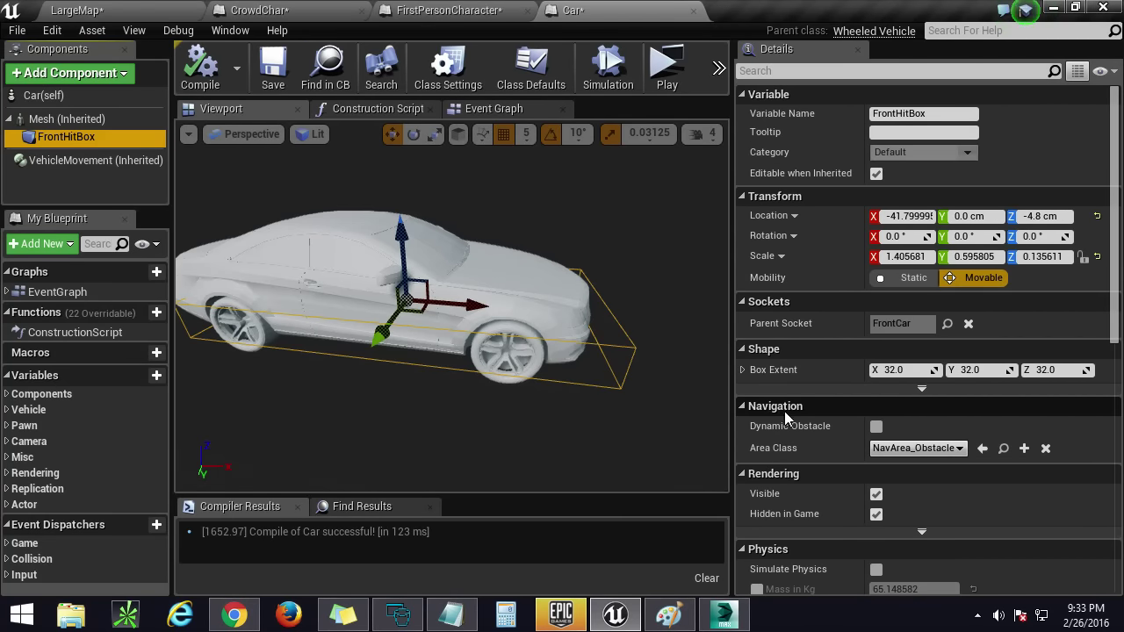
scroll(786, 413, down, 5)
scroll(795, 415, down, 2)
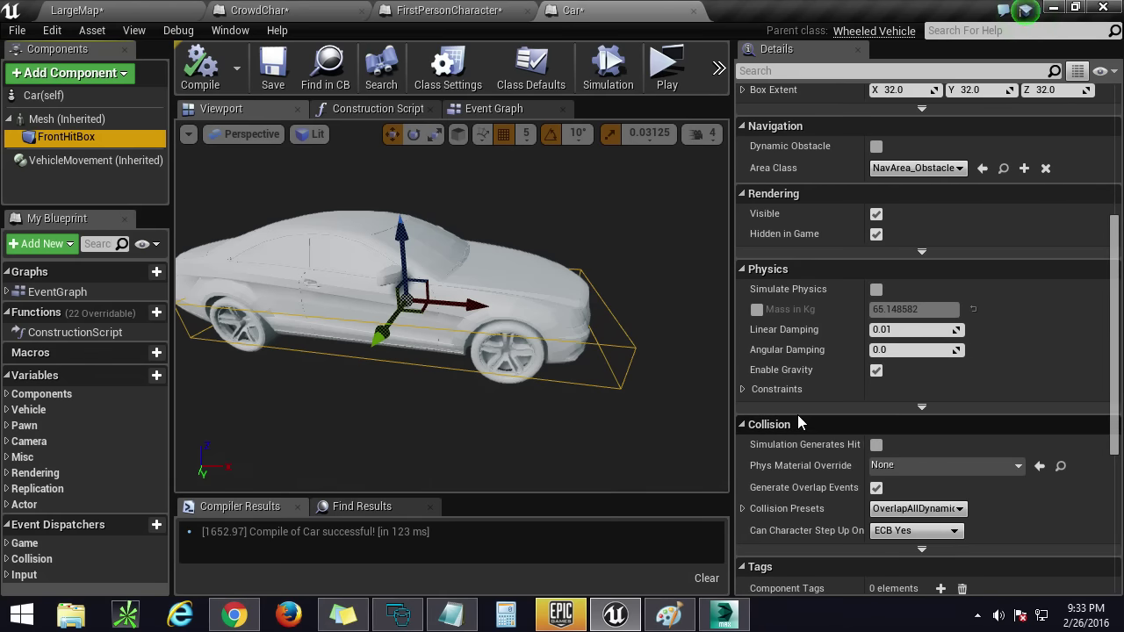
scroll(797, 415, down, 8)
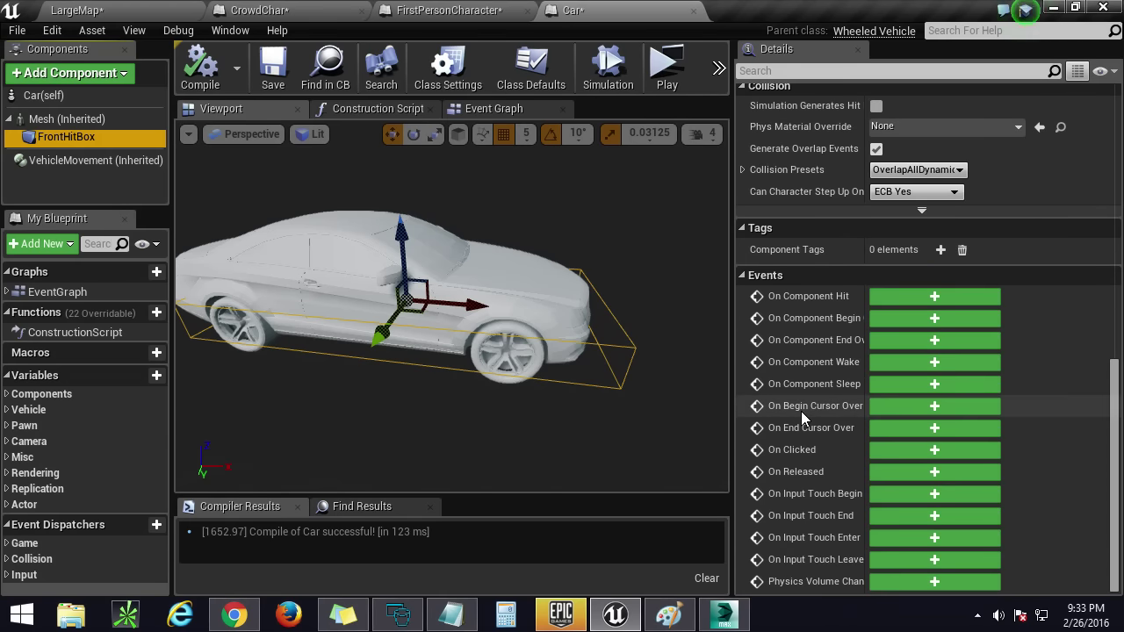
scroll(790, 413, up, 10)
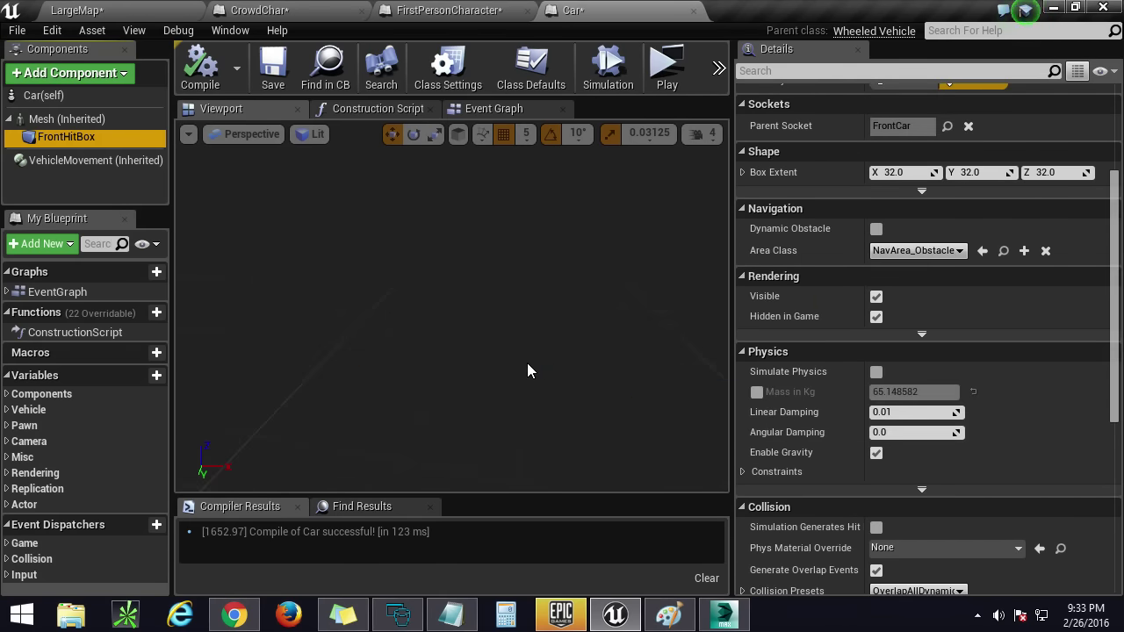
Step: Reselect FrontHitBox on the car model and check which parent socket it is attached to
click(488, 286)
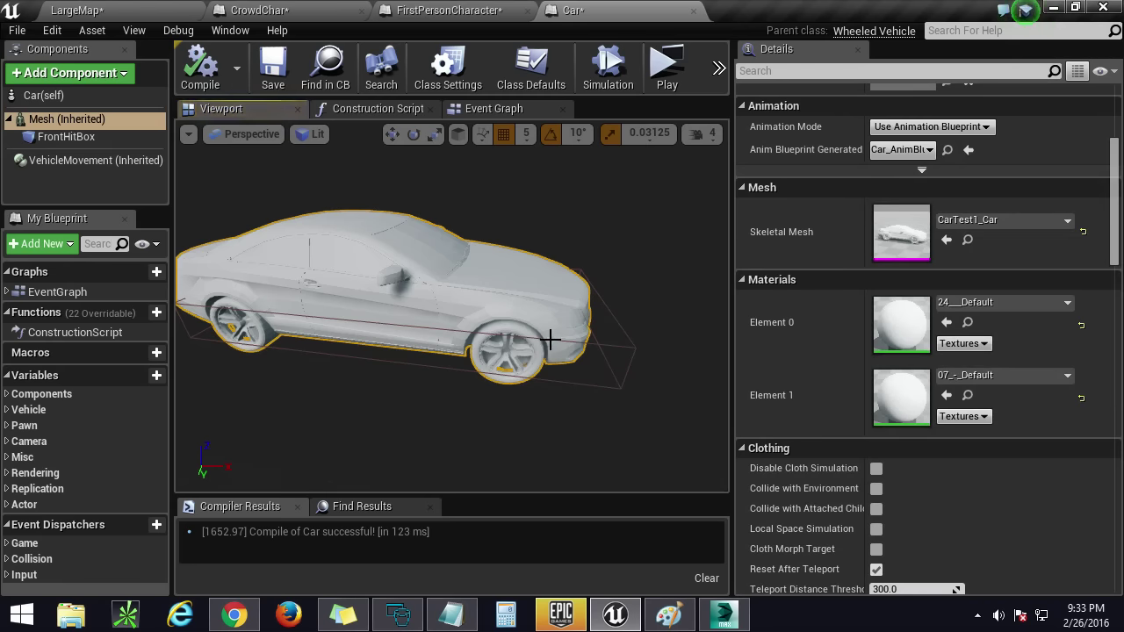
click(550, 340)
scroll(773, 303, up, 3)
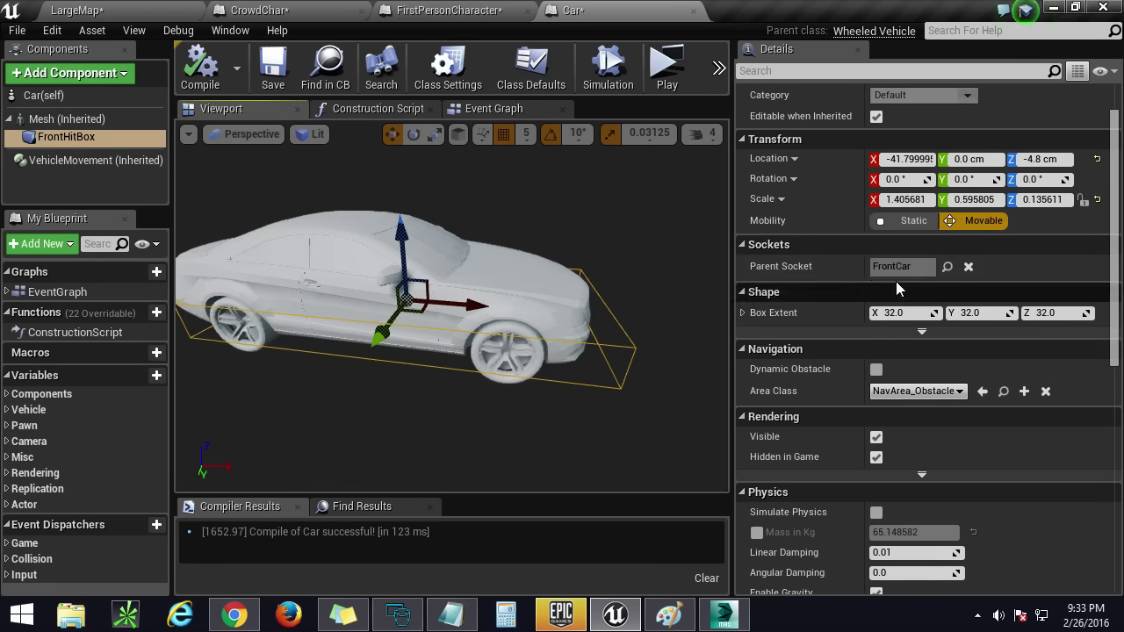
Step: Return to LargeMap and open the CarTest1_Car skeletal mesh from the Models folder inside Cars
click(112, 10)
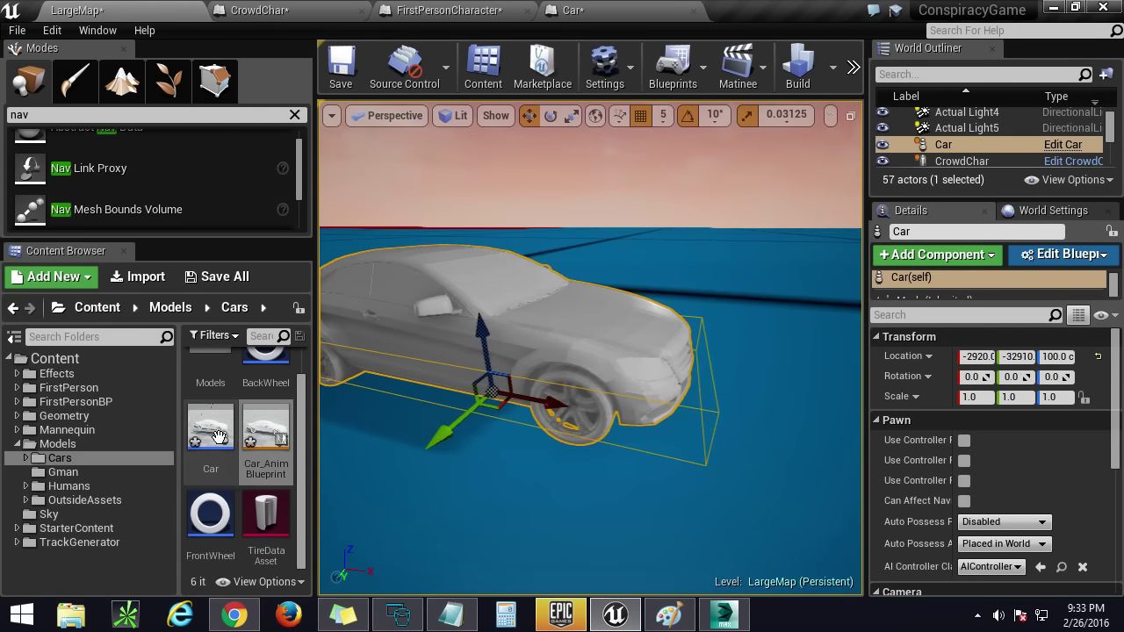
click(404, 11)
click(259, 10)
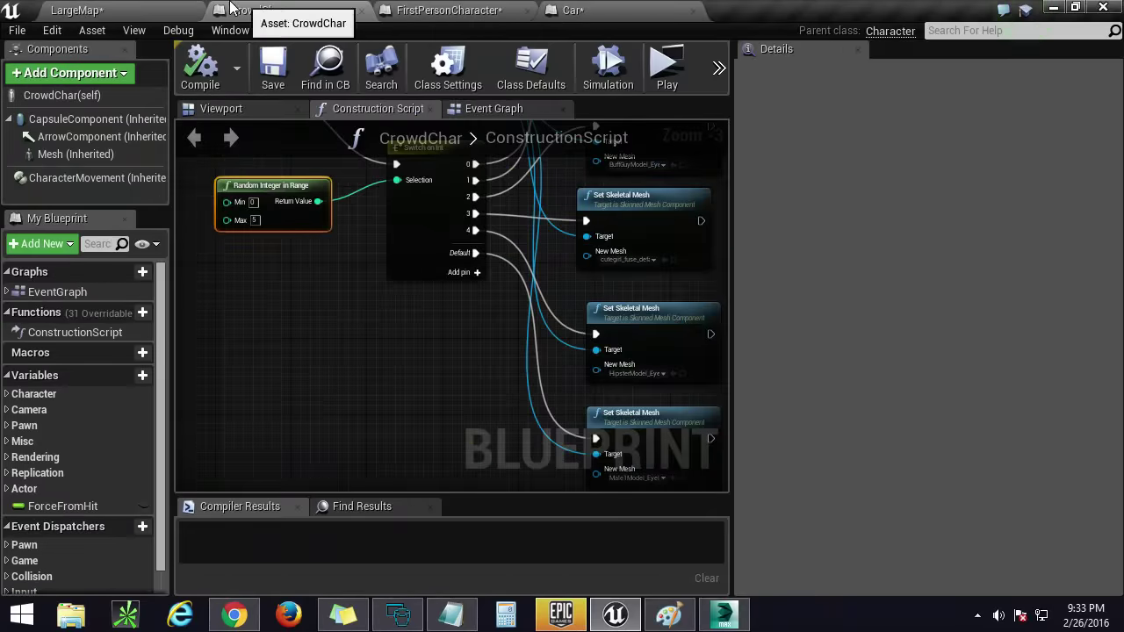
click(78, 10)
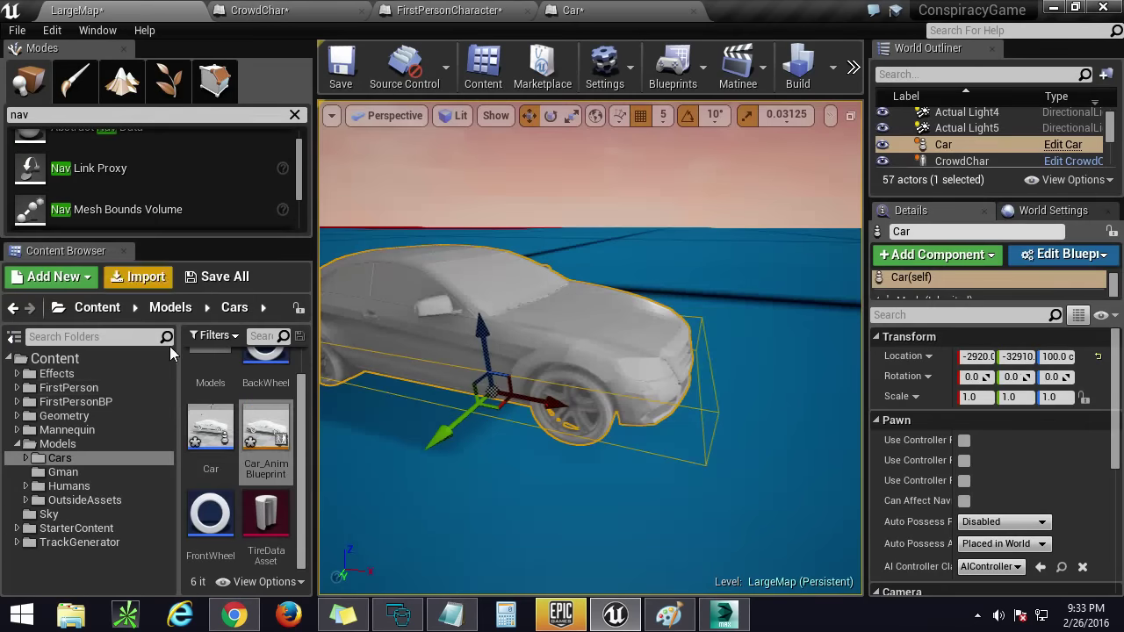
click(85, 460)
click(214, 357)
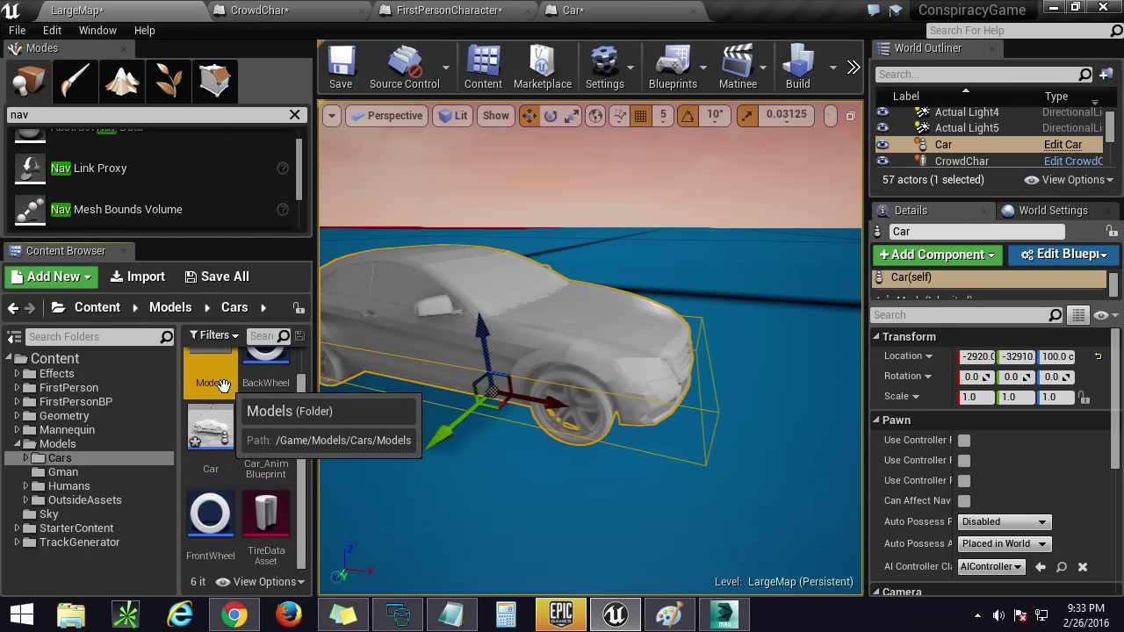
double_click(217, 373)
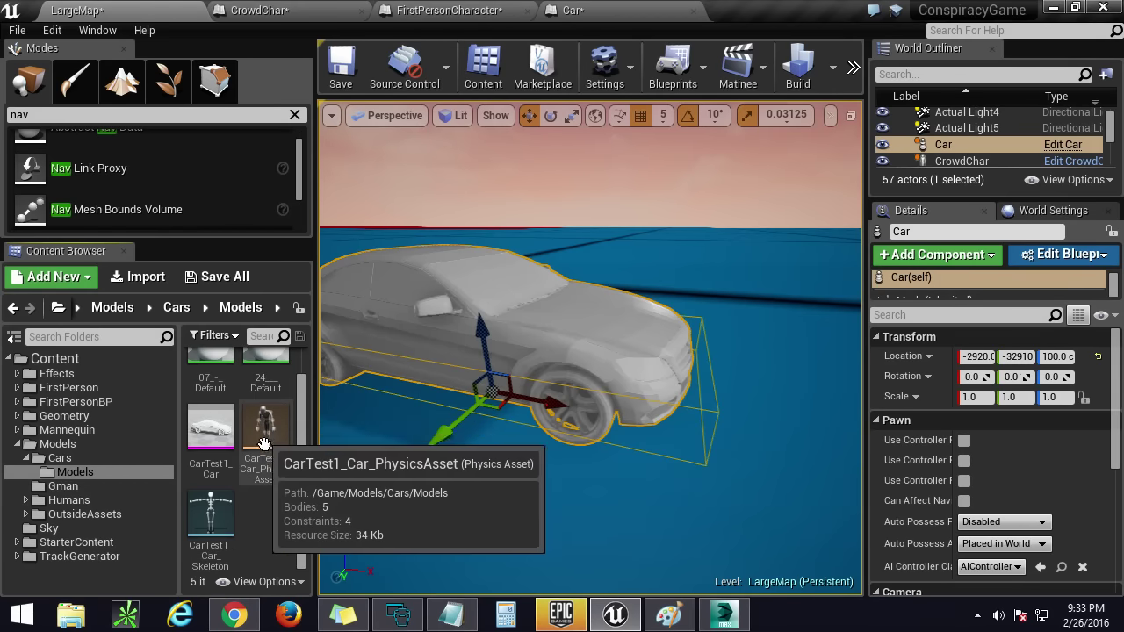
double_click(214, 474)
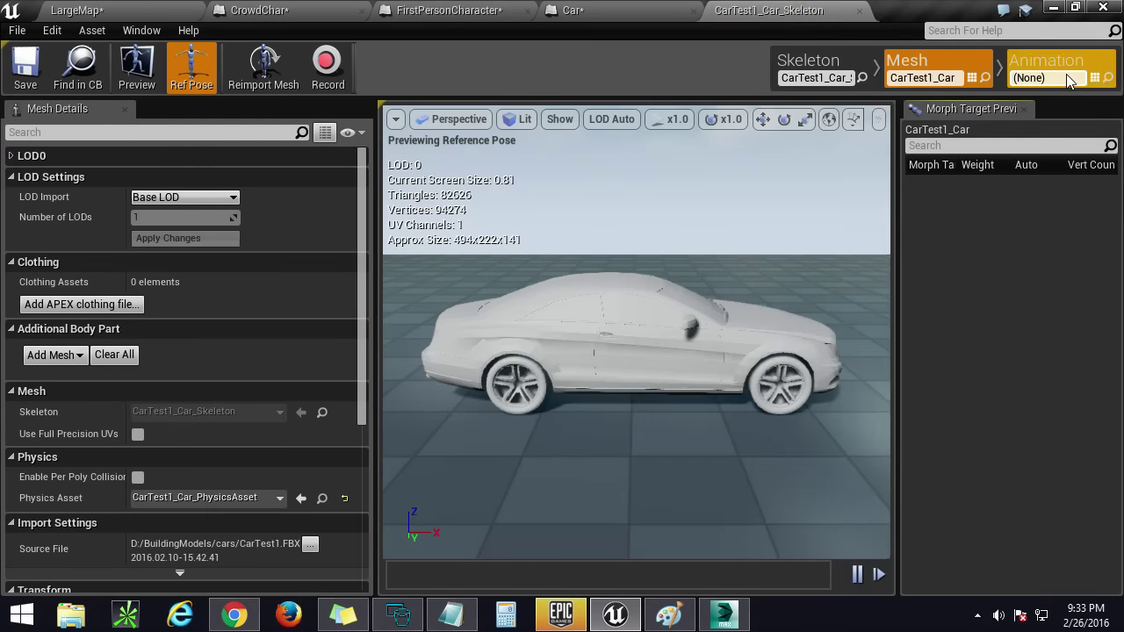
Step: Switch to the car's skeleton, select the FrontCar socket under the Car bone and view the front of the car
click(823, 79)
click(85, 208)
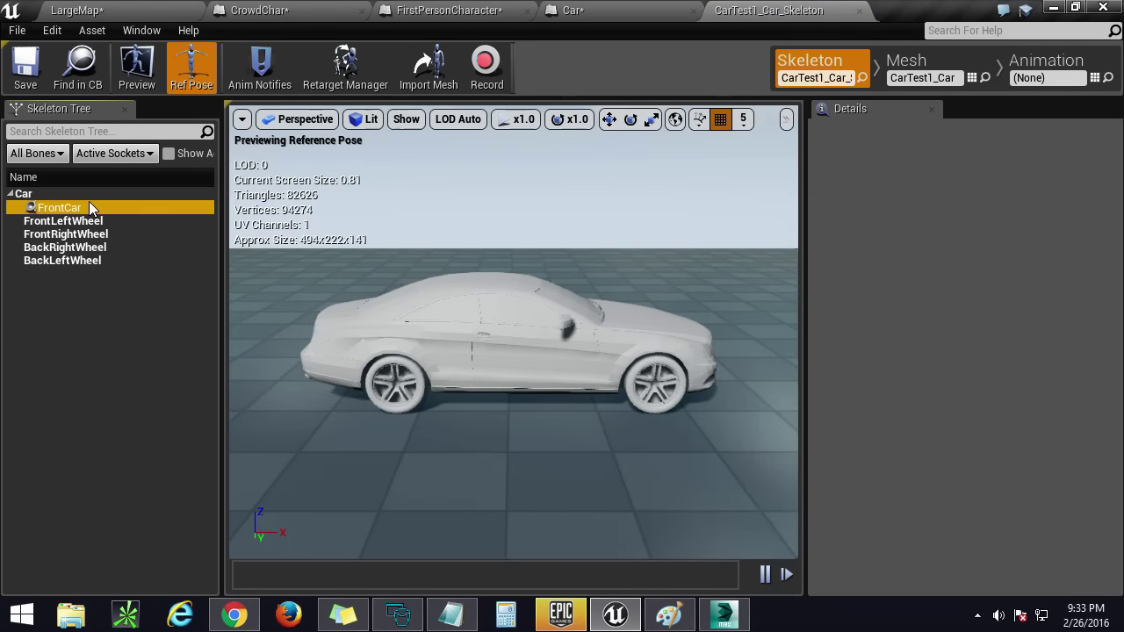
right_drag(348, 339, 307, 356)
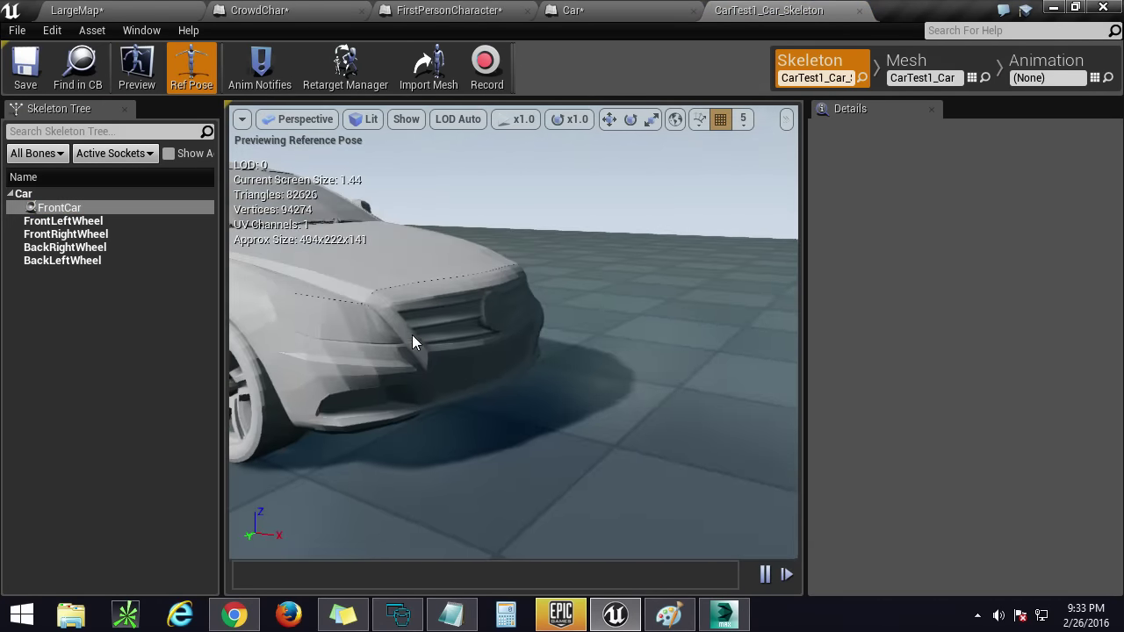
Step: Select the FrontCar socket again and examine the front of the car from several angles
right_drag(412, 334, 483, 336)
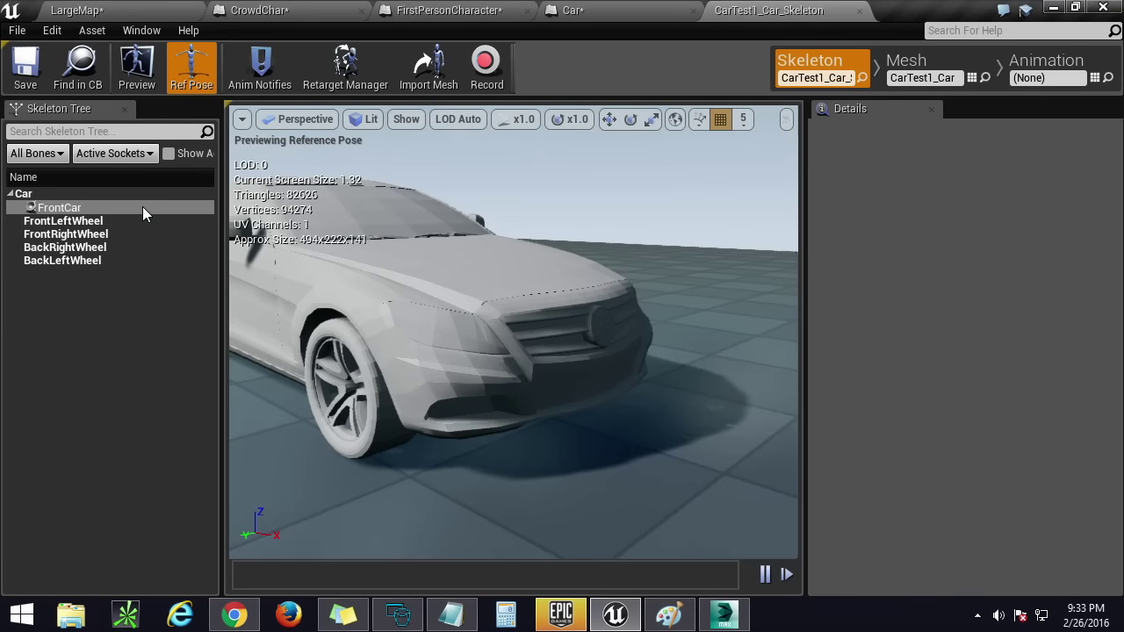
click(143, 206)
mouse_move(455, 285)
right_down()
mouse_move(518, 289)
mouse_move(474, 285)
mouse_move(457, 228)
mouse_move(509, 325)
mouse_move(457, 308)
mouse_move(469, 275)
right_up()
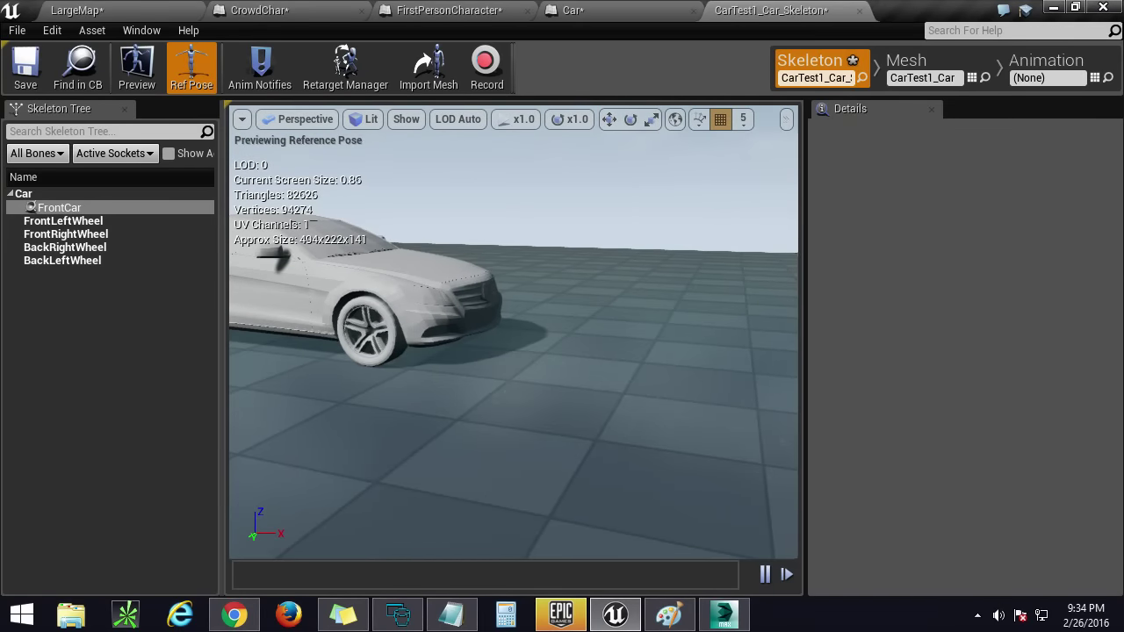
drag(496, 296, 508, 297)
right_drag(508, 296, 513, 237)
drag(515, 307, 545, 297)
Step: Compare the front hit box in the Car blueprint with the car placed in LargeMap
click(597, 9)
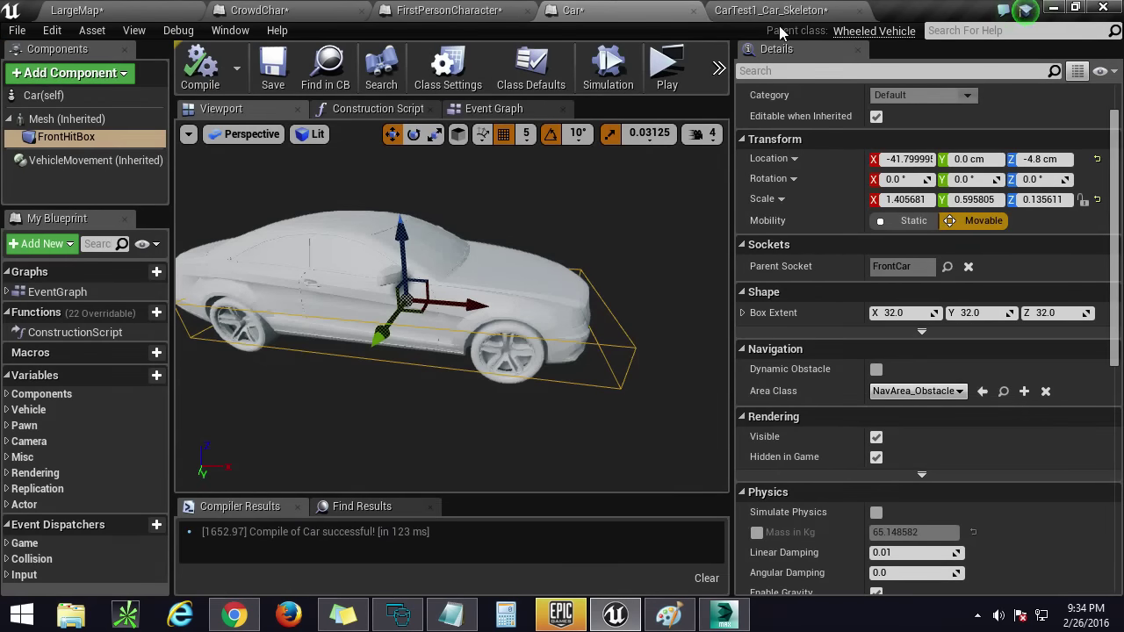
click(130, 10)
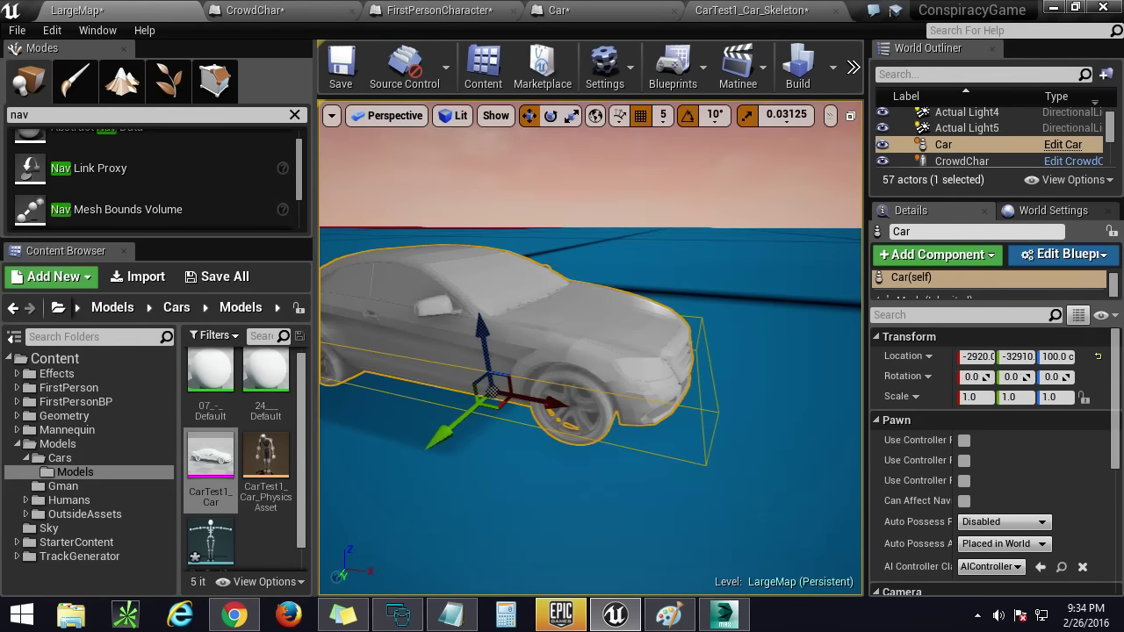
right_drag(448, 184, 479, 149)
Step: In the Car event graph, break the execution link from Set Throttle Input to Set Steering Input and compile the blueprint
click(562, 10)
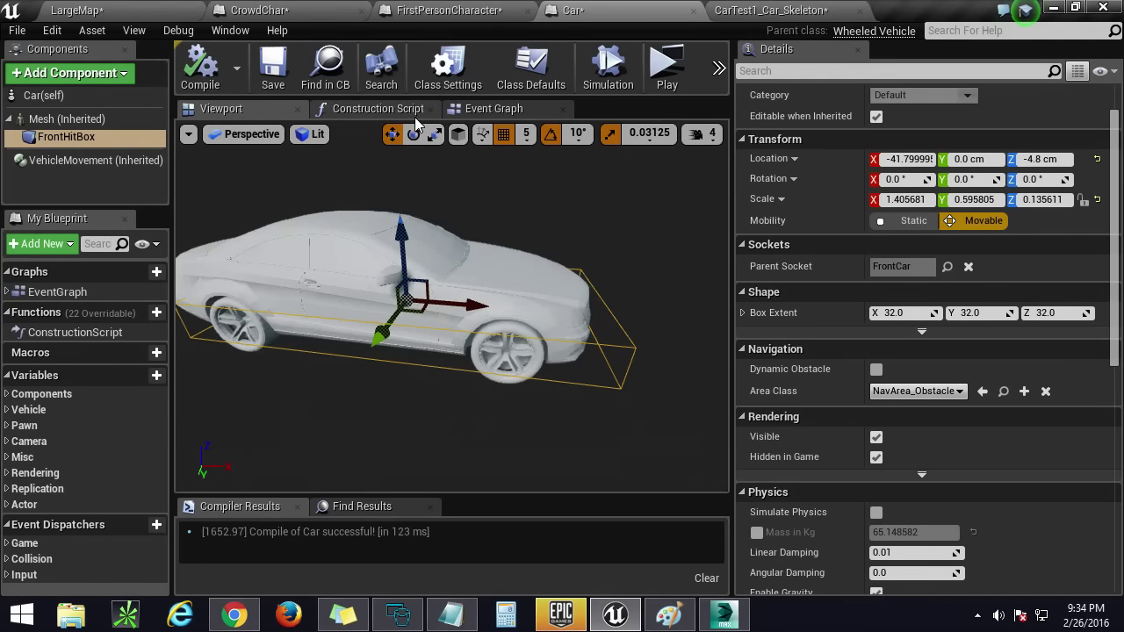
click(492, 108)
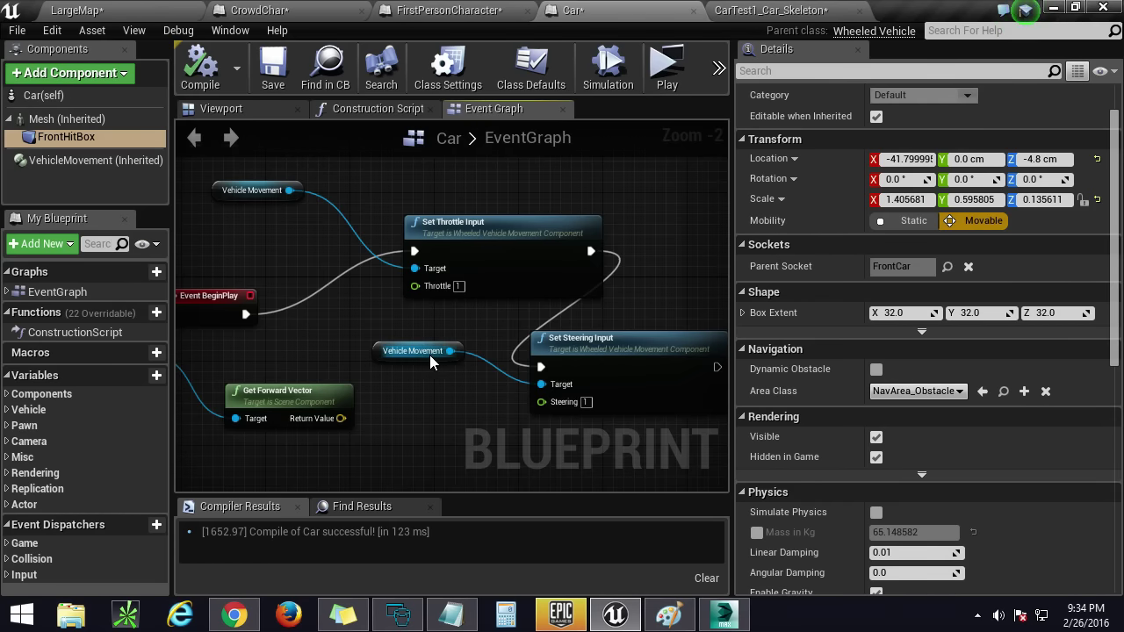
right_drag(397, 390, 463, 395)
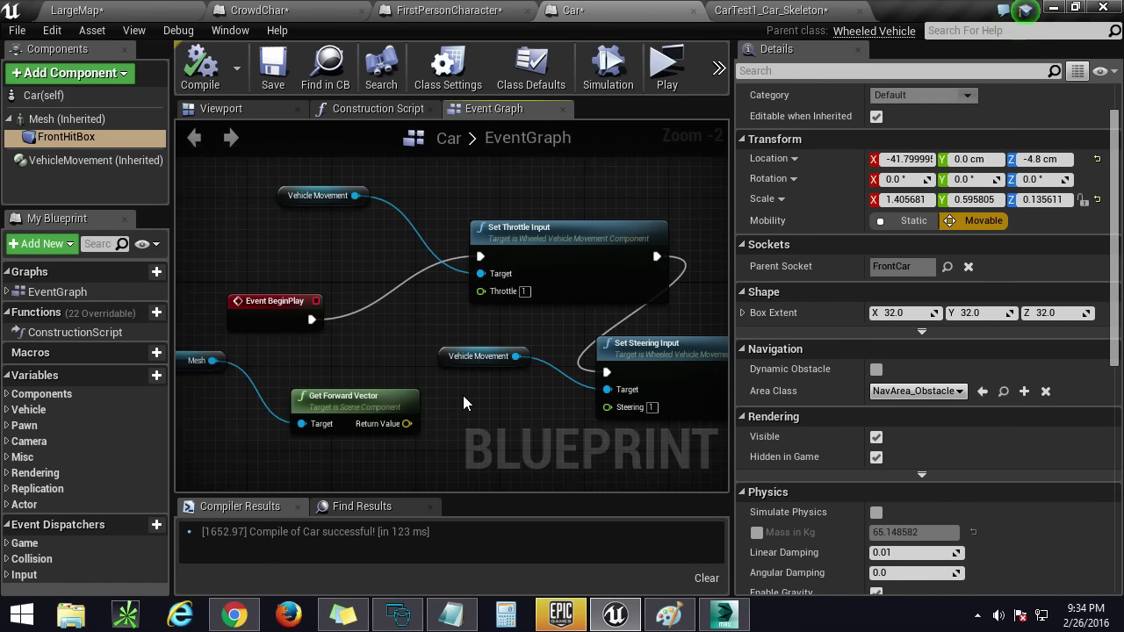
right_click(658, 261)
click(693, 277)
click(200, 71)
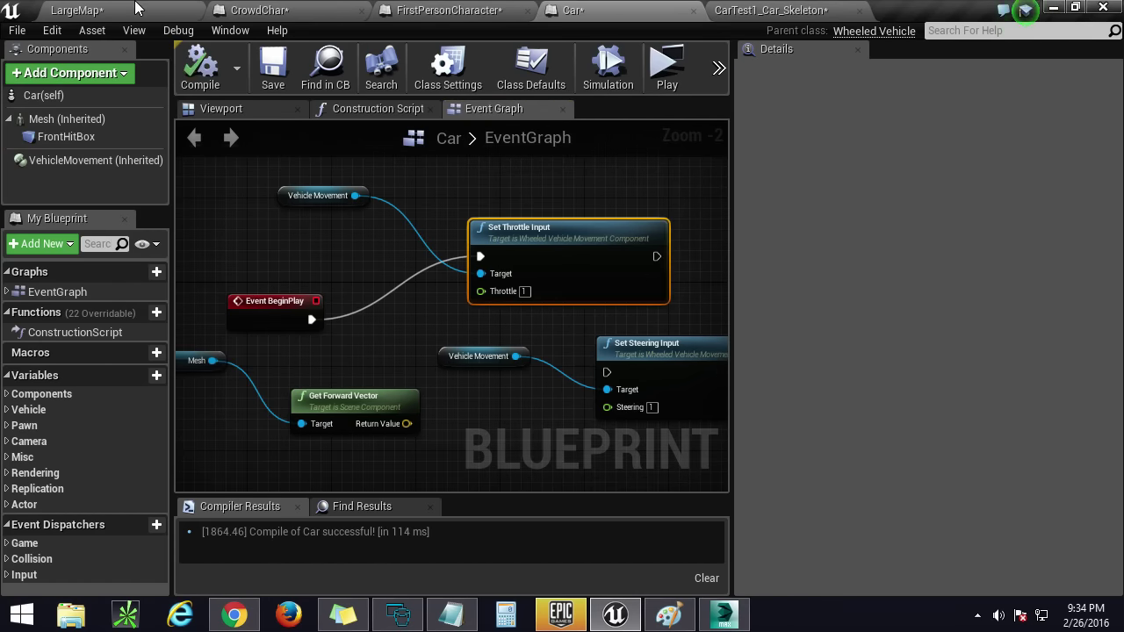
Step: Return to LargeMap, play the level beside the crowd to watch the car drive into it, and stop the session
click(136, 9)
key(w)
mouse_move(697, 249)
right_down()
mouse_move(772, 230)
mouse_move(757, 224)
mouse_move(697, 248)
right_up()
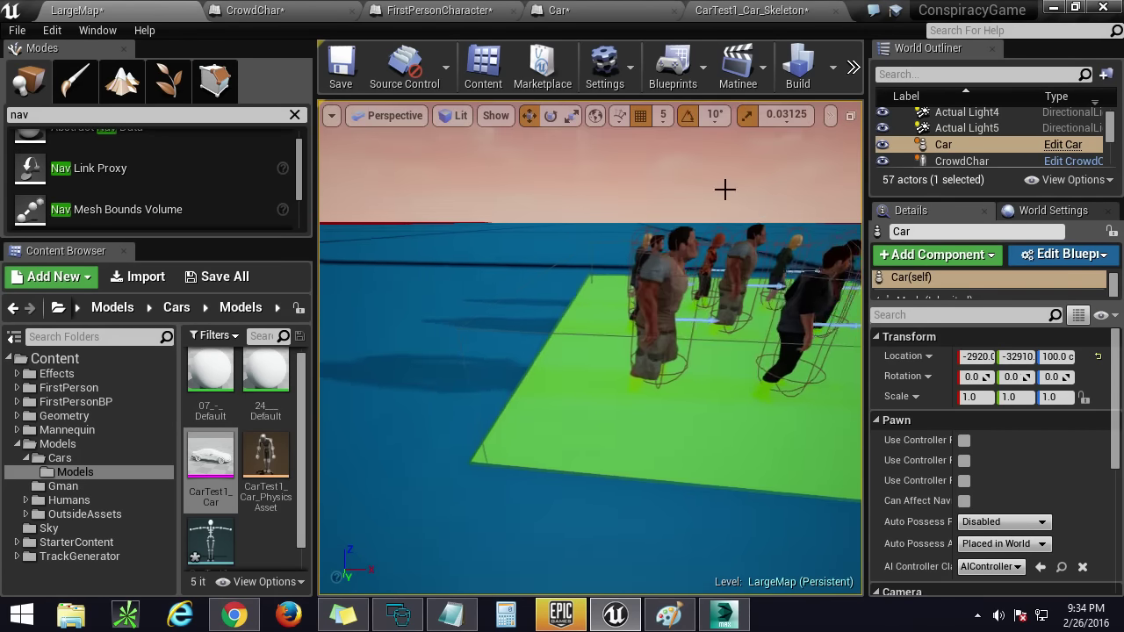
click(852, 71)
click(897, 118)
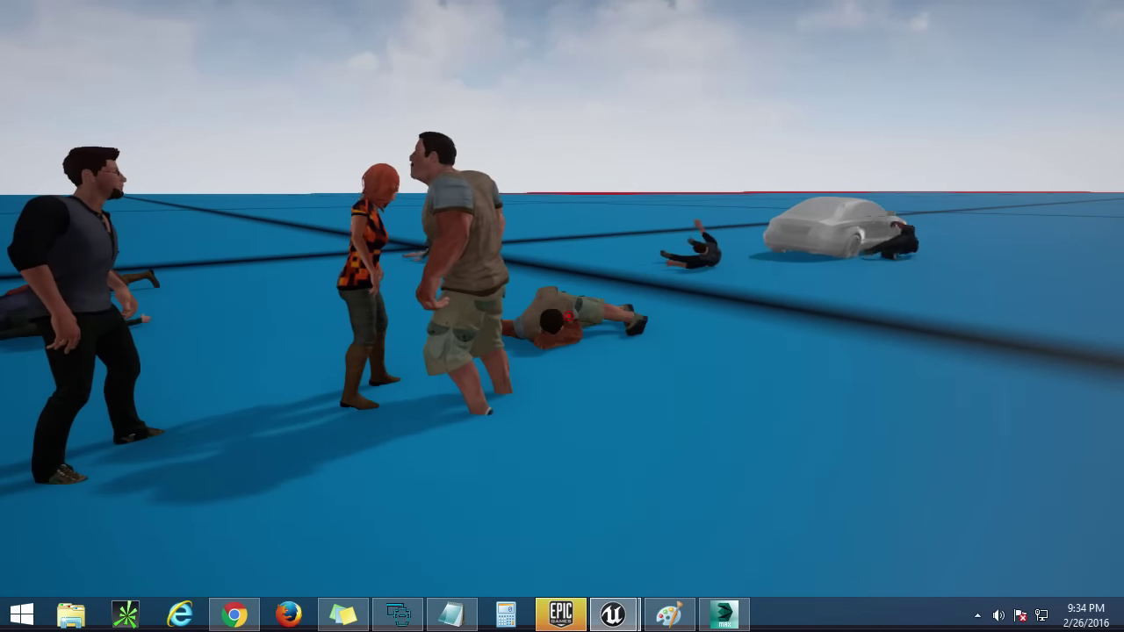
key(Escape)
Step: Play the level again from a raised viewpoint facing the crowd, watch the car's run, and stop the session
right_drag(749, 171, 834, 228)
key(s)
right_drag(737, 263, 703, 232)
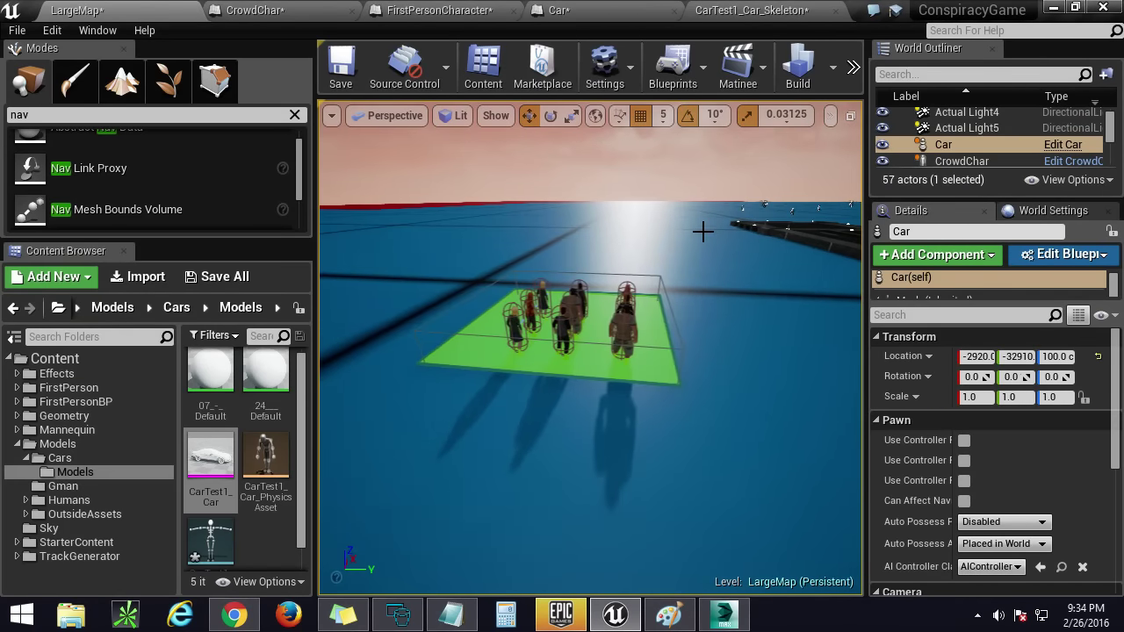
click(832, 67)
click(851, 70)
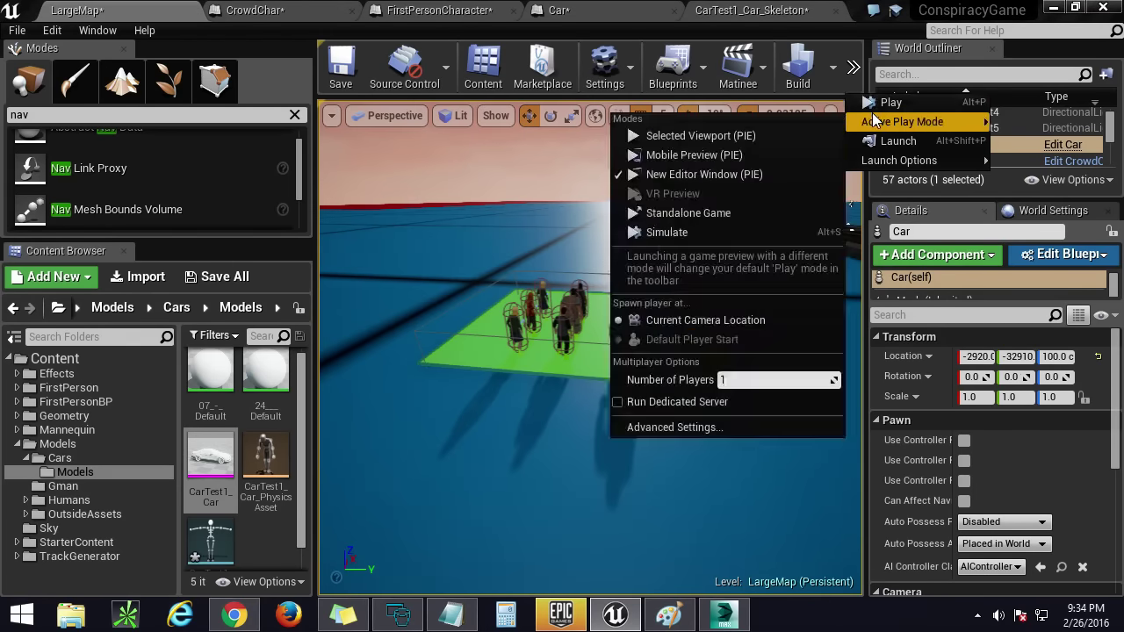
click(900, 97)
key(d)
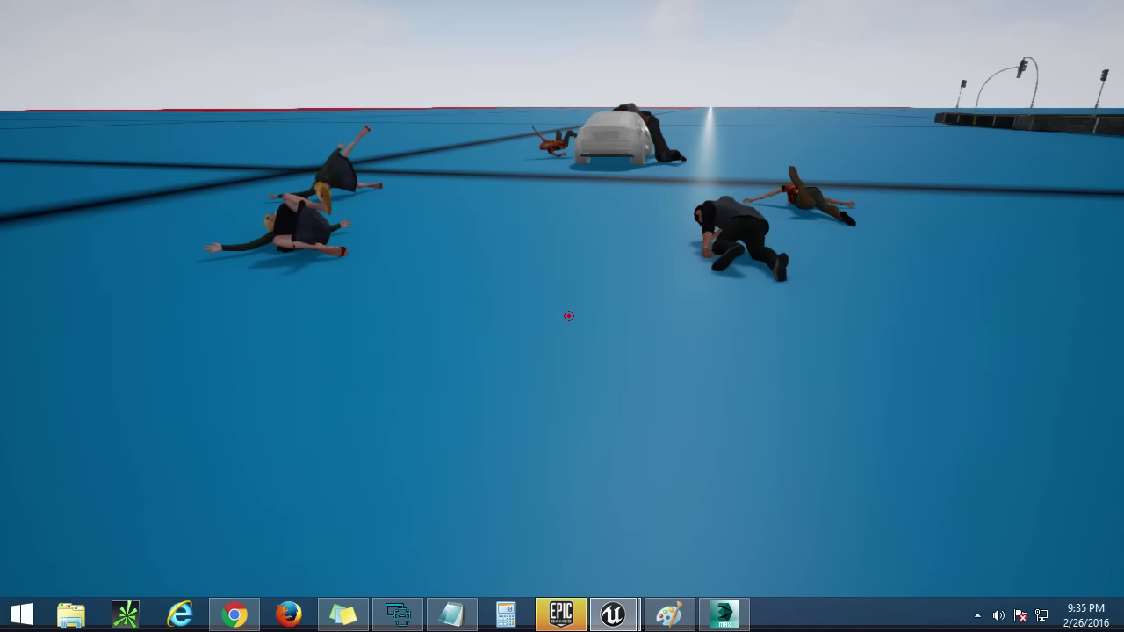
key(Escape)
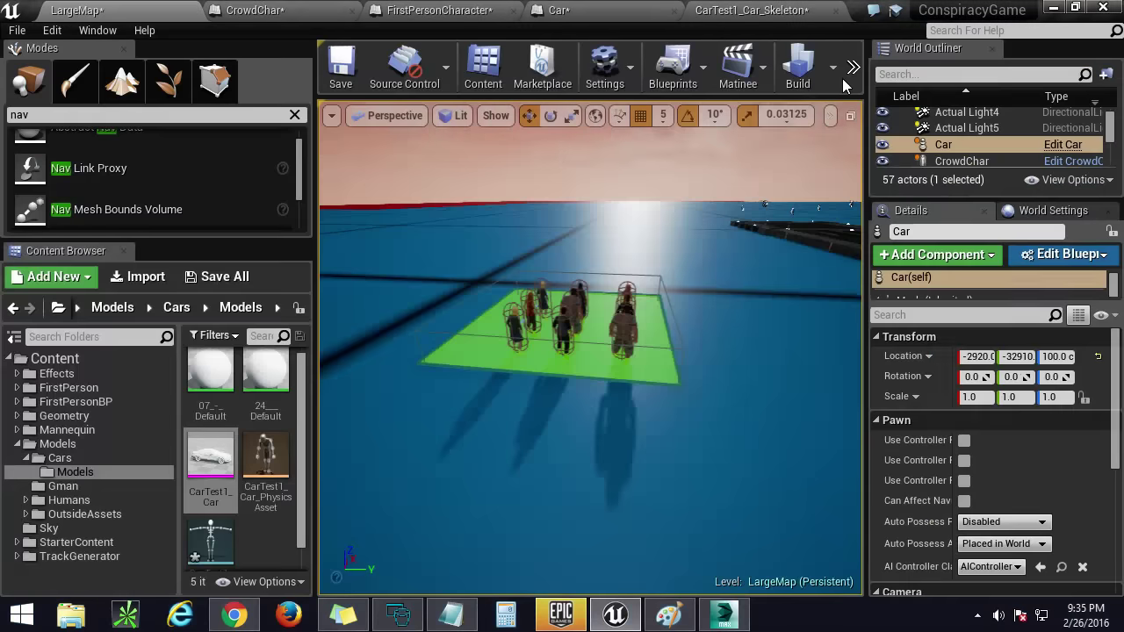
Step: Select the row of three crowd characters containing CrowdChar4 and move it outward to Y -33160
right_drag(590, 347, 619, 413)
key(s)
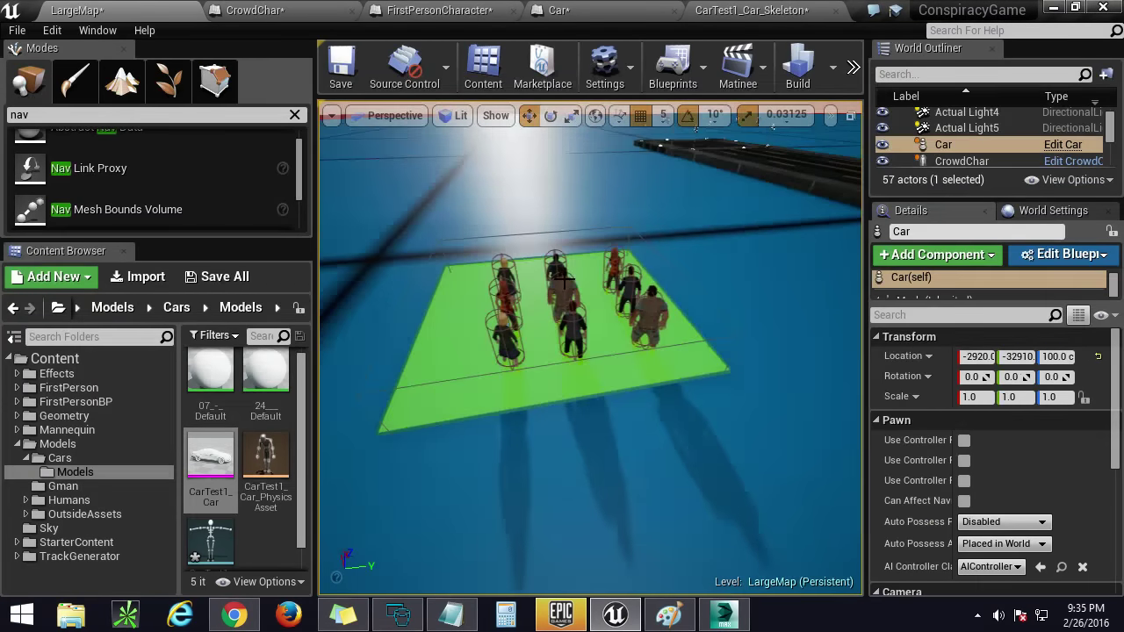
click(507, 316)
right_drag(509, 302, 338, 299)
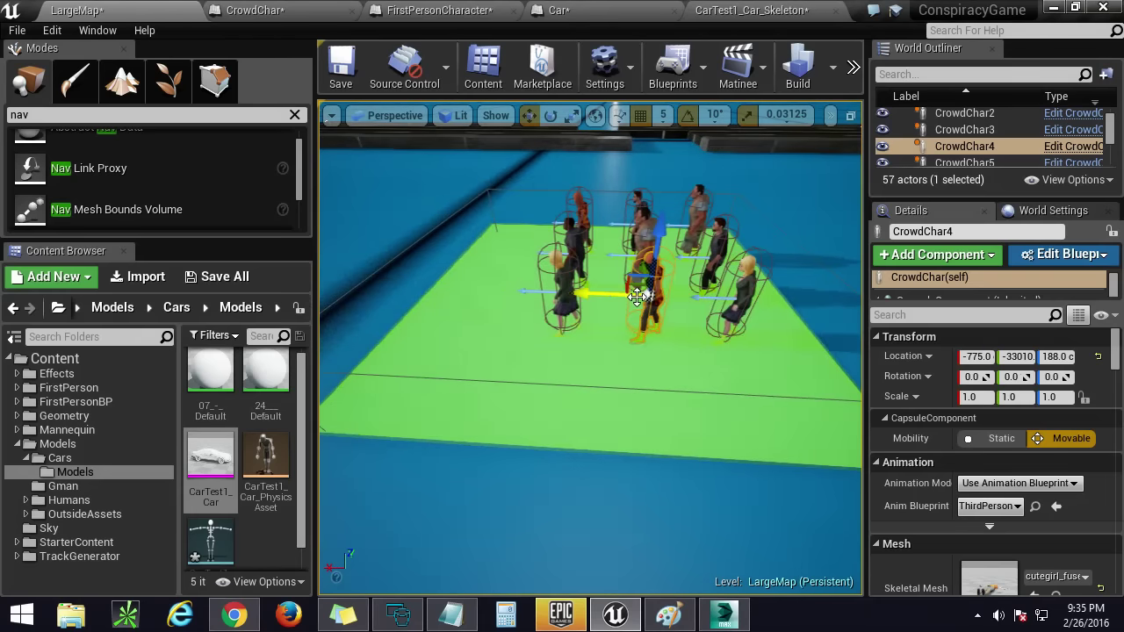
ctrl+click(569, 295)
ctrl+click(740, 292)
right_drag(682, 275, 672, 258)
drag(620, 252, 652, 269)
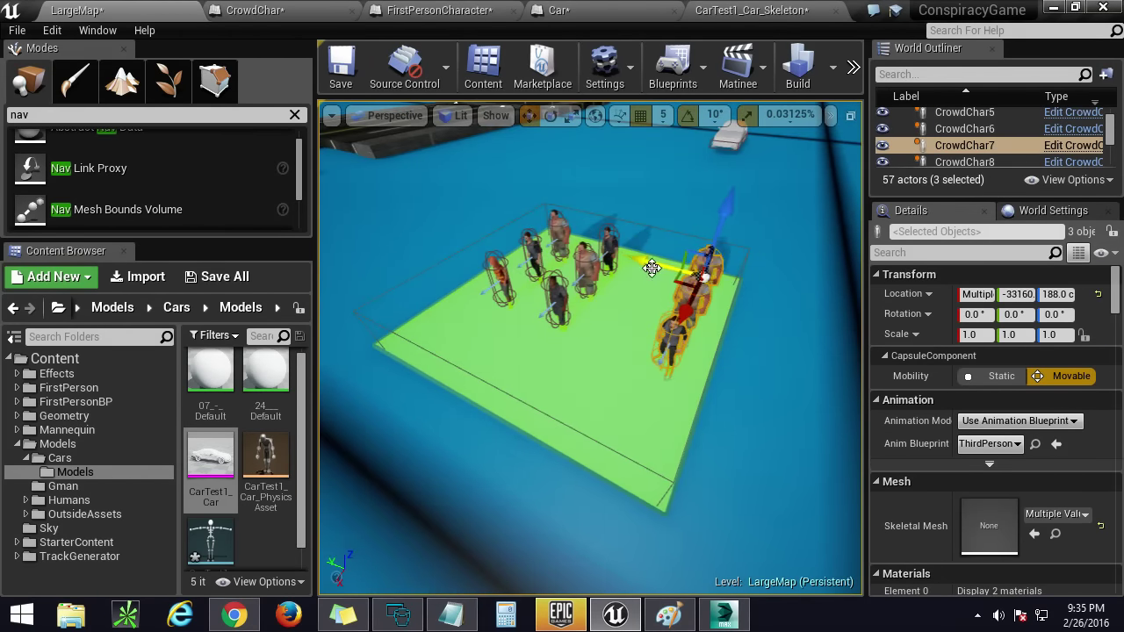
Step: Select the opposite row of three crowd characters, including CrowdChar6 and CrowdChar3, and move it outward to Y -32585
right_drag(586, 275, 557, 293)
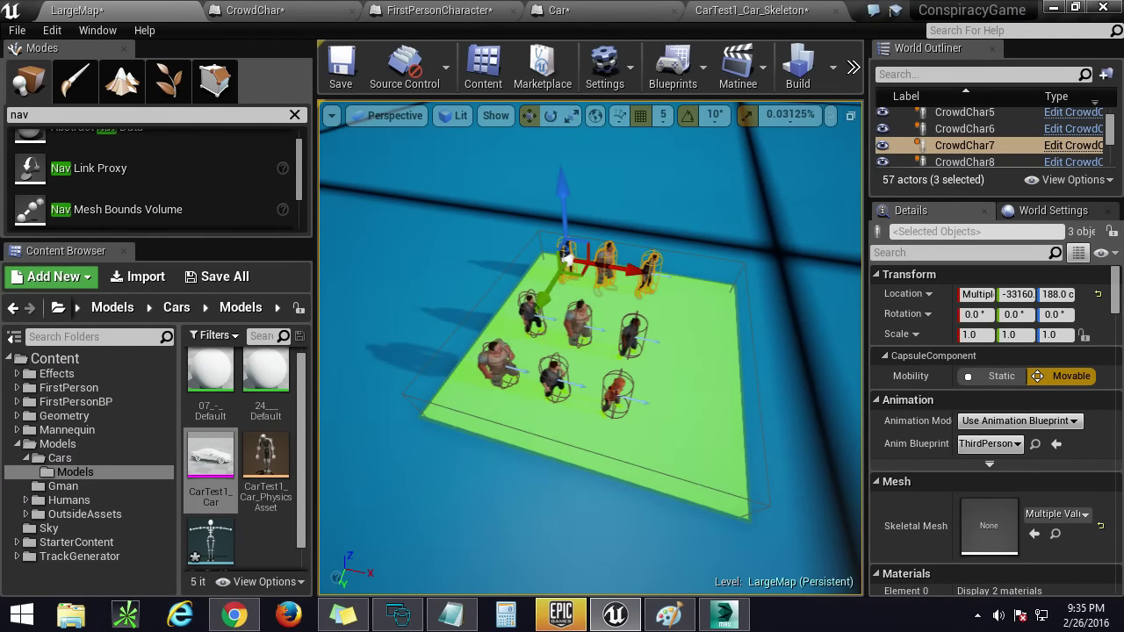
click(496, 361)
ctrl+click(551, 371)
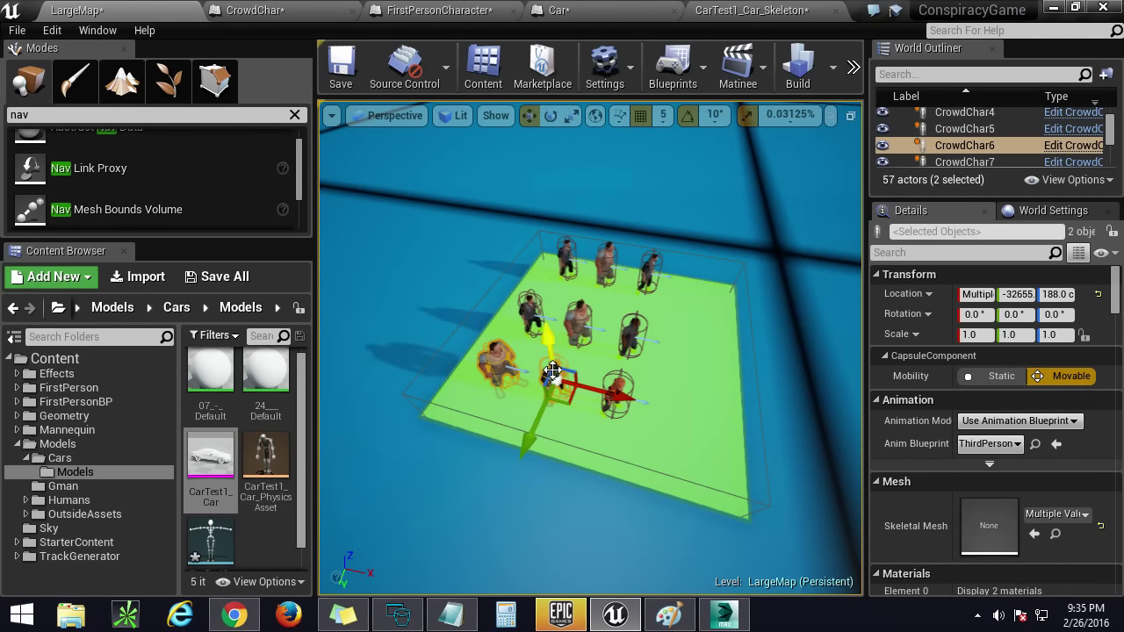
ctrl+click(608, 390)
drag(597, 439, 597, 496)
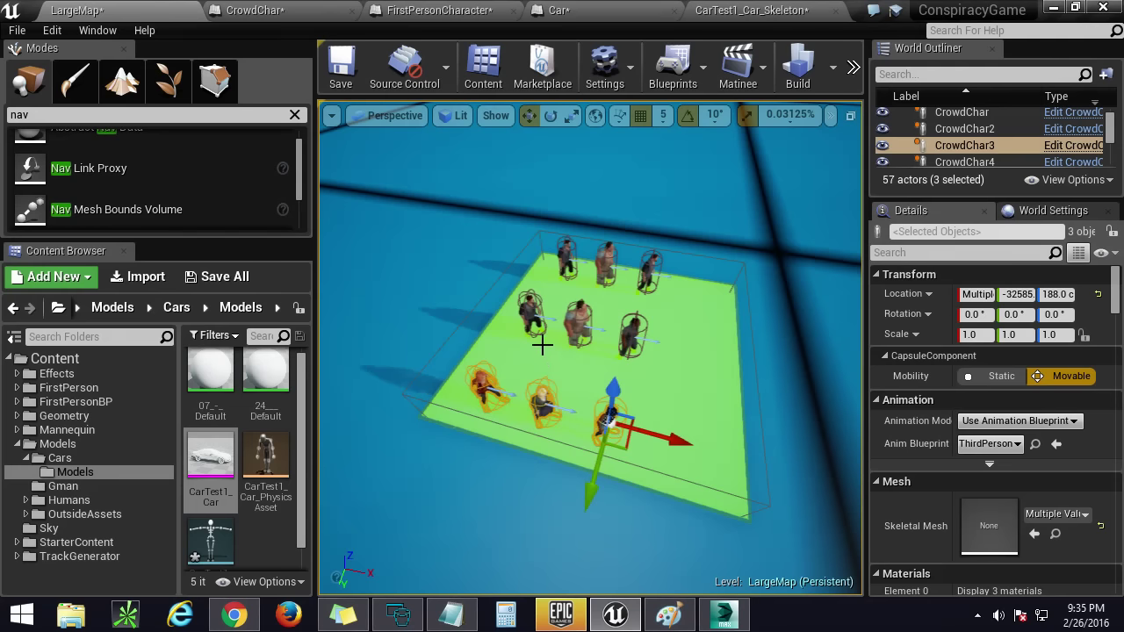
Step: Select only CrowdChar, CrowdChar2 and CrowdChar3 and move this column along the X axis to -390
ctrl+click(630, 337)
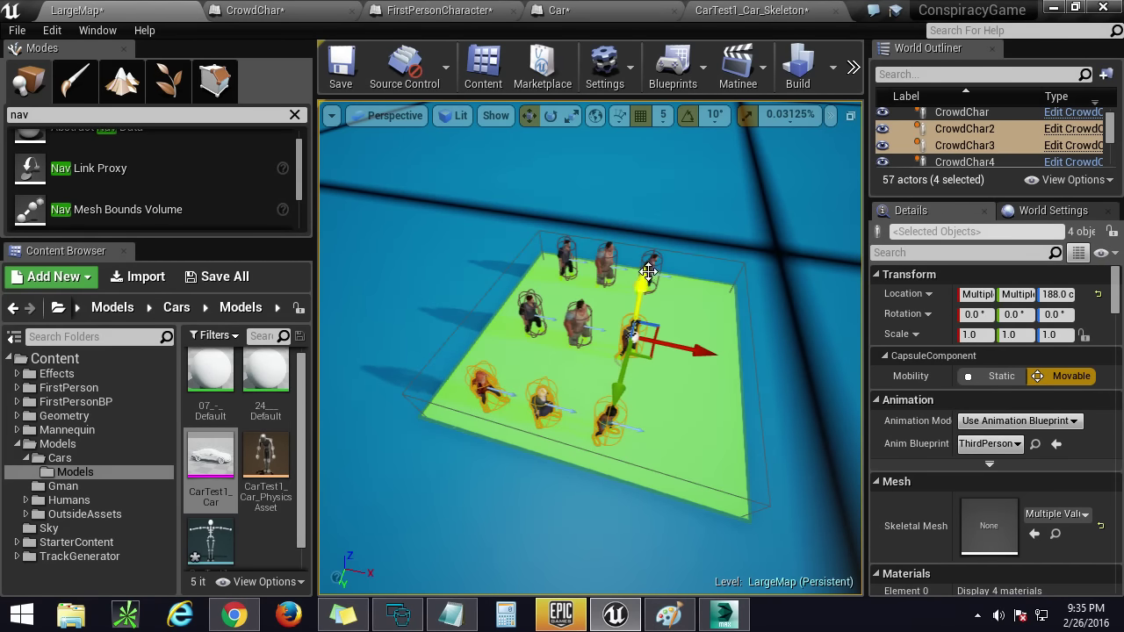
ctrl+click(646, 271)
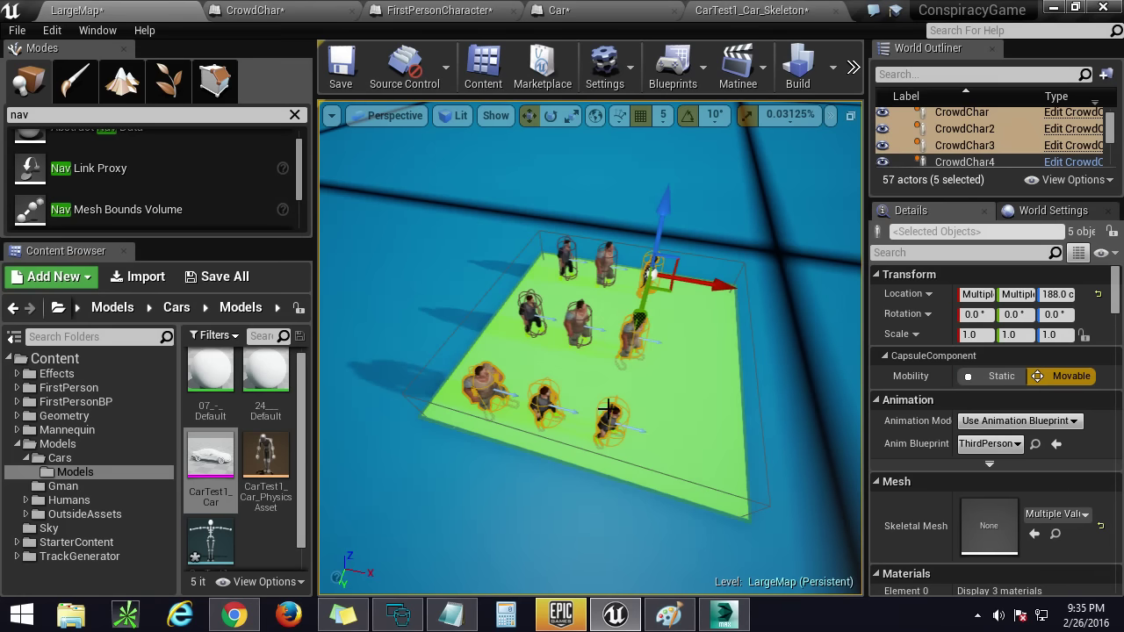
click(611, 418)
ctrl+click(633, 338)
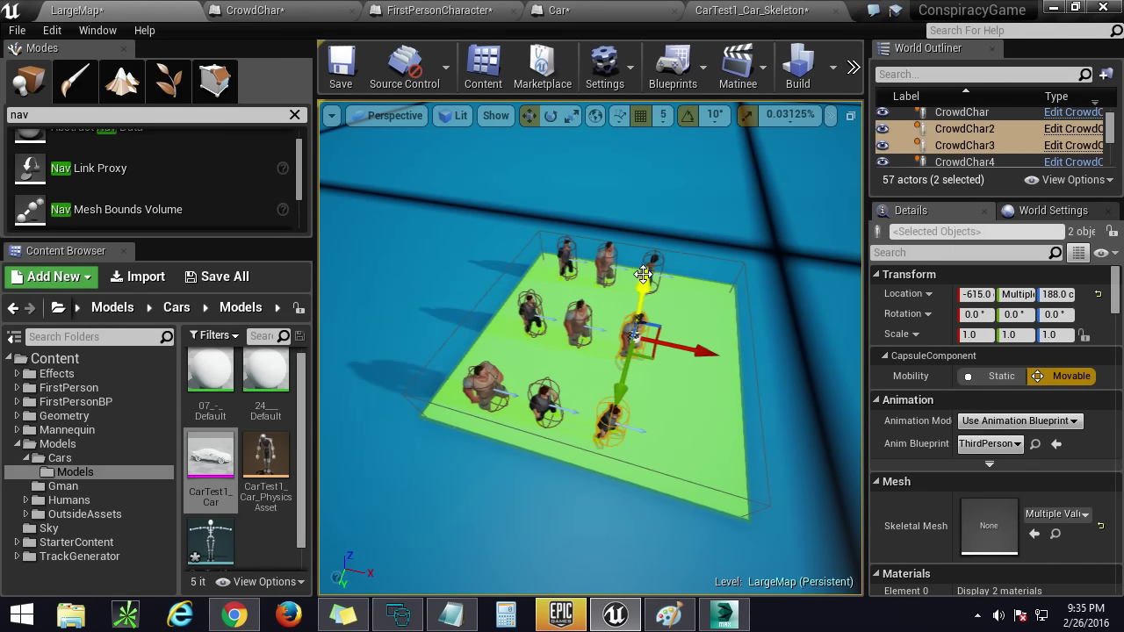
ctrl+click(649, 271)
drag(683, 288, 759, 293)
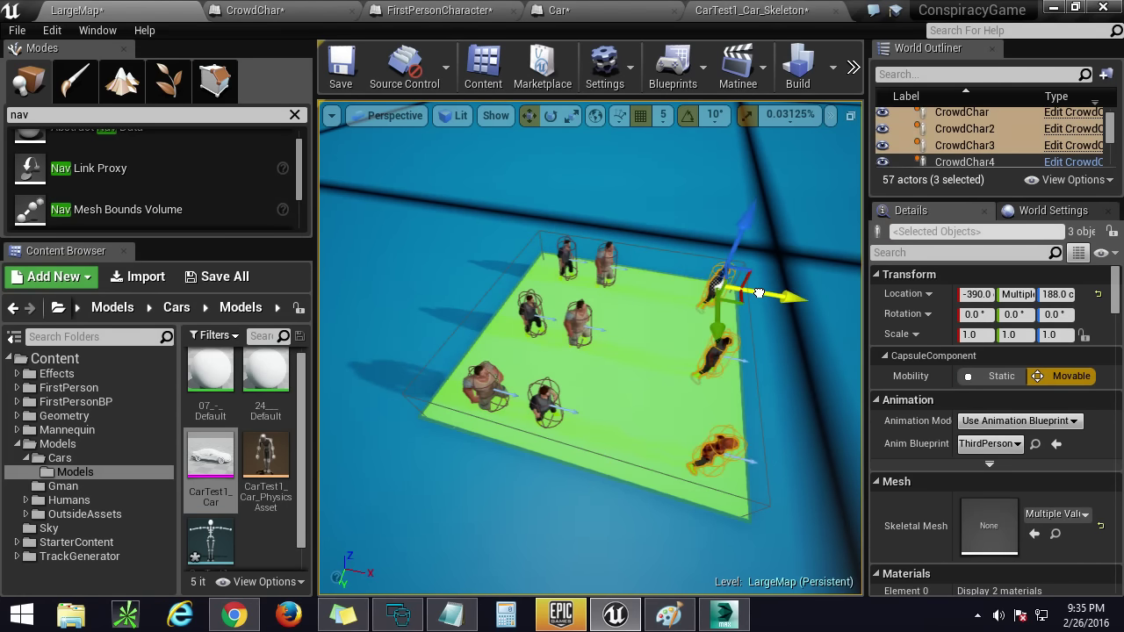
Step: Select CrowdChar4, CrowdChar5 and CrowdChar6 and move this middle column along X toward the center of the green nav area
click(546, 397)
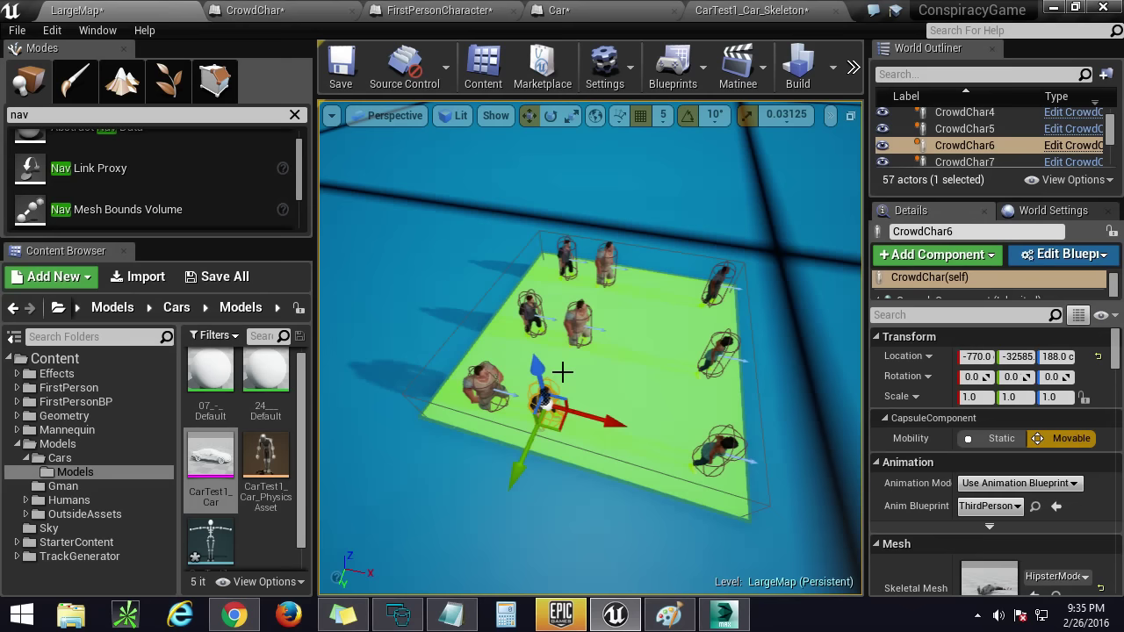
ctrl+click(577, 326)
ctrl+click(609, 259)
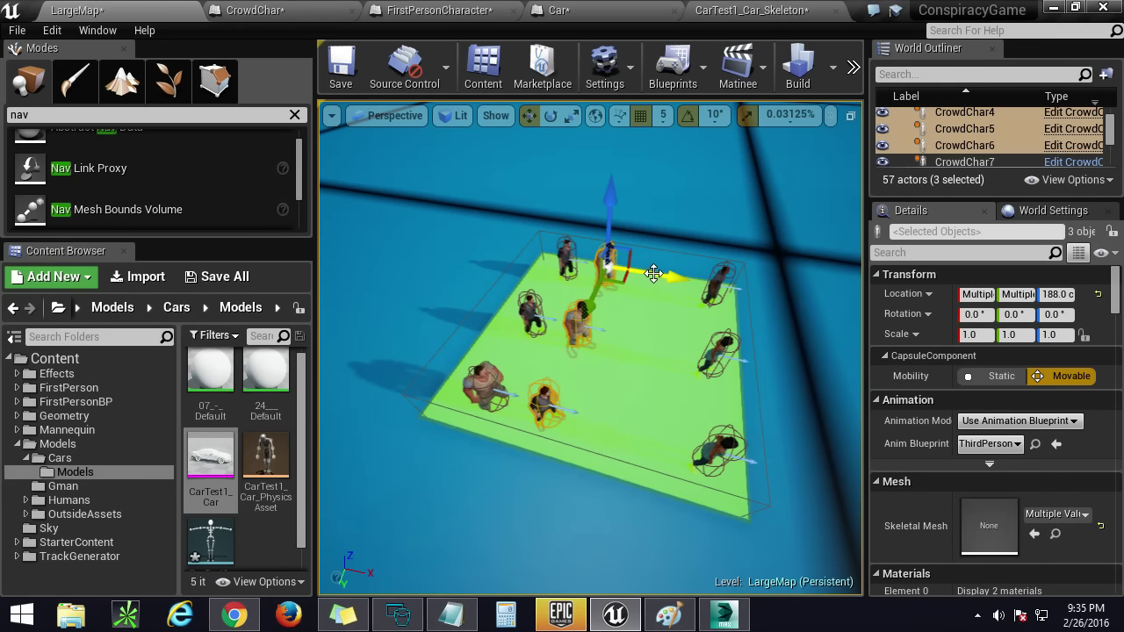
drag(653, 273, 672, 284)
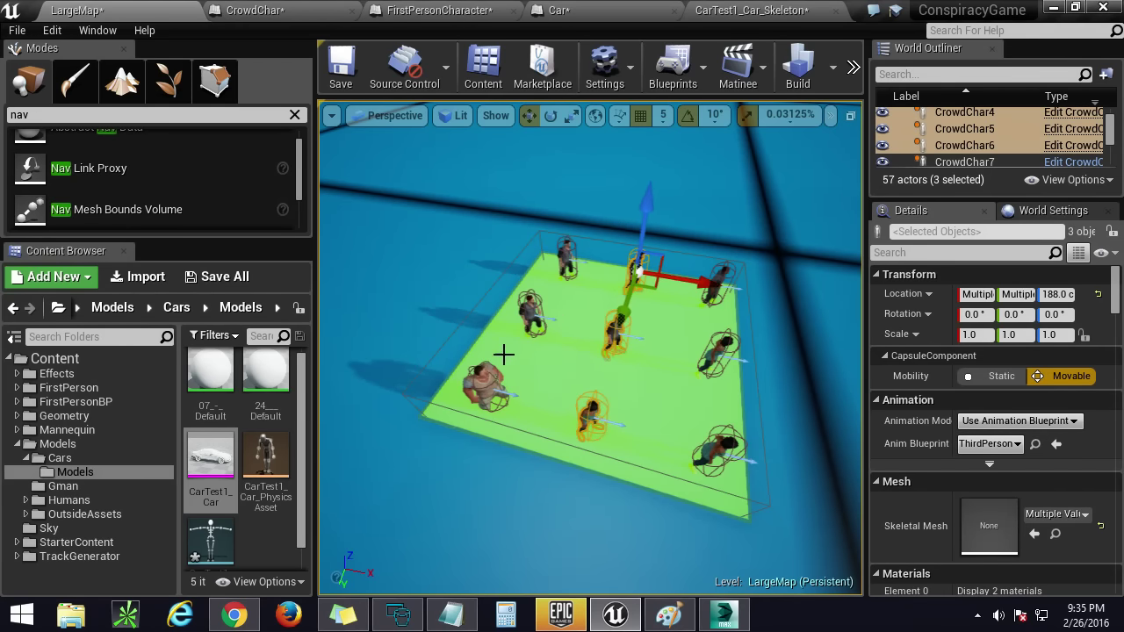
Step: Play the level with the spread-out crowd, follow the car as it hits the characters, and stop the session
right_drag(504, 273, 491, 266)
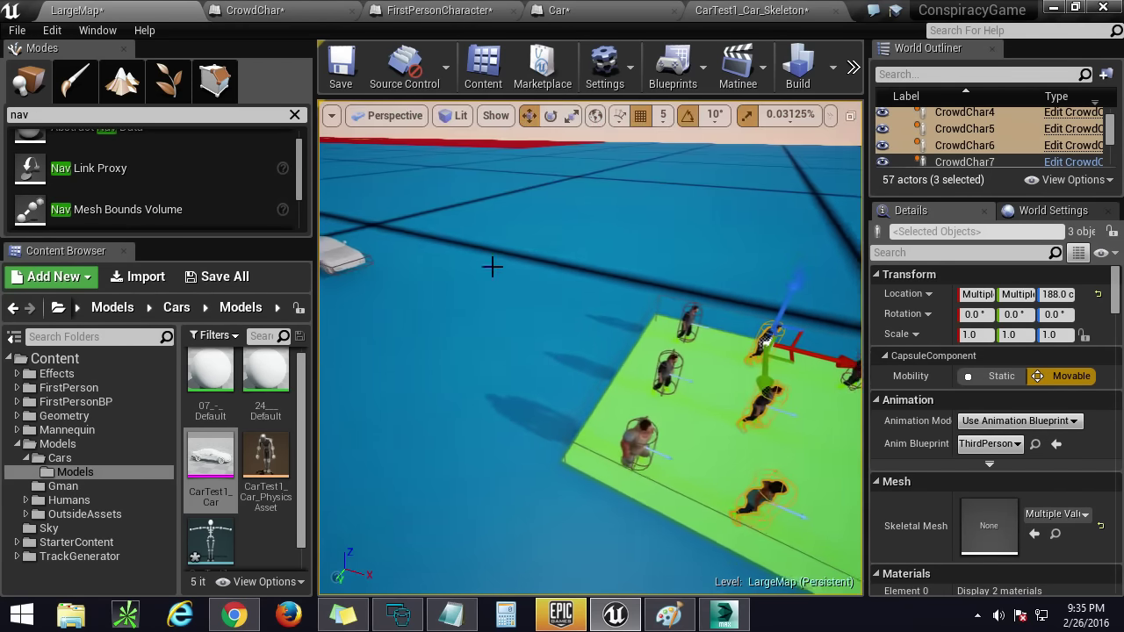
click(835, 77)
click(853, 70)
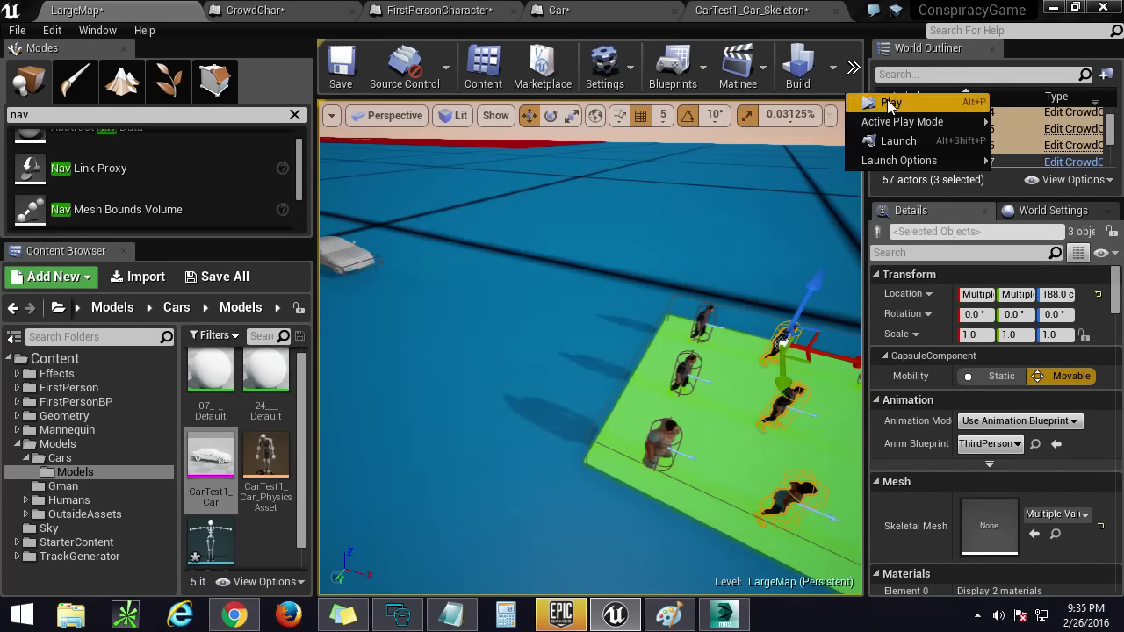
click(885, 104)
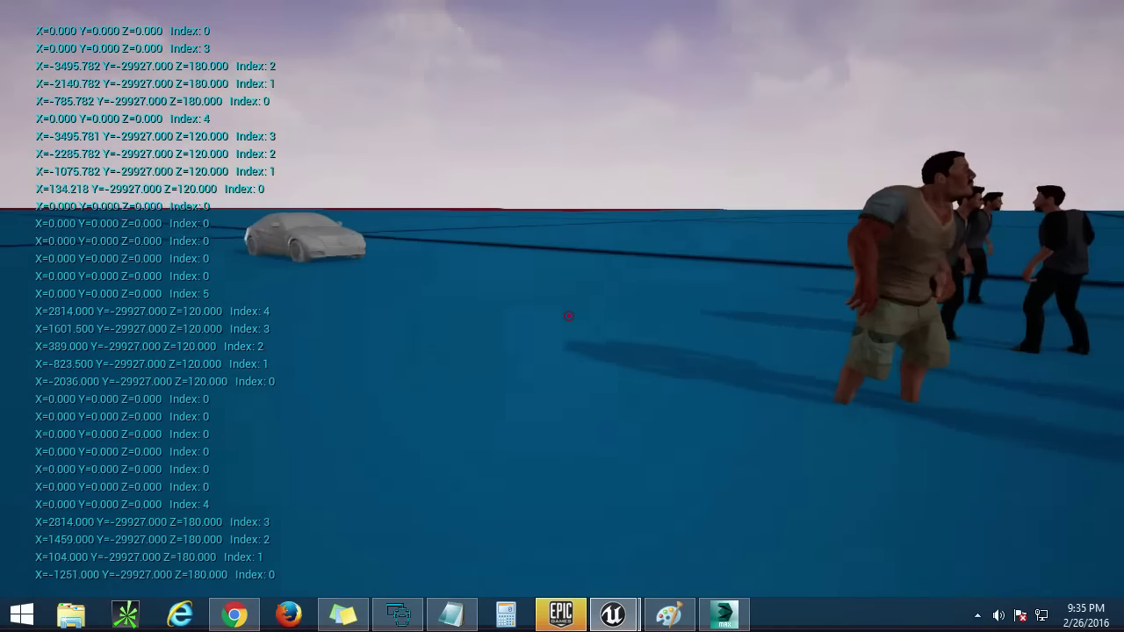
key(w)
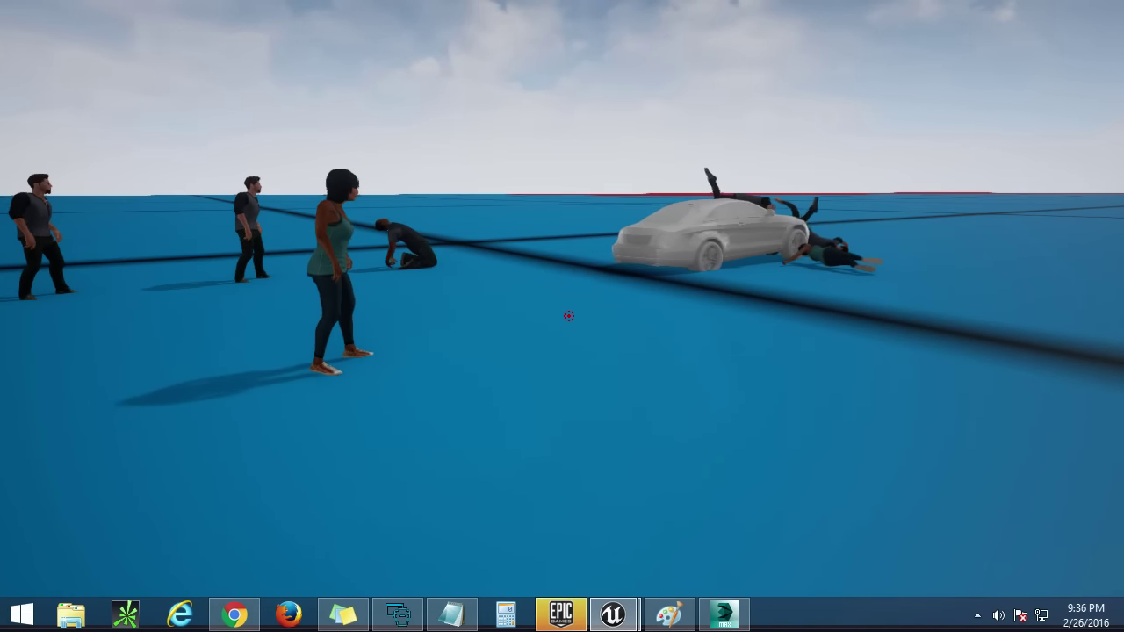
key(w)
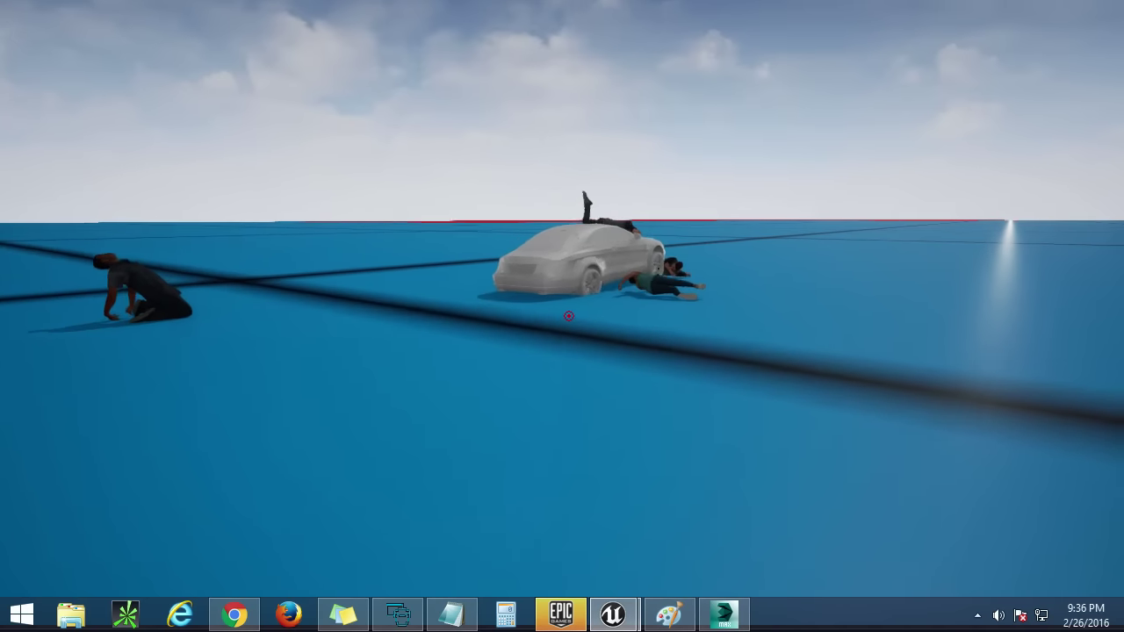
key(w)
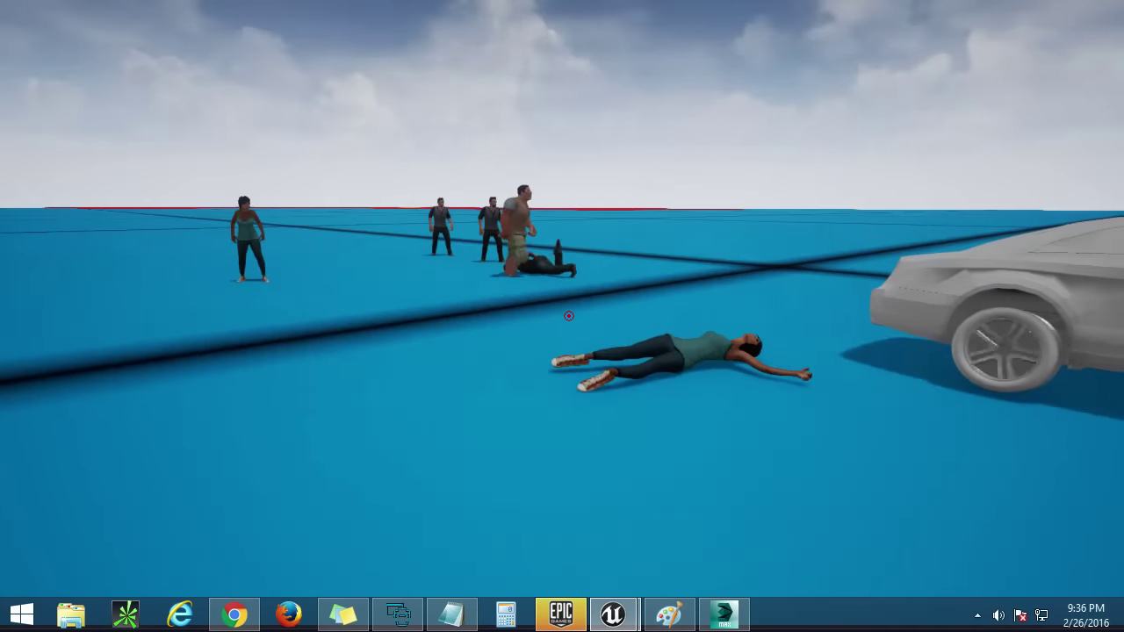
key(Escape)
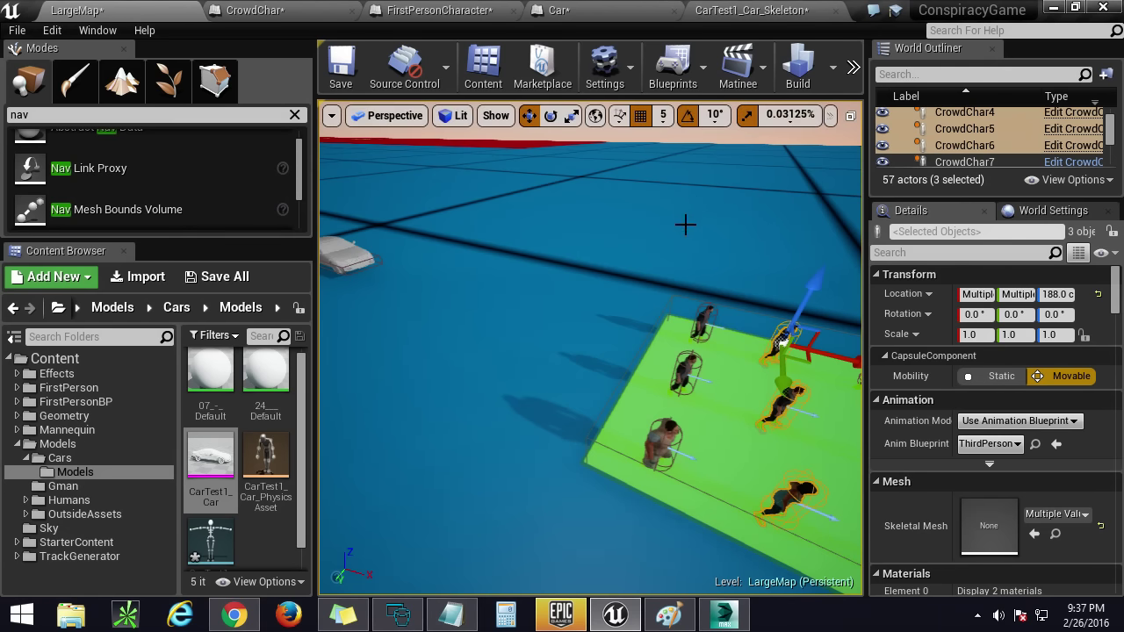
Step: Look over the road sections in LargeMap with the car and crowd area behind them
right_drag(685, 223, 786, 122)
key(w)
key(w)
right_drag(630, 146, 615, 246)
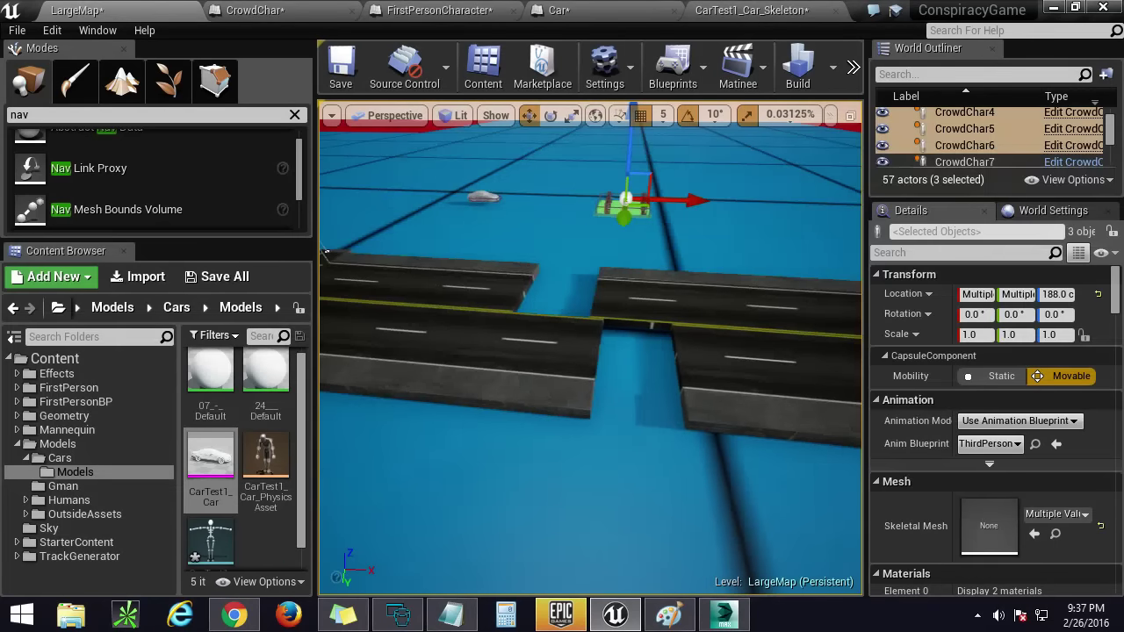
Step: Select the grouped road section with its intersection and move it along the X axis against the neighbouring near-side road section
click(531, 381)
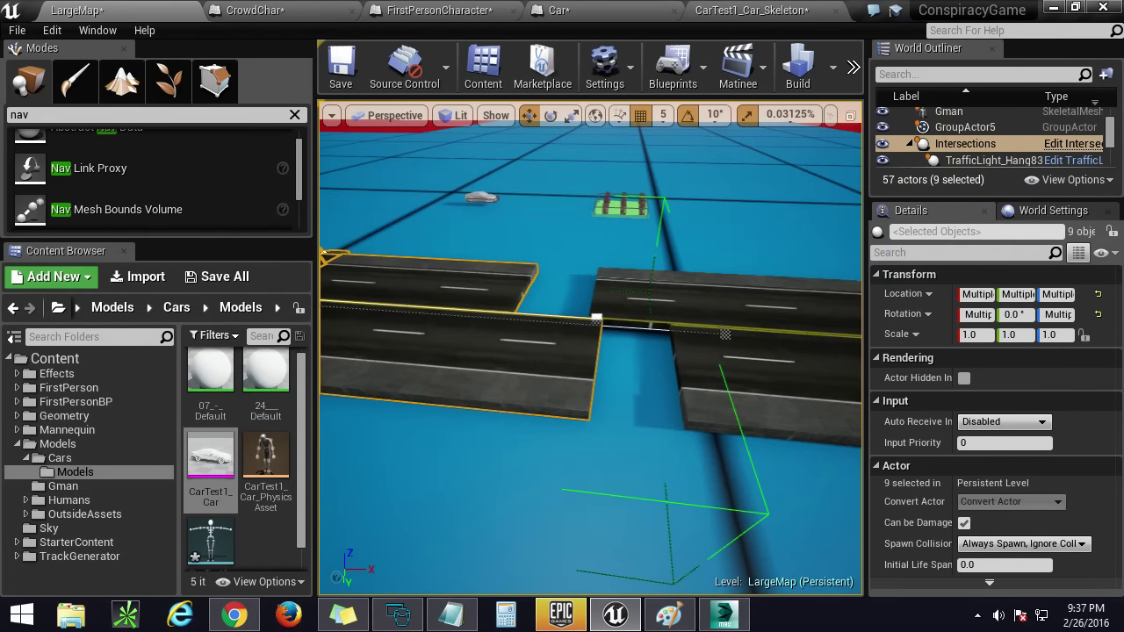
drag(752, 333, 841, 334)
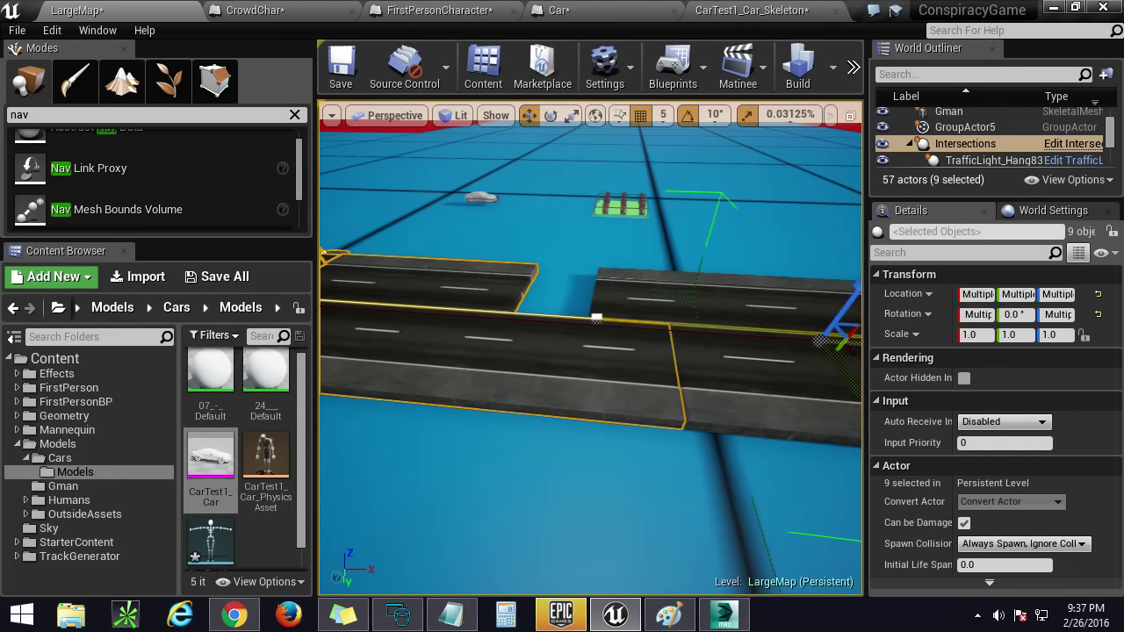
right_drag(590, 347, 757, 310)
key(s)
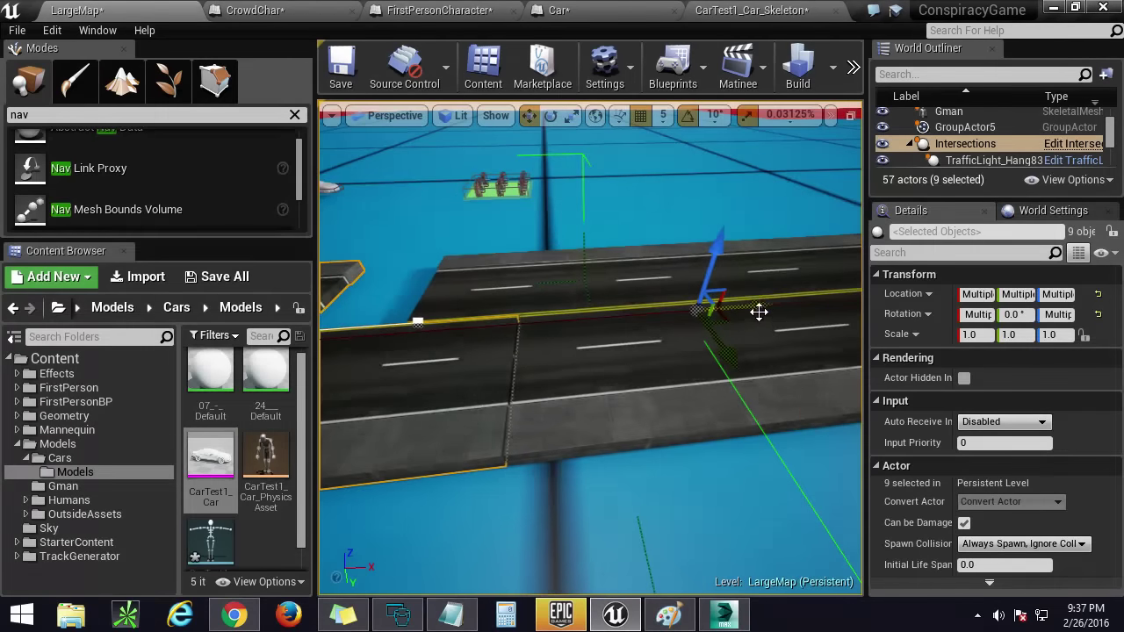
drag(757, 310, 761, 309)
key(w)
right_drag(763, 308, 668, 352)
key(s)
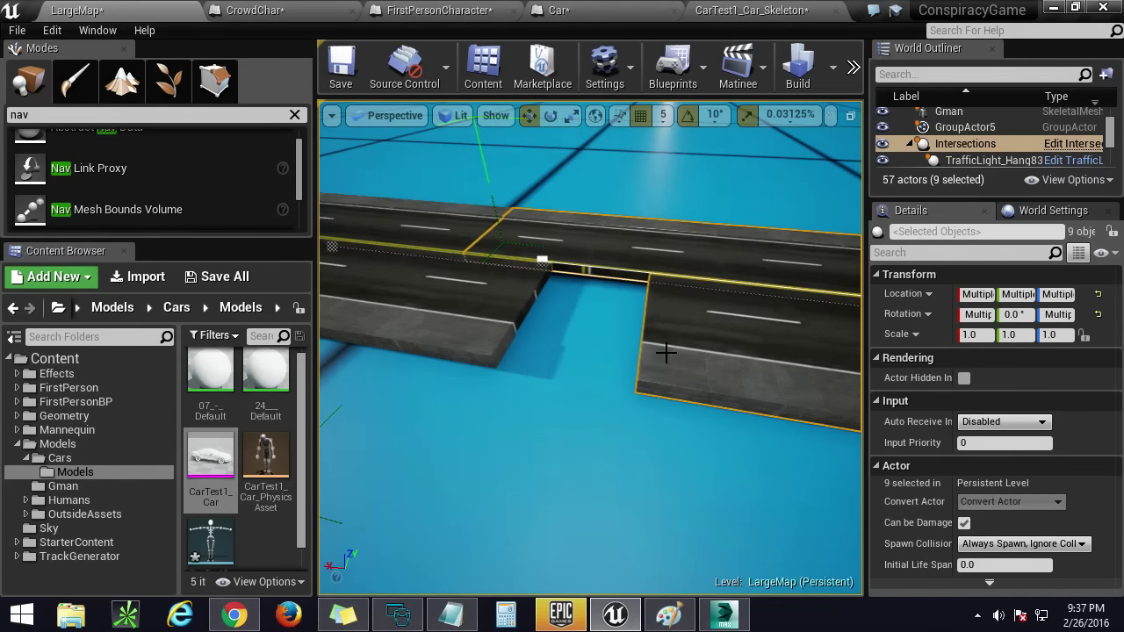
Step: Try to shift the grouped road section slightly along the road, and undo that move
right_drag(573, 326, 549, 326)
key(a)
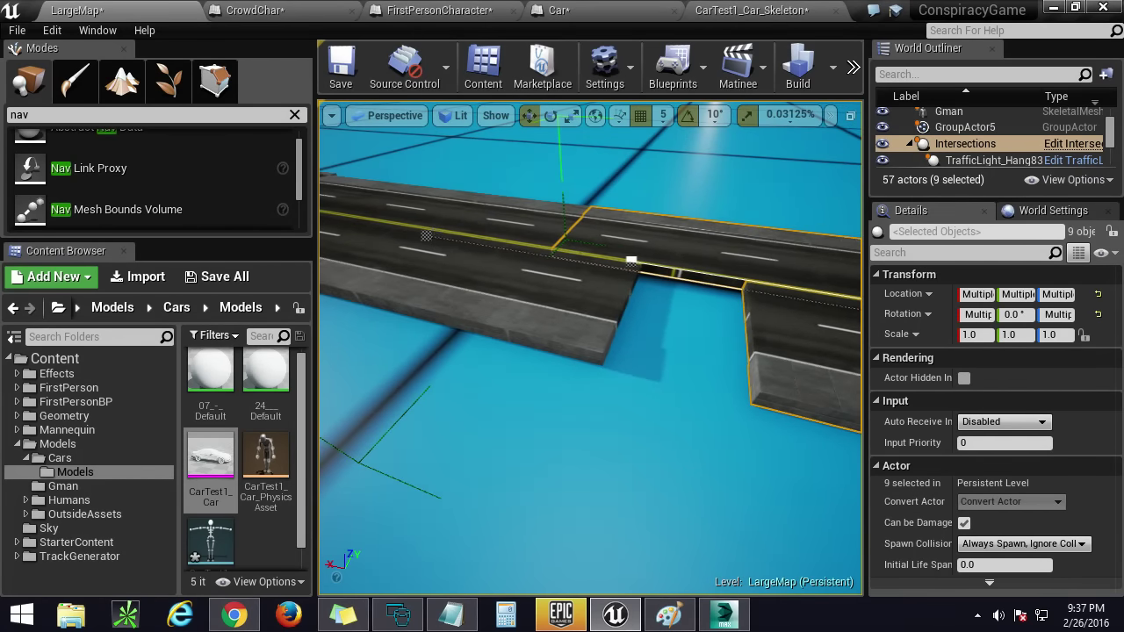
click(426, 235)
mouse_move(386, 223)
mouse_down()
mouse_move(350, 208)
mouse_move(427, 242)
mouse_move(395, 228)
mouse_up()
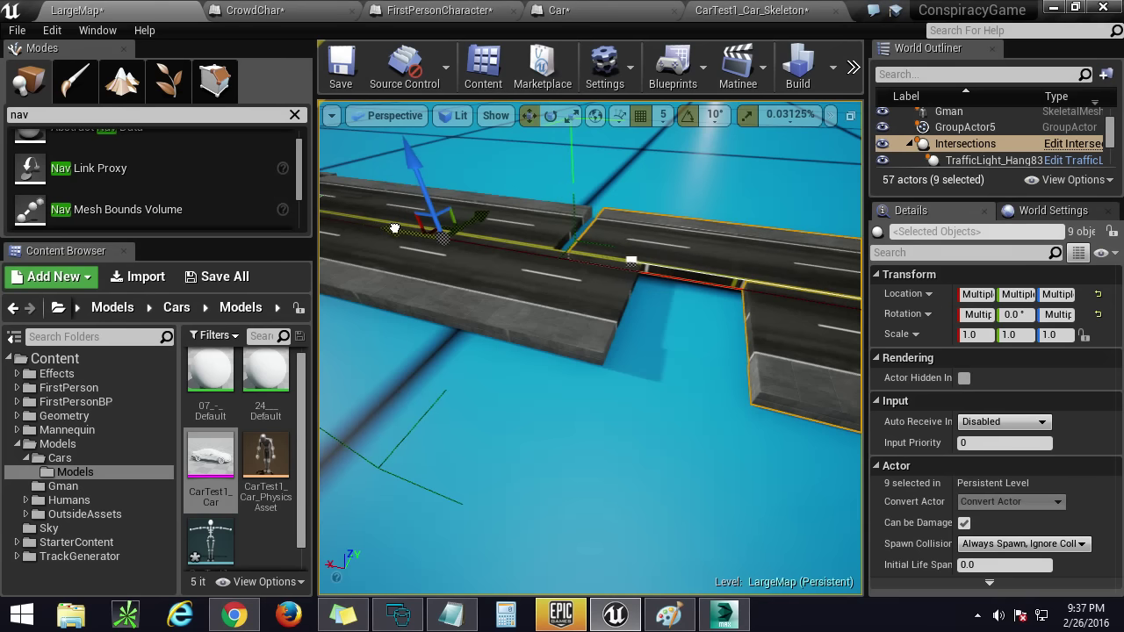
key(ctrl+z)
Step: Select RoadSpline9 and extend its end along the road to close the gap to the adjoining section
click(542, 295)
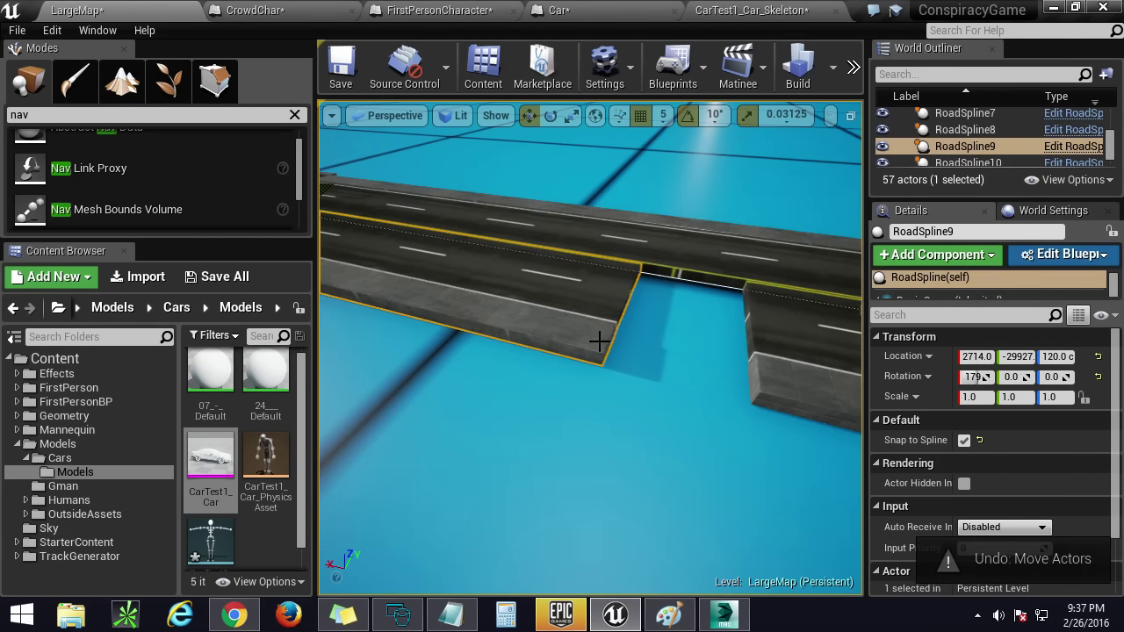
right_drag(597, 339, 685, 339)
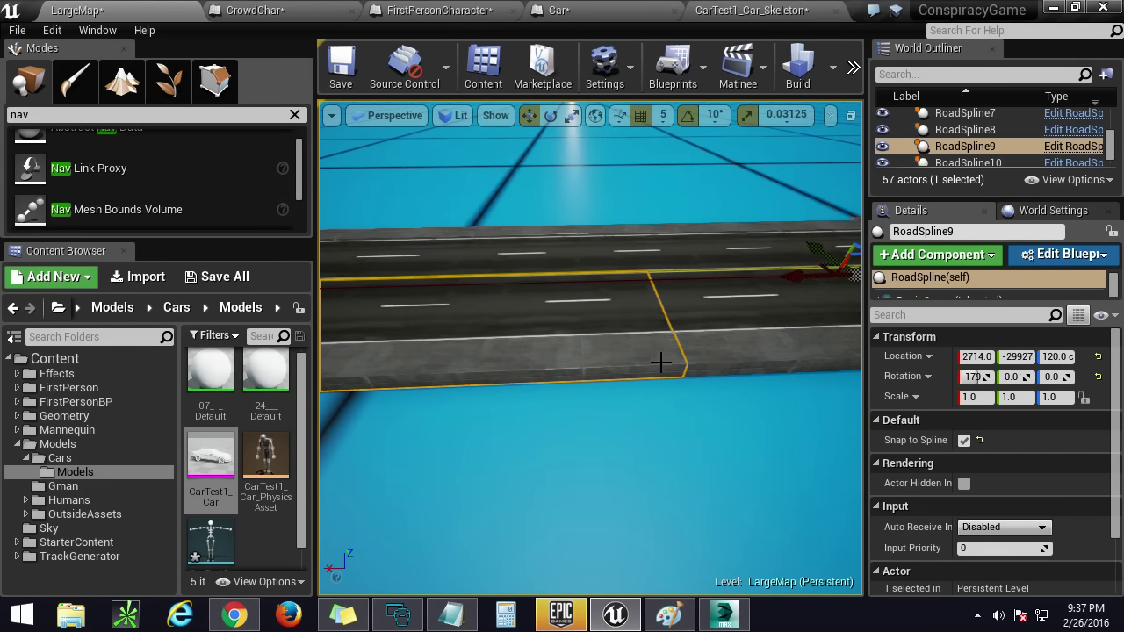
key(w)
right_drag(661, 362, 728, 447)
key(e)
key(d)
key(a)
mouse_move(659, 333)
right_down()
mouse_move(659, 346)
mouse_move(660, 323)
right_up()
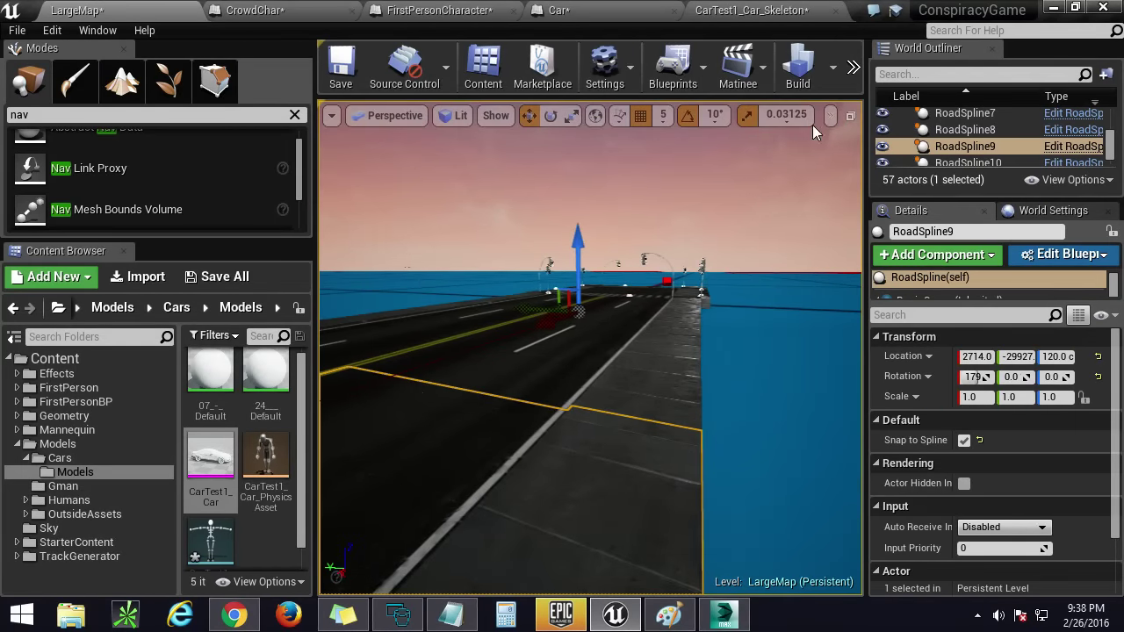
Step: Play the level, walk along the joined road toward the traffic-light intersection, and stop the session
click(852, 66)
click(885, 107)
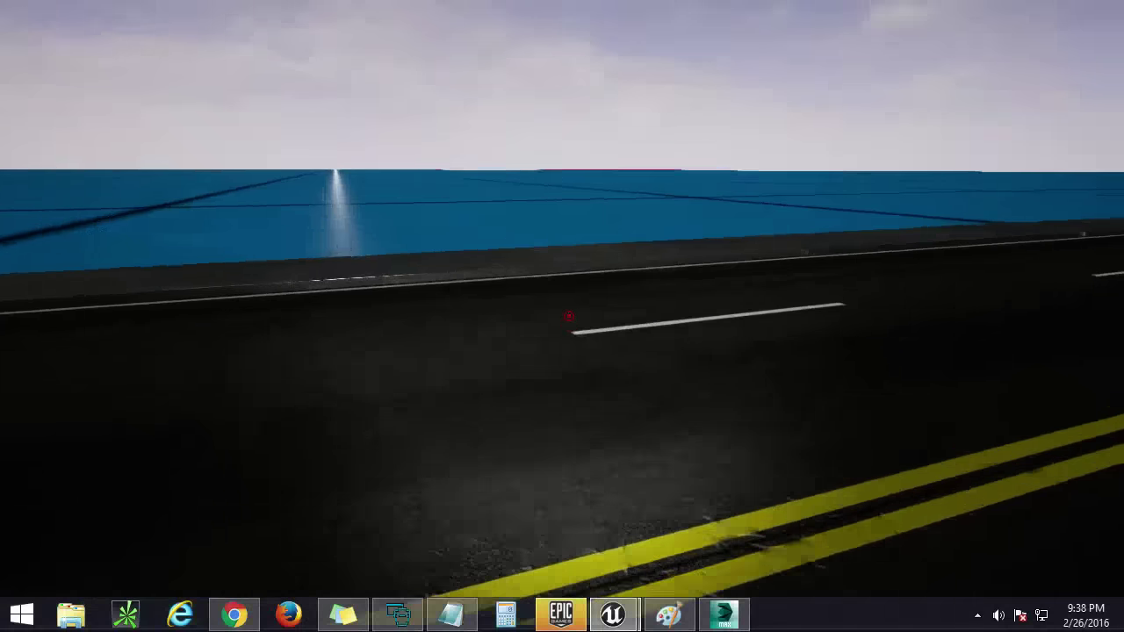
key(w)
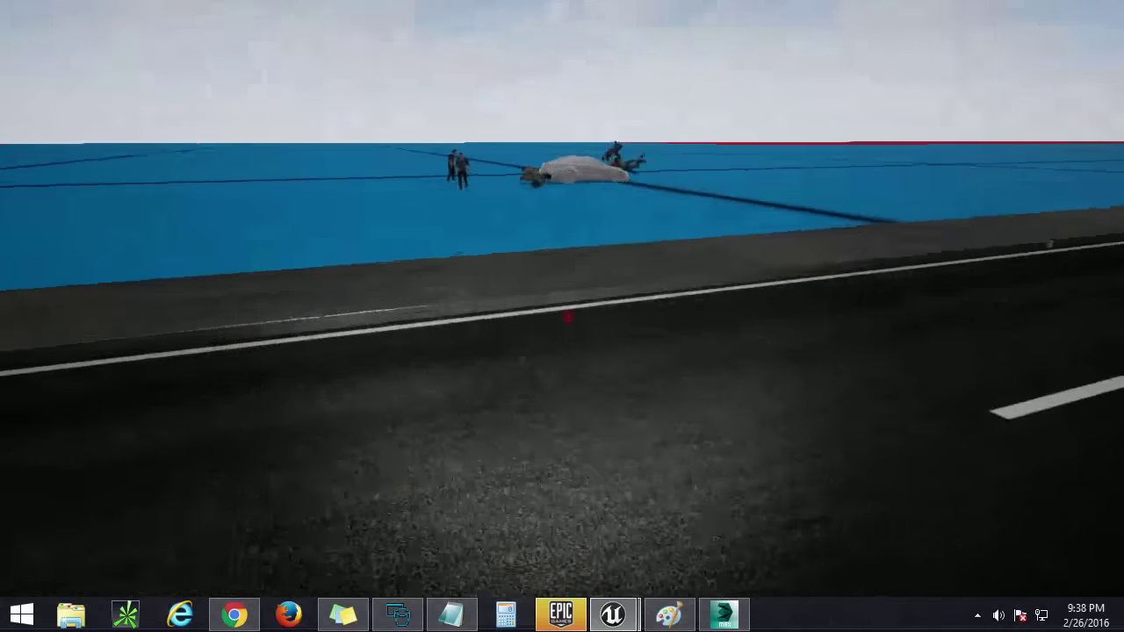
key(w)
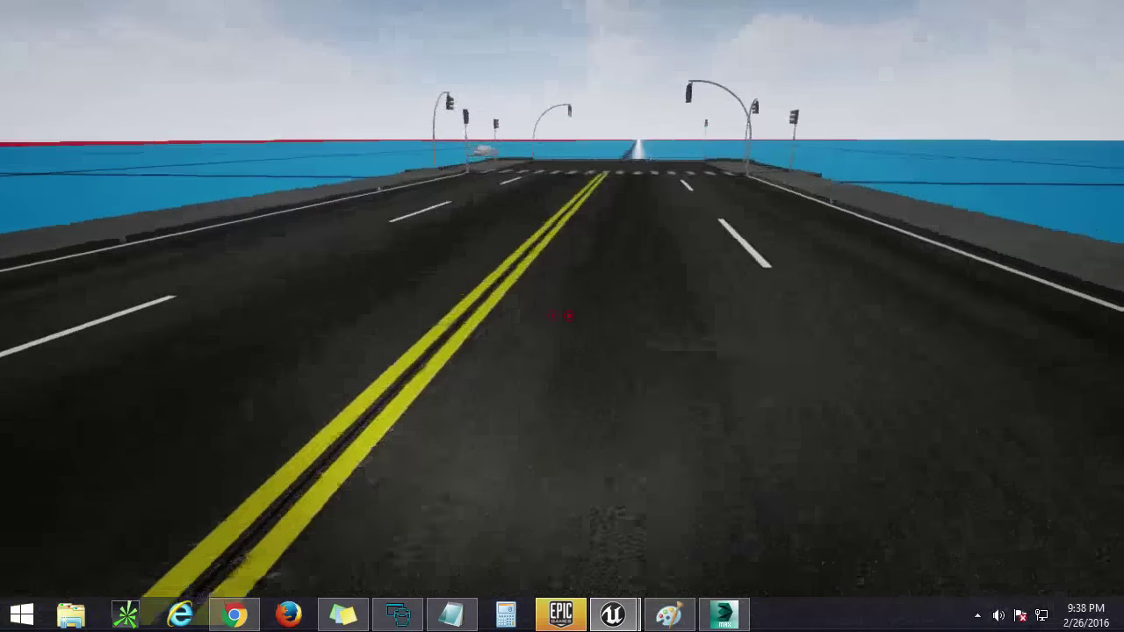
key(w)
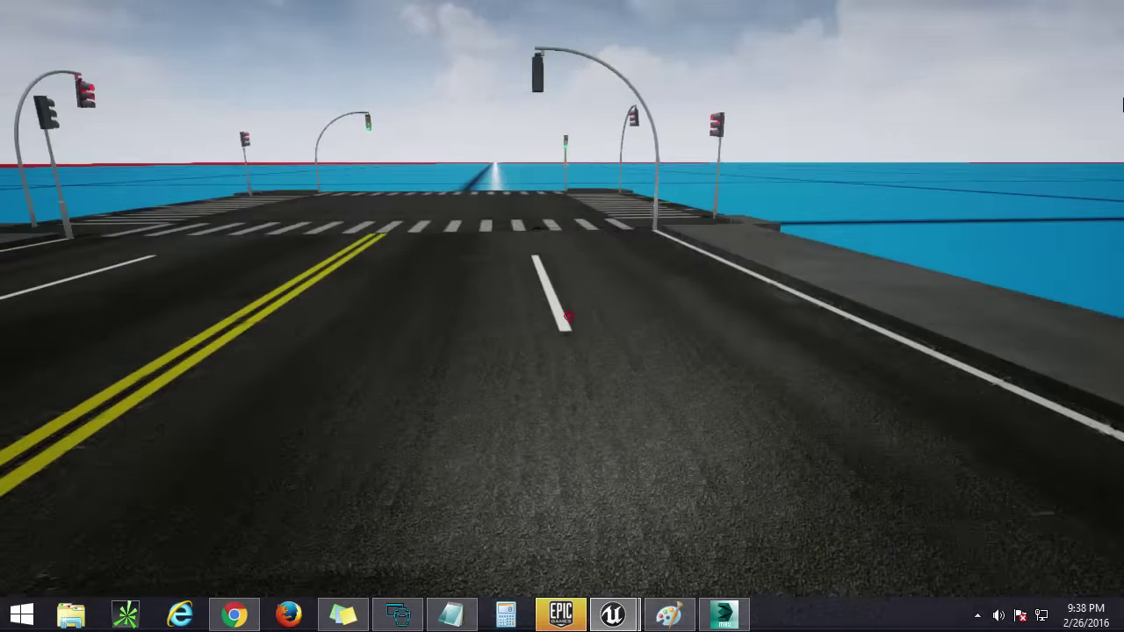
key(Escape)
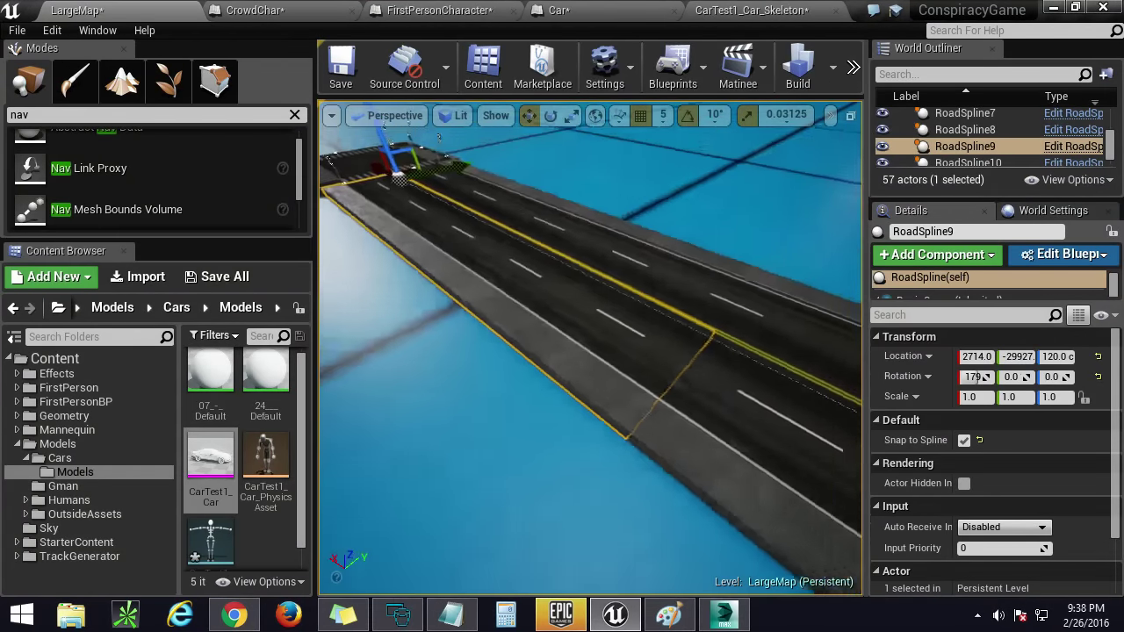
Step: Look along the joined road from ground level, from the crosswalks at one intersection to the other
key(s)
right_drag(590, 347, 417, 260)
key(w)
key(w)
key(Up)
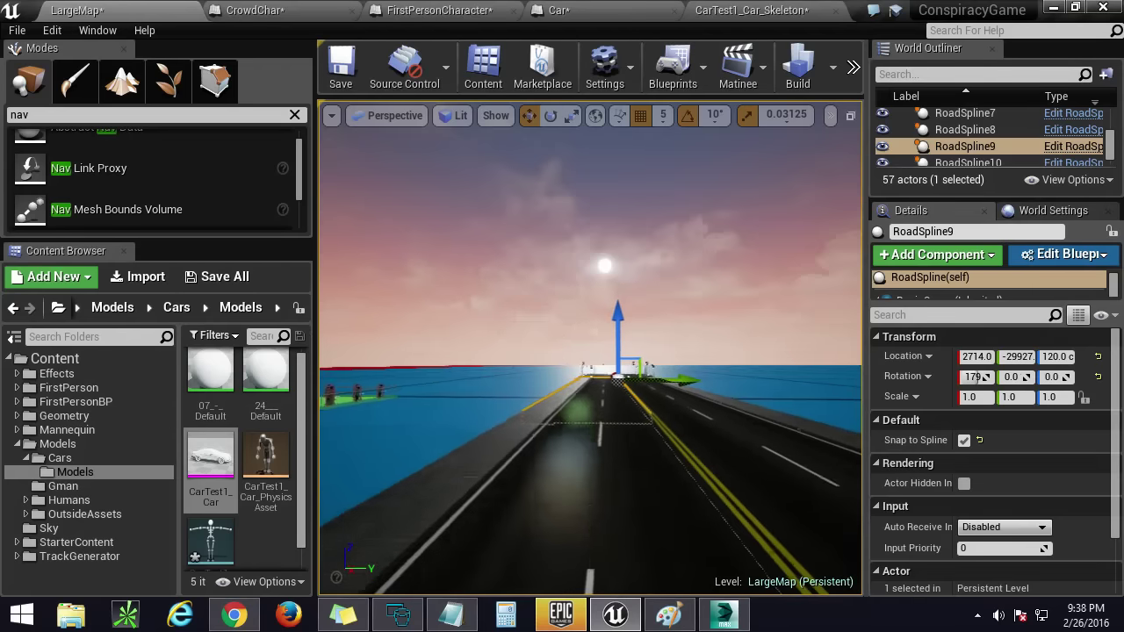
key(w)
right_drag(590, 347, 835, 379)
key(w)
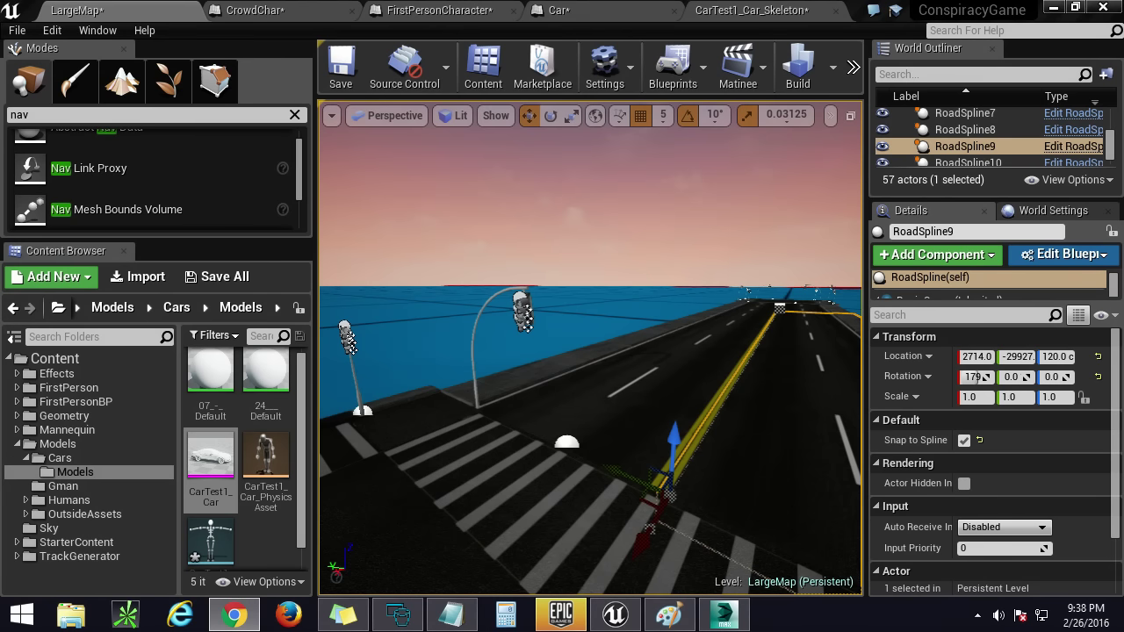
right_drag(565, 407, 609, 397)
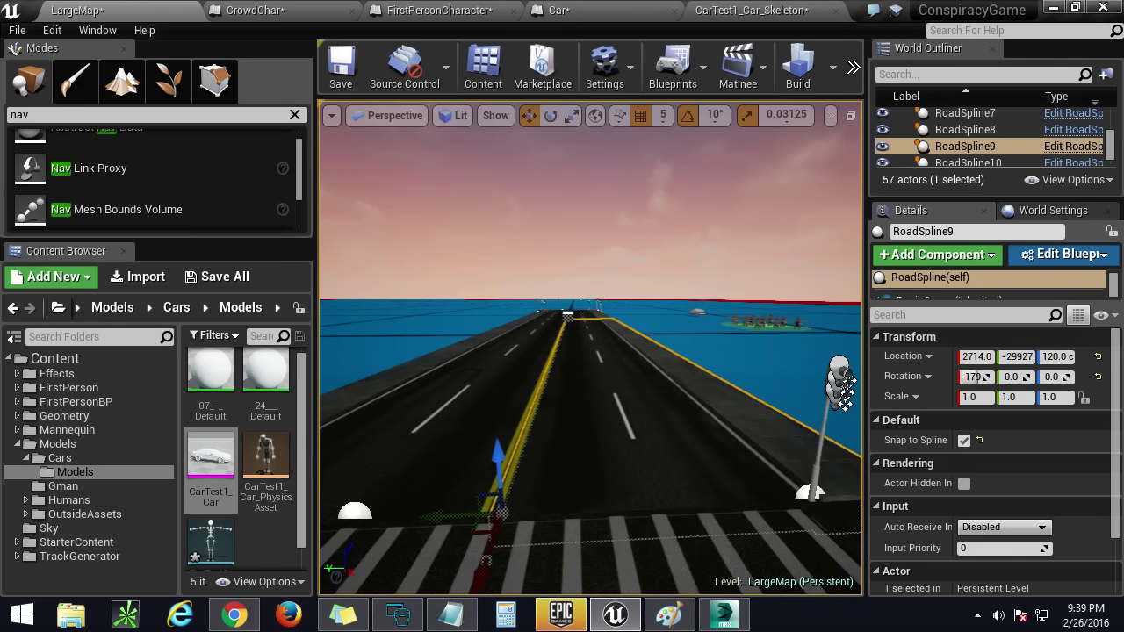
key(alt+Tab)
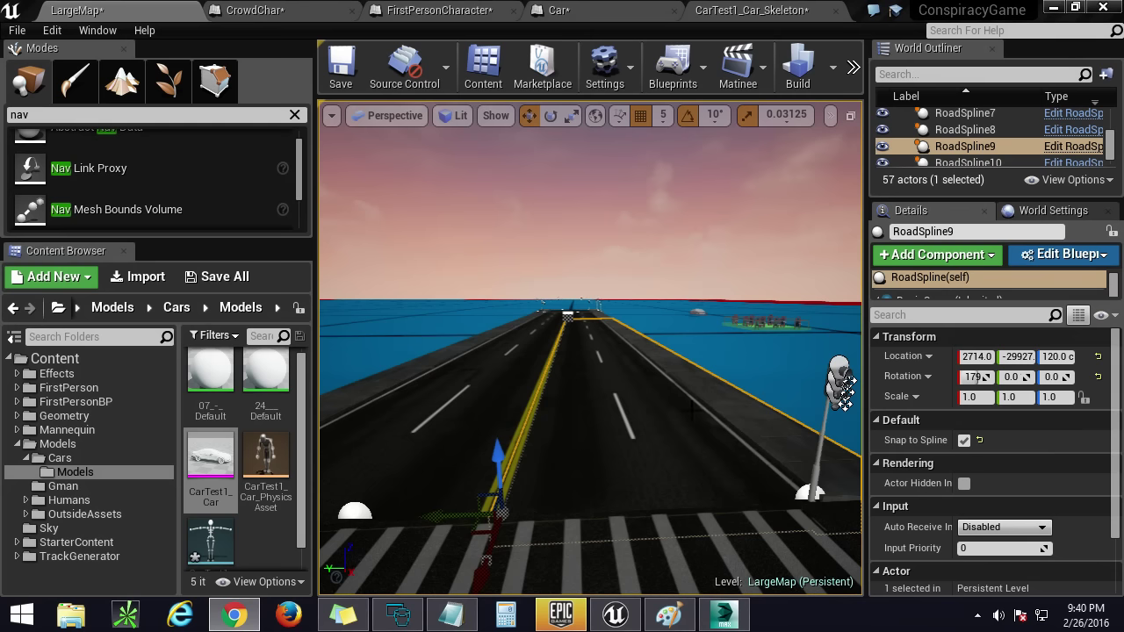
mouse_move(692, 409)
right_down()
mouse_move(808, 421)
mouse_move(843, 439)
mouse_move(684, 431)
right_up()
key(s)
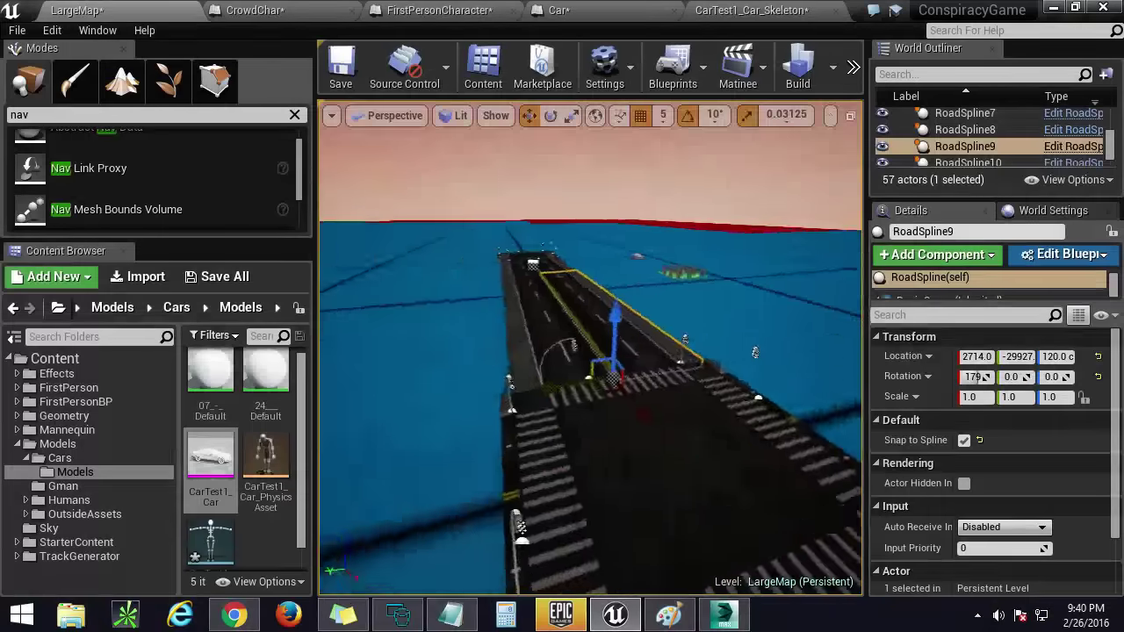
right_drag(755, 352, 835, 319)
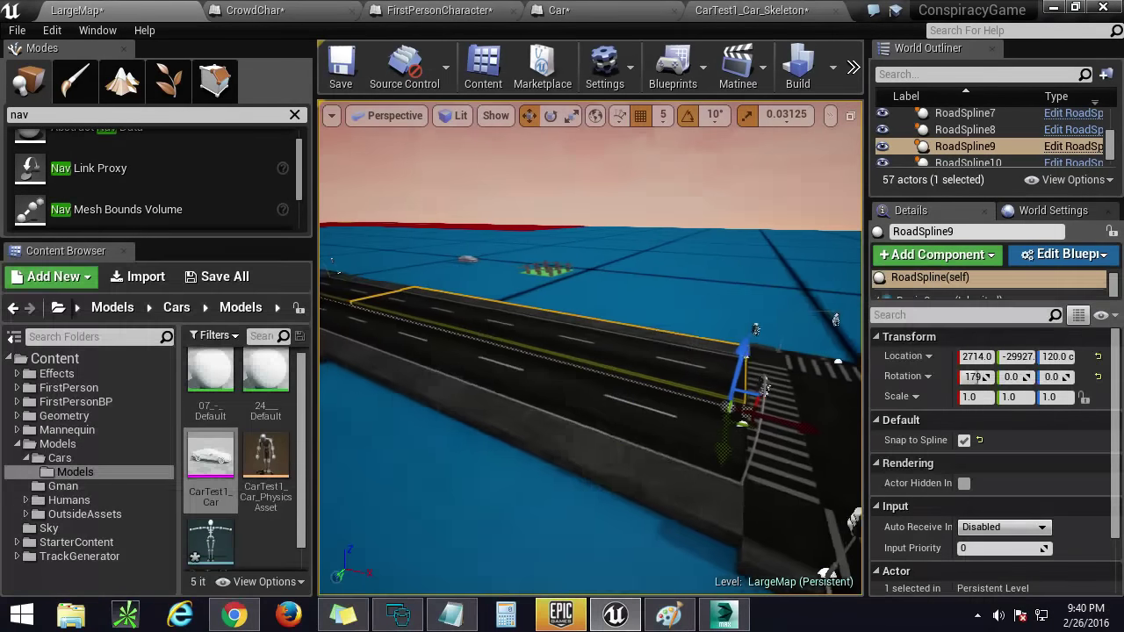
right_drag(663, 426, 706, 439)
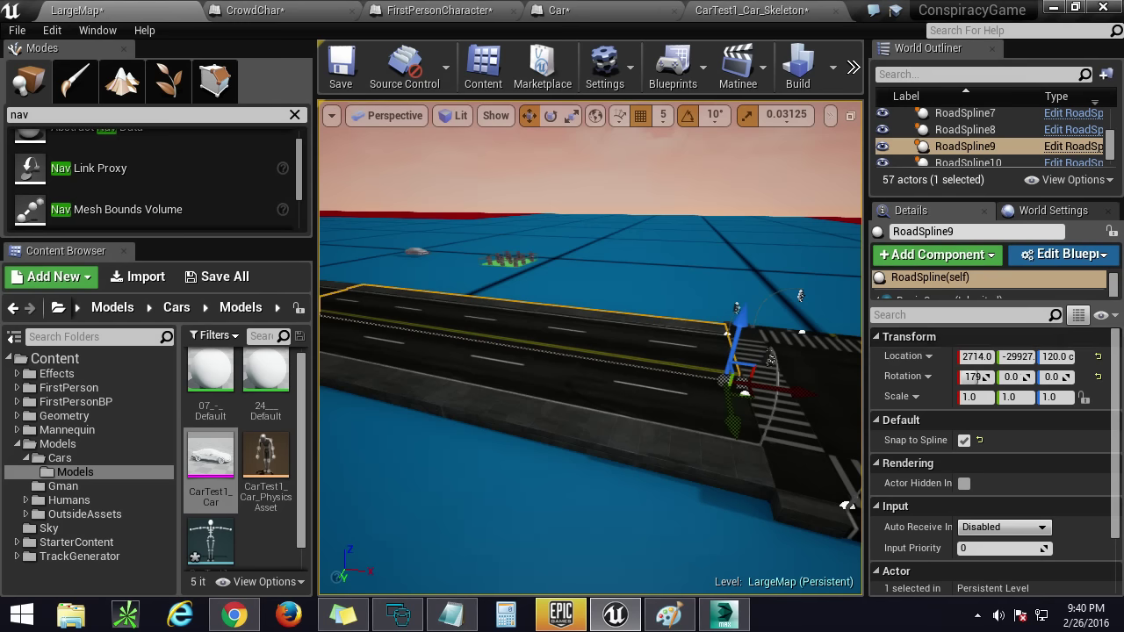
key(alt+Tab)
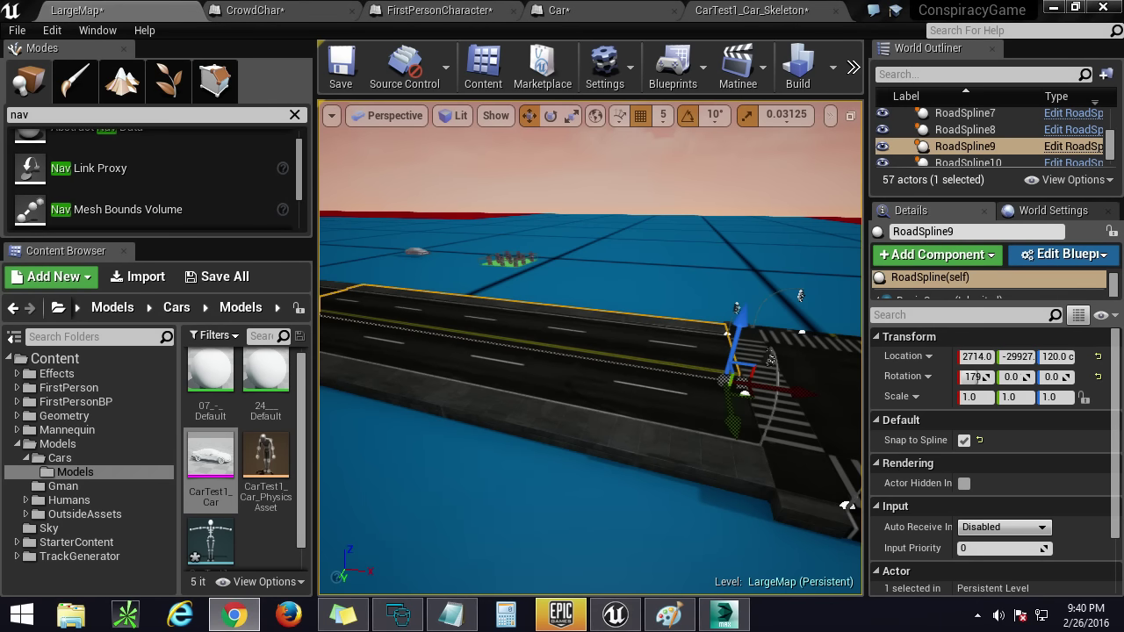
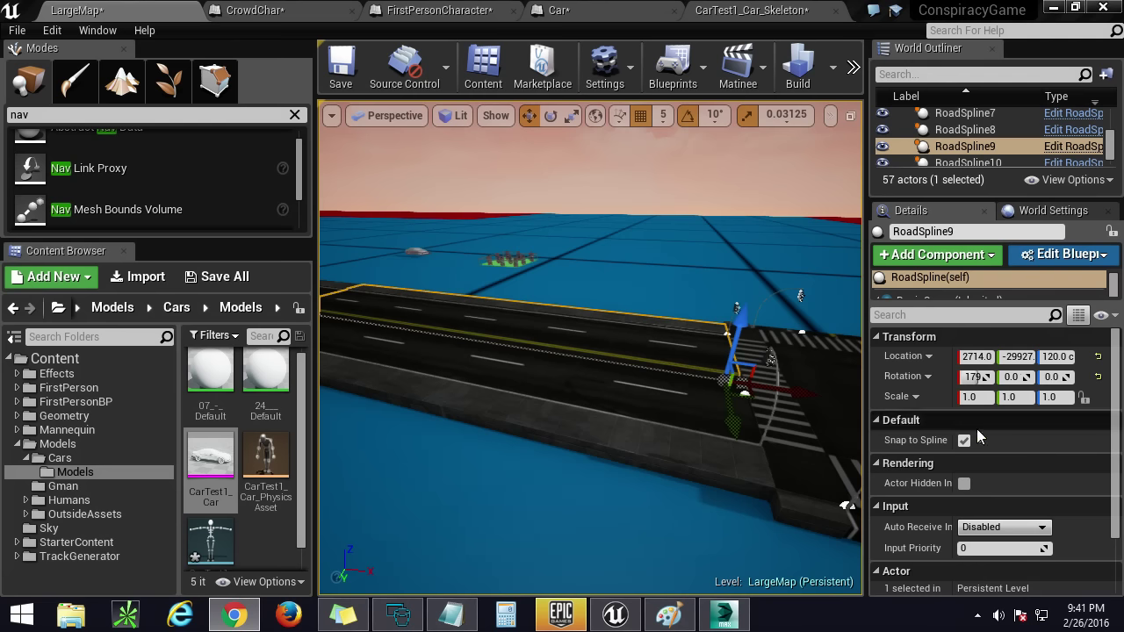
Step: Examine the crowd area beside the road and the parked car up close
right_drag(771, 395, 860, 324)
key(a)
right_drag(720, 325, 768, 395)
key(w)
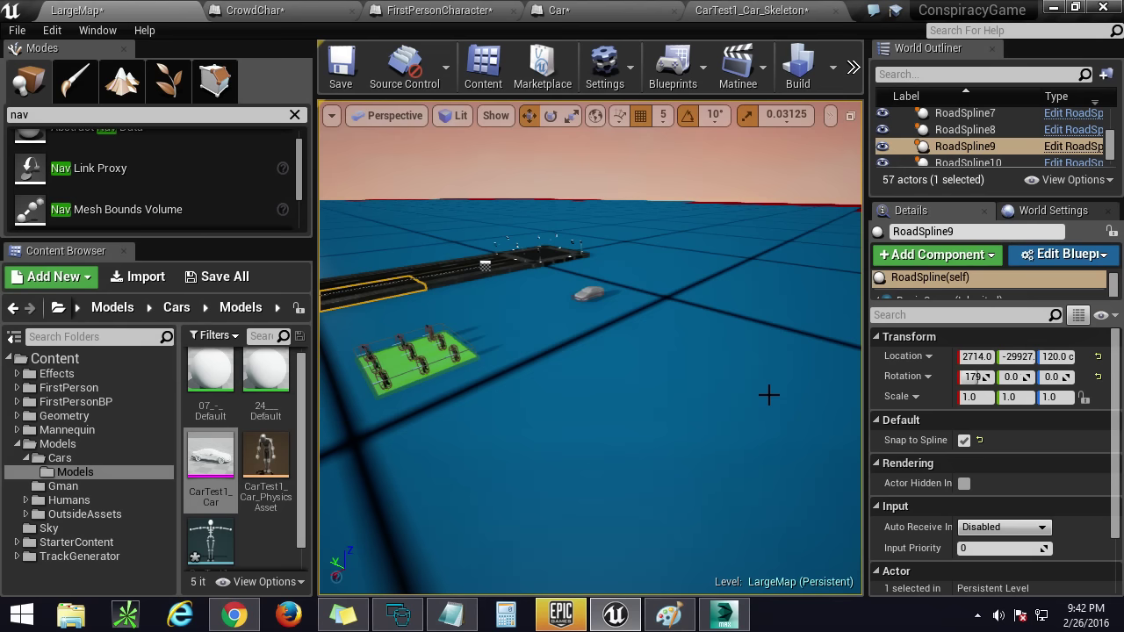
key(f)
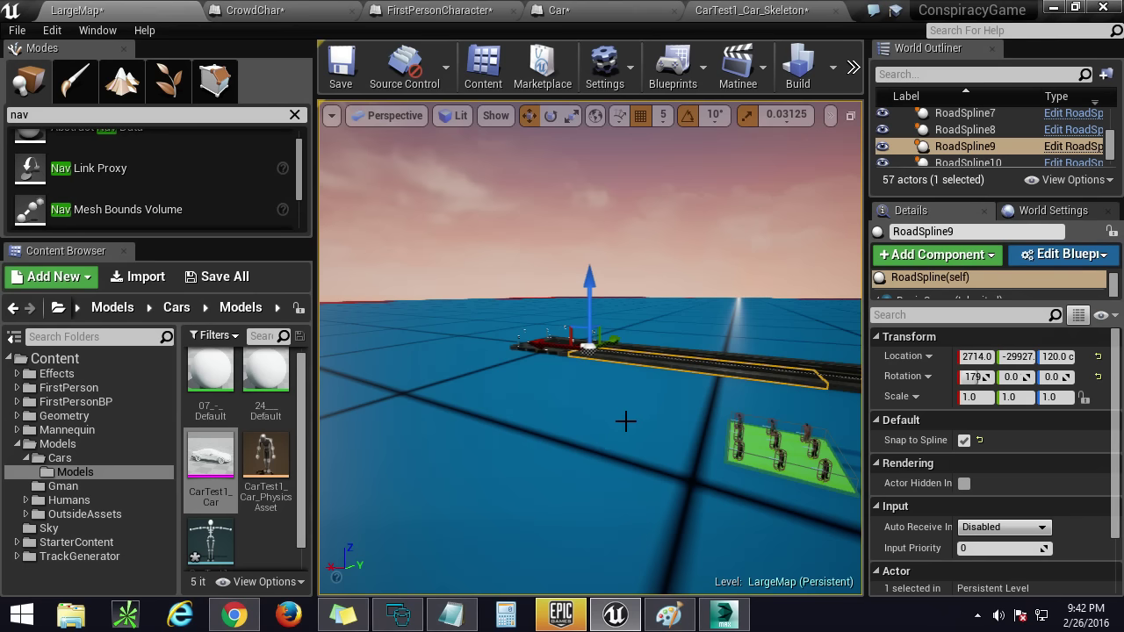
right_drag(625, 421, 474, 452)
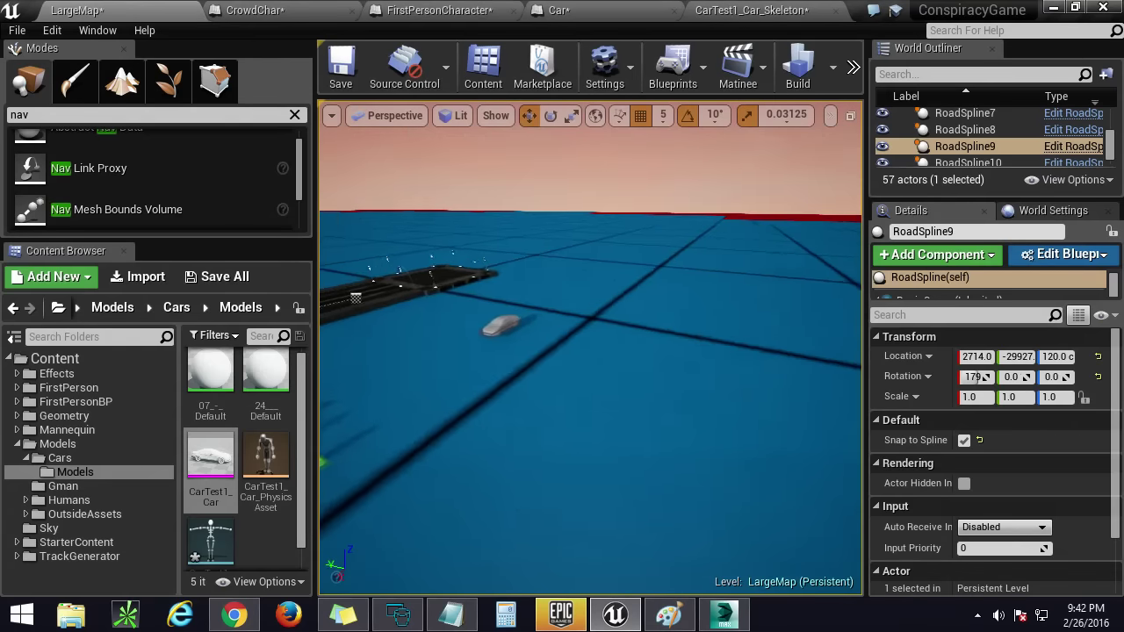
drag(474, 452, 399, 321)
middle_drag(399, 320, 403, 439)
drag(404, 438, 373, 448)
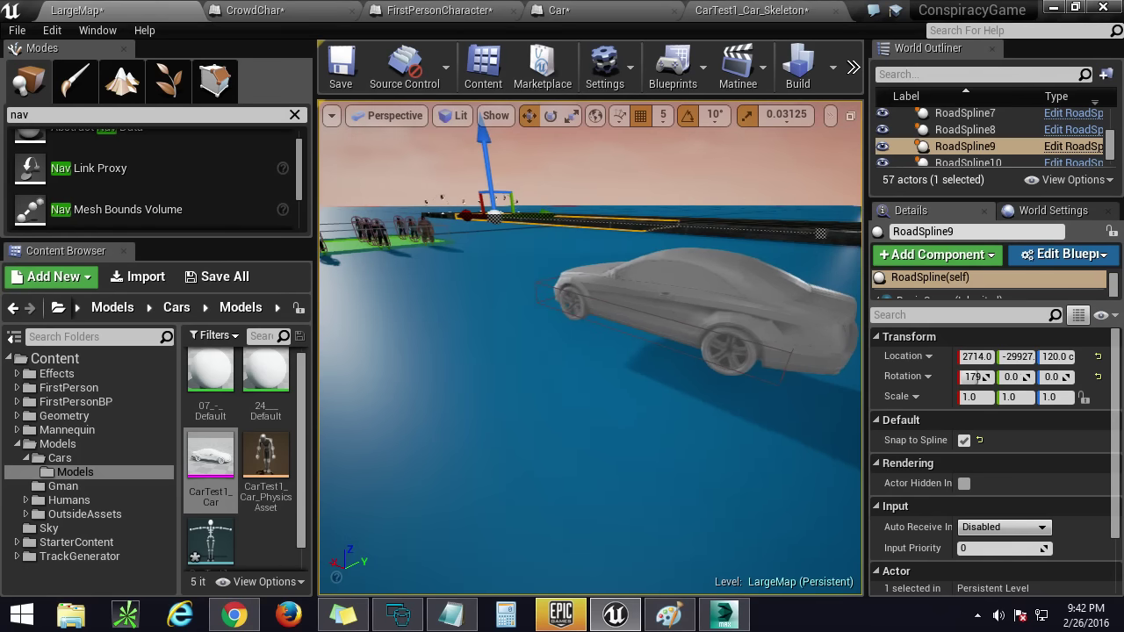
right_drag(590, 453, 632, 417)
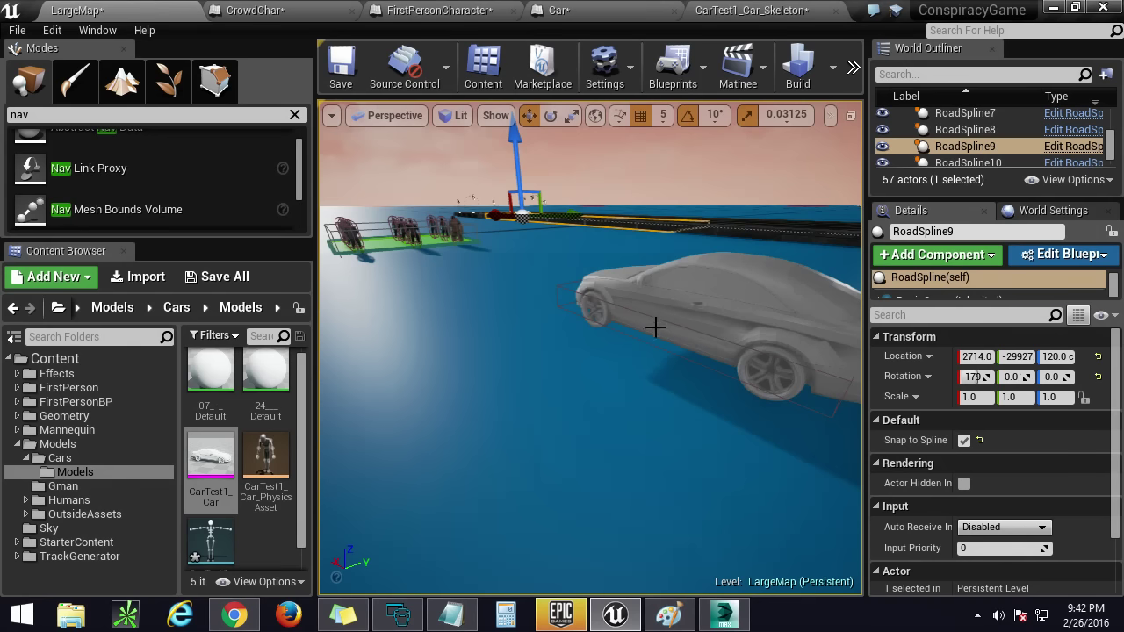
Step: Select Intersections2 at the end of the road and add the grouped section with the opposite intersection to the selection
mouse_move(655, 326)
right_down()
mouse_move(654, 303)
mouse_move(681, 279)
mouse_move(746, 369)
mouse_move(694, 377)
mouse_move(544, 333)
mouse_move(640, 331)
right_up()
key(w)
click(542, 372)
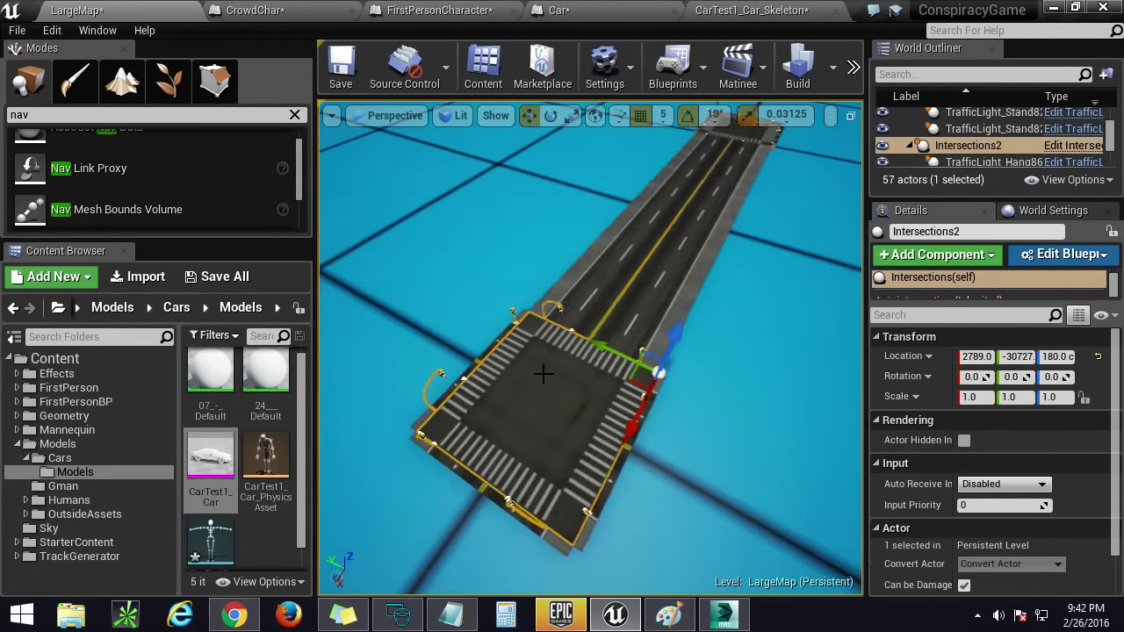
key(s)
mouse_move(541, 372)
right_down()
mouse_move(540, 342)
mouse_move(518, 338)
mouse_move(554, 366)
right_up()
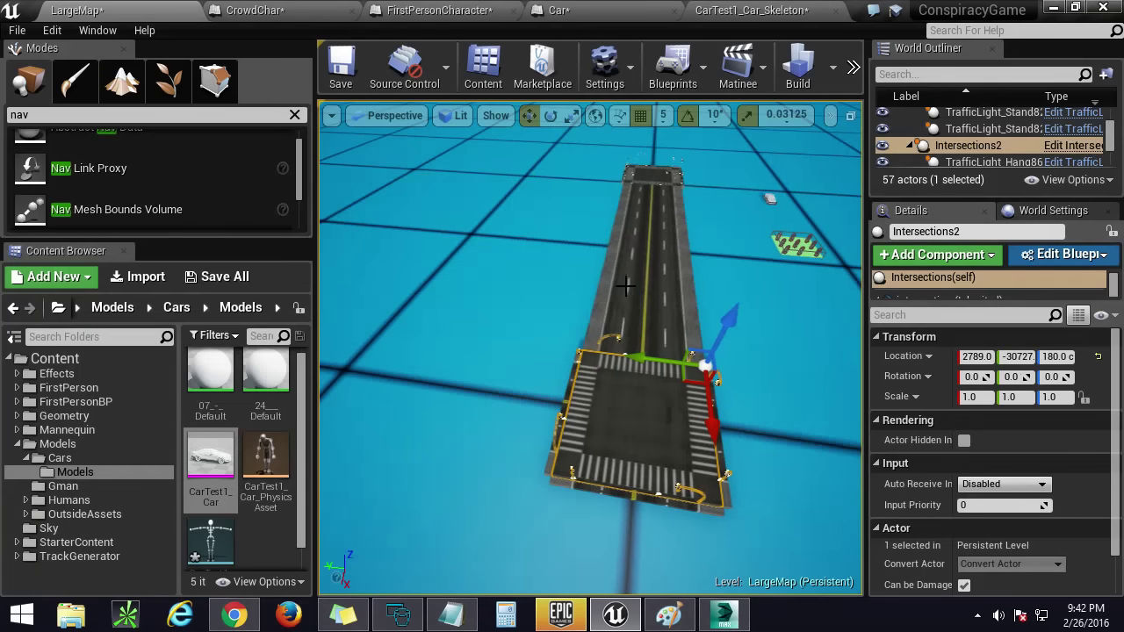
click(647, 182)
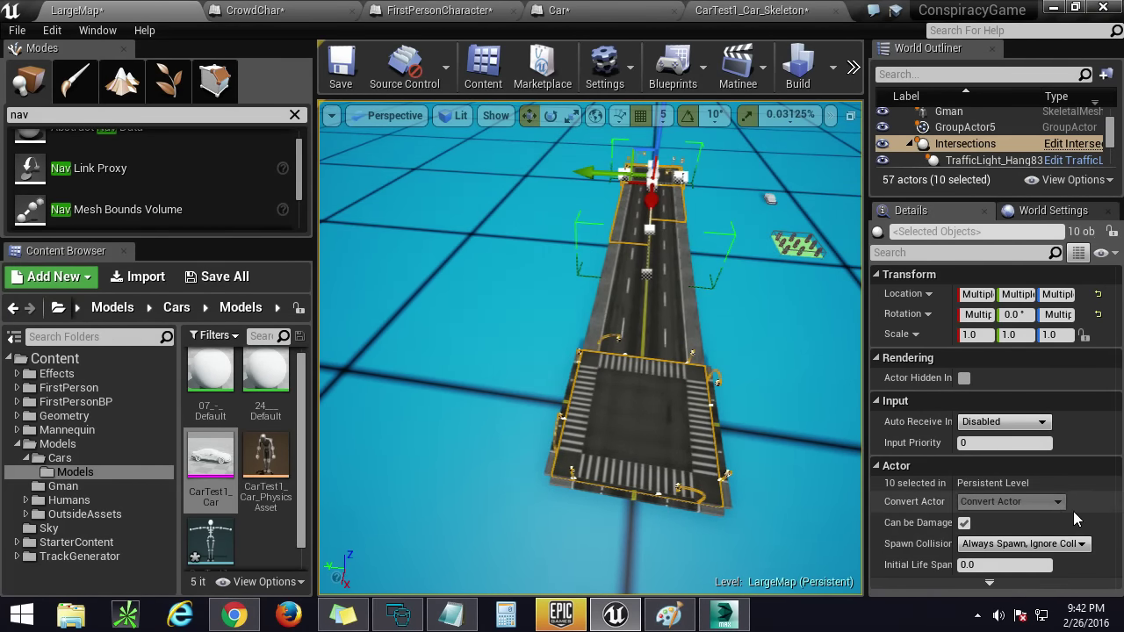
right_drag(704, 457, 676, 474)
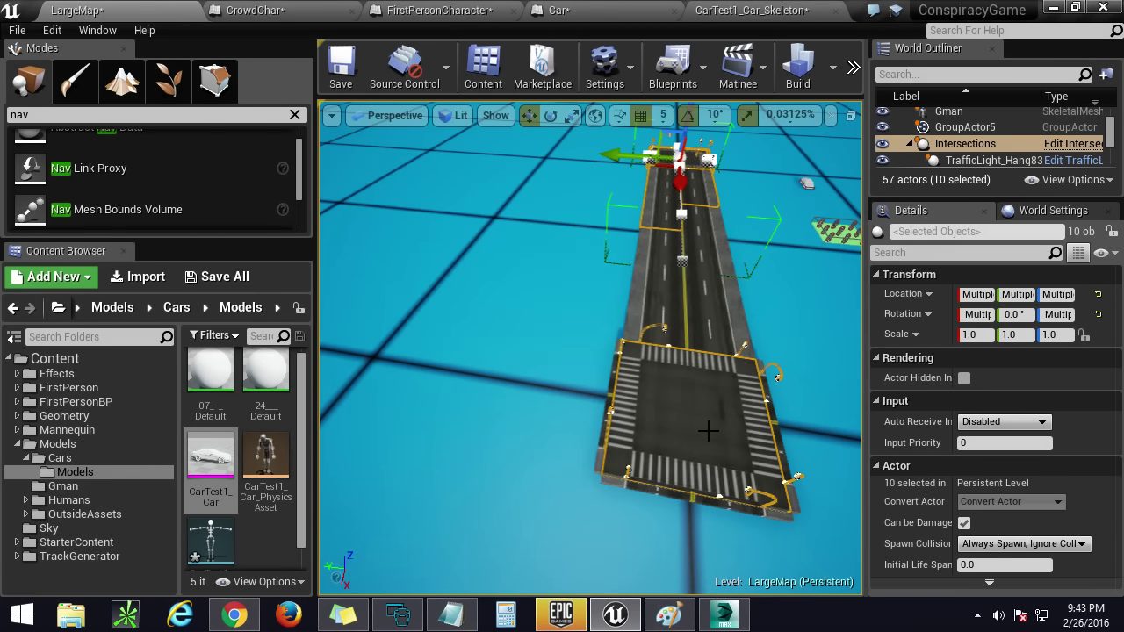
Step: Select only RoadSpline13 on the intersection's outer edge and pick its other spline point up close
click(614, 383)
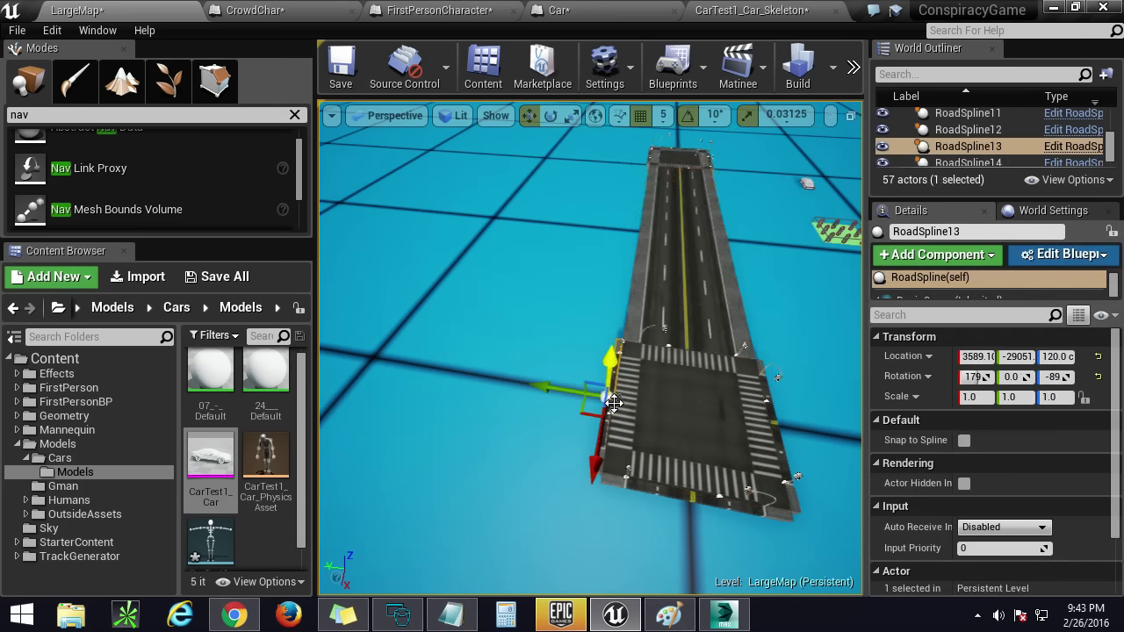
scroll(648, 446, up, 5)
alt+drag(650, 447, 817, 377)
scroll(580, 436, up, 3)
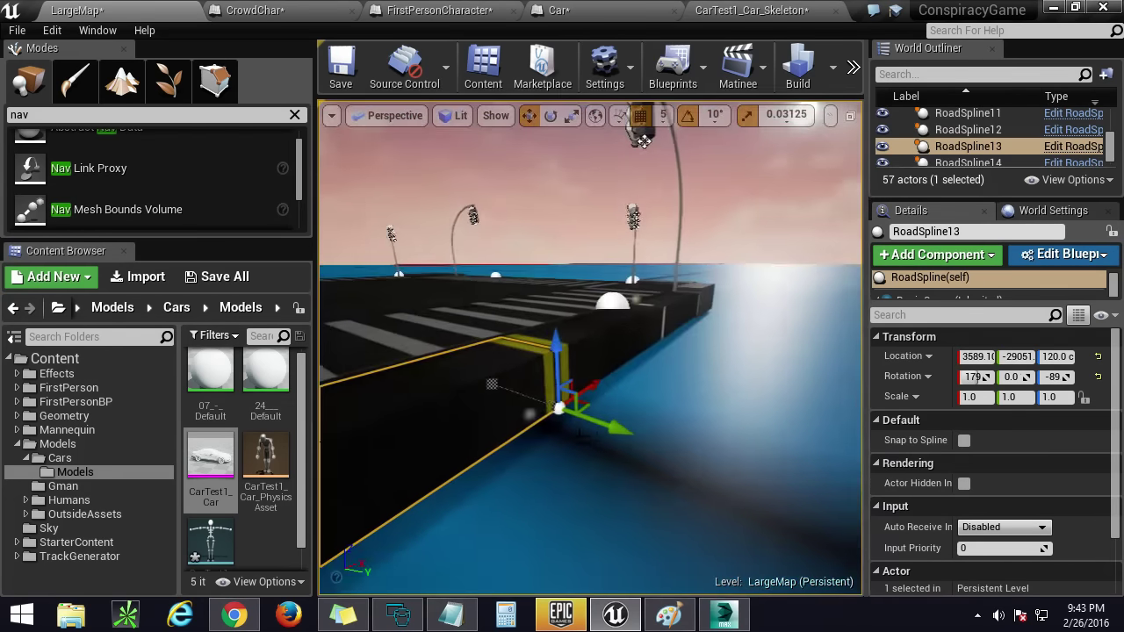
click(491, 383)
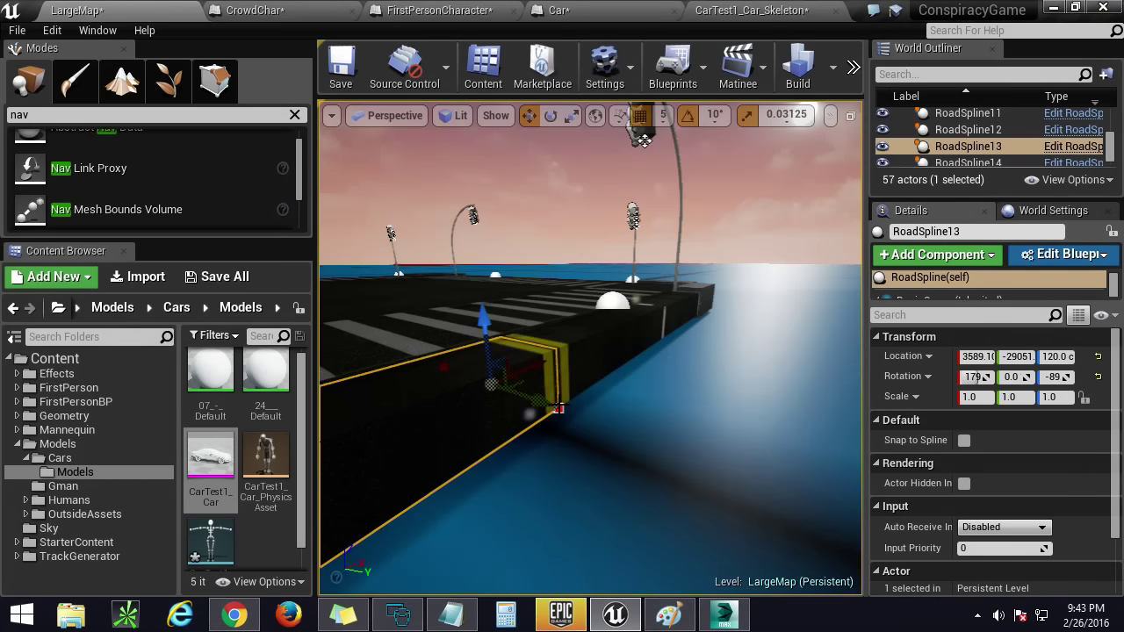
Step: Try to move RoadSpline13's end point along its Y axis and undo the move
key(s)
right_drag(537, 406, 562, 394)
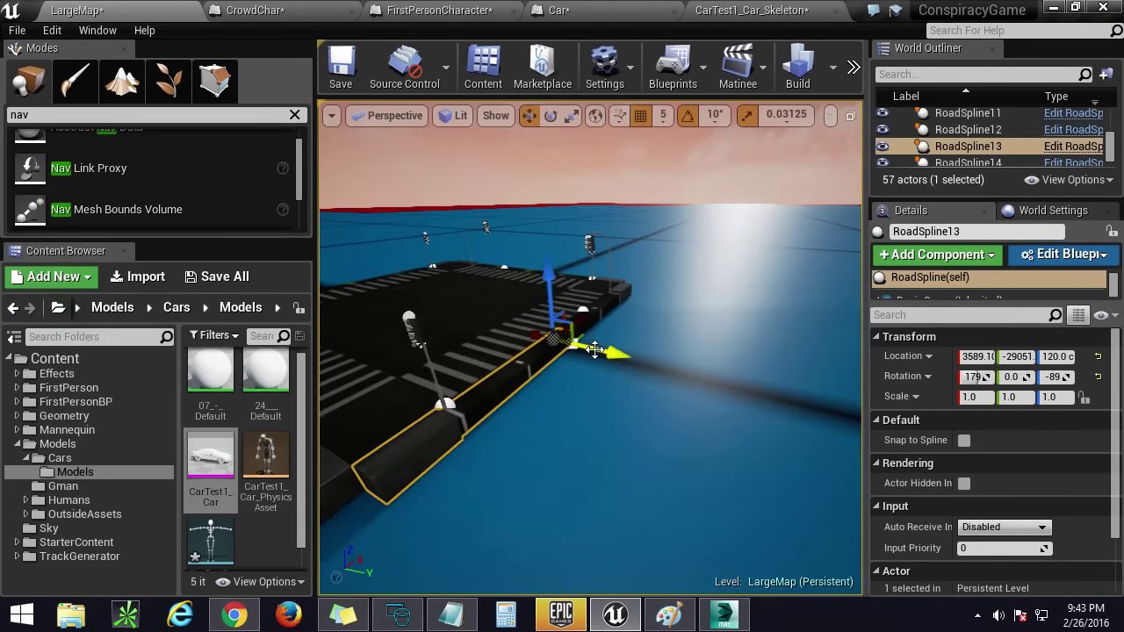
drag(594, 349, 509, 371)
key(ctrl+z)
Step: Pull RoadSpline13's end point far outward along Y to extend the road section away from the intersection
right_drag(562, 375, 567, 355)
key(w)
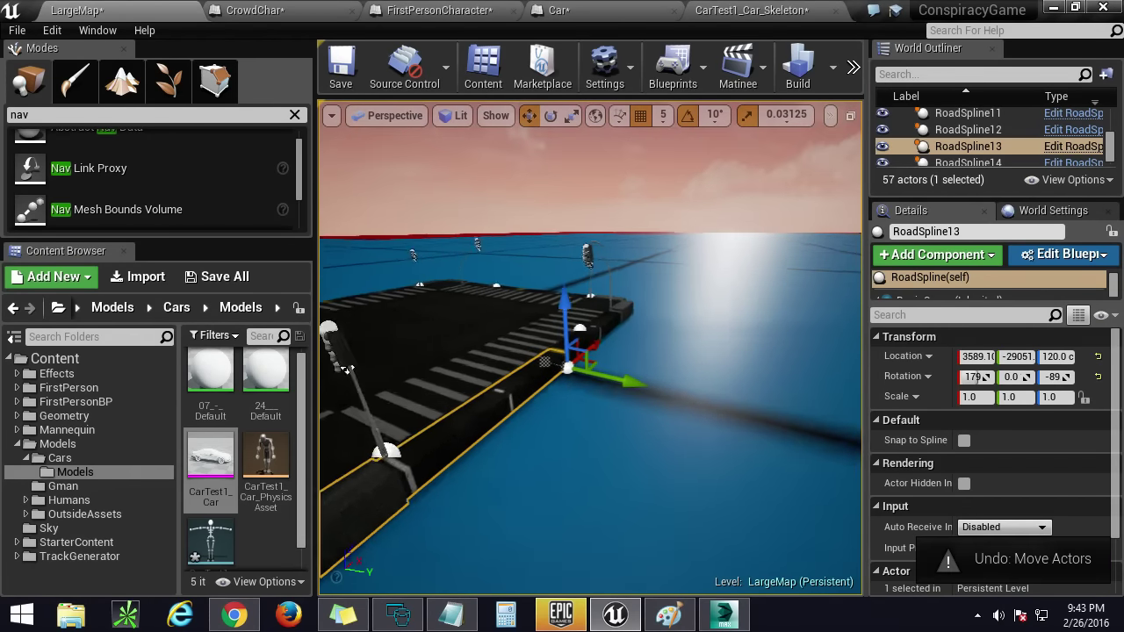
scroll(347, 369, up, 3)
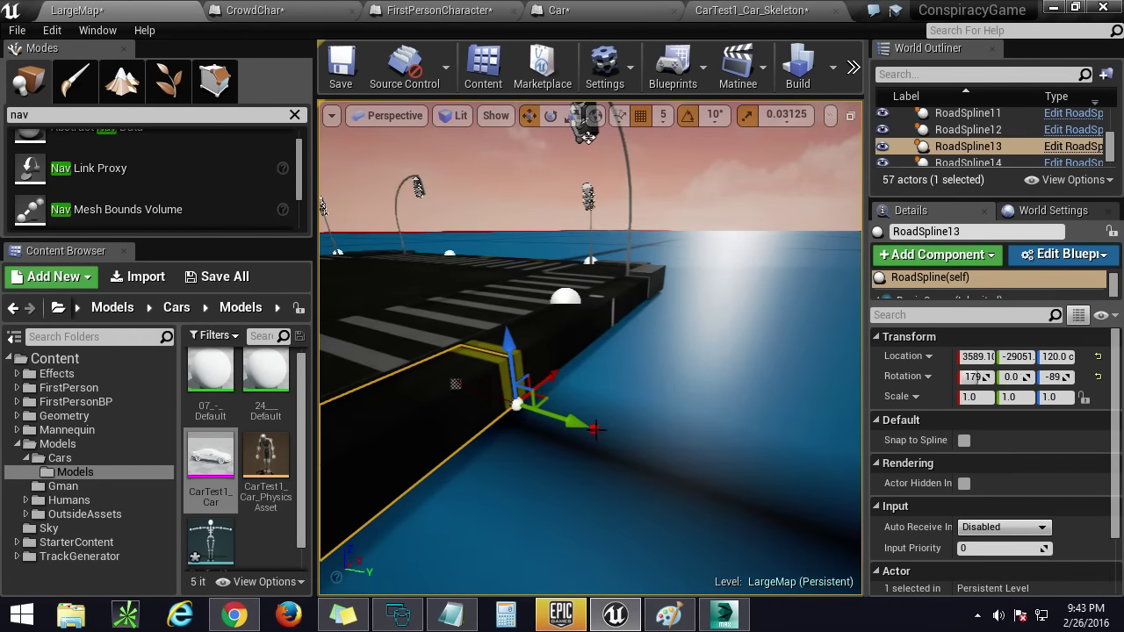
key(s)
right_drag(595, 430, 641, 443)
drag(658, 363, 876, 379)
key(s)
right_drag(801, 387, 814, 412)
key(d)
drag(594, 346, 932, 360)
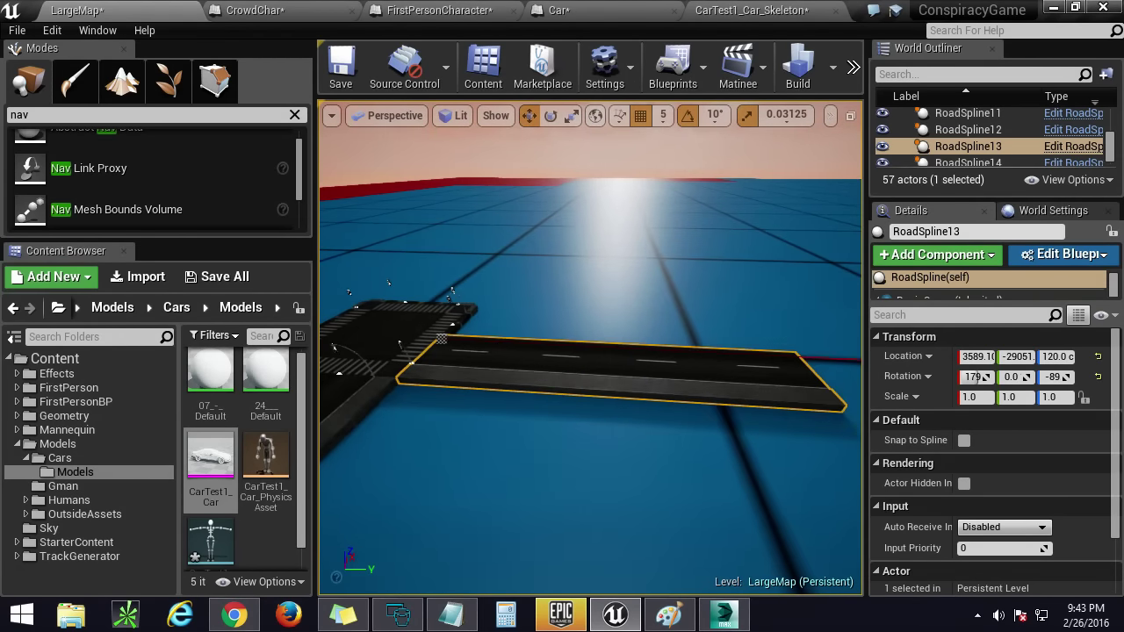
Step: Select RoadSpline12 on the intersection's edge and extend it outward along Y beside RoadSpline13
right_drag(640, 383, 503, 332)
key(w)
key(w)
click(526, 336)
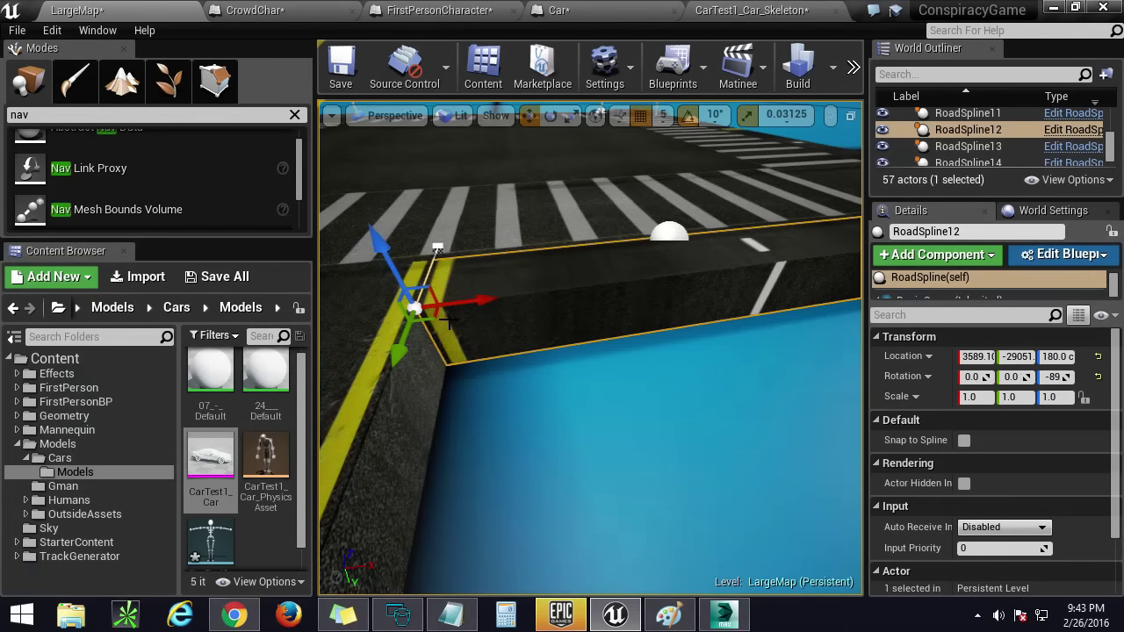
key(s)
right_drag(425, 324, 532, 311)
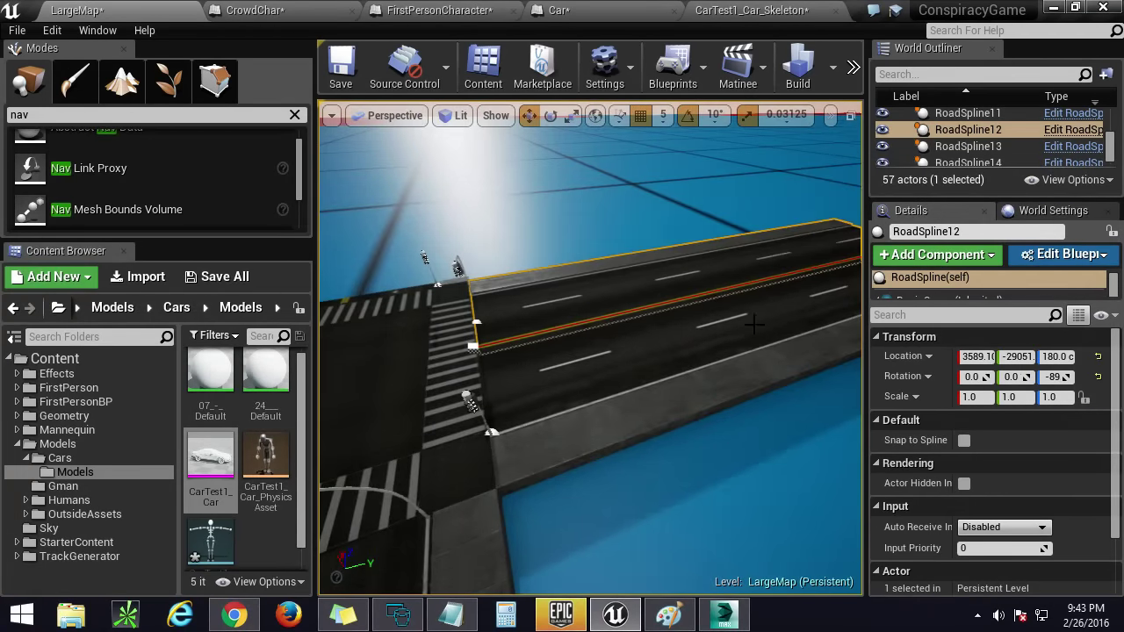
Step: Select RoadSpline13, inspect the far end of the extended road, and play the level to view the road surface
key(w)
right_drag(754, 324, 690, 343)
key(s)
click(588, 373)
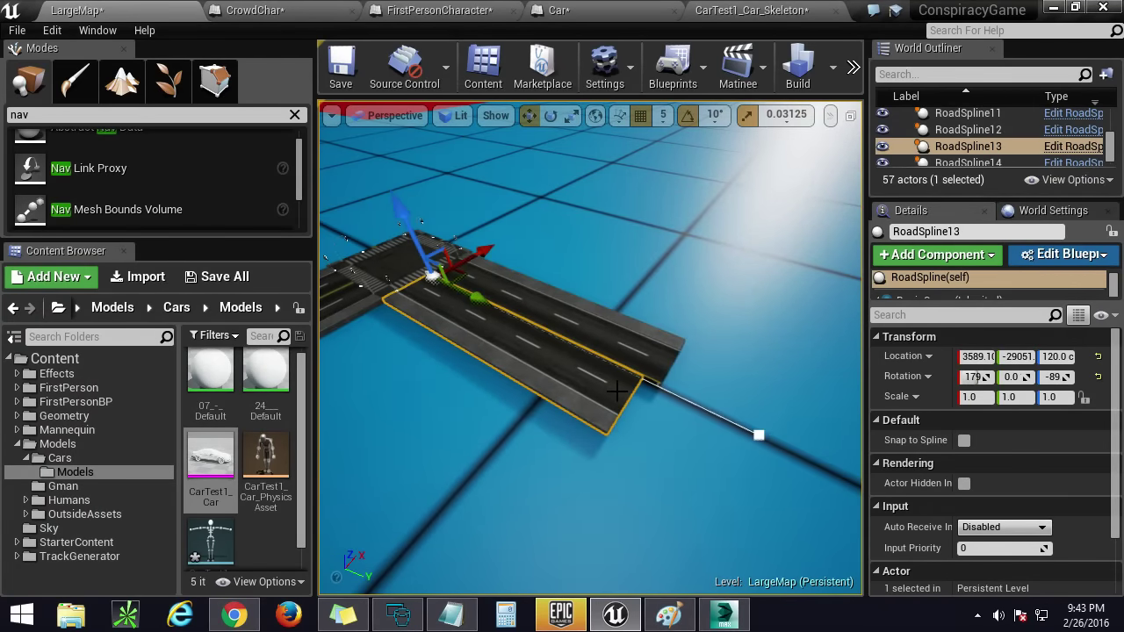
right_drag(593, 385, 797, 152)
key(w)
click(852, 67)
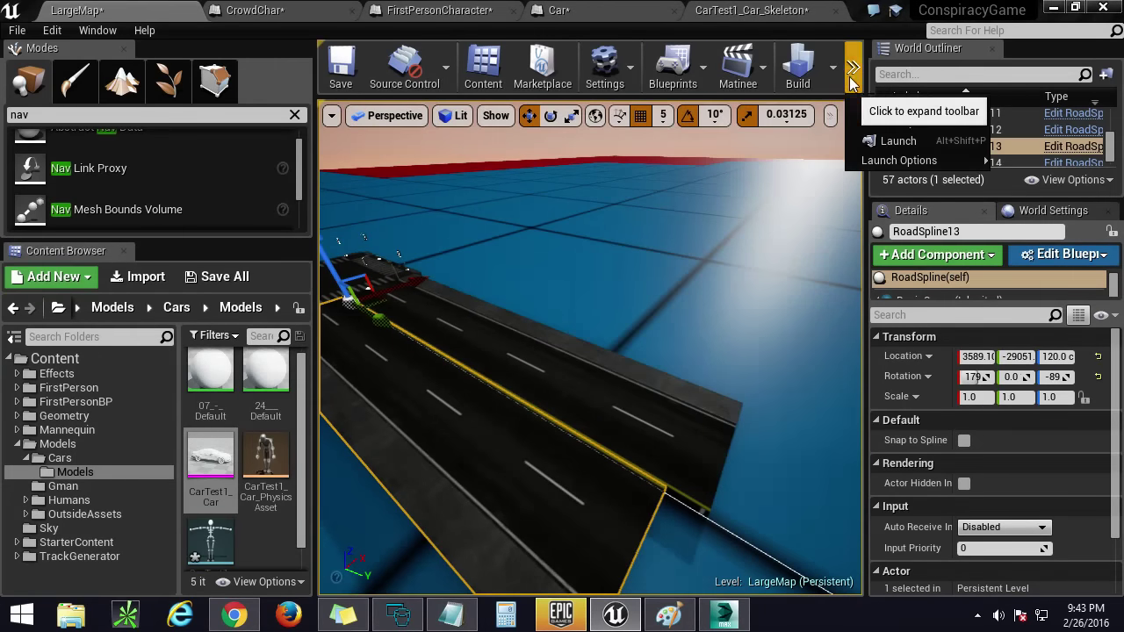
click(882, 112)
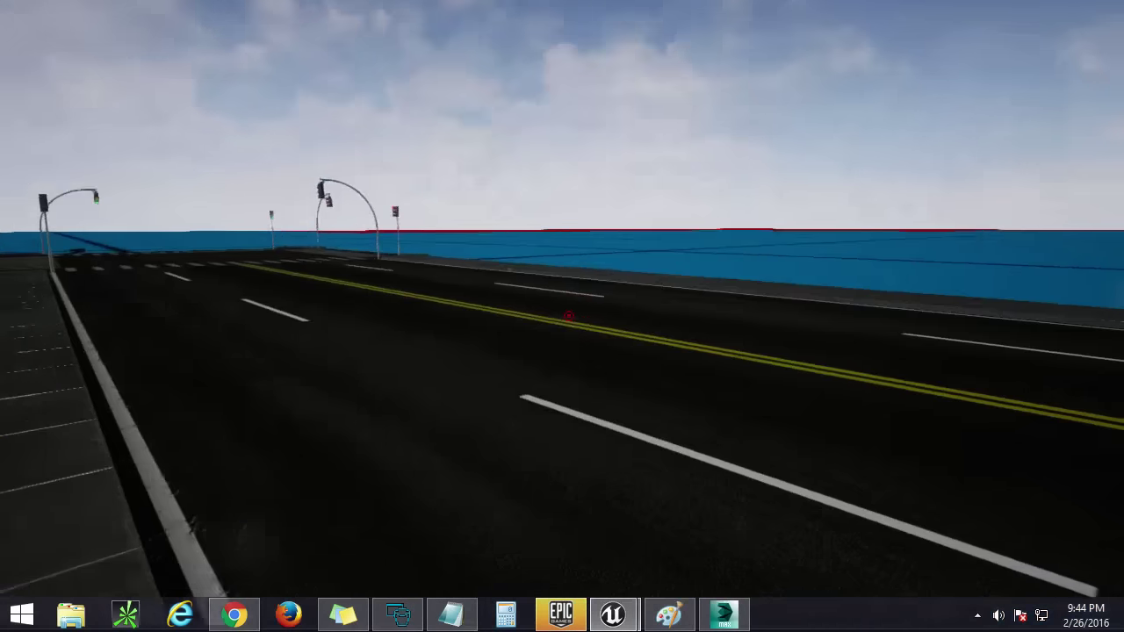
key(Escape)
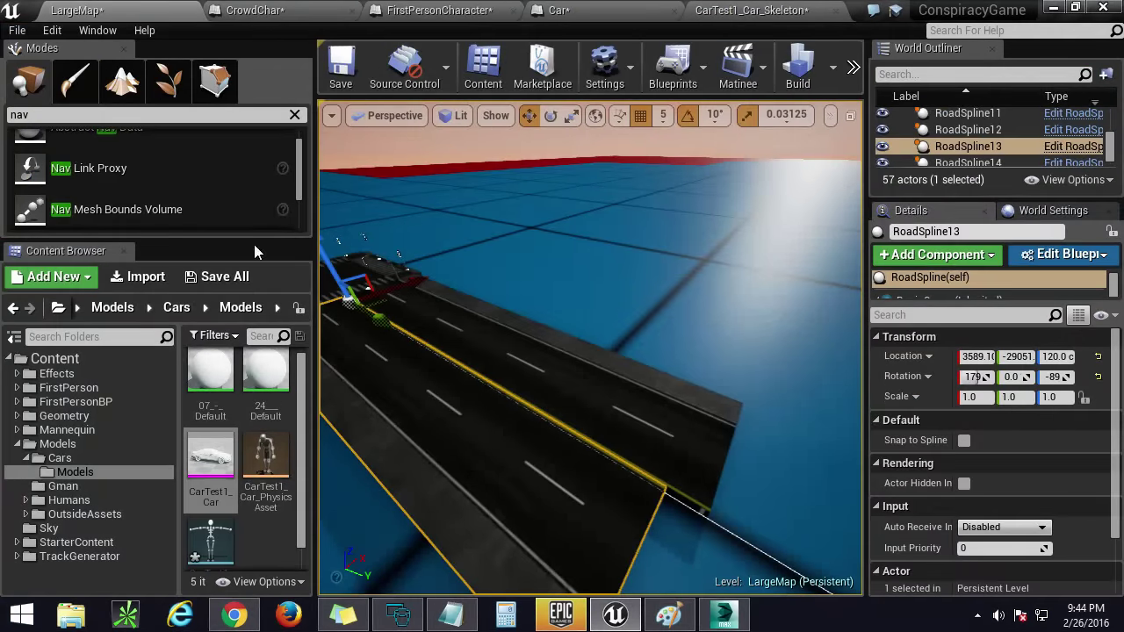
Step: Select RoadSpline12 and shift its end handle along Y to line the lane's end up with RoadSpline13
mouse_move(417, 275)
right_down()
mouse_move(406, 297)
mouse_move(373, 303)
mouse_move(326, 281)
mouse_move(416, 275)
right_up()
key(w)
right_drag(594, 304, 594, 305)
click(593, 305)
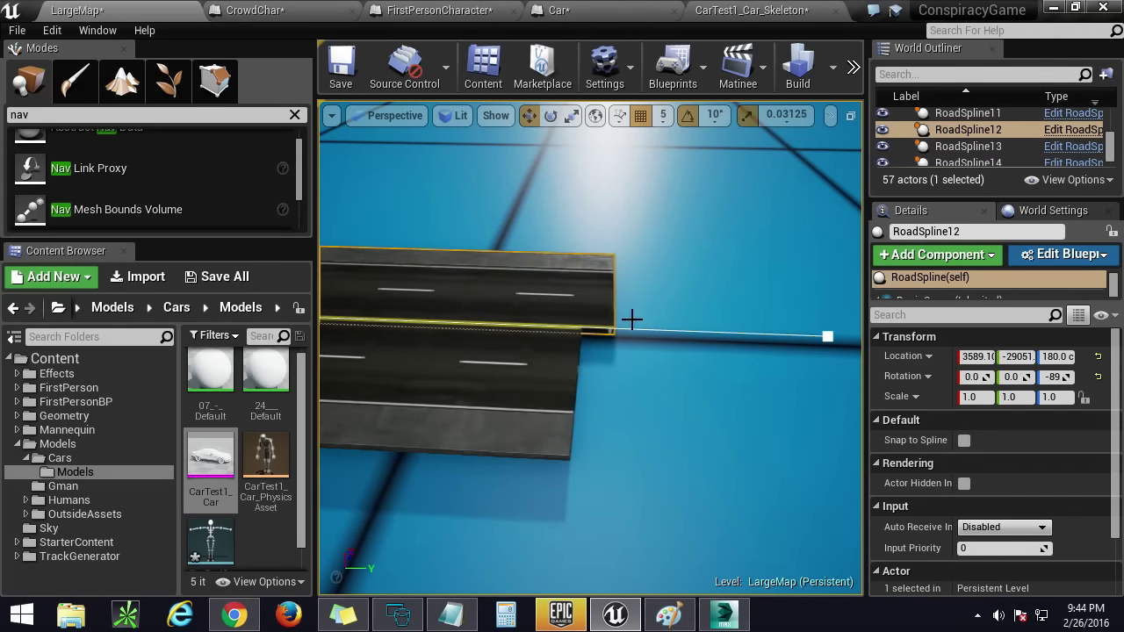
right_drag(740, 341, 799, 341)
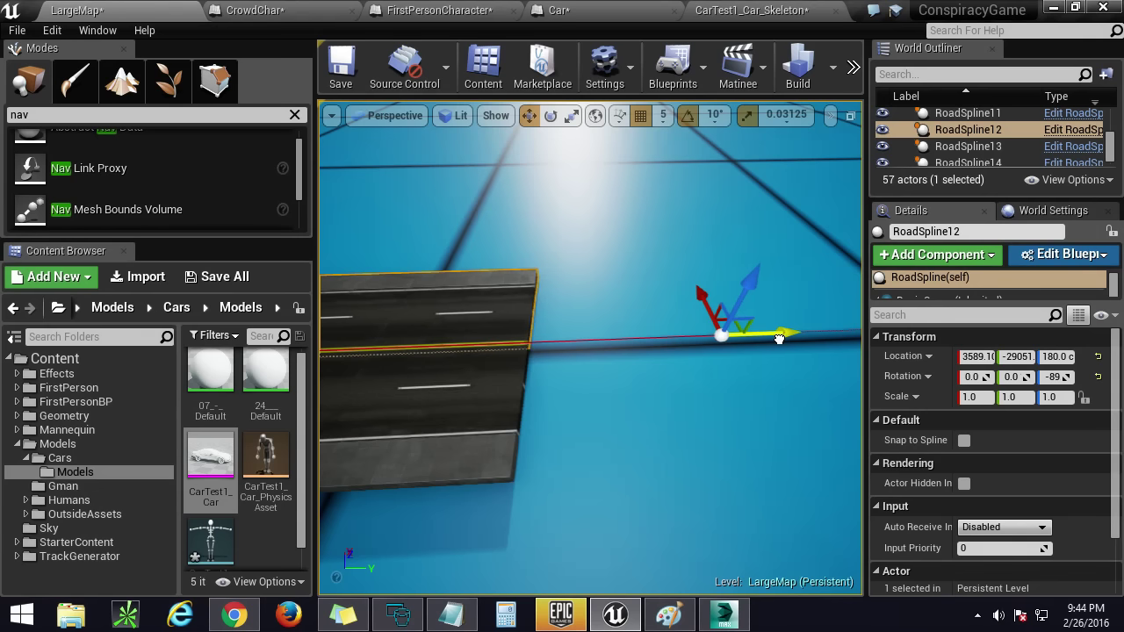
right_drag(780, 339, 779, 339)
Step: Start a play test of the level using the Selected Viewport (PIE) mode
click(852, 69)
mouse_move(878, 117)
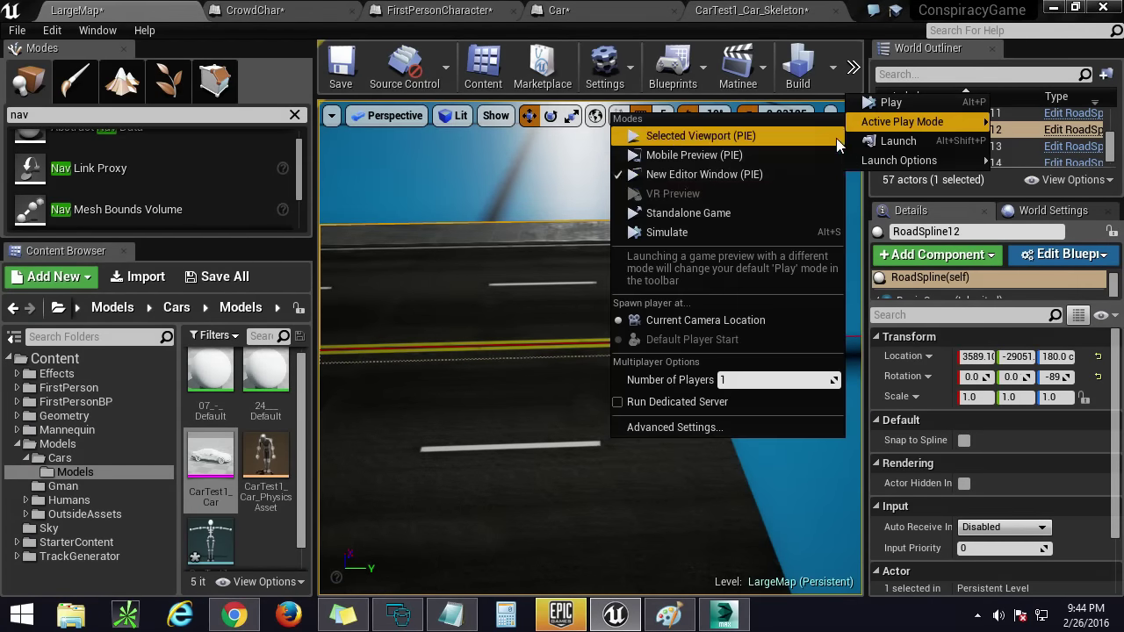
click(706, 132)
Step: Select all CrowdChar_C actors in the crowd area and delete them
right_drag(590, 348, 590, 348)
right_drag(544, 220, 544, 220)
right_click(605, 387)
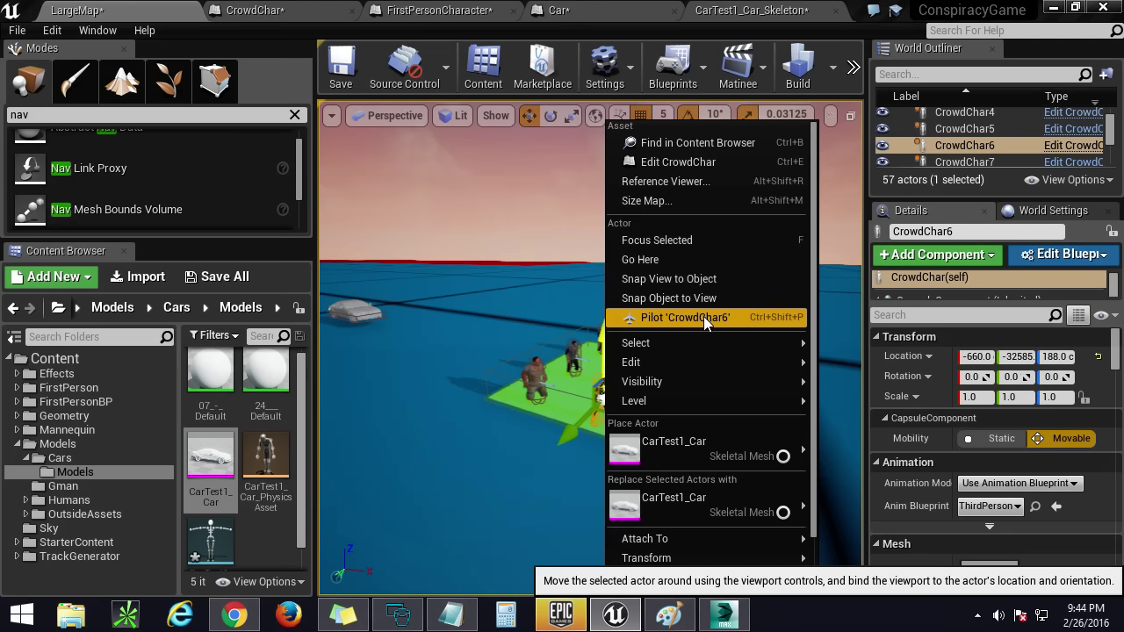
mouse_move(670, 342)
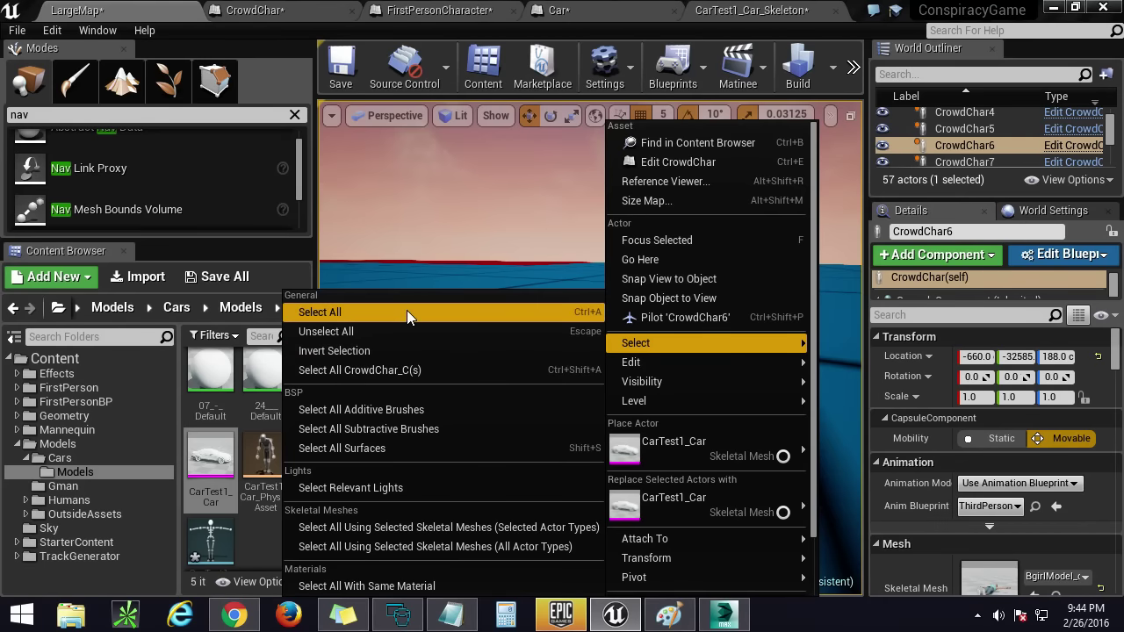
click(380, 369)
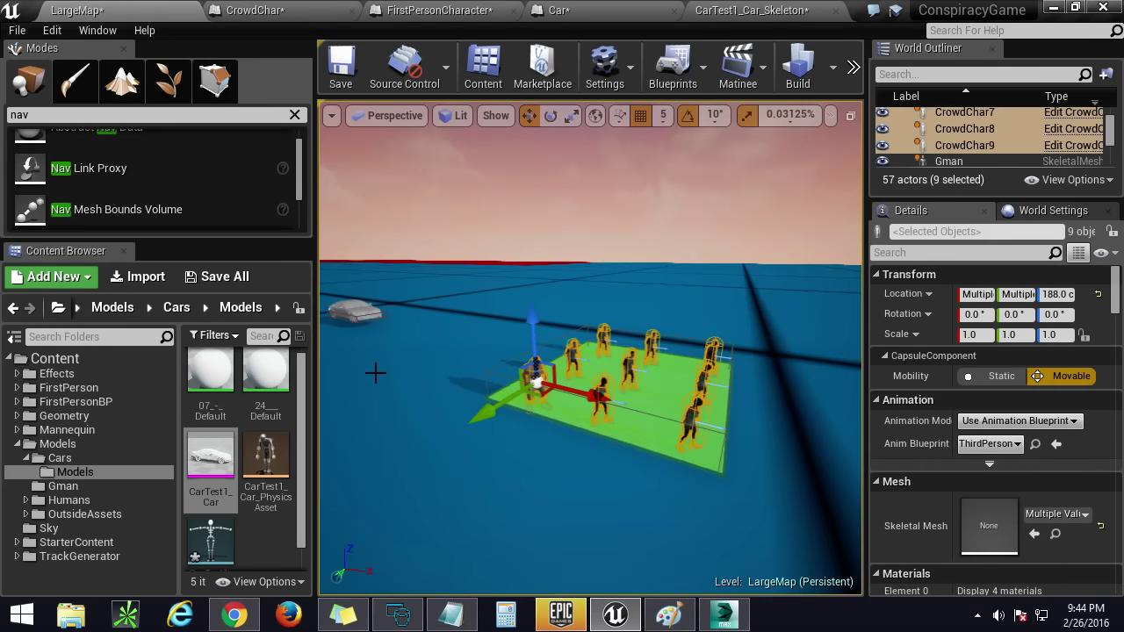
key(Delete)
Step: Delete the green platform from the crowd area and the parked car beside it
click(513, 380)
key(Delete)
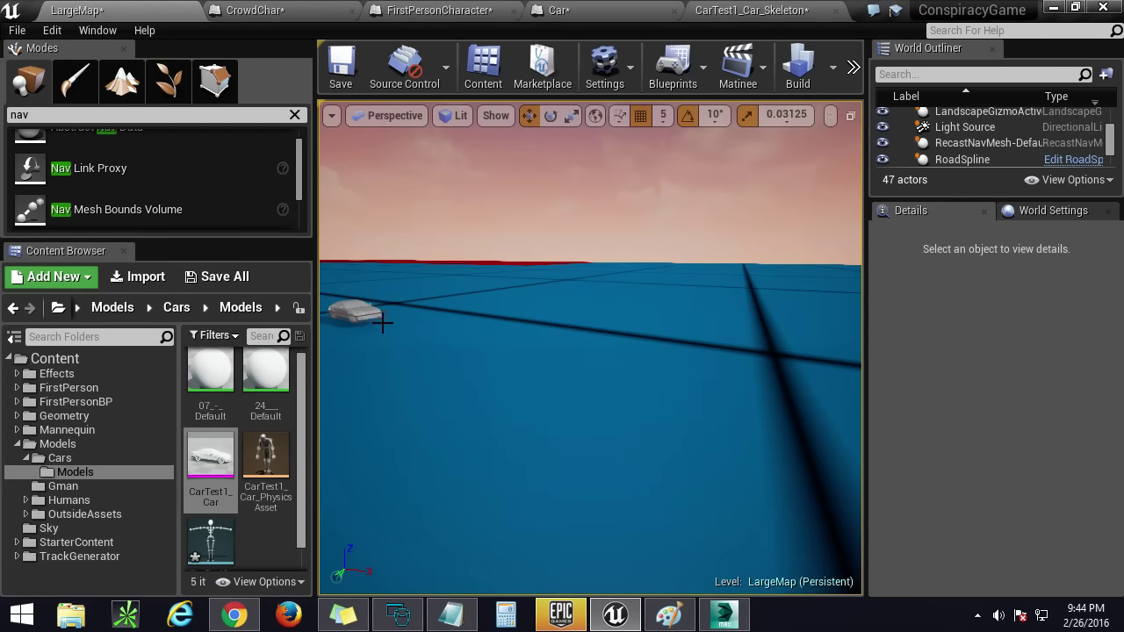
click(356, 310)
key(Delete)
Step: Play the level from the intersection and walk along the sidewalk toward the open end of the road
right_drag(561, 349, 540, 373)
click(850, 74)
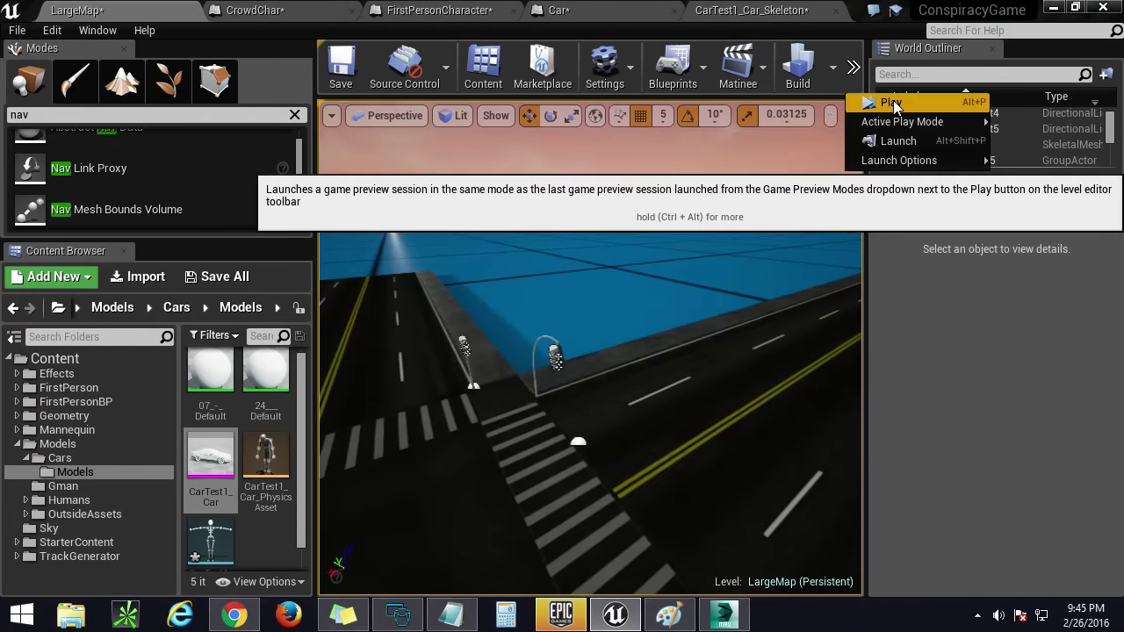
click(887, 102)
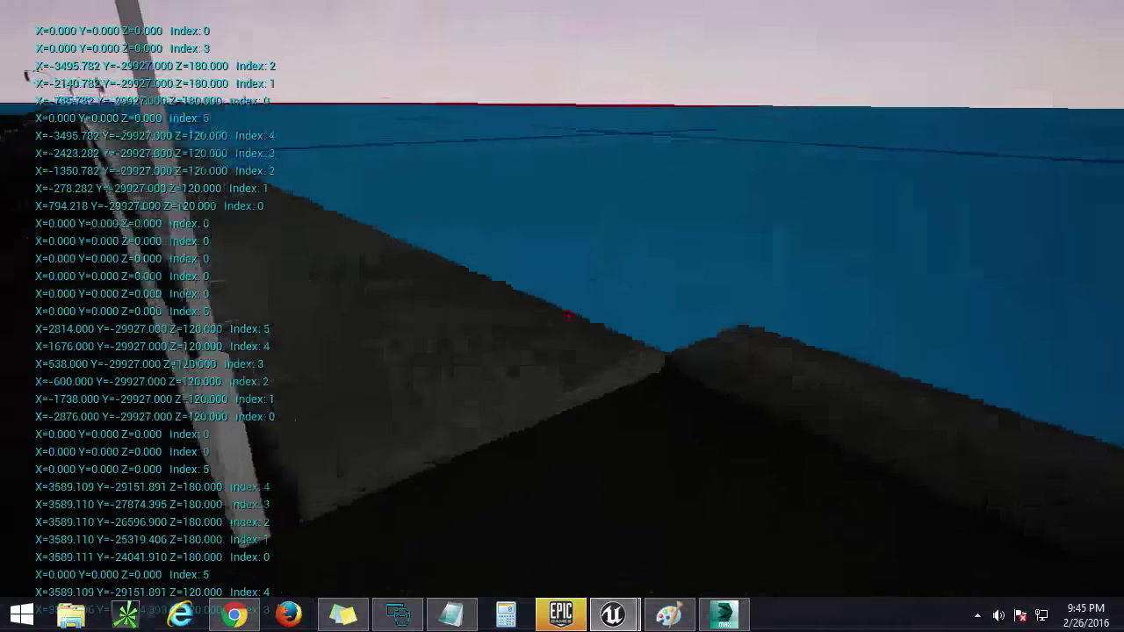
key(w)
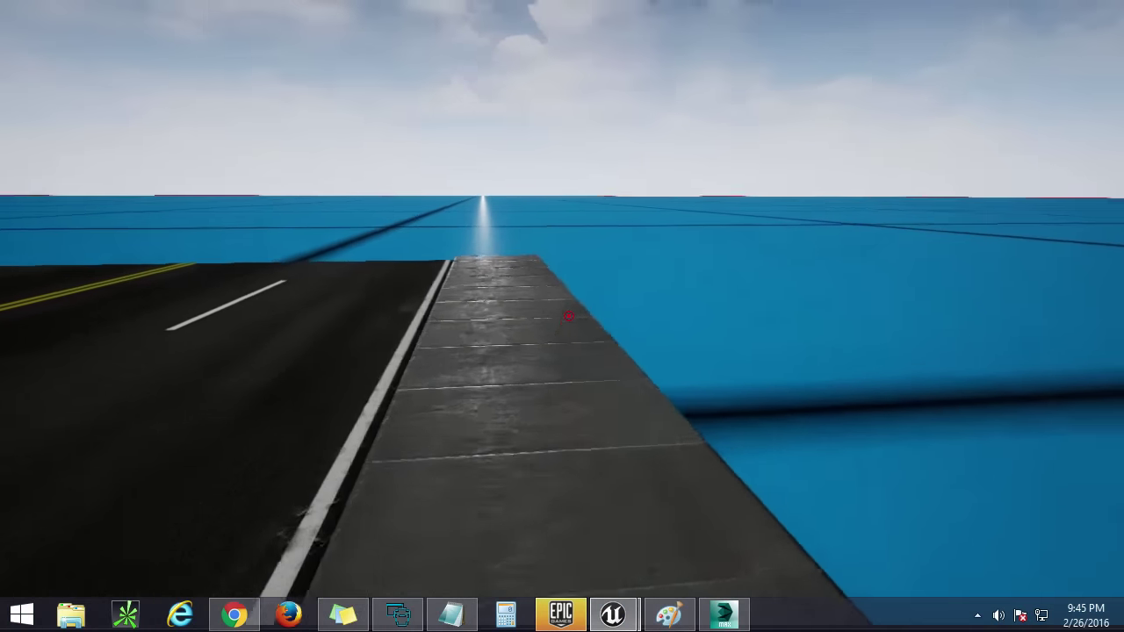
key(Escape)
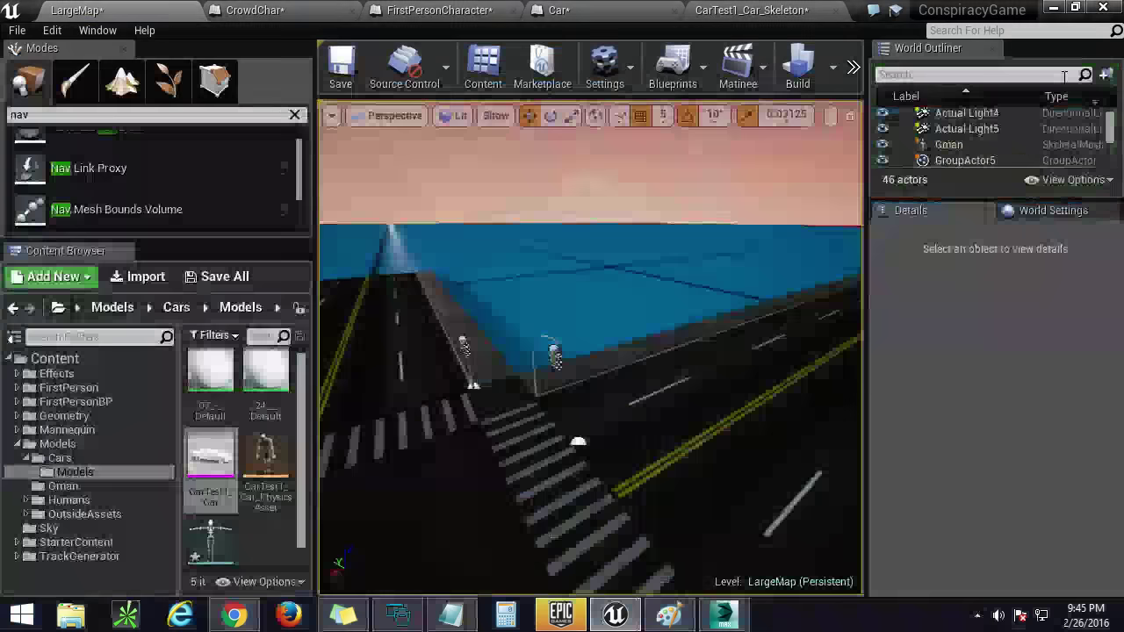
Step: Examine the L-shaped road layout and its two intersections from above
right_drag(748, 211, 733, 228)
right_drag(662, 273, 500, 370)
right_drag(707, 319, 602, 343)
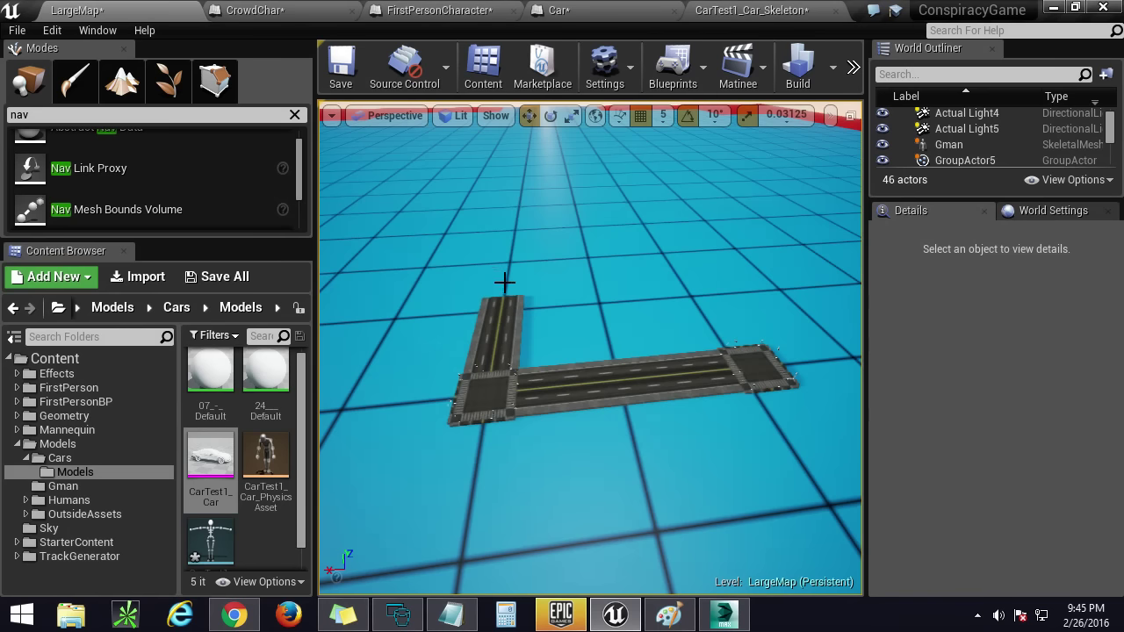
right_drag(538, 351, 466, 364)
key(w)
right_drag(525, 296, 816, 311)
right_drag(576, 346, 714, 323)
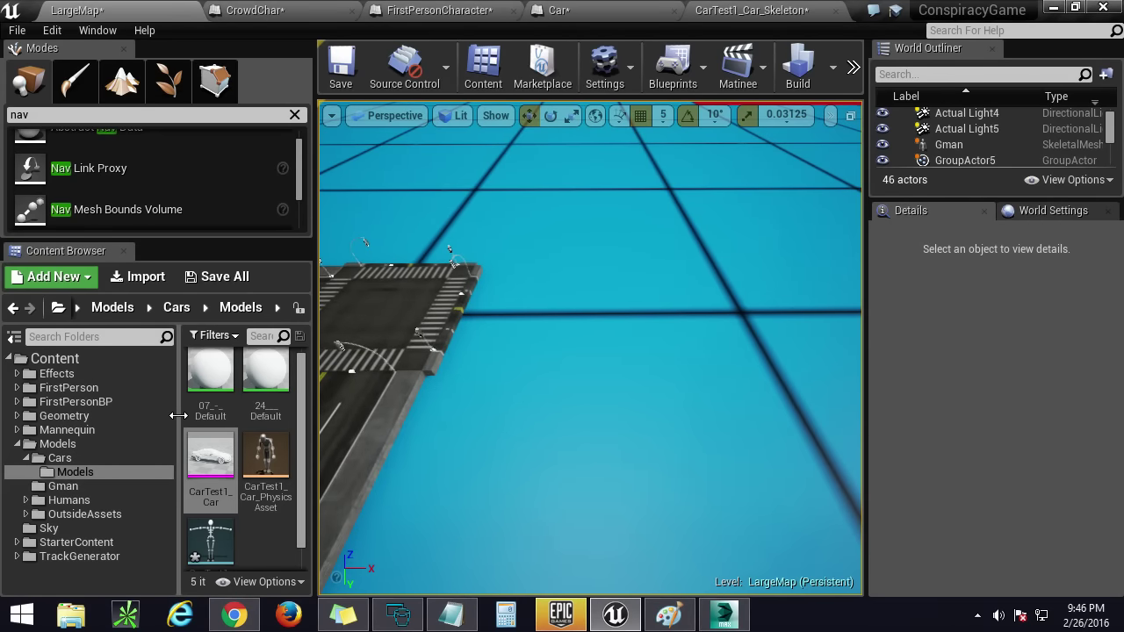
Step: Browse the Cars and Models asset folders and open the OutsideAssets folder
click(86, 457)
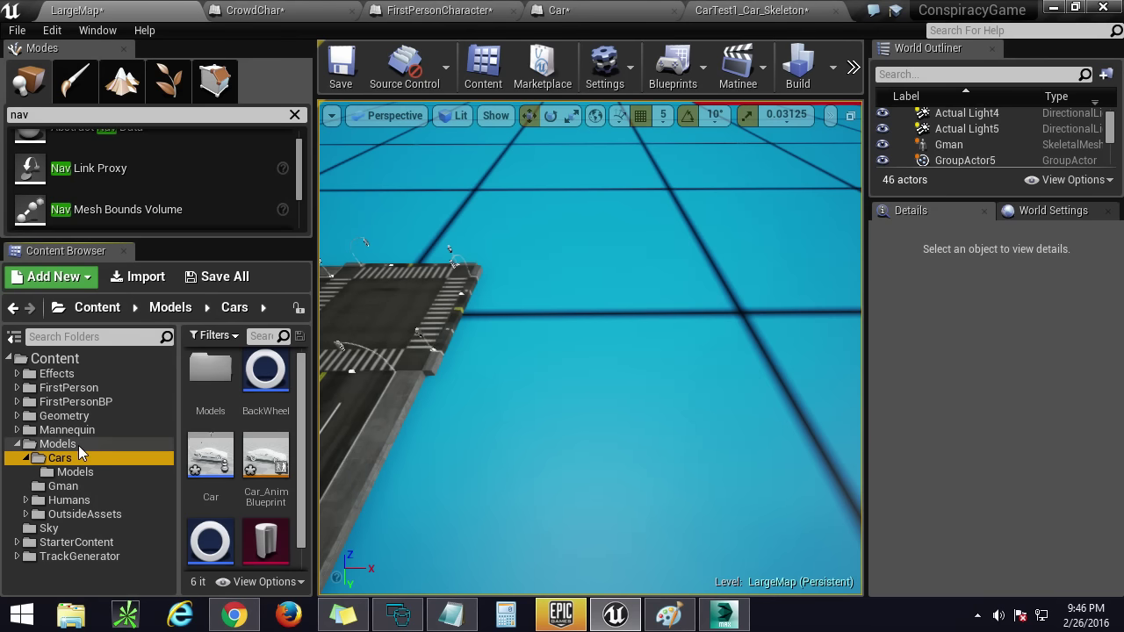
click(79, 445)
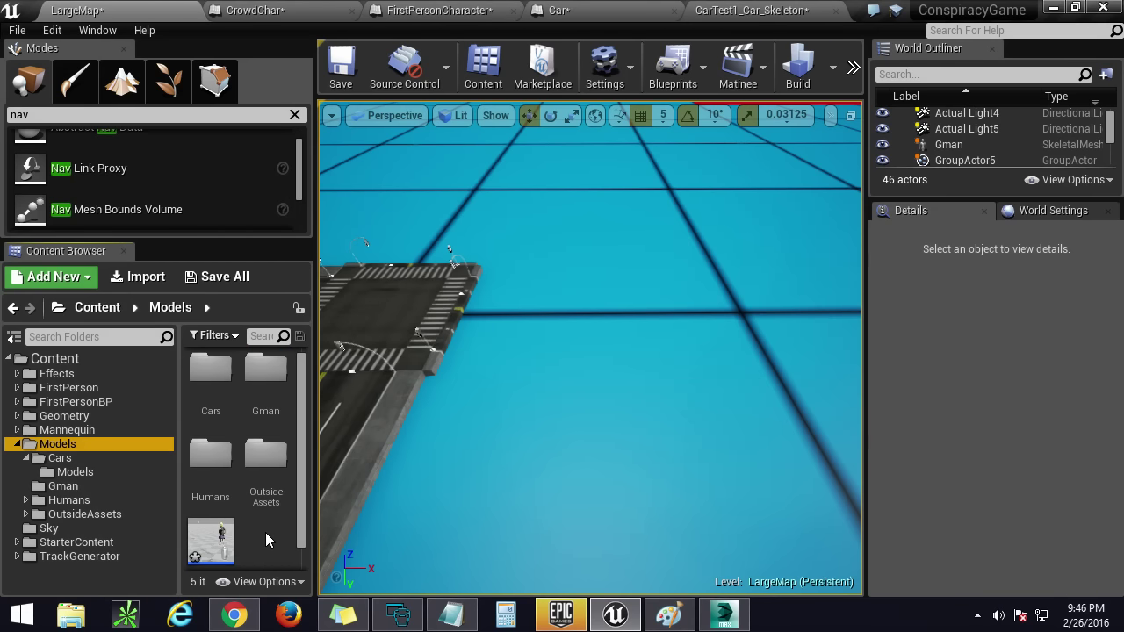
click(90, 462)
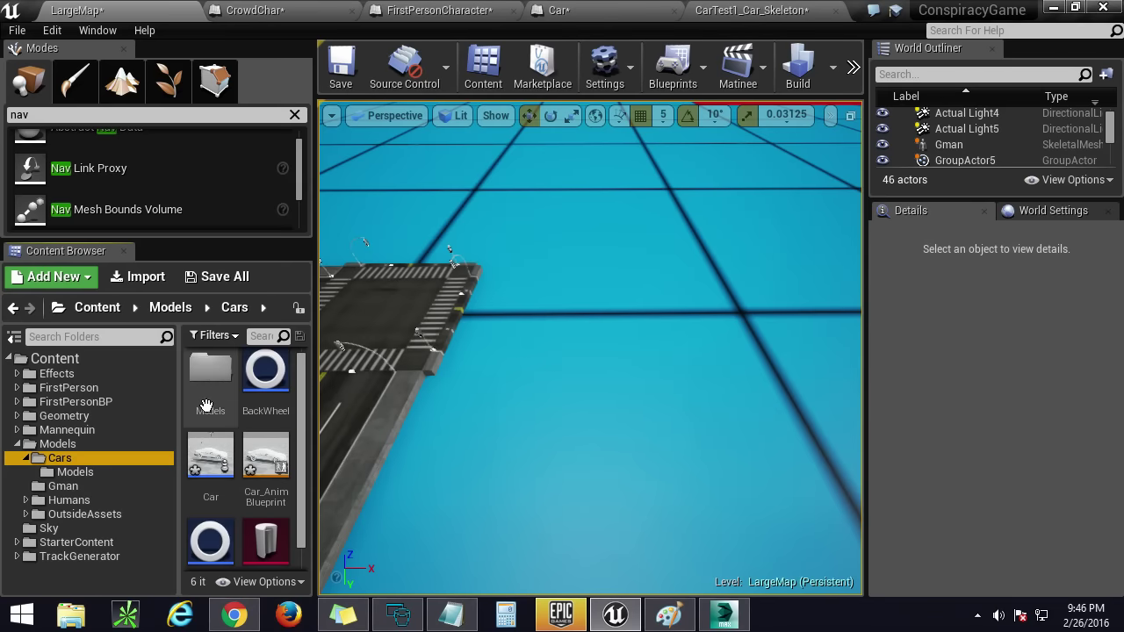
scroll(254, 456, down, 1)
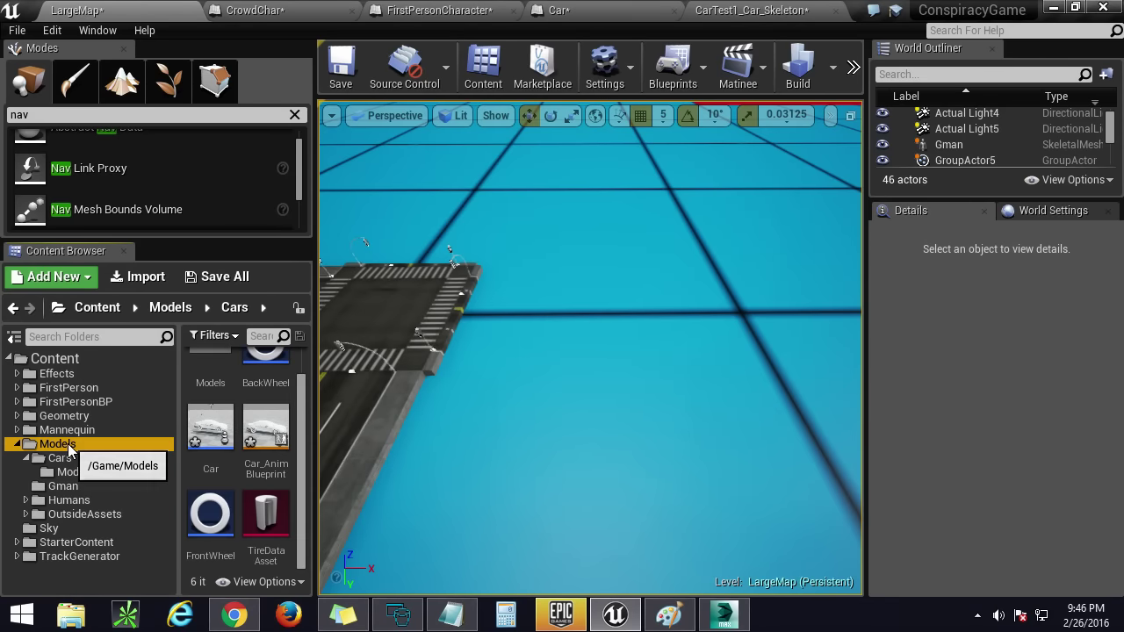
click(66, 446)
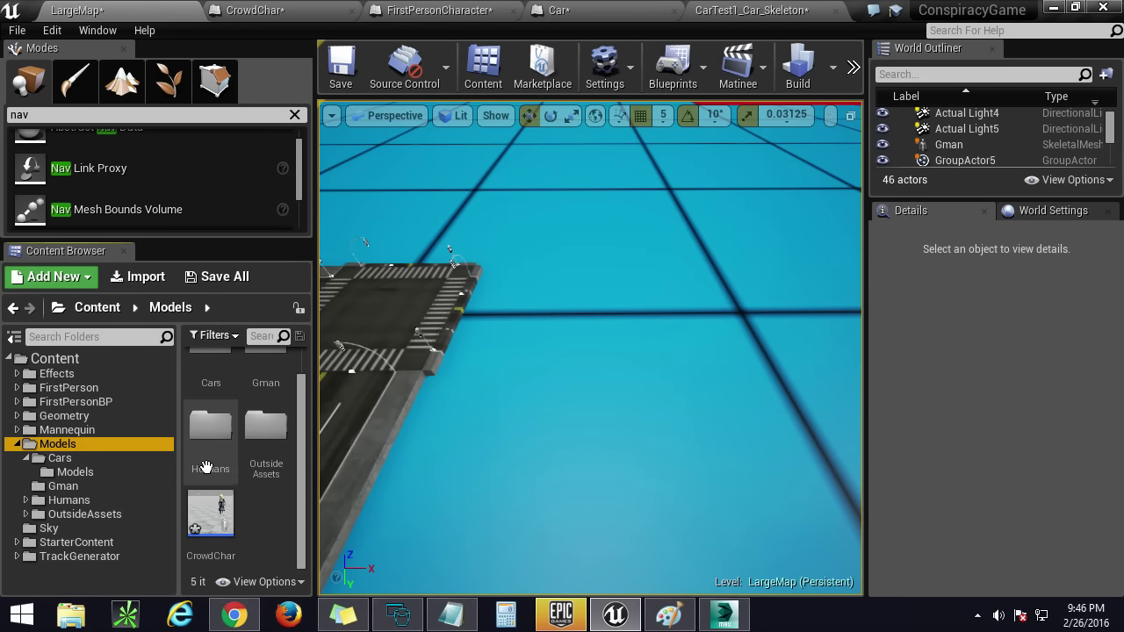
double_click(275, 482)
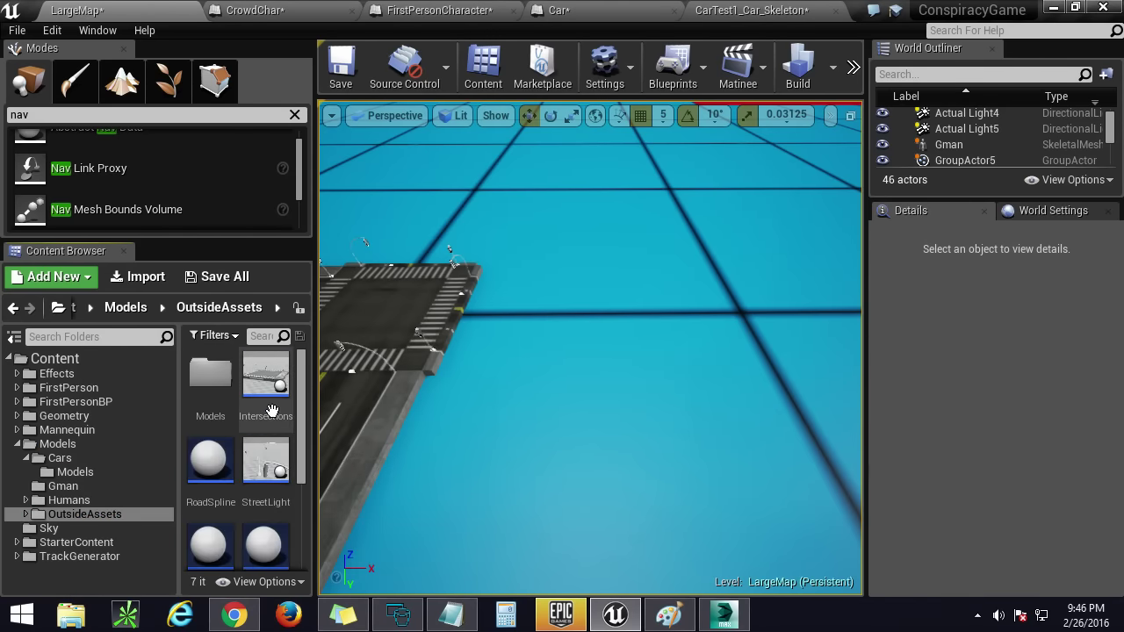
Step: Place a new Intersections actor on the empty ground beyond the road's corner and raise it to Z 130
drag(272, 411, 630, 301)
key(f)
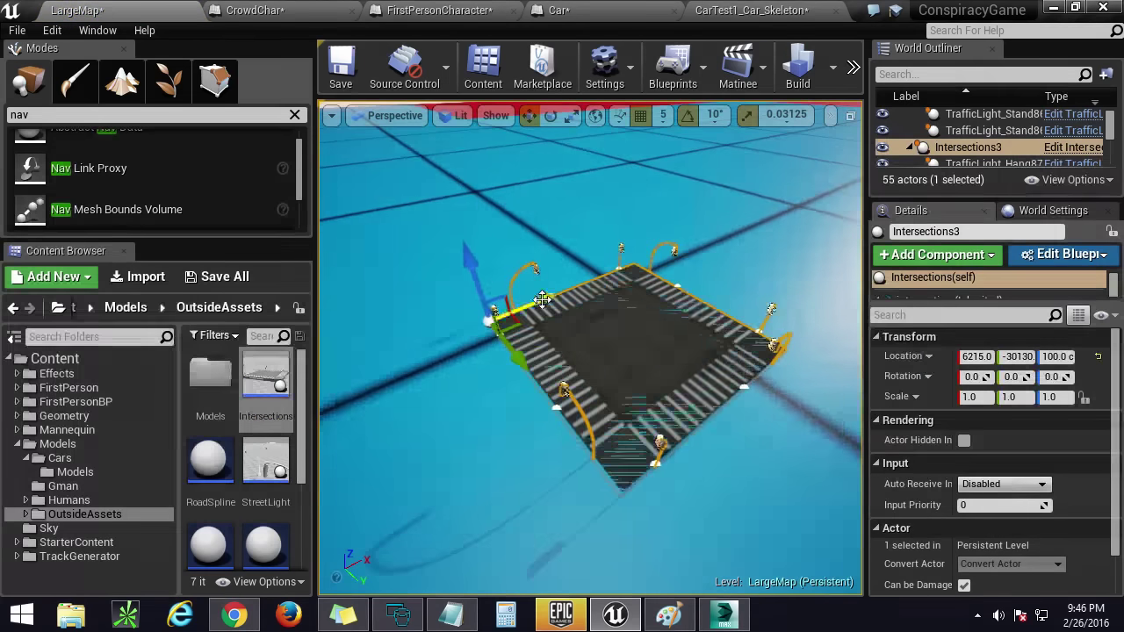
drag(476, 262, 467, 247)
right_drag(593, 324, 492, 344)
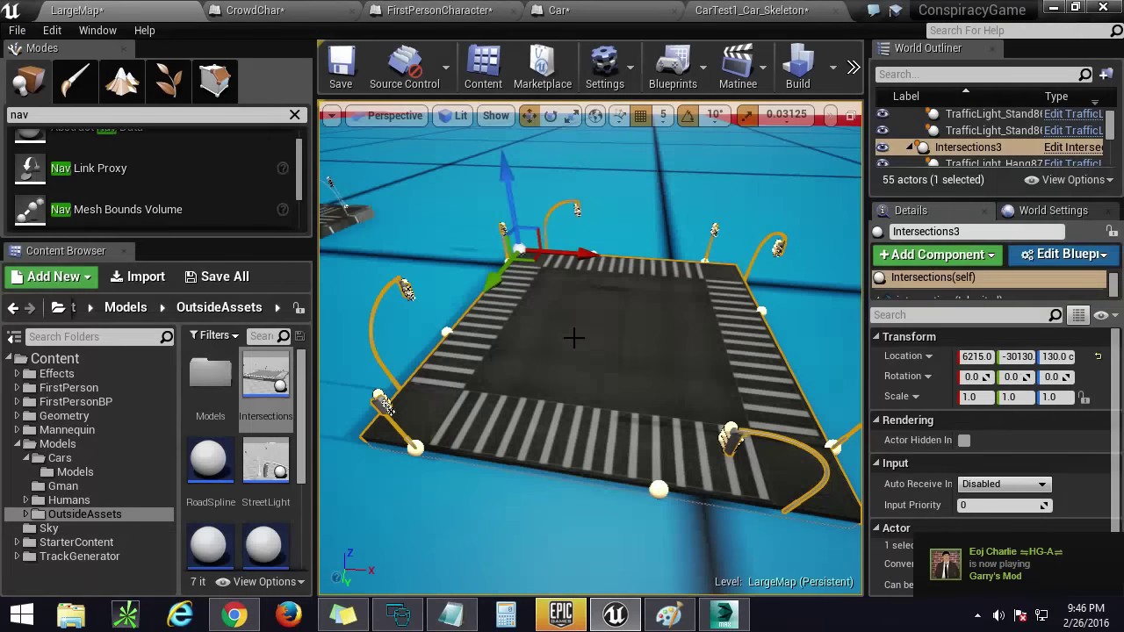
scroll(603, 379, down, 4)
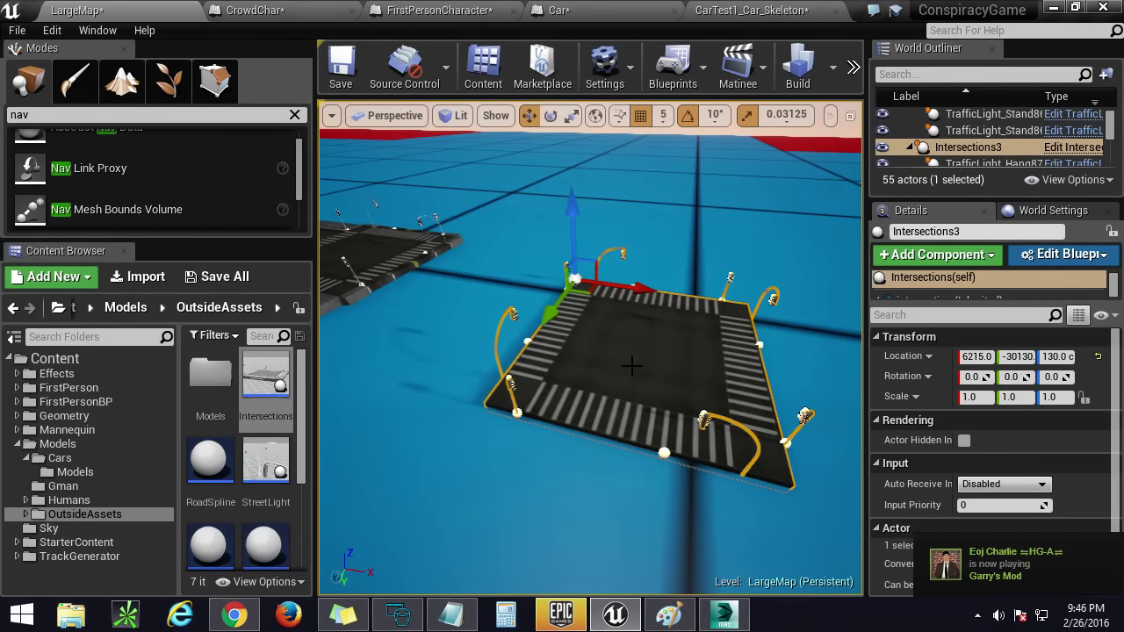
right_drag(632, 365, 571, 337)
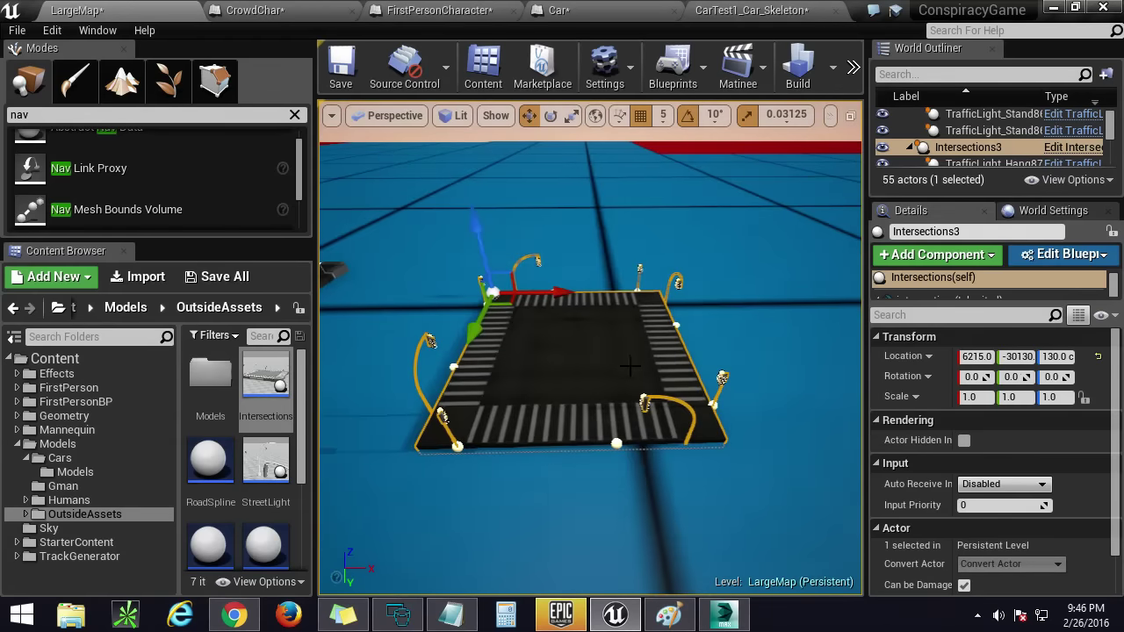
Step: Set the new intersection's X scale to 0.5
key(e)
key(r)
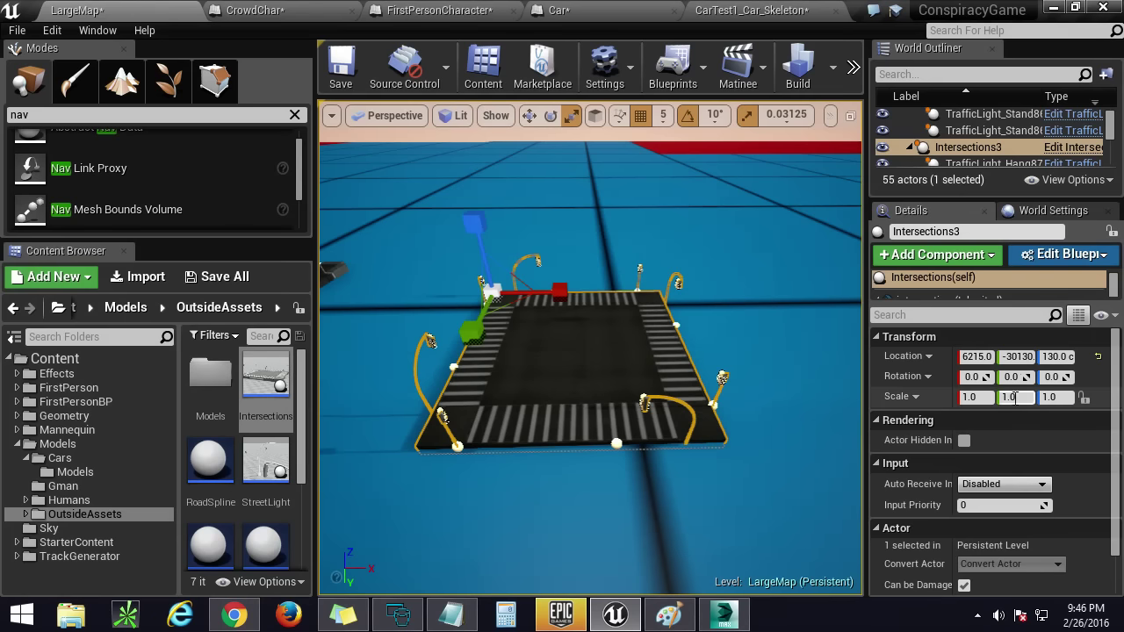
text(0.5)
key(Return)
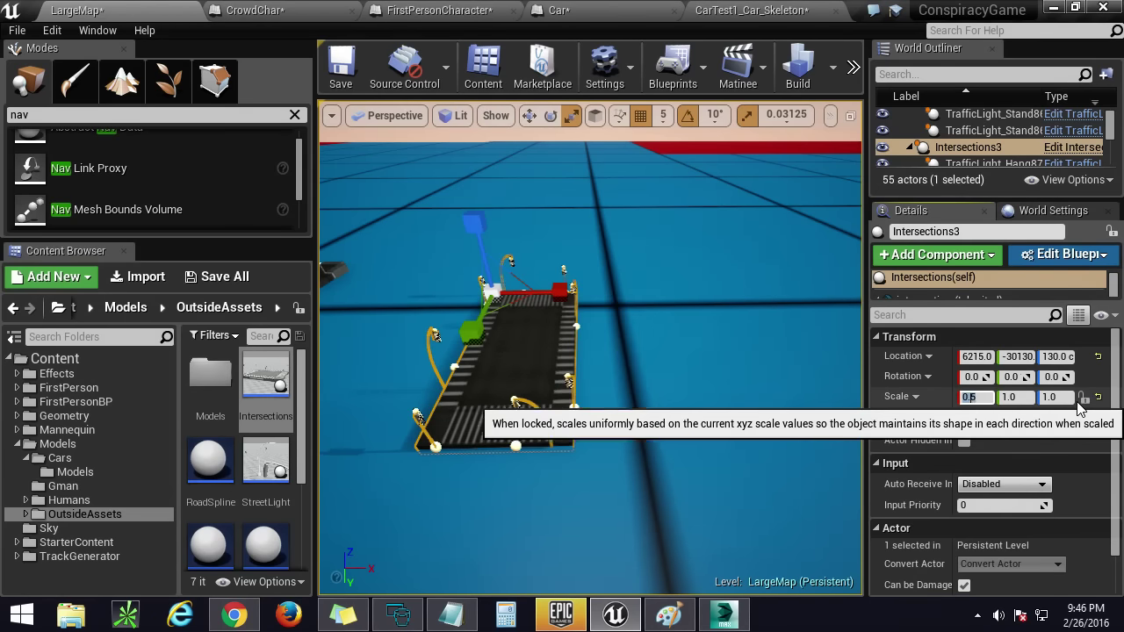
Step: Move the new half-width intersection along Y to line up with the existing road's end
key(w)
right_drag(622, 387, 764, 439)
right_drag(618, 448, 537, 394)
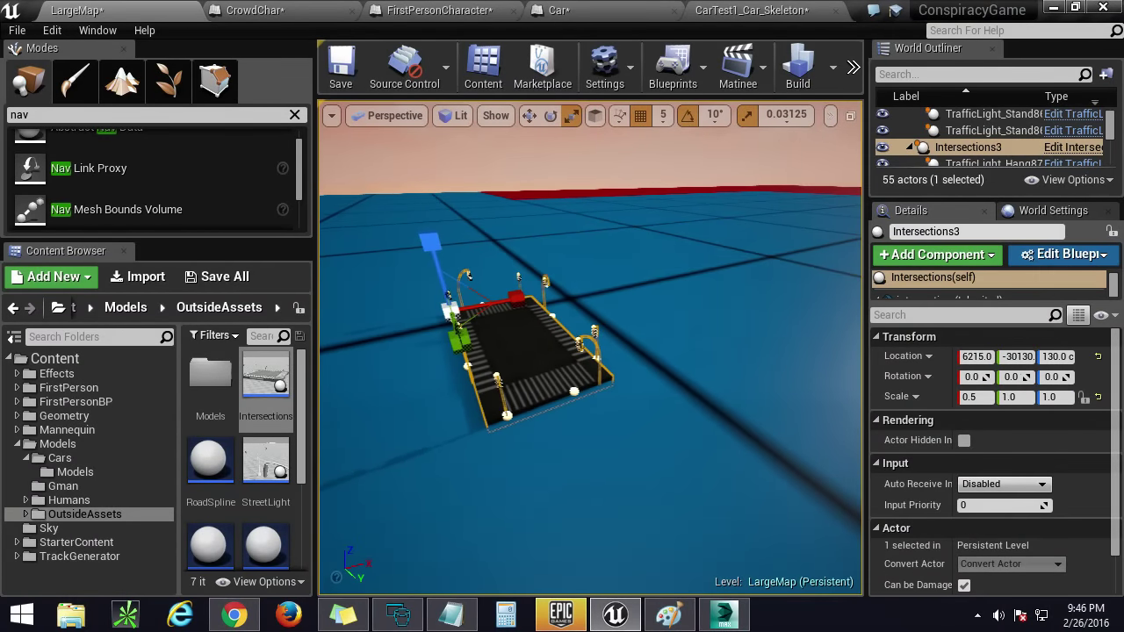
key(alt+Tab)
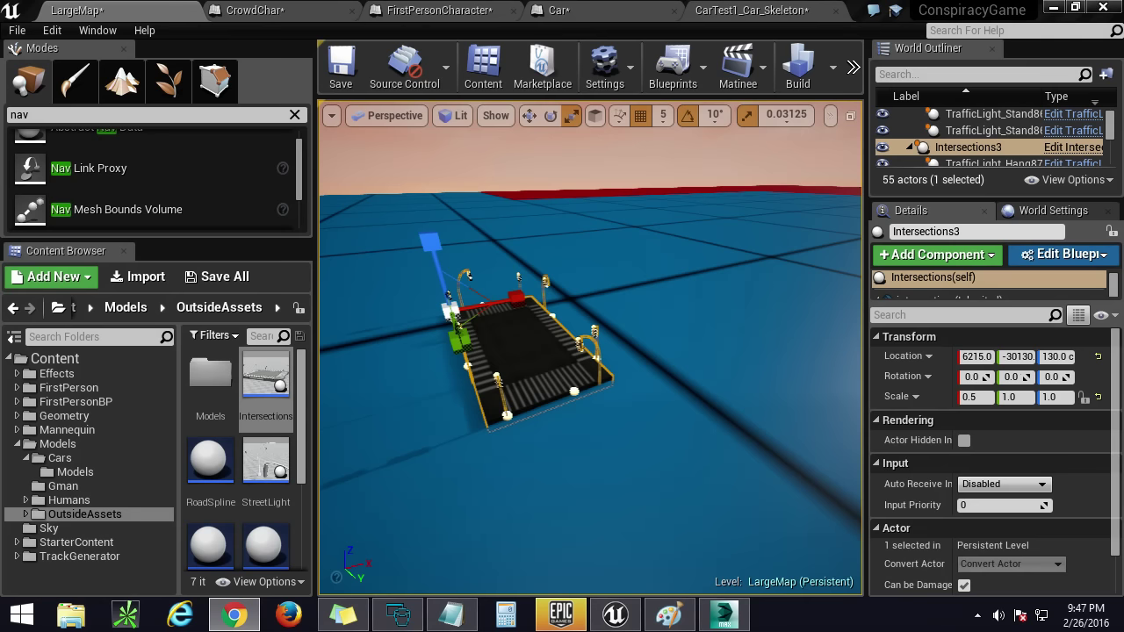
right_drag(652, 456, 614, 400)
drag(608, 374, 625, 369)
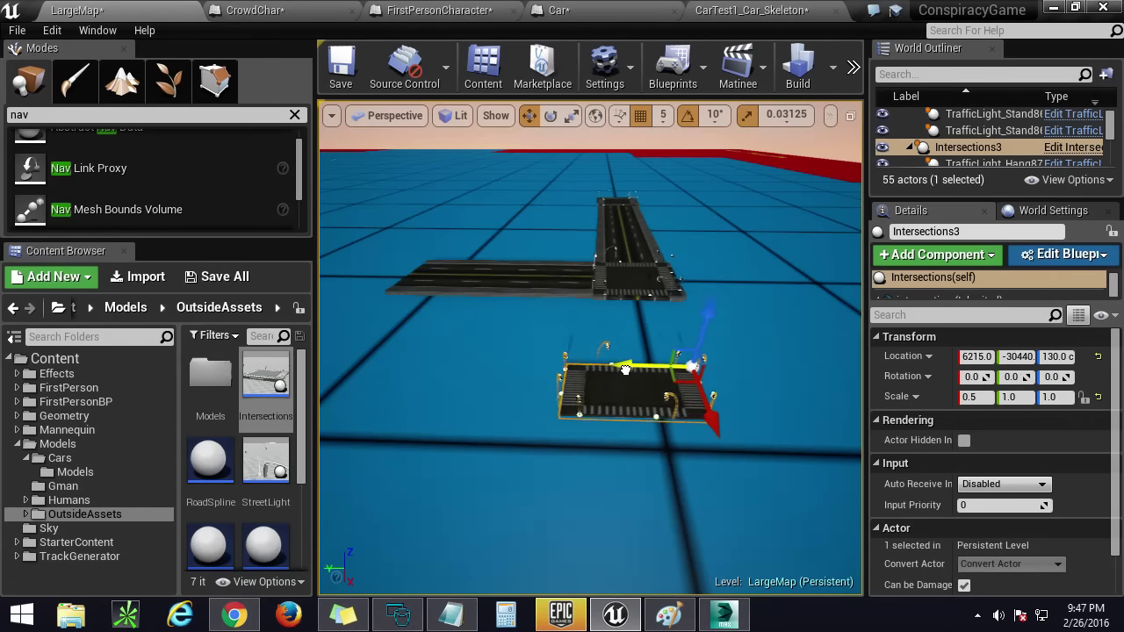
right_drag(622, 386, 773, 377)
right_drag(597, 351, 654, 404)
Step: Extend the end point of RoadSpline11 along X from the corner intersection to the new intersection
click(552, 377)
click(530, 372)
right_drag(597, 383, 645, 393)
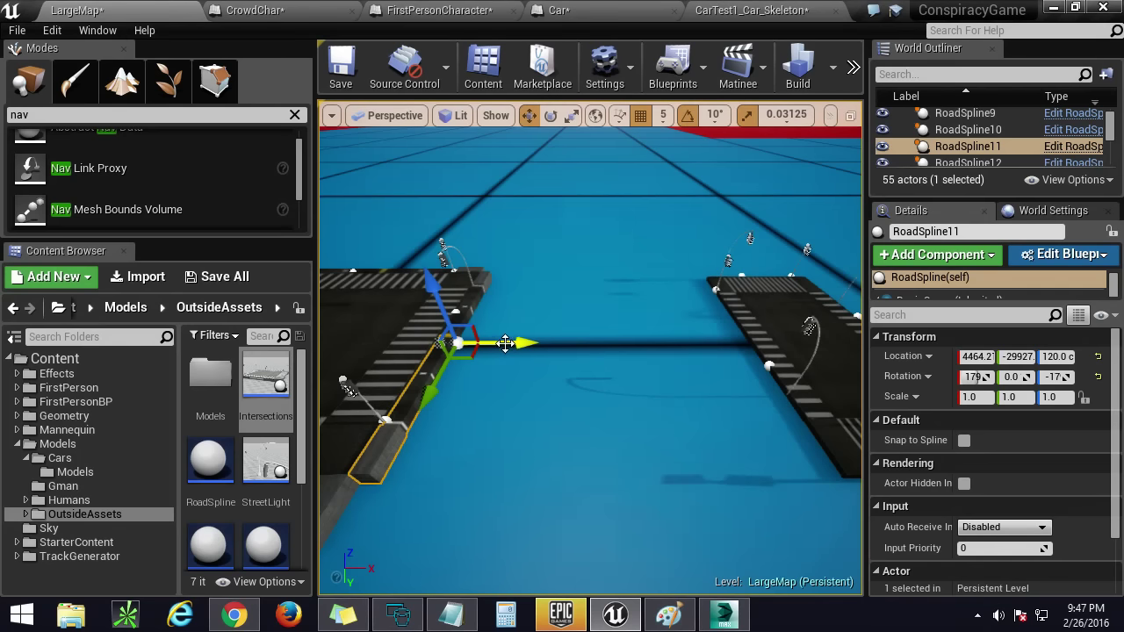
right_drag(451, 351, 496, 289)
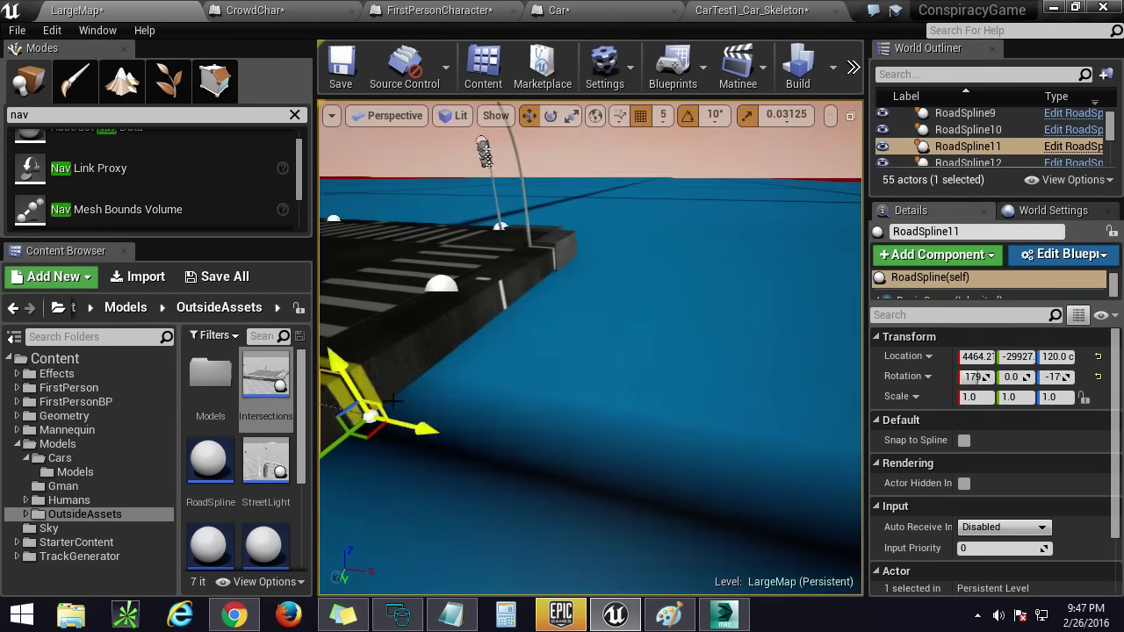
right_drag(386, 408, 527, 413)
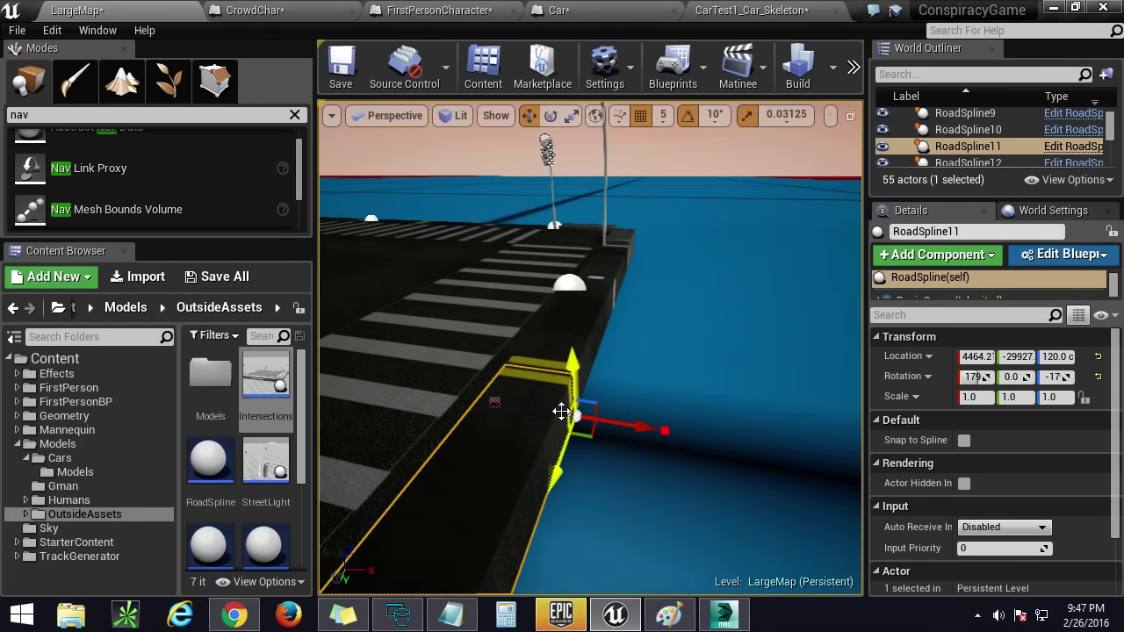
right_drag(664, 429, 571, 351)
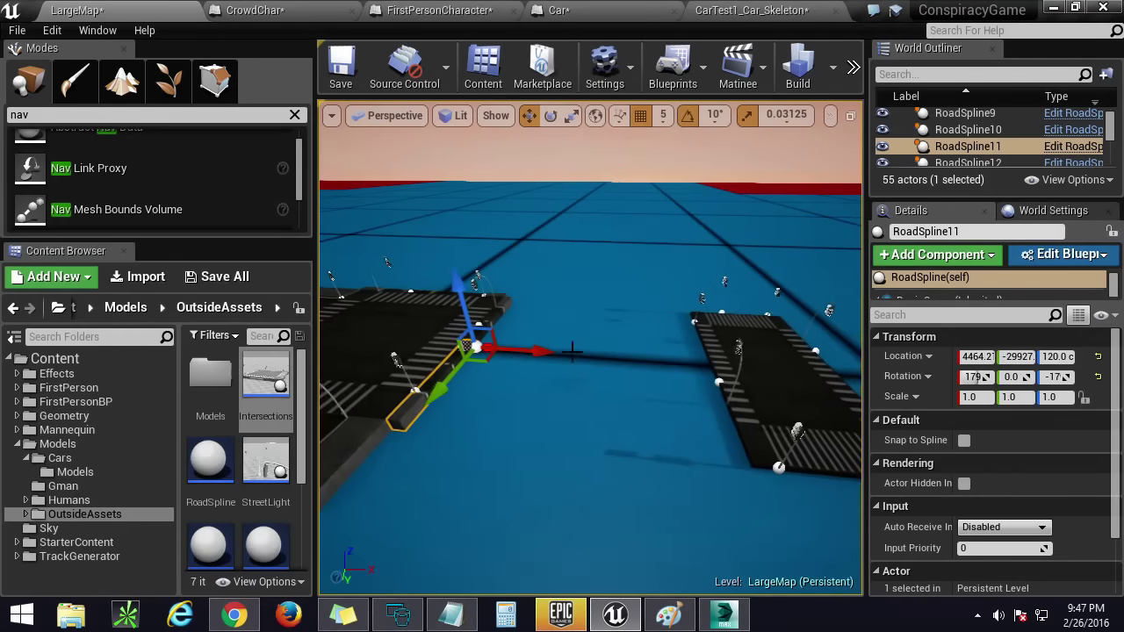
drag(570, 357, 856, 374)
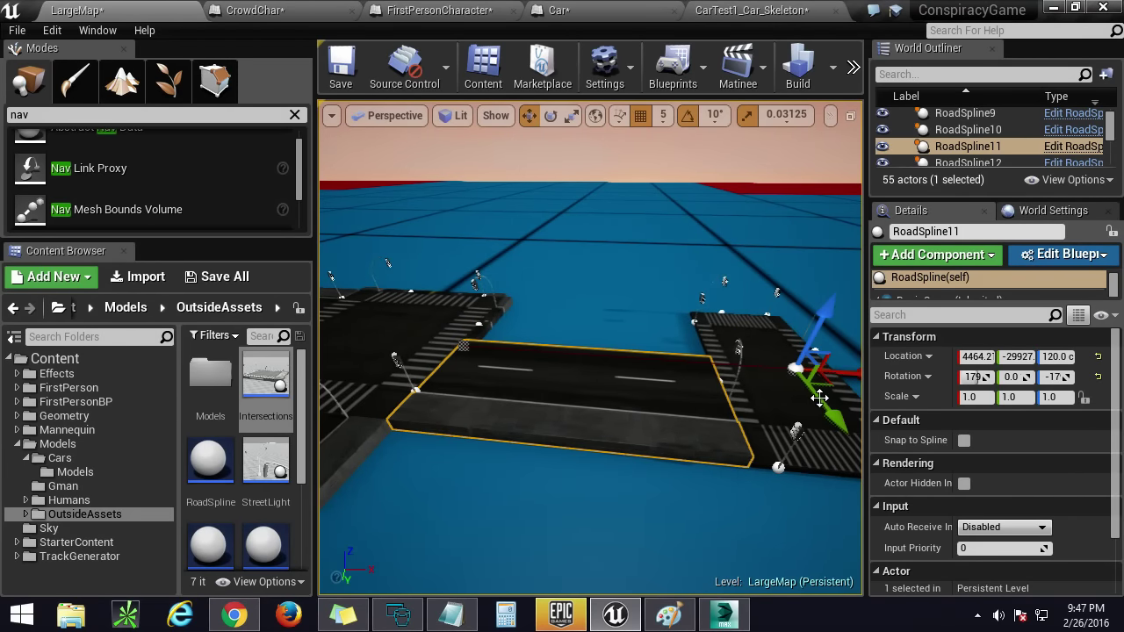
Step: Extend the end point of RoadSpline10 along X to the new intersection, beside the other road half
right_drag(819, 397, 614, 402)
click(530, 403)
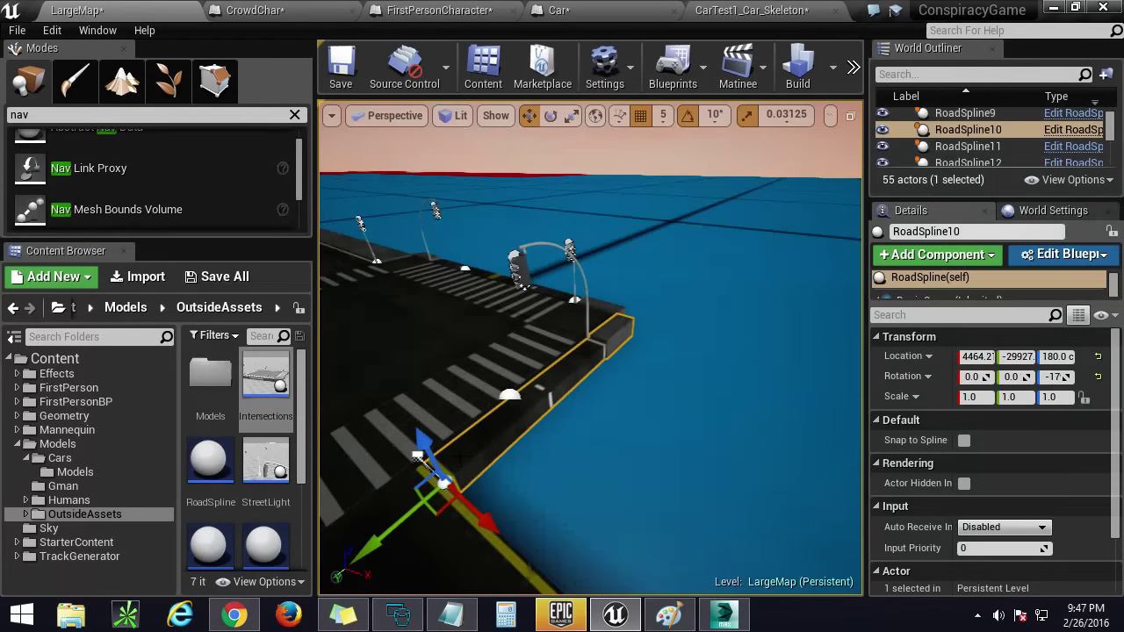
right_drag(489, 482, 610, 441)
right_drag(655, 393, 629, 395)
right_drag(597, 355, 728, 391)
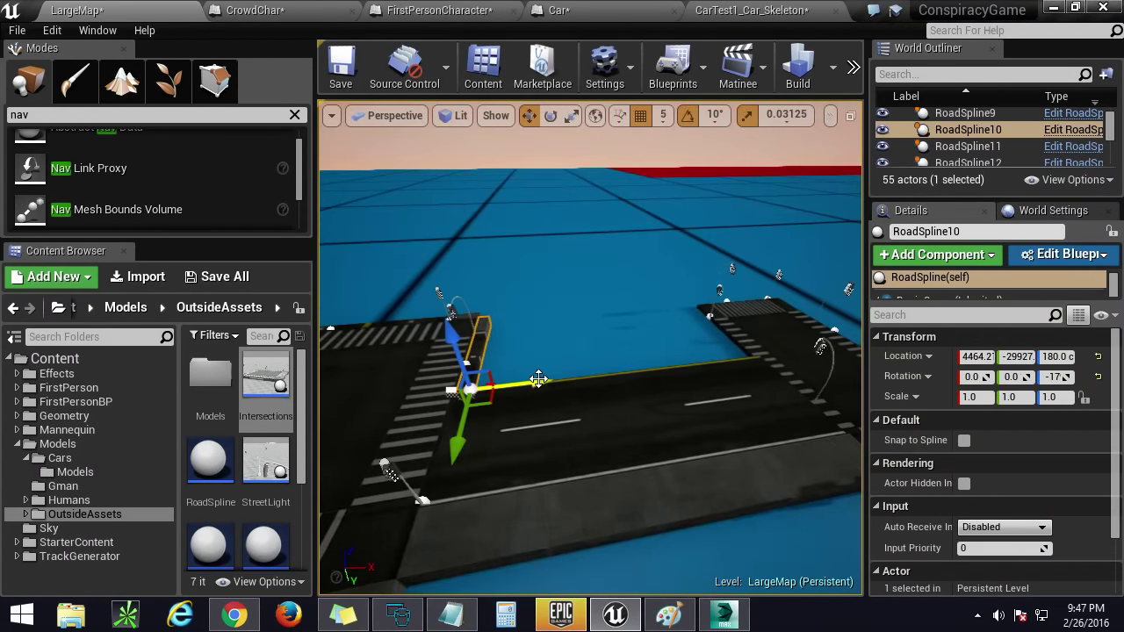
drag(538, 379, 851, 374)
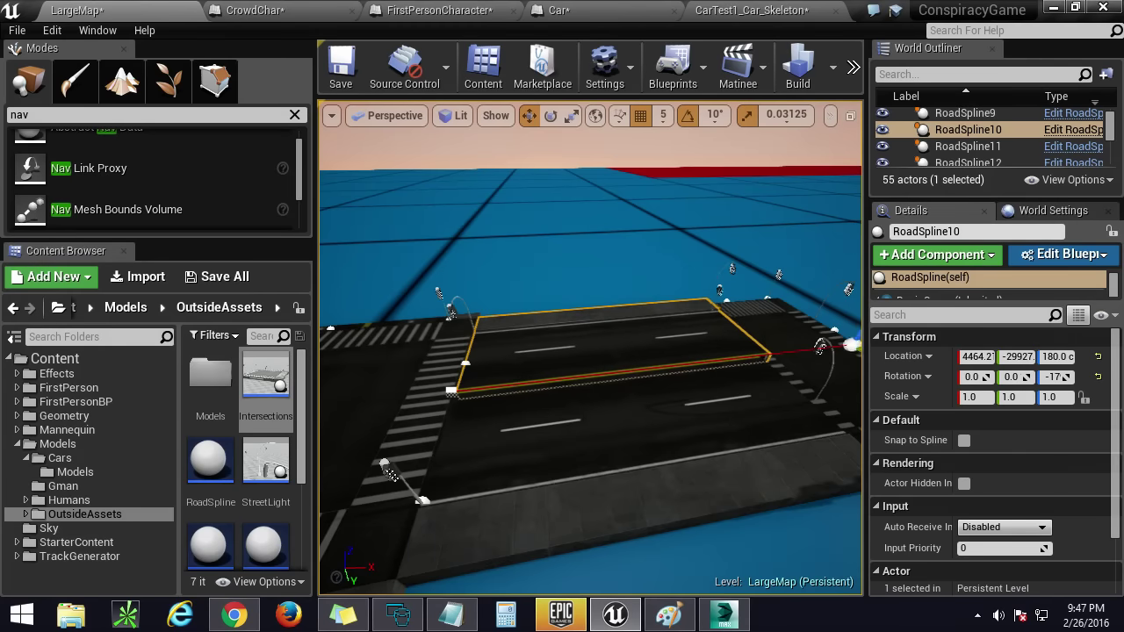
Step: Move the new intersection away from the road ends to X 6575
right_drag(863, 374, 1018, 422)
mouse_move(577, 409)
right_down()
mouse_move(606, 421)
mouse_move(577, 410)
right_up()
click(577, 409)
right_drag(595, 457, 640, 552)
drag(619, 485, 542, 485)
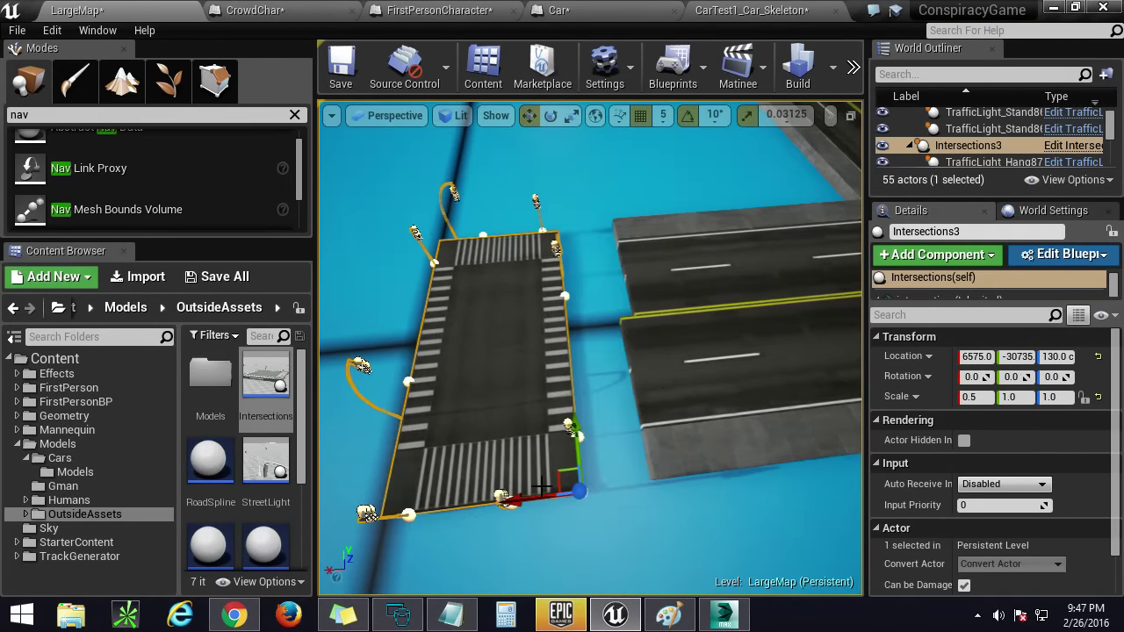
Step: Adjust the end point of RoadSpline11 so its end lines up with the adjacent road half
mouse_move(677, 294)
right_down()
mouse_move(600, 325)
mouse_move(663, 284)
right_up()
click(600, 326)
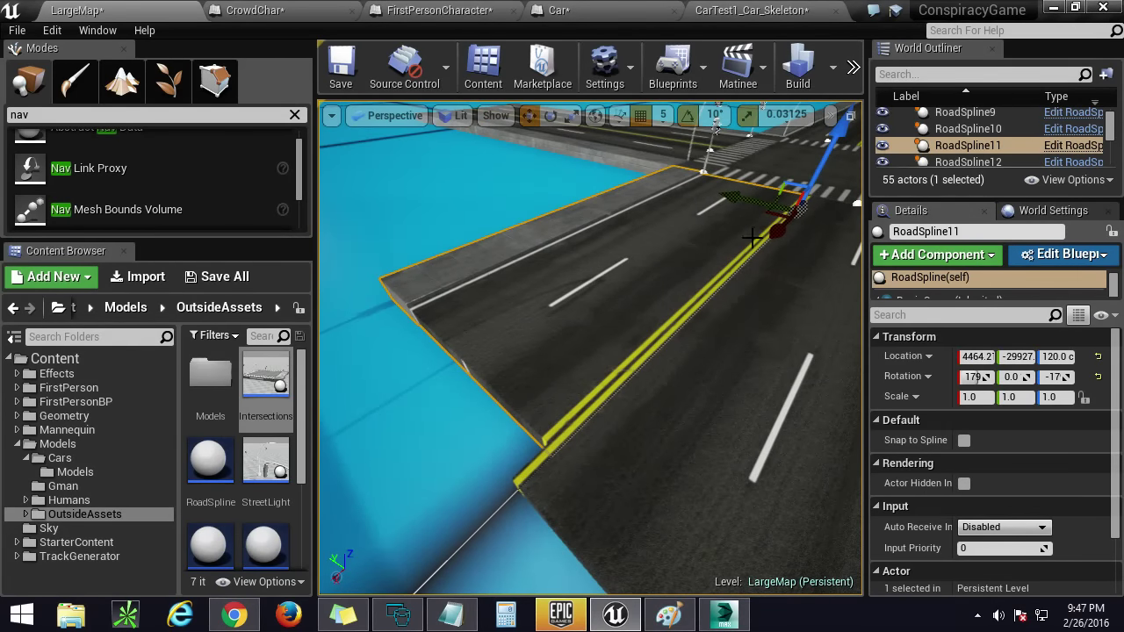
right_drag(752, 237, 634, 337)
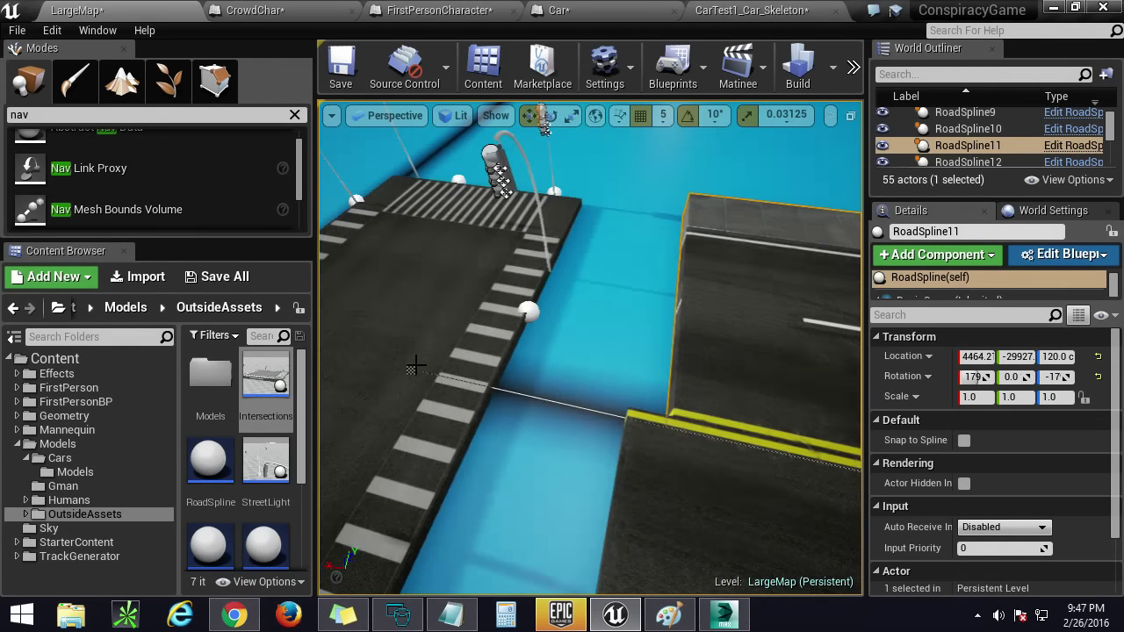
drag(355, 360, 326, 353)
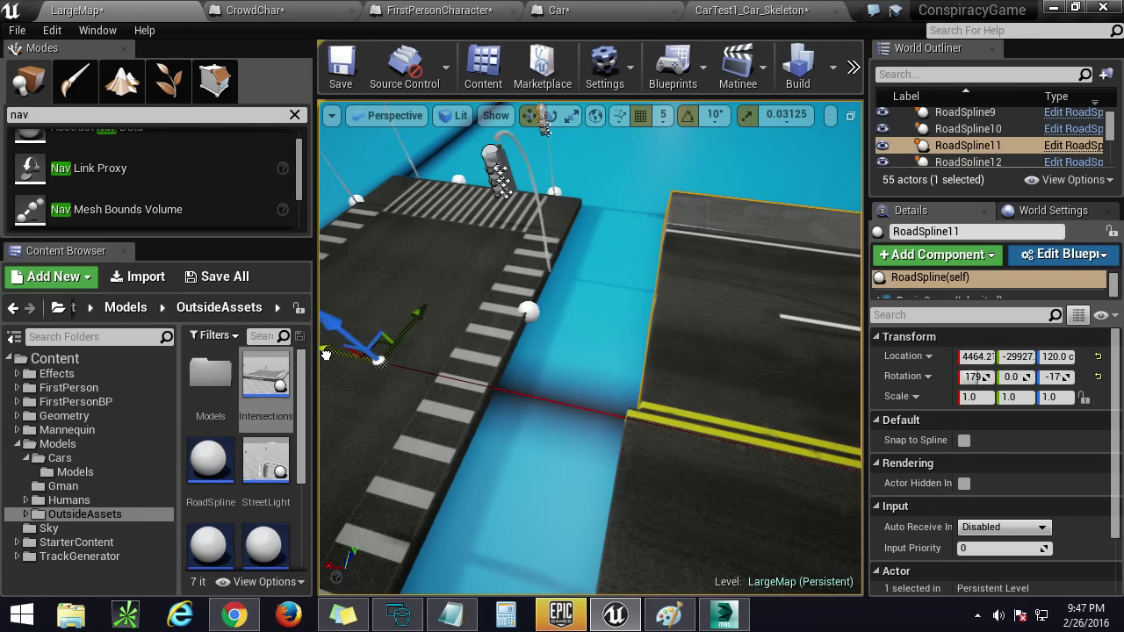
key(w)
right_drag(562, 351, 649, 351)
key(s)
key(s)
right_drag(597, 395, 544, 418)
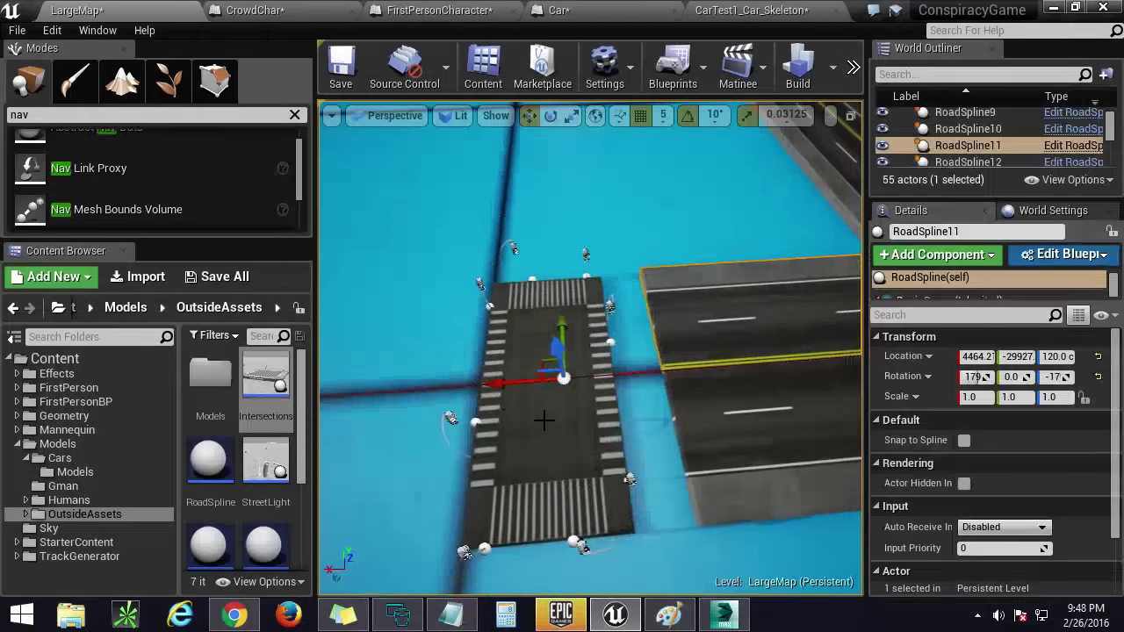
Step: Move the new intersection back against the road ends at X 6270
click(550, 414)
drag(569, 537, 634, 538)
right_drag(635, 538, 897, 459)
Step: Adjust the new intersection's height to Z 175 so its surface matches the road
key(s)
key(w)
key(a)
key(w)
key(w)
key(s)
right_drag(625, 393, 625, 386)
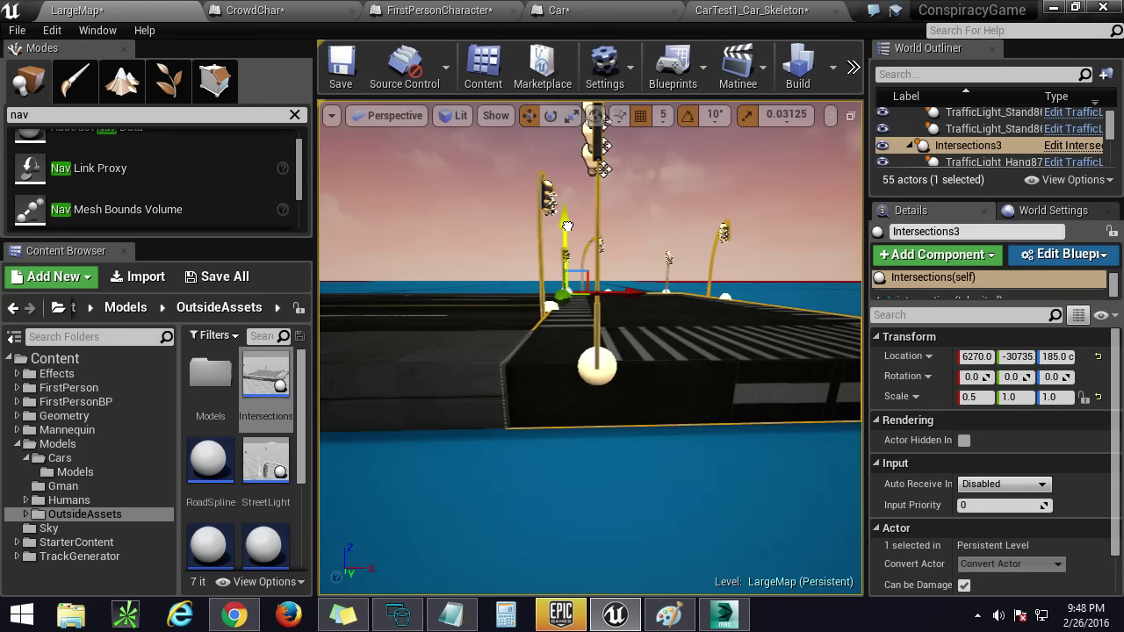
right_drag(567, 226, 557, 188)
key(w)
key(a)
key(w)
key(d)
key(s)
key(w)
key(a)
key(w)
key(d)
key(a)
right_drag(552, 318, 590, 344)
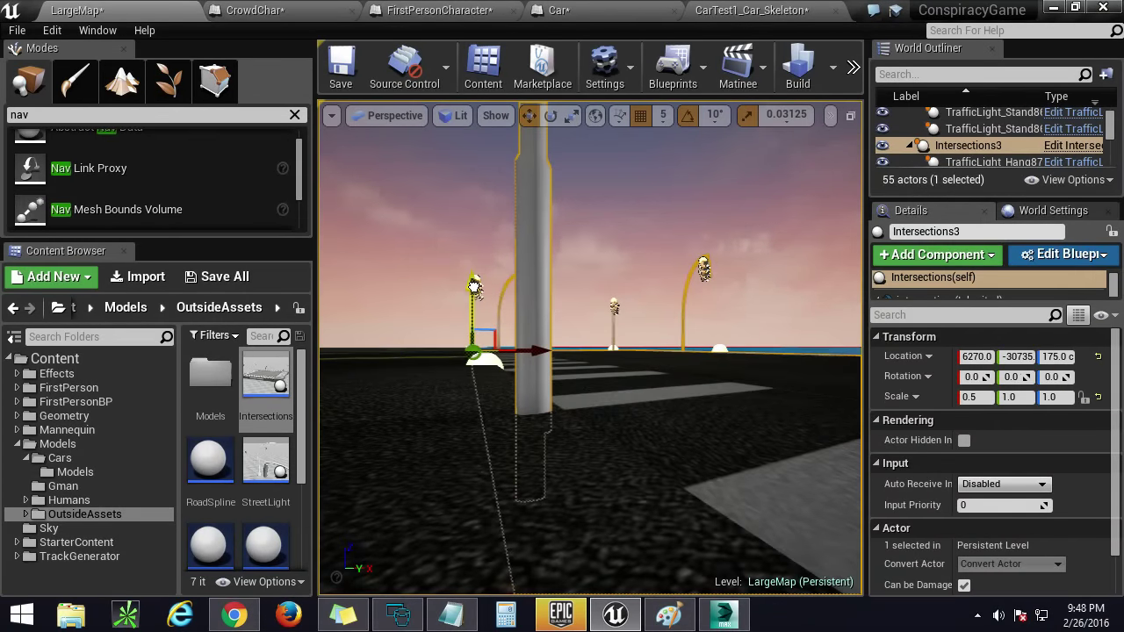
Step: Examine the seam between the road and the new intersection from the side and along the road
right_drag(557, 362, 590, 348)
right_drag(322, 390, 321, 390)
key(a)
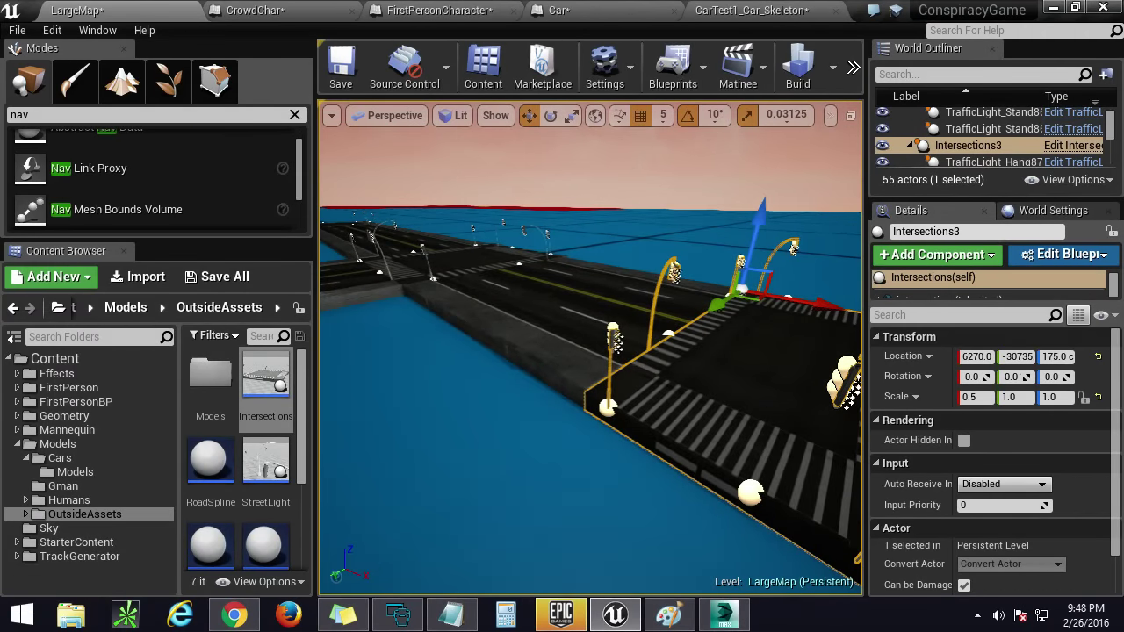
right_drag(322, 391, 321, 390)
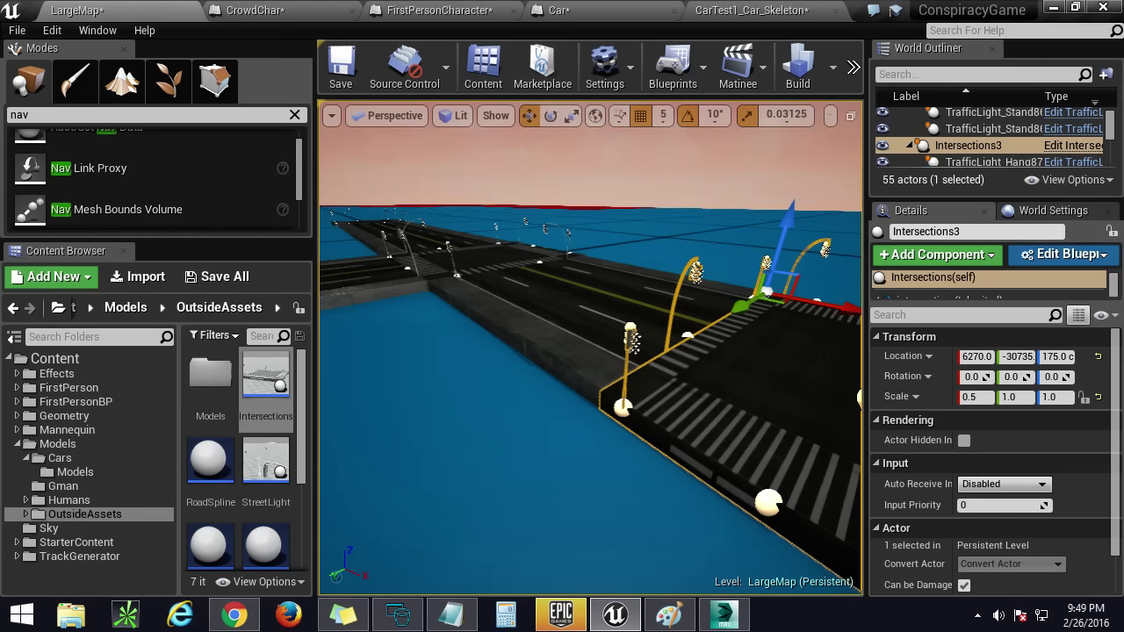
right_drag(712, 443, 651, 438)
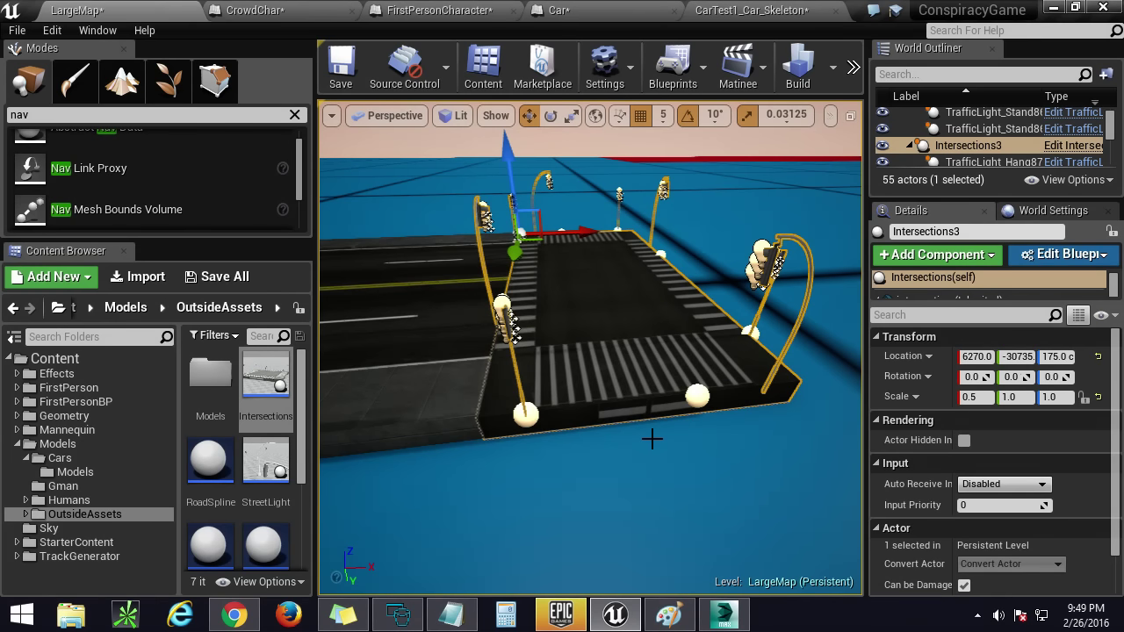
key(d)
right_drag(590, 351, 325, 426)
key(s)
key(d)
key(w)
key(w)
mouse_move(593, 413)
right_down()
mouse_move(603, 439)
mouse_move(753, 469)
mouse_move(594, 412)
mouse_move(595, 397)
mouse_move(611, 397)
mouse_move(613, 349)
mouse_move(777, 371)
mouse_move(806, 336)
mouse_move(611, 396)
mouse_move(622, 396)
mouse_move(574, 397)
mouse_move(592, 417)
right_up()
key(a)
key(a)
key(a)
key(d)
key(s)
key(w)
key(w)
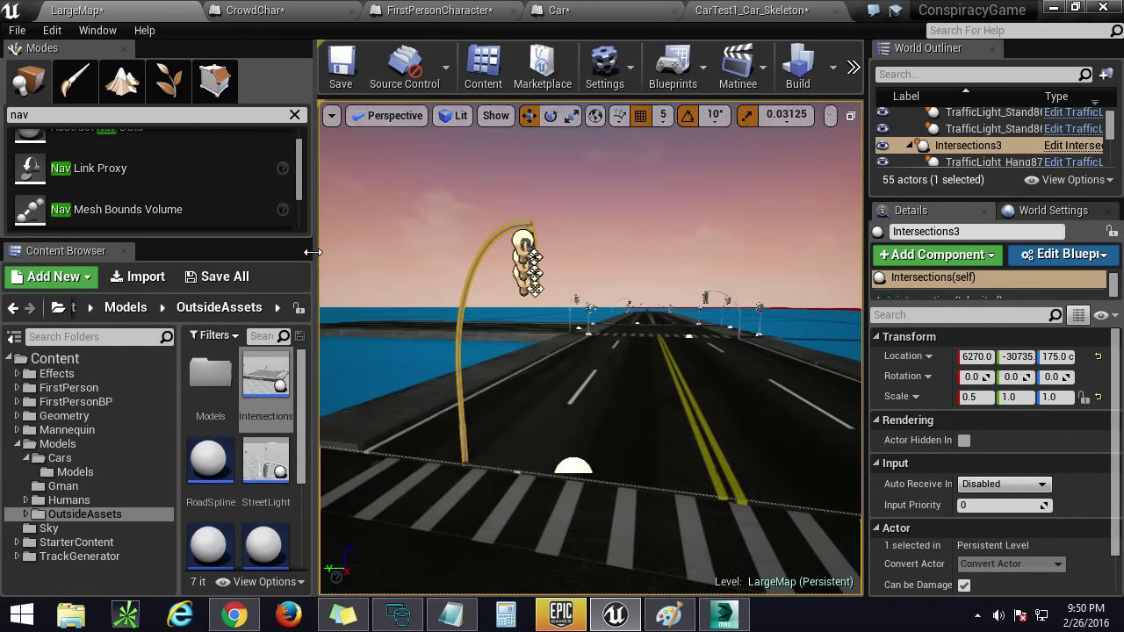
Step: Widen the viewport and play-test the level, walking over the new intersection before ending the session
drag(315, 250, 251, 250)
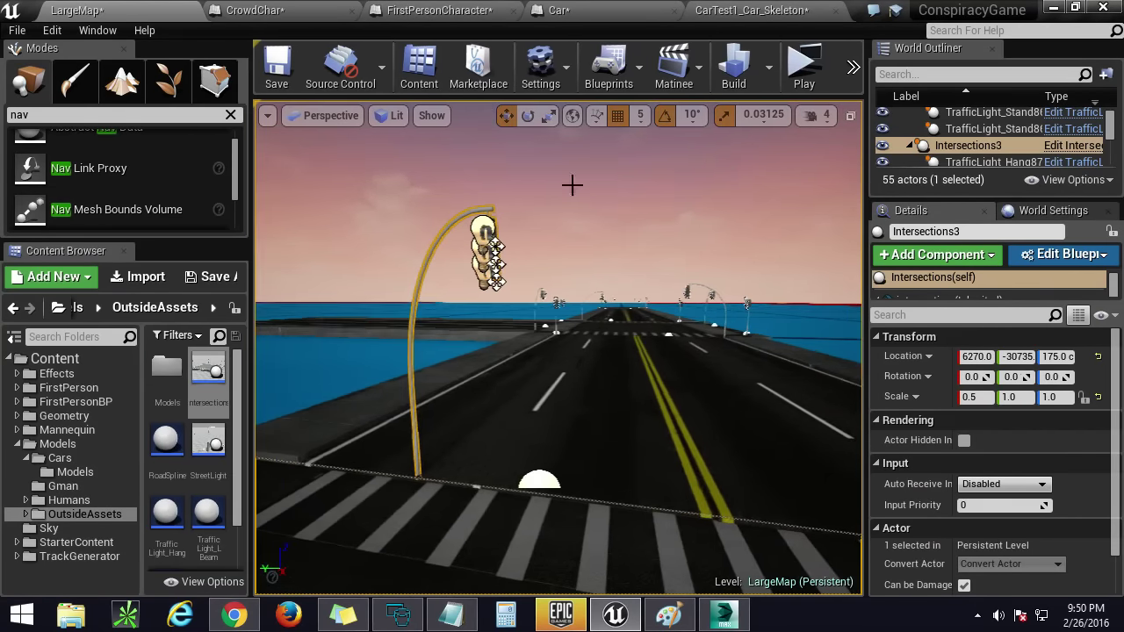
click(797, 81)
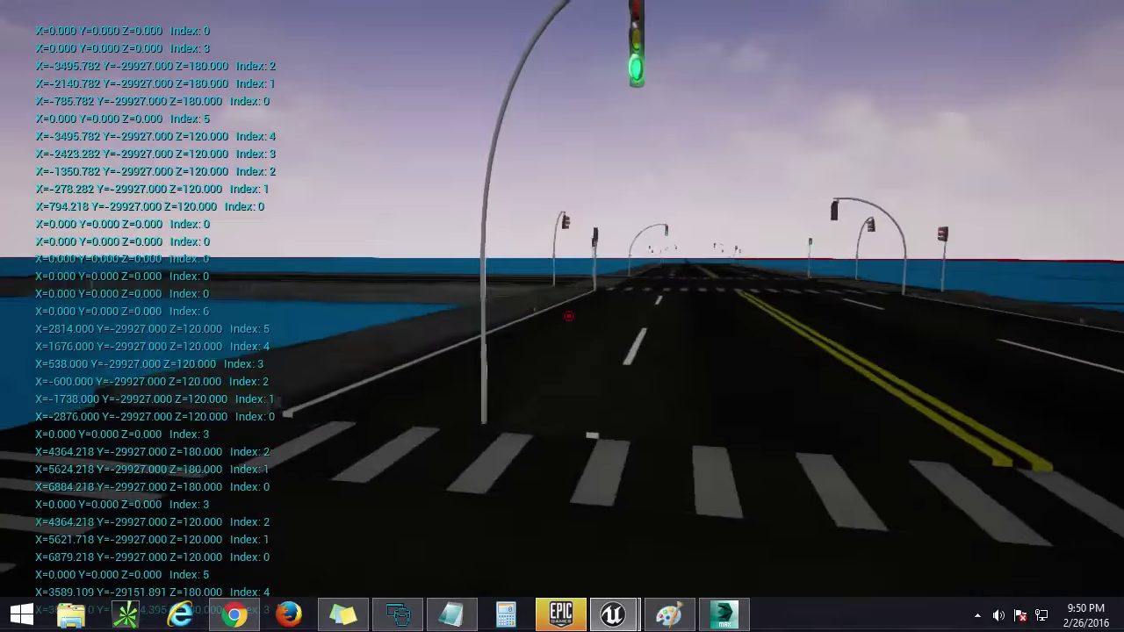
key(a)
key(w)
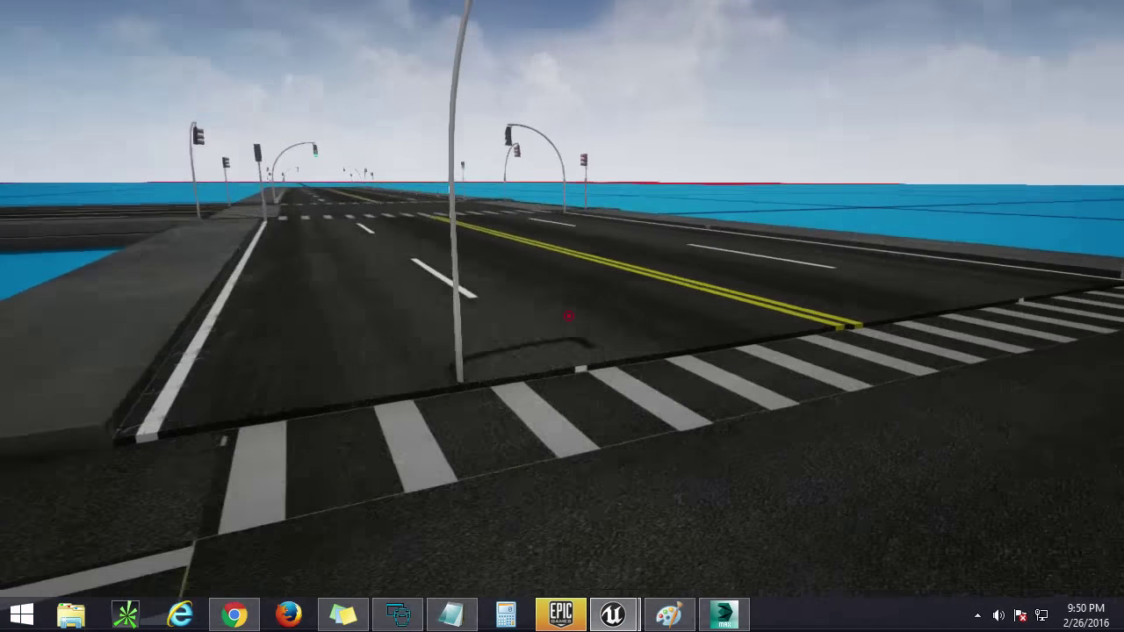
key(Escape)
Step: Set the new intersection's X scale to 1.0
key(s)
right_drag(813, 260, 983, 290)
key(a)
key(s)
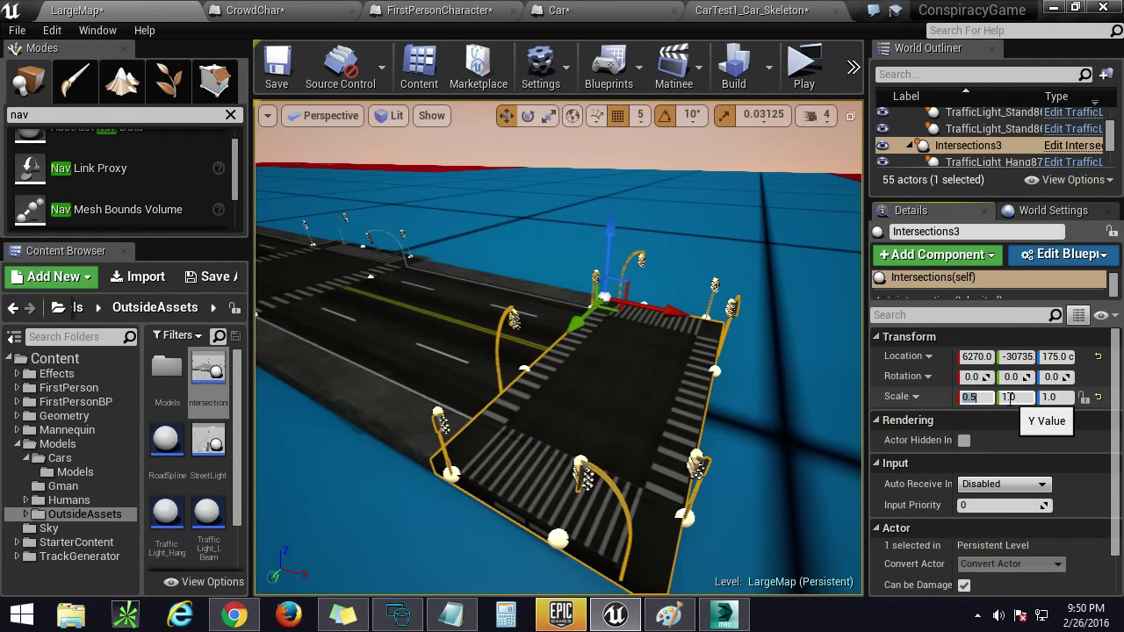
key(Return)
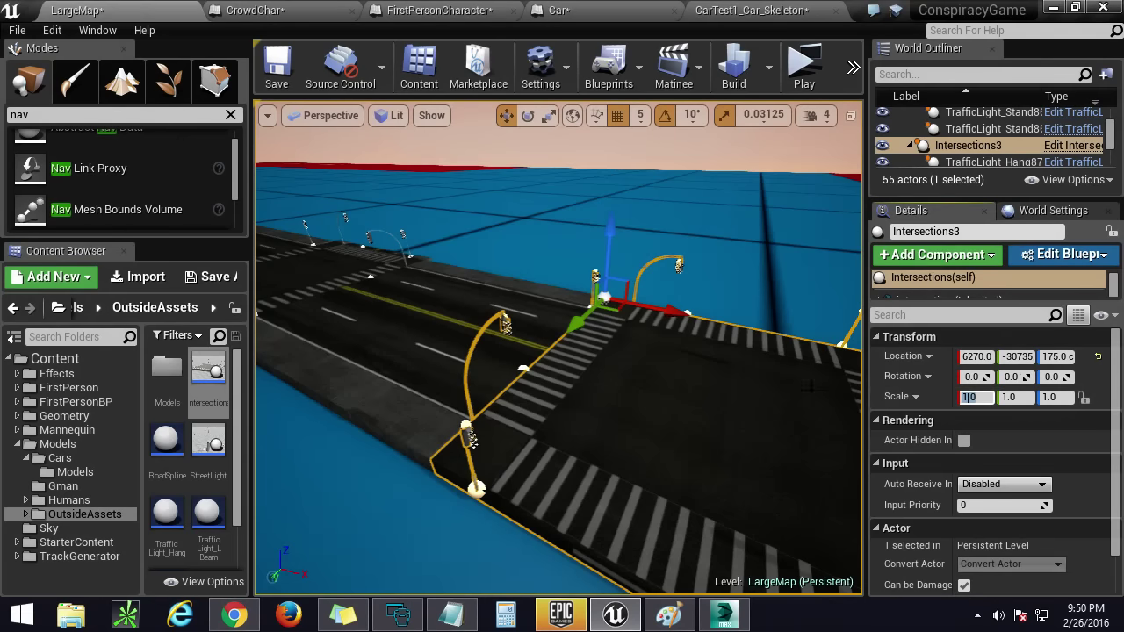
Step: Examine how the full-size intersection, its crosswalks and sidewalk join the road, and clear the selection
right_drag(807, 340, 762, 368)
key(s)
key(d)
key(a)
key(d)
key(w)
right_drag(530, 387, 772, 345)
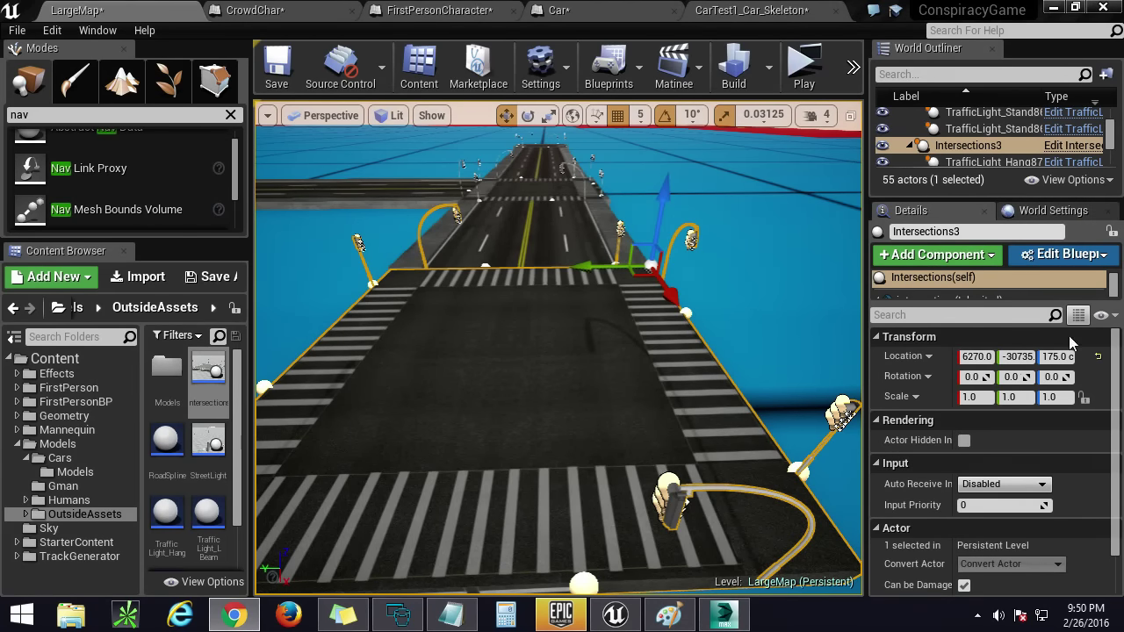
right_drag(558, 368, 659, 250)
right_drag(801, 417, 491, 322)
right_drag(808, 397, 746, 454)
key(w)
right_drag(559, 348, 865, 360)
right_drag(597, 350, 687, 391)
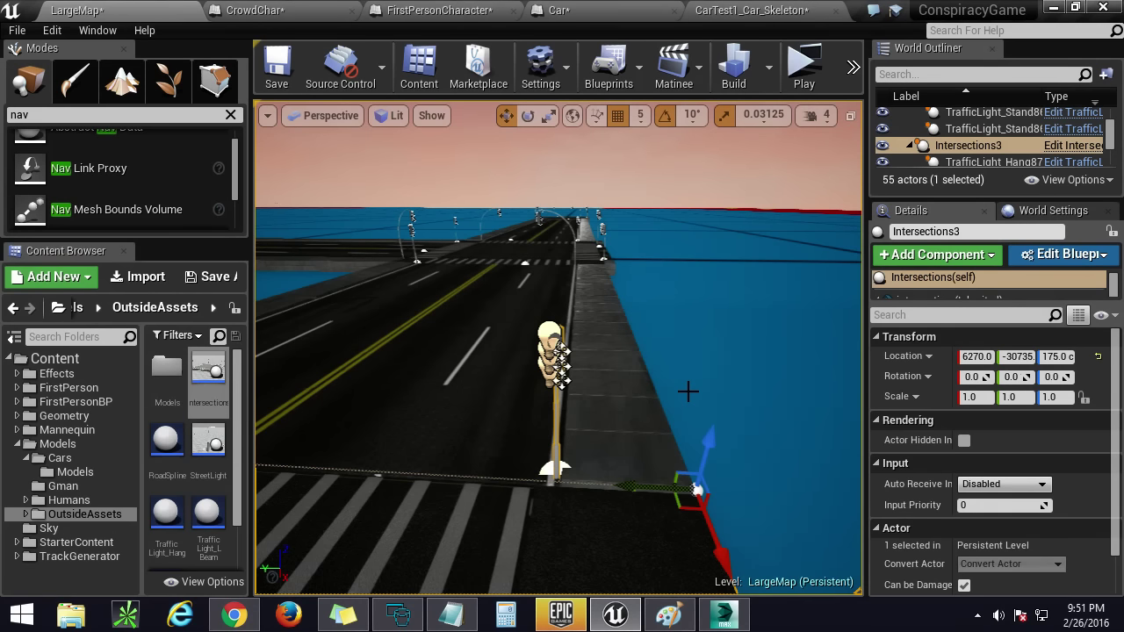
key(Escape)
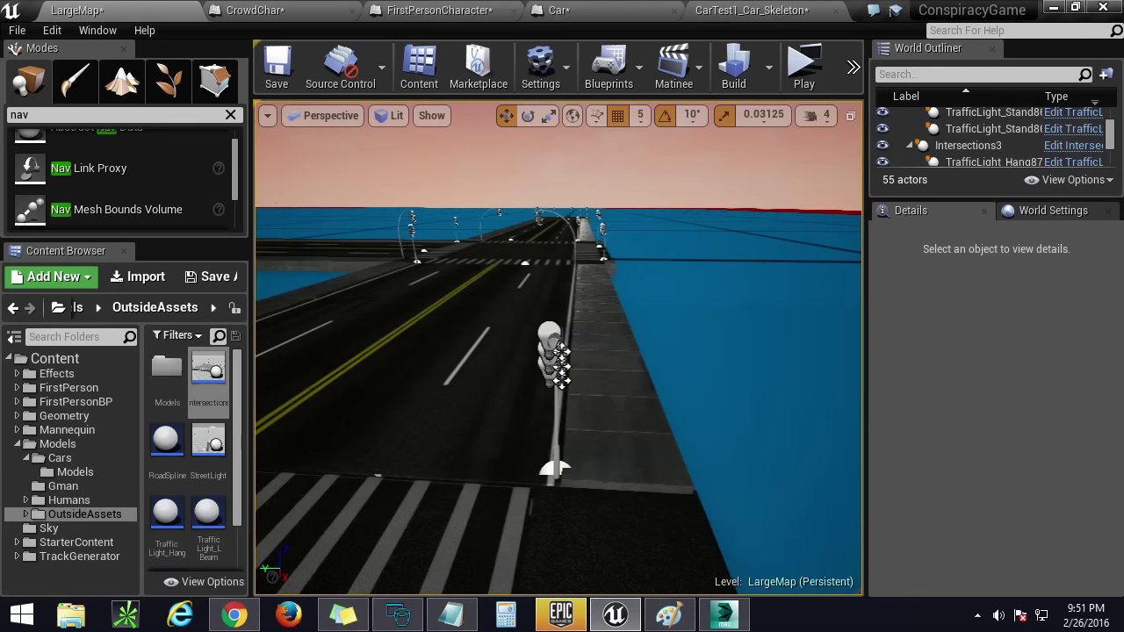
key(alt+Tab)
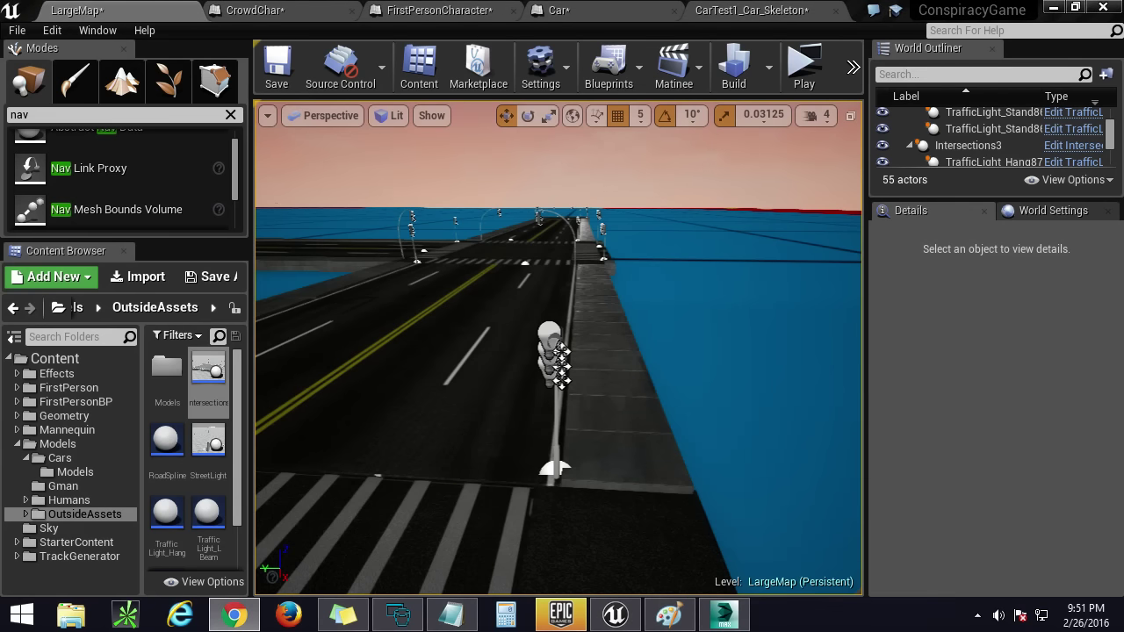